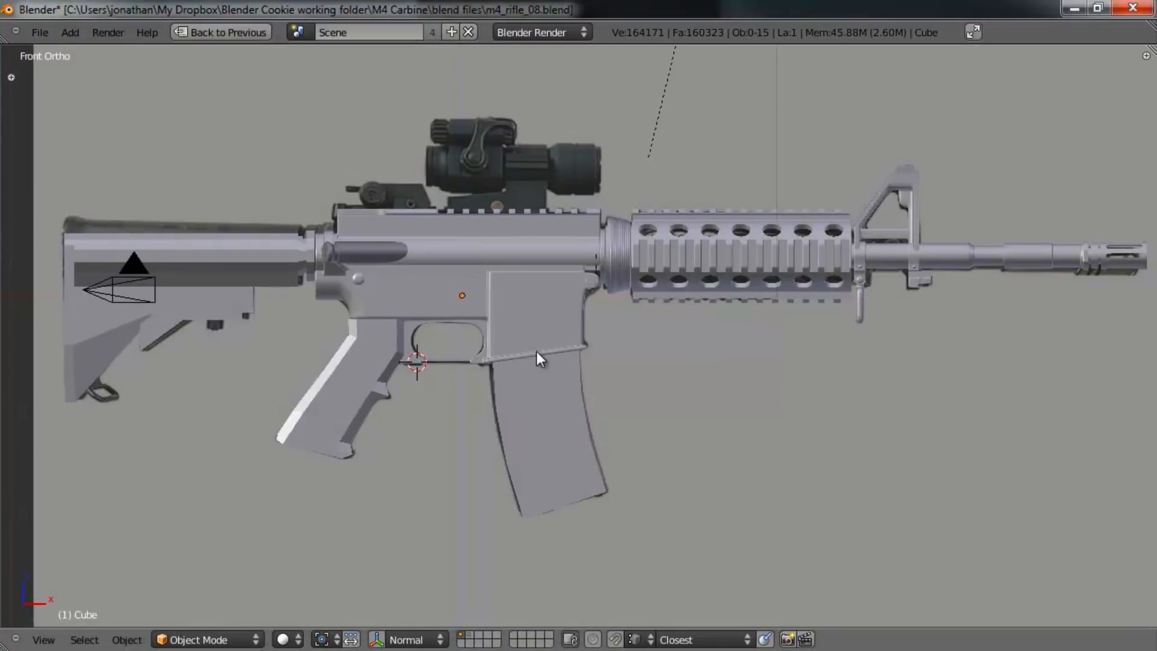
Select the receiver mesh at the front end of the trigger guard and make the program window fill the screen.
scroll(530, 357, "up", 2)
scroll(538, 351, "up", 6)
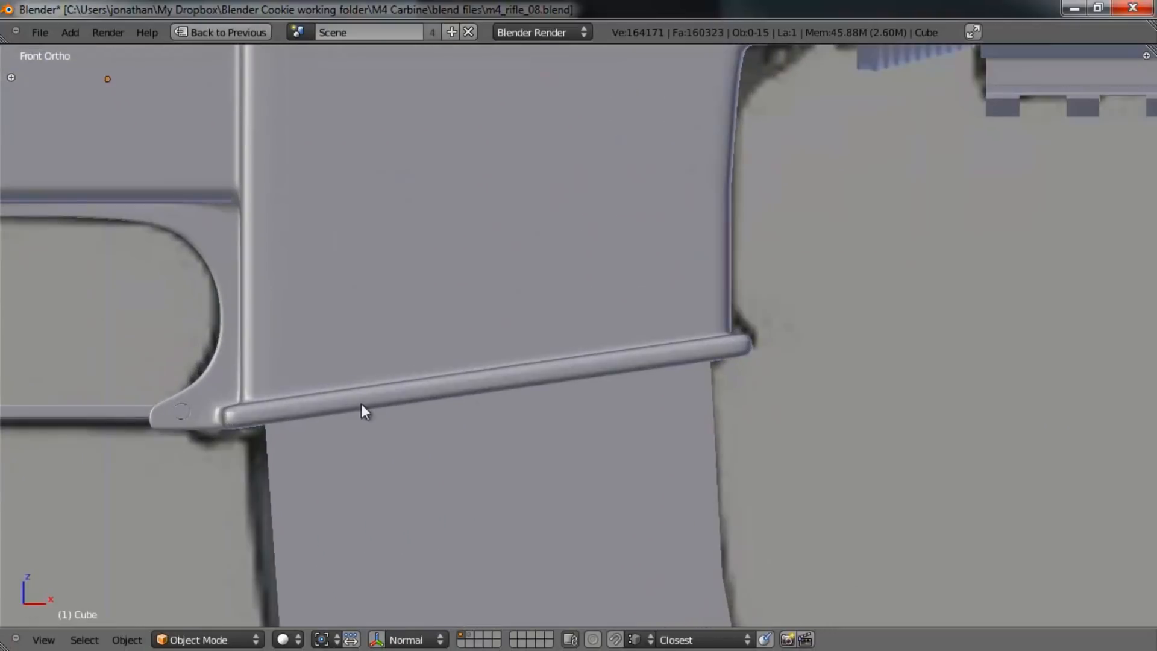
scroll(460, 284, "up", 3)
scroll(768, 320, "down", 2)
key("z")
key("z")
right_click(698, 283)
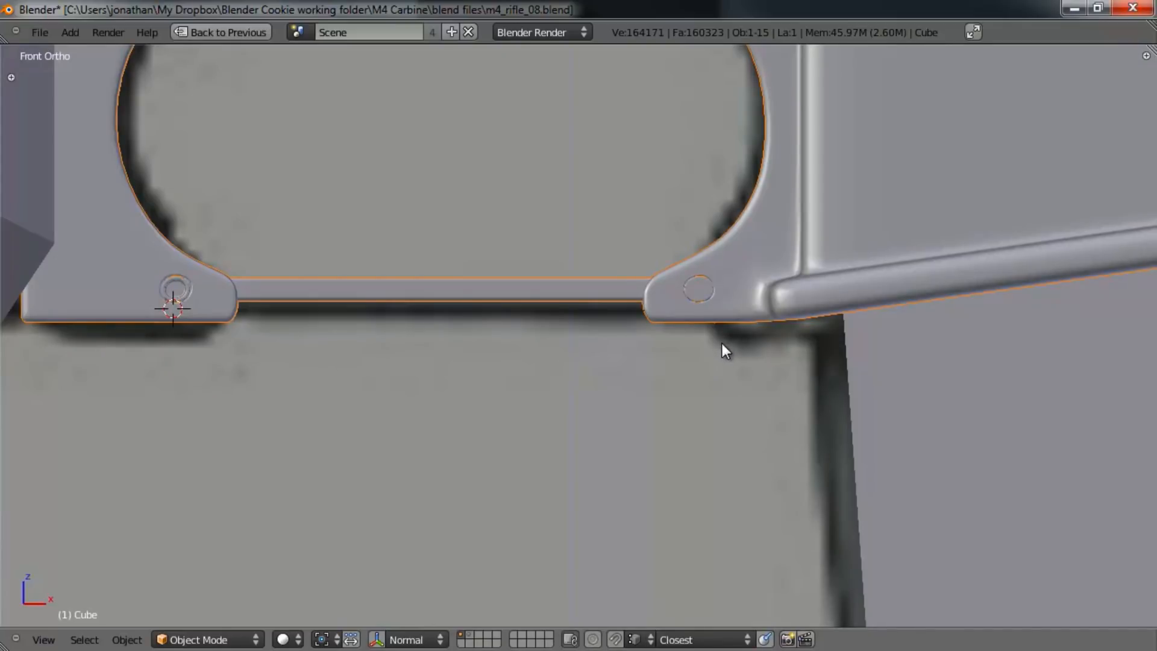
left_click(973, 32)
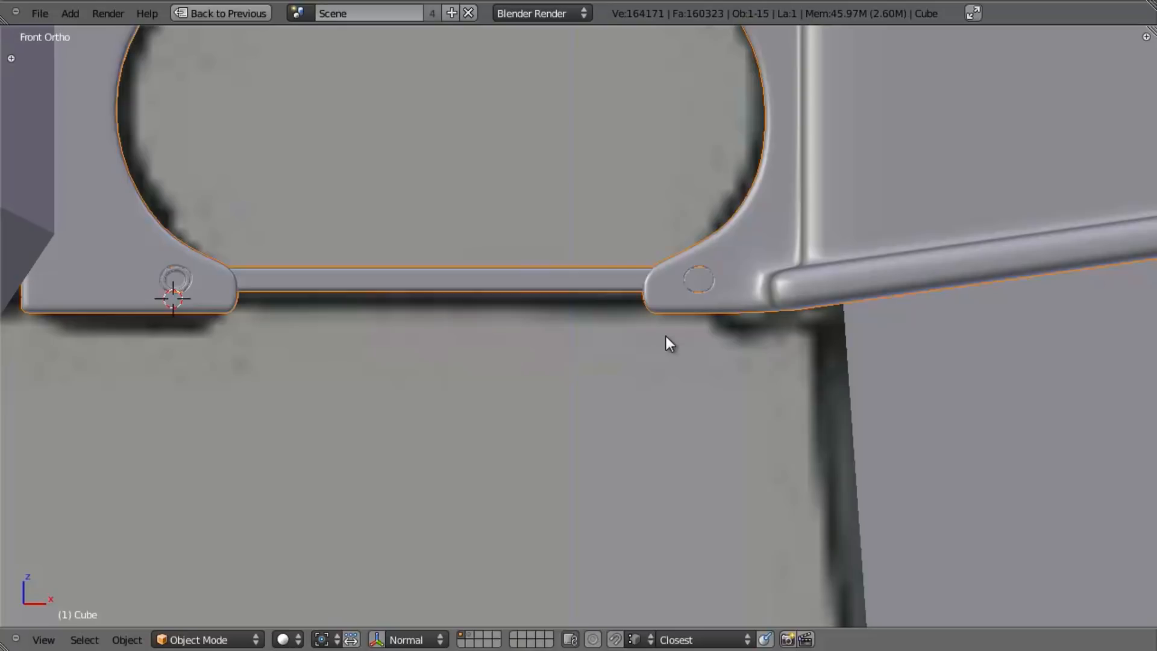
scroll(682, 324, "up", 3)
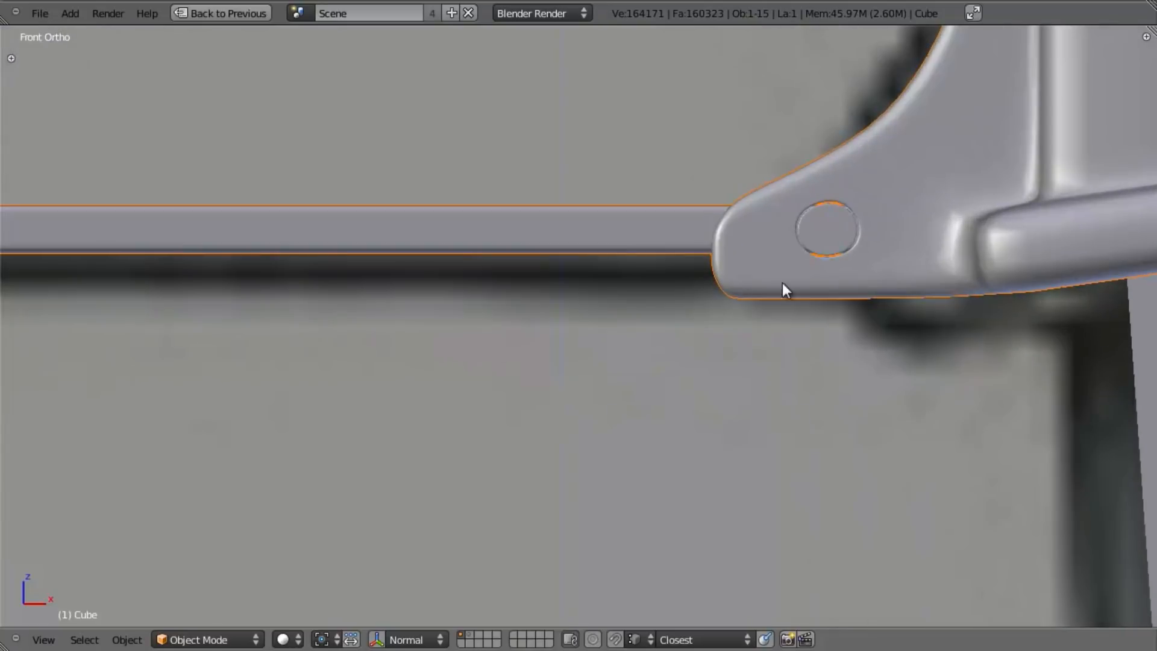
middle_click_drag(797, 294, 540, 454, "shift")
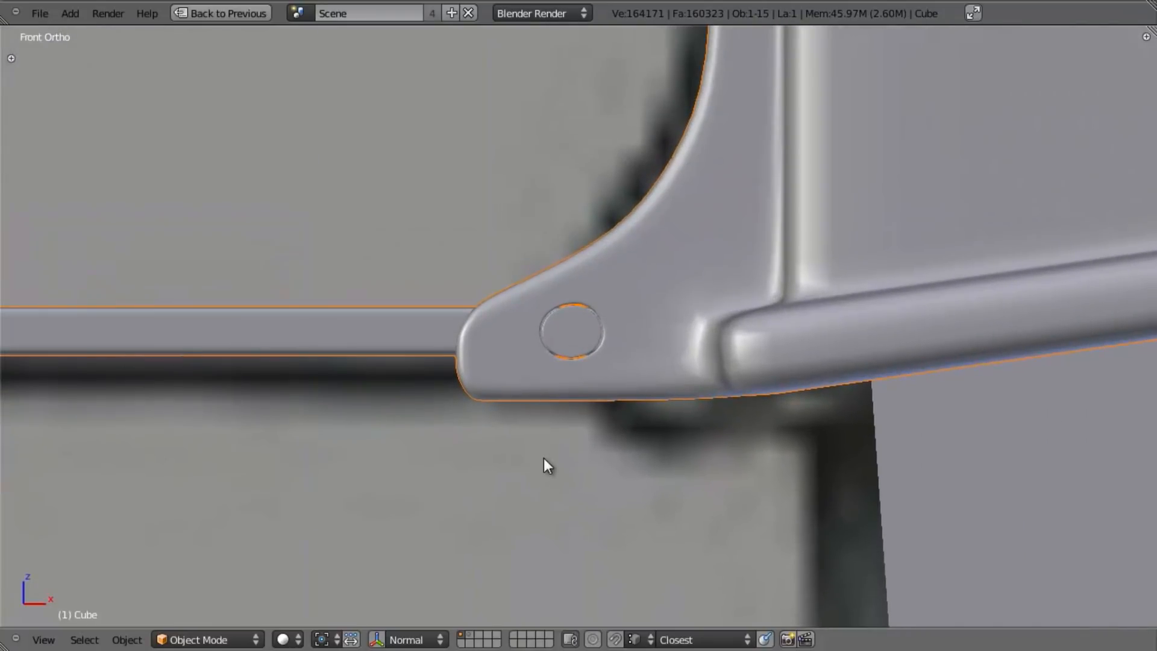
In Edit Mode, box-select the geometry of the round pin at the front end of the trigger guard.
key("Tab")
scroll(612, 284, "up", 4)
key("z")
key("b")
left_click_drag(459, 223, 680, 489)
key("b")
left_click_drag(427, 272, 519, 504)
key("z")
key("b")
middle_click_drag(408, 467, 478, 516)
key("z")
key("b")
middle_click_drag(416, 460, 576, 535)
key("z")
key("s")
key("x")
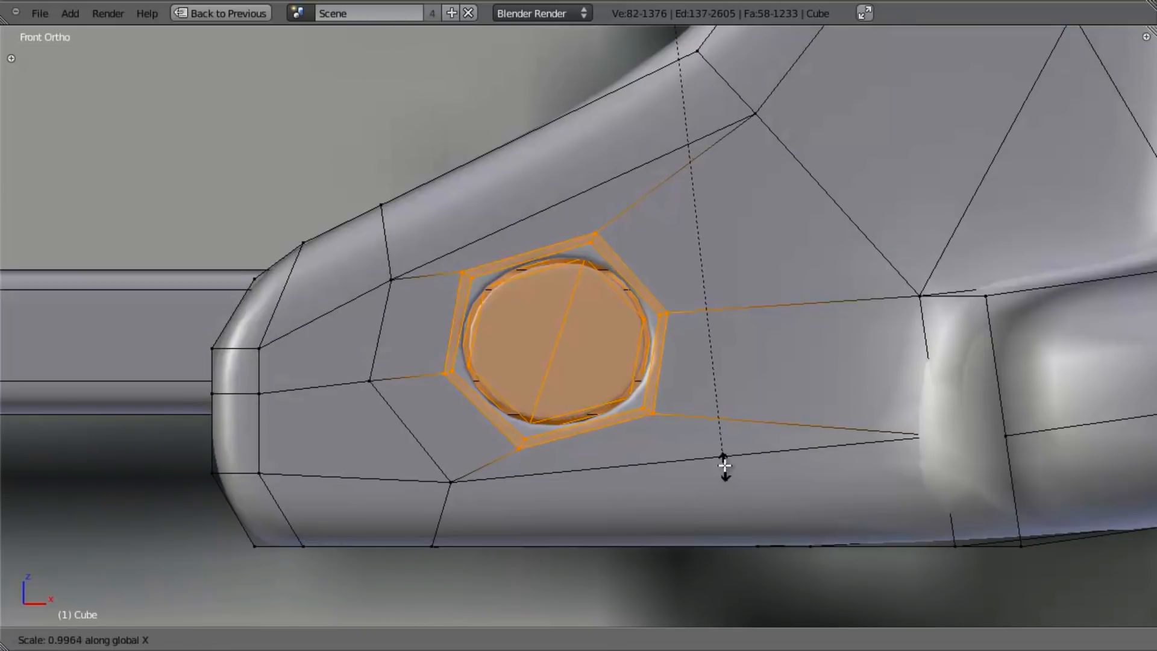
right_click(717, 448)
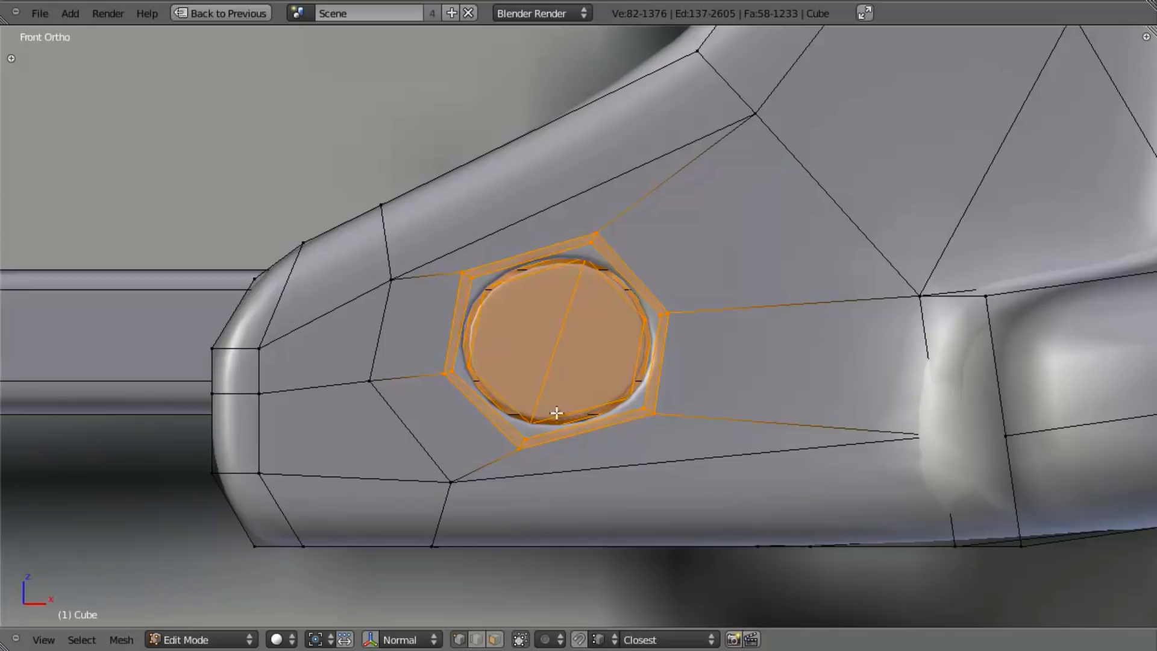
key("s")
key("z")
right_click(623, 326)
Deselect the stray receiver vertices above the trigger guard, keeping only the front pin's geometry selected.
scroll(623, 326, "down", 15)
key("z")
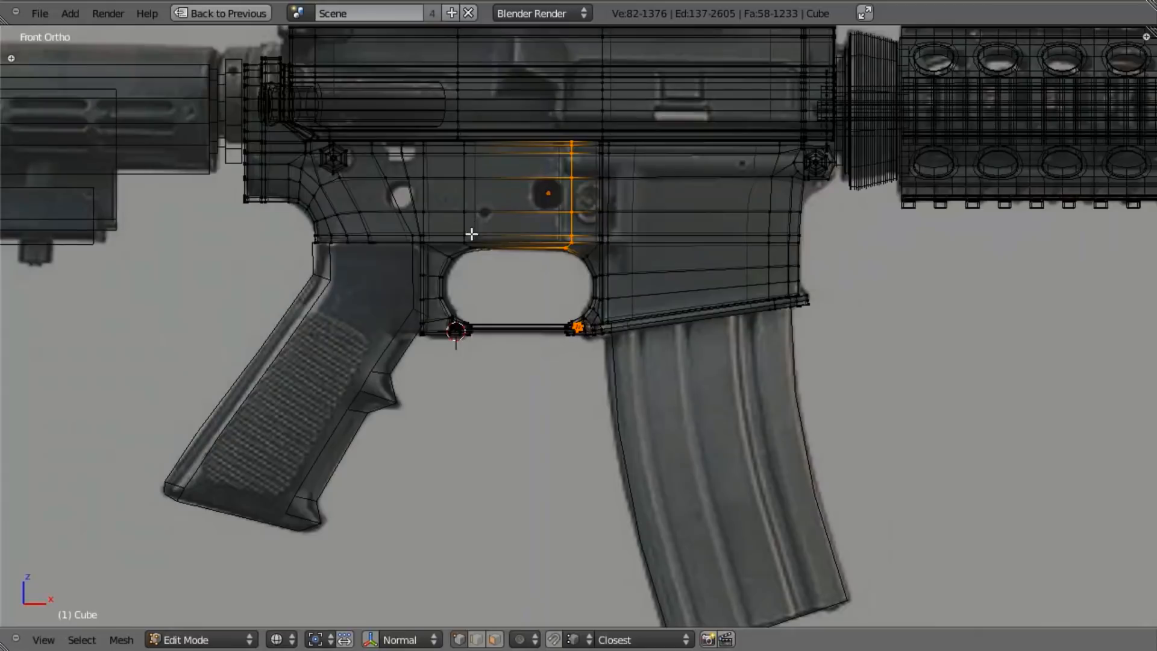
key("b")
middle_click_drag(471, 265, 592, 55)
scroll(697, 429, "up", 15)
scroll(746, 421, "up", 3)
key("z")
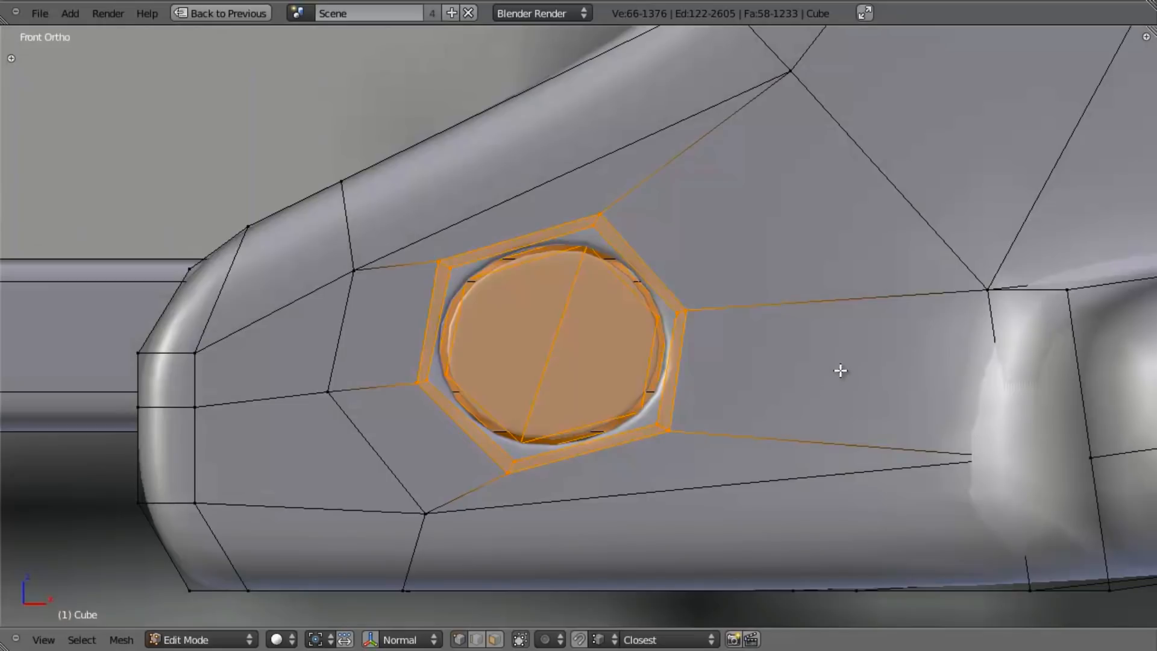
Narrow the front trigger-guard pin along the X axis until it looks round, and leave the mesh deselected in Object Mode.
key("s")
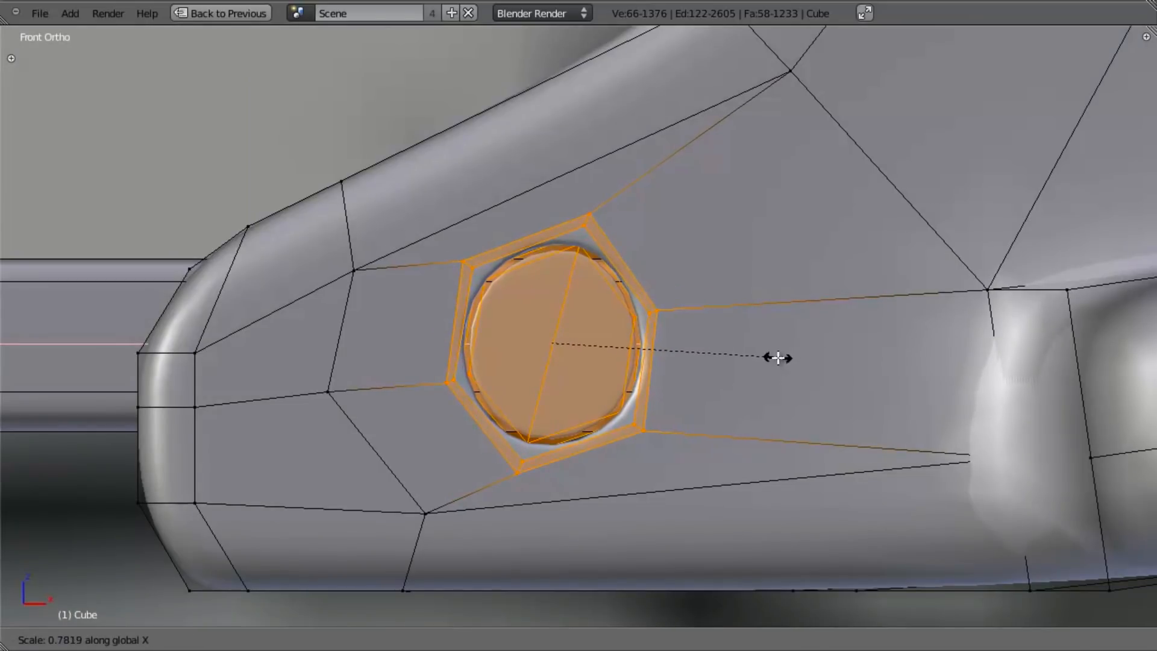
left_click(813, 364)
key("Tab")
key("Tab")
key("s")
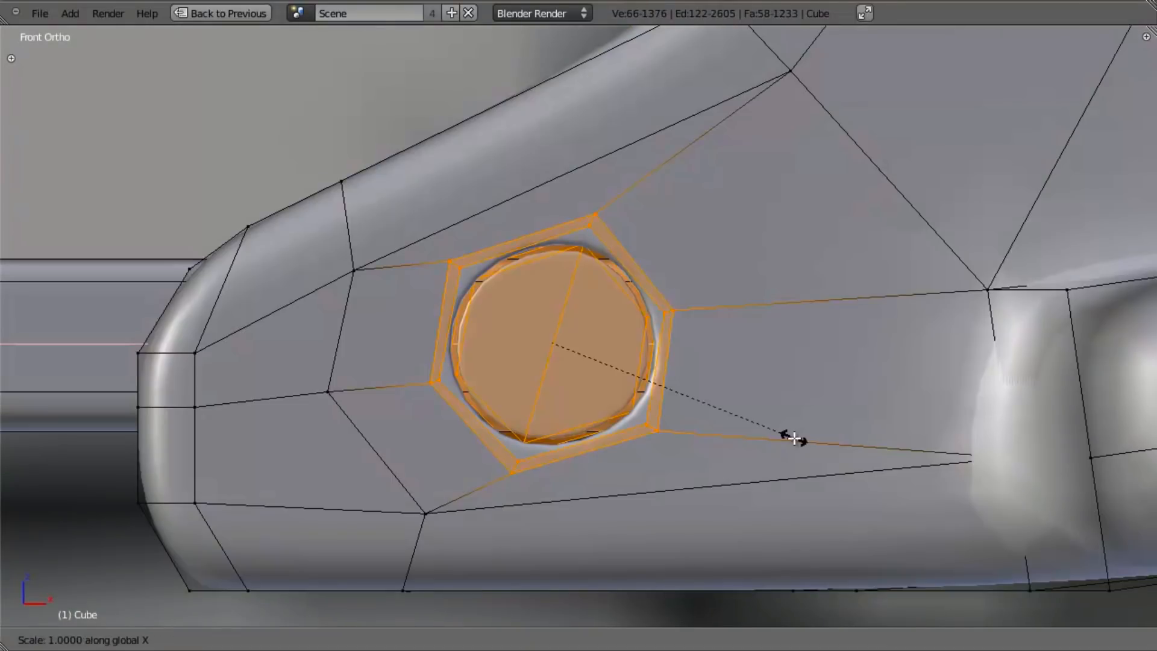
left_click(796, 432)
key("Tab")
scroll(795, 522, "down", 4)
key("a")
scroll(461, 407, "down", 4)
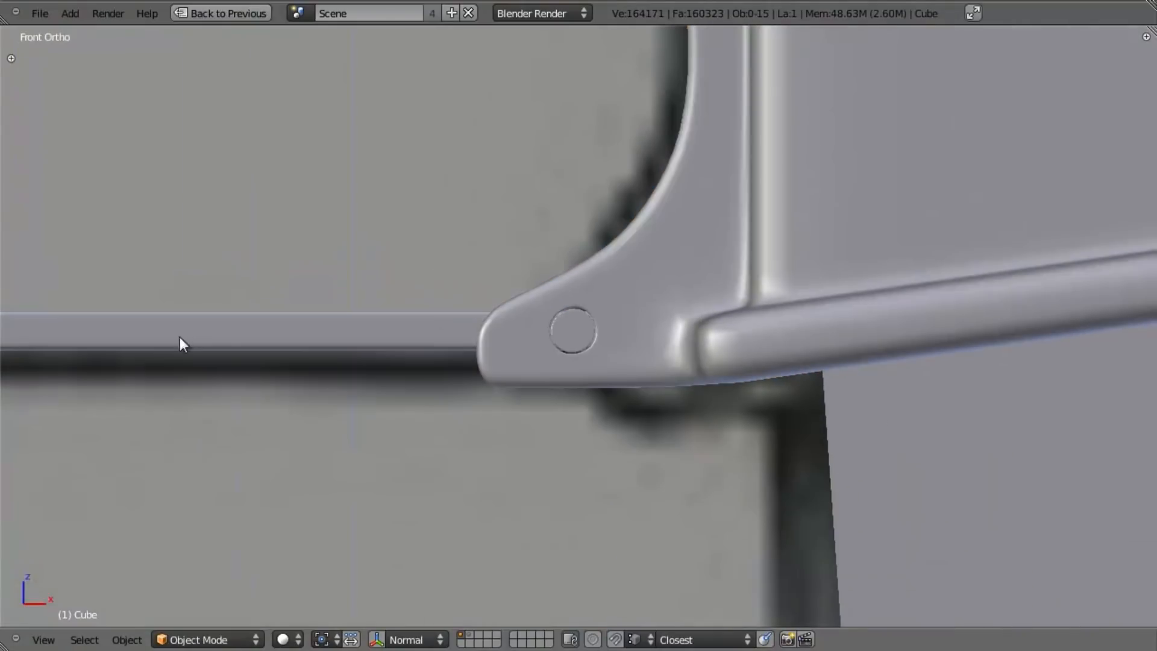
In Edit Mode, box-select the ring and pin geometry at the rear end of the trigger guard.
middle_click_drag(302, 364, 545, 385, "shift")
scroll(566, 362, "down", 4)
middle_click_drag(600, 320, 856, 274, "shift")
scroll(660, 404, "up", 5)
key("Tab")
middle_click_drag(473, 338, 647, 416, "shift")
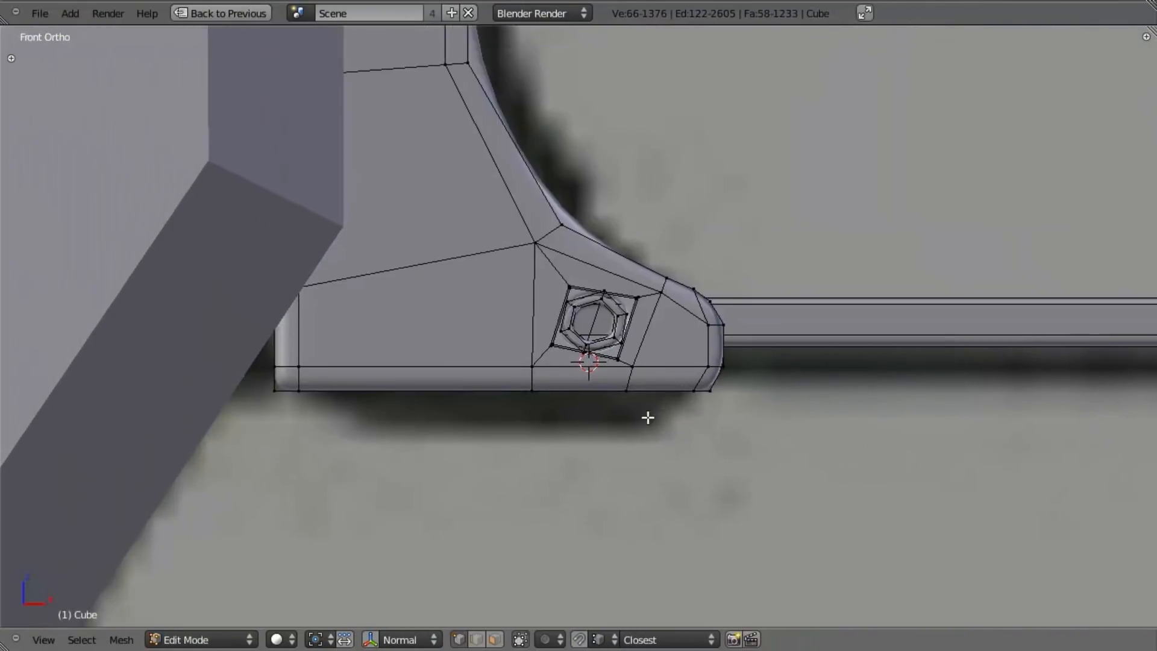
scroll(646, 416, "up", 5)
key("z")
key("b")
left_click_drag(534, 201, 745, 423)
key("b")
left_click_drag(512, 336, 548, 408)
key("b")
mouse_move(486, 369)
left_mouse_down()
mouse_move(526, 369)
mouse_move(529, 393)
left_mouse_up()
key("b")
key("z")
scroll(701, 446, "up", 4)
key("z")
key("s")
key("x")
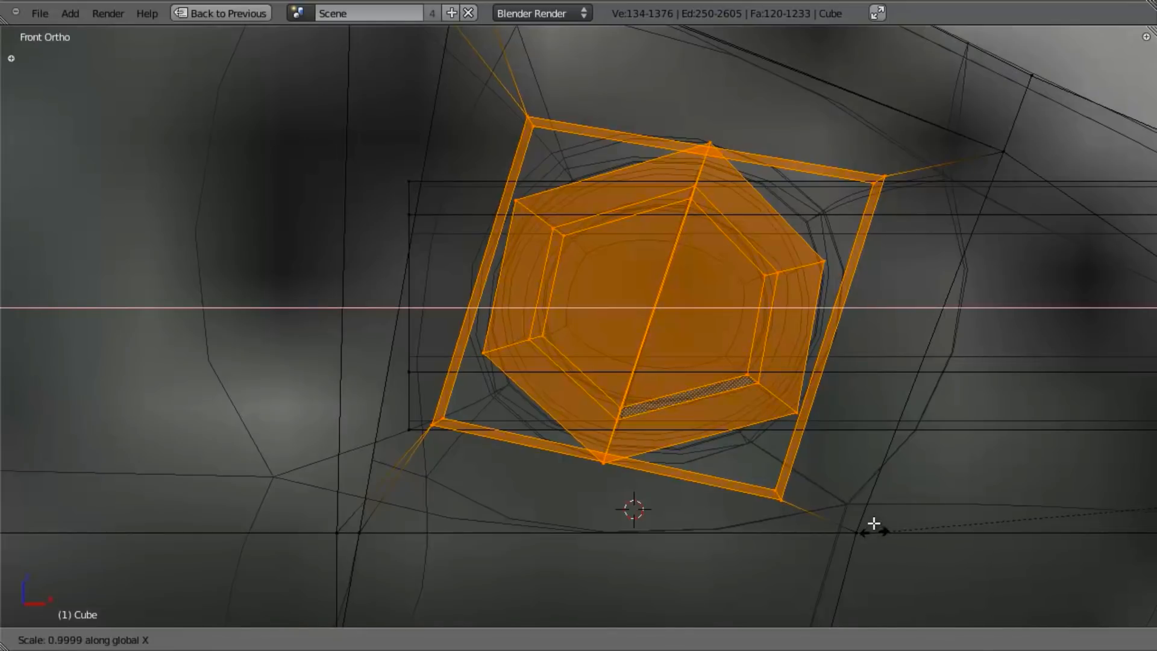
key("Escape")
scroll(723, 465, "down", 5)
key("z")
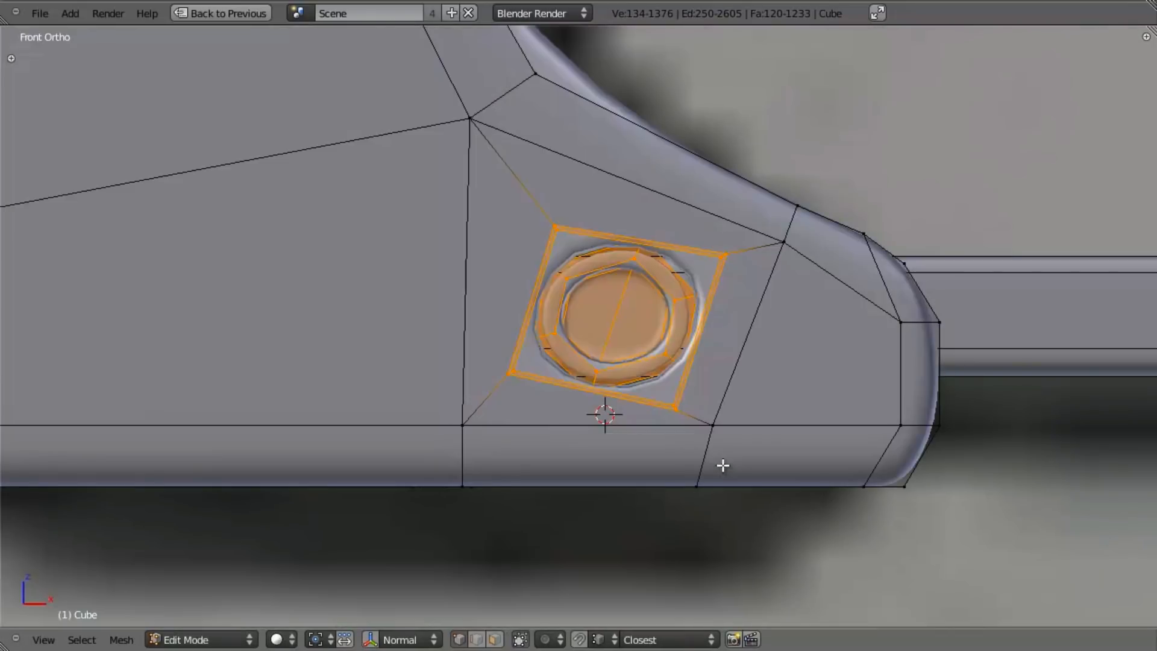
key("s")
key("x")
right_click(720, 448)
Deselect the stray geometry away from the rear pin, keeping only the pin and its surrounding loops selected.
scroll(763, 518, "down", 10)
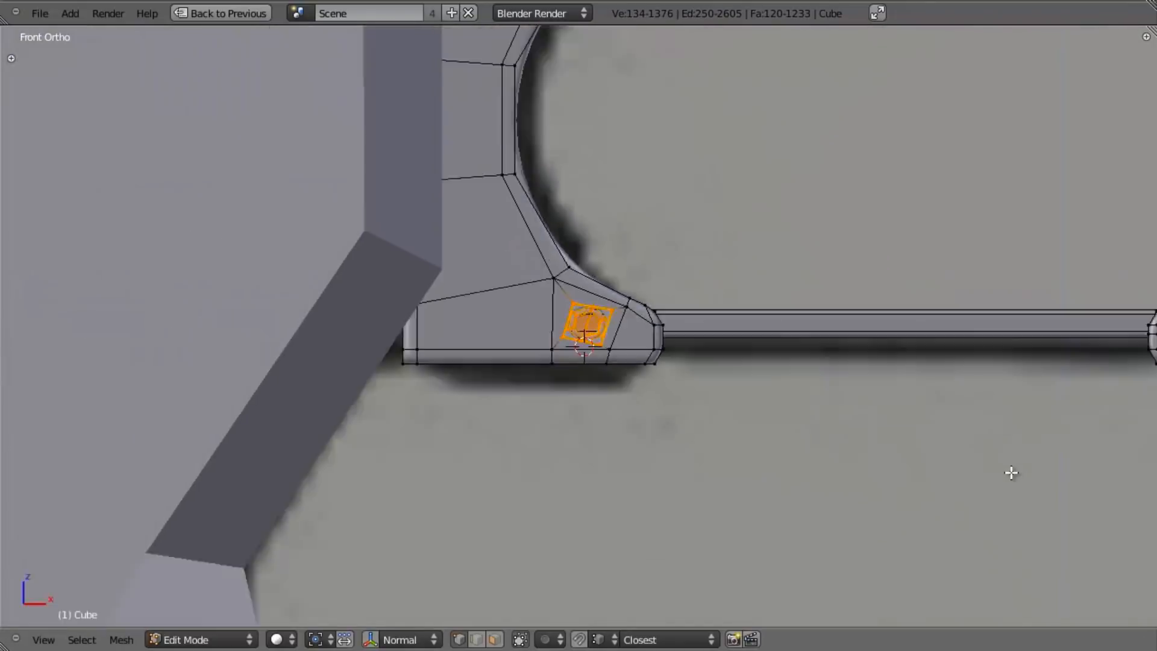
key("z")
key("b")
middle_click_drag(898, 268, 992, 371)
scroll(661, 445, "up", 10)
key("z")
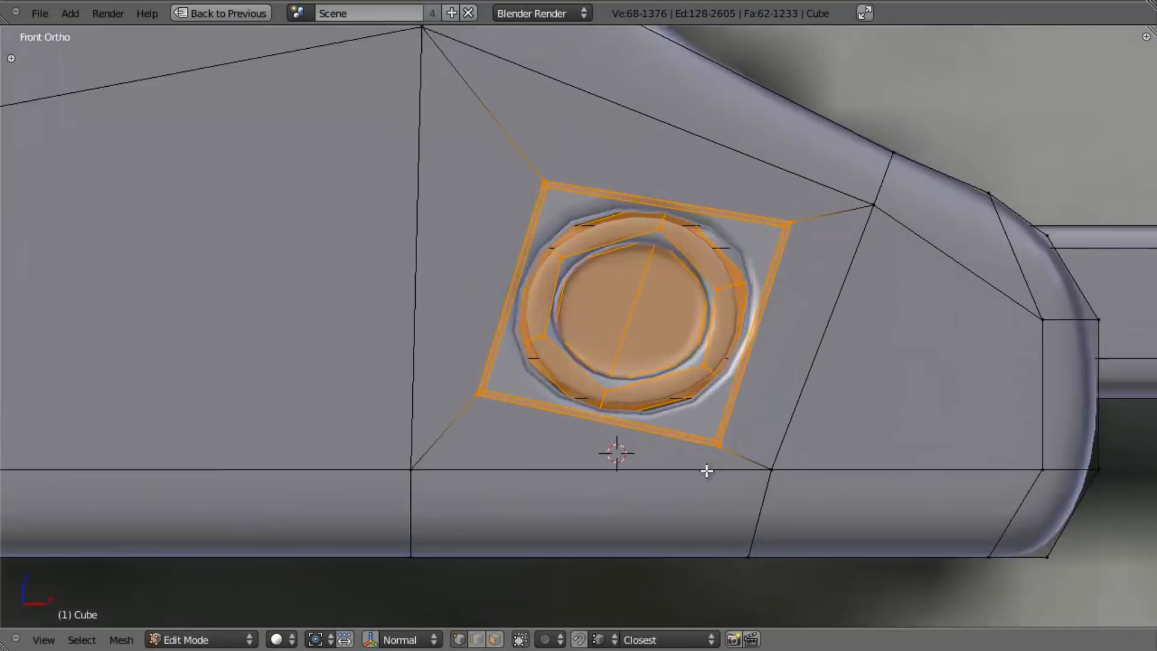
Scale the rear trigger-guard pin to about 0.88 along the X axis and fine-tune its width, finishing in Object Mode.
key("s")
key("x")
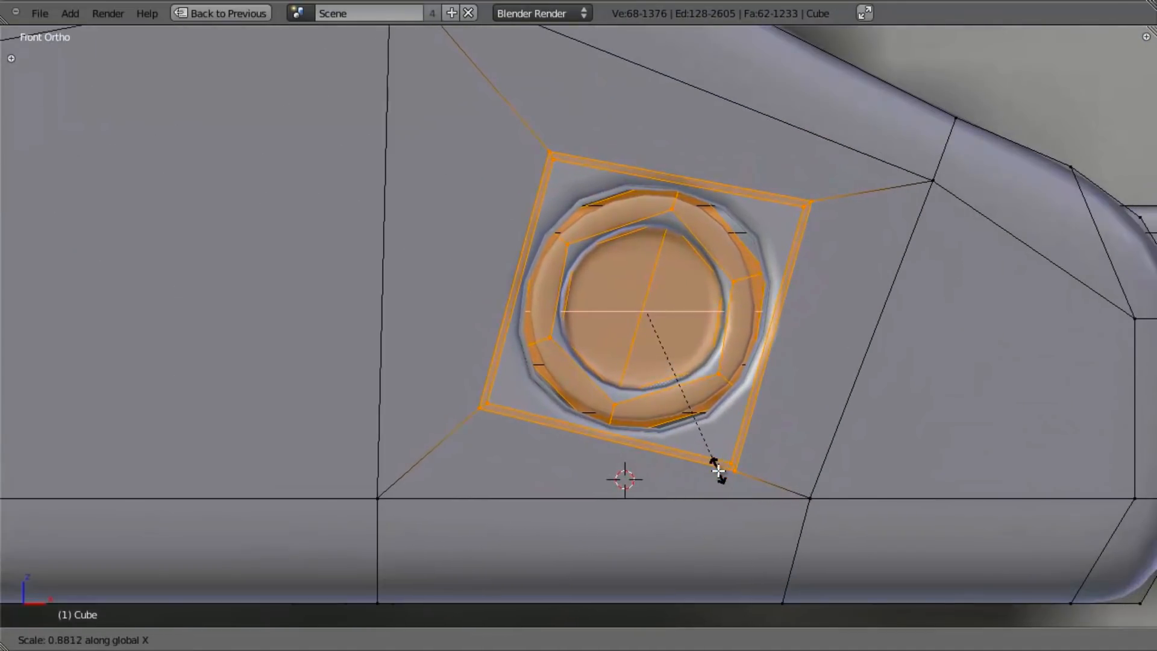
left_click(717, 470)
key("Tab")
scroll(747, 520, "down", 5)
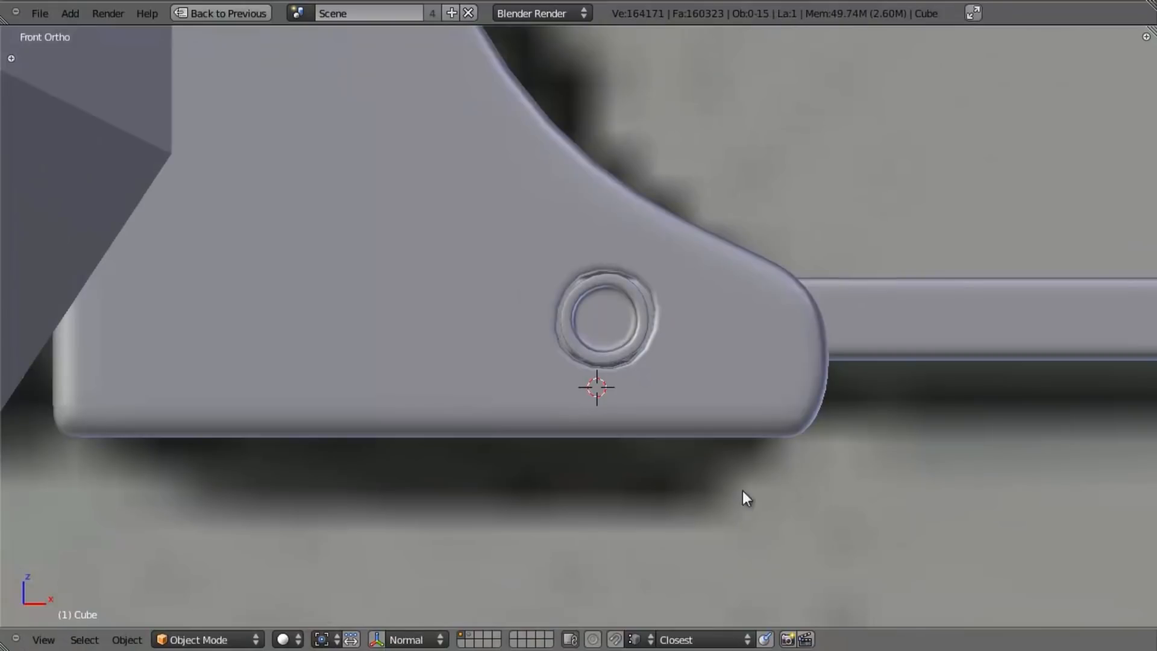
key("Tab")
key("s")
key("x")
left_click(787, 514)
key("Tab")
Compare the lower receiver and magazine well with the reference photo in wireframe and solid shading.
scroll(705, 431, "down", 5)
scroll(753, 295, "down", 6)
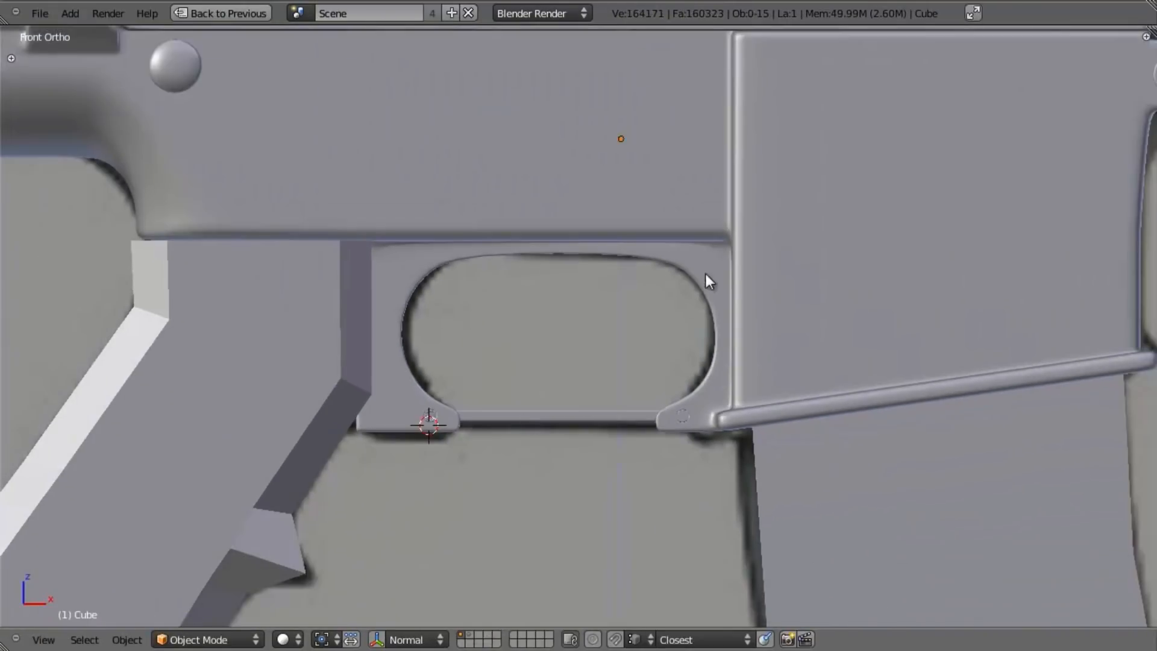
key("z")
middle_click_drag(650, 330, 625, 318, "shift")
key("z")
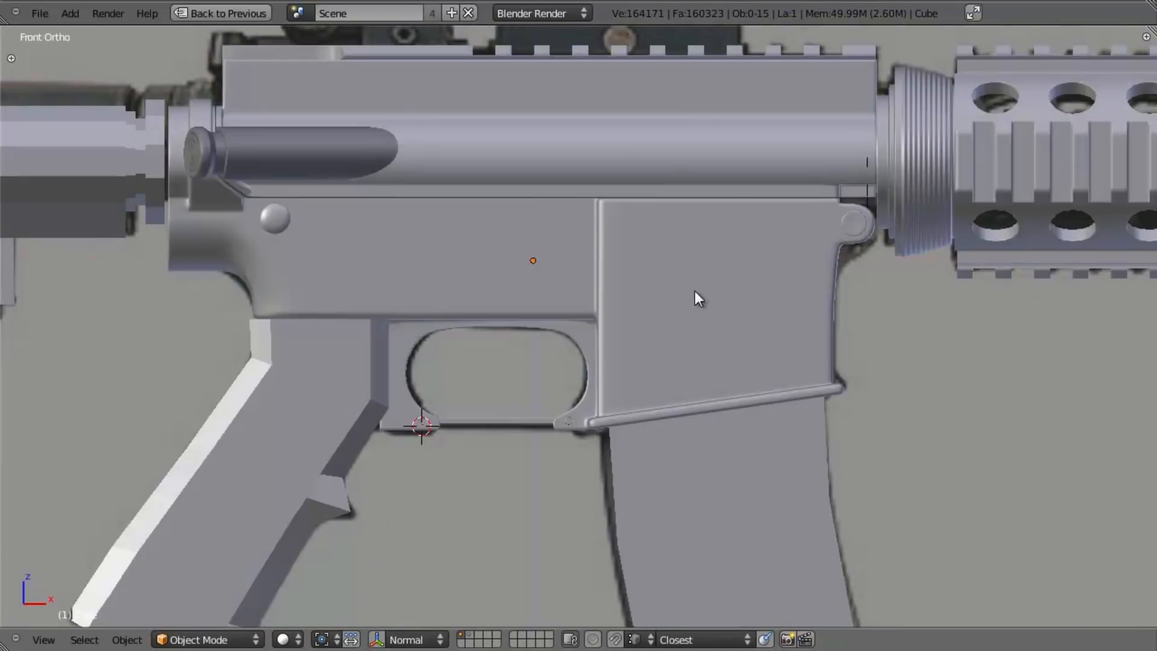
key("z")
scroll(705, 265, "up", 3)
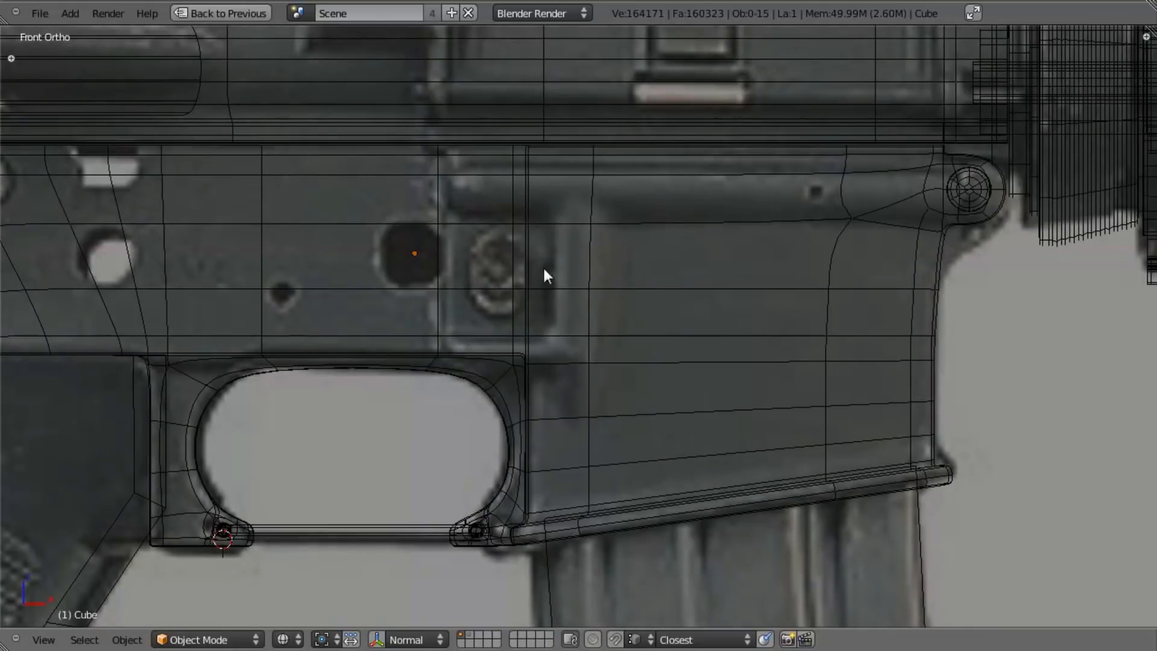
key("z")
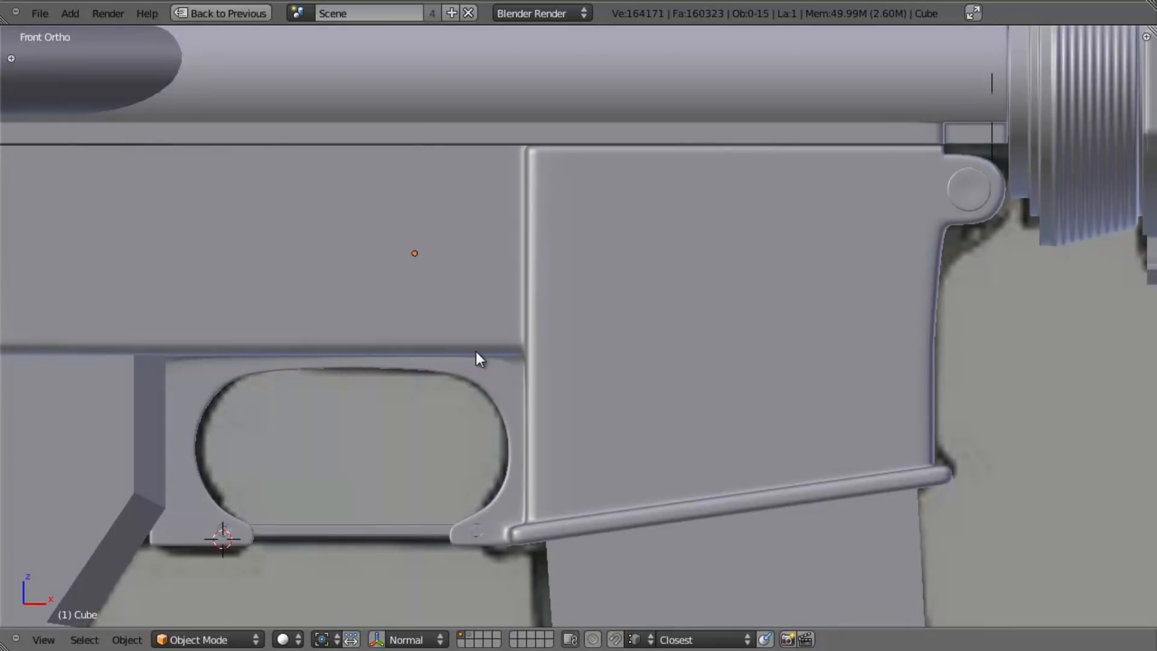
scroll(511, 326, "up", 2)
key("z")
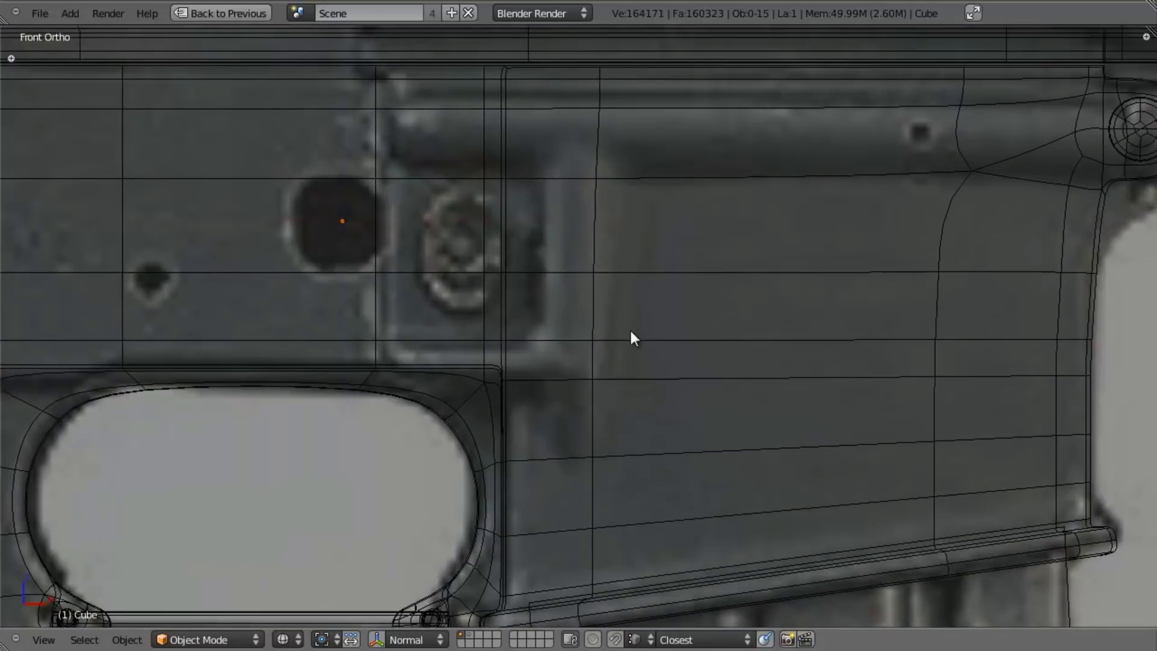
key("z")
scroll(512, 389, "down", 1)
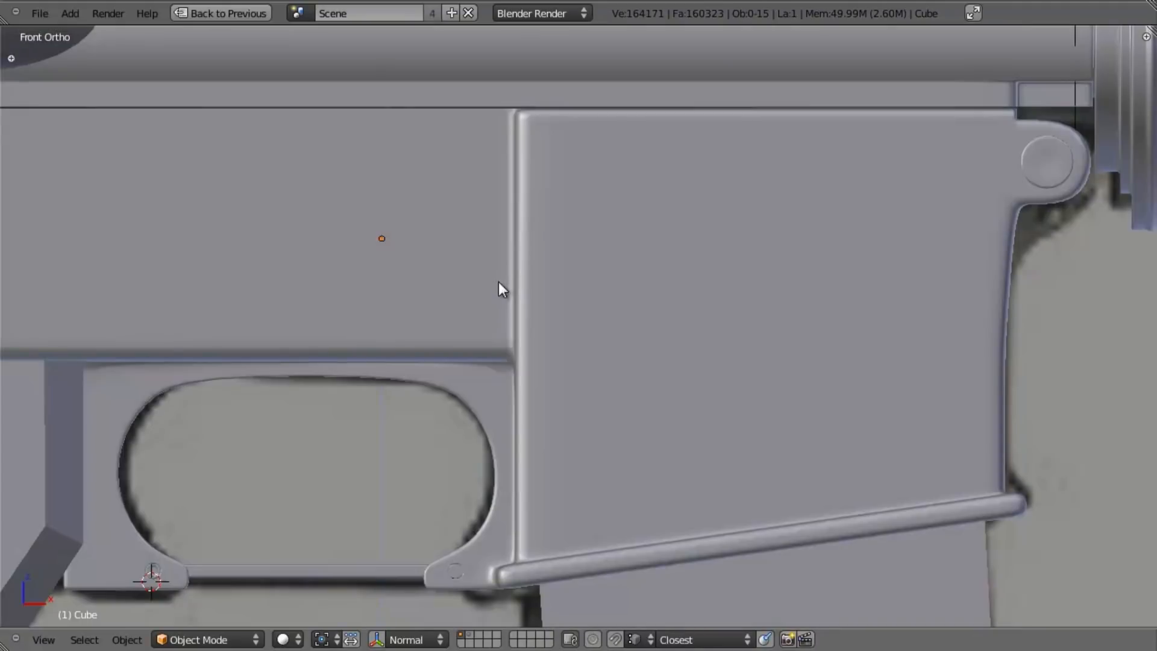
scroll(543, 278, "down", 3)
key("Tab")
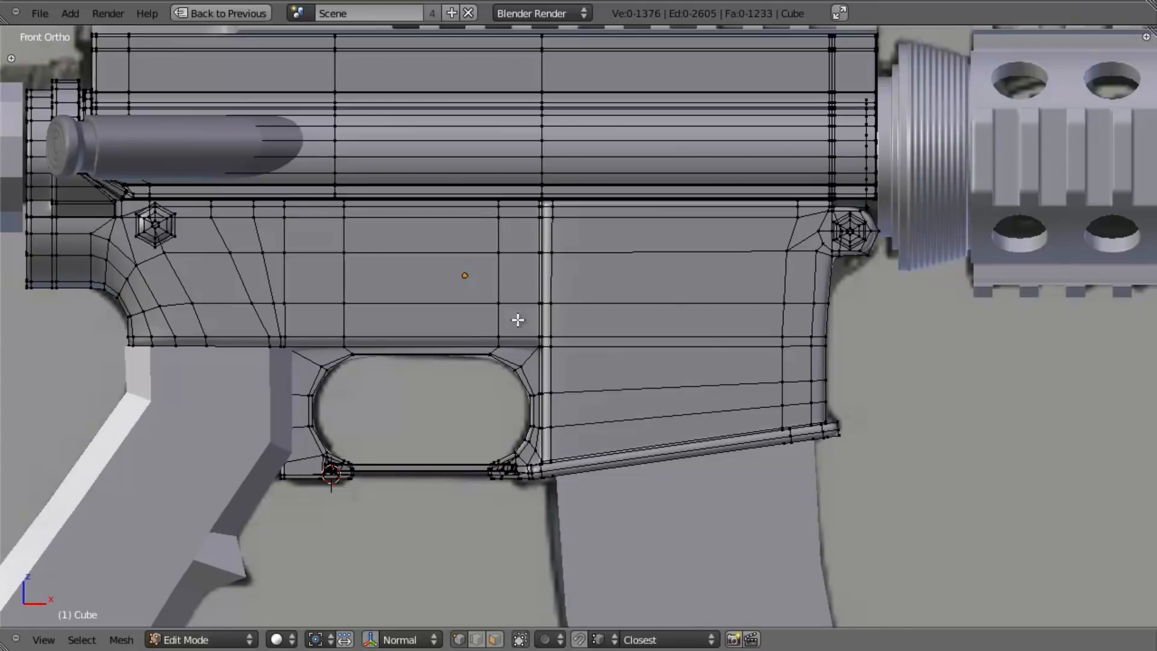
scroll(519, 320, "up", 1)
right_click(549, 240)
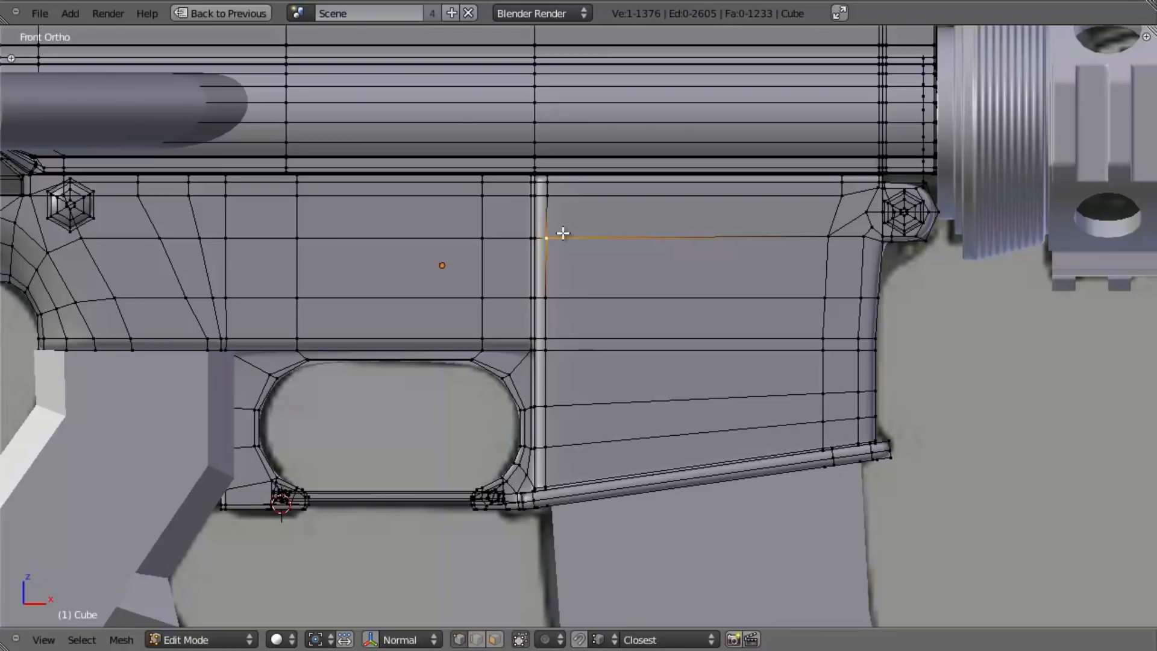
scroll(563, 233, "up", 2)
key("z")
middle_click_drag(563, 256, 562, 278, "shift")
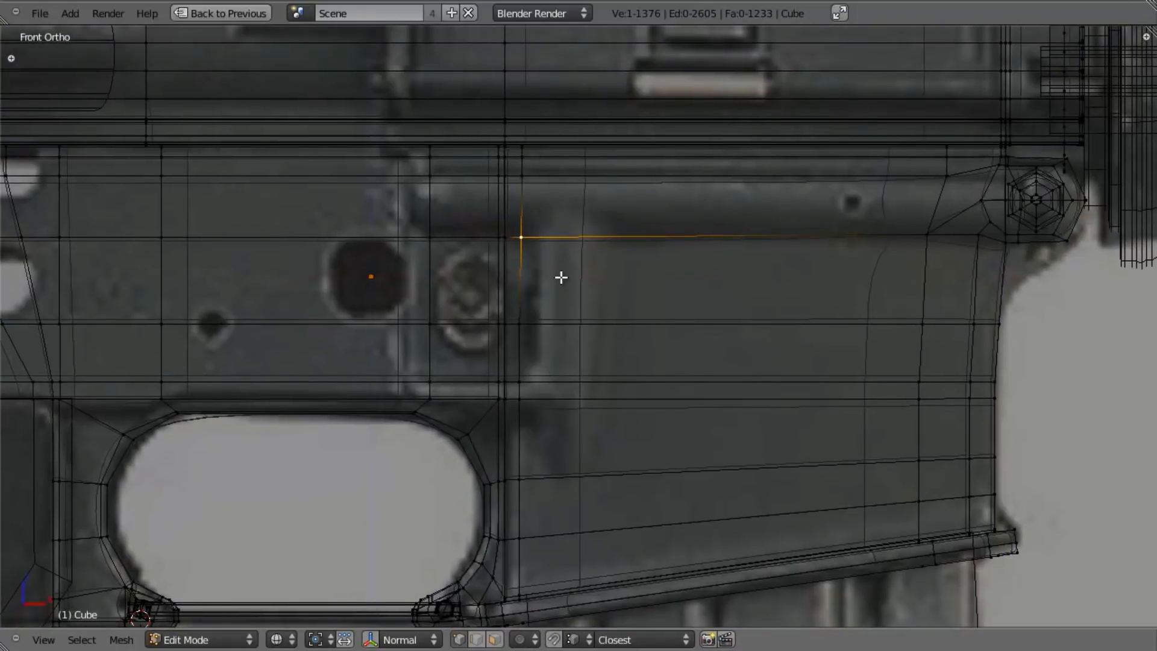
scroll(594, 261, "down", 1)
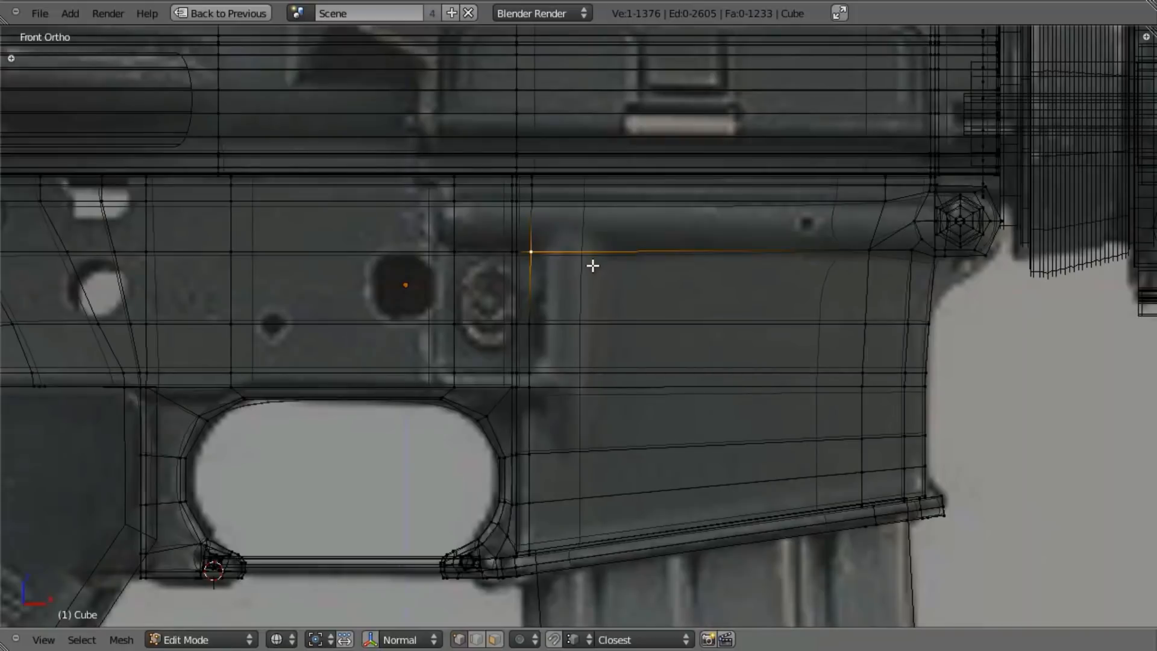
key("s")
right_click(579, 257)
key("a")
Examine the magazine well's edge layout against the raised ridge and magazine release recess in the reference photo.
mouse_move(640, 253)
middle_mouse_down("shift")
mouse_move(570, 245)
mouse_move(499, 258)
middle_mouse_up("shift")
scroll(570, 245, "up", 1)
key("z")
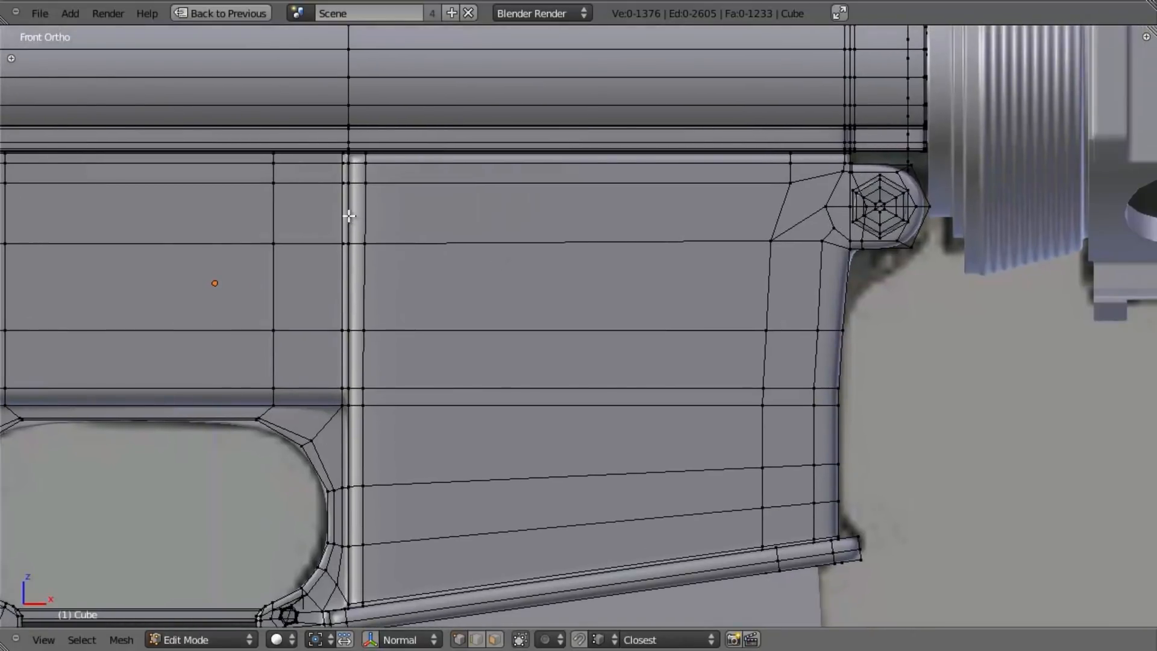
key("z")
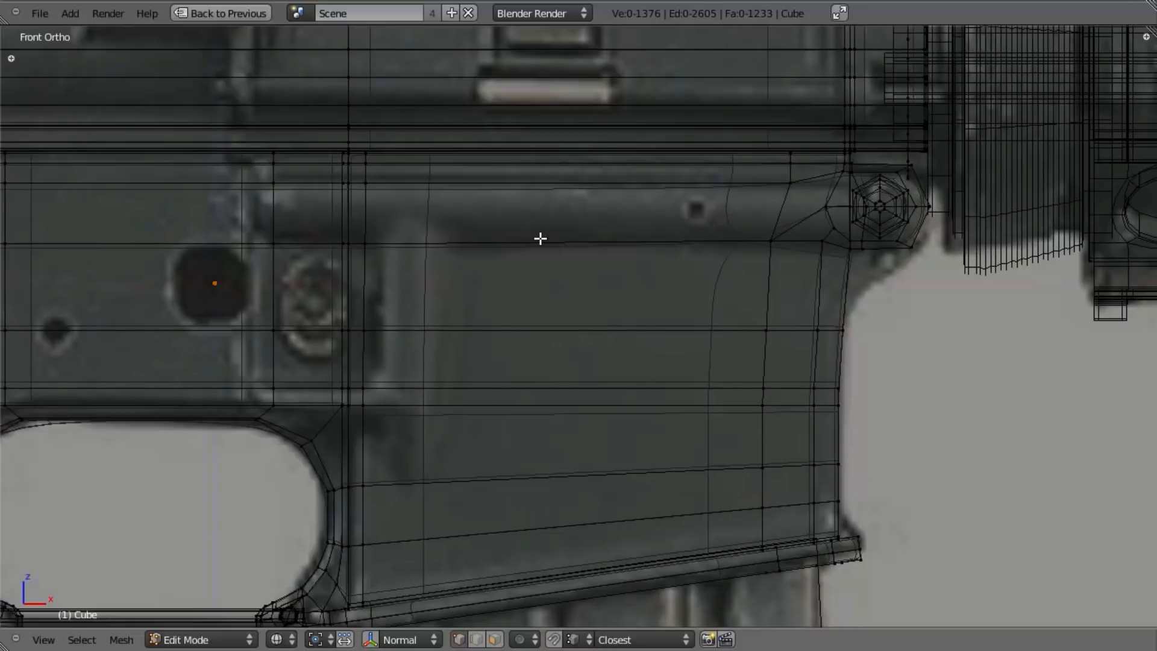
key("z")
scroll(439, 220, "down", 6)
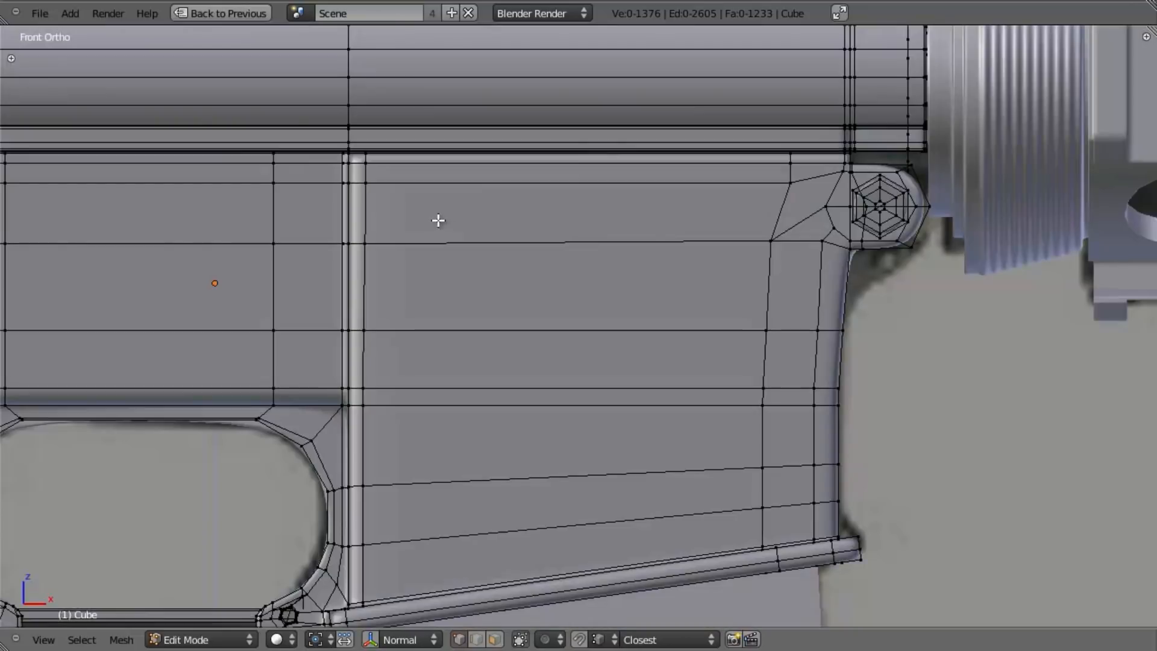
key("Tab")
scroll(443, 341, "down", 4)
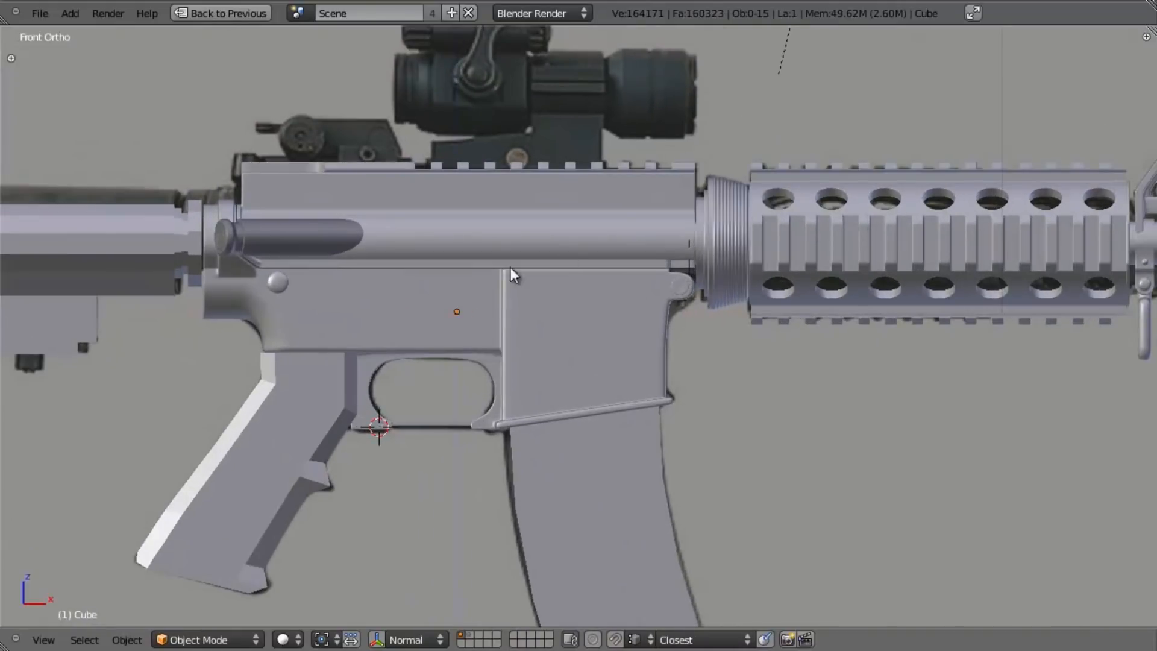
key("Tab")
scroll(555, 341, "up", 4)
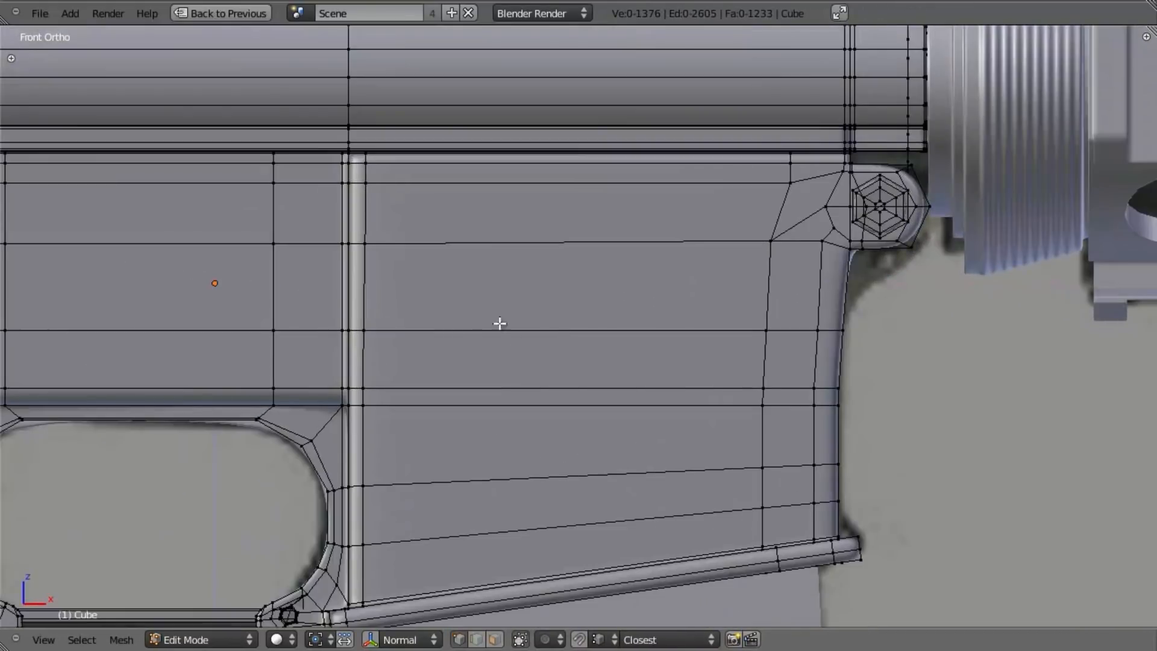
scroll(455, 335, "up", 1)
key("z")
scroll(581, 187, "down", 1)
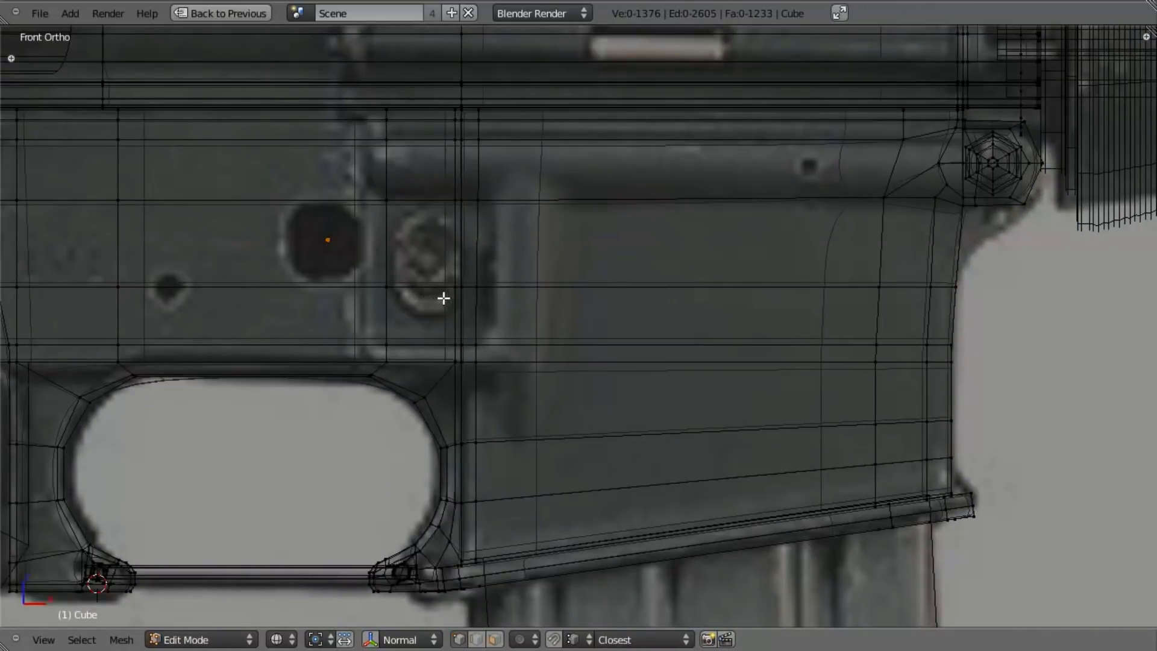
scroll(440, 299, "up", 1)
right_click(612, 368)
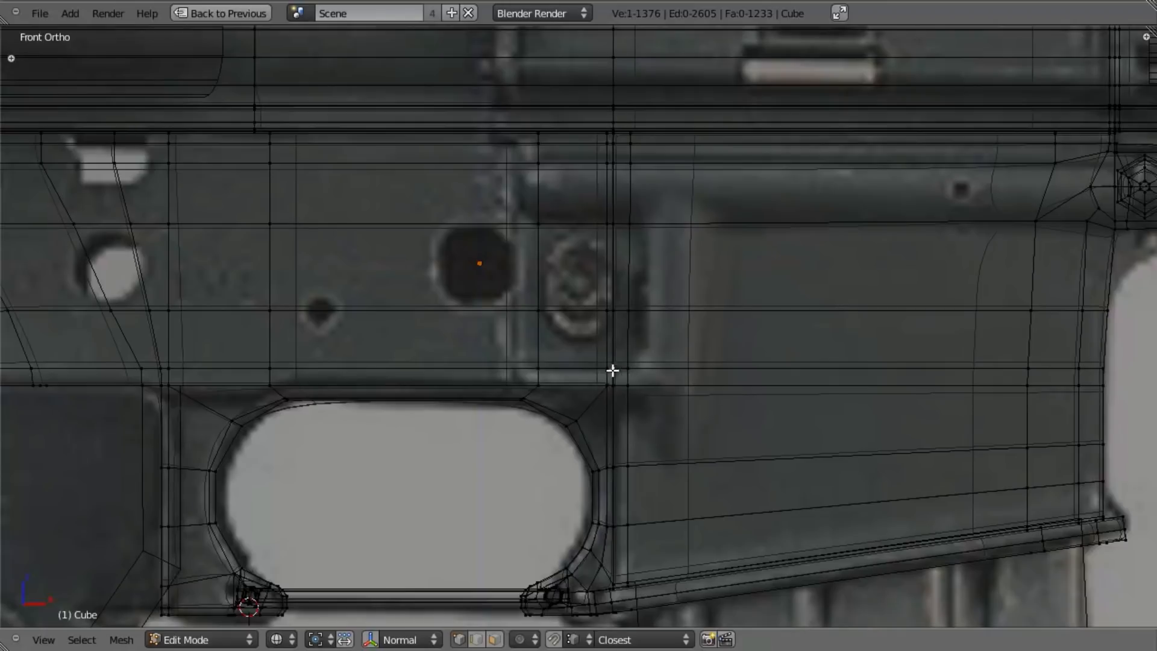
key("z")
middle_click_drag(633, 287, 623, 250)
right_click(621, 247, "alt")
right_click(616, 249, "alt+shift")
right_click(617, 242, "alt+shift")
right_click(619, 238, "alt+shift")
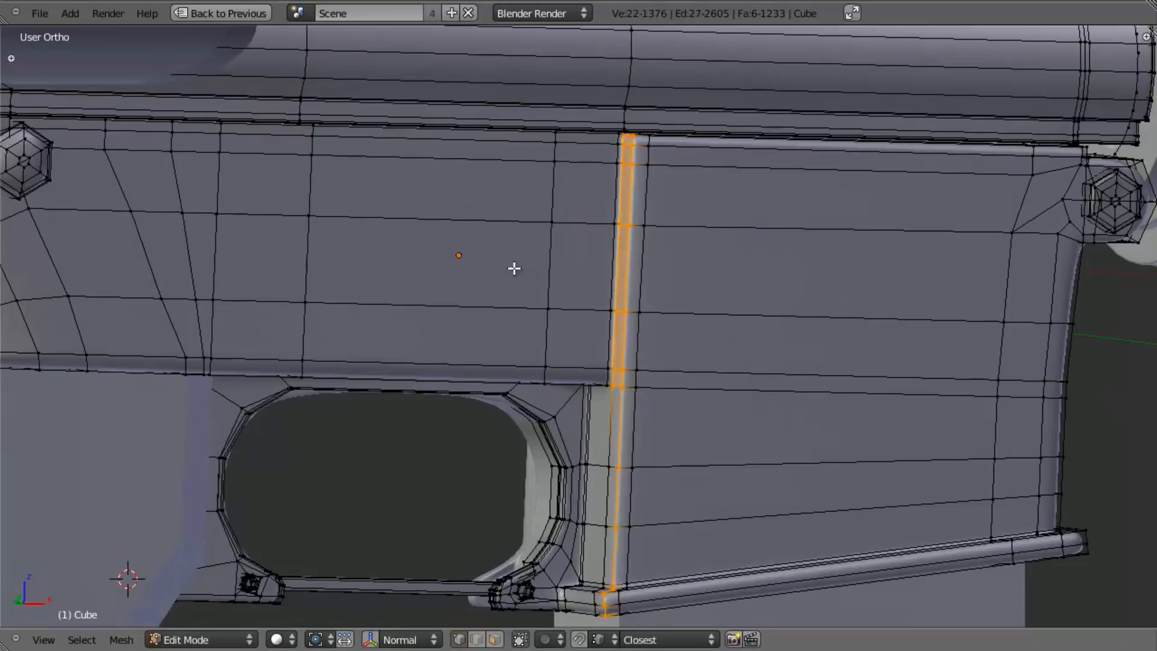
key("KP_1")
key("z")
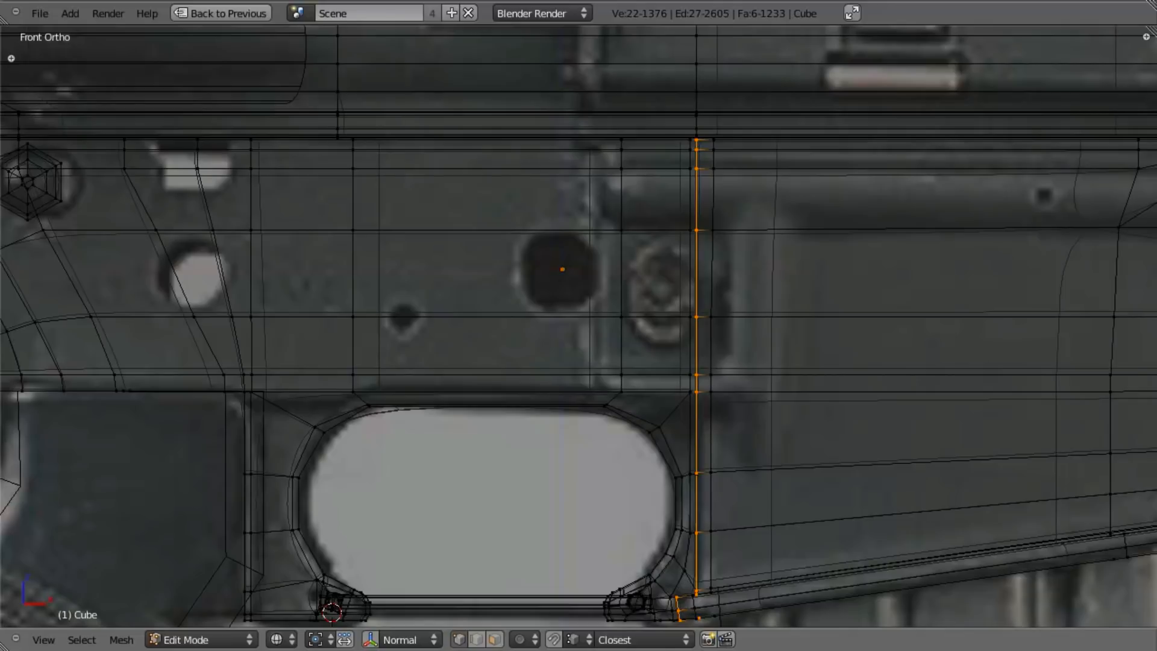
scroll(886, 390, "down", 3)
key("a")
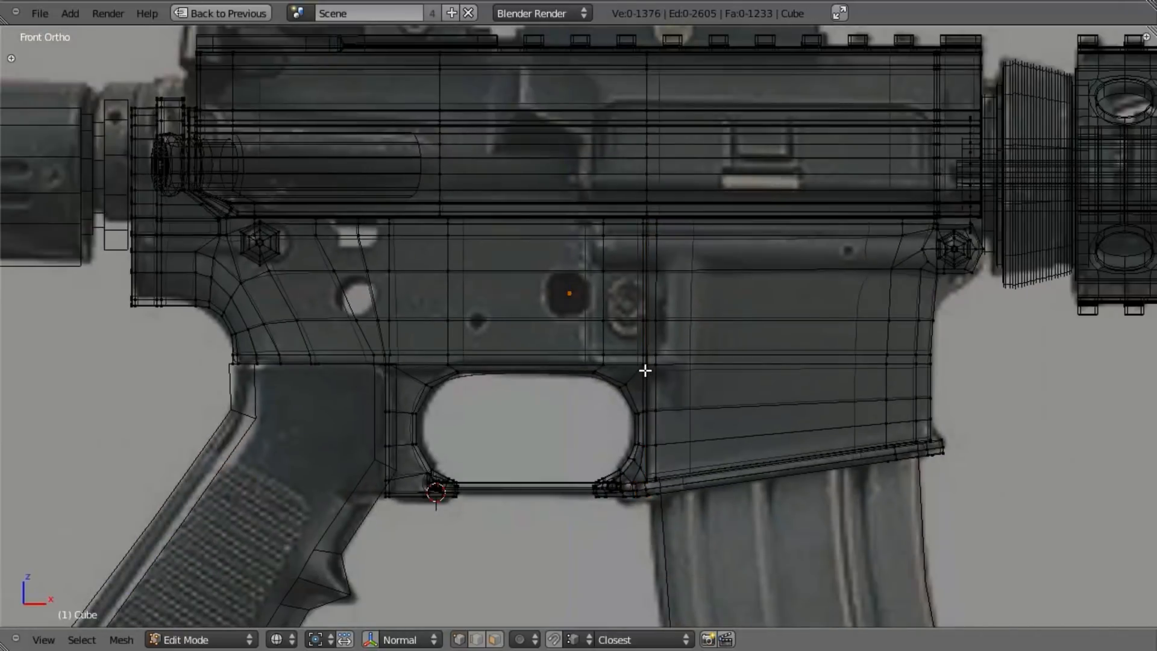
Move the vertical edge loop beside the magazine release about 0.02 units toward the grip along the X axis.
key("z")
middle_click_drag(700, 371, 663, 364, "shift")
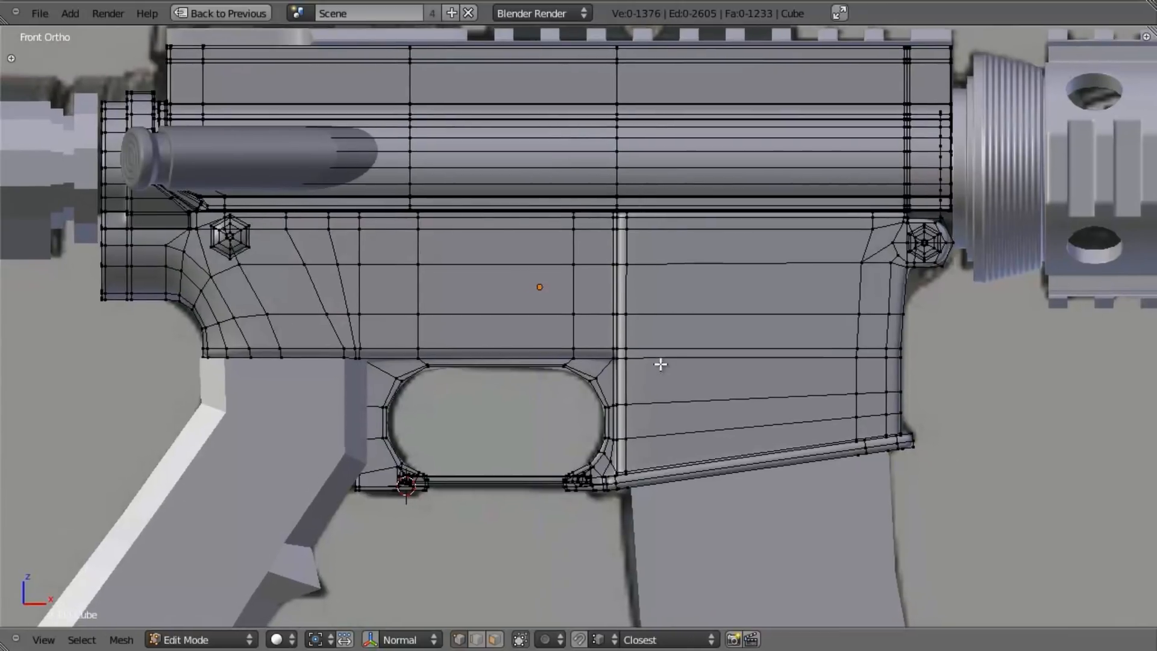
scroll(663, 364, "up", 3)
key("z")
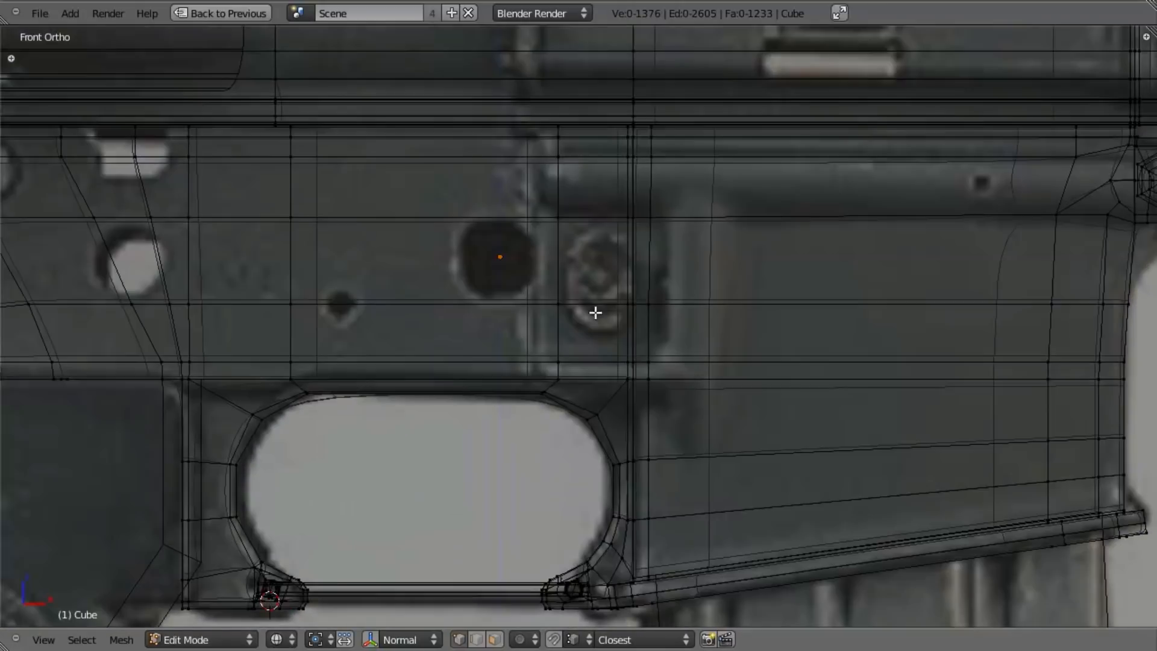
right_click(556, 263, "alt")
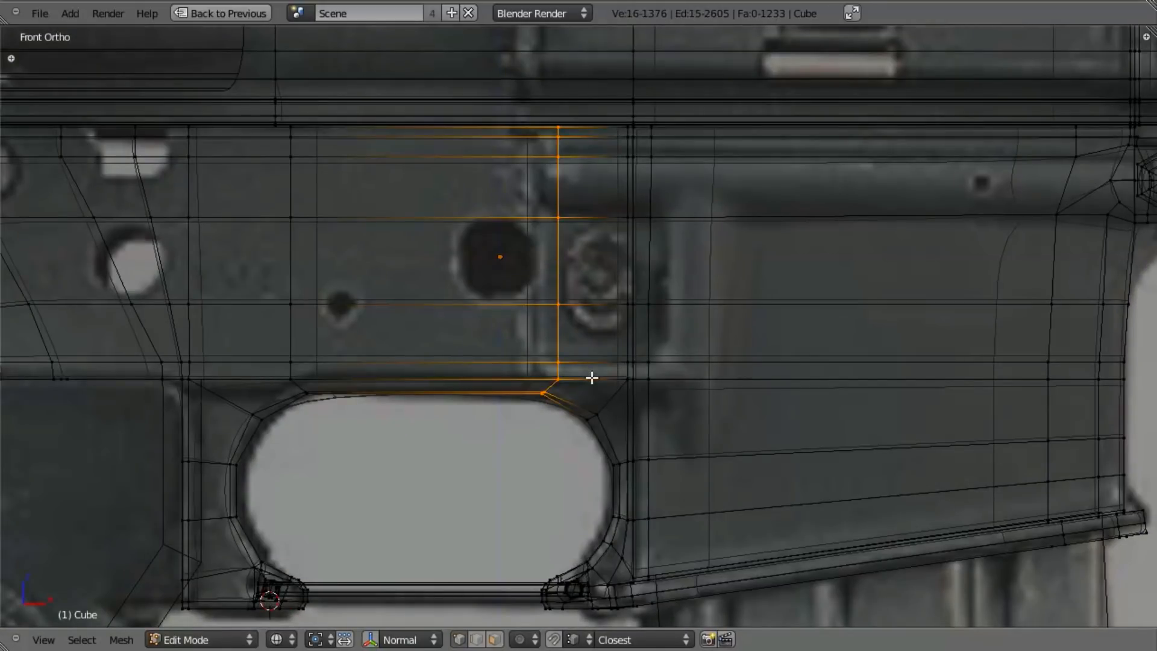
key("g")
key("x")
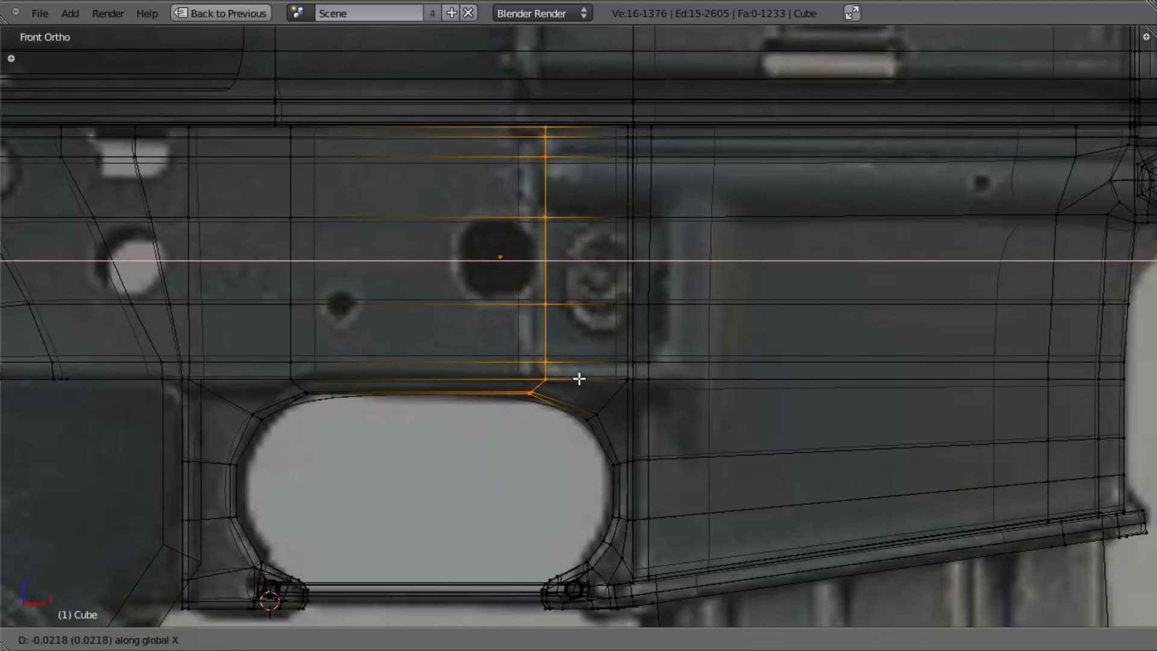
left_click(581, 377)
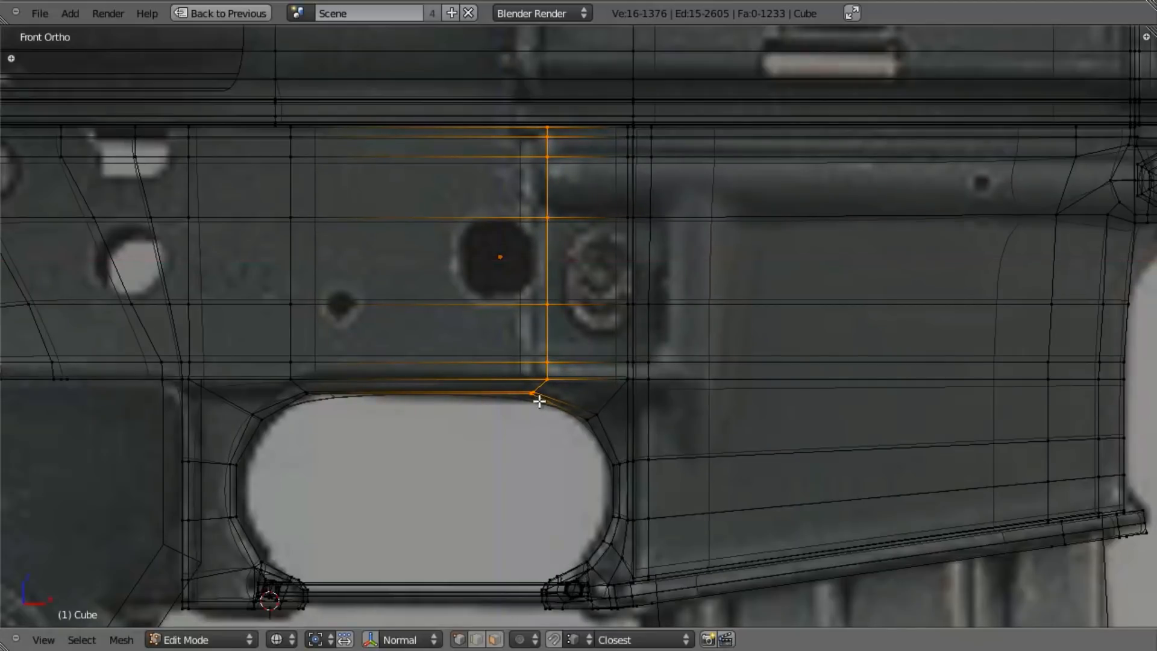
Deselect the loop's trigger-guard vertices and move the remaining vertical edge about 0.026 units toward the grip along X.
key("b")
middle_click_drag(495, 336, 542, 457)
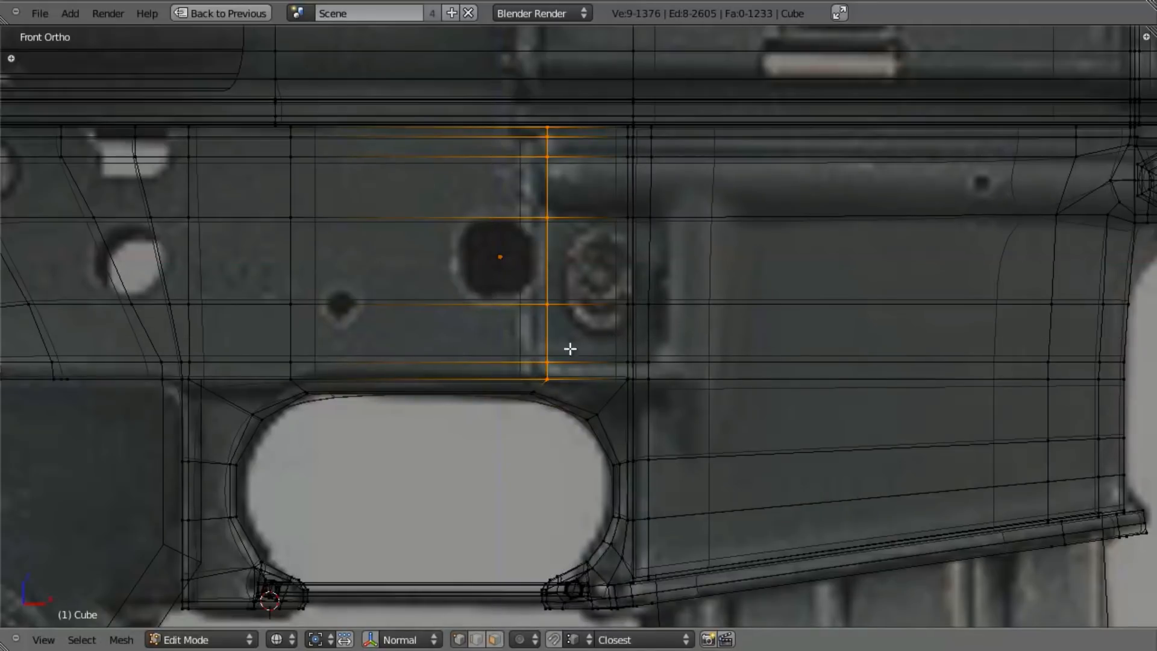
key("g")
key("x")
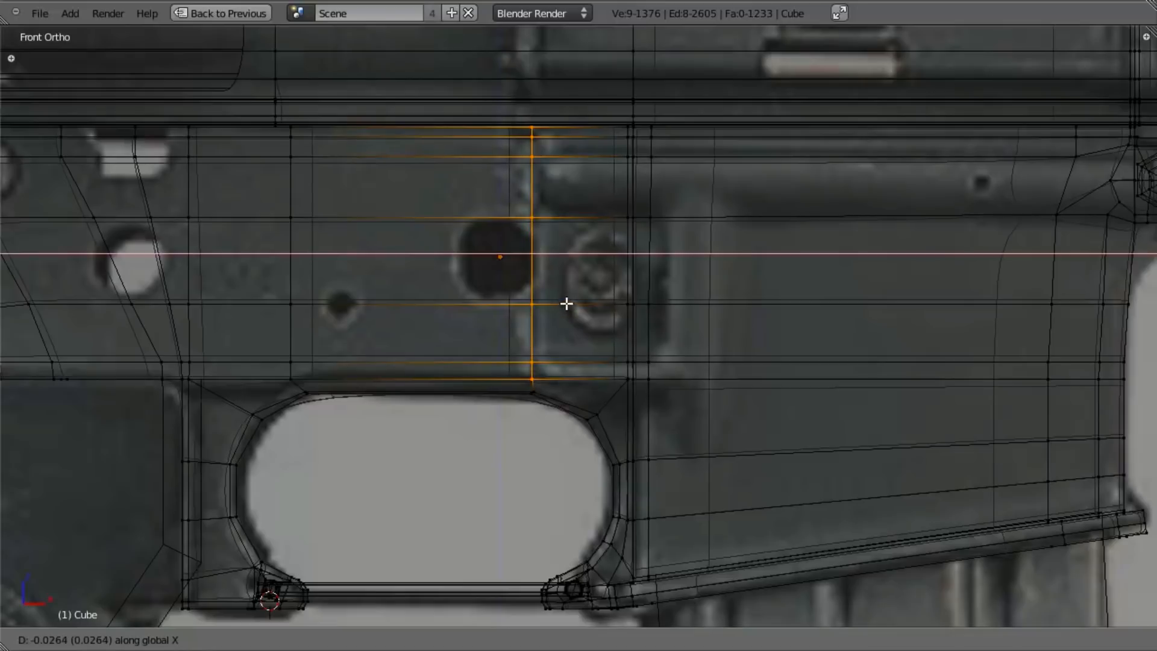
left_click(566, 304)
In face select mode, select the six stacked receiver faces between the moved edge loop and the magazine well.
scroll(589, 382, "up", 3)
middle_click_drag(589, 382, 670, 390)
key("ctrl+Tab")
left_click(663, 424)
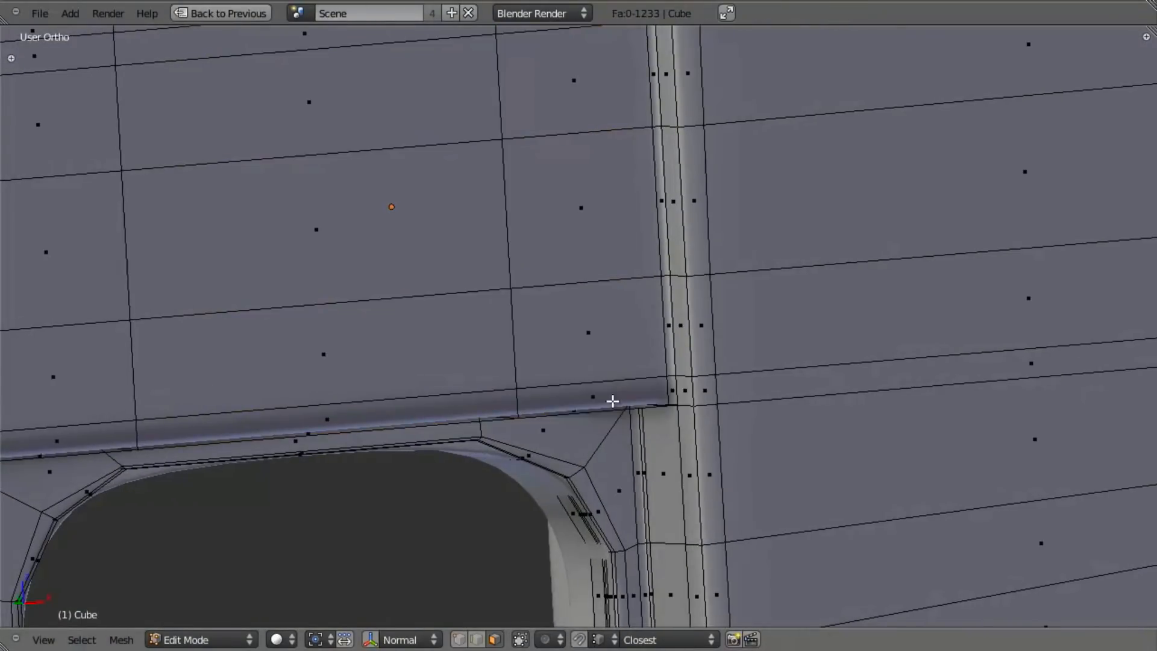
right_click(602, 399)
right_click(592, 335, "shift")
right_click(577, 214, "shift")
right_click(576, 96, "shift")
scroll(605, 206, "down", 2)
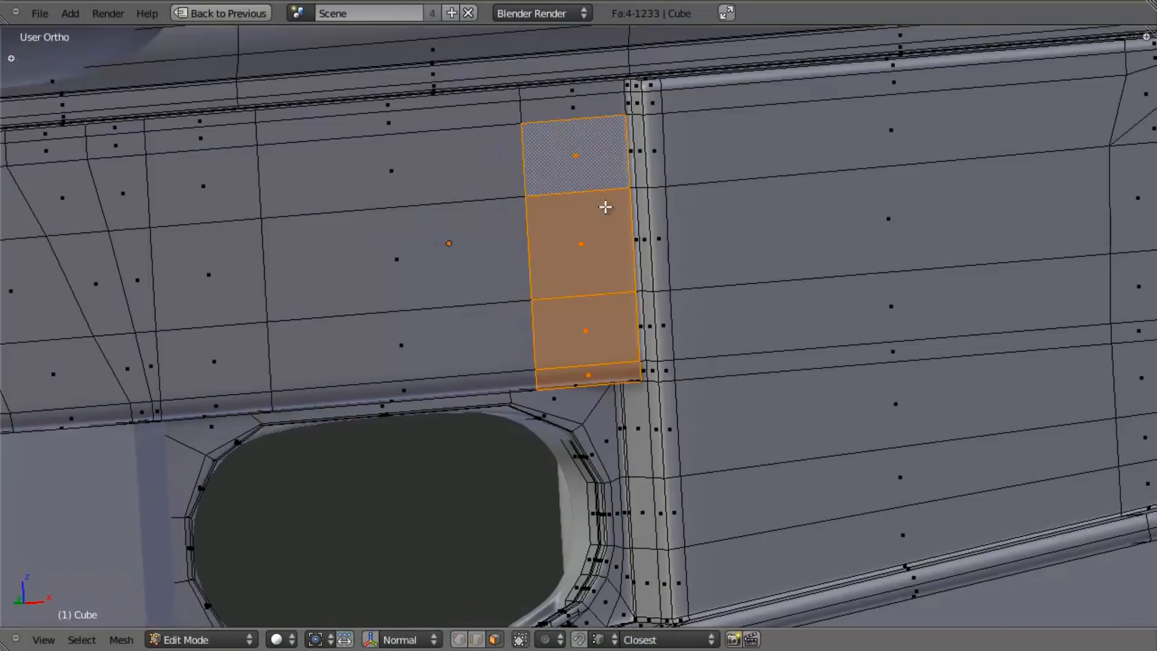
right_click(580, 120, "shift")
right_click(573, 93, "shift")
right_click(579, 114, "shift")
middle_click_drag(610, 312, 538, 172)
right_click(559, 179, "shift")
middle_click_drag(573, 222, 460, 385)
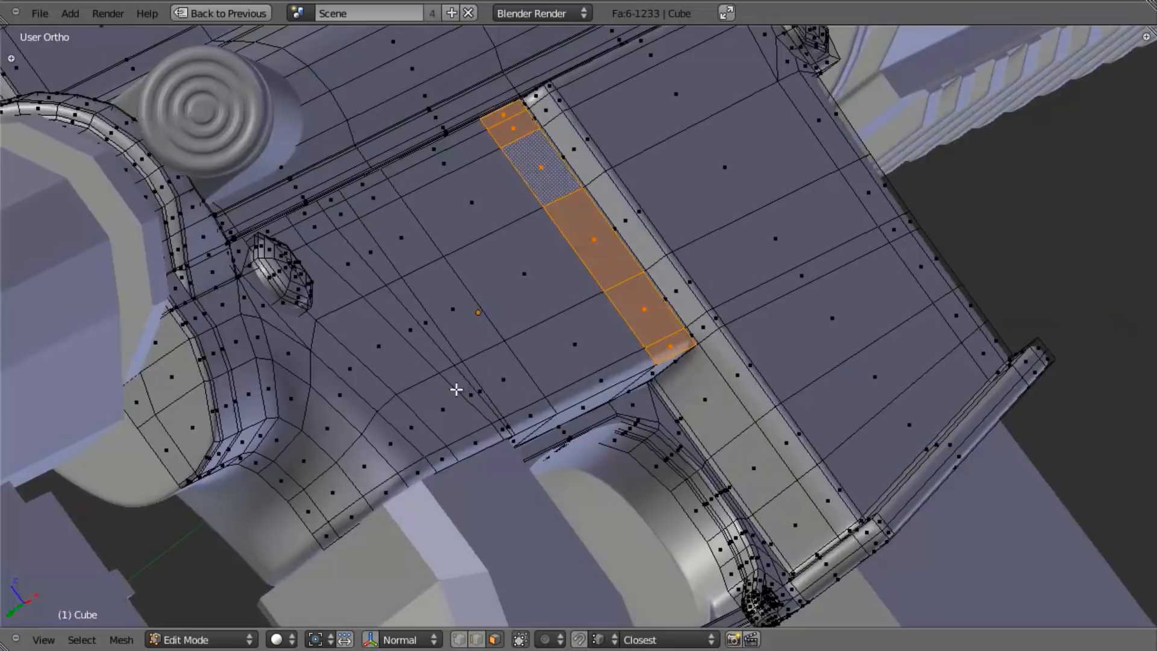
Add the six narrow faces bordering the magazine well's rear wall to the selected strip.
scroll(733, 330, "up", 4)
middle_click_drag(754, 280, 723, 346, "shift")
right_click(782, 373, "shift")
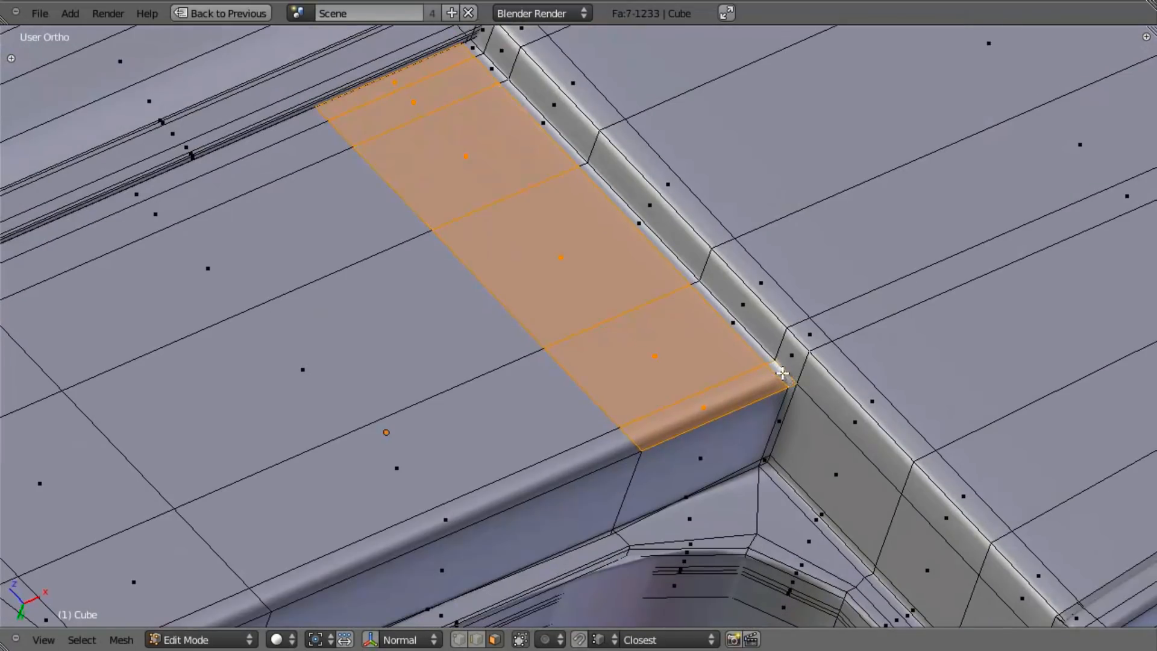
right_click(743, 336, "shift")
right_click(637, 223, "shift")
right_click(543, 125, "shift")
right_click(493, 72, "shift")
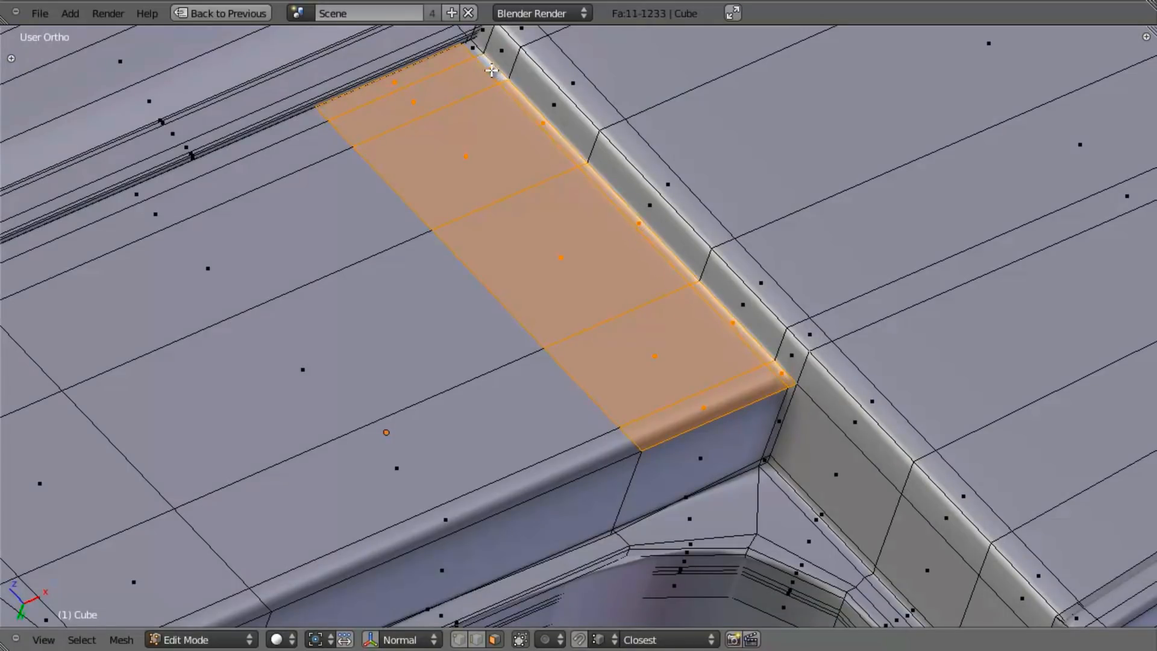
right_click(474, 51, "shift")
Set snapping to Vertex, extrude the selected strip in place, and move it along Y flush with the magazine well's surface.
middle_click_drag(520, 189, 484, 293, "shift")
key("ctrl+shift+Tab")
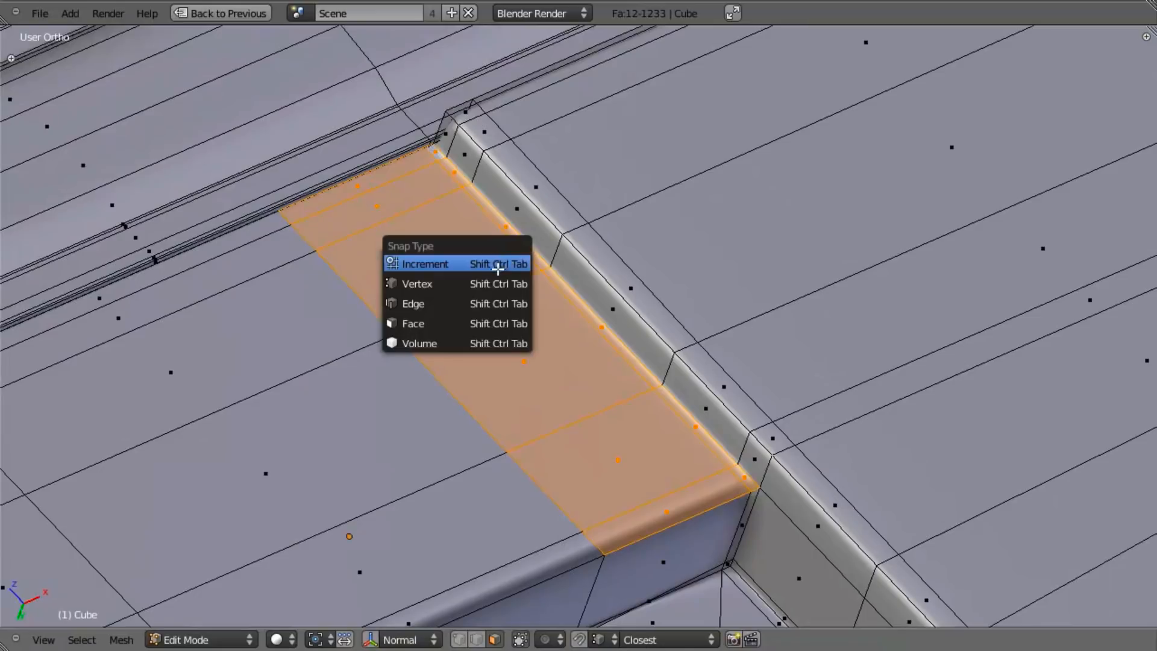
left_click(498, 284)
middle_click_drag(595, 421, 538, 214)
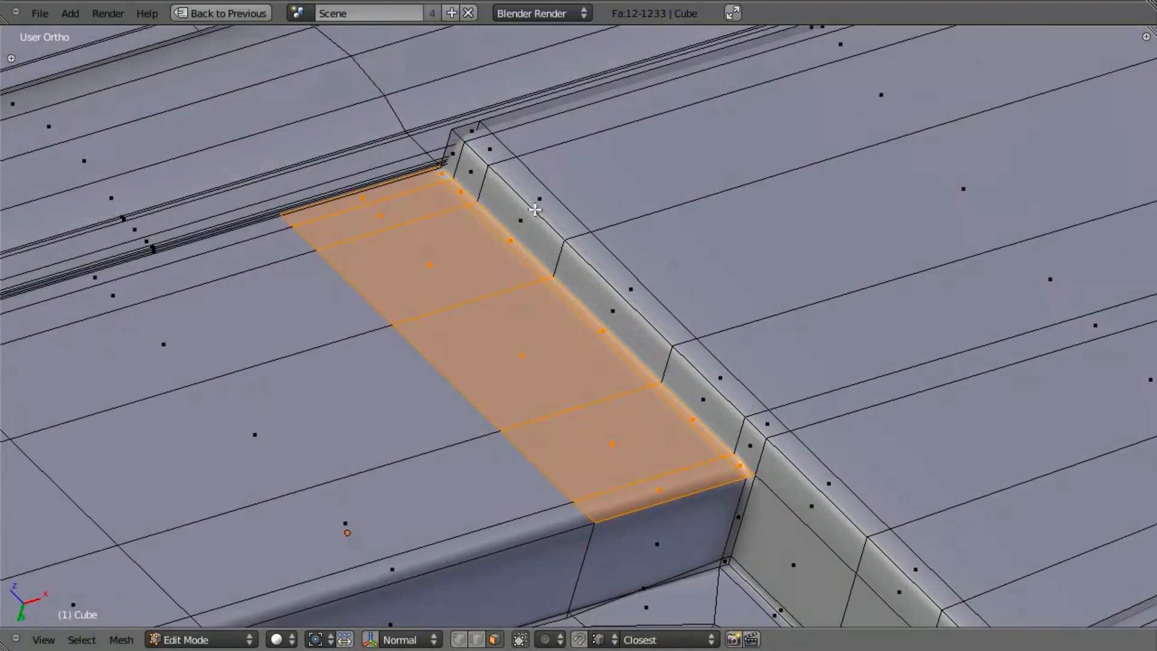
key("e")
key("x")
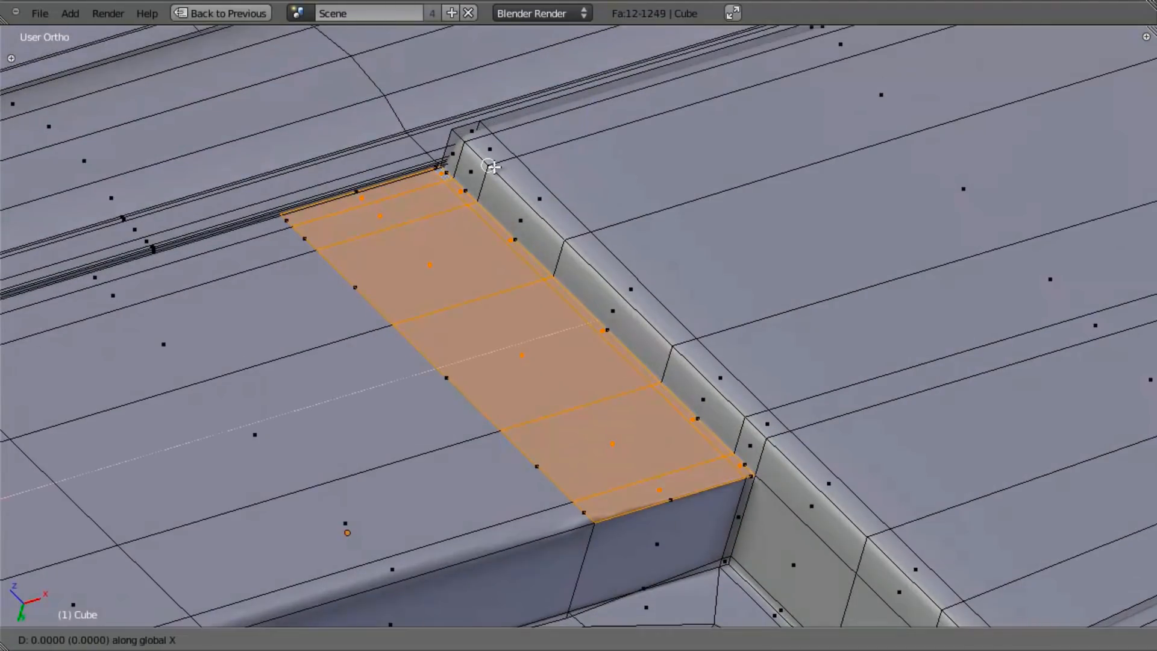
left_click(494, 174)
key("g")
key("y")
left_click(495, 173)
Select the whole receiver mesh and remove its duplicate vertices.
middle_click_drag(619, 415, 644, 357)
key("z")
key("a")
key("a")
key("w")
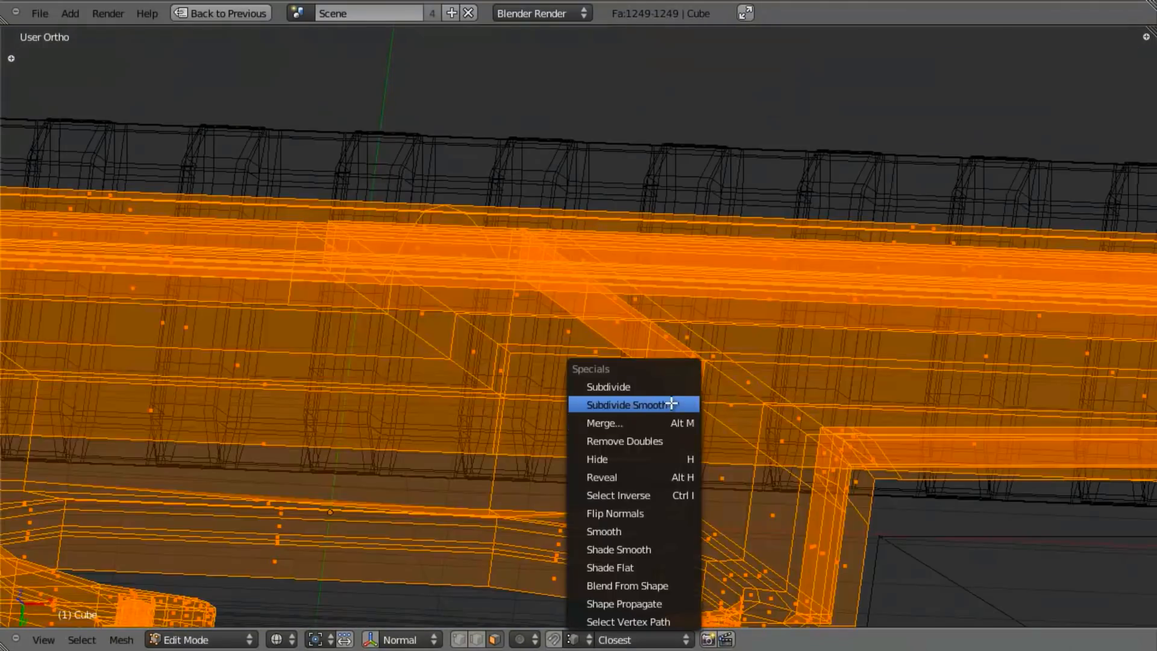
left_click(659, 441)
Select the six hidden interior faces between the extruded strip and the magazine well wall, and delete them.
scroll(685, 392, "up", 5)
right_click(706, 437)
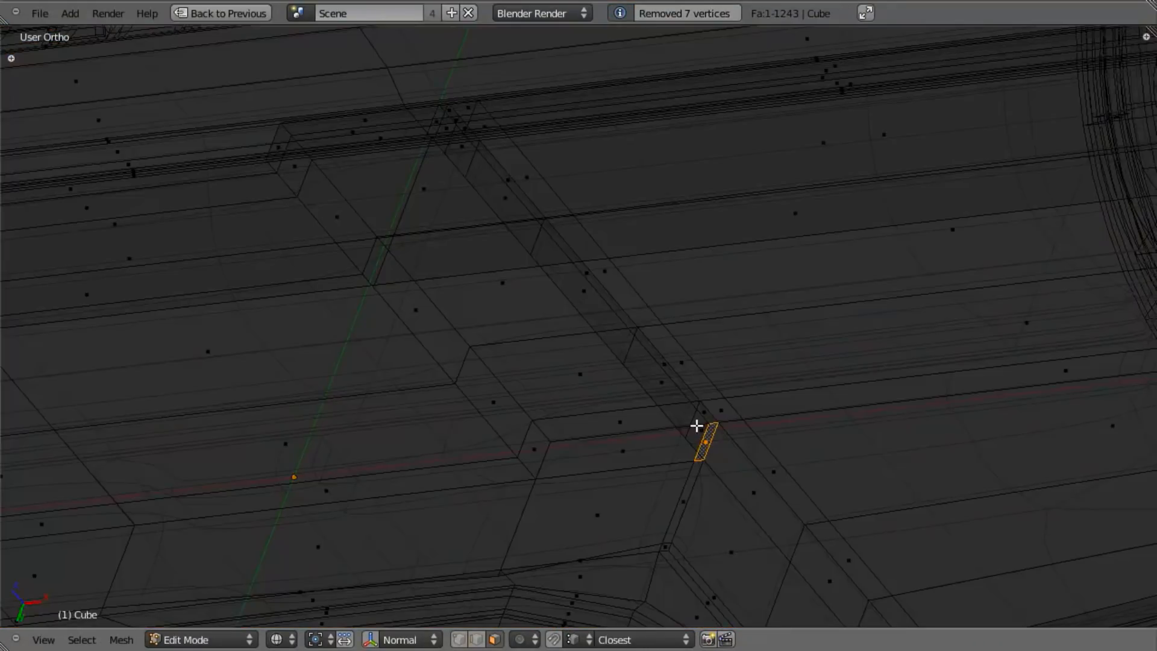
right_click(697, 429)
key("z")
key("z")
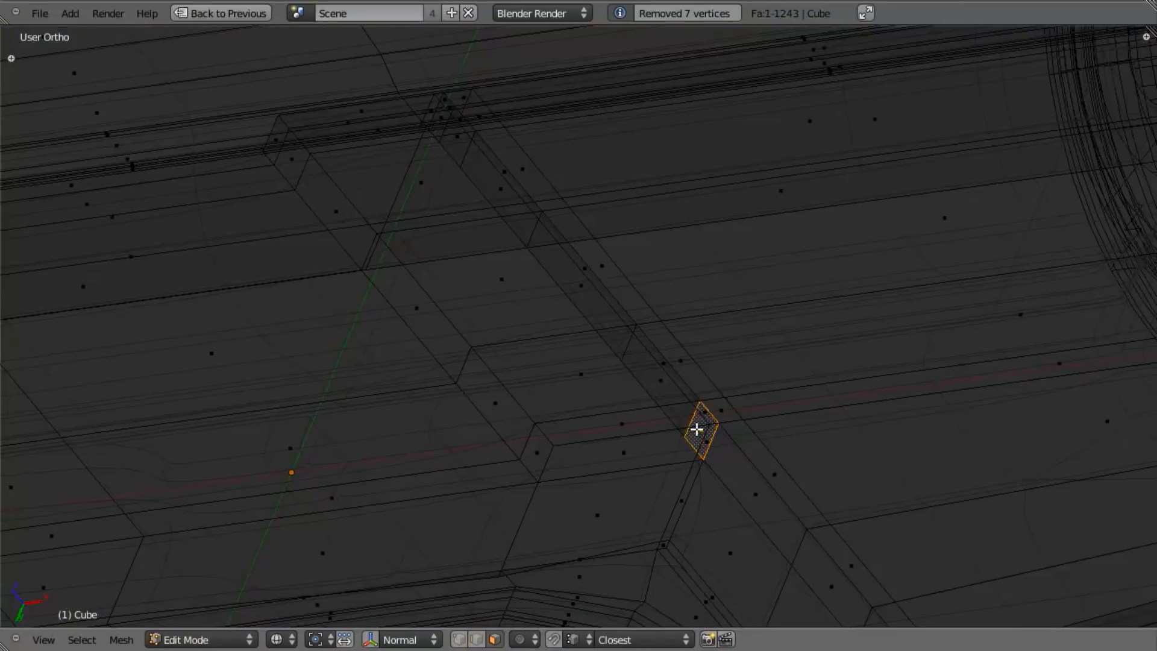
right_click(655, 377, "shift")
right_click(590, 300, "shift")
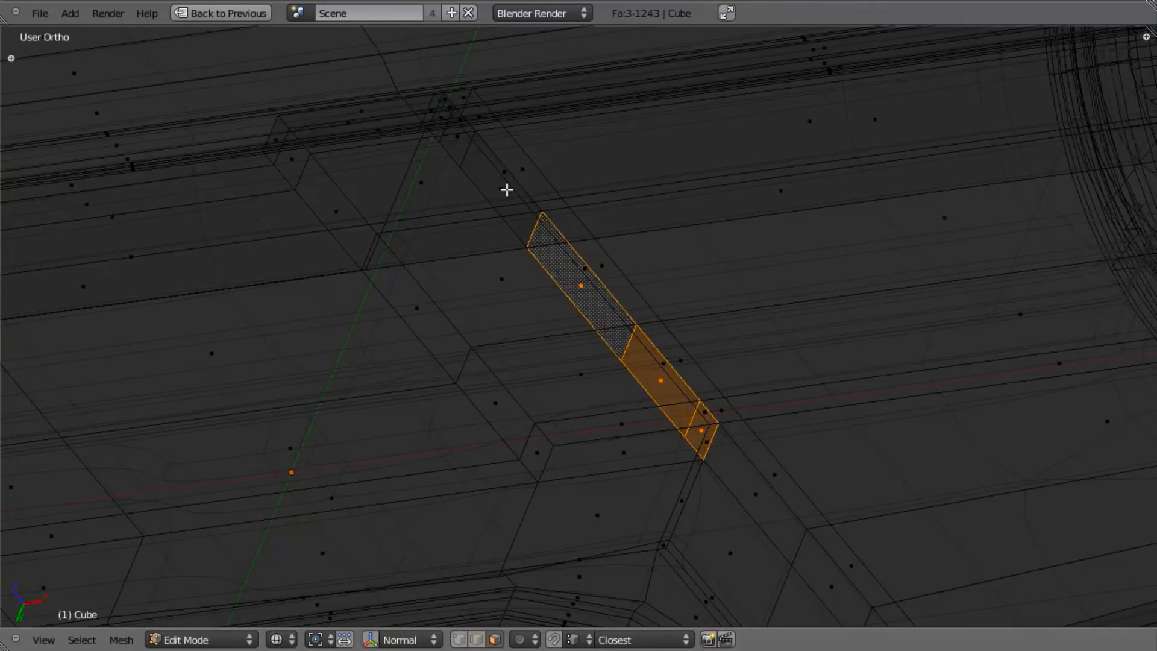
right_click(505, 191, "shift")
right_click(460, 146, "shift")
right_click(440, 121, "shift")
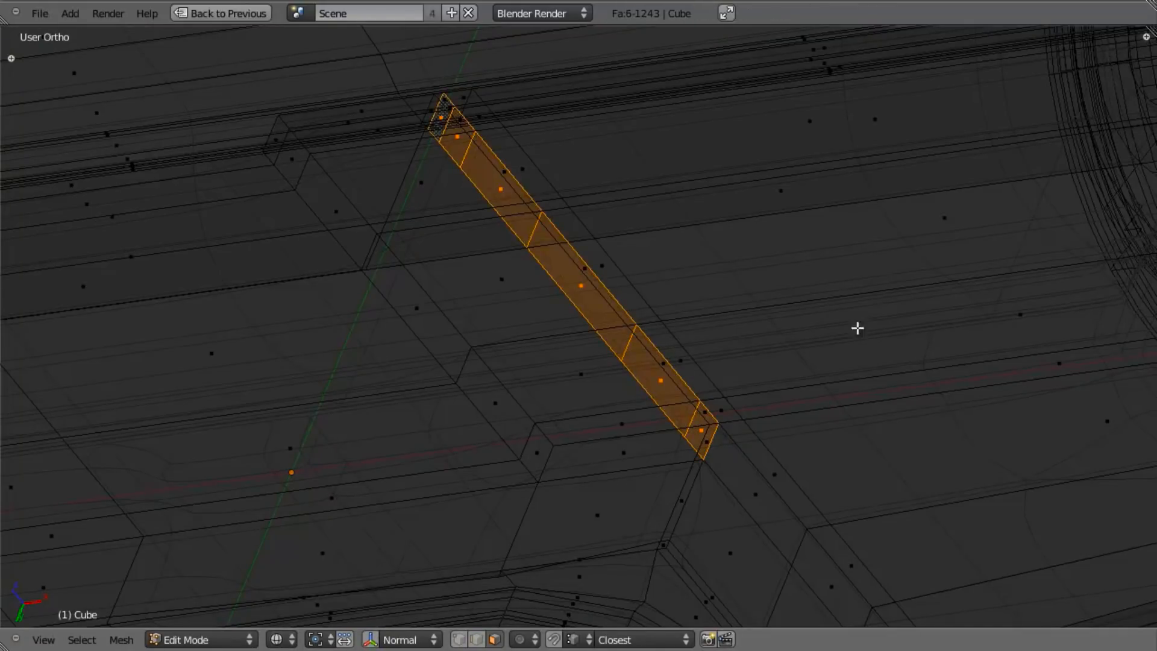
key("z")
middle_click_drag(811, 309, 820, 381)
middle_click_drag(700, 361, 655, 320)
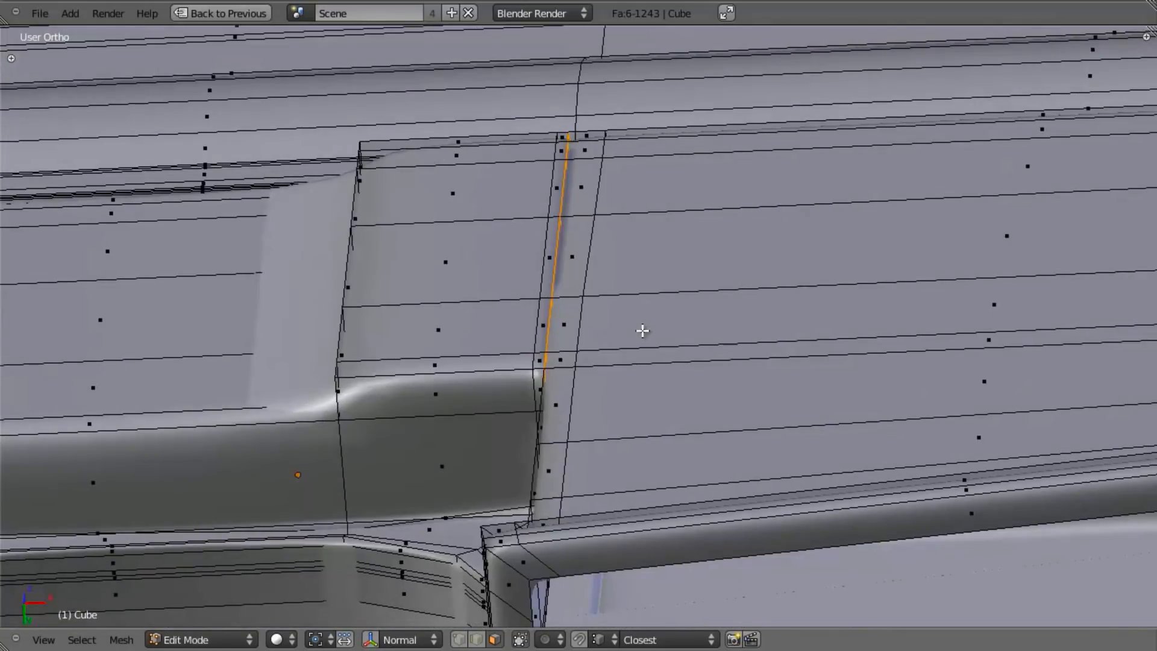
key("x")
left_click(627, 370)
Add a vertical edge loop behind the raised section, slide it against the step's edge, and check the smoothing in Object Mode.
middle_click_drag(627, 369, 566, 310)
key("ctrl+r")
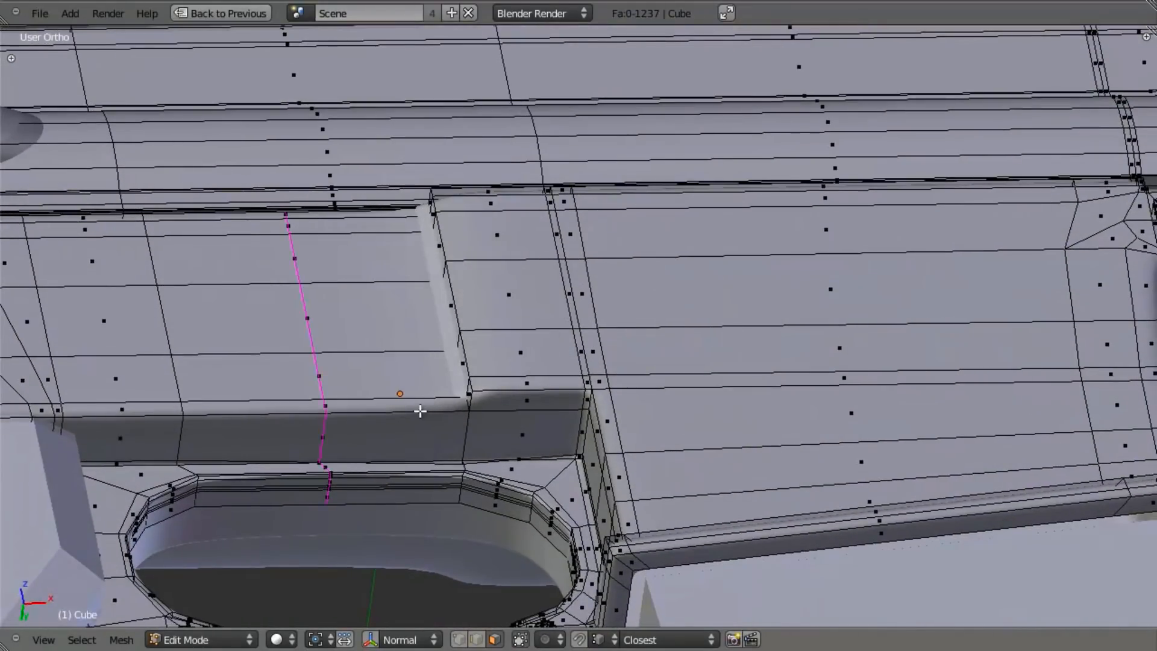
left_click(420, 411)
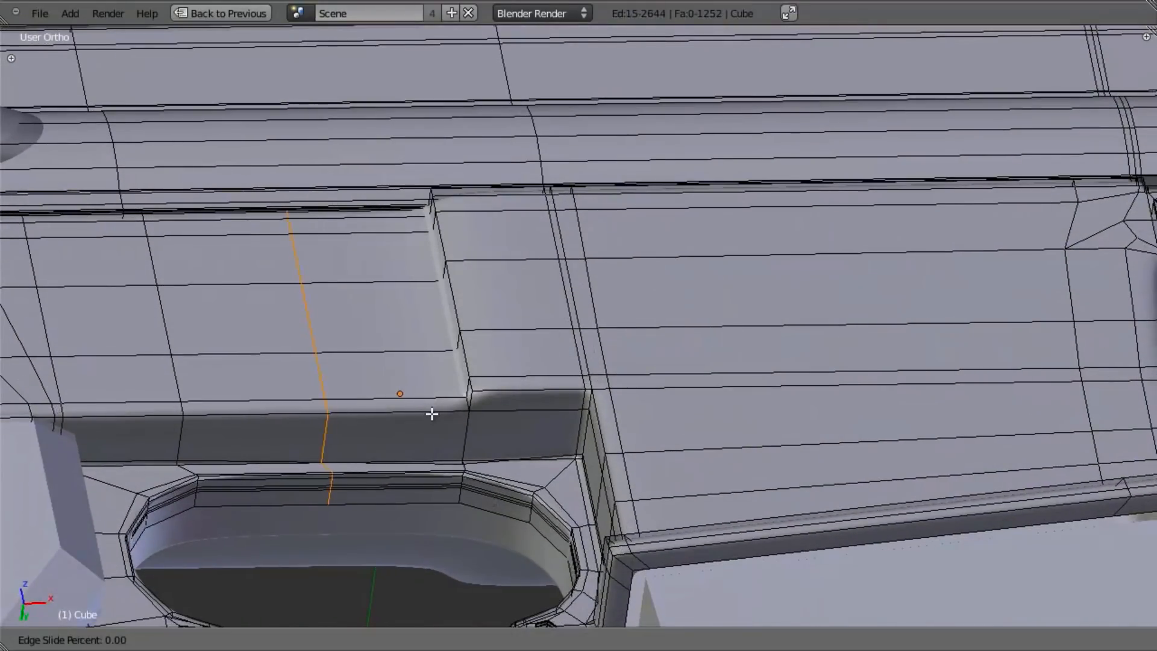
left_click(554, 415)
key("Tab")
scroll(487, 279, "down", 3)
middle_click_drag(487, 280, 478, 444)
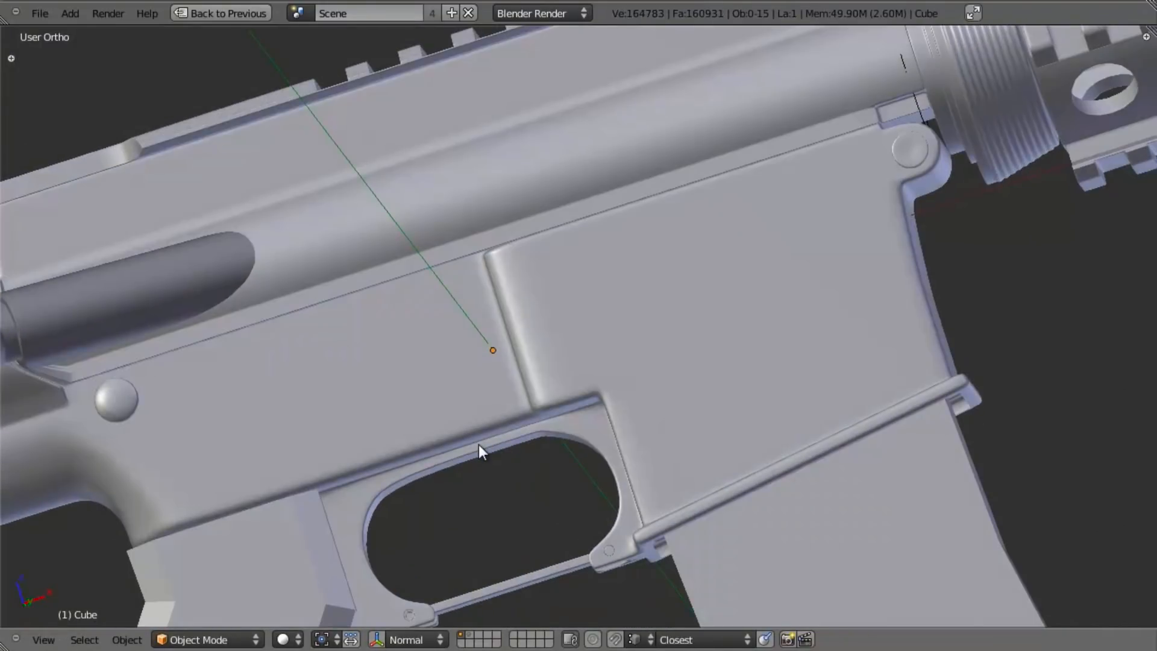
Keep only the new loop's lowest vertices above the trigger-guard opening selected and move them toward the grip along X.
key("KP_1")
scroll(479, 445, "up", 5)
key("Tab")
key("z")
key("ctrl+Tab")
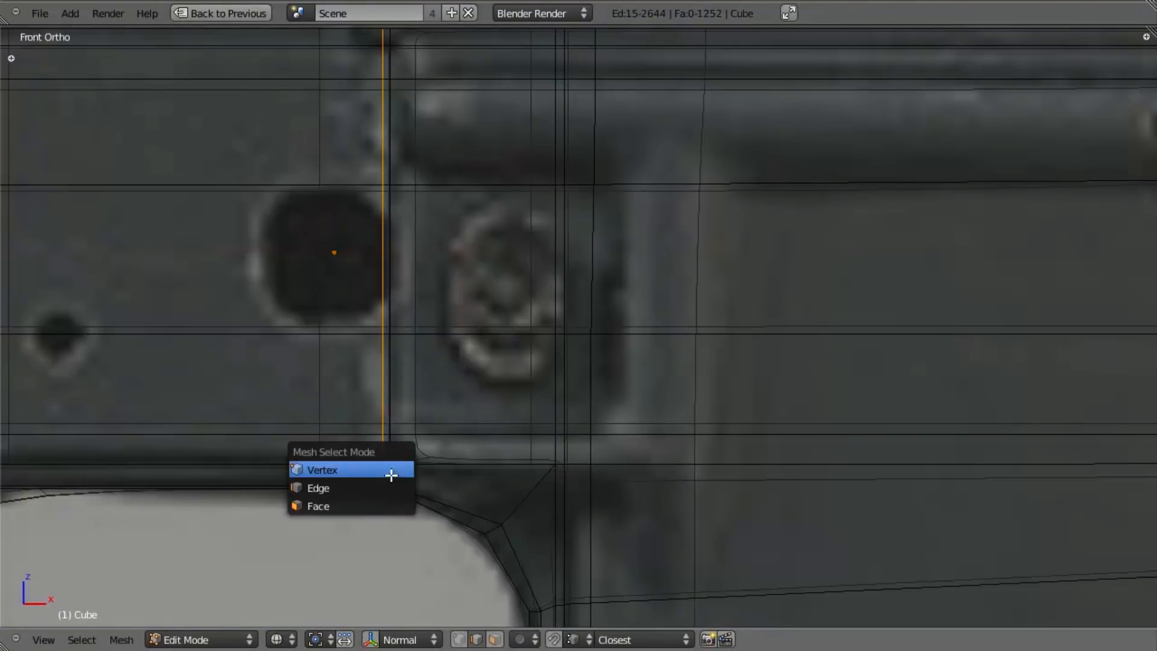
left_click(391, 472)
middle_click_drag(390, 480, 493, 394, "shift")
scroll(441, 394, "down", 4)
key("b")
left_click_drag(466, 357, 581, 84)
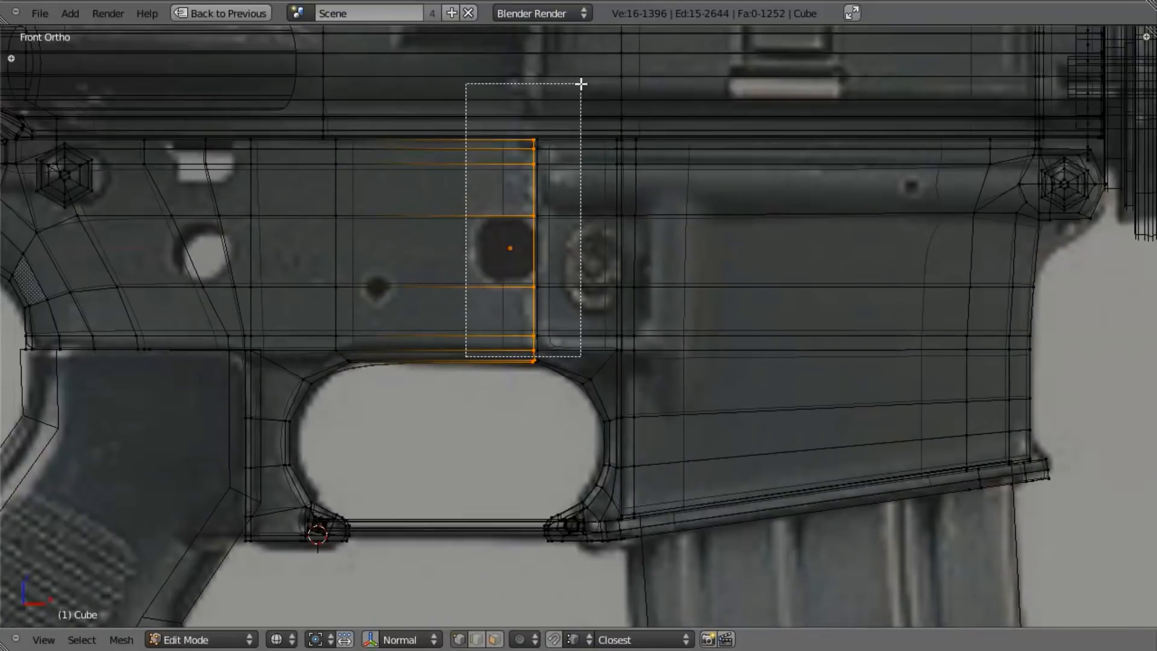
middle_click_drag(581, 84, 581, 85)
scroll(536, 401, "up", 7)
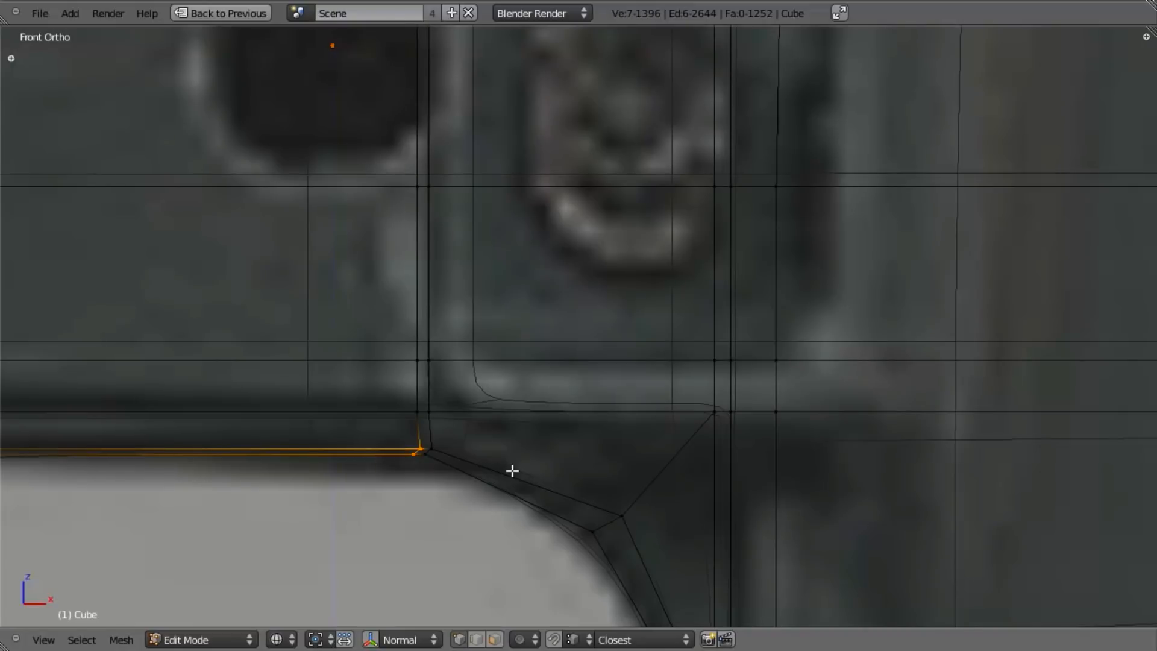
key("g")
key("x")
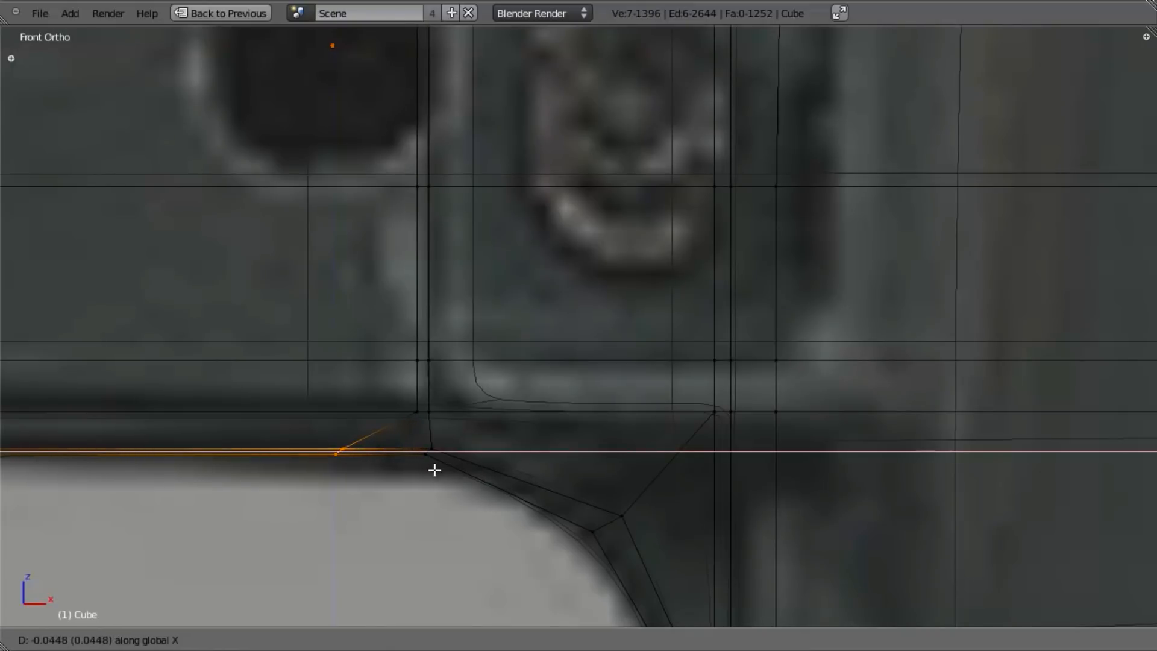
left_click(457, 467)
Select the neighbouring vertices at the trigger-guard opening's upper edge, shift them along X, and return to Object Mode.
key("a")
key("b")
left_click_drag(425, 440, 476, 496)
key("g")
key("x")
left_click(479, 479)
key("Tab")
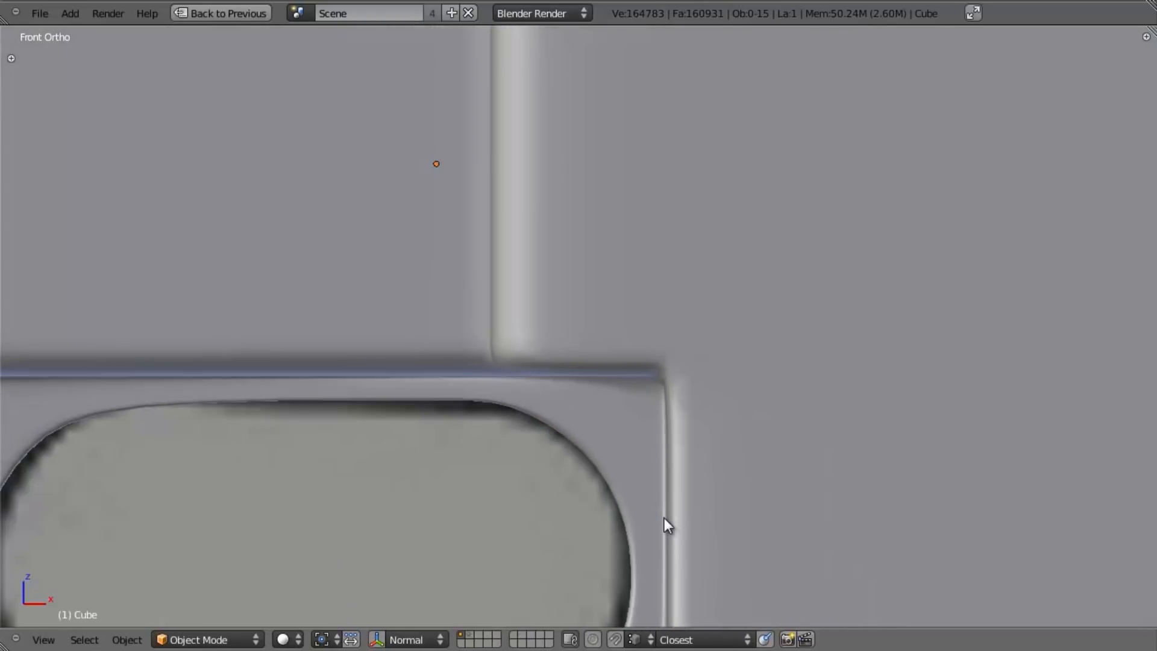
Add a vertical edge loop on the magazine well just in front of the raised step and slide it tight against the step's edge.
scroll(664, 518, "down", 3)
key("z")
key("z")
scroll(646, 480, "down", 2)
scroll(595, 346, "up", 3)
key("Tab")
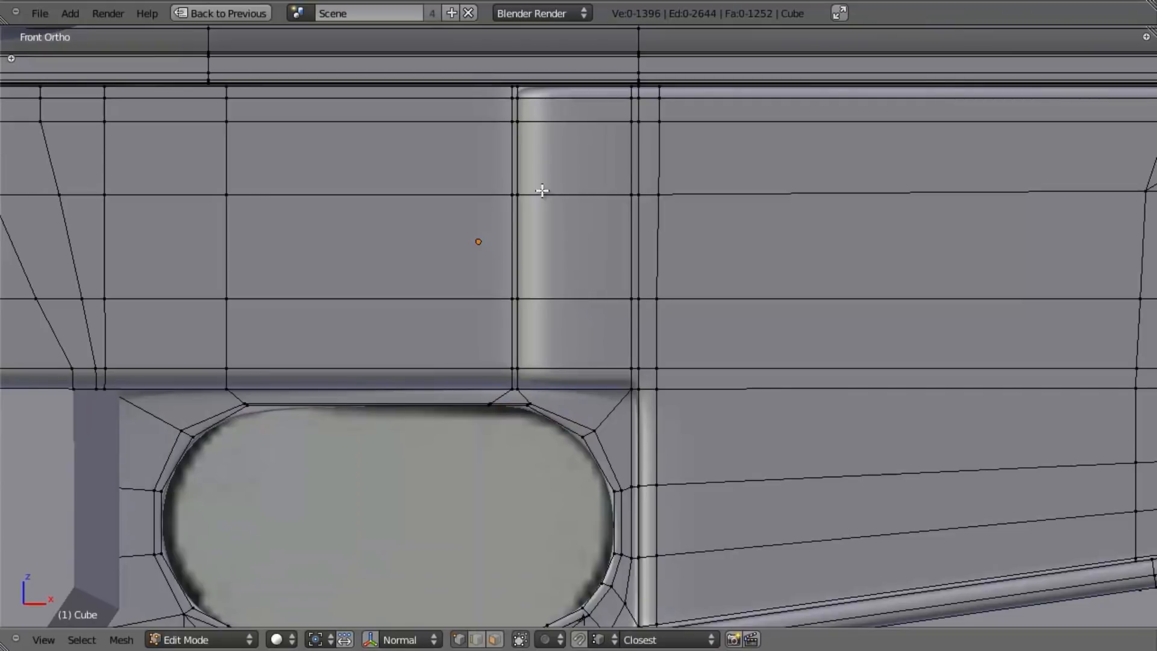
middle_click_drag(541, 165, 543, 295, "shift")
key("ctrl+r")
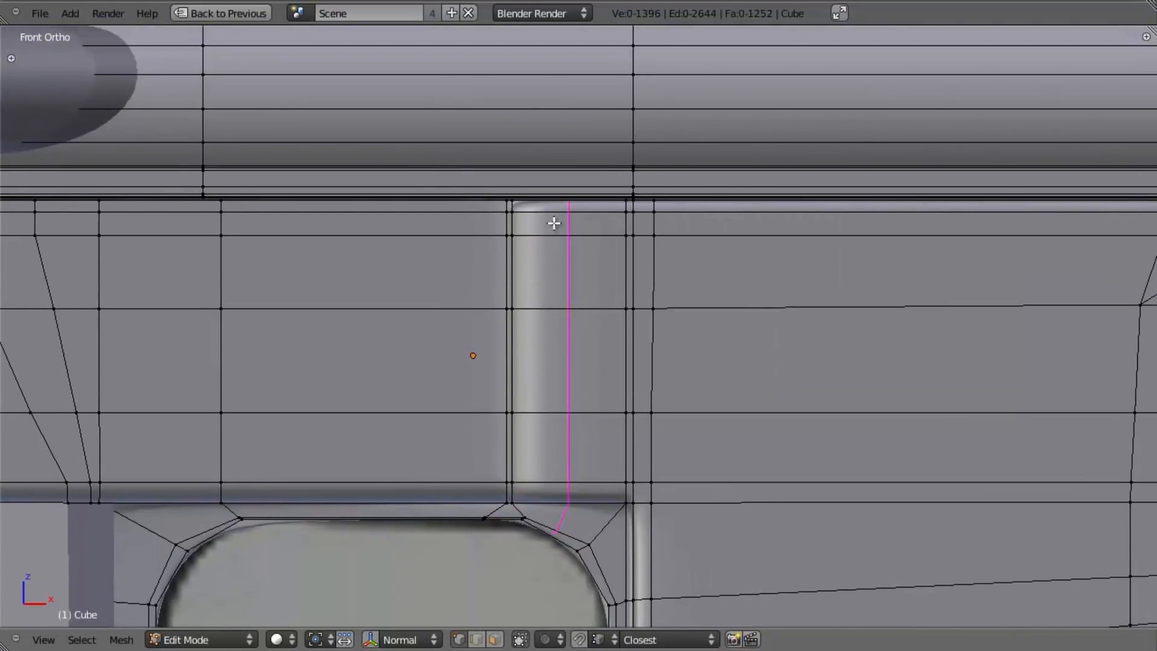
left_click(549, 223)
left_click(510, 222)
Move the step edge's lowest vertices on the trigger-guard opening's upper rim about 0.017 toward the grip along X and align them vertically by scaling.
scroll(584, 387, "up", 3)
scroll(560, 482, "up", 3)
middle_click_drag(560, 483, 606, 385, "shift")
key("a")
key("z")
key("b")
left_click_drag(456, 539, 489, 562)
key("g")
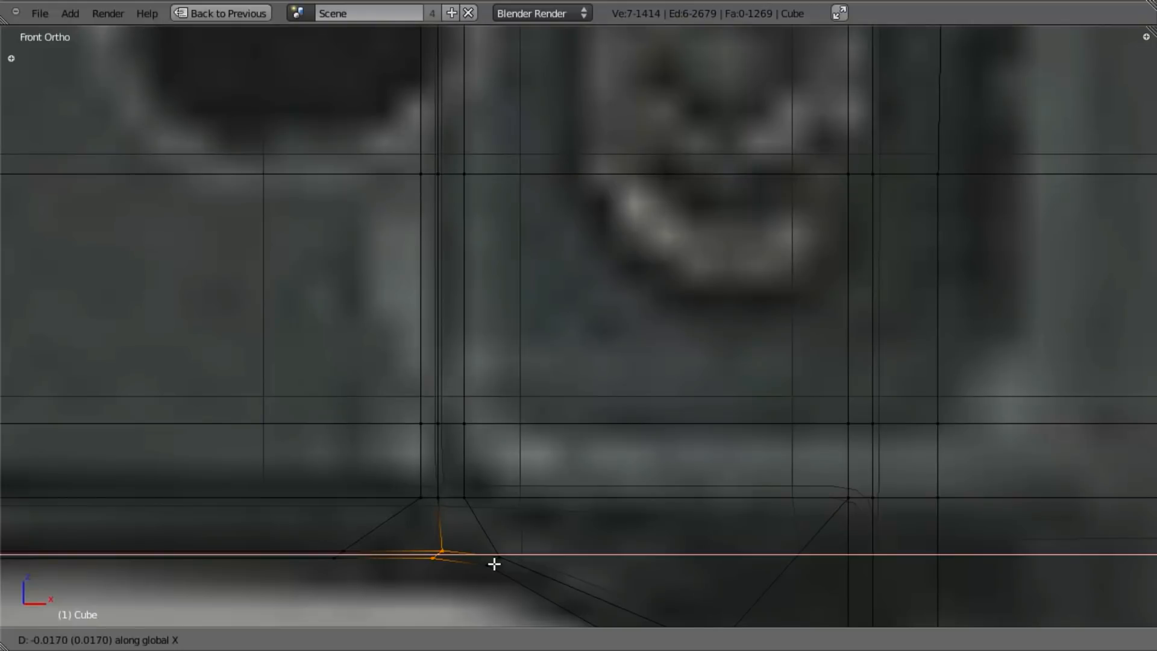
left_click(493, 563)
key("z")
key("s")
left_click(470, 560)
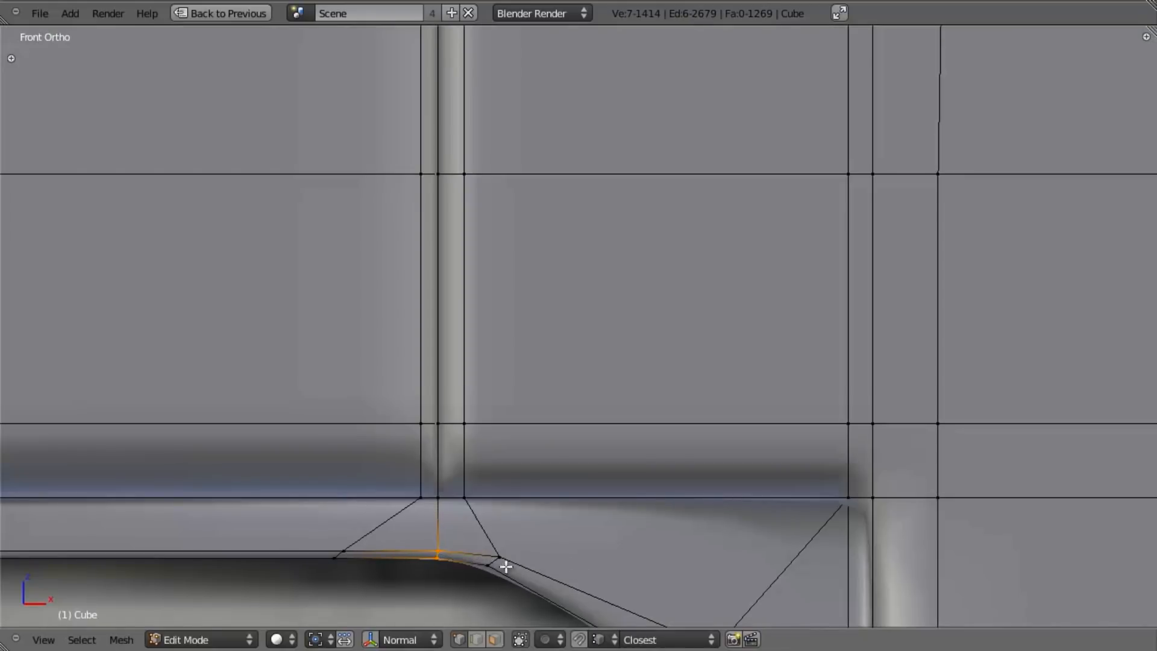
Examine the sharpened step in Object Mode from an angle and compare the trigger-guard corner with the reference photo in front view.
key("Tab")
scroll(593, 545, "down", 6)
middle_click_drag(605, 522, 653, 361)
scroll(617, 344, "up", 3)
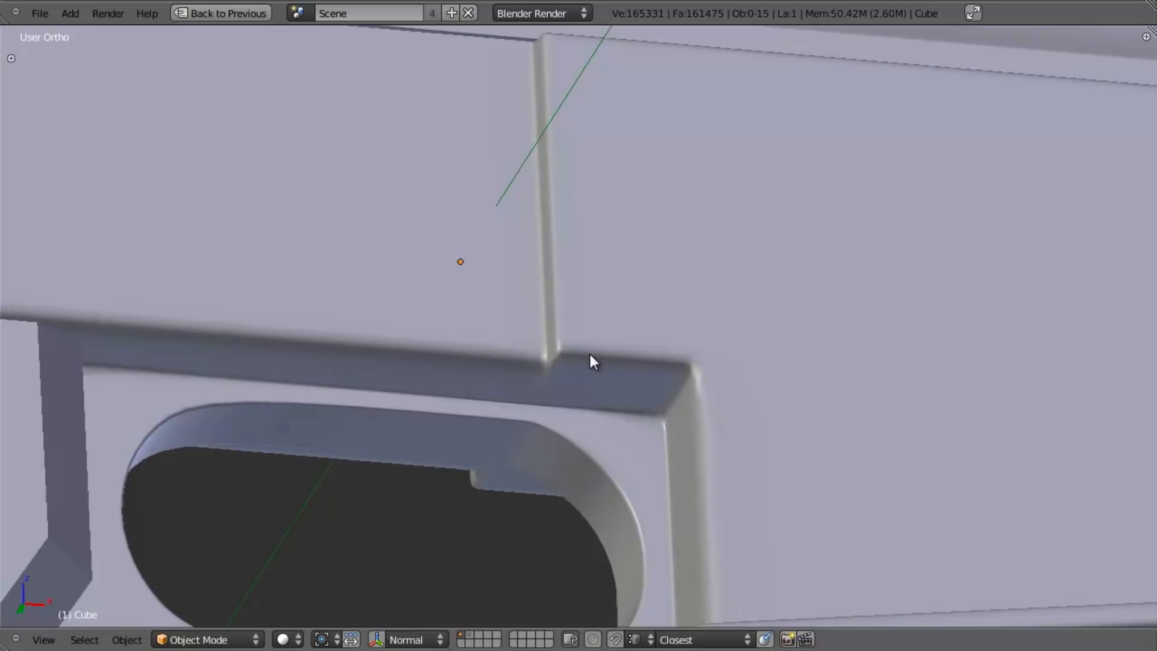
key("KP_1")
key("z")
key("z")
key("z")
middle_click_drag(773, 260, 707, 254, "shift")
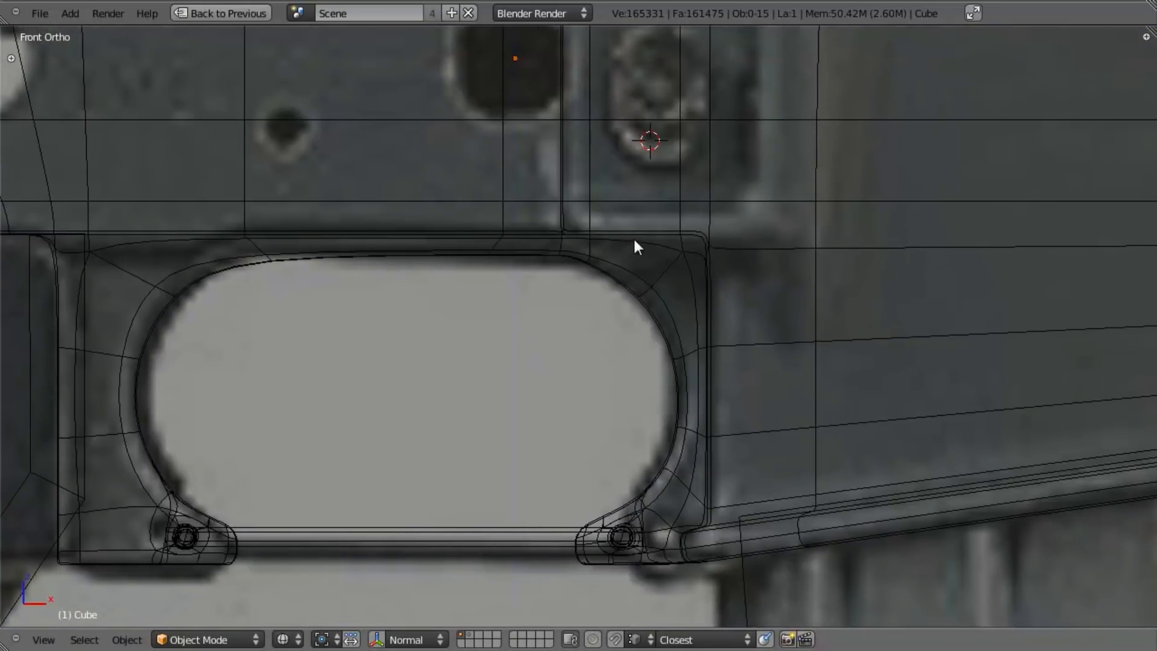
key("z")
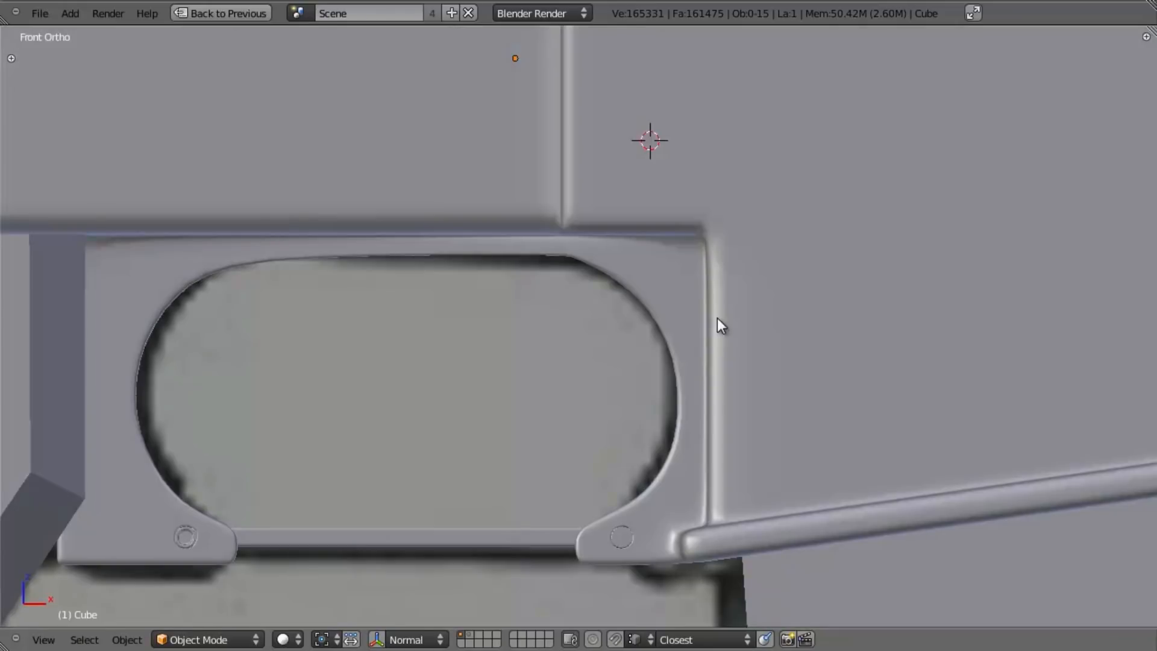
Select the vertical line of vertices rising from the trigger guard's upper front corner and move it toward the grip along X to round the corner.
key("Tab")
middle_click_drag(737, 284, 636, 337, "shift")
scroll(627, 322, "up", 4)
right_click(589, 278)
right_click(588, 241, "shift")
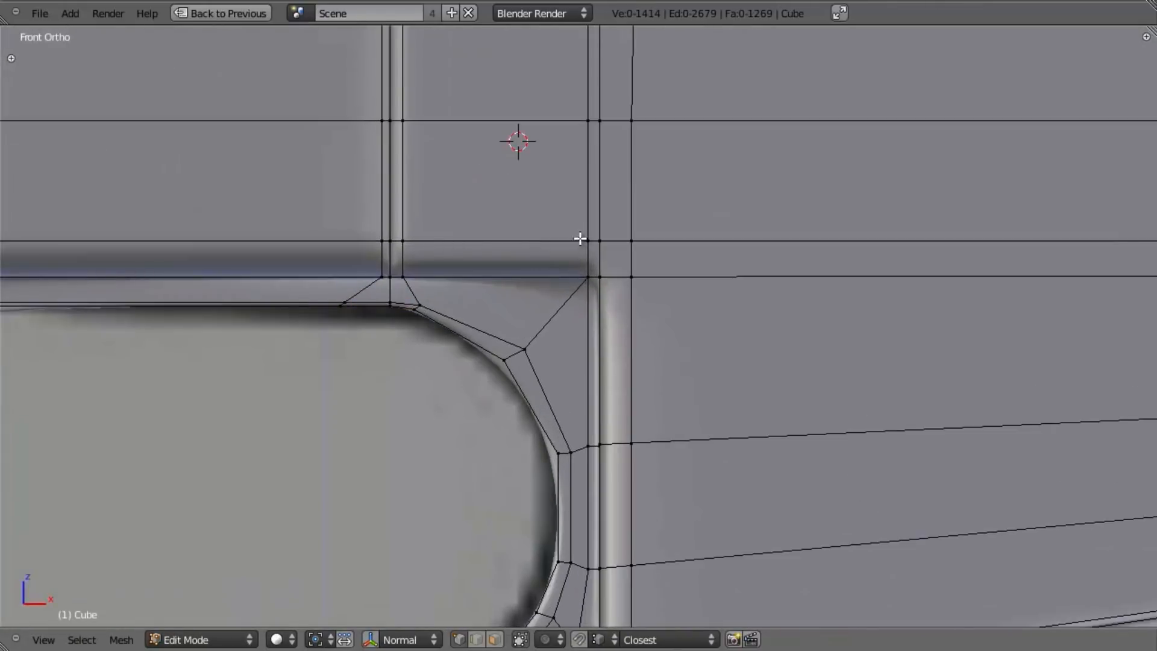
key("z")
key("b")
left_click_drag(575, 216, 593, 309)
key("z")
scroll(593, 309, "down", 3)
right_click(576, 257, "alt+shift")
scroll(605, 368, "up", 4)
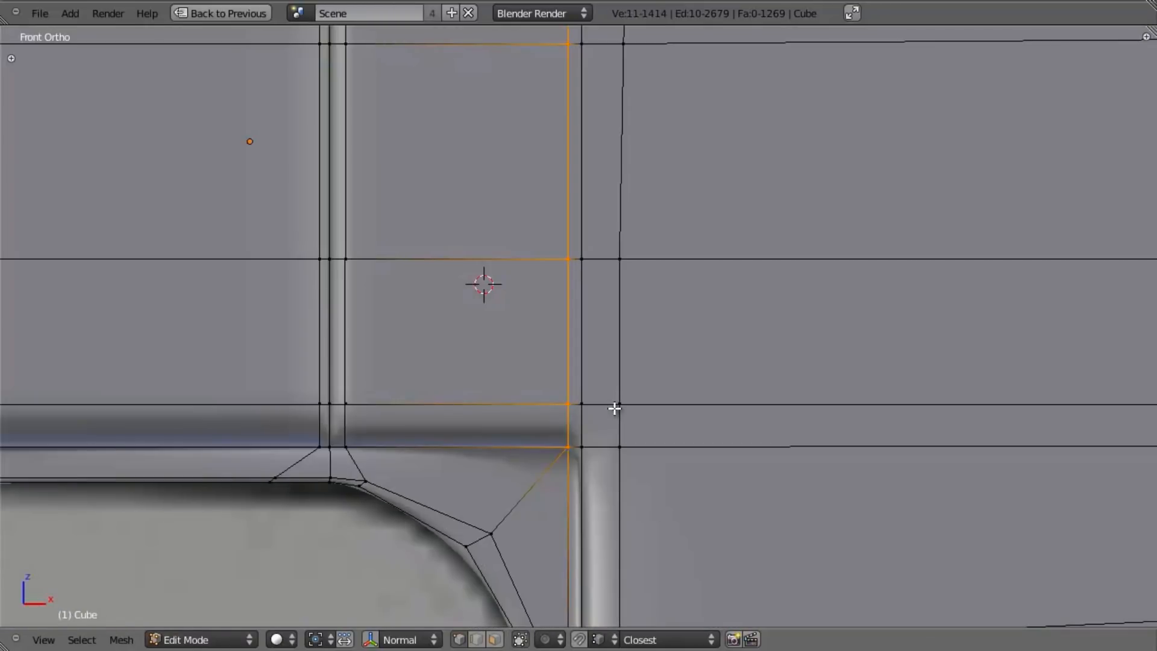
key("g")
key("x")
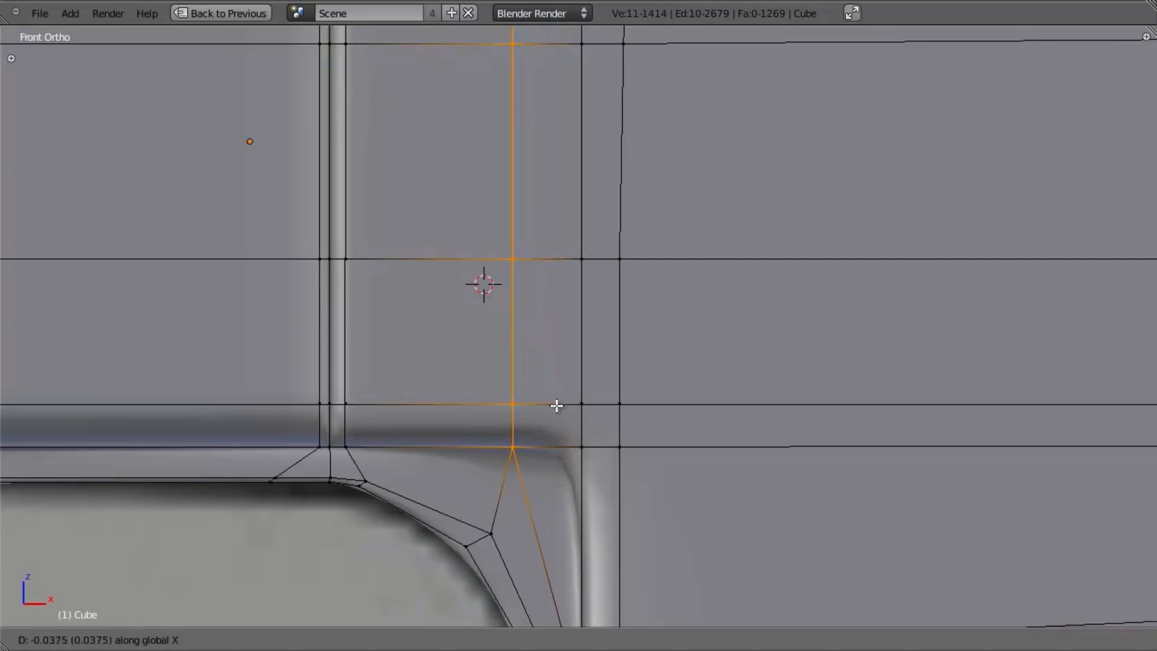
left_click(546, 406)
Check the rounded corner in Object Mode, then nudge the same vertical line of vertices slightly forward along X.
key("Tab")
scroll(522, 418, "down", 4)
middle_click_drag(523, 415, 426, 338)
scroll(426, 339, "down", 2)
key("KP_1")
key("Tab")
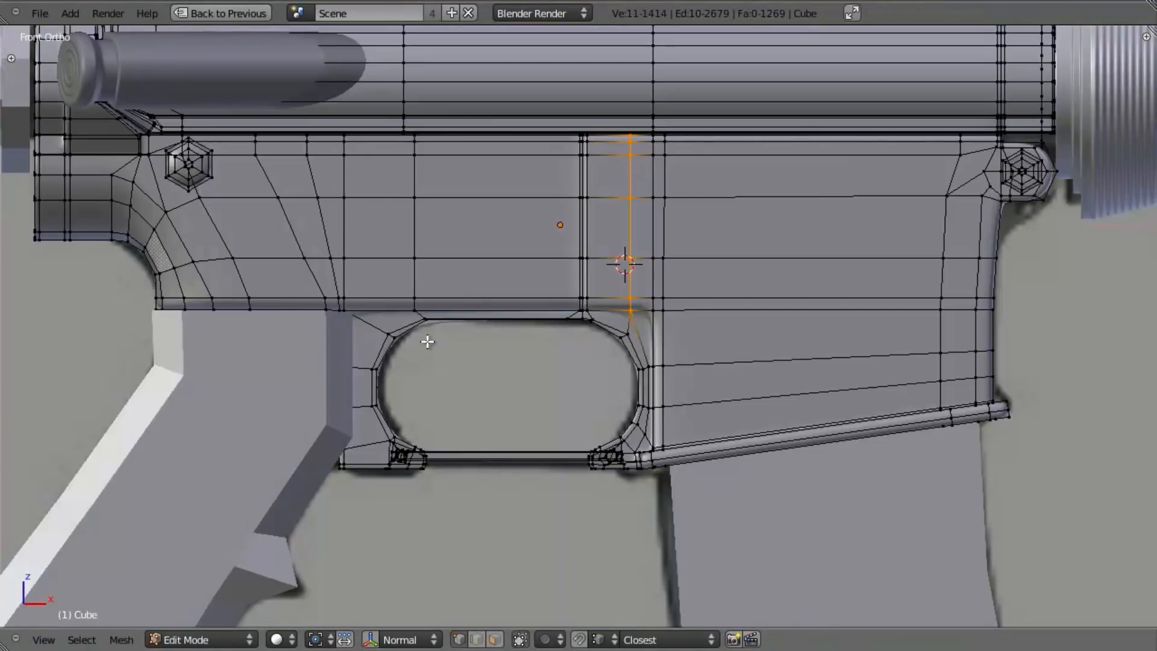
scroll(428, 341, "up", 4)
key("g")
key("x")
left_click(697, 334)
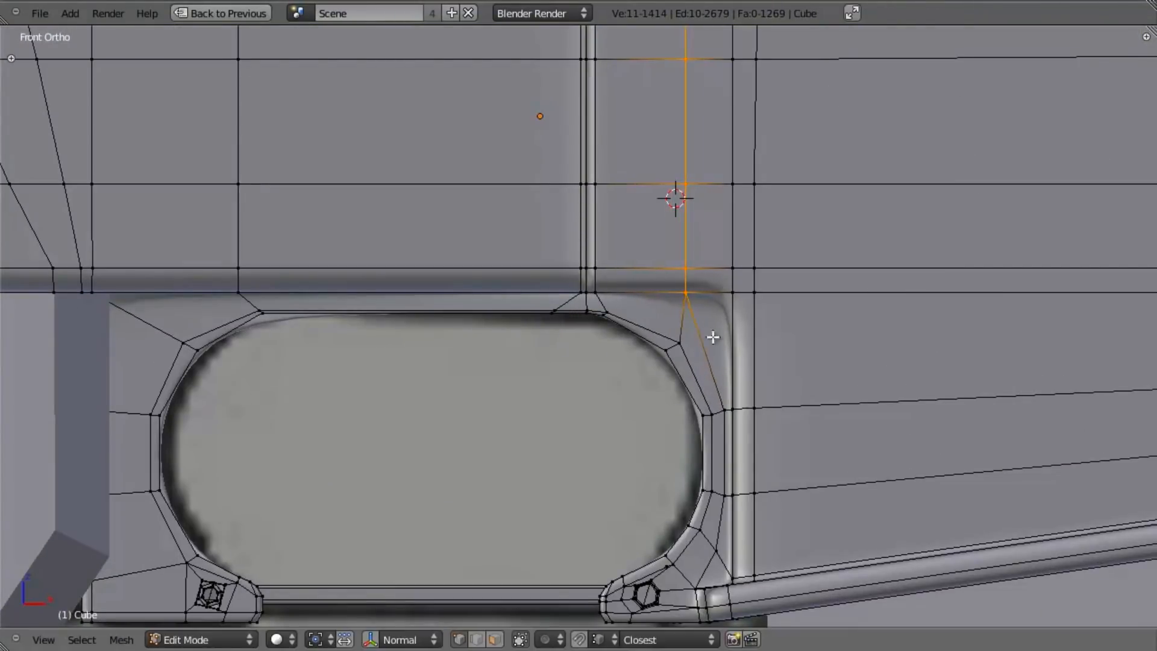
Select the horizontal row of vertices crossing the magazine well at the trigger guard corner's height and lower it about 0.026 along Z.
middle_click_drag(731, 349, 429, 352, "shift")
scroll(526, 324, "down", 1)
key("a")
key("z")
key("b")
left_click_drag(441, 290, 1097, 329)
key("z")
key("g")
key("z")
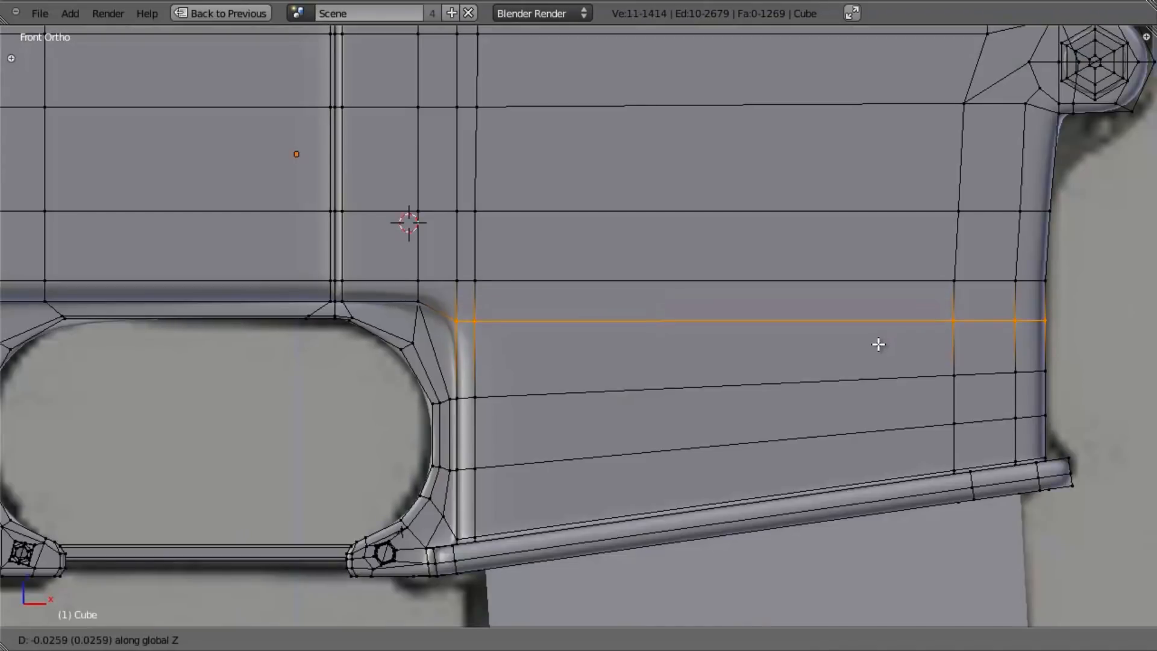
left_click(878, 342)
Return to Object Mode, check the receiver's shading, and save the file over the existing version.
key("Tab")
scroll(780, 382, "down", 5)
mouse_move(620, 421)
middle_mouse_down()
mouse_move(720, 330)
mouse_move(751, 320)
mouse_move(607, 187)
mouse_move(559, 363)
mouse_move(585, 447)
mouse_move(565, 373)
mouse_move(610, 414)
middle_mouse_up()
key("ctrl+s")
left_click(610, 413)
key("KP_1")
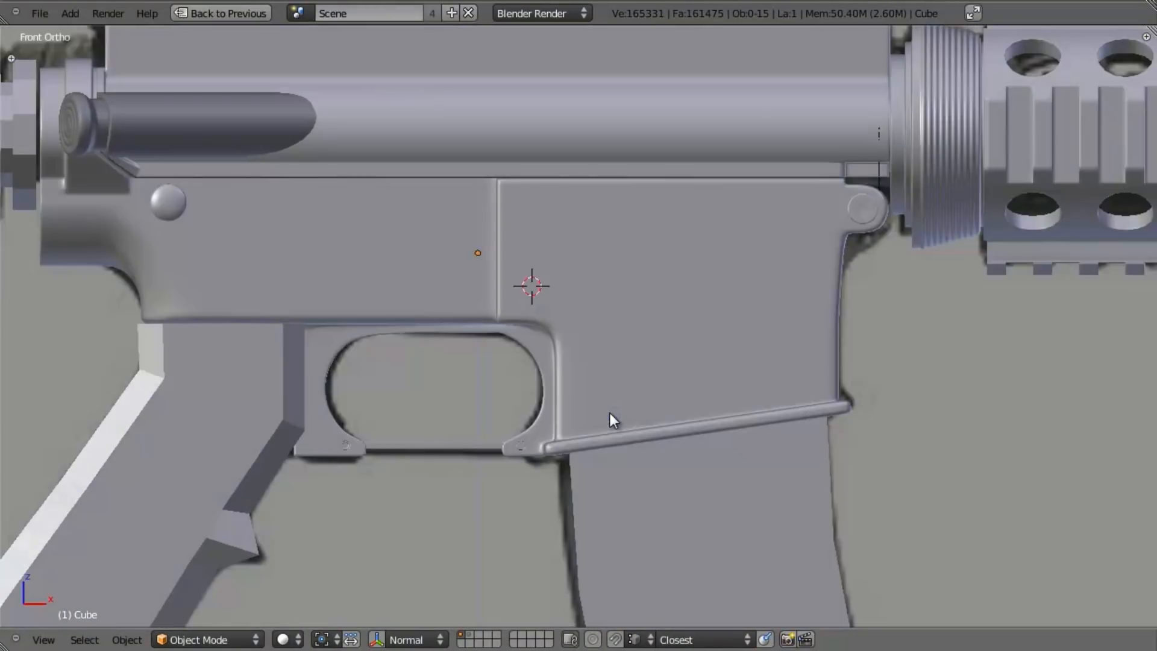
Compare the magazine well with the reference photo, select the receiver object, and snap the 3D cursor to it.
scroll(610, 413, "up", 2)
key("z")
middle_click_drag(594, 334, 522, 354, "shift")
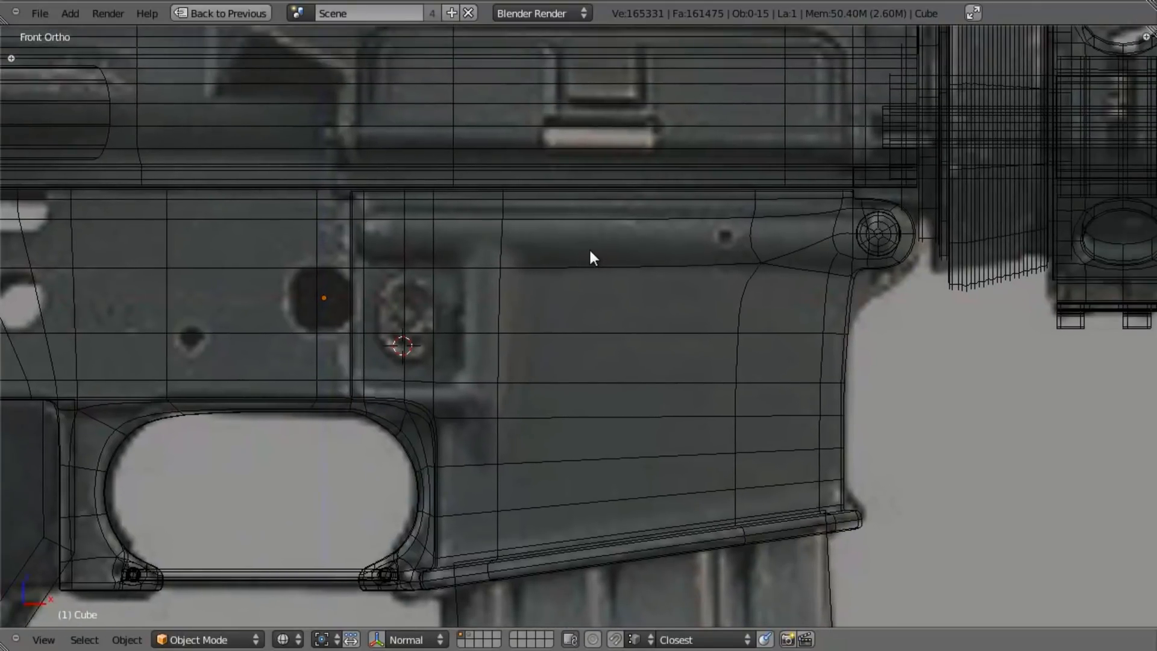
scroll(602, 247, "down", 4)
middle_click_drag(517, 325, 748, 333)
scroll(744, 323, "up", 3)
middle_click_drag(595, 291, 526, 345)
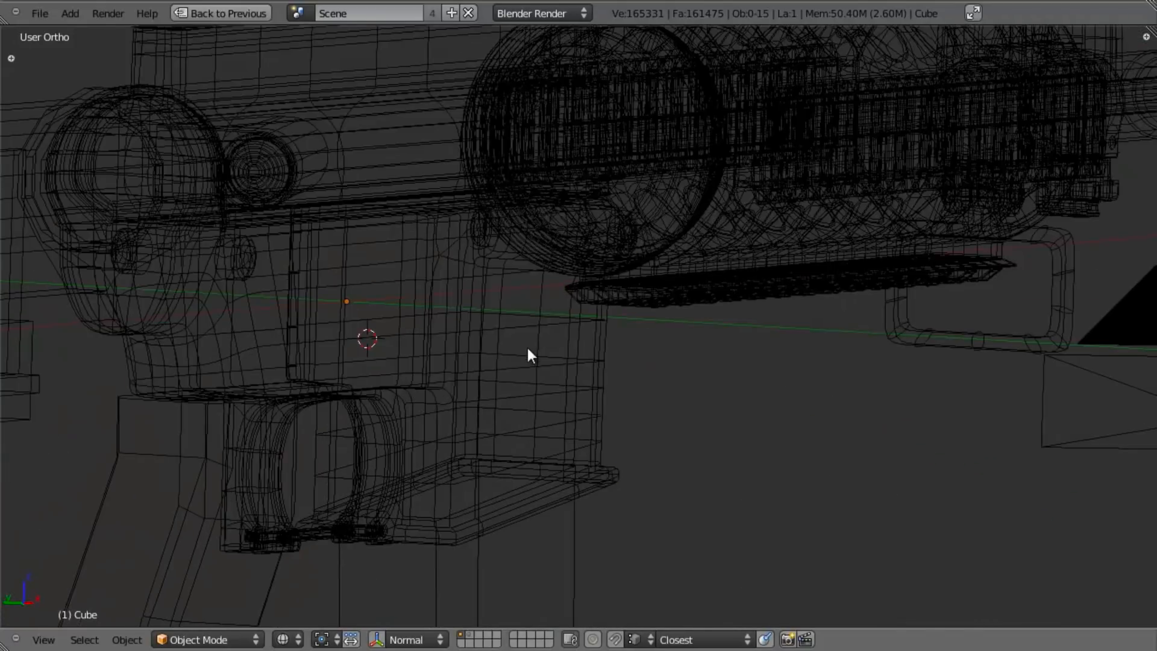
right_click(526, 344)
middle_click_drag(628, 382, 570, 422)
key("shift+s")
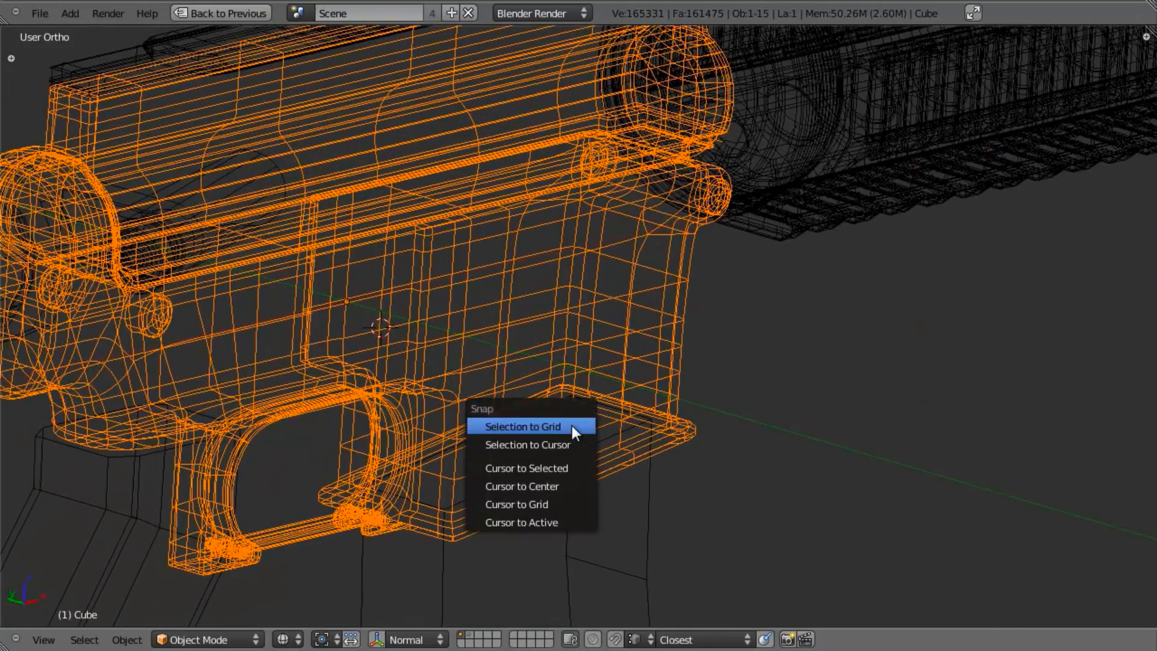
left_click(562, 468)
middle_click_drag(537, 366, 522, 370)
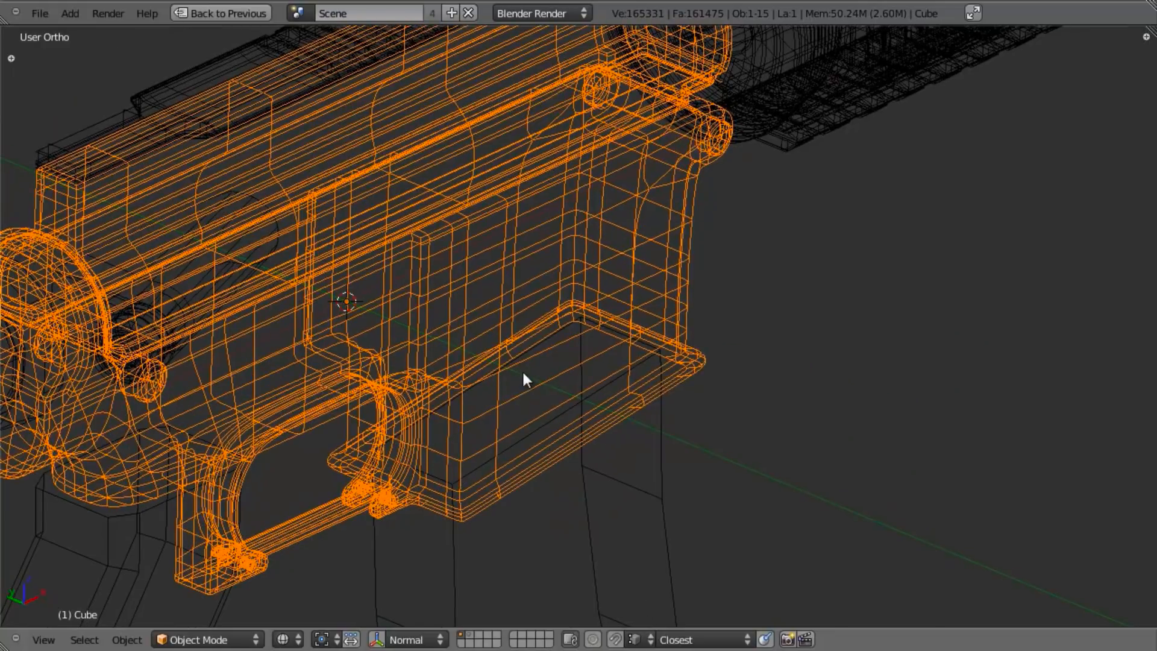
In the front wireframe view, place the 3D cursor on the photo's rounded ridge along the magazine well's upper edge.
scroll(523, 371, "down", 3)
key("z")
key("KP_1")
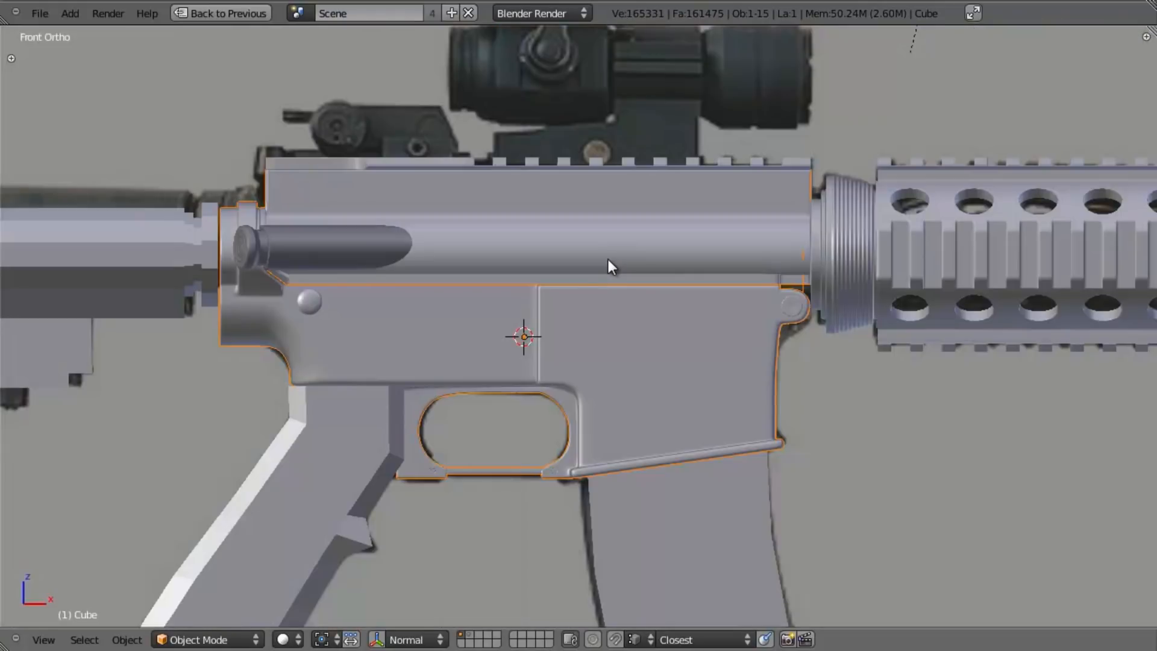
middle_click_drag(608, 309, 609, 341, "shift")
key("z")
key("shift+a")
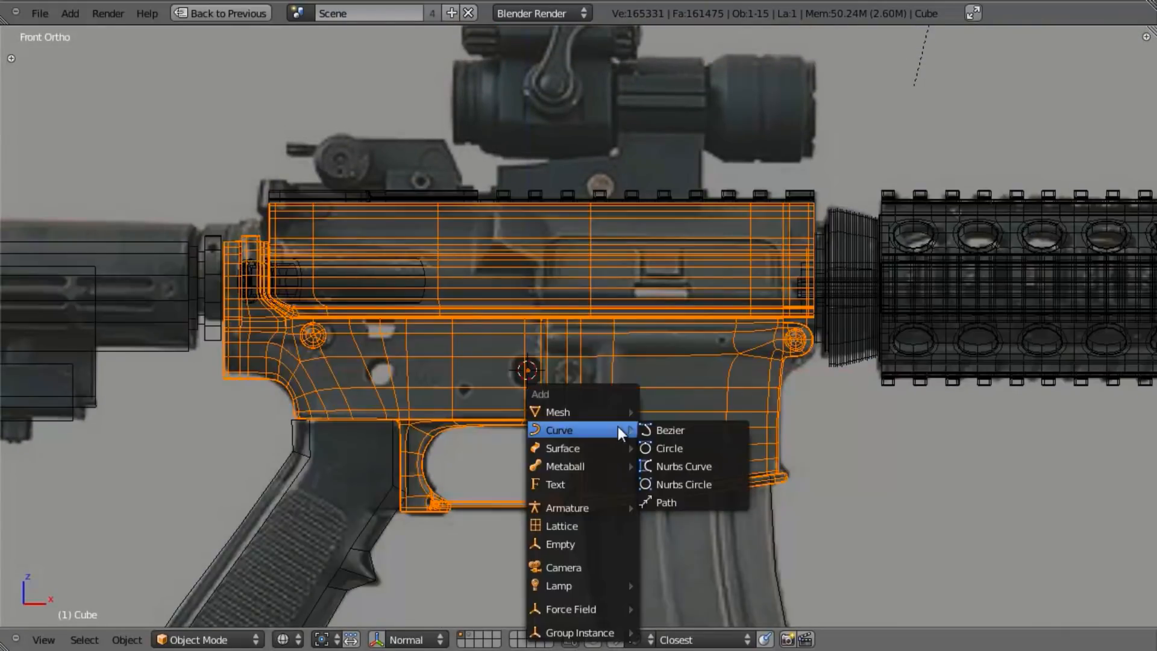
mouse_move(618, 414)
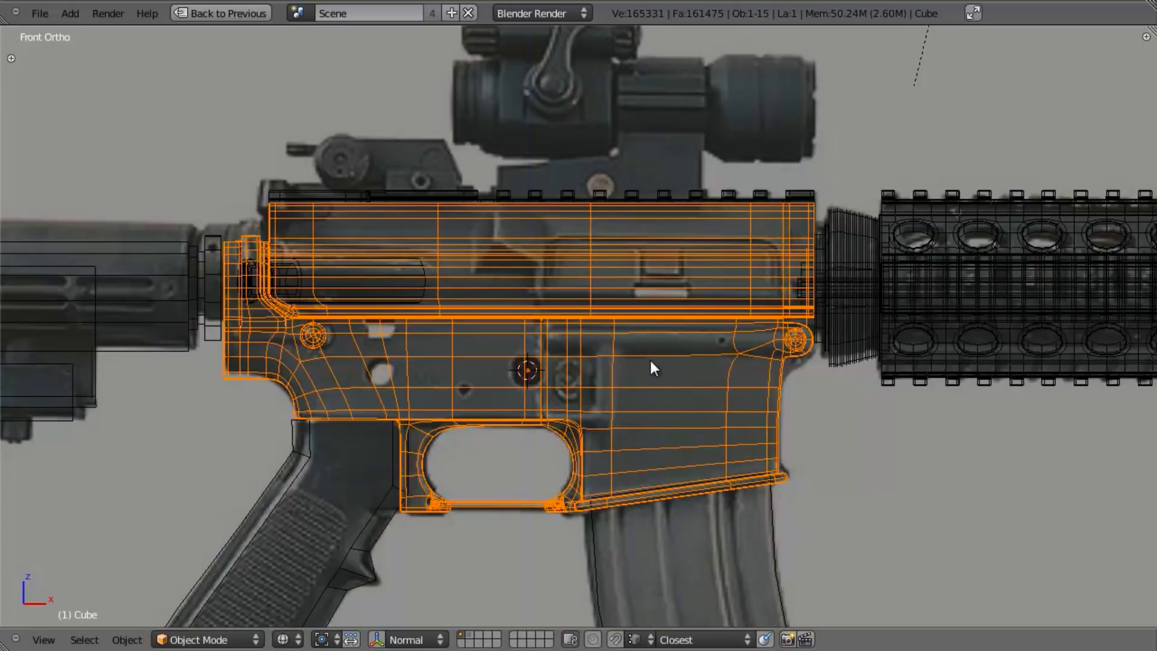
left_click(608, 336)
scroll(654, 398, "up", 4)
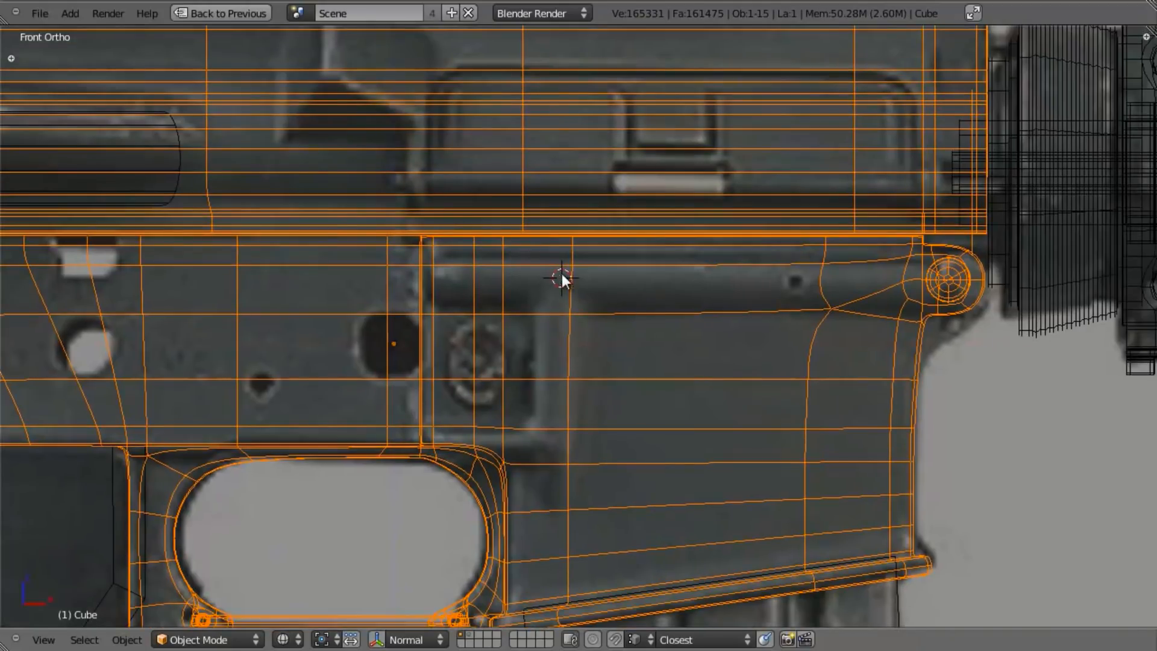
Add a mesh circle with 8 vertices at the 3D cursor.
key("shift+a")
mouse_move(608, 339)
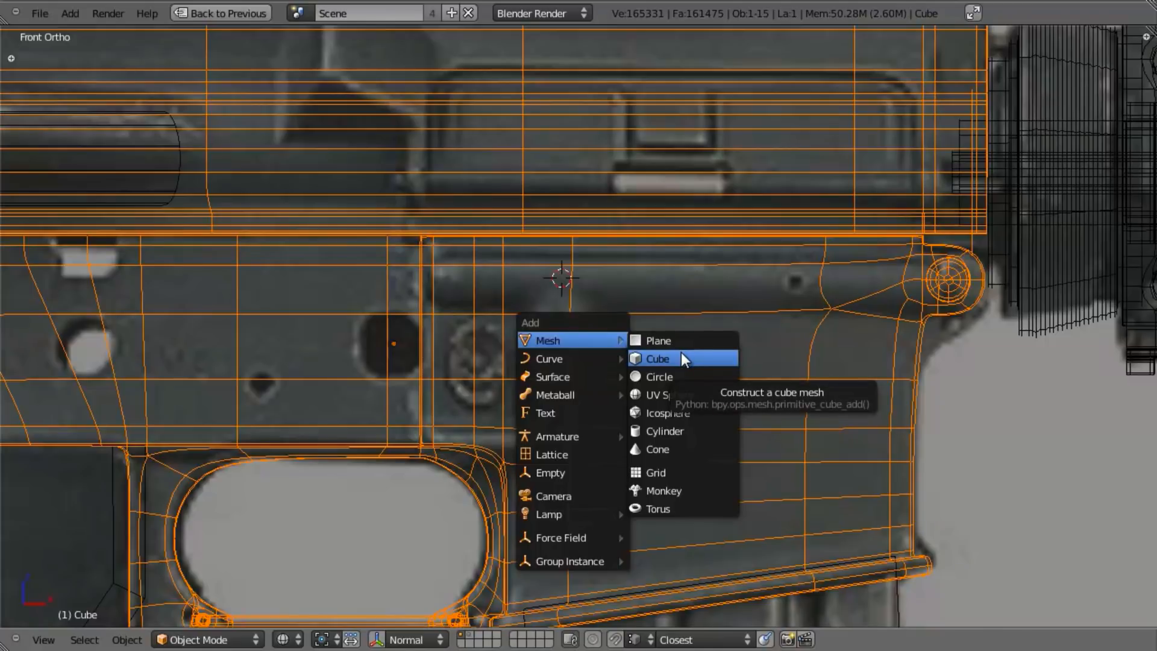
left_click(695, 375)
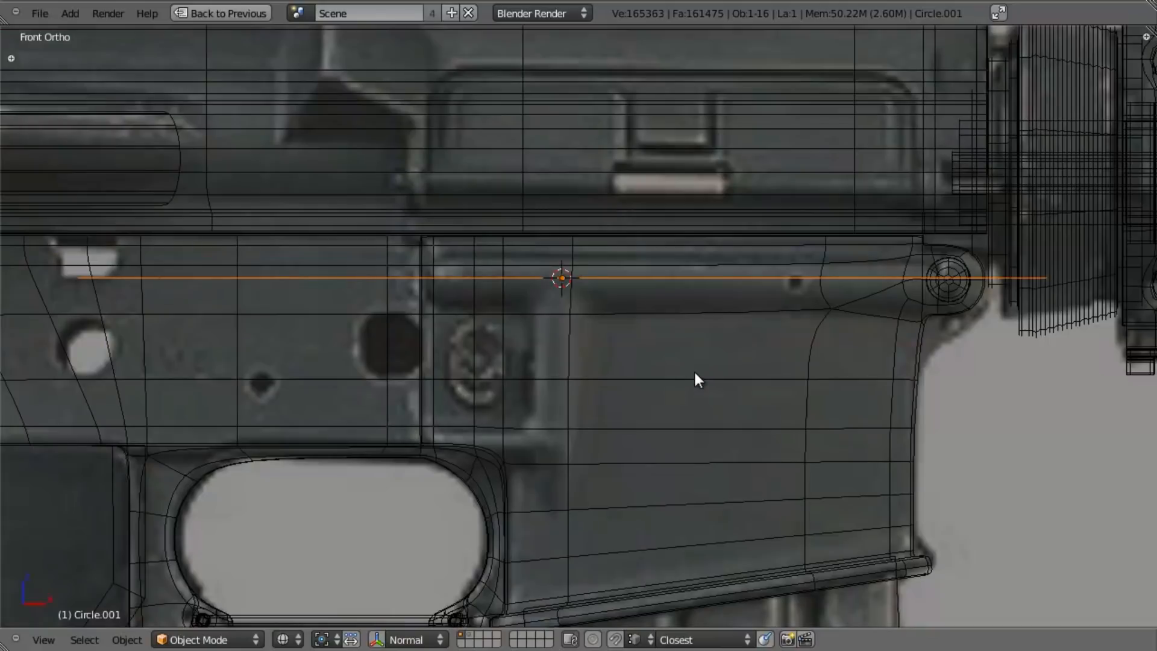
left_click(859, 405)
type("8")
key("Return")
Enter Edit Mode on the new circle and rotate it 90 degrees around the global Y axis.
key("Tab")
scroll(604, 254, "down", 3)
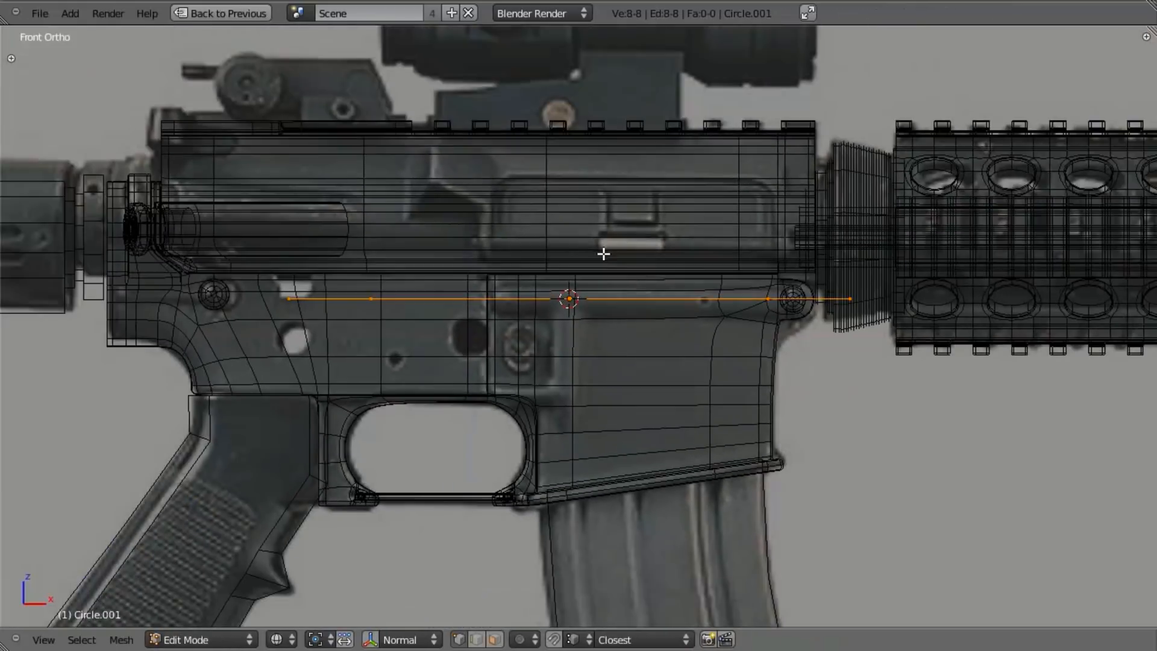
middle_click_drag(604, 254, 607, 345)
key("r")
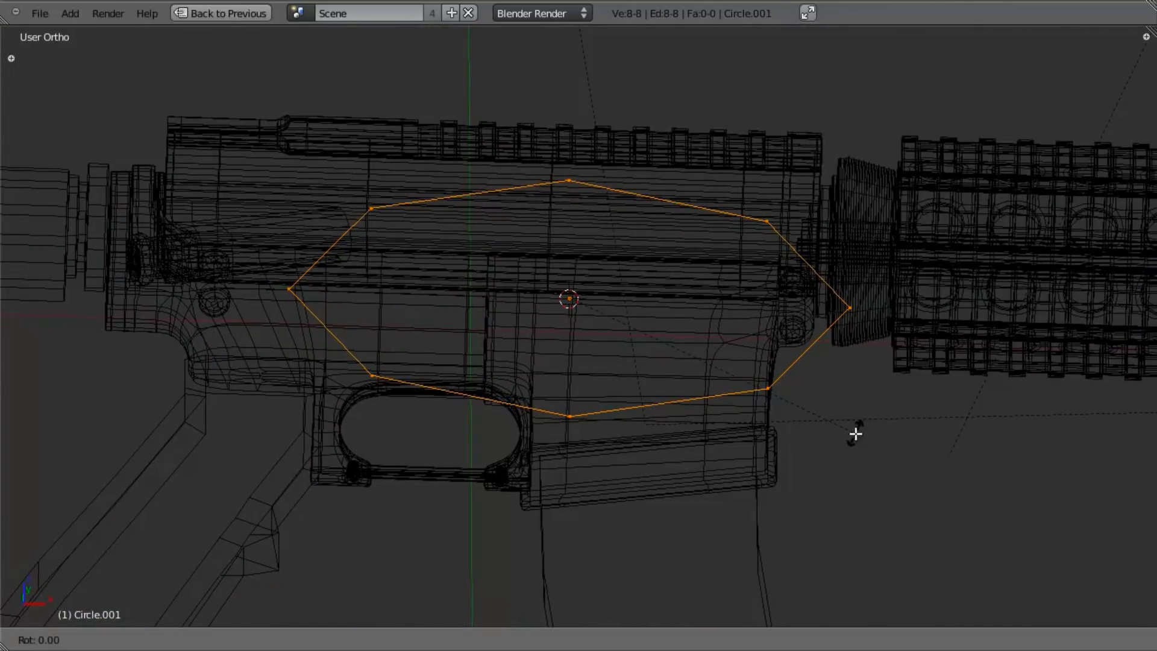
type("y")
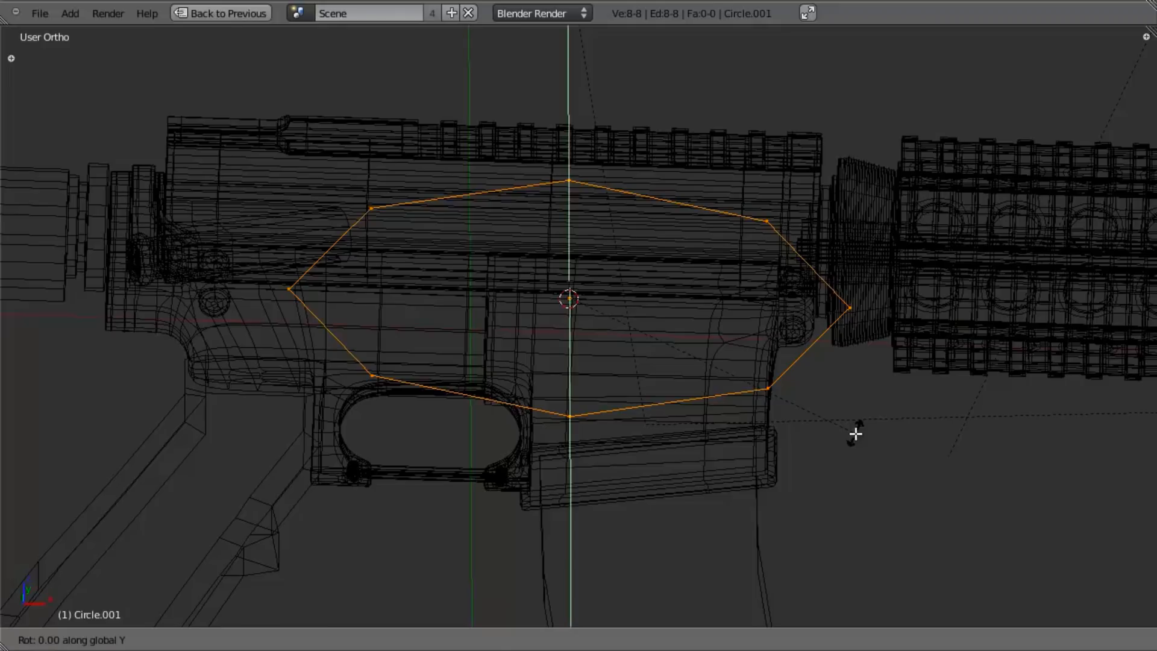
type("90")
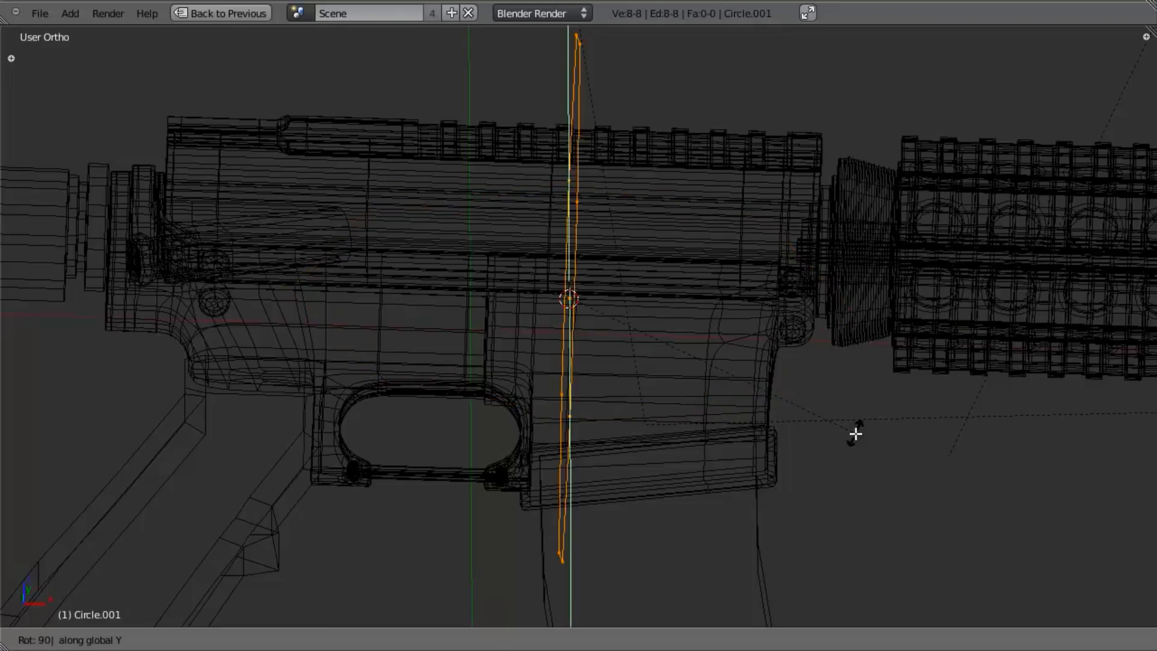
key("Return")
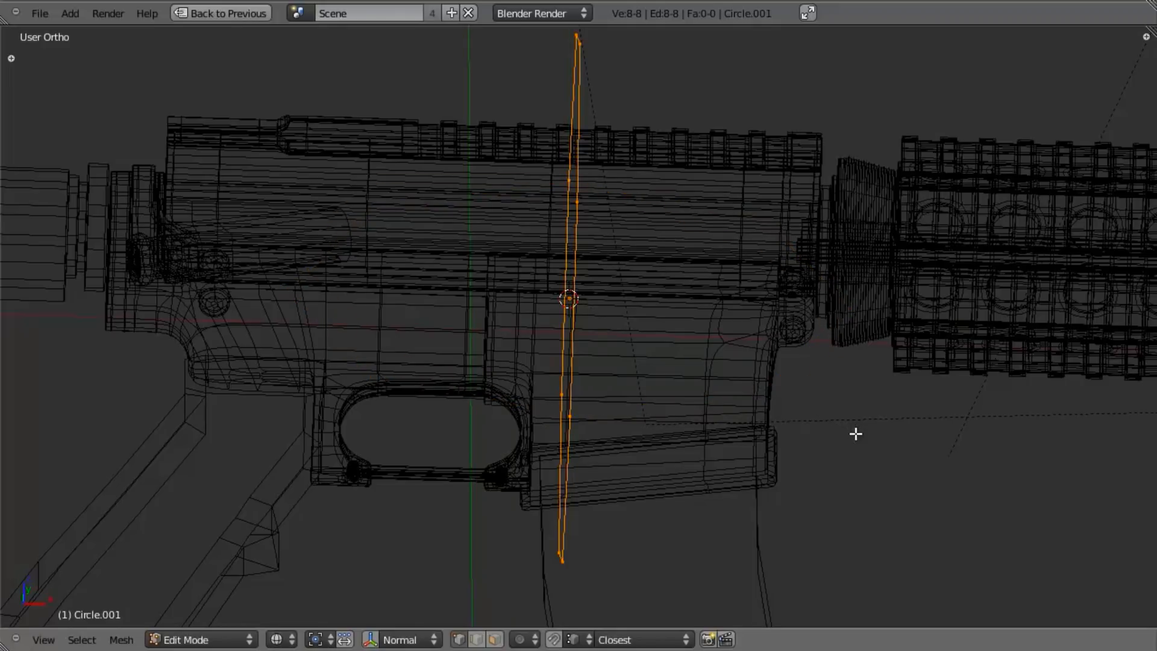
Scale the upright circle down to roughly the ridge's thickness and inspect it in the right side view.
key("KP_1")
key("s")
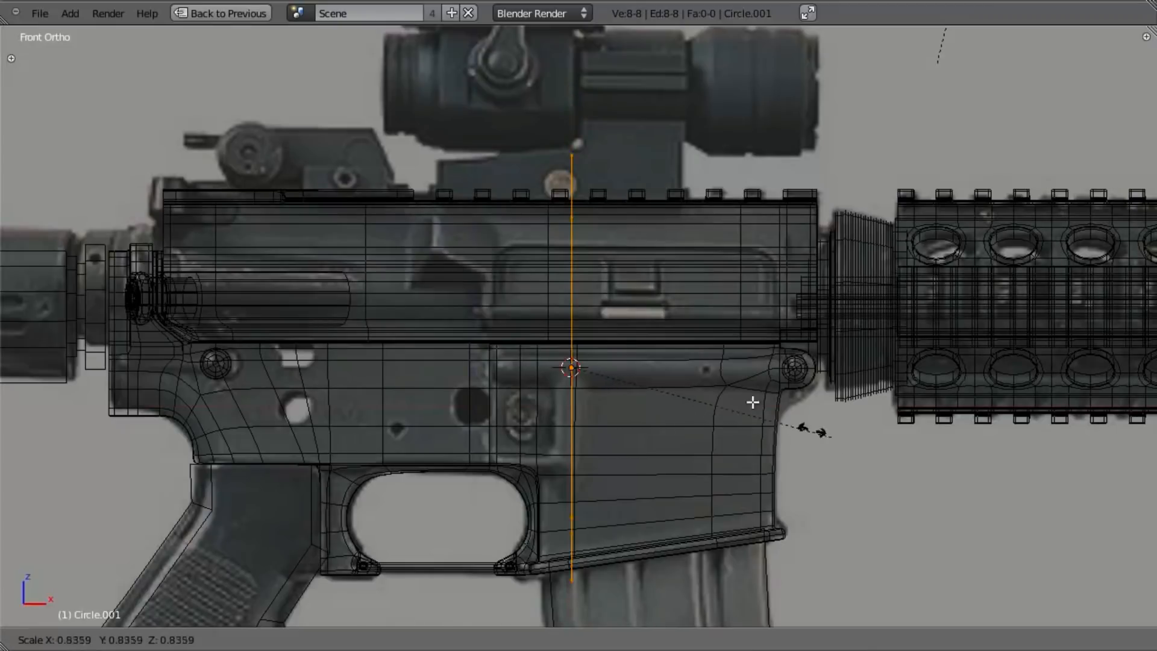
left_click(595, 369)
key("KP_3")
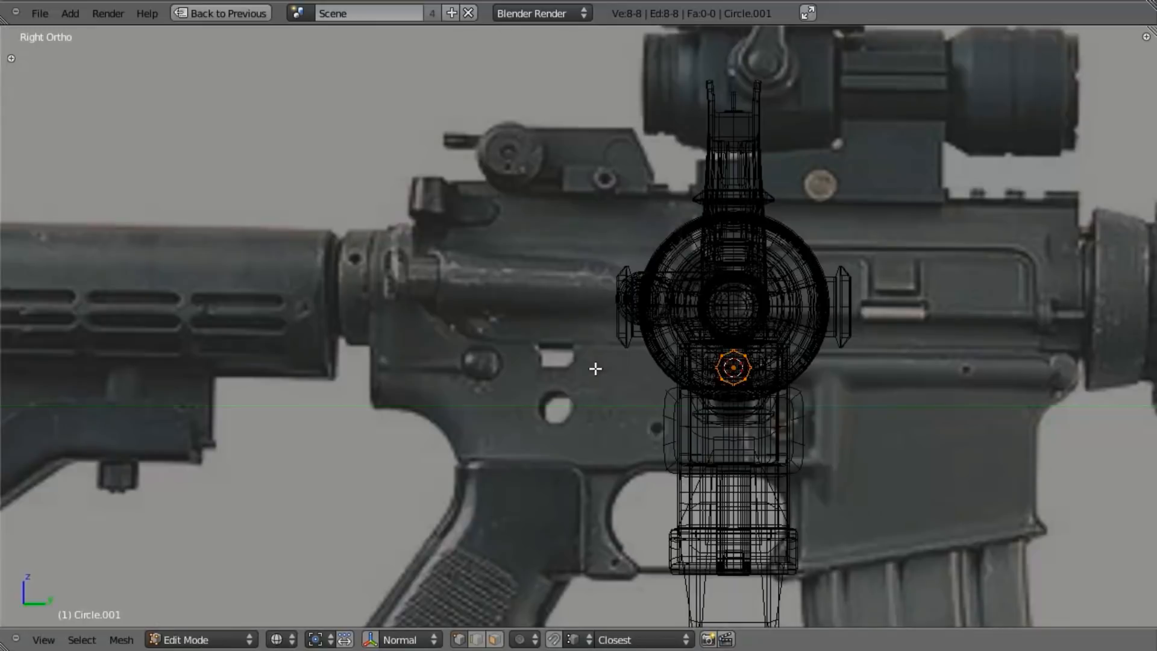
scroll(595, 370, "up", 8)
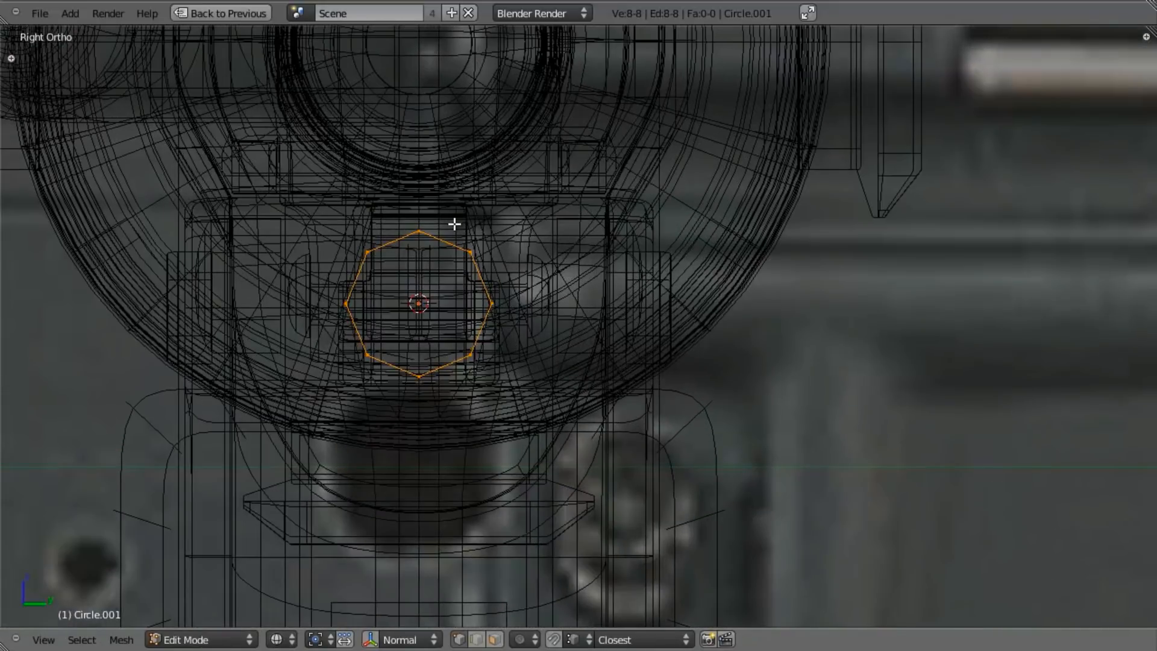
Delete the circle's three vertices on the positive Y side to leave a half circle, and select all remaining vertices.
key("a")
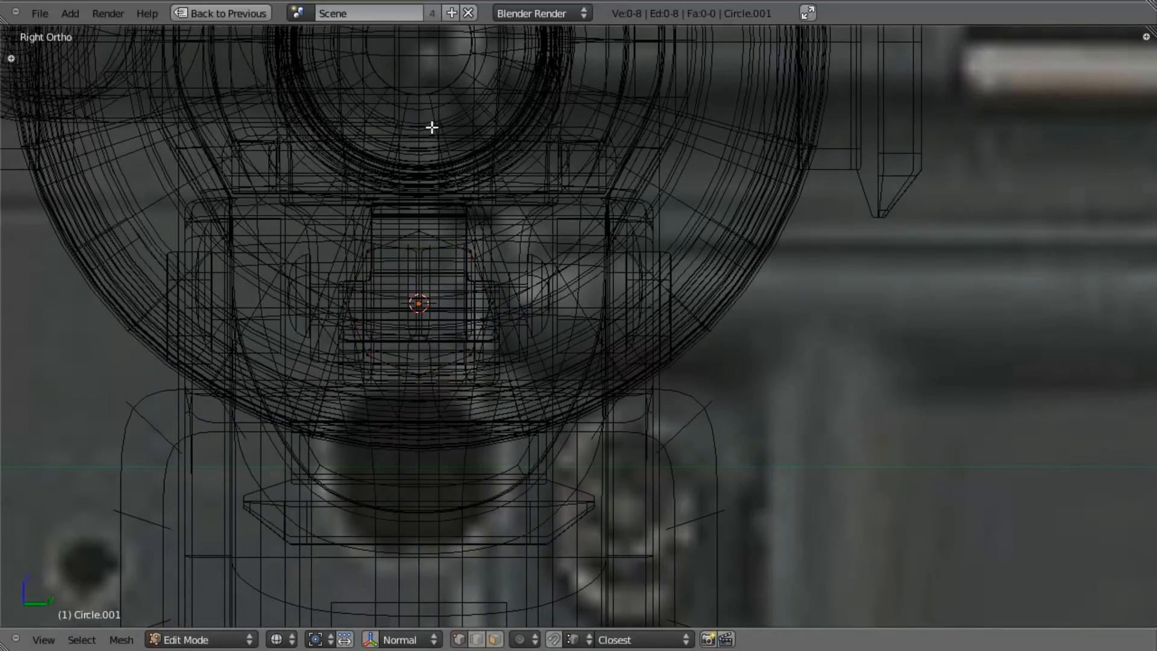
mouse_move(497, 154)
left_mouse_down("ctrl")
mouse_move(639, 480)
mouse_move(694, 308)
left_mouse_up("ctrl")
key("x")
left_click(551, 260)
key("a")
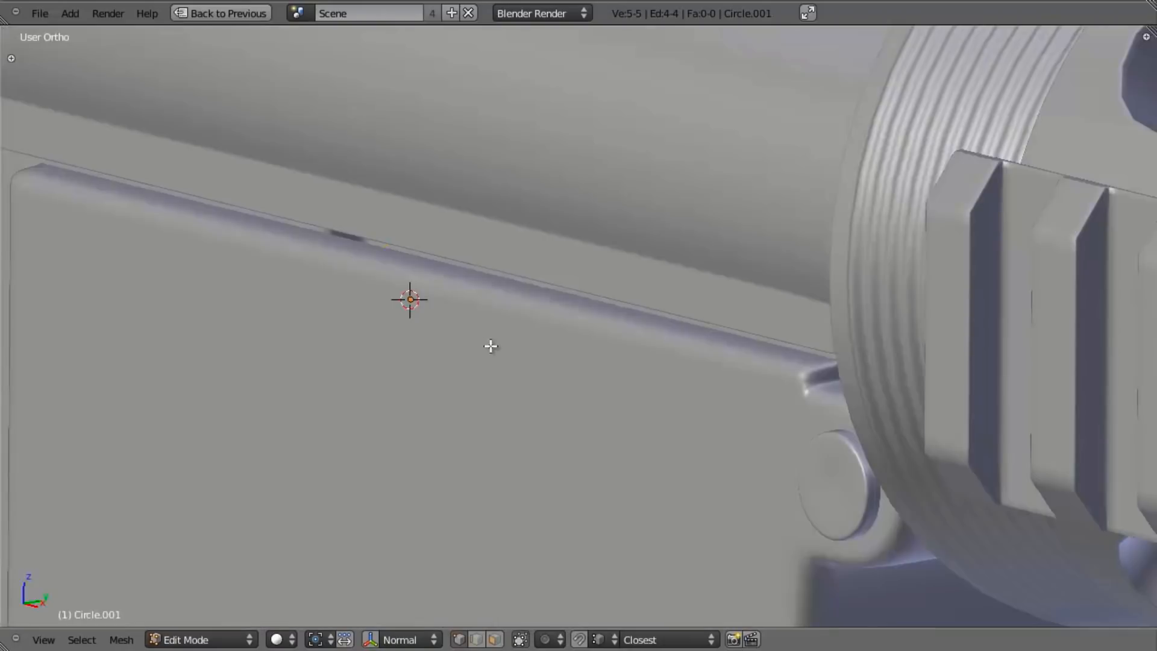
Move the half circle along the global Y axis until it stands clear of the receiver's side.
middle_click_drag(491, 344, 437, 362)
key("g")
key("y")
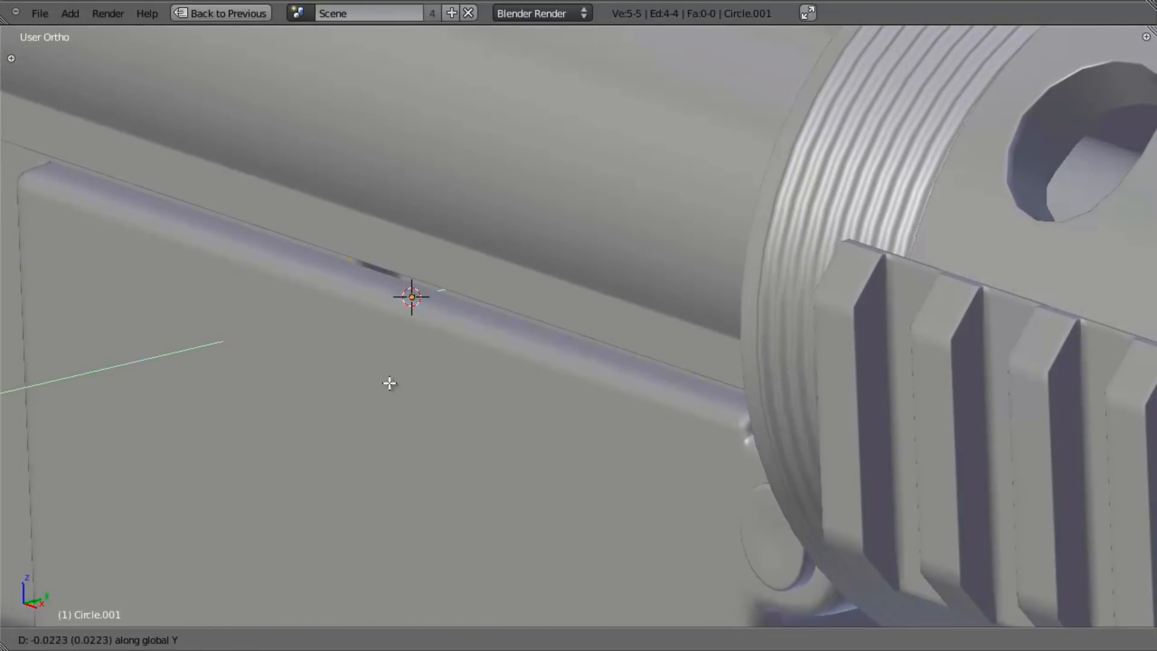
left_click(170, 416)
middle_click_drag(170, 416, 380, 325)
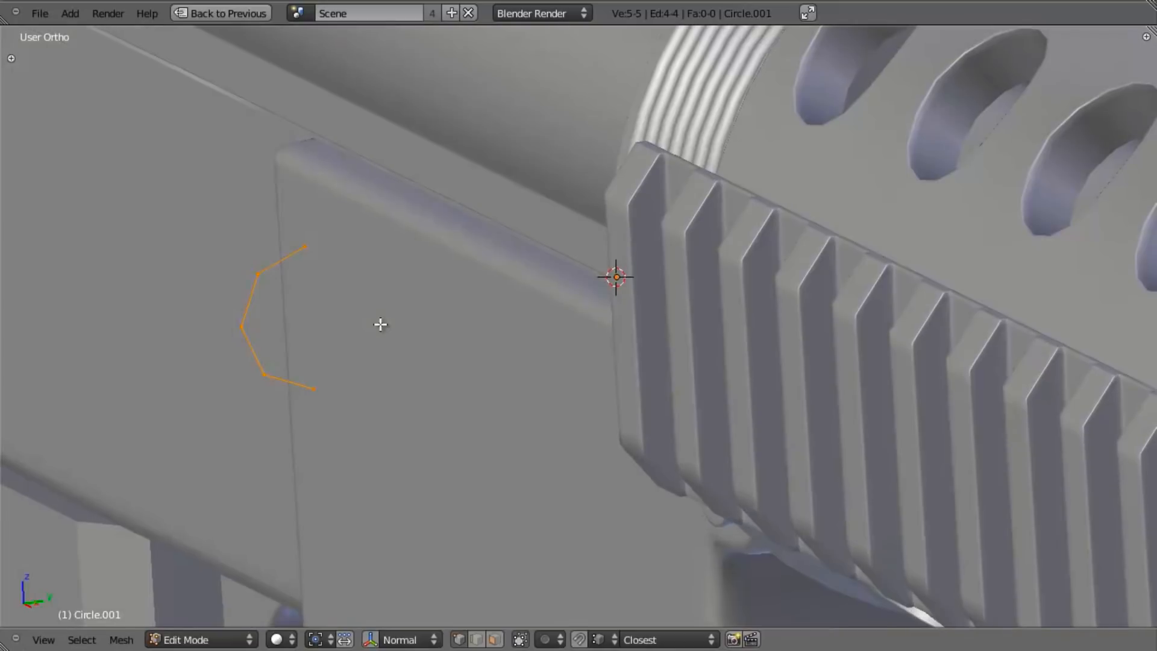
Set snapping to Face and move the half circle along Y back towards the receiver's side.
key("shift+ctrl+Tab")
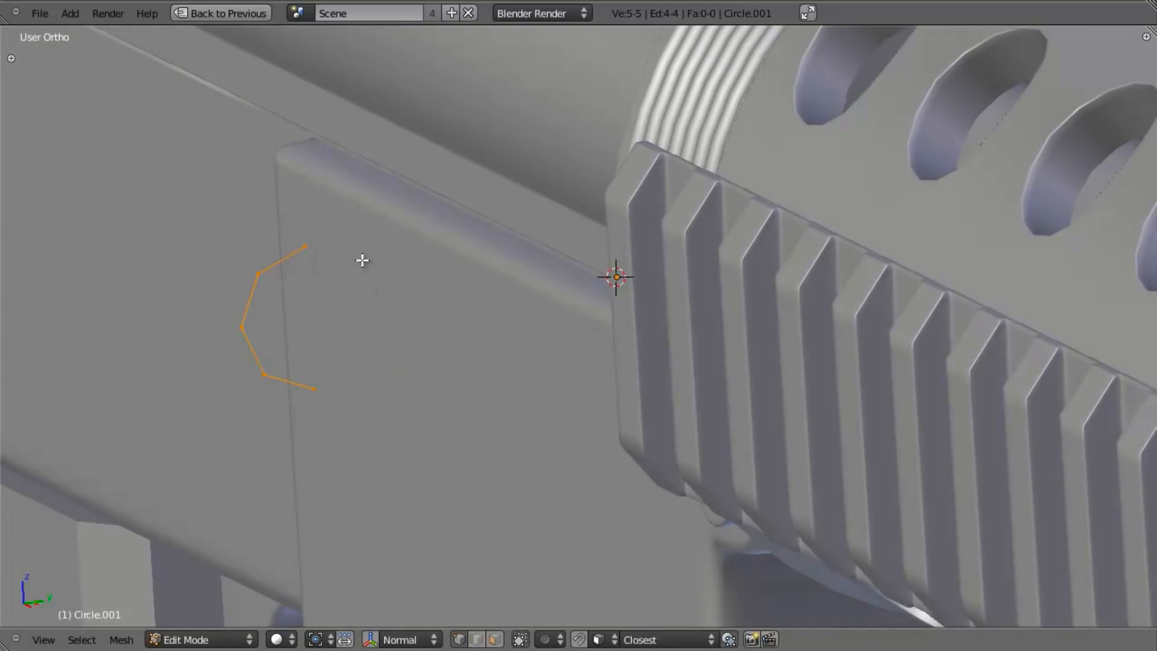
key("g")
key("y")
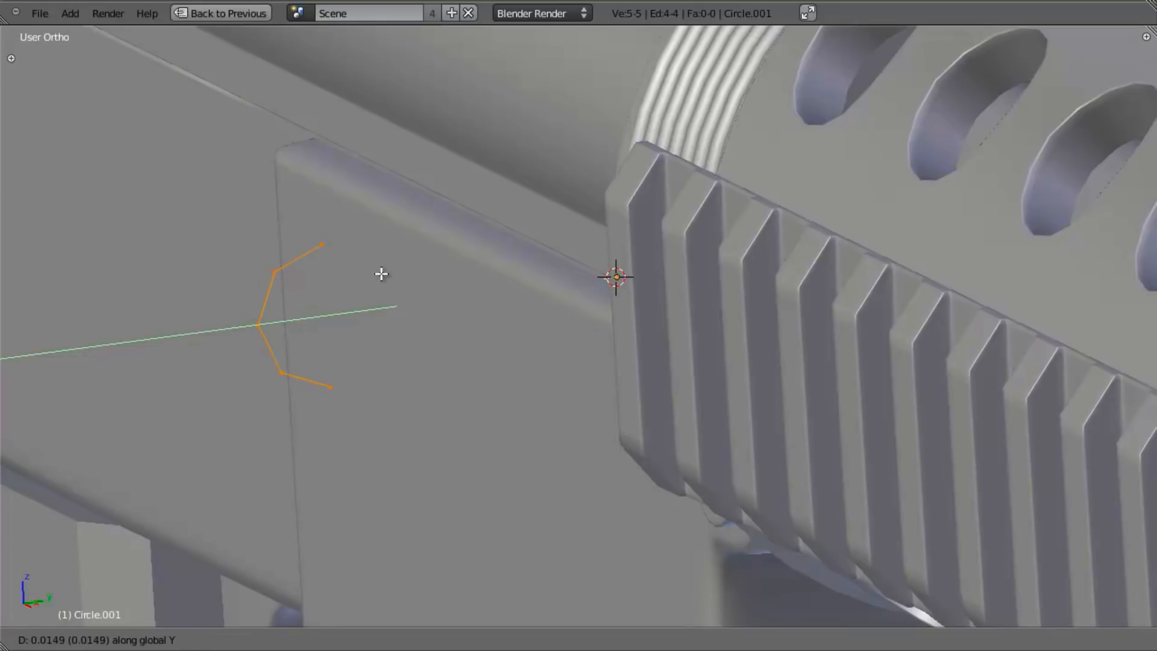
left_click(422, 283)
middle_click_drag(369, 346, 431, 411)
scroll(487, 346, "up", 2)
Set snapping to Vertex and adjust the half circle's position along Y against the receiver's side.
middle_click_drag(487, 346, 439, 350)
key("shift+ctrl+Tab")
left_click(461, 332)
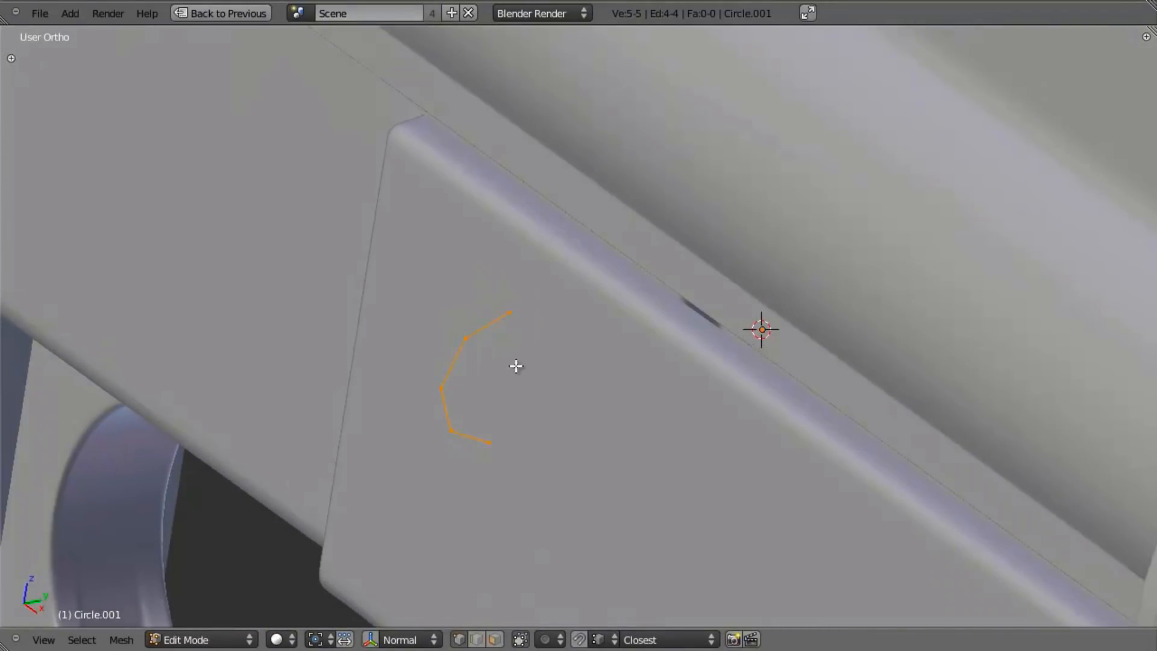
key("g")
key("x")
right_click(530, 351)
key("g")
key("y")
middle_click_drag(530, 352, 517, 263)
left_click(514, 348)
With Increment snapping in front wireframe view, move the half circle along X to the ridge's rear end, and restore the full window layout.
key("KP_1")
key("shift+ctrl+Tab")
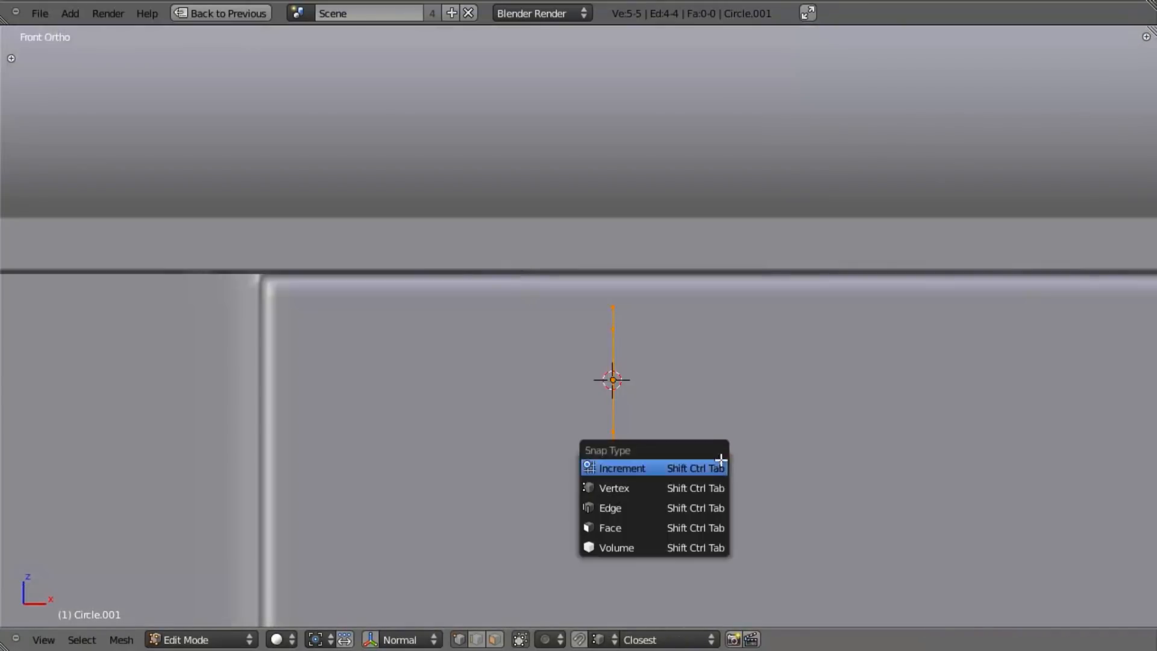
left_click(705, 465)
key("z")
scroll(707, 446, "down", 5)
middle_click_drag(706, 365, 703, 385, "shift")
scroll(703, 389, "up", 3)
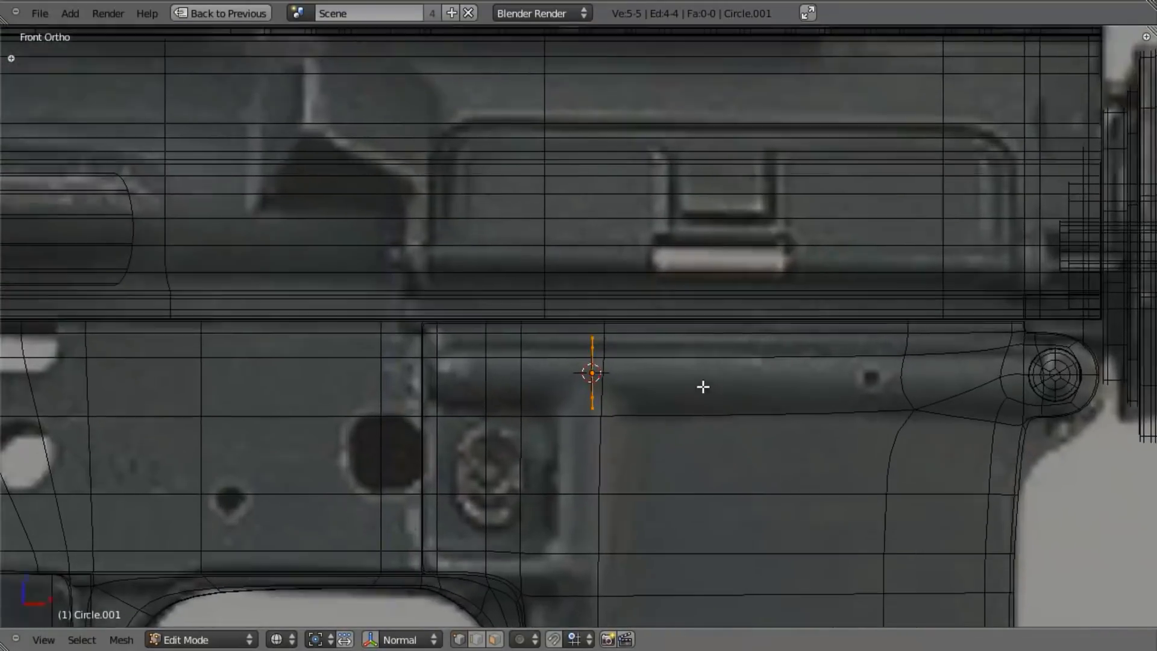
key("g")
key("x")
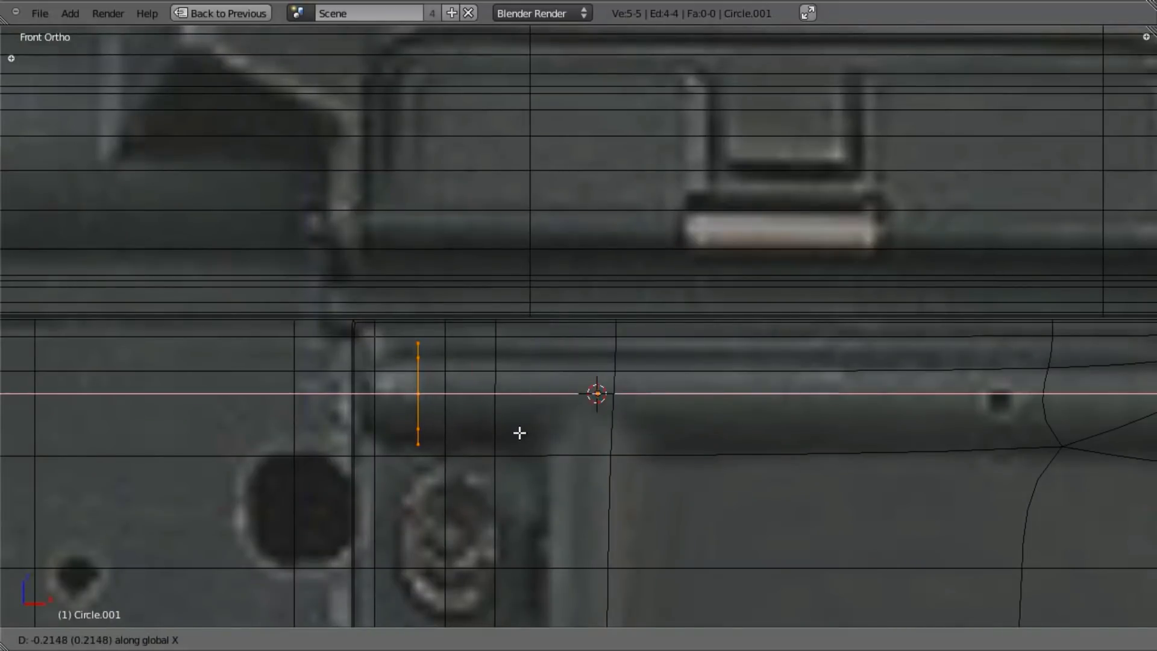
left_click(516, 434)
scroll(540, 452, "down", 3)
key("shift+space")
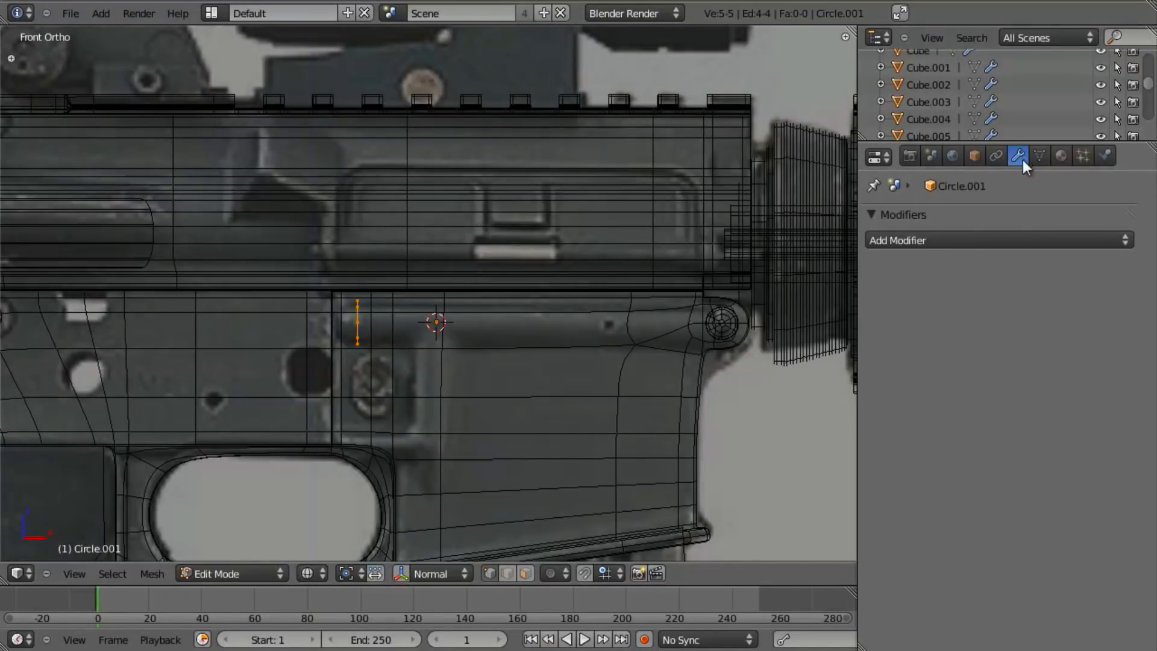
left_click(1009, 239)
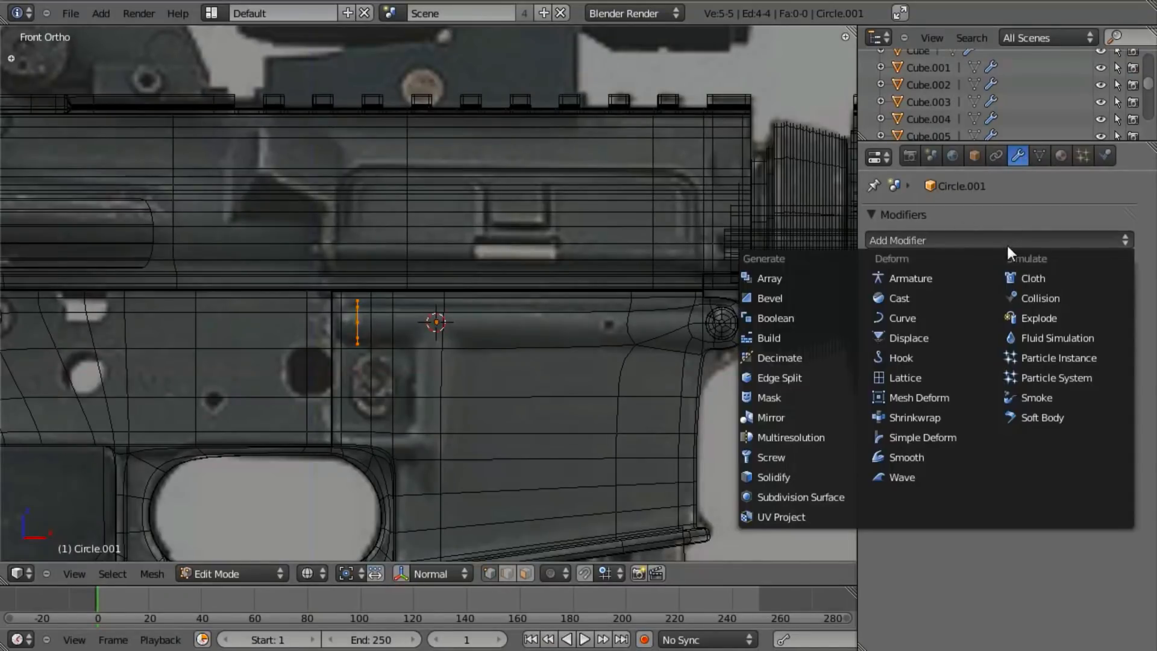
left_click(809, 421)
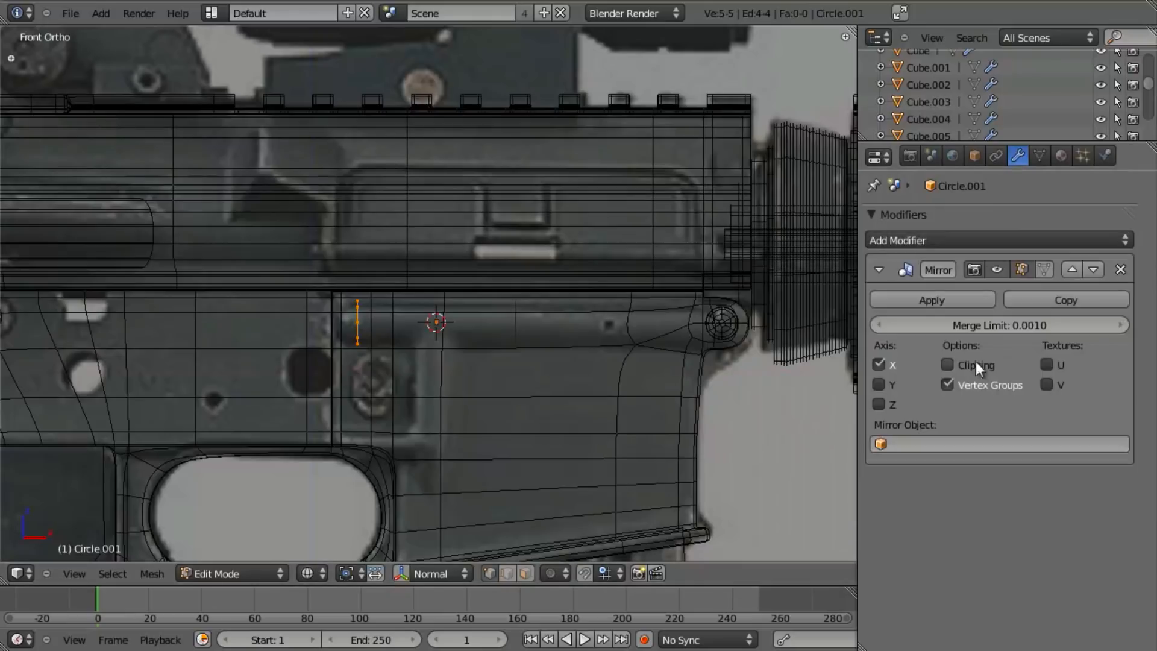
left_click(1119, 270)
Add a Subdivision Surface modifier to the half circle and enable Optimal Display.
left_click(1010, 240)
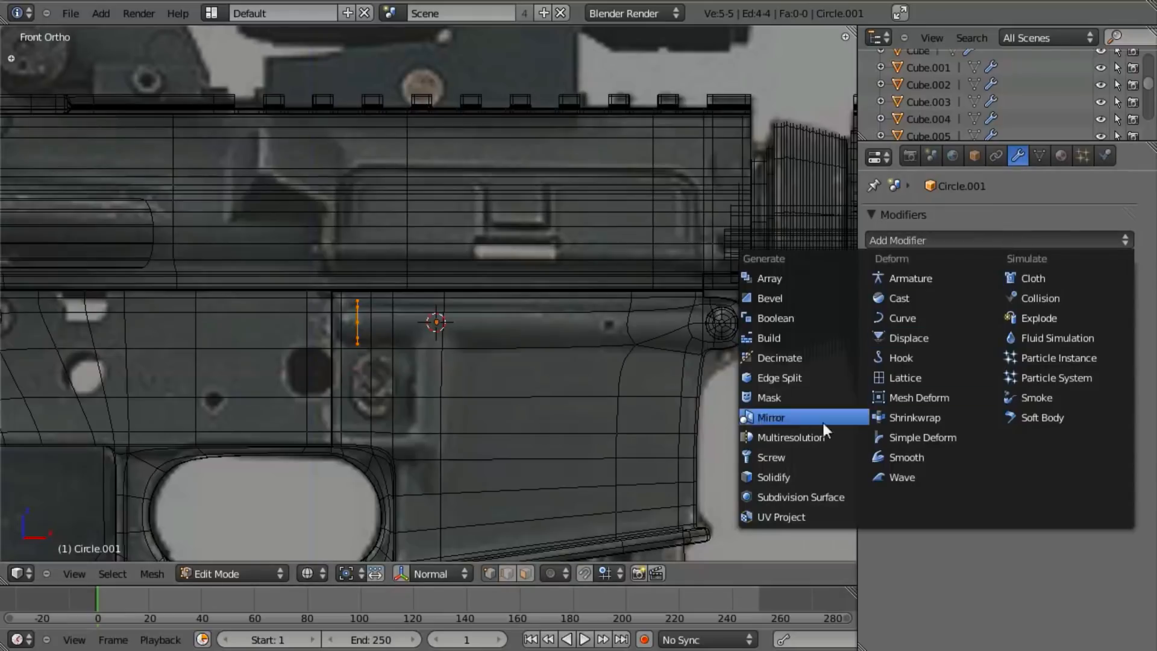
left_click(819, 497)
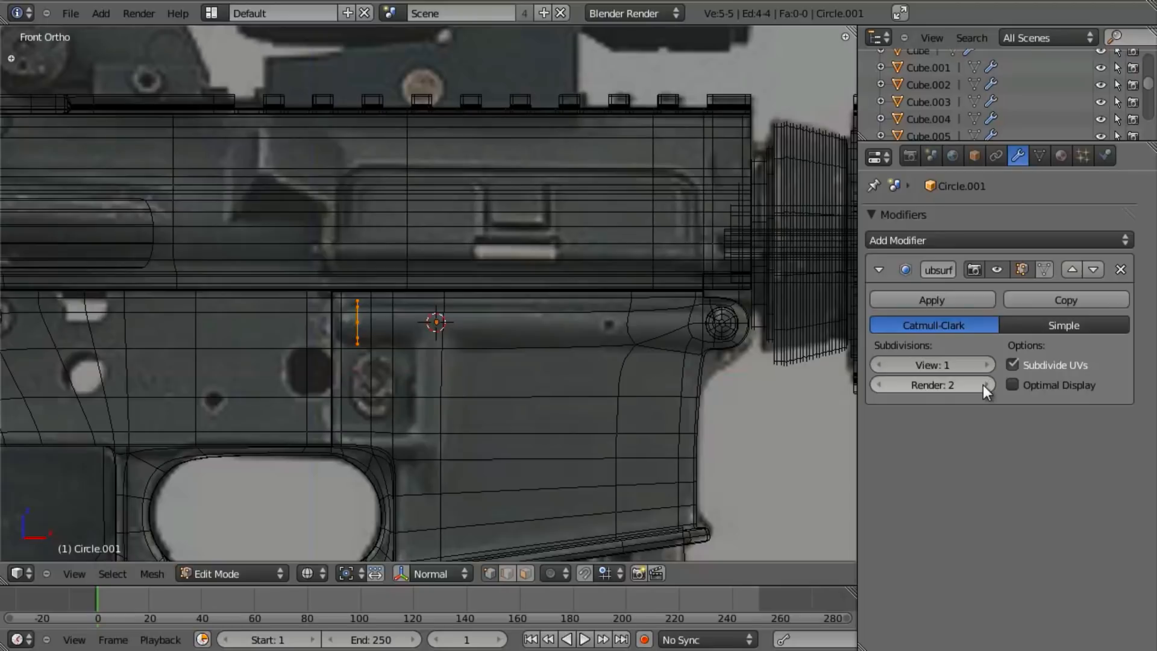
left_click(1013, 385)
Extrude the half circle along X to a point just past the round magazine release in the photo.
scroll(310, 372, "up", 4)
middle_click_drag(310, 373, 389, 335, "shift")
key("e")
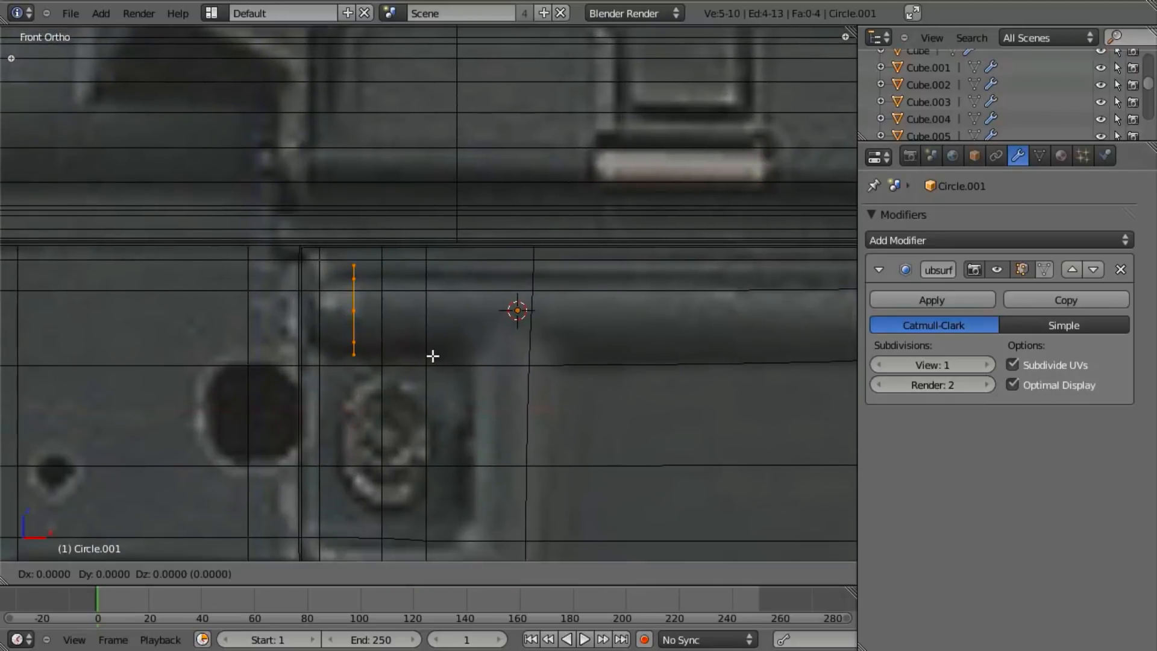
key("x")
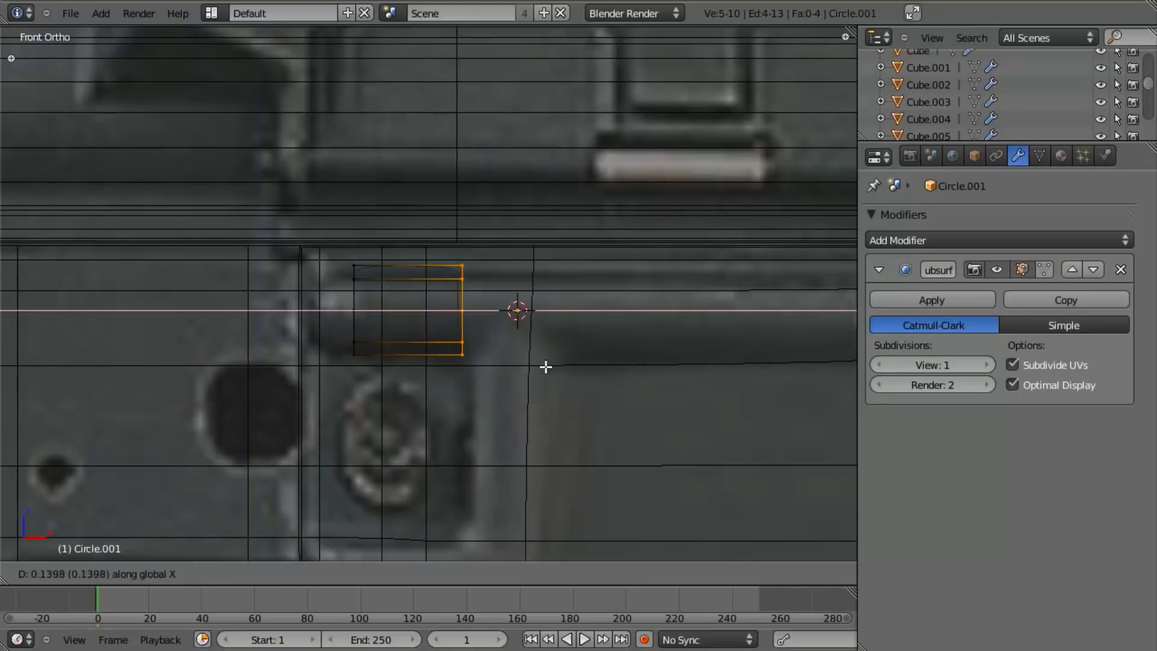
left_click(562, 369)
middle_click_drag(562, 369, 495, 359)
key("KP_1")
key("z")
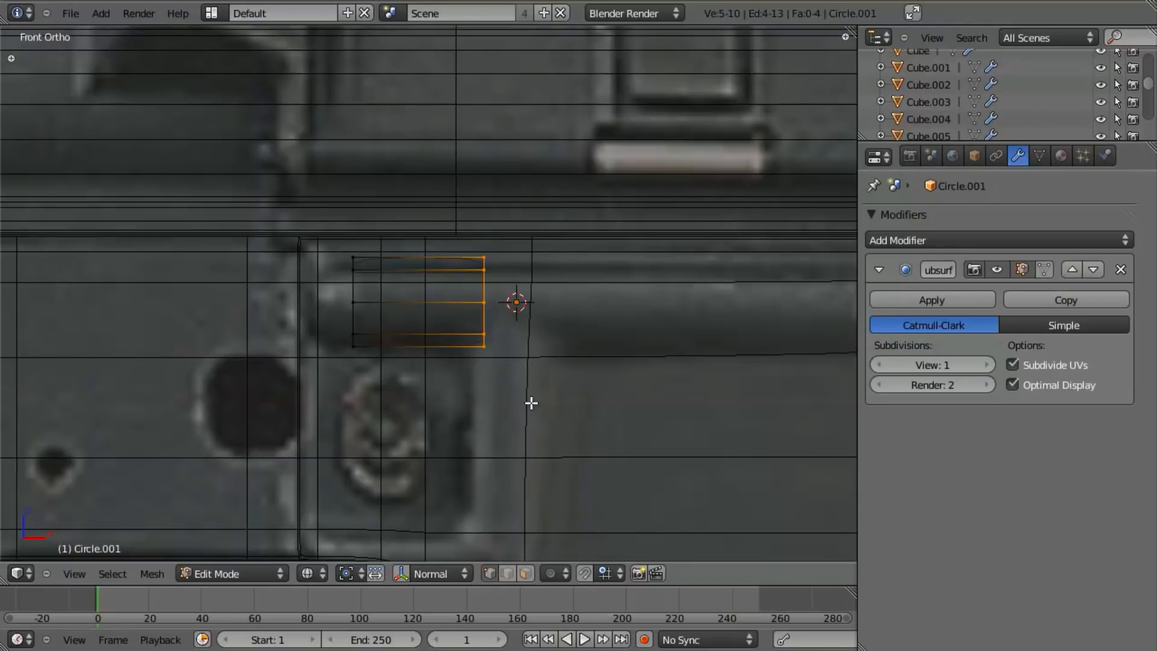
Select the whole ridge piece, scale it down in Y and Z only, and align its height with the photo along Z.
key("a")
key("a")
key("s")
key("shift+x")
left_click(516, 359)
key("g")
key("z")
left_click(516, 363)
key("s")
right_click(516, 362)
key("s")
key("shift+x")
left_click(531, 362)
Move the whole ridge piece about 0.0075 along Y towards the receiver and return to the front wireframe view.
mouse_move(557, 276)
middle_mouse_down()
mouse_move(542, 277)
mouse_move(554, 333)
mouse_move(469, 282)
middle_mouse_up()
key("z")
key("g")
key("x")
key("y")
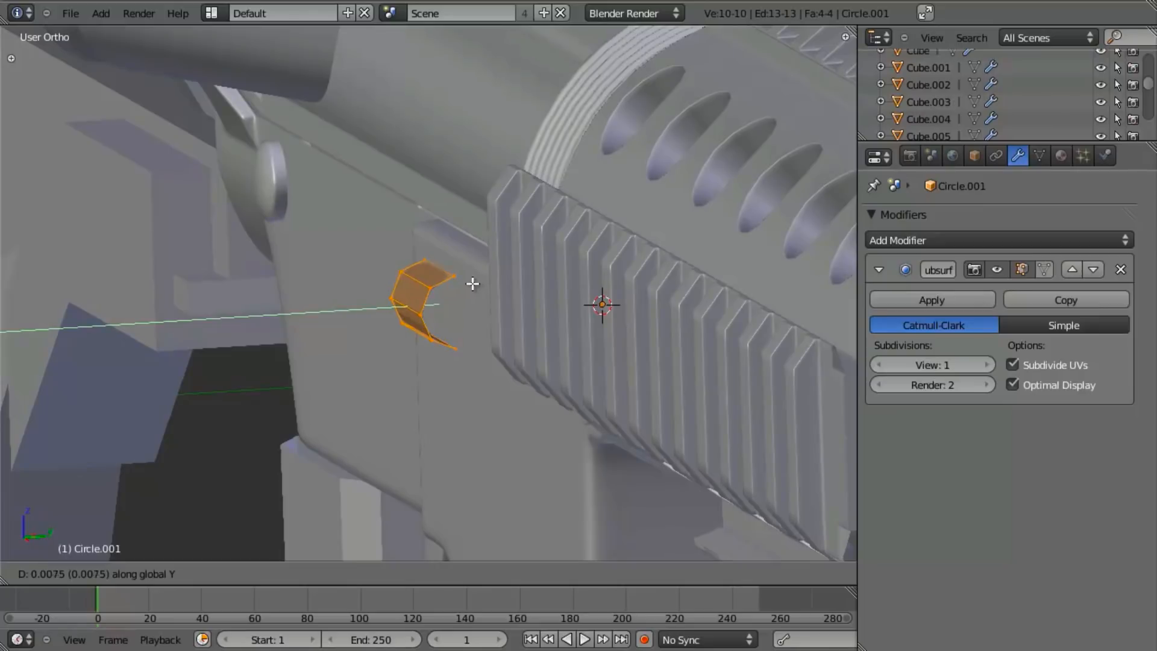
left_click(473, 283)
key("KP_1")
key("z")
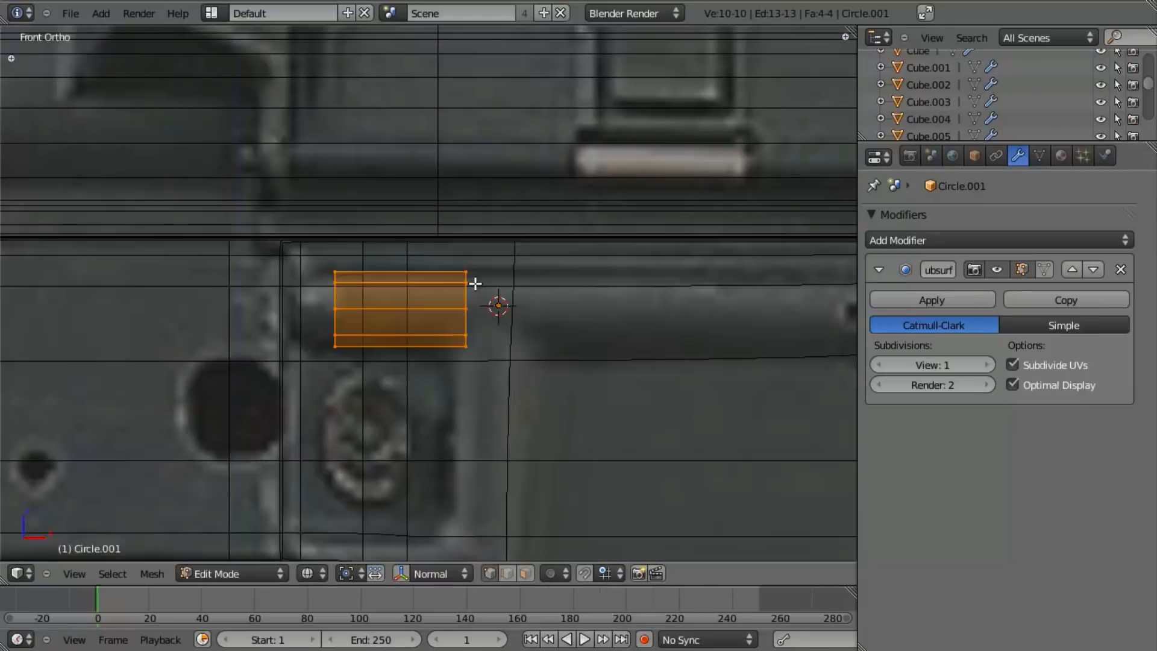
Select only the ridge's front end loop and slide it slightly back along X.
key("a")
middle_click_drag(485, 318, 480, 316, "shift")
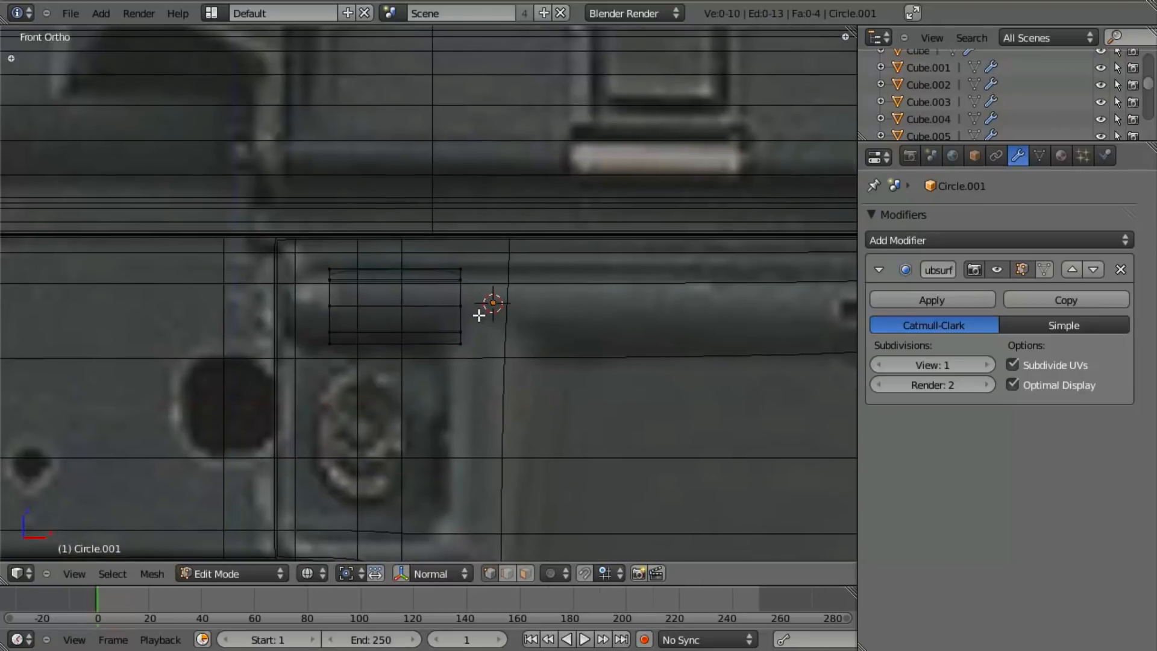
key("b")
left_click_drag(417, 235, 504, 400)
middle_click_drag(504, 400, 338, 336, "shift")
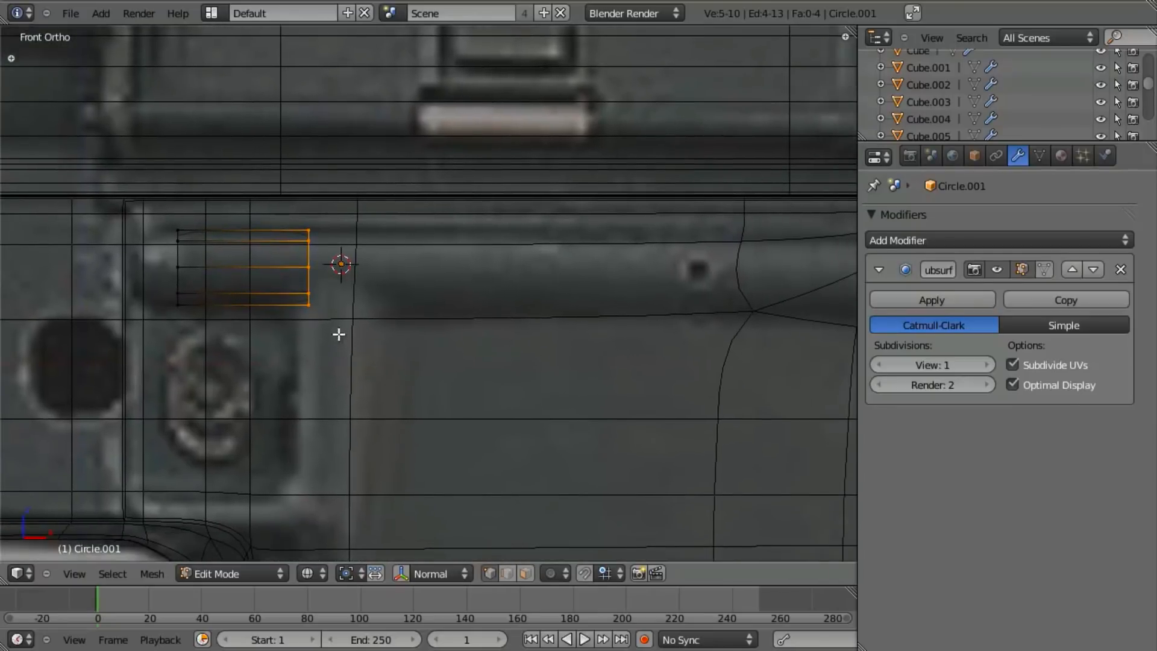
key("g")
key("x")
left_click(326, 317)
Extrude the front end loop along X past the 3D cursor and fine-tune the new loop's position along X.
key("e")
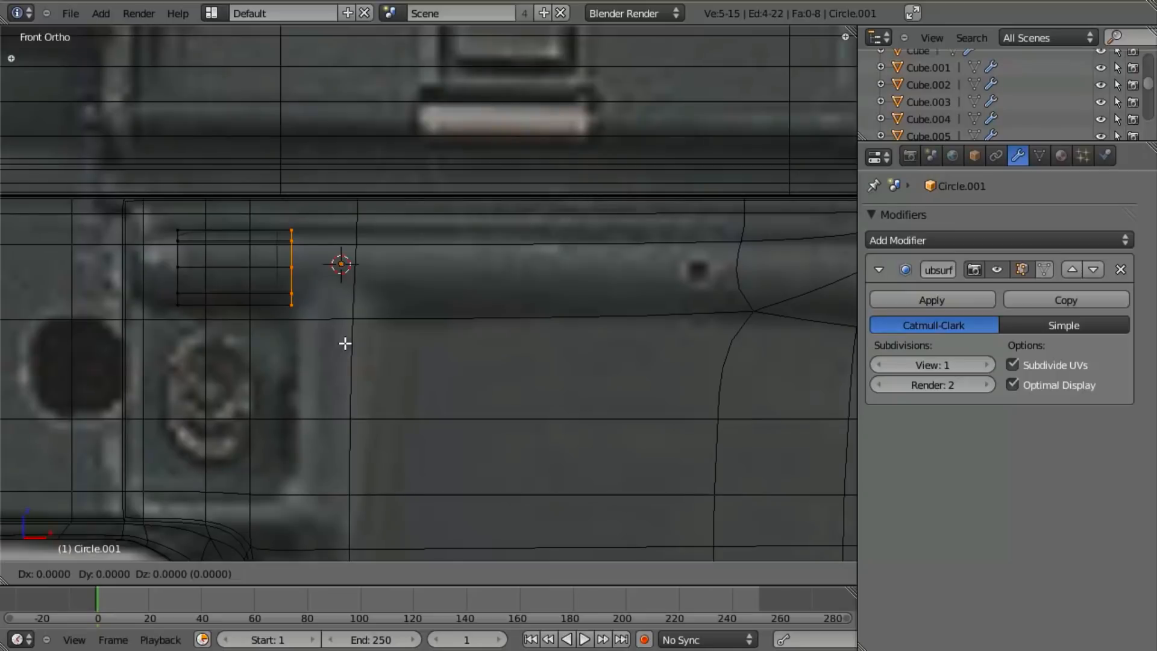
key("x")
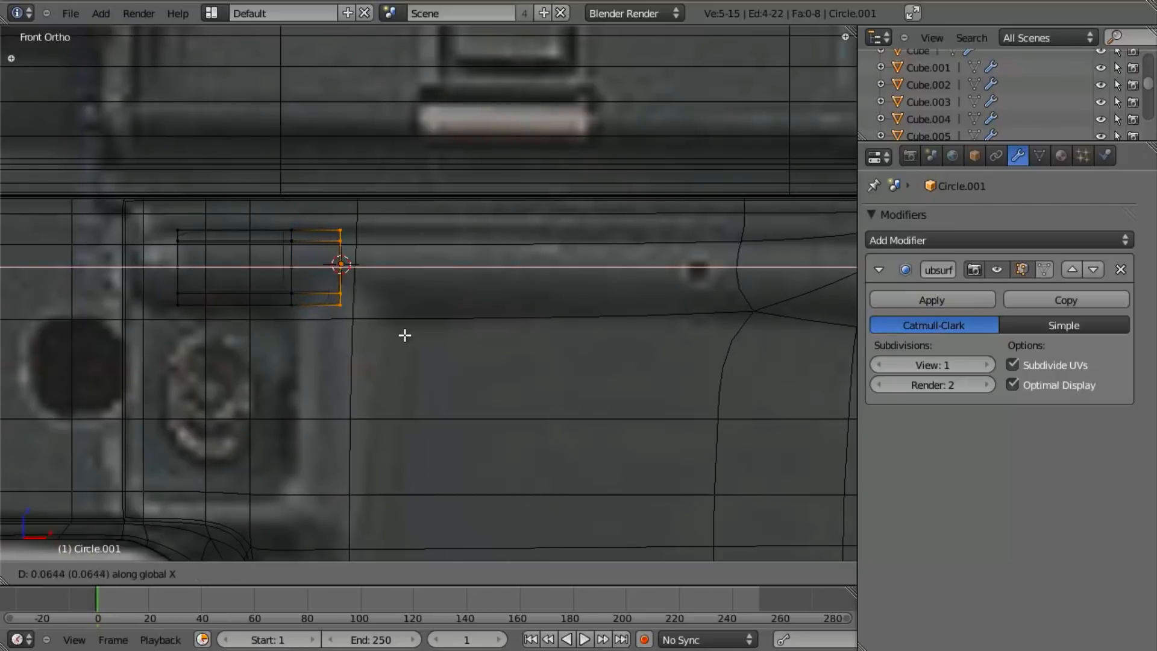
left_click(427, 336)
key("g")
key("x")
left_click(391, 370)
Extrude the ridge's end loop about 0.69 along X, up to the round front pin.
scroll(400, 371, "down", 2)
middle_click_drag(445, 374, 337, 362, "shift")
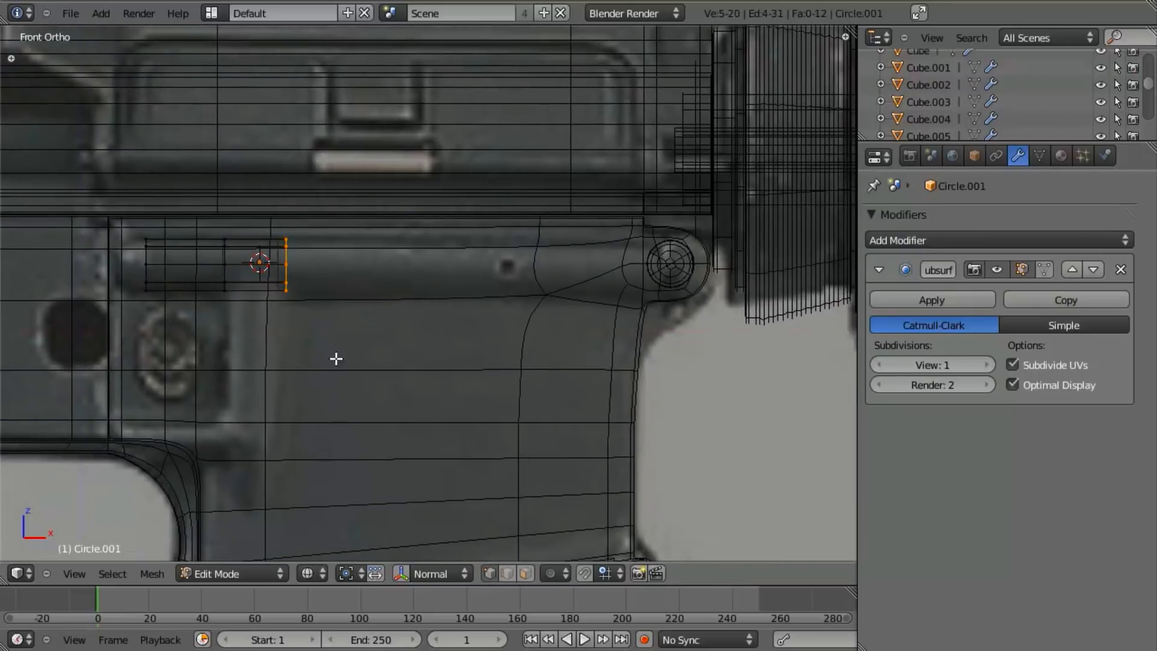
key("e")
key("x")
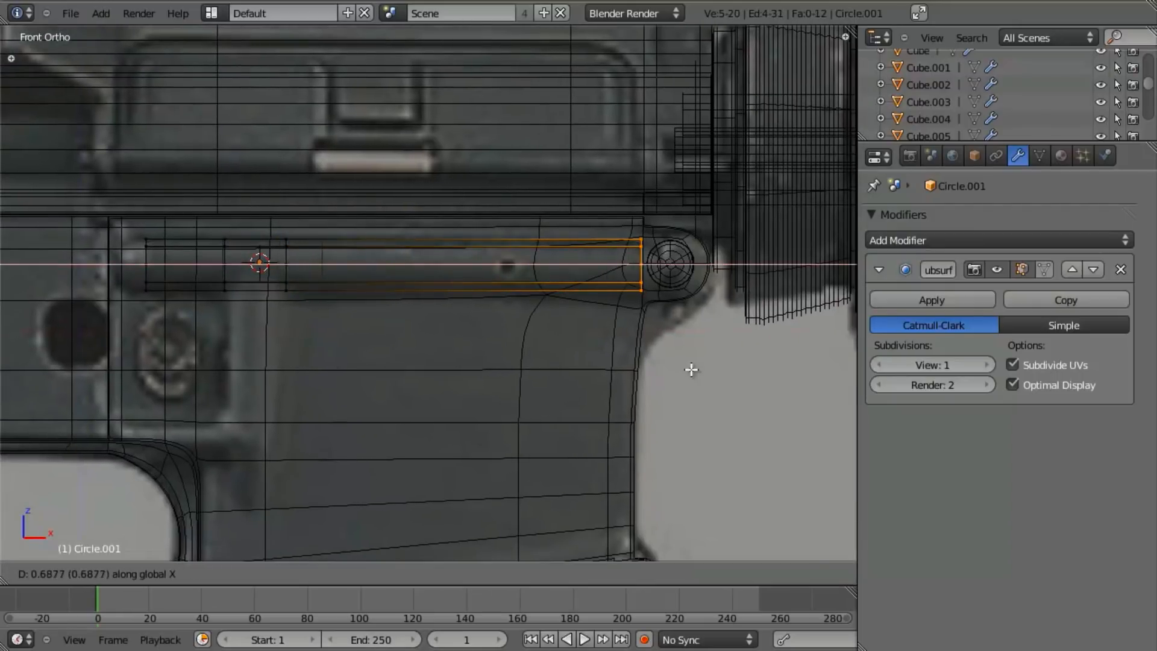
left_click(691, 369)
Extrude one more very short segment along X at the ridge's front end beside the pin.
middle_click_drag(689, 371, 499, 346, "shift")
scroll(584, 356, "up", 3)
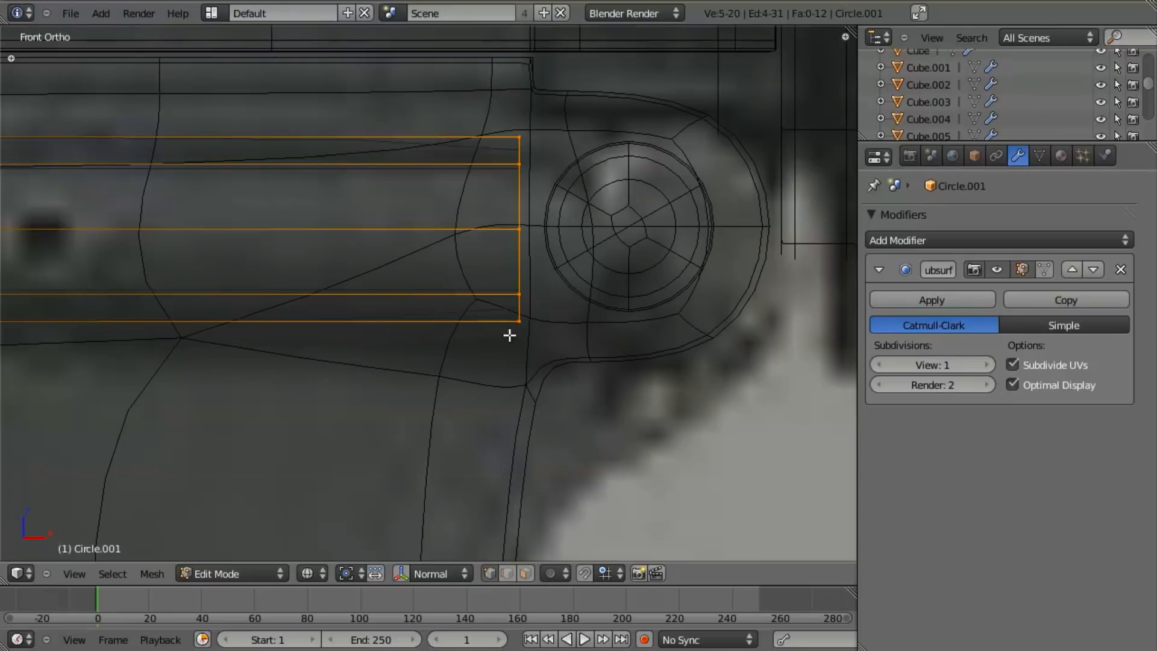
key("e")
key("x")
left_click(528, 335)
Snap the 3D cursor midway between the front loop's two end vertices, select the whole loop, and set the pivot to the 3D cursor.
key("z")
middle_click_drag(611, 323, 517, 323)
key("z")
right_click(578, 156)
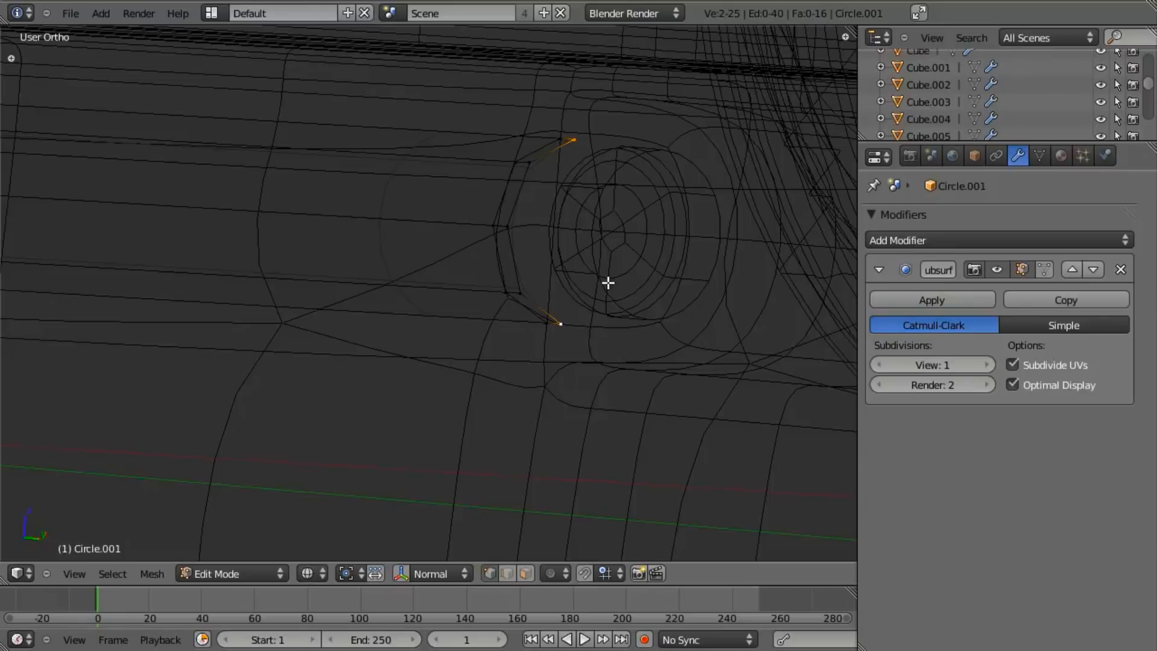
key("shift+s")
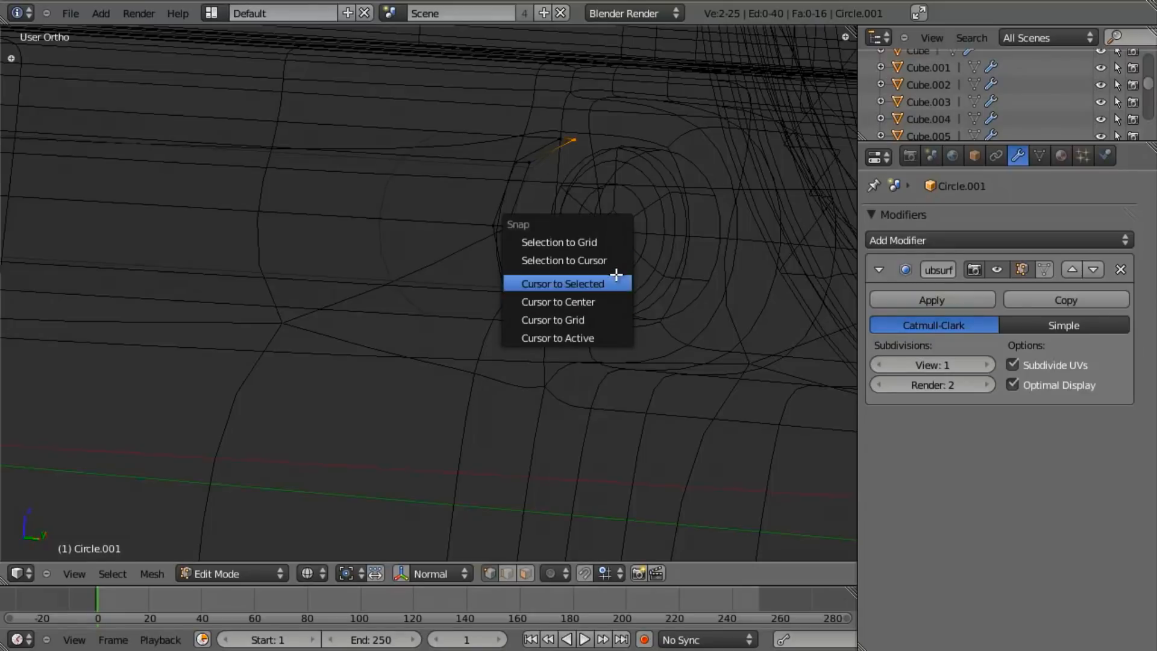
left_click(606, 282)
right_click(525, 179, "ctrl")
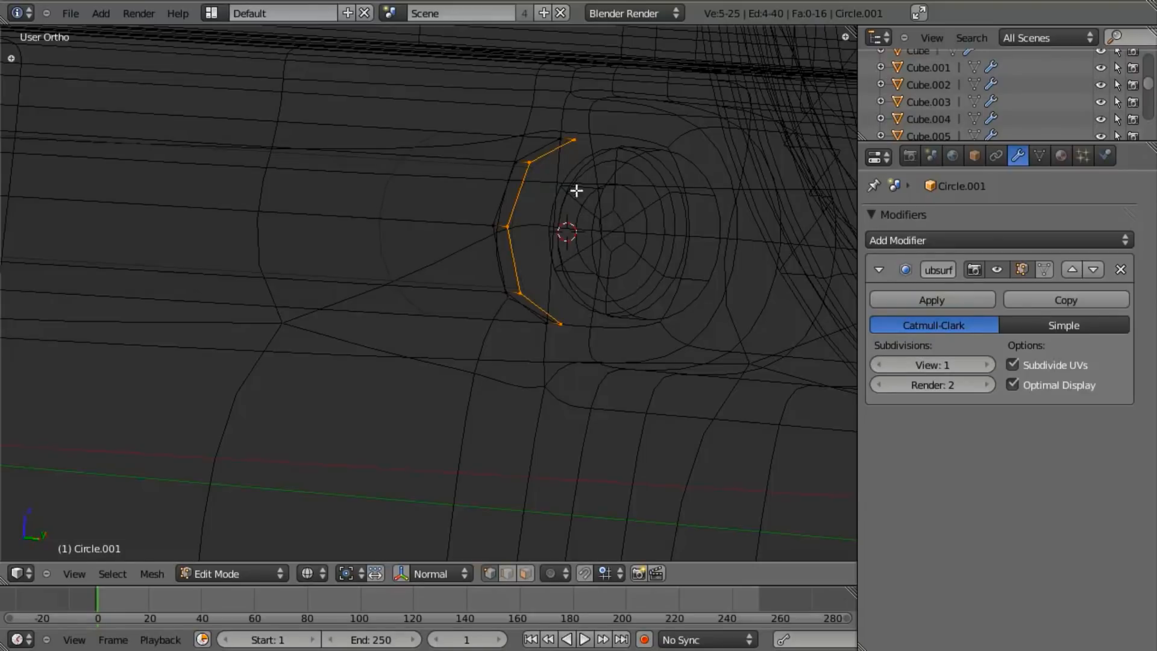
middle_click_drag(552, 270, 516, 339, "shift")
scroll(522, 349, "down", 4)
scroll(530, 369, "up", 4)
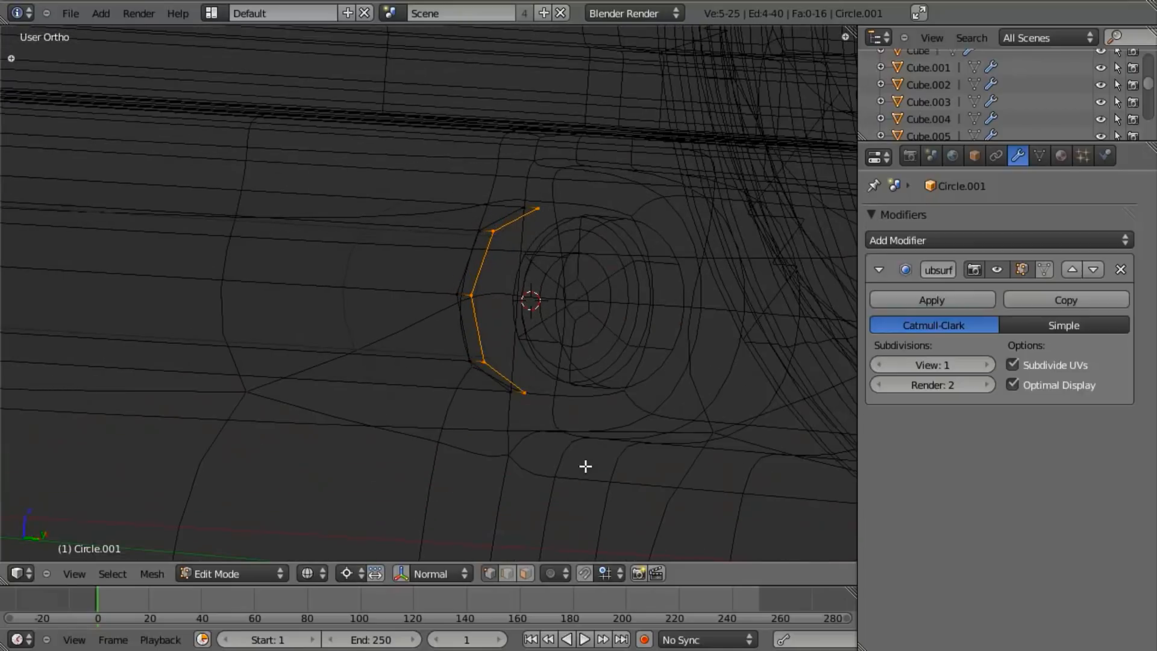
Extrude the front end loop twice, scaling each new loop inward towards the 3D cursor to start the end cap.
key("e")
key("s")
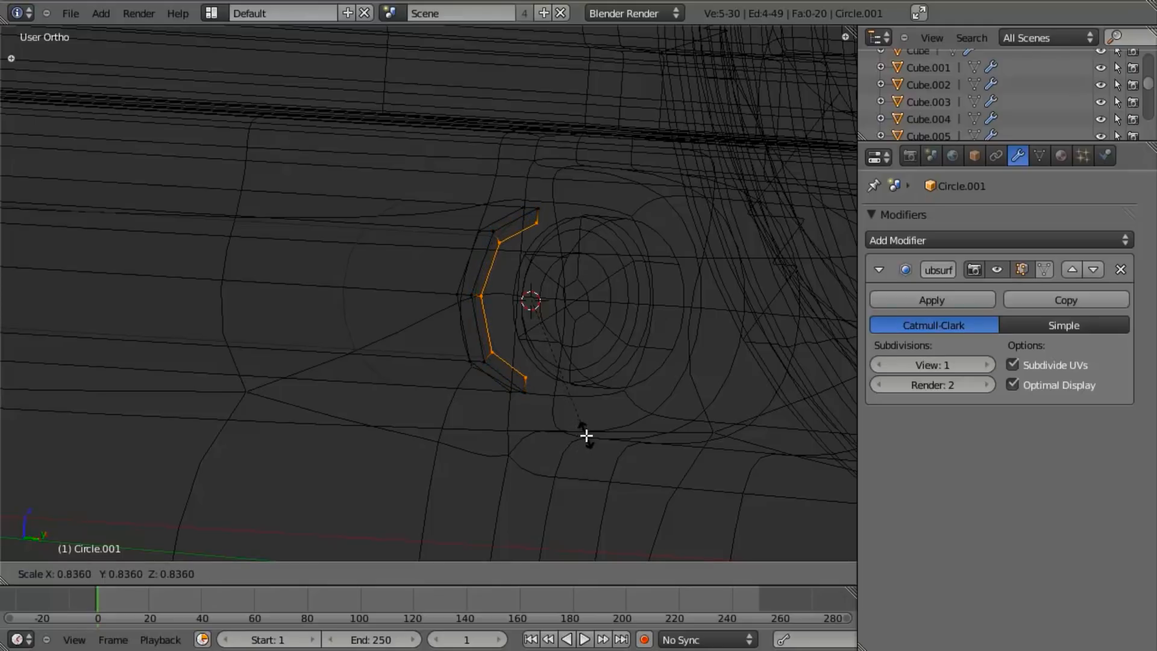
left_click(588, 449)
key("e")
key("s")
left_click(571, 362)
Set snapping to Vertex and extrude the middle vertex of the ridge's innermost front loop along Y to the loop's open side.
scroll(571, 363, "up", 5)
key("z")
key("z")
mouse_move(691, 377)
middle_mouse_down("shift")
mouse_move(530, 355)
mouse_move(485, 315)
mouse_move(406, 338)
mouse_move(486, 239)
middle_mouse_up("shift")
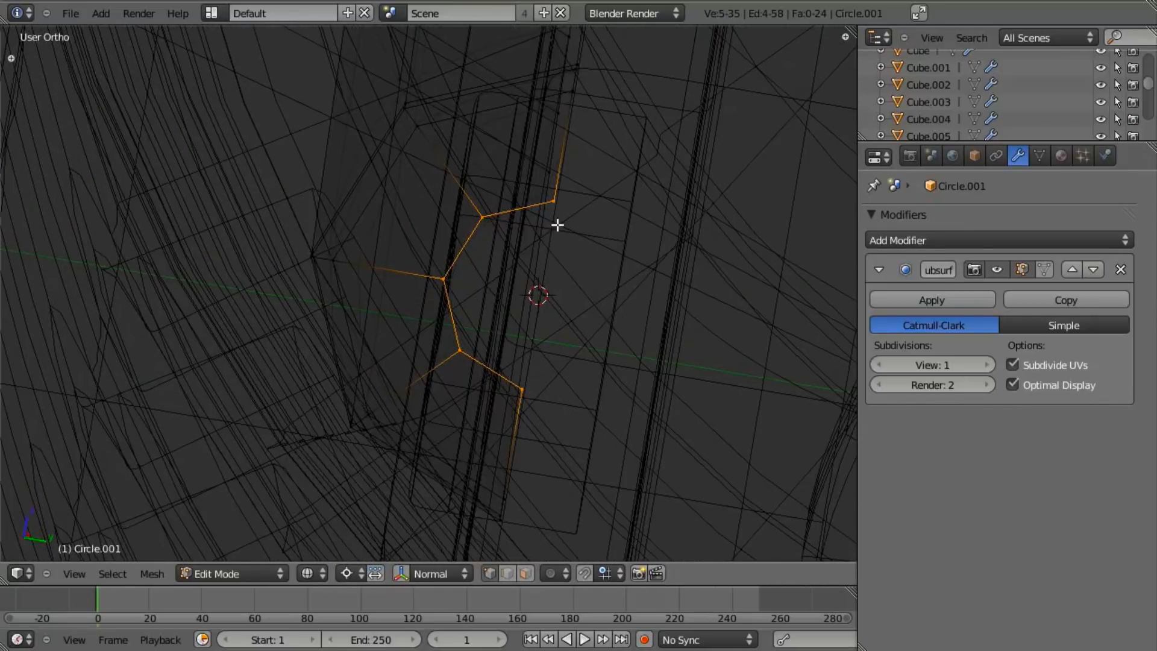
middle_click_drag(513, 340, 525, 314)
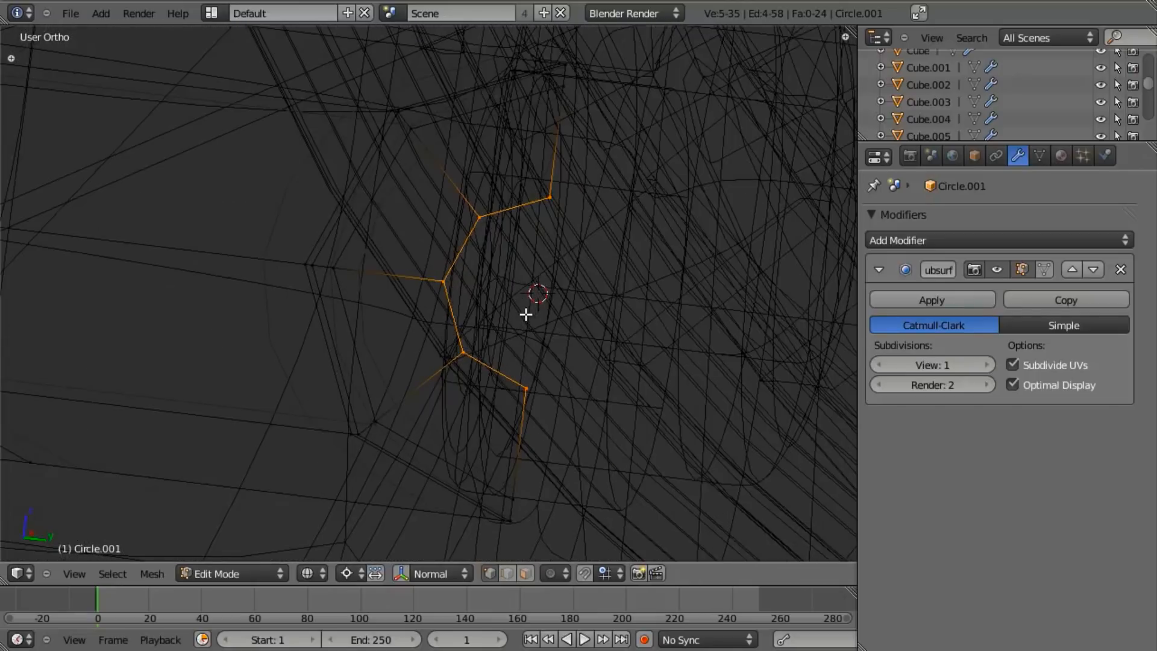
right_click(446, 278)
key("shift+ctrl+Tab")
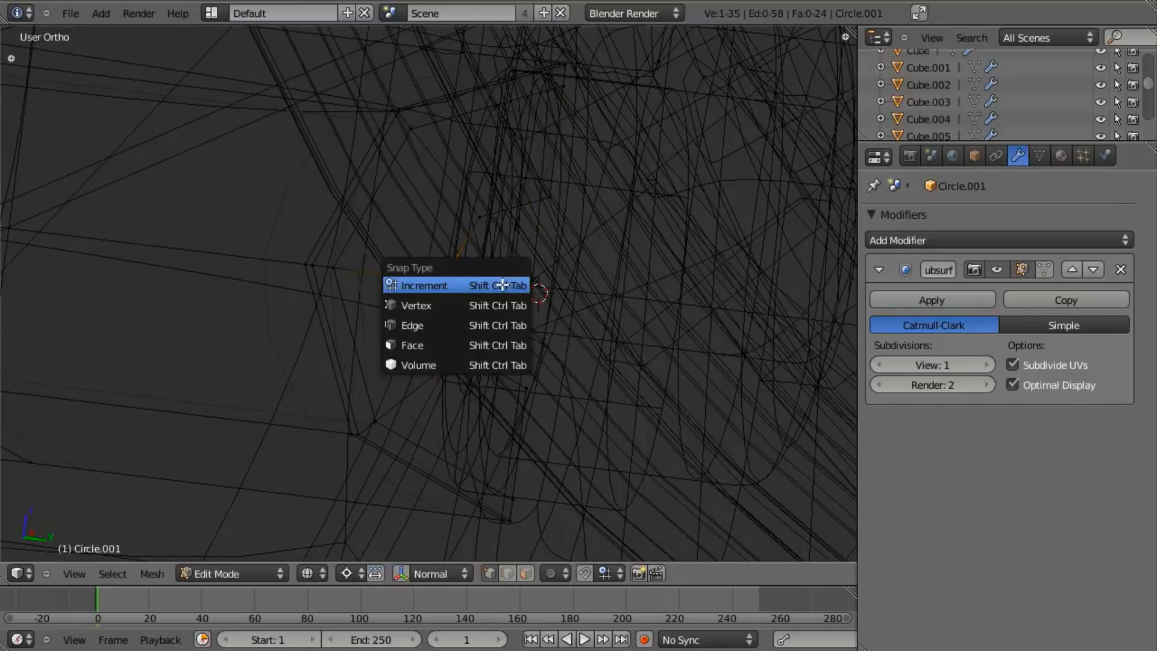
left_click(499, 305)
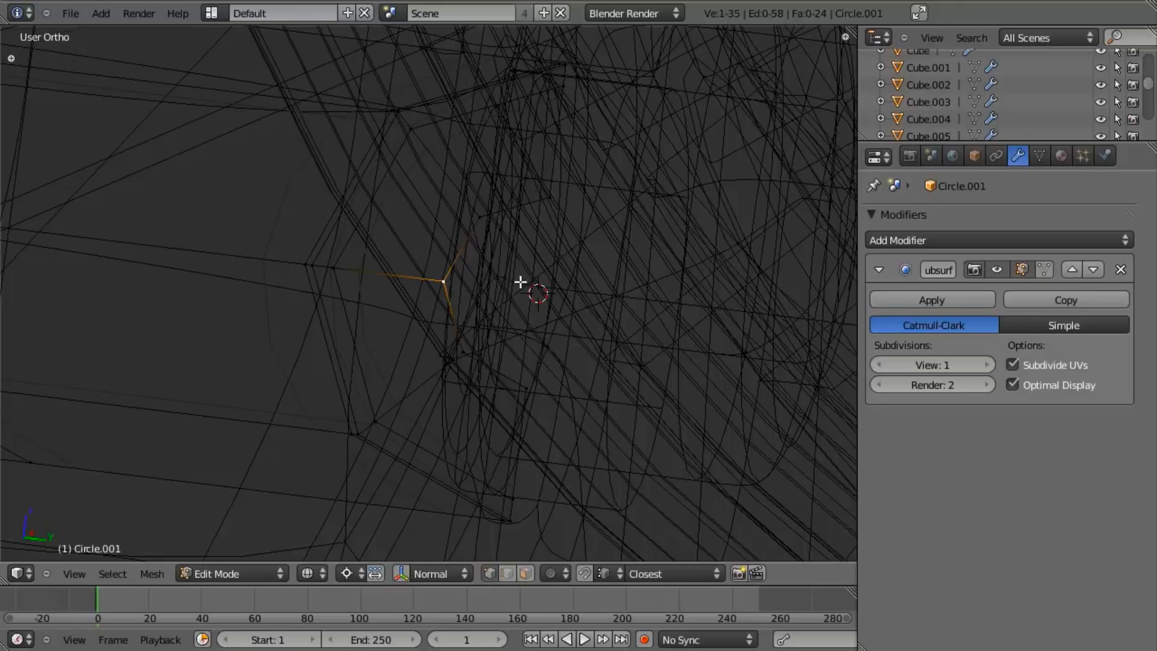
key("e")
key("y")
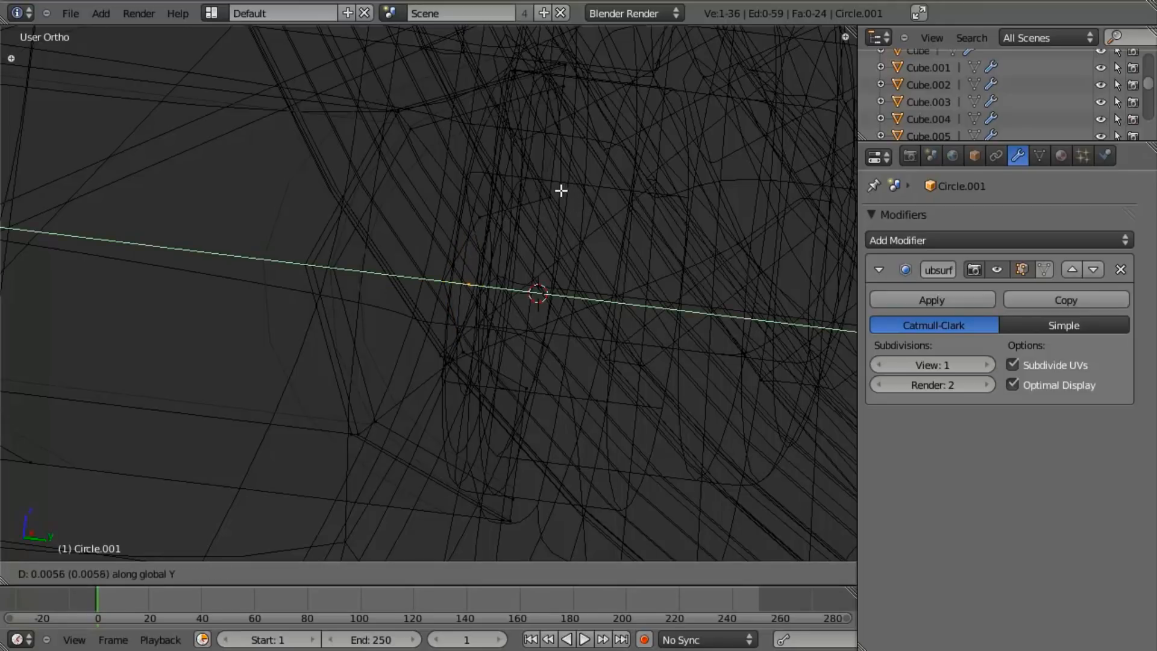
left_click(548, 205)
Close the ridge's front end cap by filling the upper and lower faces around the new centre vertex, and leave Edit Mode.
middle_click_drag(484, 269, 551, 298)
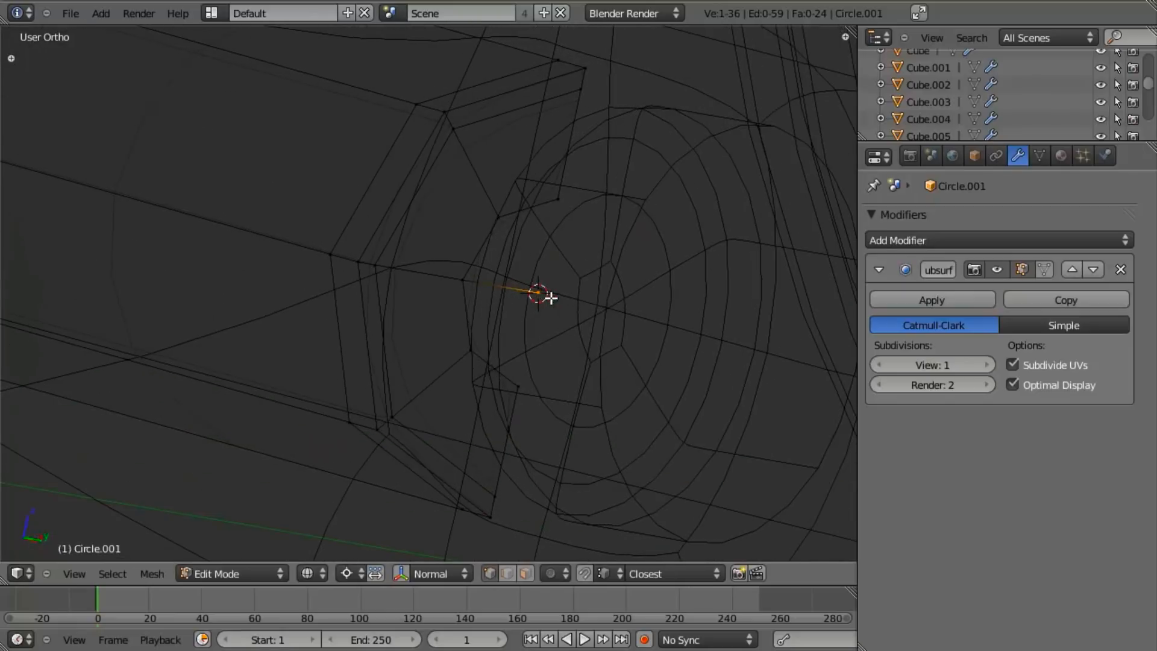
right_click(463, 280, "shift")
right_click(499, 217, "shift")
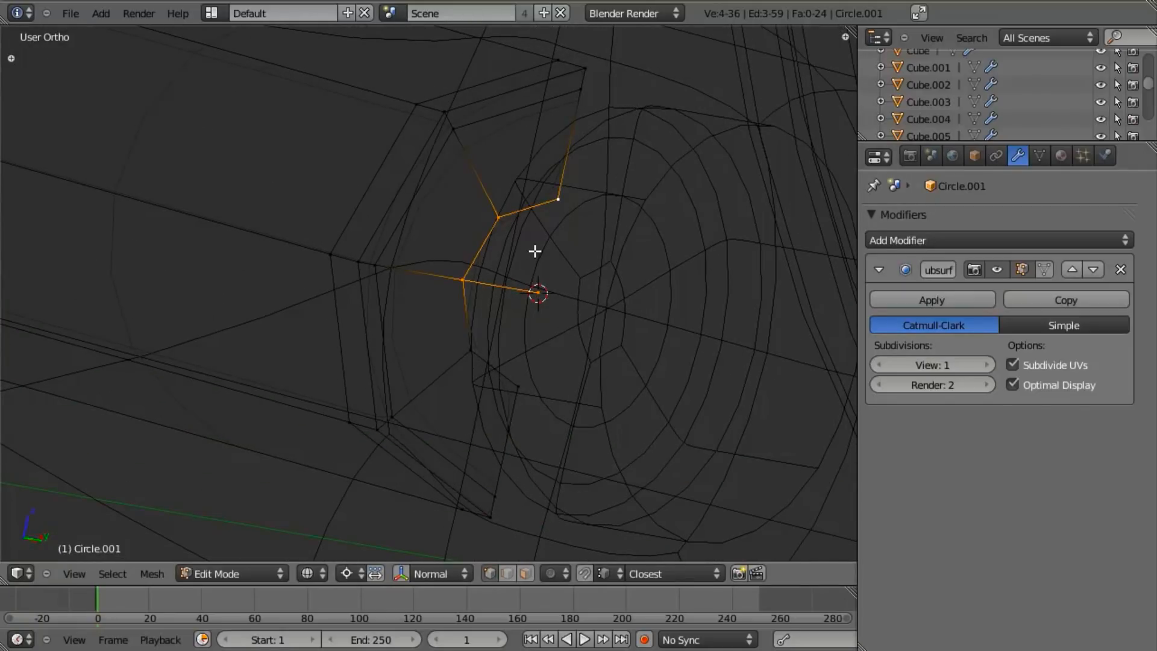
key("f")
right_click(538, 293)
right_click(463, 279, "shift")
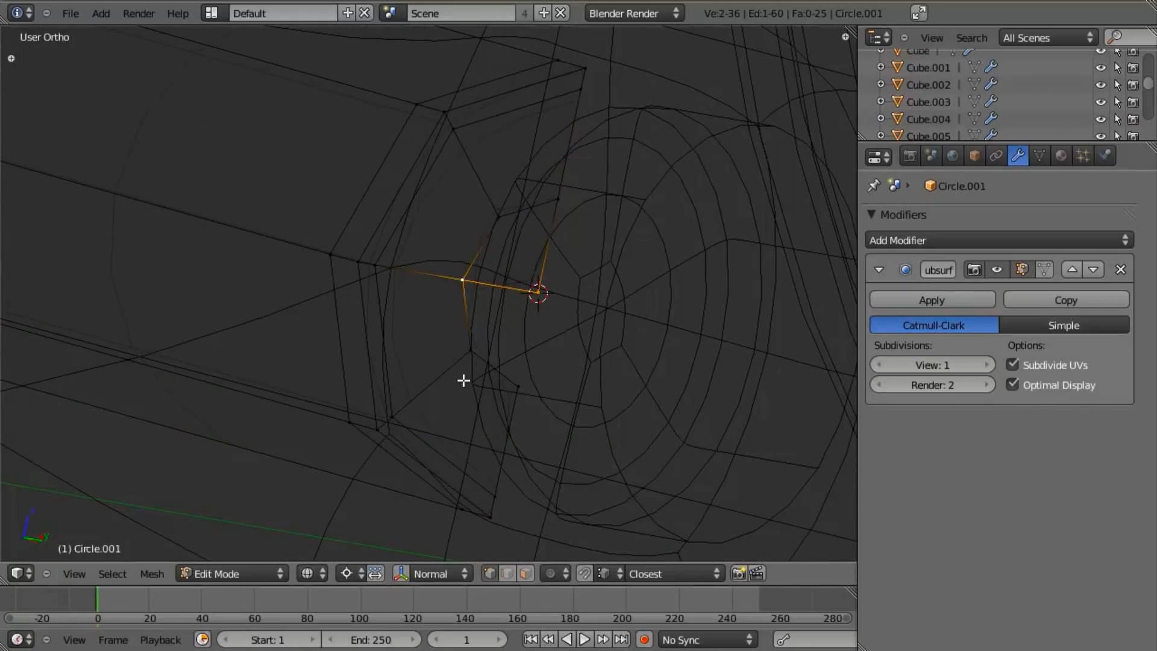
right_click(513, 382, "shift")
key("f")
scroll(434, 366, "down", 5)
key("z")
mouse_move(434, 367)
middle_mouse_down()
mouse_move(472, 382)
mouse_move(515, 368)
mouse_move(498, 325)
mouse_move(454, 334)
middle_mouse_up()
key("a")
key("Tab")
scroll(409, 360, "down", 3)
scroll(471, 383, "down", 6)
key("KP_1")
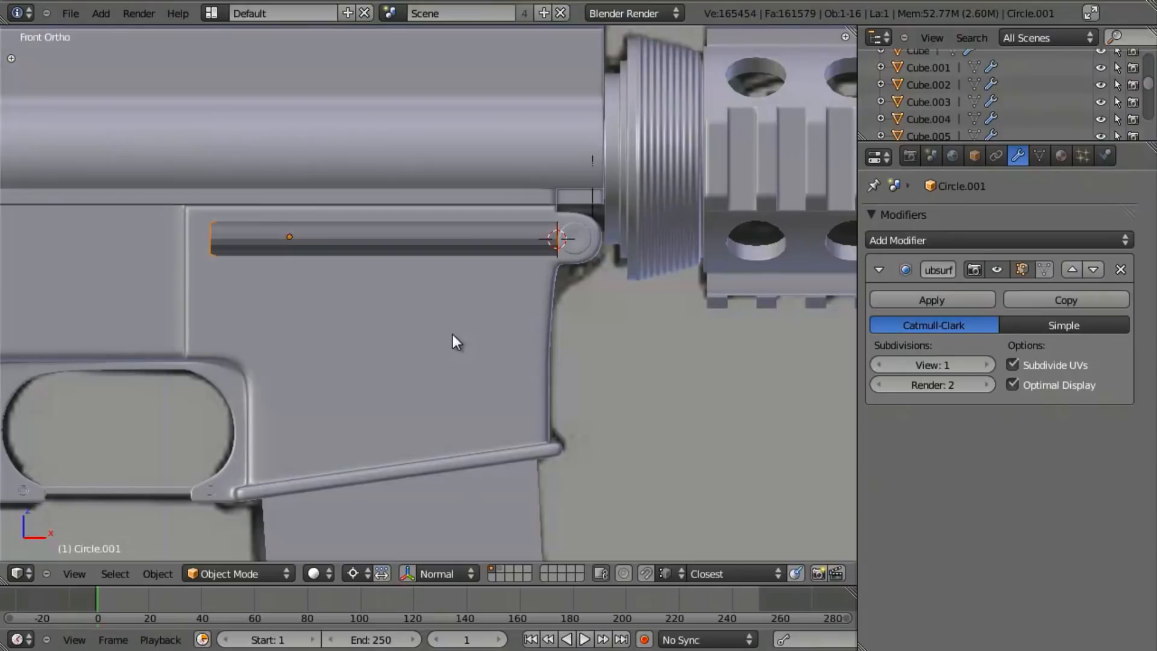
In Edit Mode, snap the 3D cursor midway between the two end vertices of the ridge's rear end loop.
scroll(144, 286, "up", 2)
middle_click_drag(145, 286, 392, 372, "shift")
key("Tab")
key("z")
scroll(344, 307, "up", 4)
key("a")
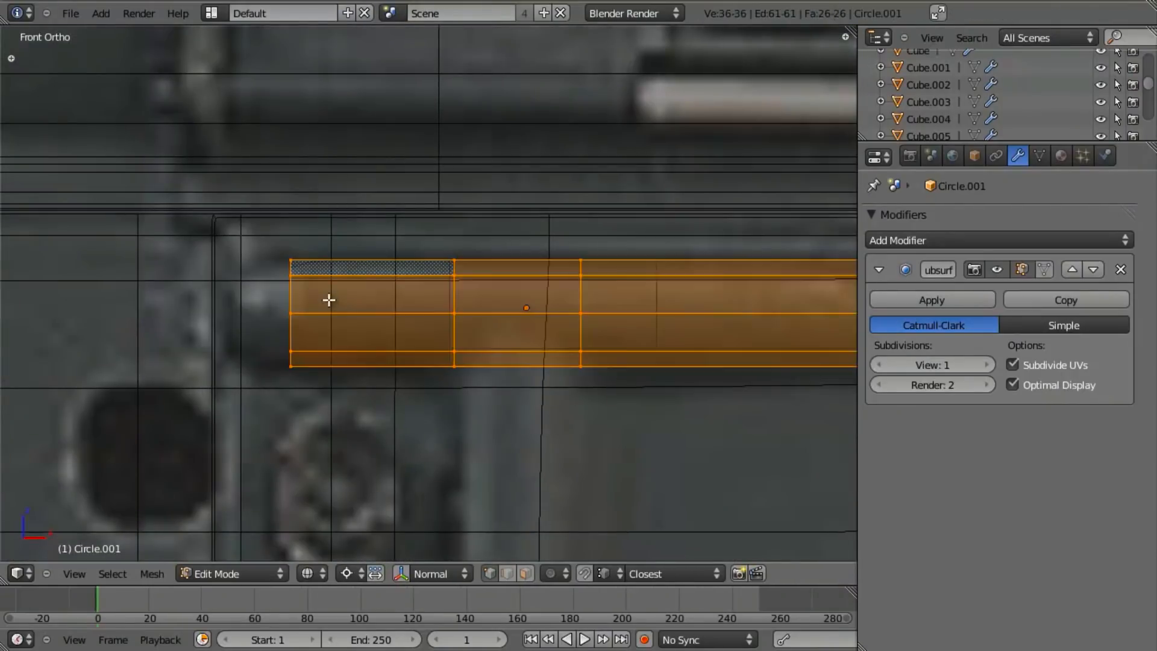
key("a")
scroll(416, 302, "down", 5)
scroll(417, 303, "up", 5)
key("b")
left_click_drag(491, 189, 559, 393)
scroll(559, 393, "up", 3)
key("a")
right_click(591, 173)
right_click(612, 339, "shift")
key("shift+s")
left_click(634, 421)
Select the whole rear end loop, extrude it along X towards the rear, and scale the new loop inward towards the 3D cursor.
key("a")
key("b")
left_click_drag(566, 122, 629, 326)
key("g")
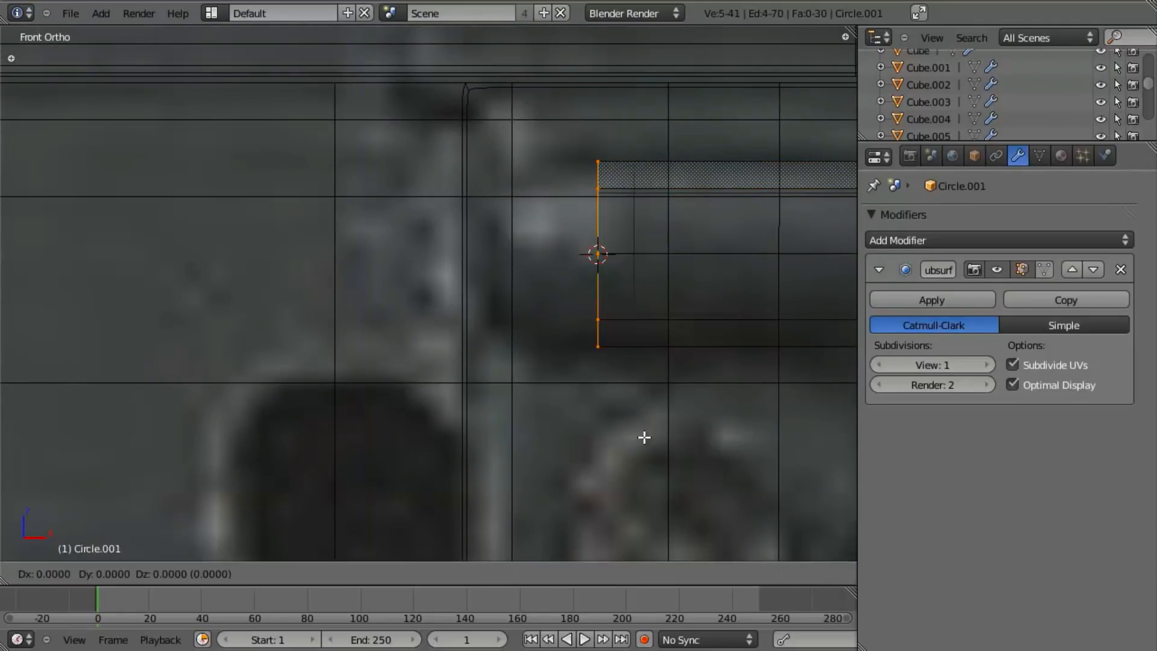
key("x")
left_click(561, 435)
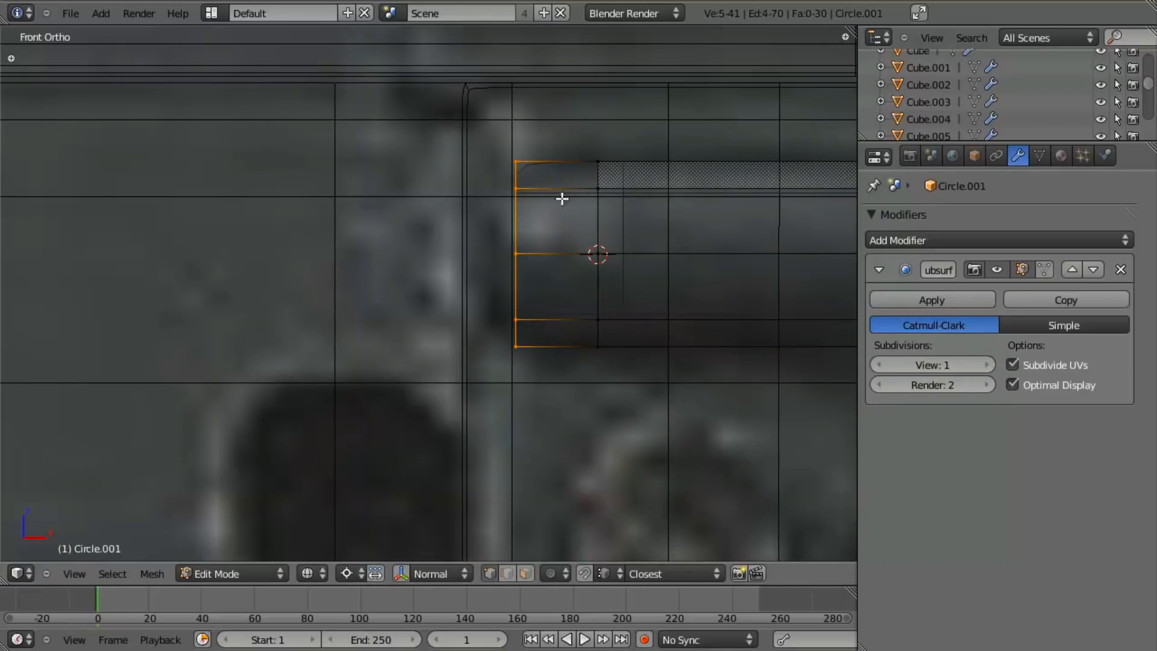
key("s")
left_click(537, 389)
Extrude the rear end a second time along X and scale that loop smaller to continue the rounded cap.
key("e")
key("x")
left_click(466, 383)
key("s")
left_click(514, 346)
mouse_move(514, 346)
middle_mouse_down()
mouse_move(607, 390)
mouse_move(568, 163)
middle_mouse_up()
key("KP_1")
key("z")
scroll(589, 246, "down", 3)
middle_click_drag(620, 281, 457, 286, "shift")
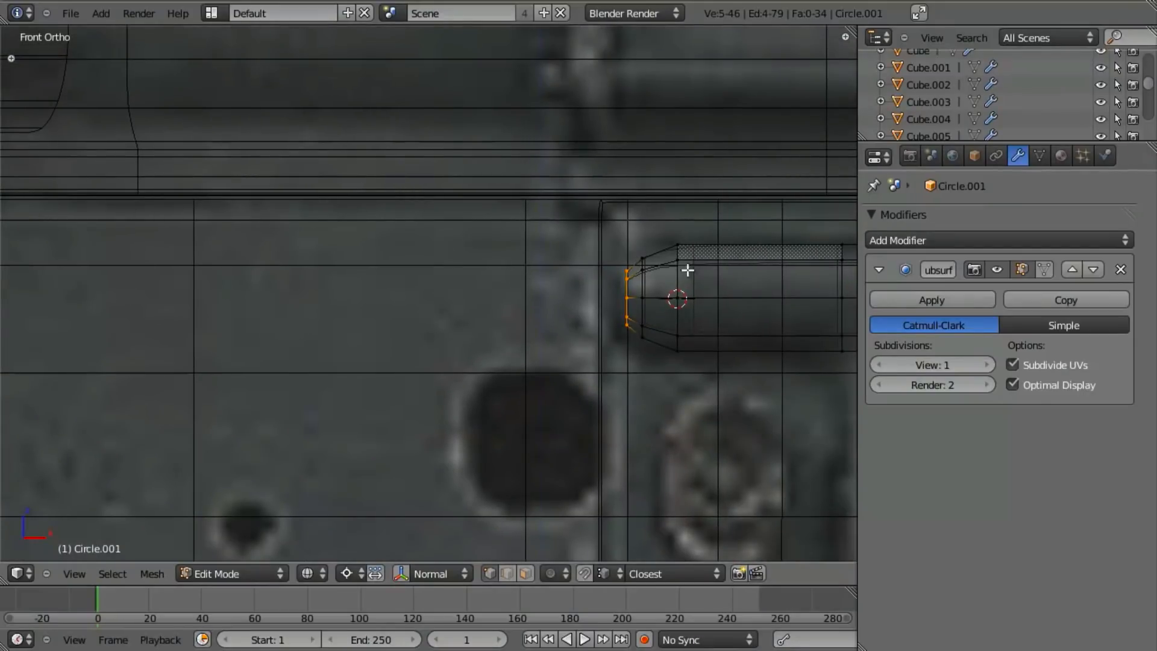
Extrude a third, very short rear segment along X, scale its loop inward, and shift it about 0.004 further towards the rear.
middle_click_drag(662, 380, 576, 354, "shift")
scroll(581, 351, "up", 3)
key("g")
key("x")
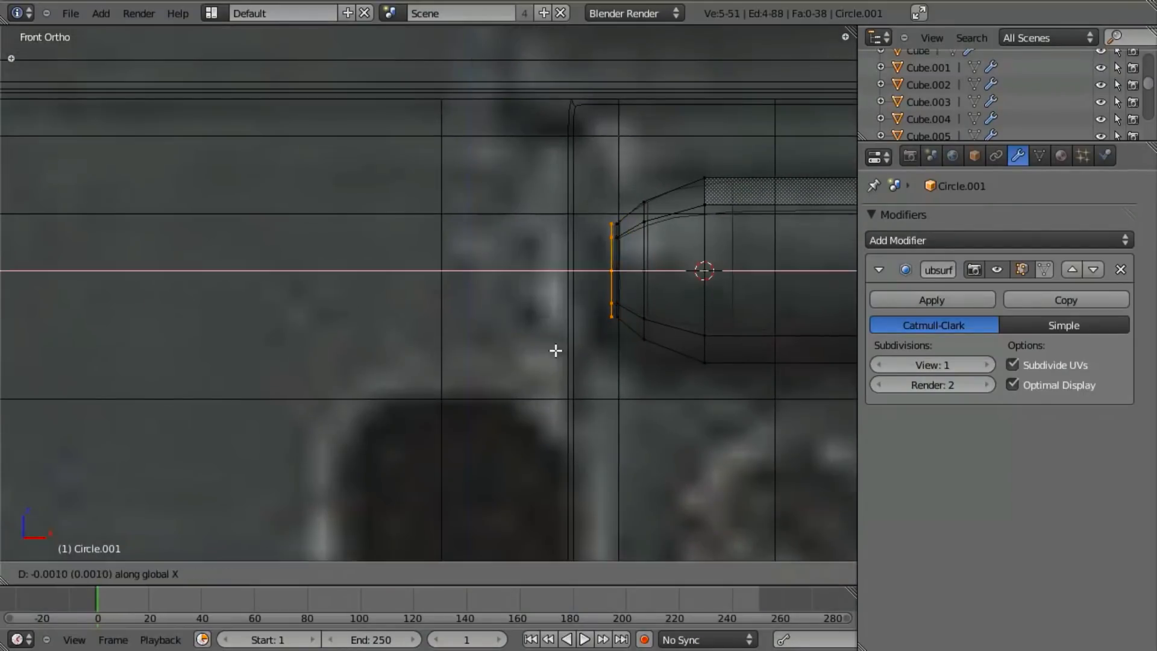
left_click(558, 353)
key("s")
left_click(414, 358)
key("g")
key("x")
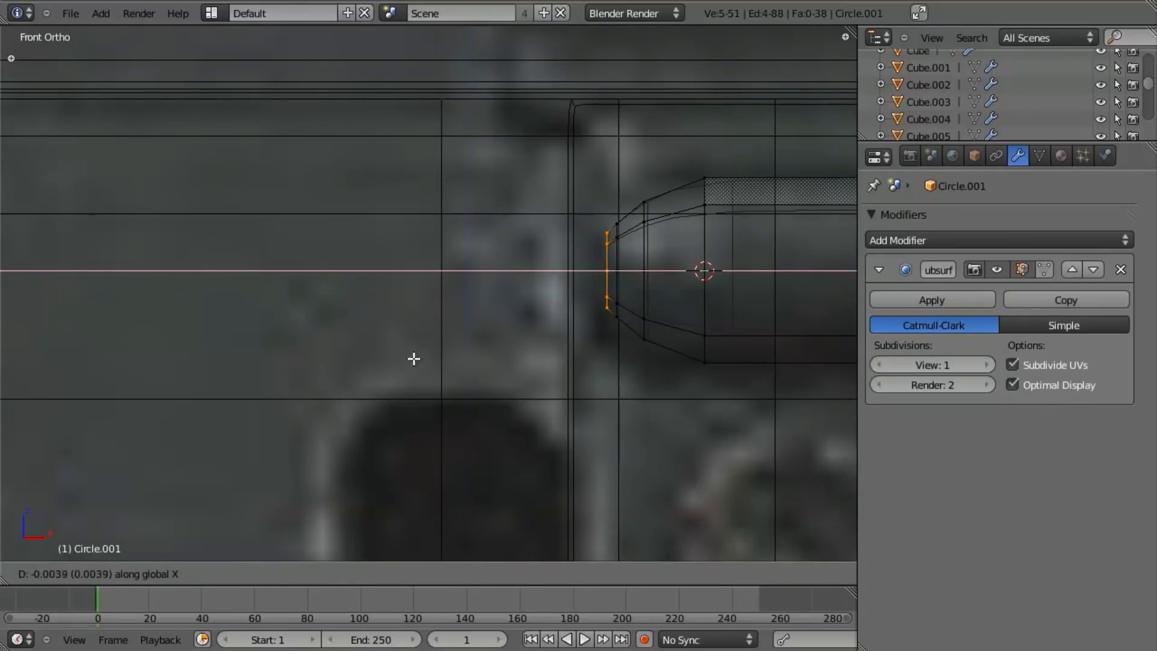
left_click(415, 359)
Extrude the middle vertex of the rearmost loop and snap it along Y level with the loop's end vertices.
key("a")
middle_click_drag(593, 265, 638, 307)
key("e")
key("y")
left_click(607, 249)
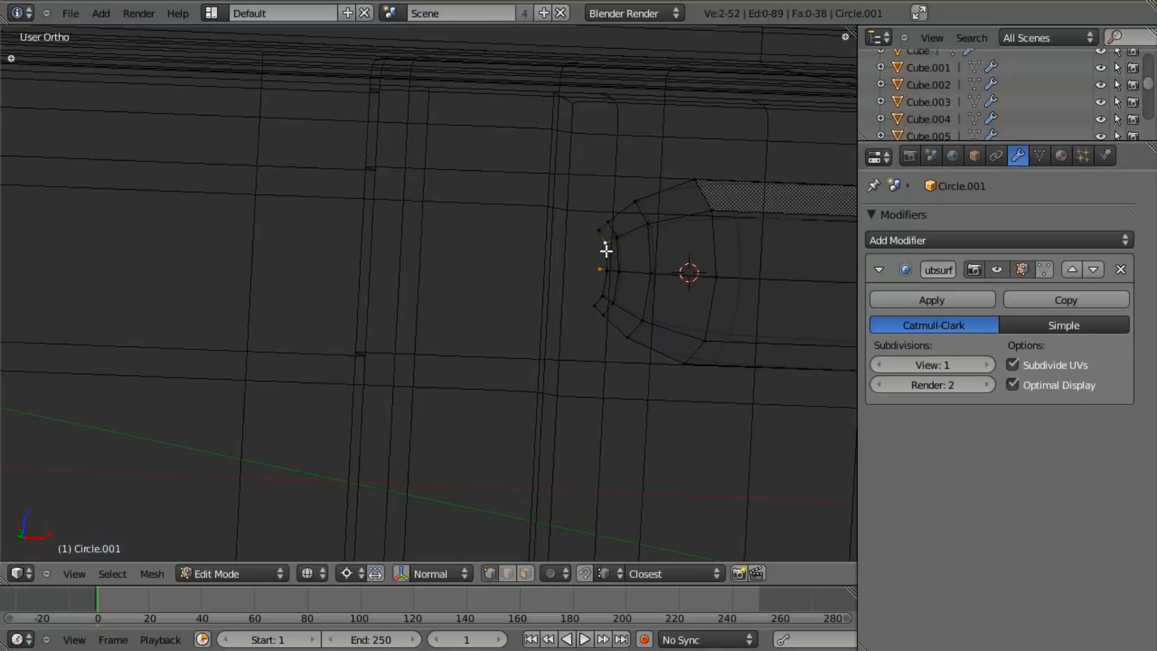
right_click(603, 294, "shift")
mouse_move(603, 294)
middle_mouse_down()
mouse_move(617, 320)
mouse_move(622, 299)
middle_mouse_up()
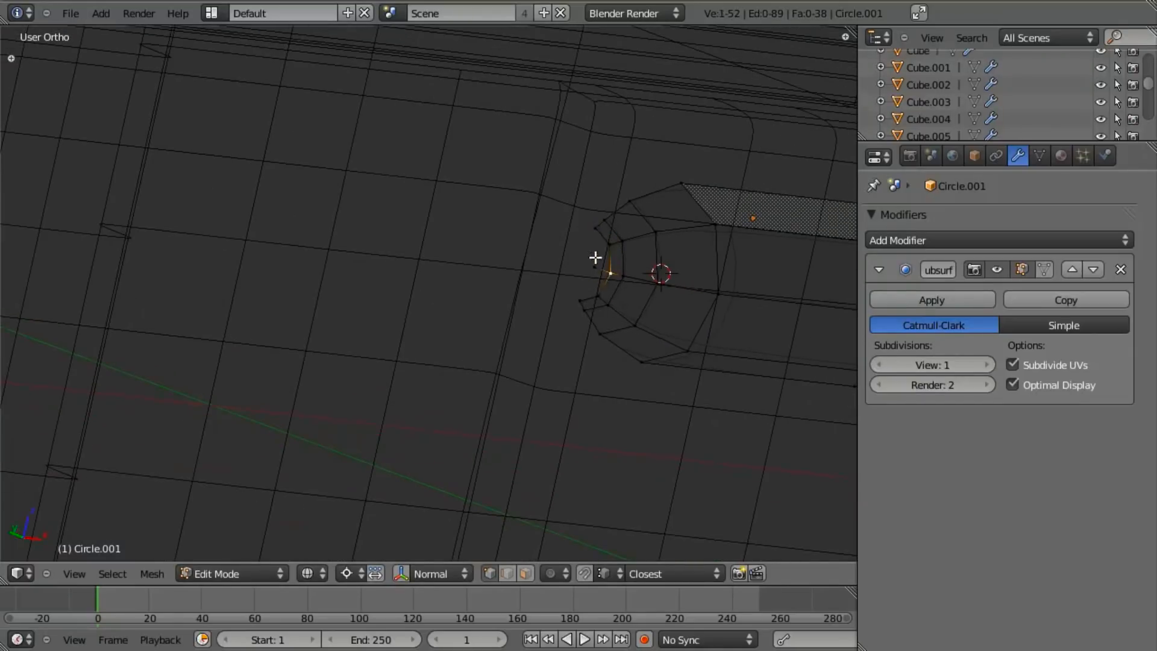
key("g")
key("y")
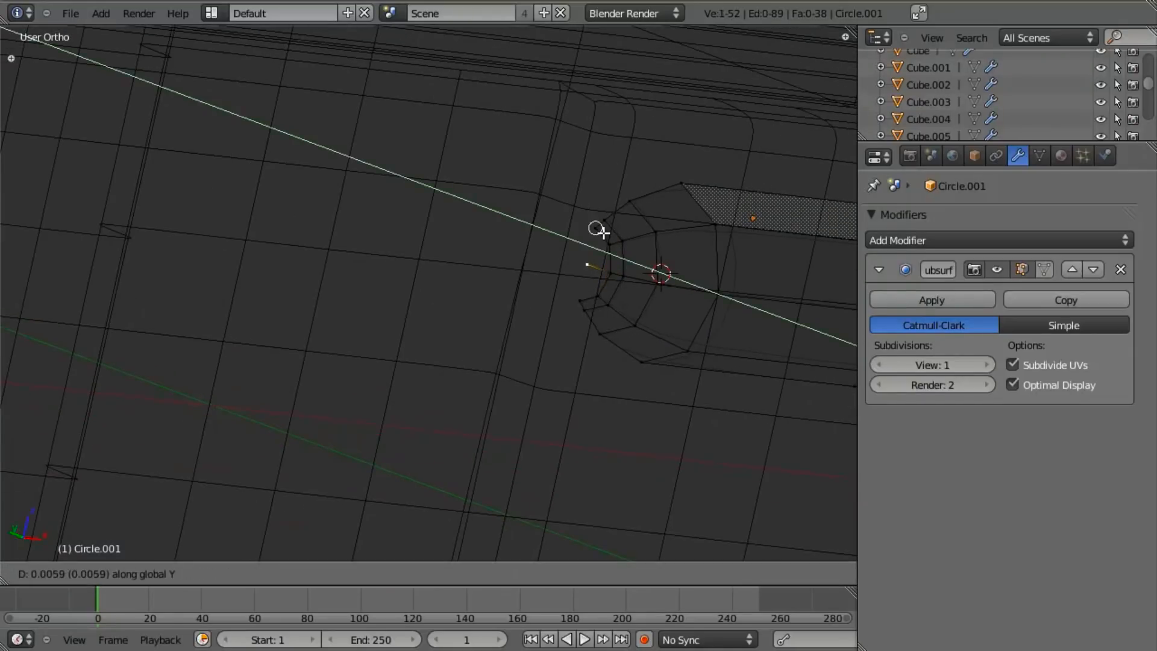
left_click(600, 231)
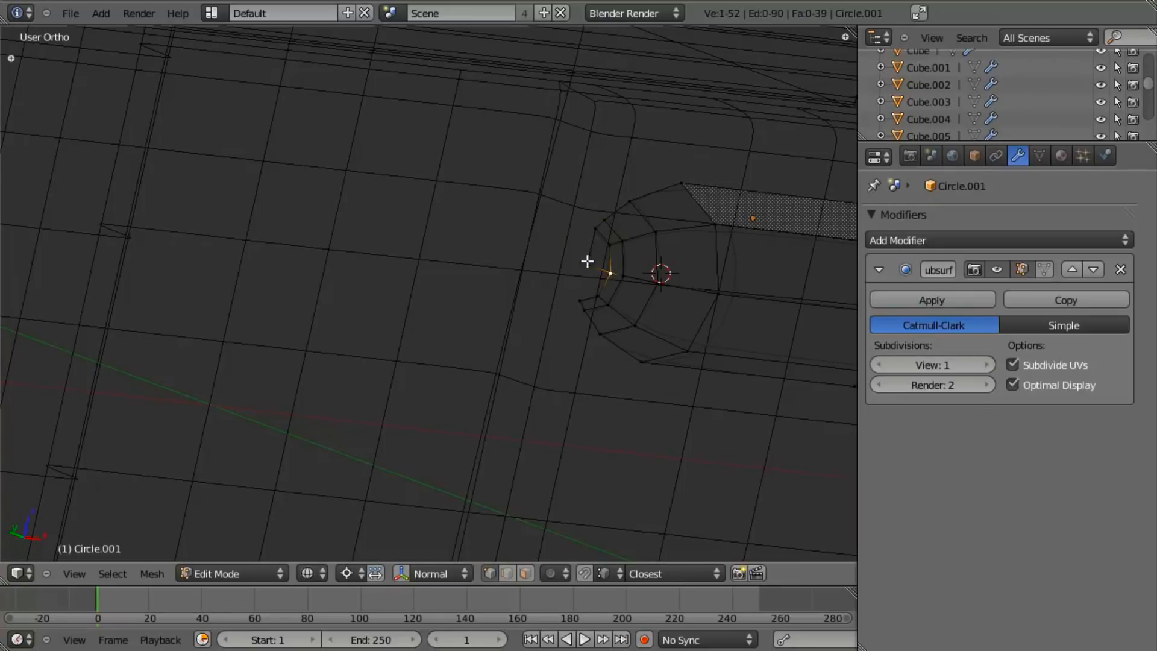
Fill the remaining rear cap face, move the cap's centre vertex about 0.005 rearward along X, and leave Edit Mode.
key("f")
key("z")
key("KP_1")
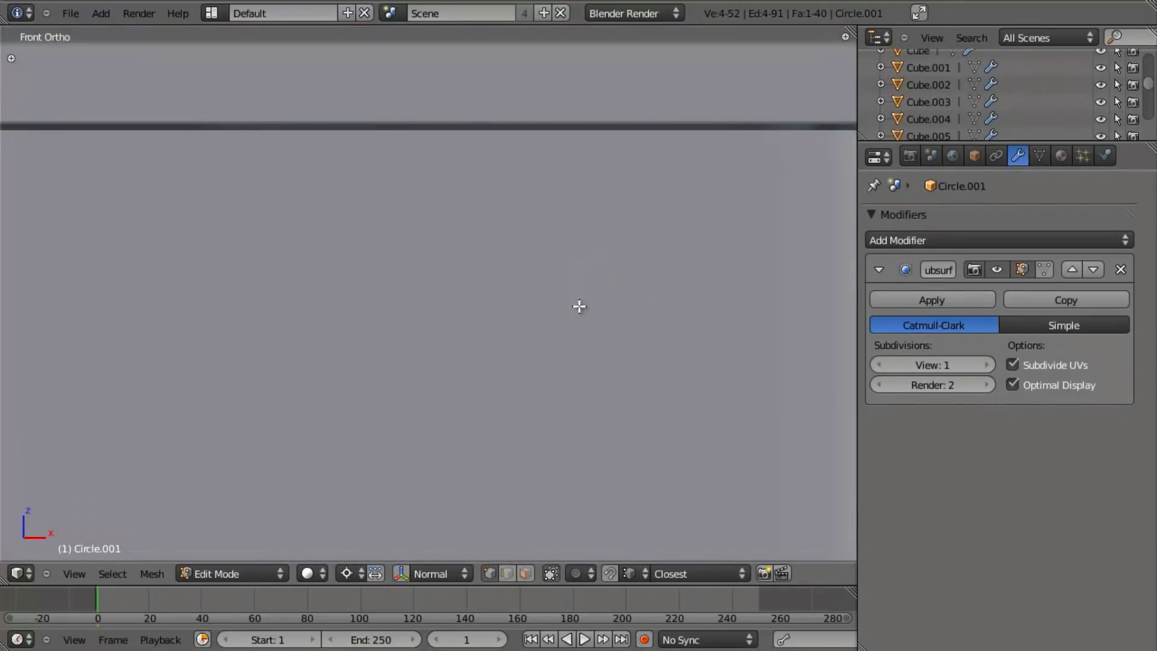
key("z")
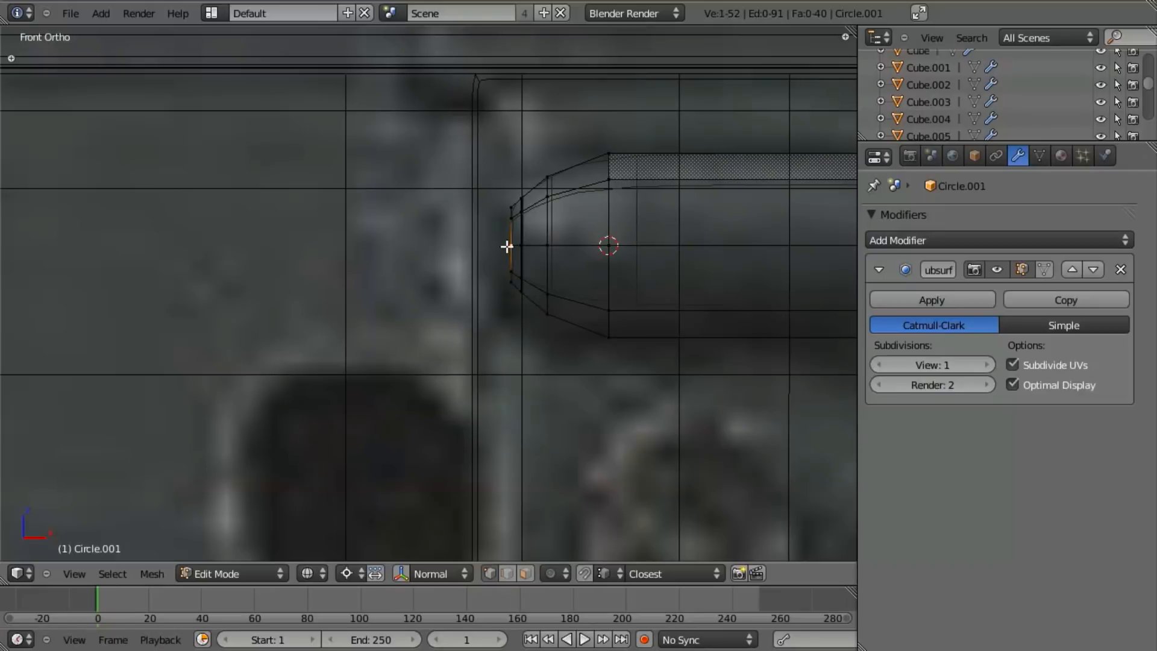
middle_click_drag(505, 254, 553, 269)
key("z")
key("g")
key("x")
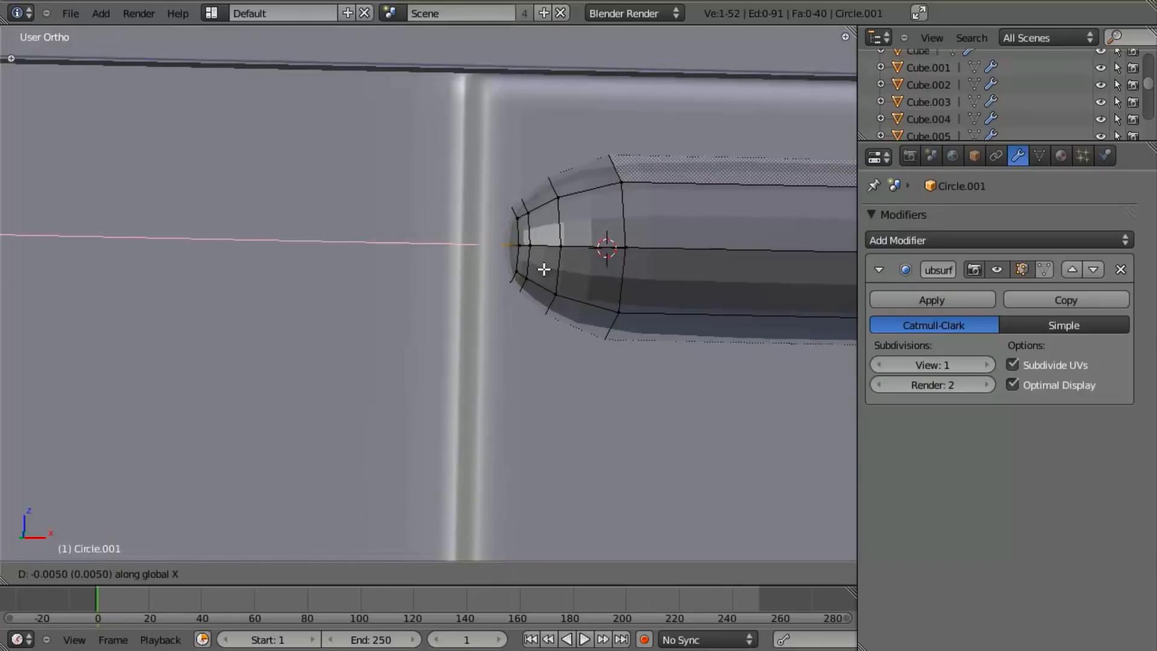
left_click(539, 265)
scroll(589, 349, "down", 5)
key("Tab")
scroll(470, 349, "down", 3)
middle_click_drag(470, 349, 467, 255)
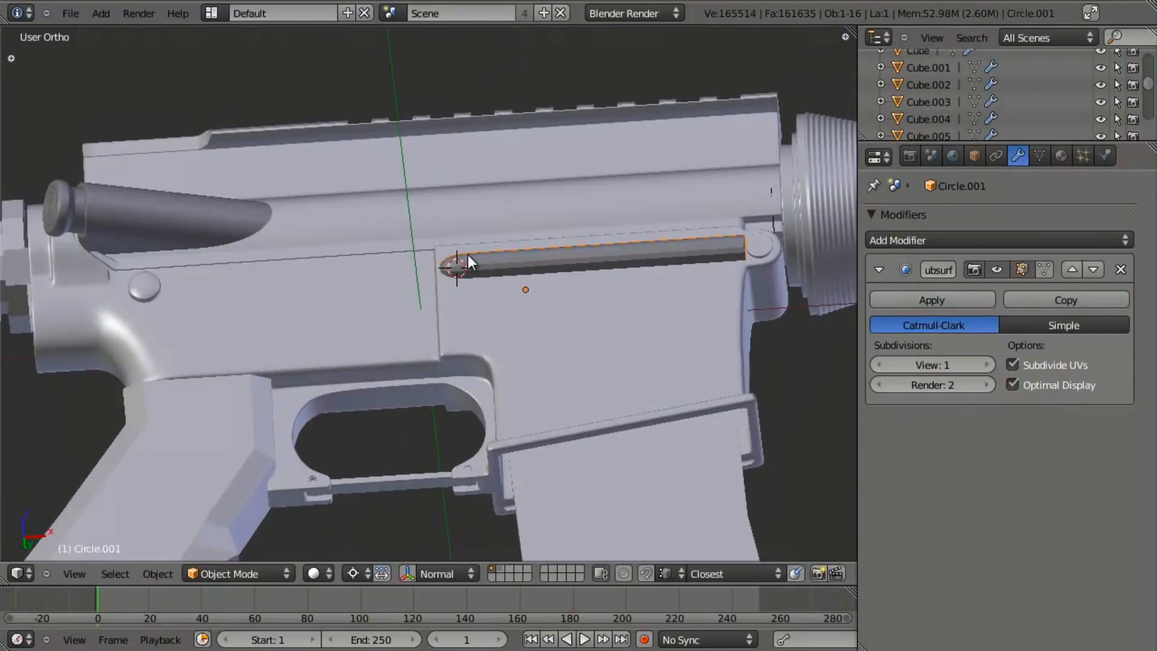
Add a centred loop cut across the short ridge segment behind the long front section, keeping the edge slide at 0.00.
key("KP_1")
scroll(468, 254, "up", 3)
key("Tab")
scroll(662, 289, "up", 2)
key("z")
scroll(543, 258, "up", 3)
key("a")
key("a")
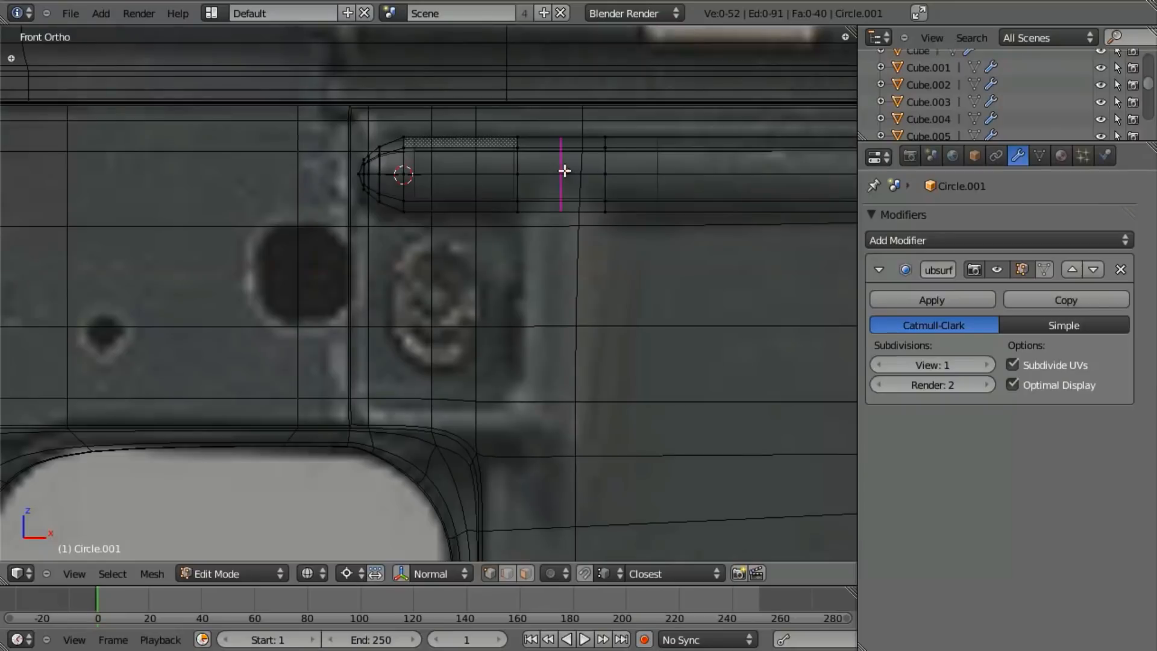
left_click(564, 171)
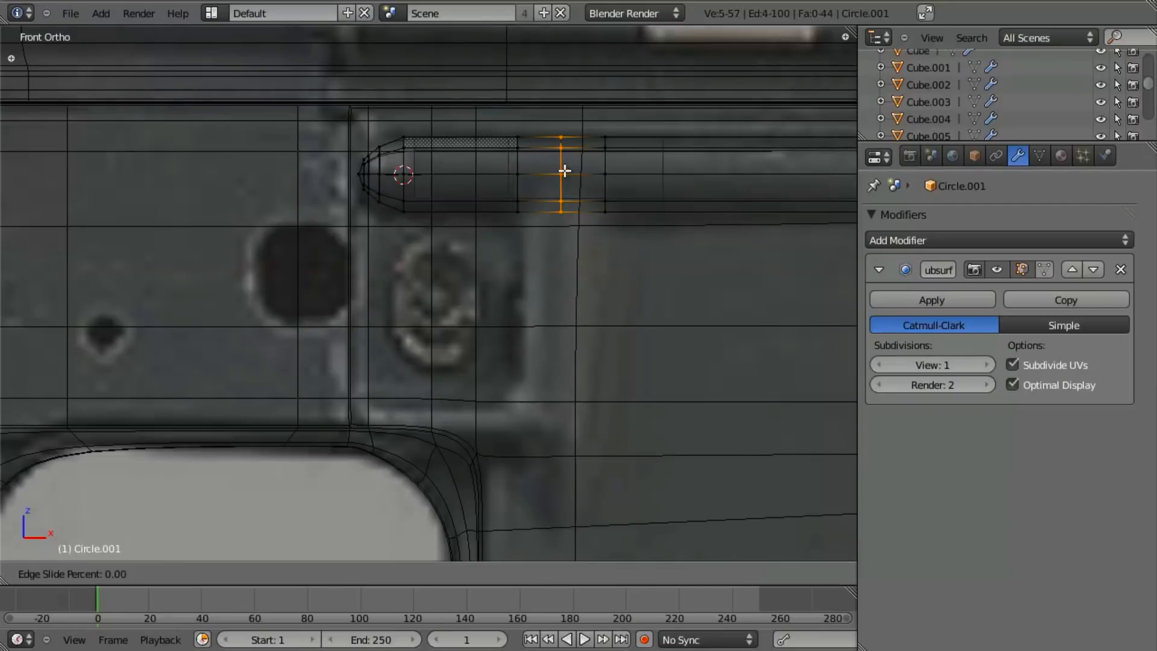
left_click(564, 171)
middle_click_drag(550, 313, 529, 267, "shift")
key("z")
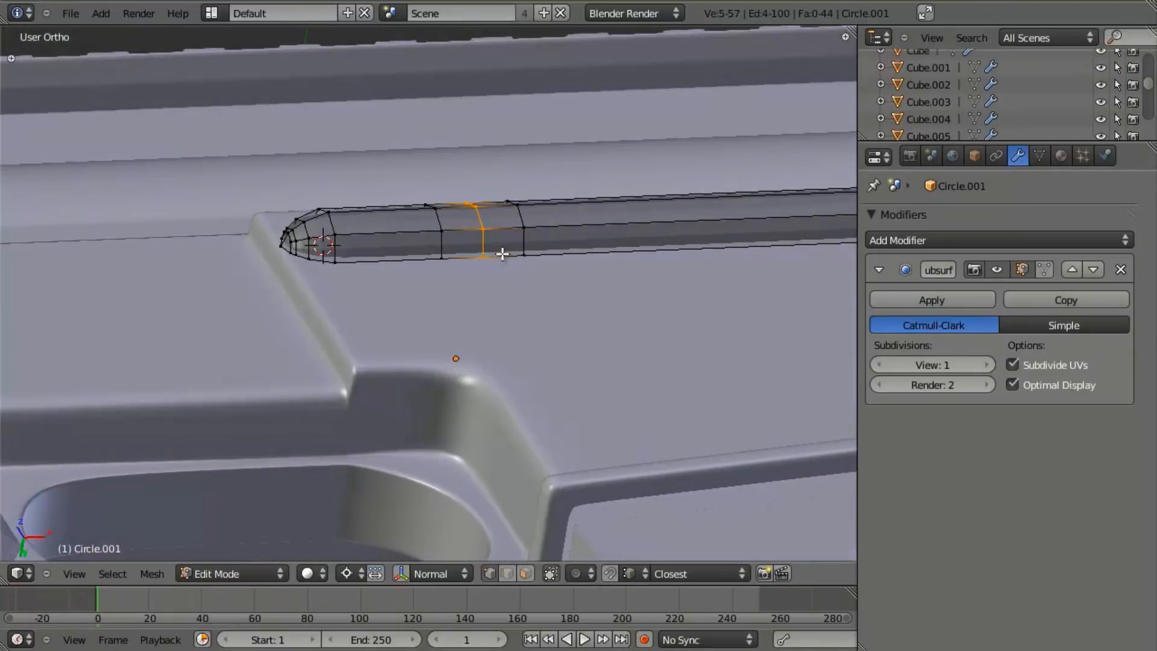
Extrude the ridge's lower-half faces on both sides of the new loop cut and move them about 0.069 downward along Z.
key("KP_1")
key("z")
key("a")
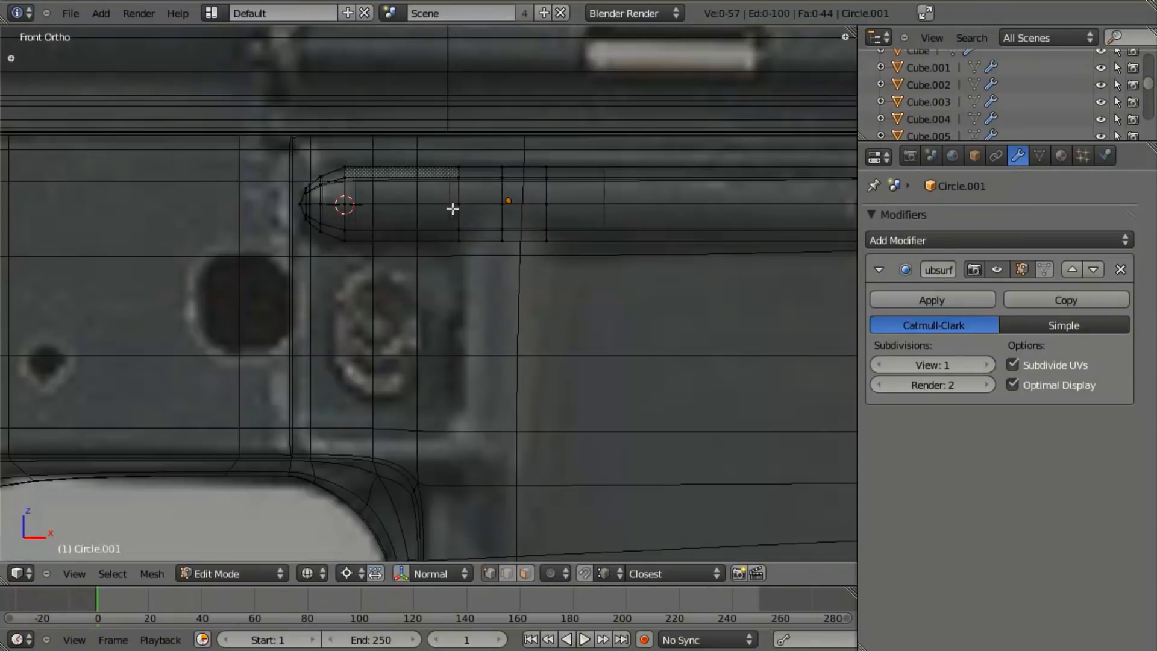
middle_click_drag(488, 258, 424, 302, "shift")
scroll(419, 313, "up", 3)
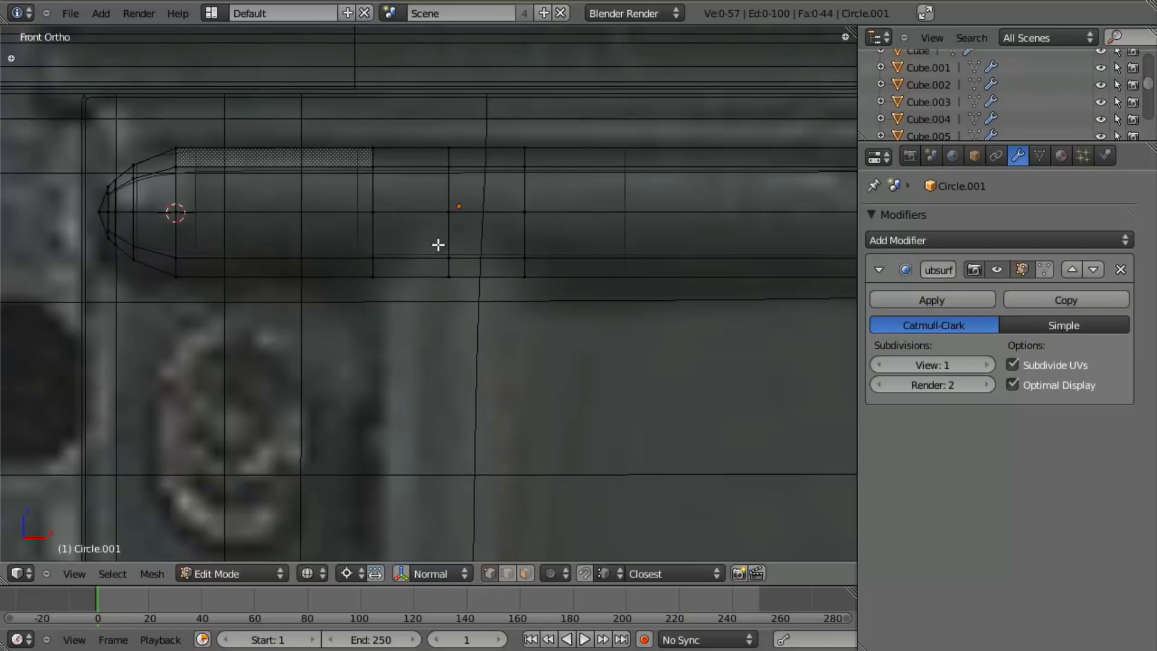
key("b")
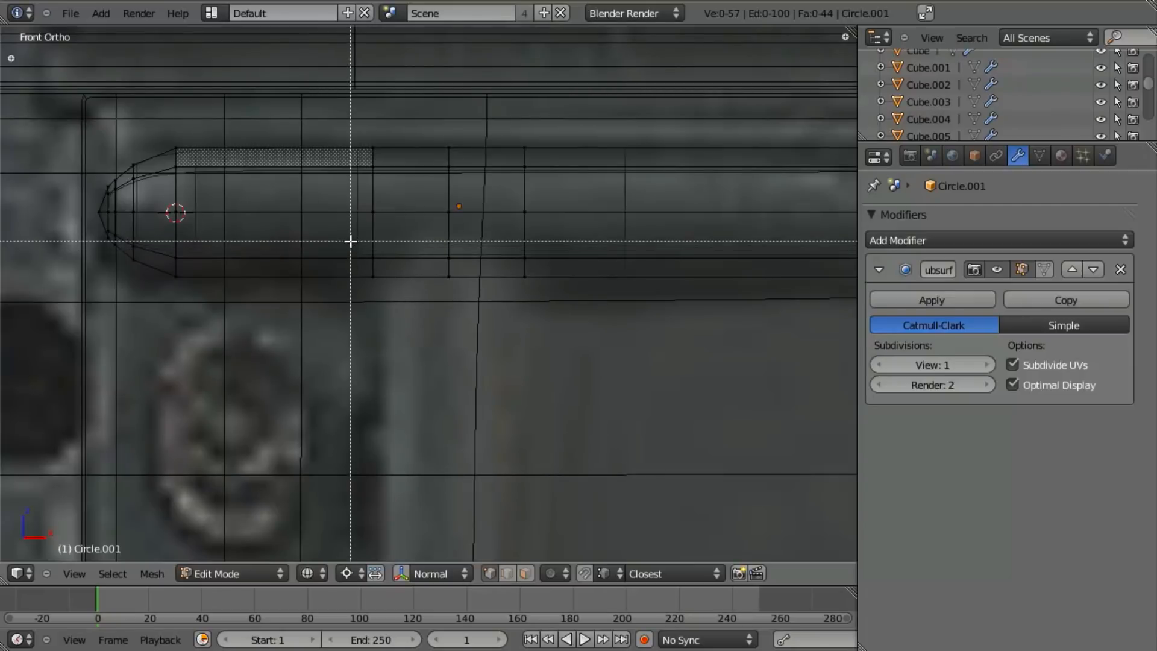
left_click_drag(350, 233, 594, 338)
scroll(560, 349, "down", 4)
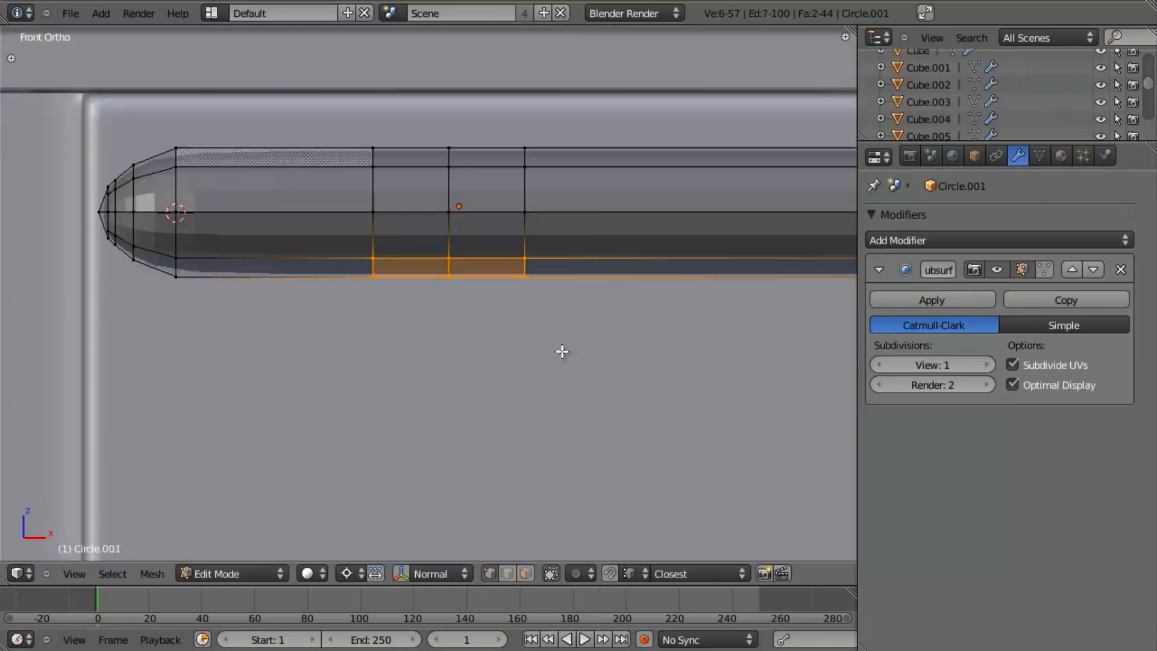
mouse_move(468, 349)
middle_mouse_down()
mouse_move(452, 328)
mouse_move(463, 285)
middle_mouse_up()
key("z")
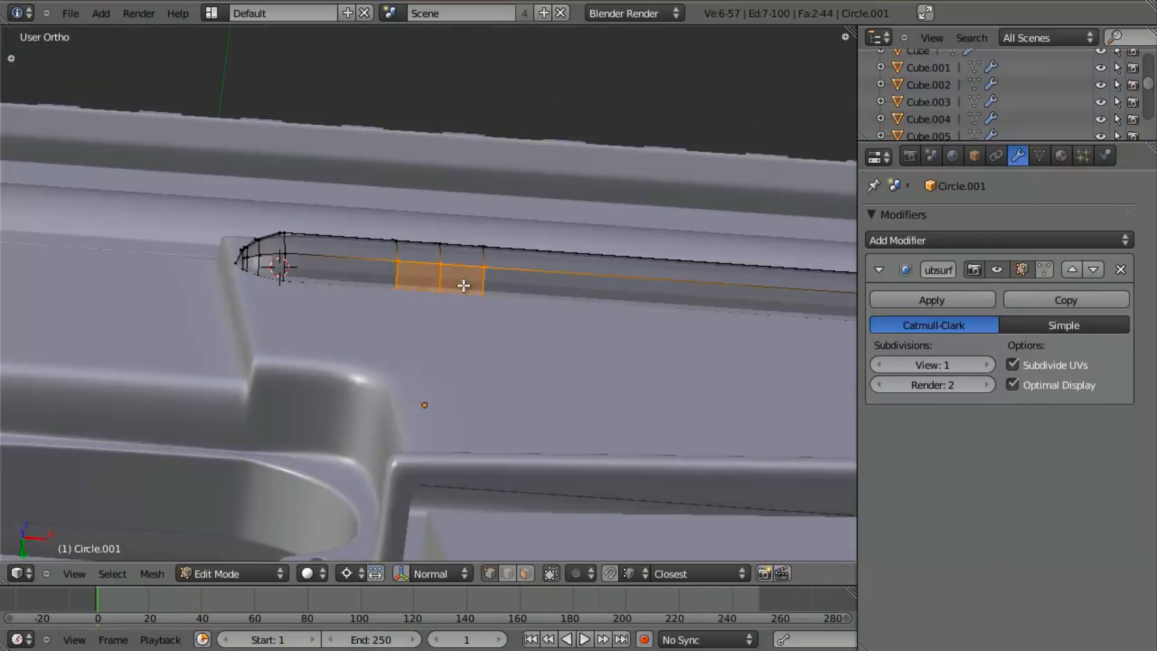
key("KP_1")
key("z")
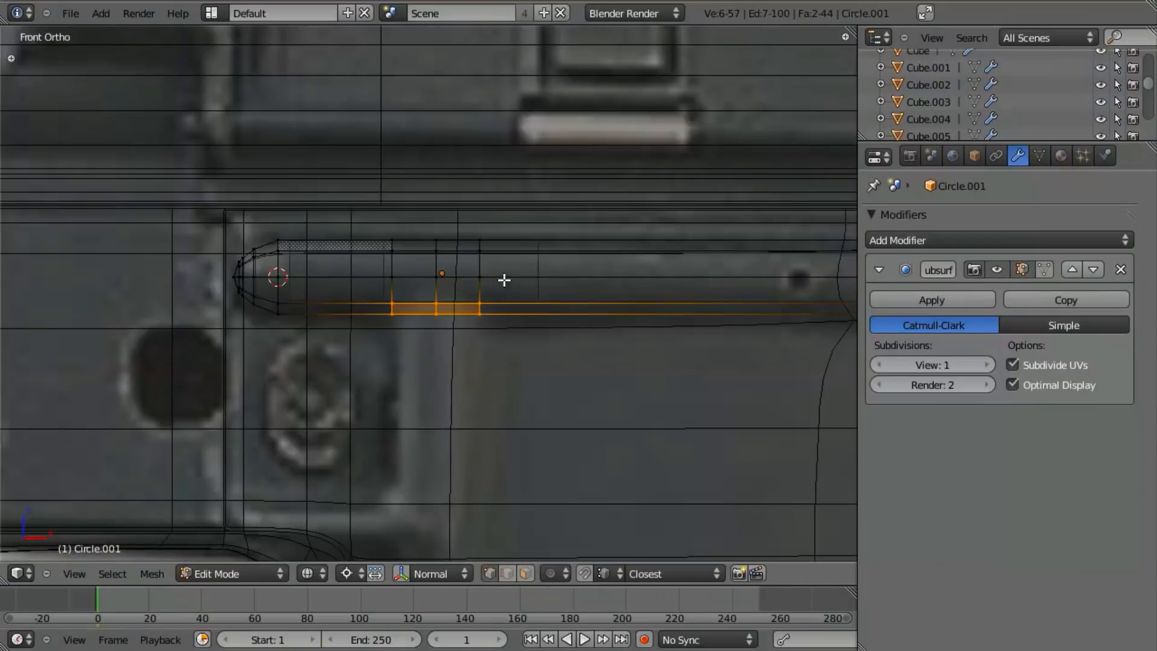
scroll(506, 280, "up", 3)
middle_click_drag(503, 375, 505, 361, "shift")
key("b")
left_click_drag(350, 241, 549, 355)
key("e")
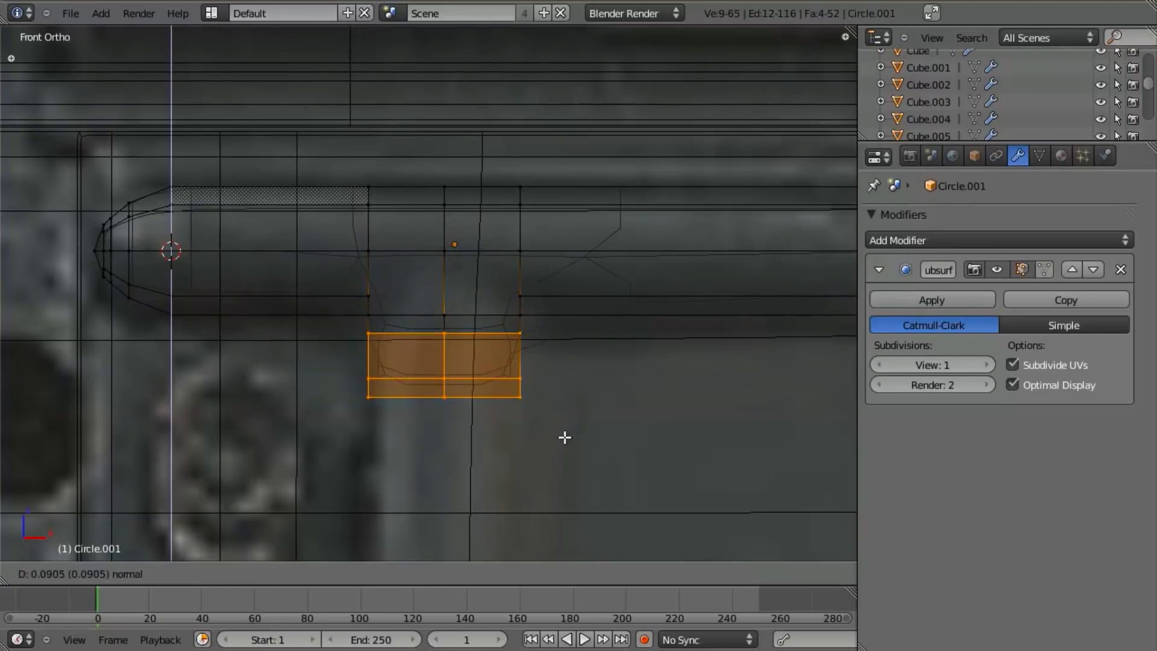
key("Escape")
key("g")
key("z")
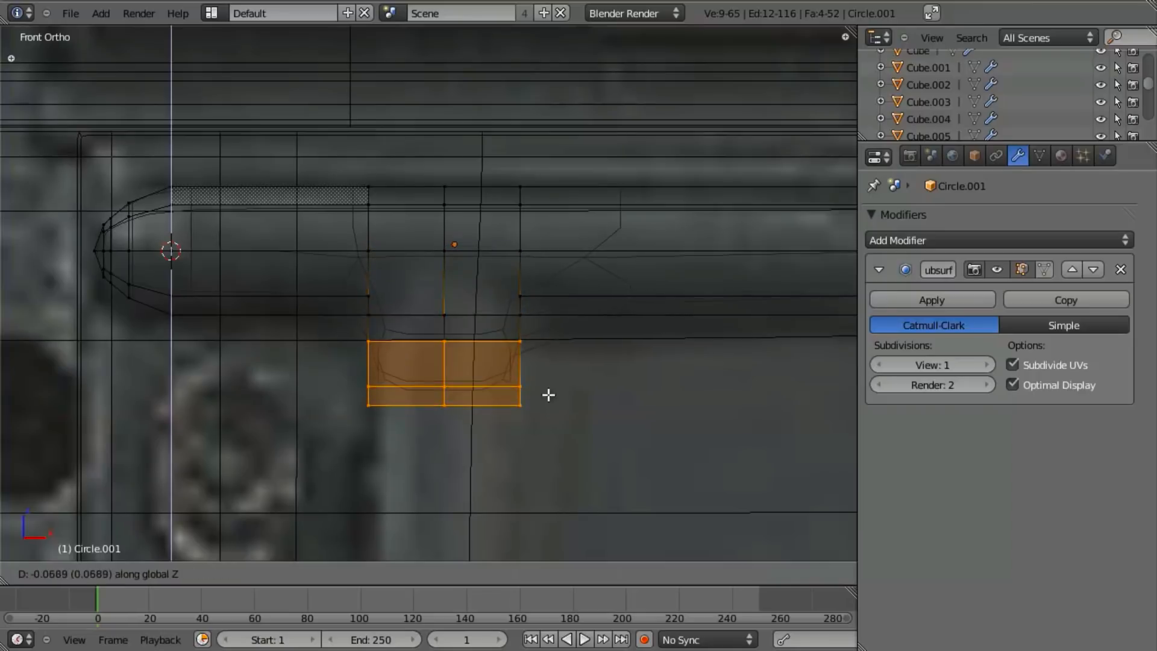
left_click(549, 397)
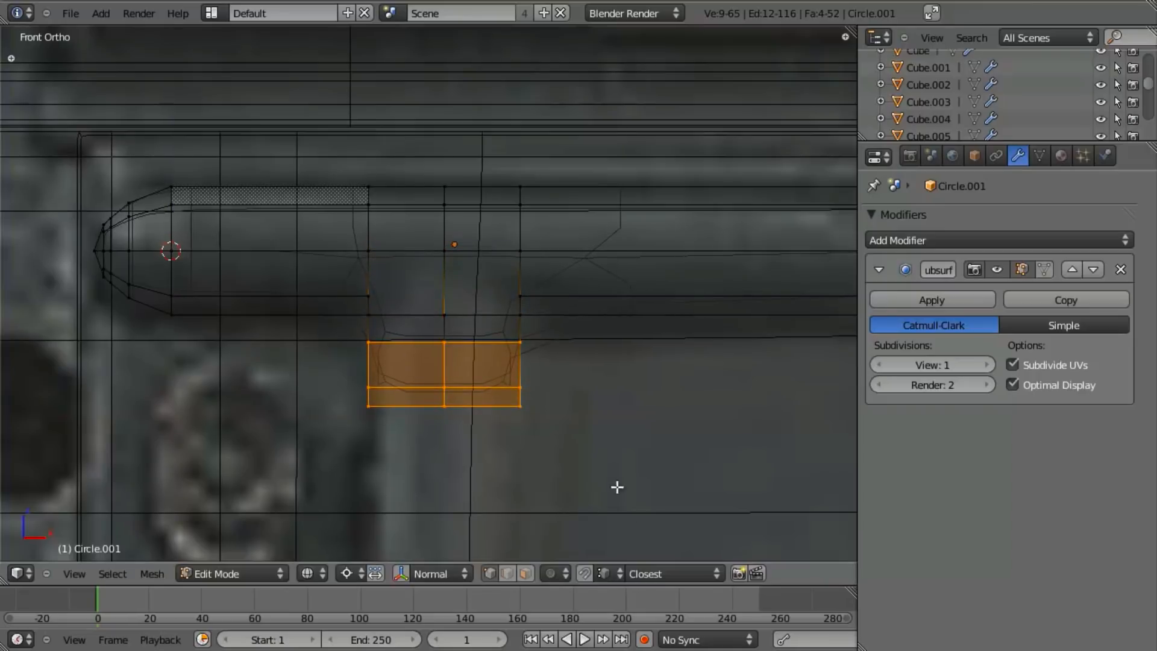
Snap the 3D cursor to the branch's lowest end vertices and flatten the other end vertices to that level by scaling Z to 0.
right_click(530, 409)
key("shift+s")
left_click(549, 464)
key("z")
middle_click_drag(384, 387, 397, 346)
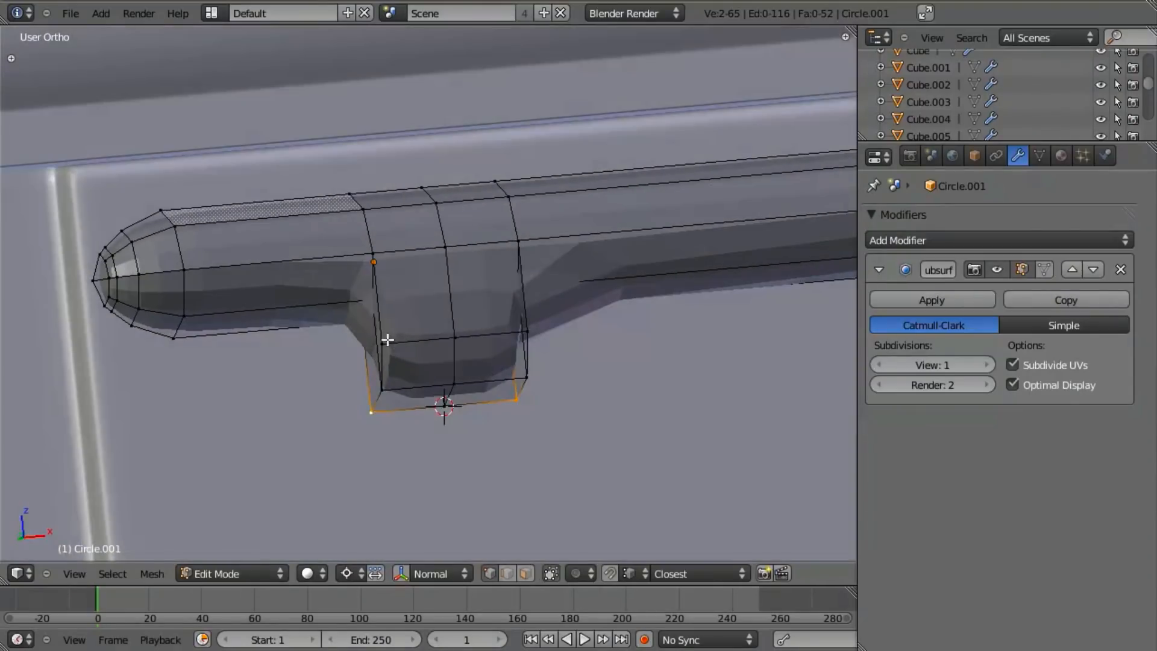
right_click(468, 390, "shift")
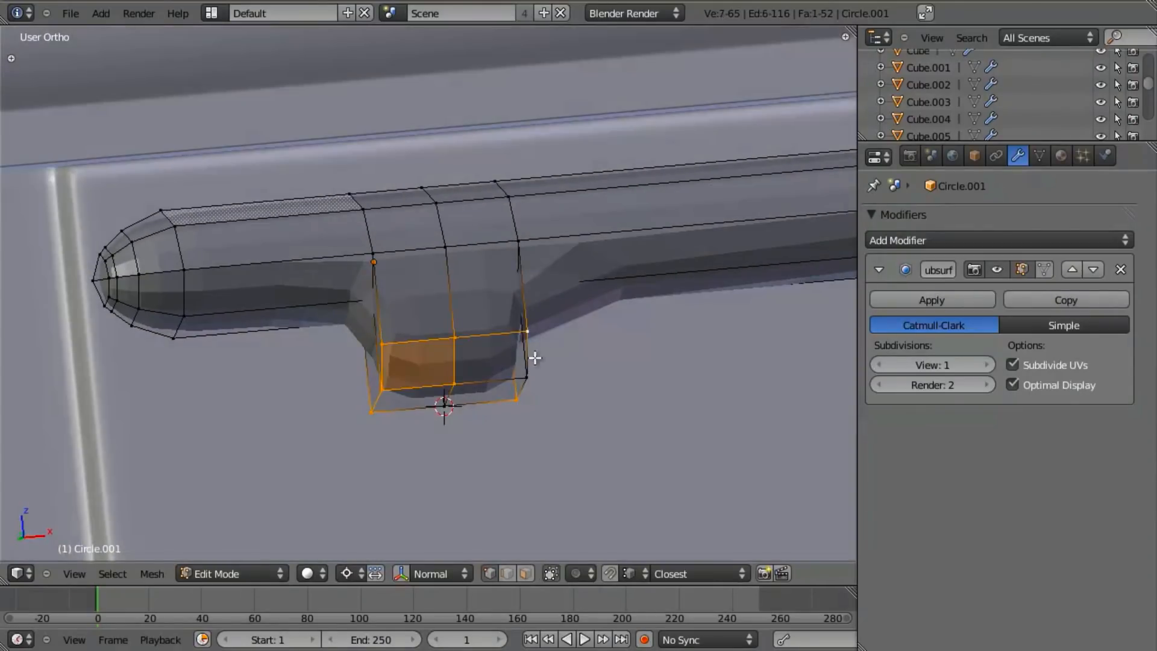
right_click(523, 375, "shift")
key("s")
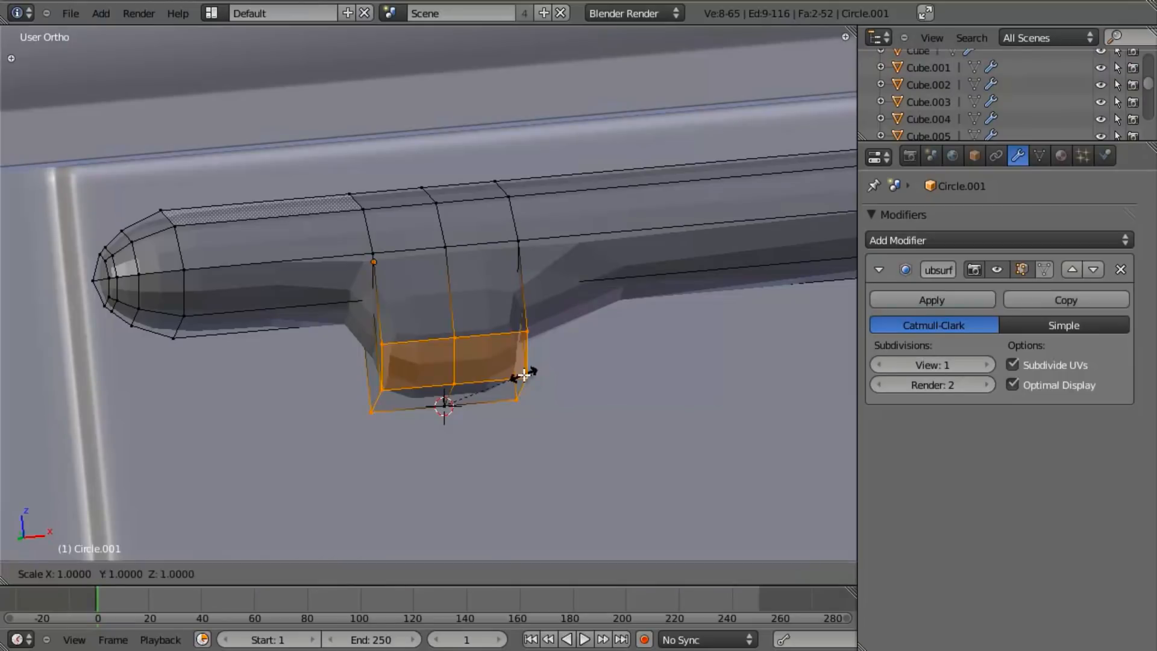
key("z")
key("0")
key("Return")
Try to narrow the branch's outer-face vertices along X, and undo the scaling.
middle_click_drag(417, 321, 407, 386)
right_click(381, 381)
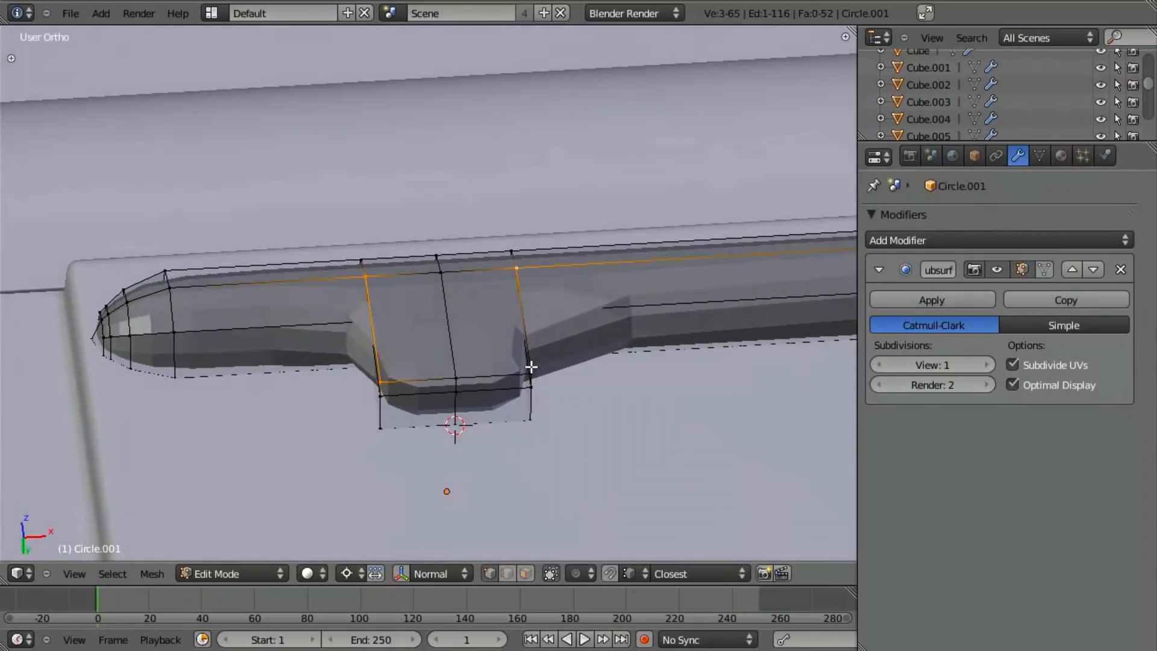
key("s")
key("x")
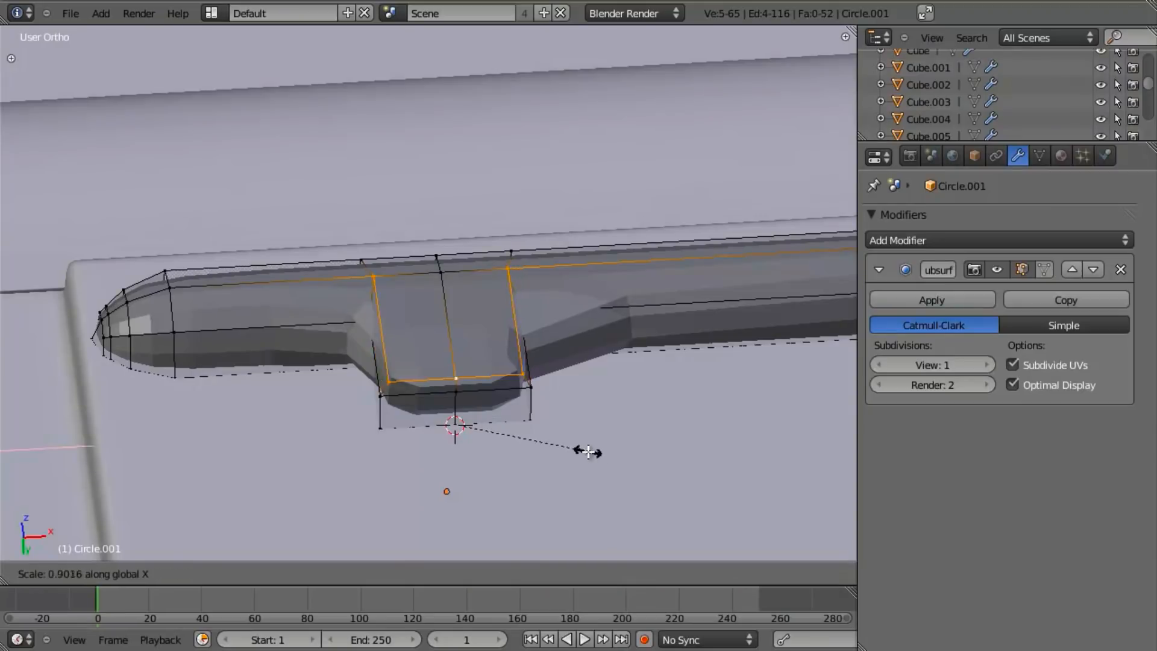
left_click(520, 425)
middle_click_drag(518, 425, 434, 400)
key("ctrl+z")
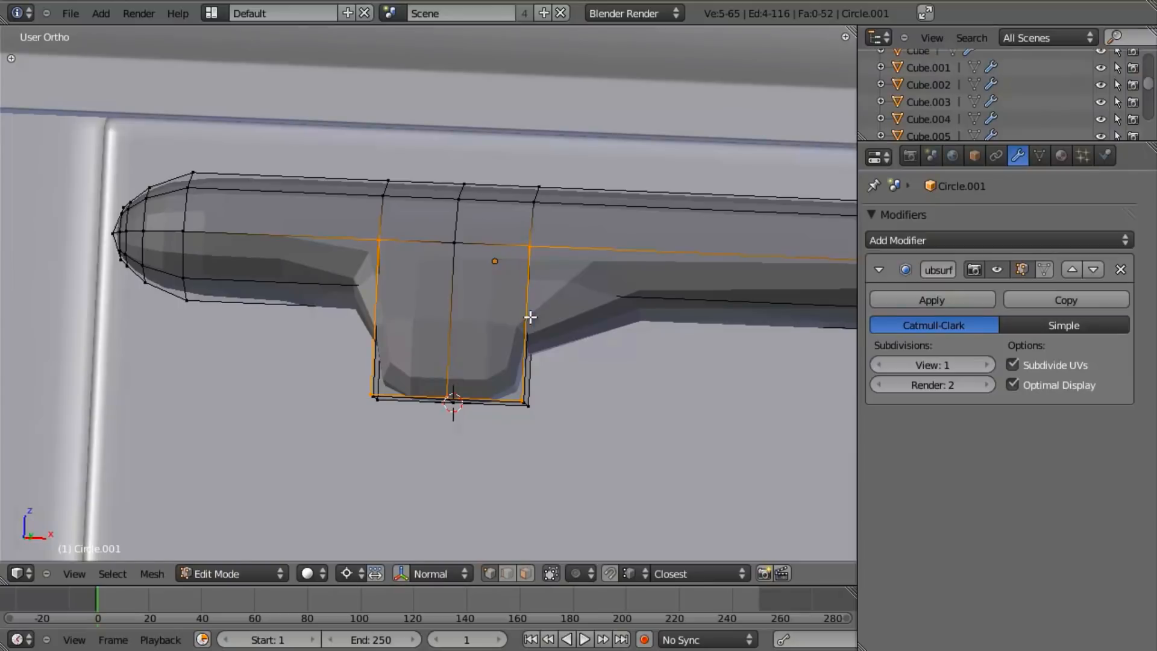
Add a loop cut across the ridge on each side of the branch, sliding both close to the junction.
key("KP_1")
key("z")
key("a")
left_click(326, 233)
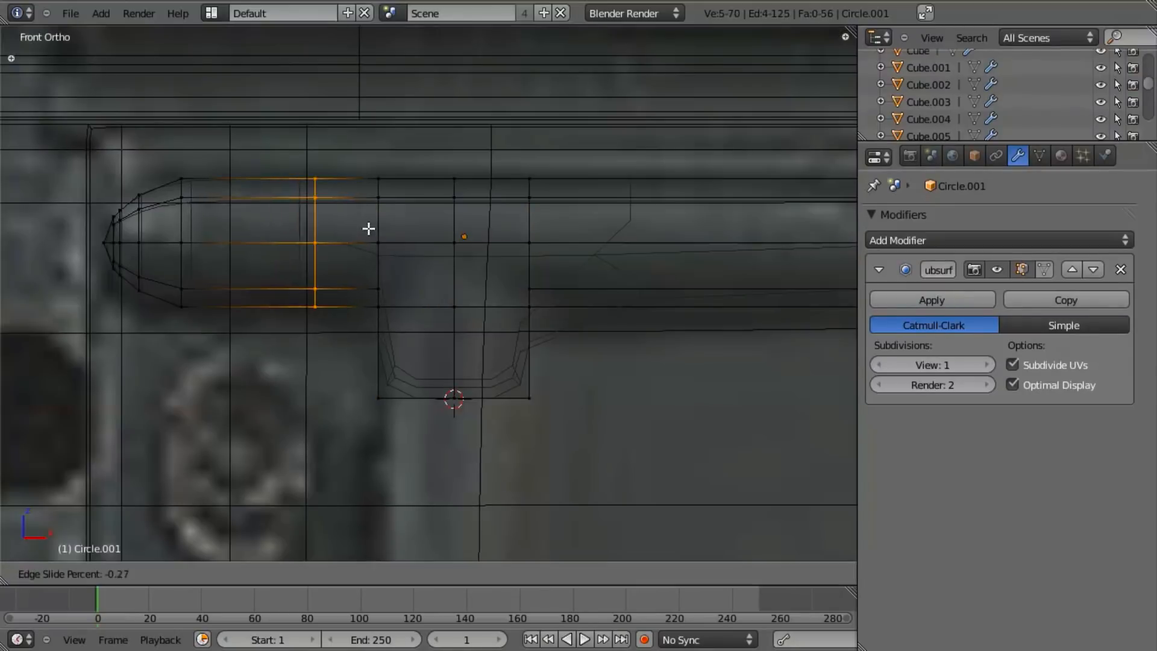
left_click(400, 230)
key("ctrl+r")
left_click(688, 239)
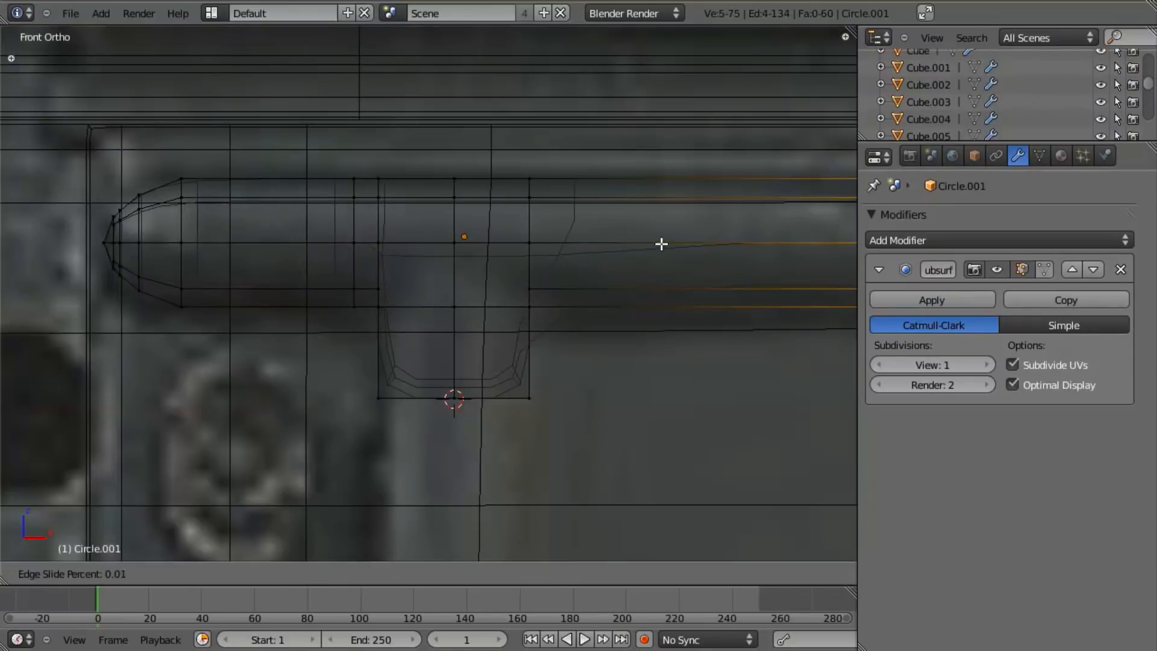
left_click(295, 235)
Scale the branch's outer-face vertices inward along X in two passes so the face becomes clearly narrower than the branch.
key("z")
right_click(382, 242)
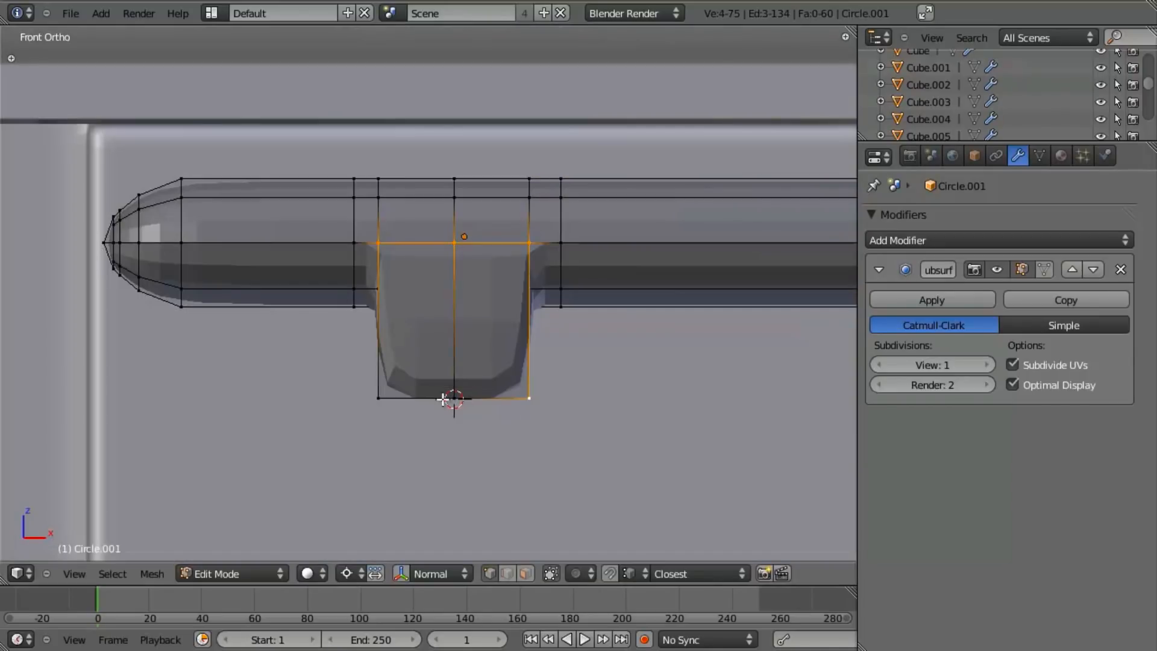
key("s")
key("x")
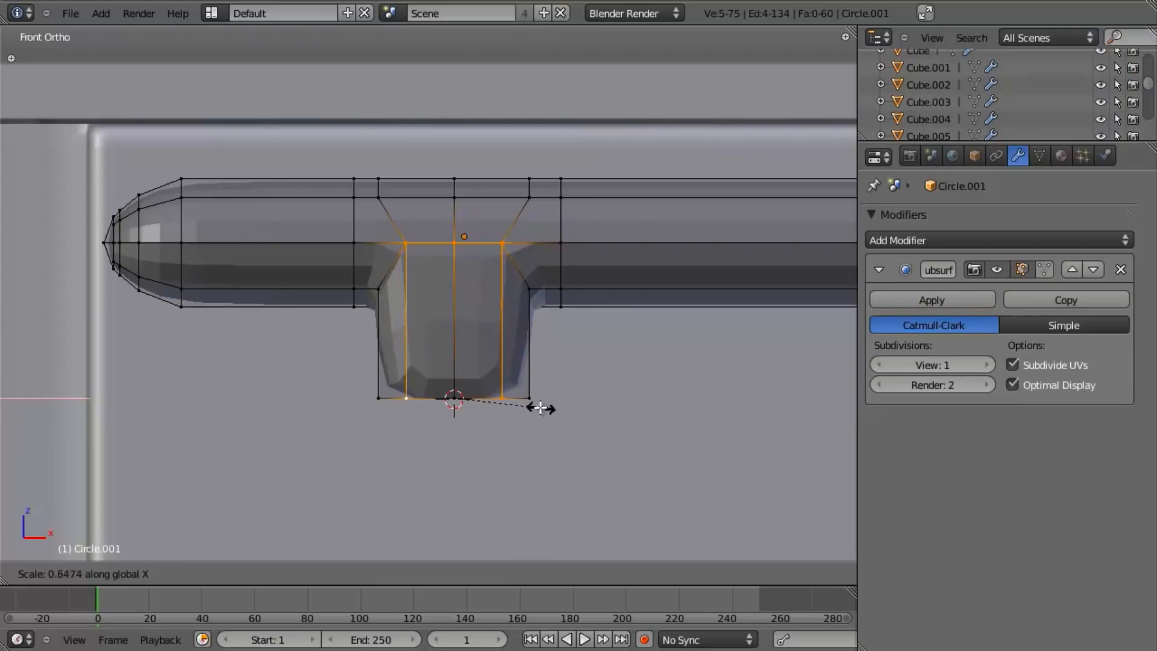
left_click(527, 404)
middle_click_drag(475, 333, 371, 349)
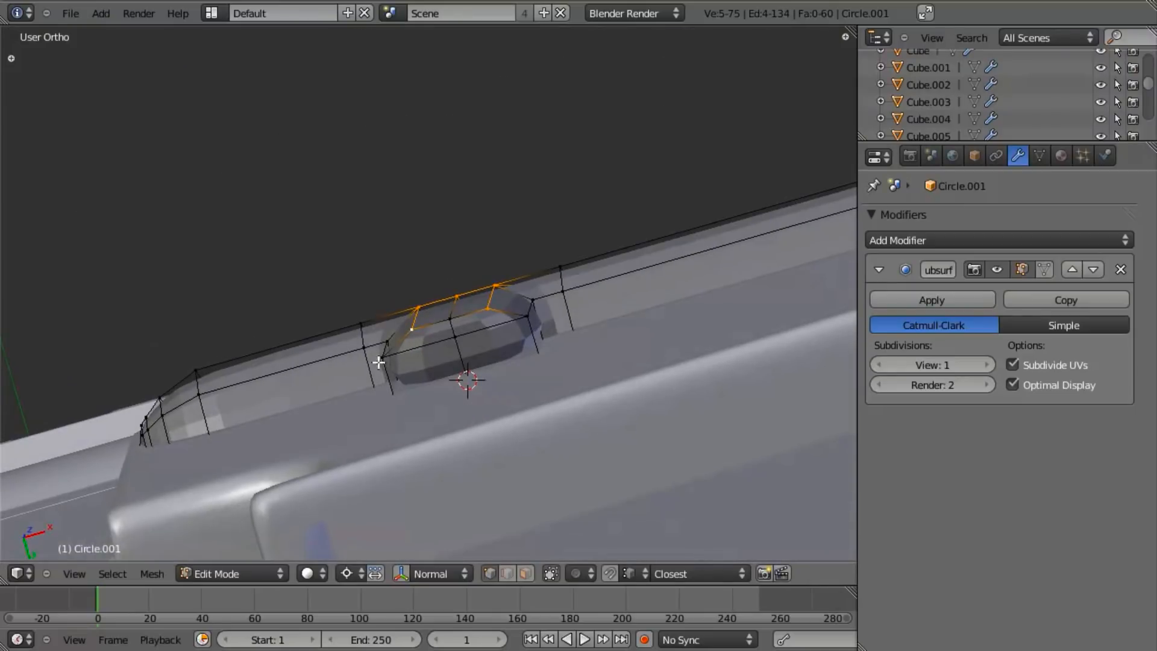
middle_click_drag(463, 345, 535, 322)
key("s")
key("x")
left_click(566, 446)
key("KP_1")
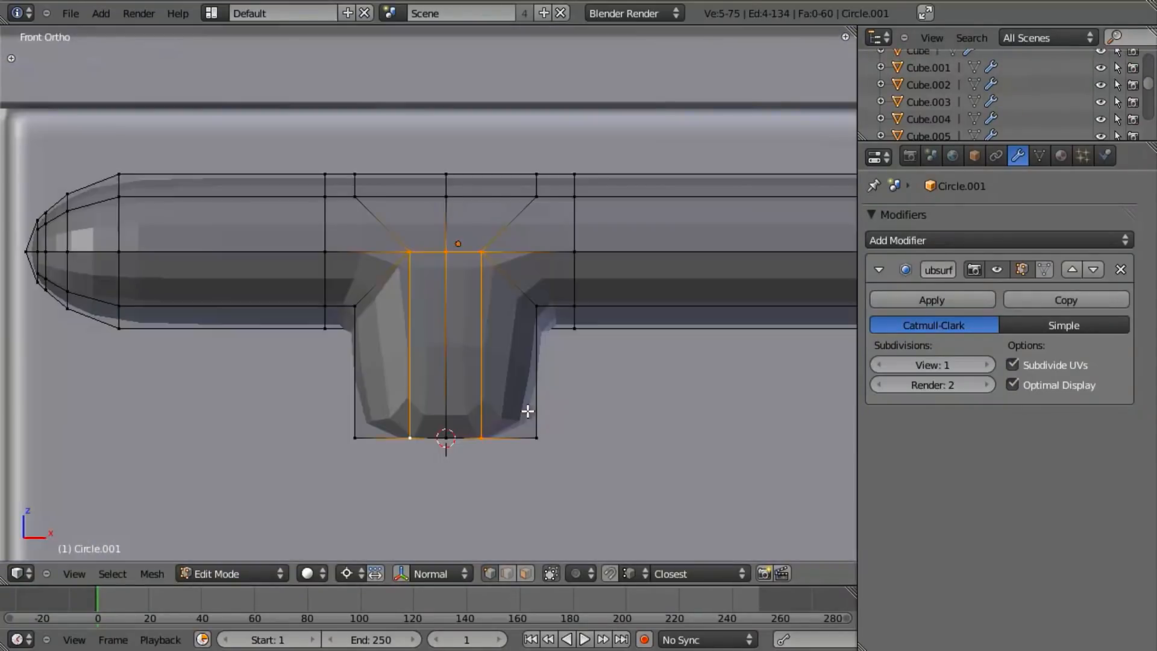
Extrude the branch's bottom vertices down along Z to just above the level of the trigger guard's upper edge.
key("z")
key("a")
key("b")
left_click_drag(321, 374, 668, 475)
scroll(526, 432, "down", 3)
key("e")
key("z")
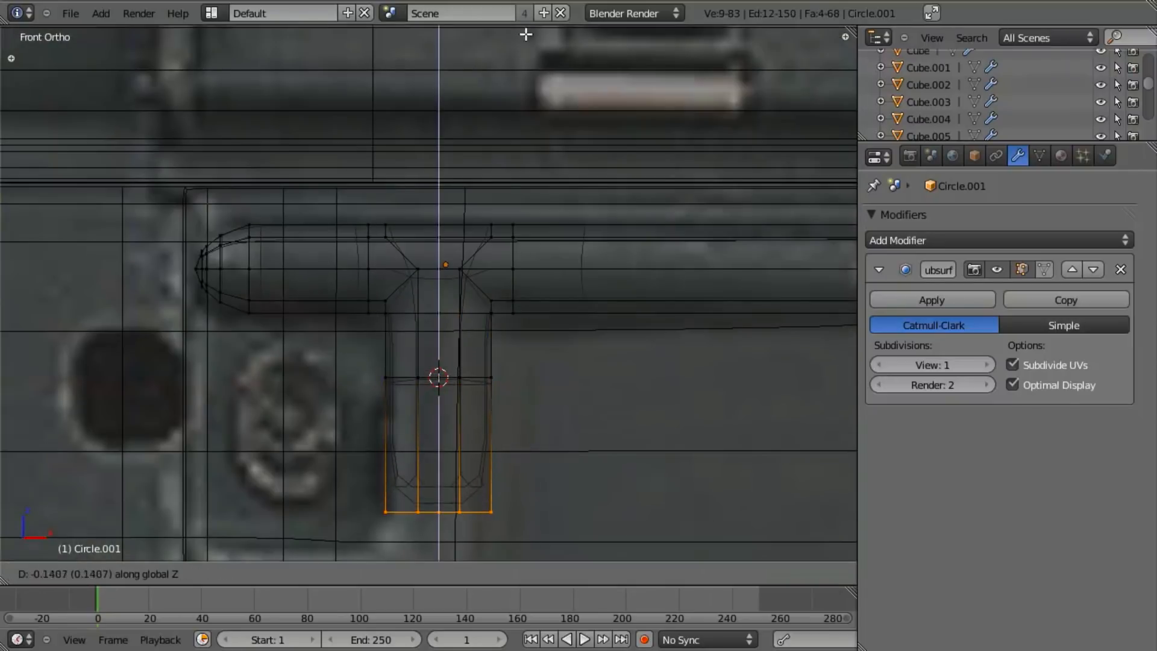
left_click(510, 179)
Delete the stray inner vertices left inside the extruded branch and leave Edit Mode.
middle_click_drag(509, 180, 507, 114, "shift")
key("z")
mouse_move(496, 387)
middle_mouse_down()
mouse_move(418, 294)
mouse_move(416, 241)
middle_mouse_up()
key("z")
right_click(440, 493)
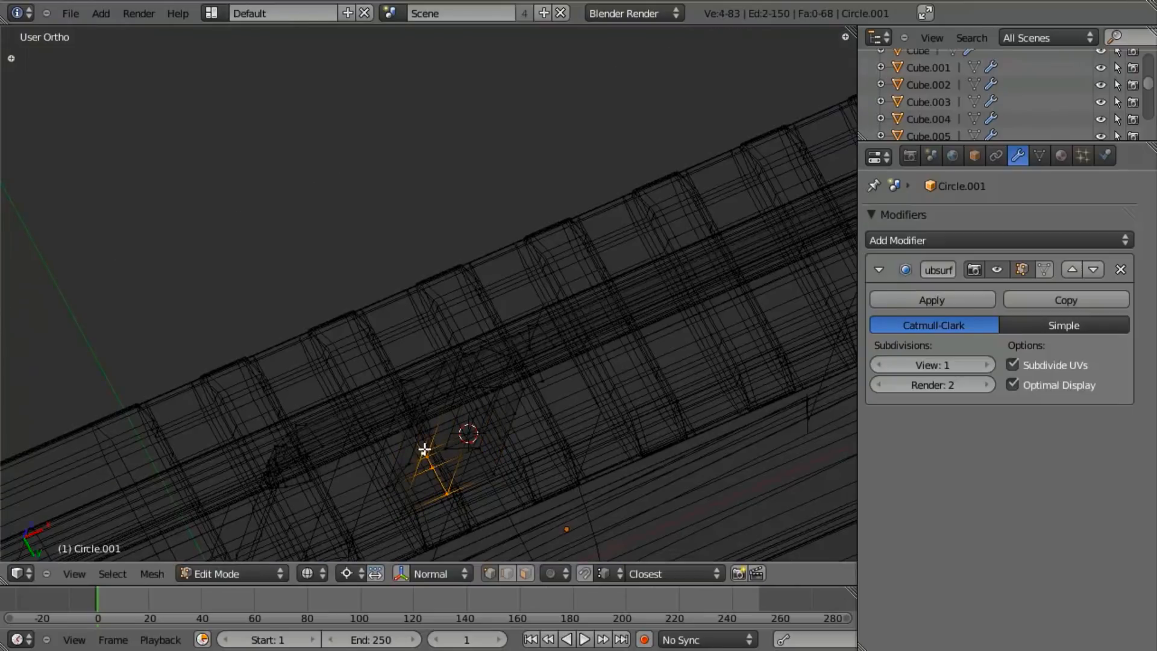
middle_click_drag(500, 386, 431, 467)
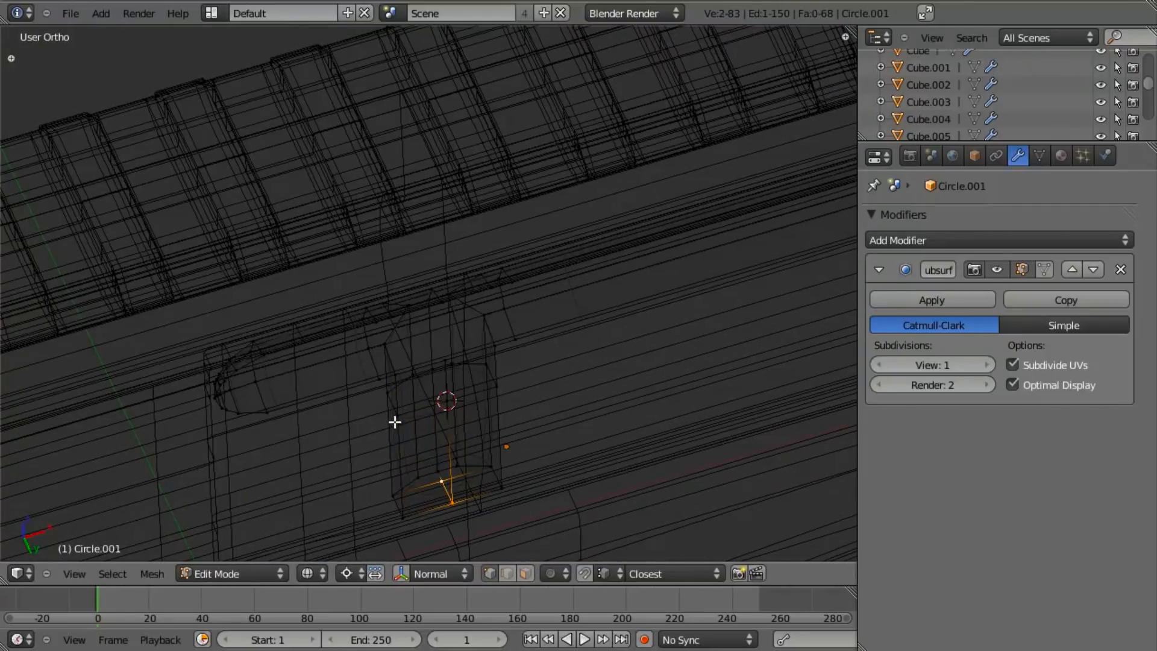
middle_click_drag(461, 350, 519, 416)
key("x")
left_click(519, 416)
mouse_move(530, 457)
middle_mouse_down()
mouse_move(460, 366)
mouse_move(509, 406)
middle_mouse_up()
key("z")
key("Tab")
middle_click_drag(472, 328, 483, 446)
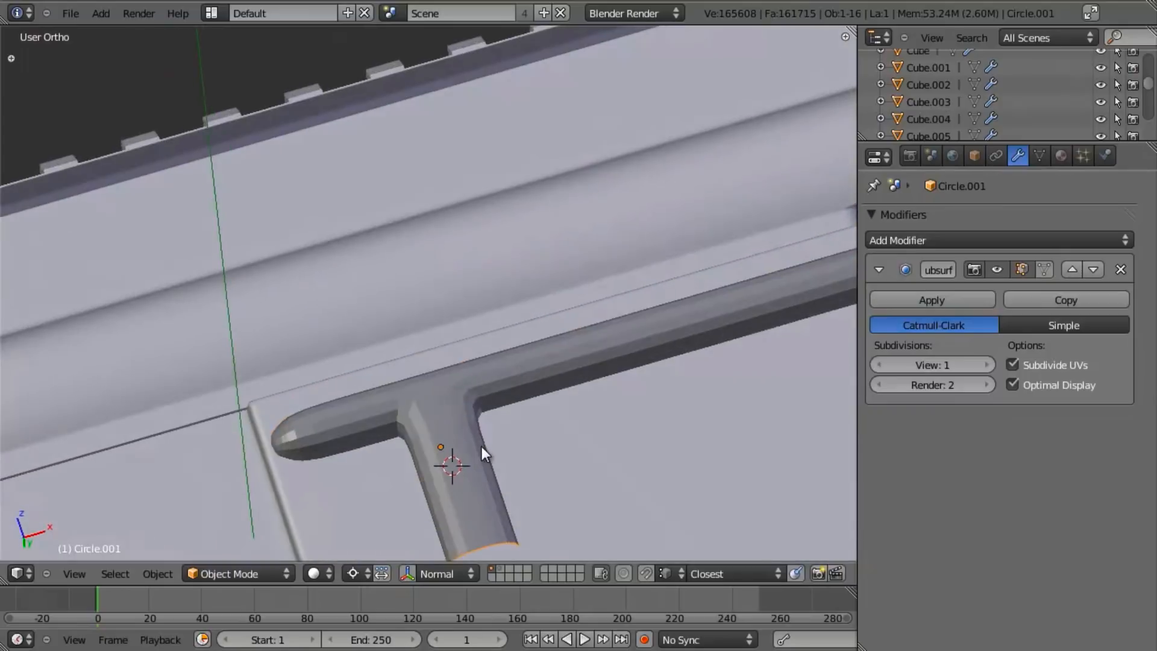
Scale the entire downward branch, excluding the ridge's upper vertices, to about 0.86 along X and leave Edit Mode.
key("KP_1")
key("Tab")
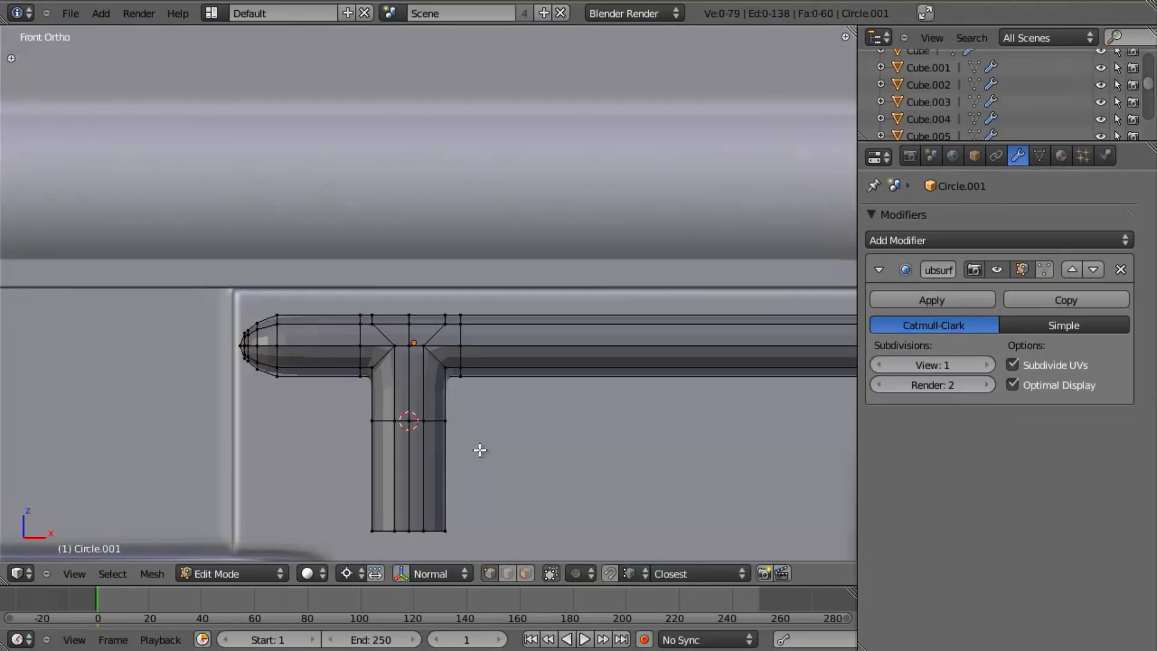
key("z")
scroll(482, 392, "up", 2)
middle_click_drag(341, 408, 406, 269, "shift")
key("b")
left_click_drag(328, 210, 611, 557)
key("b")
left_click_drag(367, 79, 540, 230)
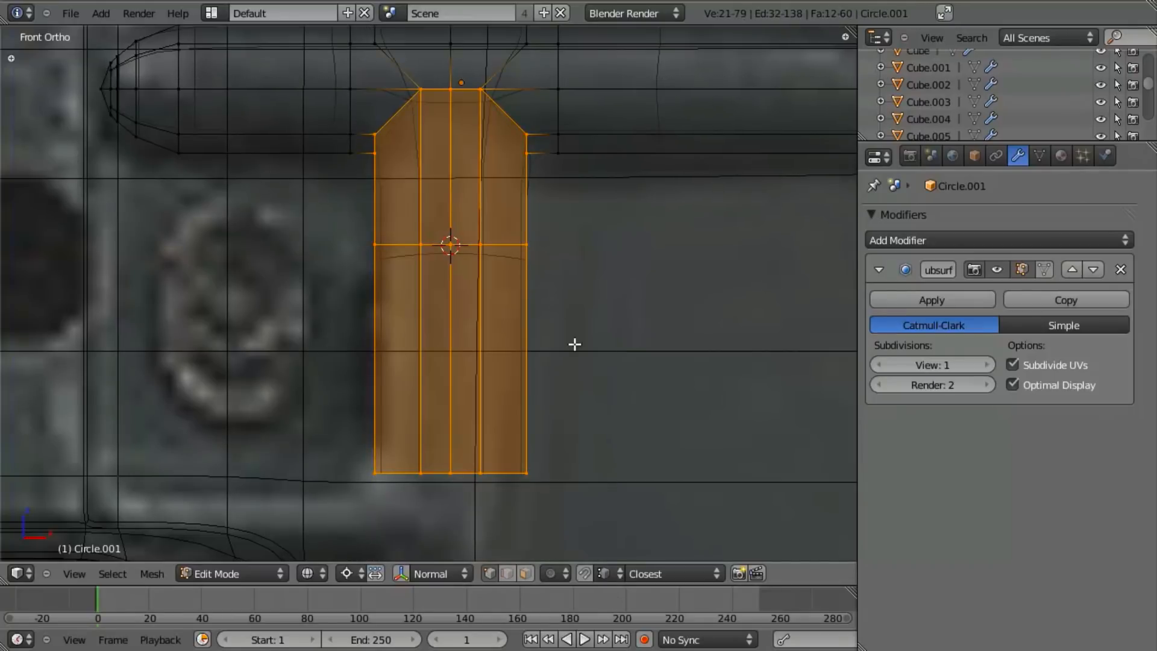
key("s")
key("x")
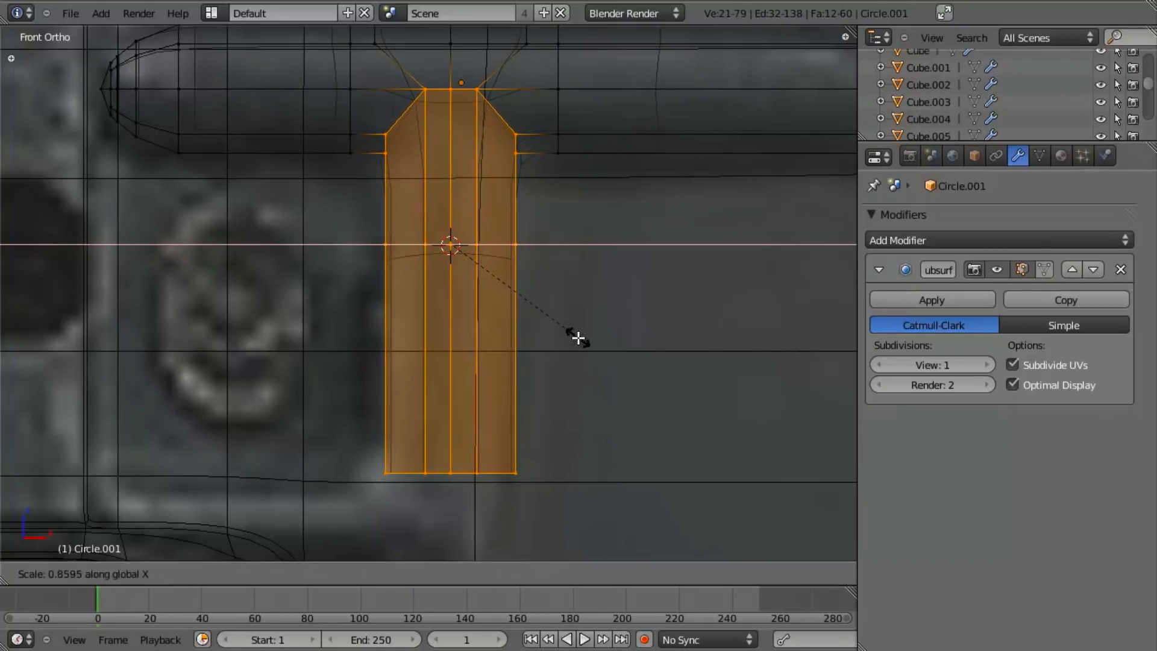
left_click(577, 339)
key("z")
scroll(543, 397, "down", 3)
mouse_move(527, 429)
middle_mouse_down()
mouse_move(428, 381)
mouse_move(467, 280)
mouse_move(468, 414)
middle_mouse_up()
key("Tab")
Extrude the branch's bottom edge vertices a short distance further down along Z, to about the trigger guard opening's upper edge.
scroll(467, 410, "down", 3)
middle_click_drag(457, 322, 464, 400)
key("KP_1")
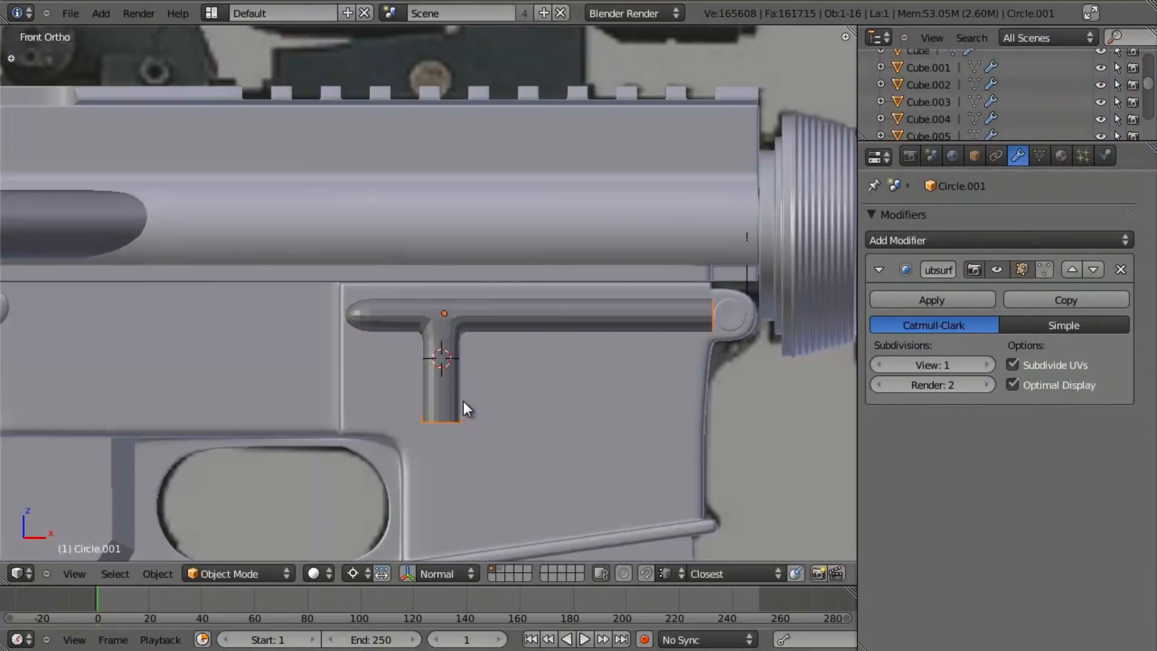
scroll(465, 401, "up", 3)
key("Tab")
middle_click_drag(461, 526, 478, 305, "shift")
key("z")
scroll(477, 306, "up", 2)
key("a")
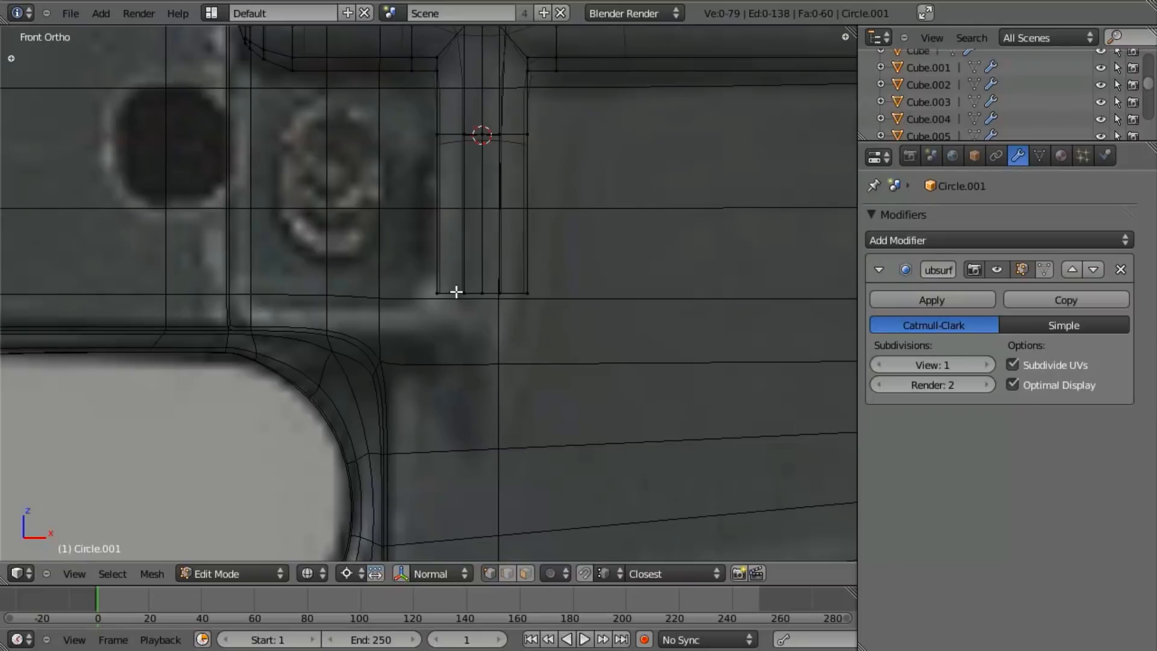
key("b")
left_click_drag(413, 266, 538, 312)
left_click(542, 384)
key("g")
key("z")
left_click(529, 384)
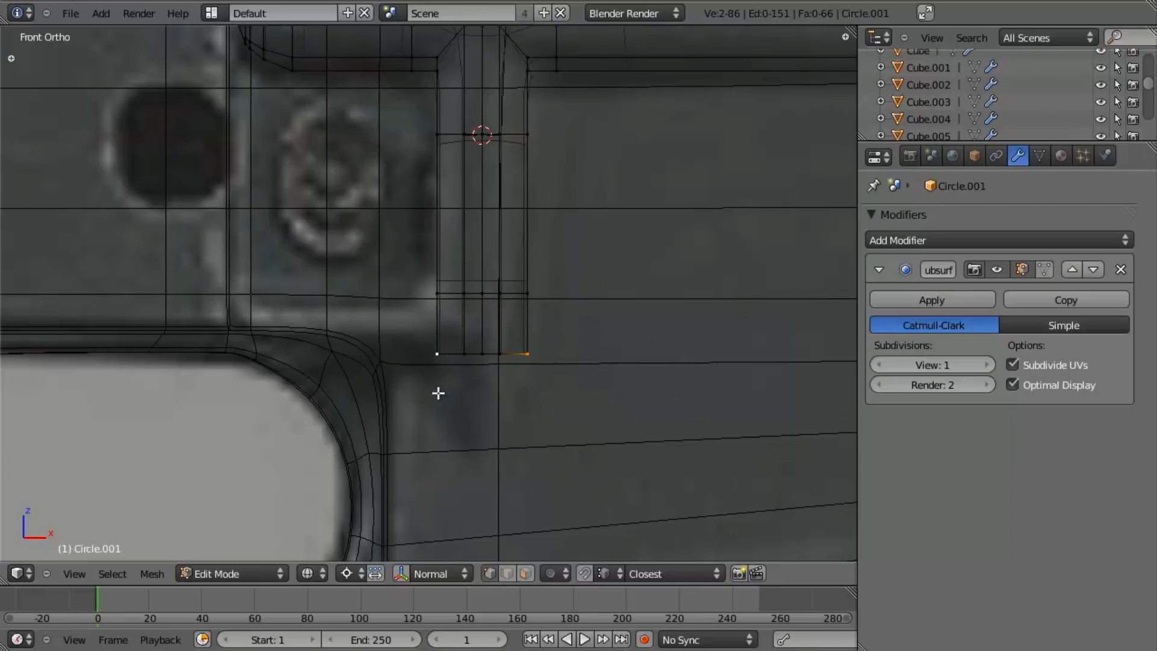
Snap the 3D cursor to the midpoint between the two outer side vertices at the branch's lower end.
middle_click_drag(436, 353, 471, 354)
right_click(526, 359, "shift")
key("z")
mouse_move(445, 413)
middle_mouse_down()
mouse_move(538, 383)
mouse_move(481, 365)
middle_mouse_up()
key("shift+s")
left_click(536, 384)
Select the vertex lines along both sides of the branch and scale them slightly inward along X to round its profile.
right_click(325, 191)
right_click(364, 232)
right_click(364, 233, "shift")
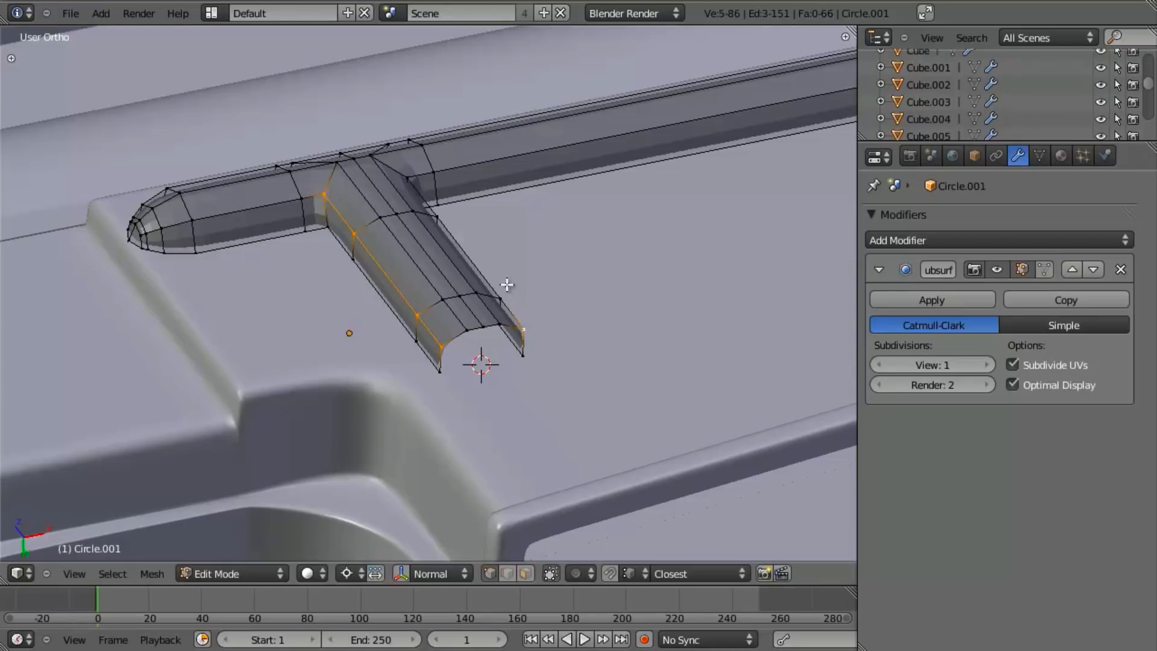
right_click(412, 173, "shift")
key("s")
key("x")
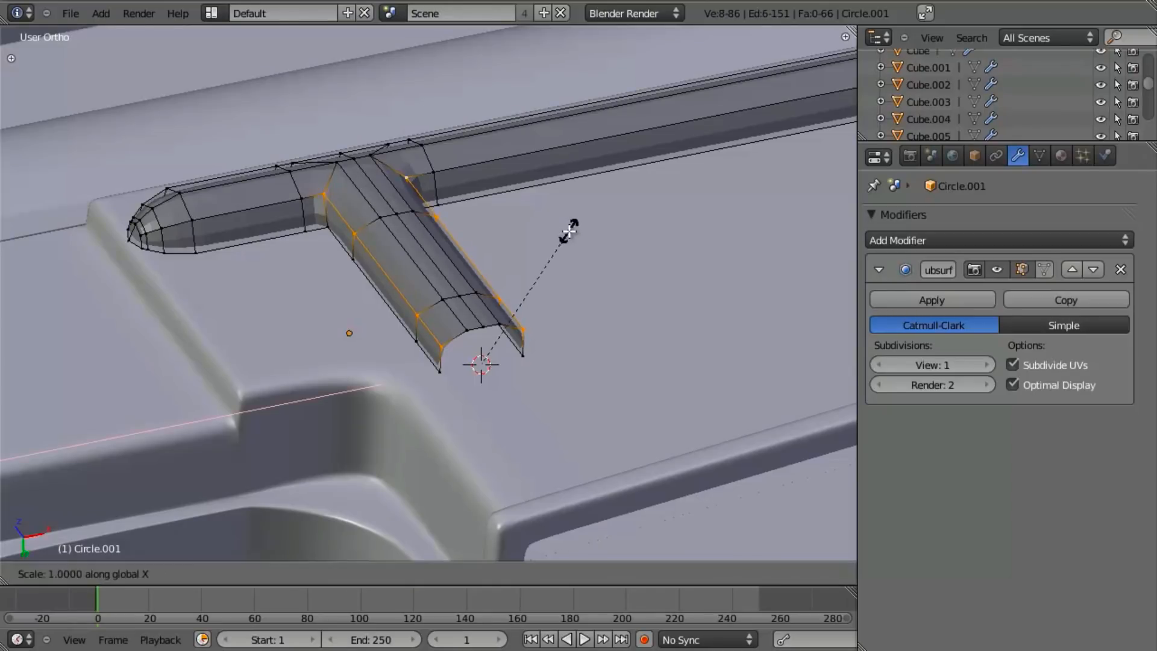
left_click(548, 260)
key("Tab")
middle_click_drag(531, 349, 347, 312)
key("Tab")
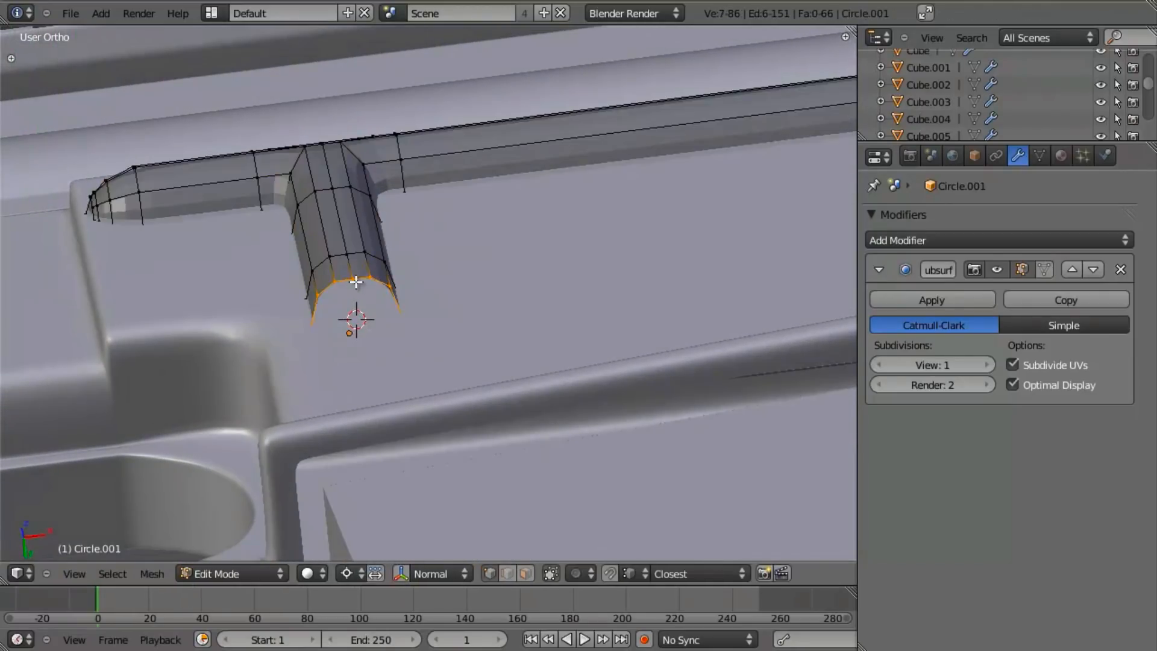
Delete the centre edge loop running down the middle of the branch.
key("KP_7")
middle_click_drag(355, 224, 370, 320, "shift")
key("KP_1")
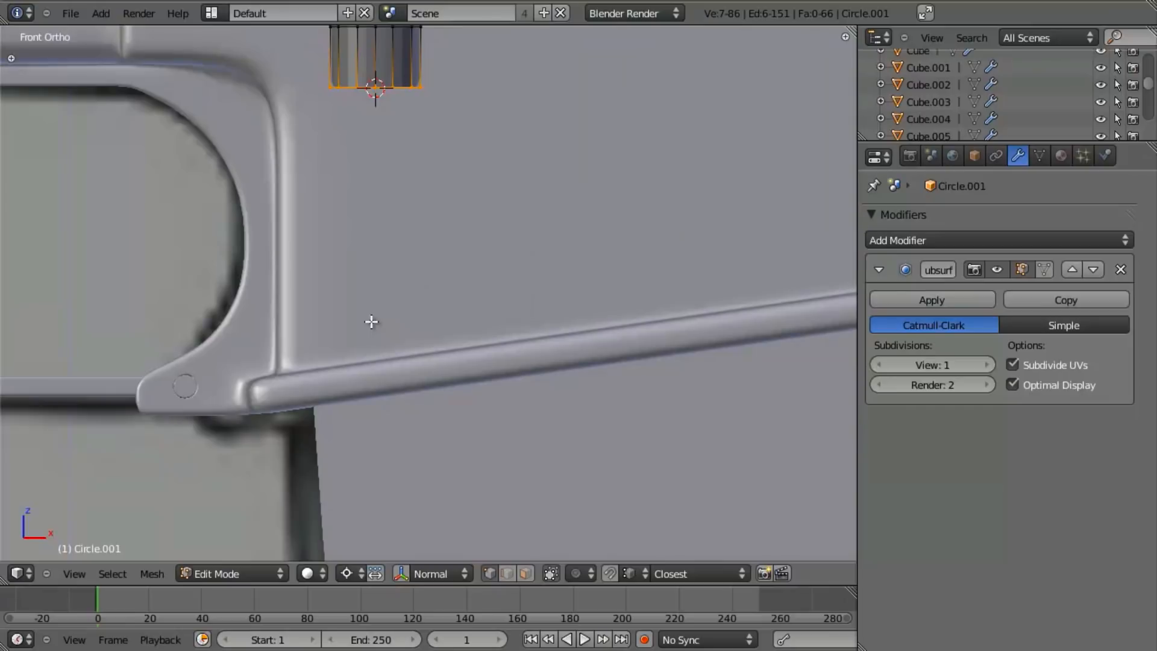
middle_click_drag(323, 62, 377, 359, "shift")
middle_click_drag(455, 342, 418, 213, "shift")
scroll(422, 223, "up", 3)
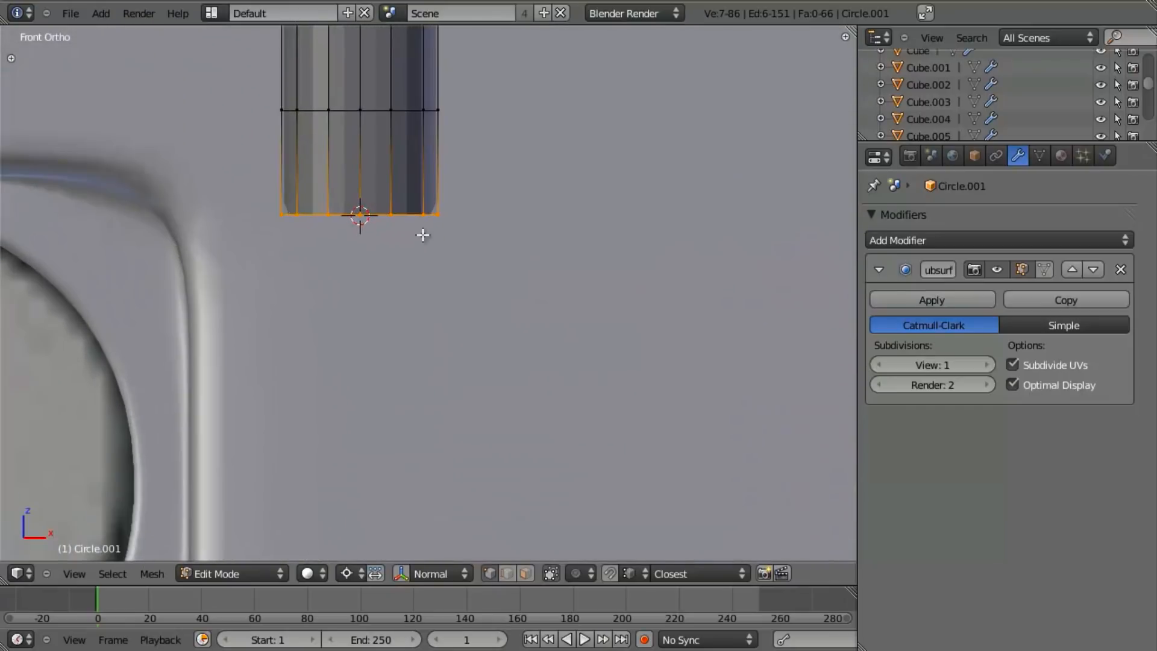
scroll(355, 181, "down", 4)
middle_click_drag(461, 276, 439, 305, "shift")
key("x")
left_click(479, 428)
key("a")
key("Tab")
key("Tab")
Extrude the branch's end vertices down along Z, scale them inward, and adjust their height to form a taper.
scroll(432, 346, "up", 2)
scroll(444, 336, "up", 2)
key("z")
key("b")
left_click_drag(300, 309, 555, 354)
key("e")
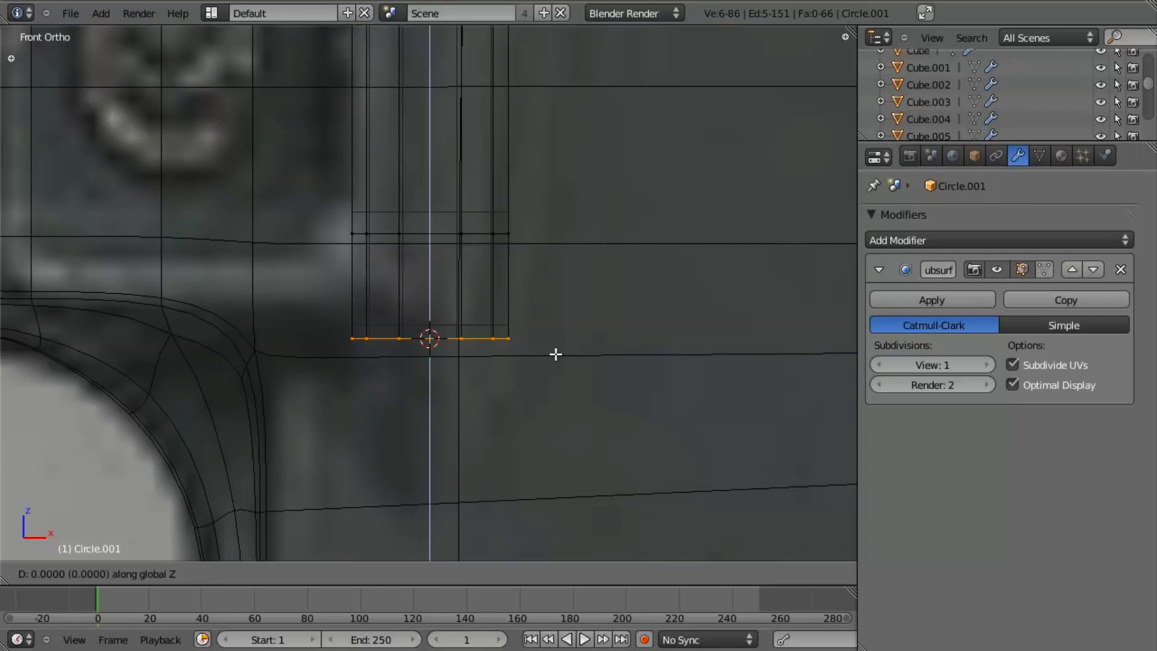
left_click(563, 476)
key("s")
left_click(517, 419)
key("g")
key("z")
left_click(520, 393)
Extrude the tapered end down again, scale it smaller, and move it about 0.01 down along Z.
key("e")
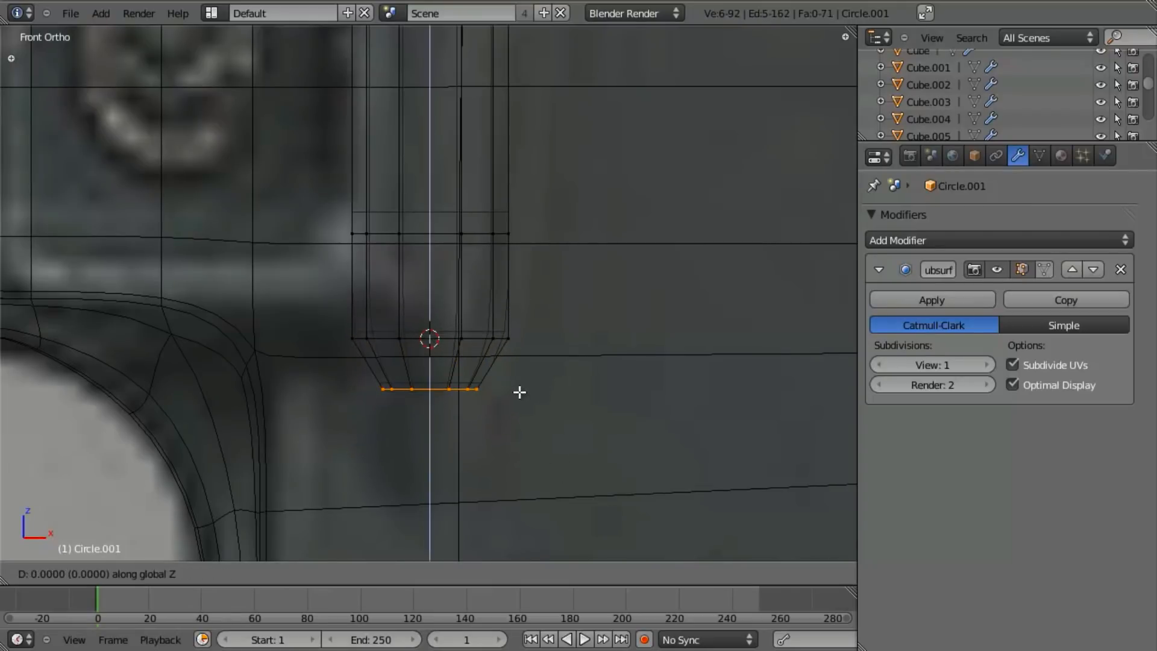
left_click(523, 455)
key("s")
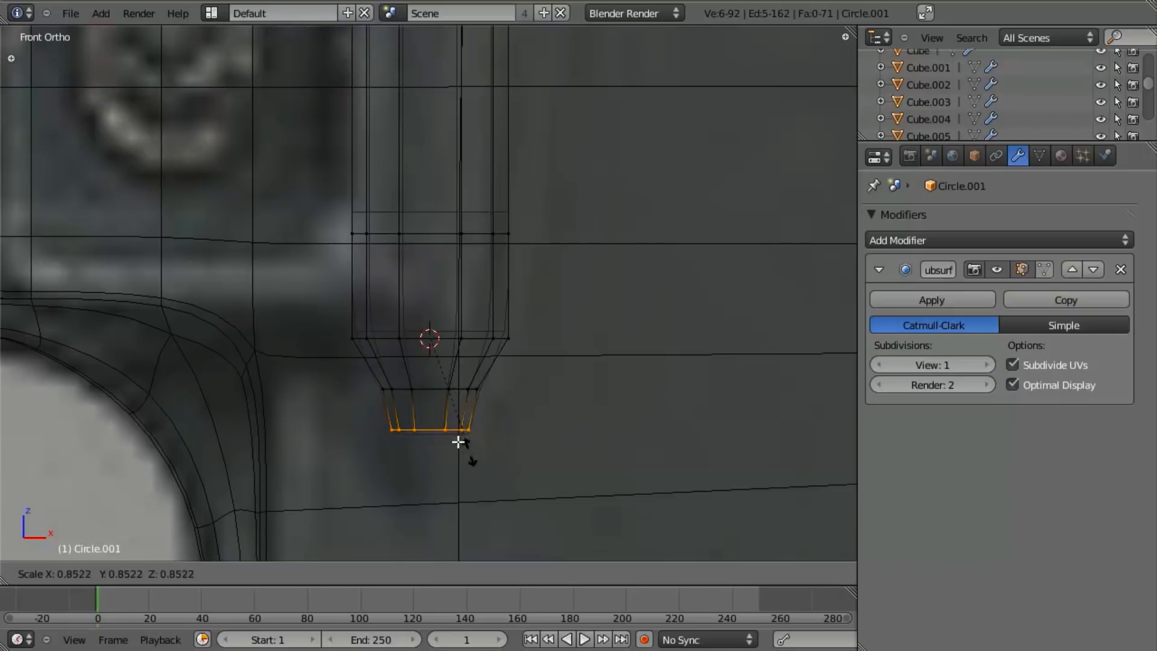
left_click(450, 431)
key("g")
key("z")
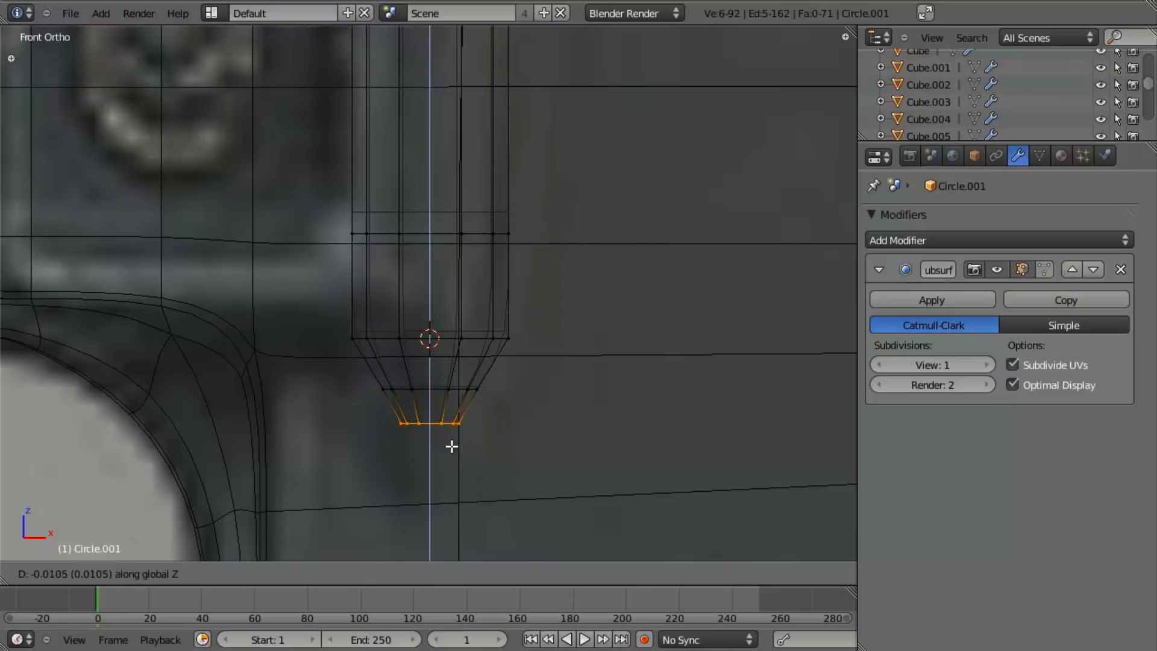
left_click(453, 450)
Extrude the corner vertex of the open tip twice along X, lining the new vertices up with the two middle tip vertices.
middle_click_drag(433, 476, 426, 250)
scroll(434, 452, "up", 4)
scroll(428, 360, "up", 2)
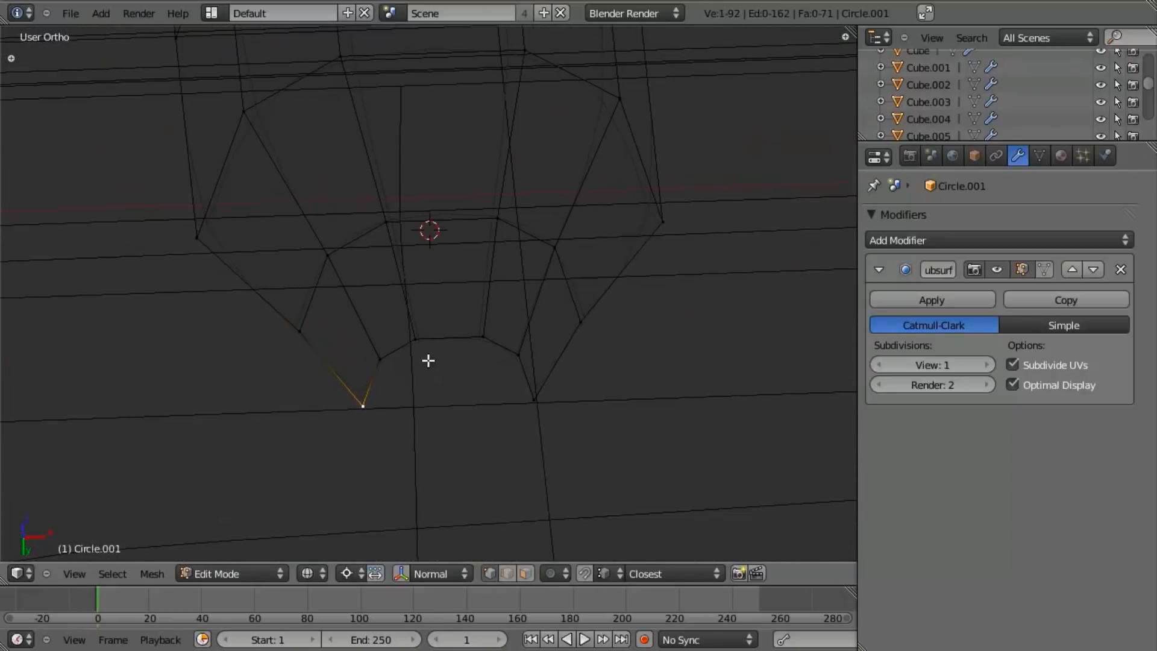
key("e")
key("x")
left_click(423, 336)
key("e")
key("x")
left_click(486, 335)
Fill the remaining faces that close the branch's lower tip and leave Edit Mode.
key("f")
right_click_drag(484, 345, 475, 382)
right_click(472, 395)
right_click(468, 398, "shift")
key("f")
key("a")
scroll(452, 377, "down", 3)
key("z")
key("Tab")
middle_click_drag(457, 283, 475, 310)
scroll(464, 316, "down", 6)
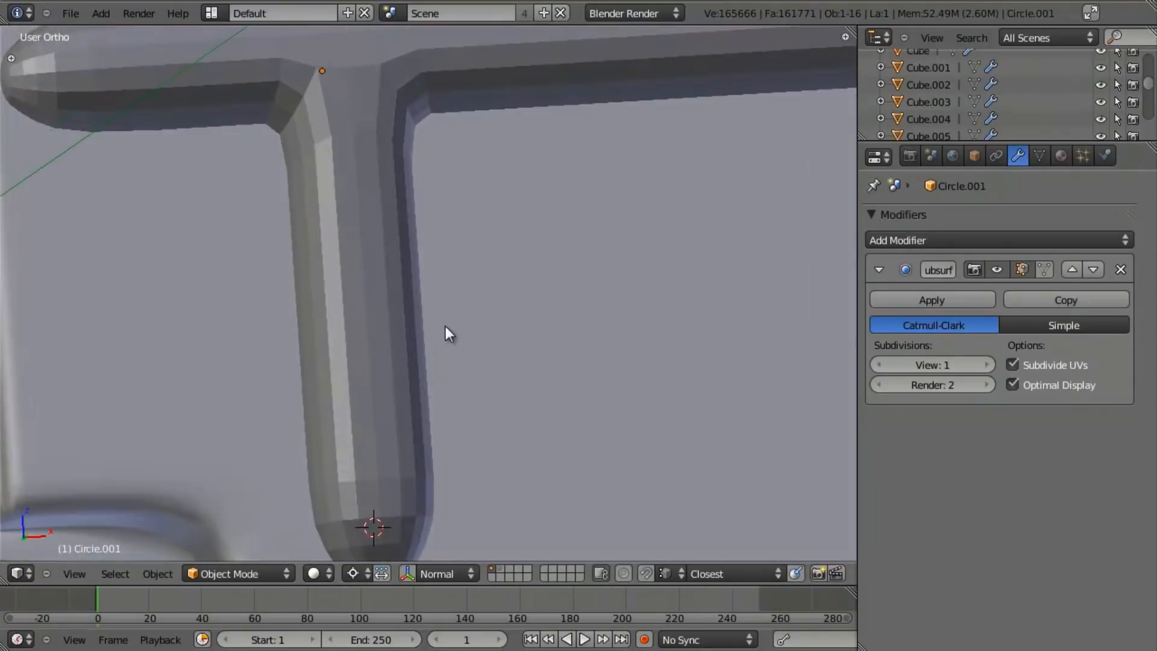
Apply smooth shading to the whole T-shaped ridge mesh and return to Object Mode.
key("Tab")
key("a")
key("w")
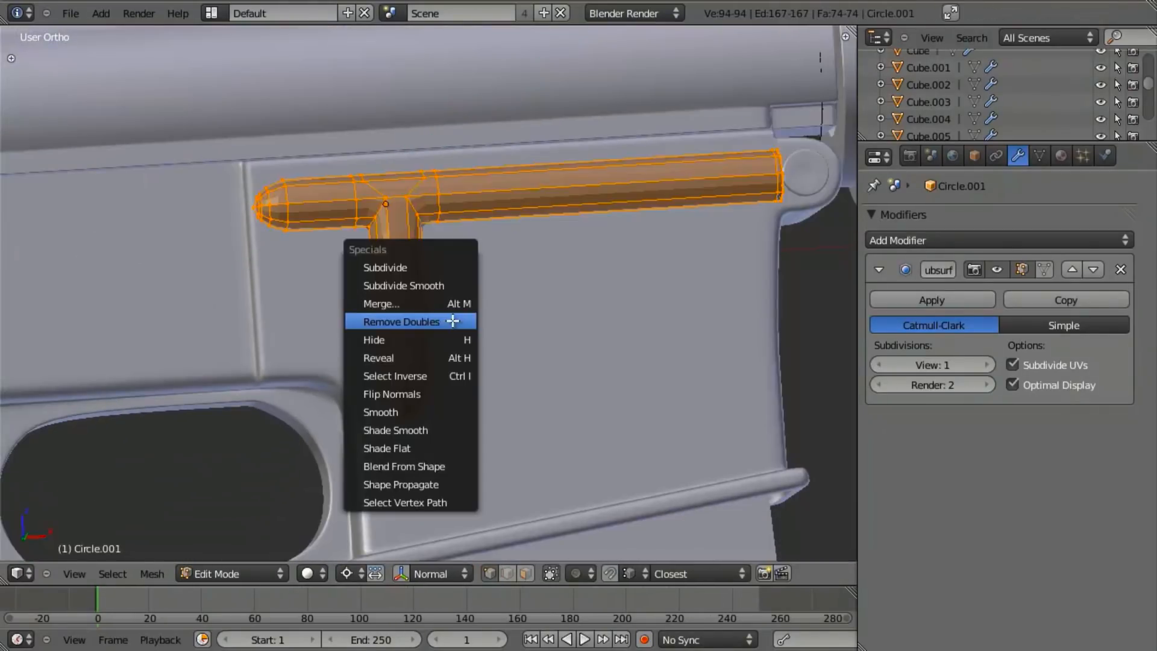
left_click(444, 430)
scroll(460, 392, "down", 4)
key("Tab")
Check the material slots of the ridge and the receiver body, and inspect the ridge on the rifle from several angles.
scroll(509, 359, "up", 3)
middle_click_drag(509, 359, 425, 258)
scroll(465, 357, "down", 3)
key("z")
right_click(523, 250)
right_click(525, 252)
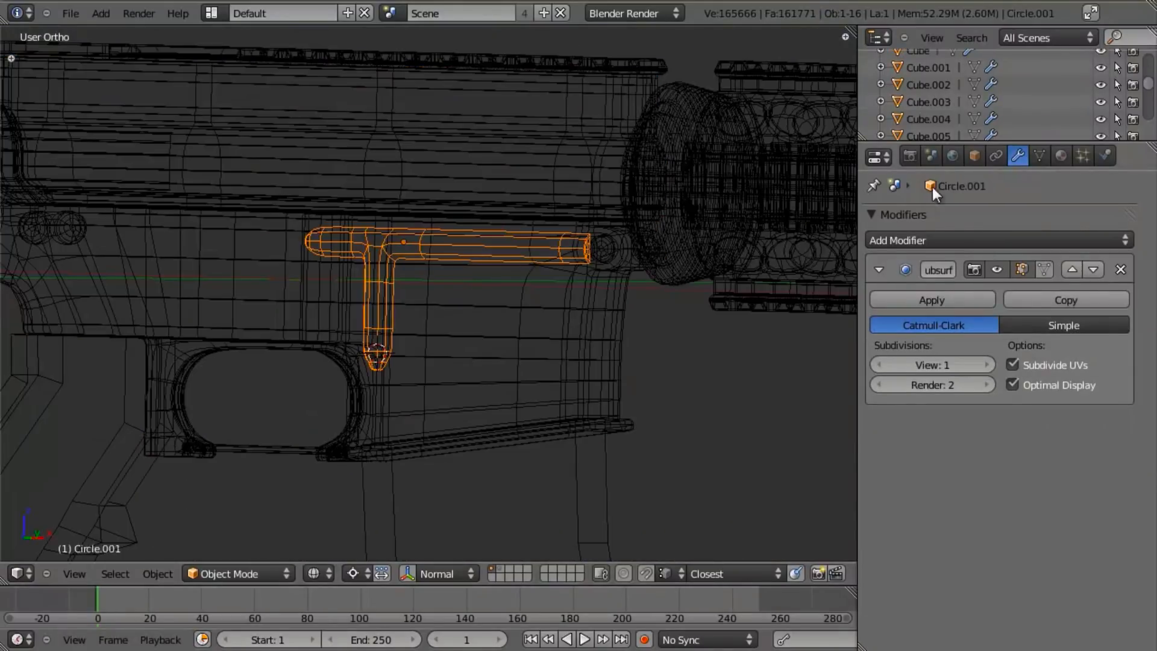
left_click(1061, 156)
right_click(520, 323)
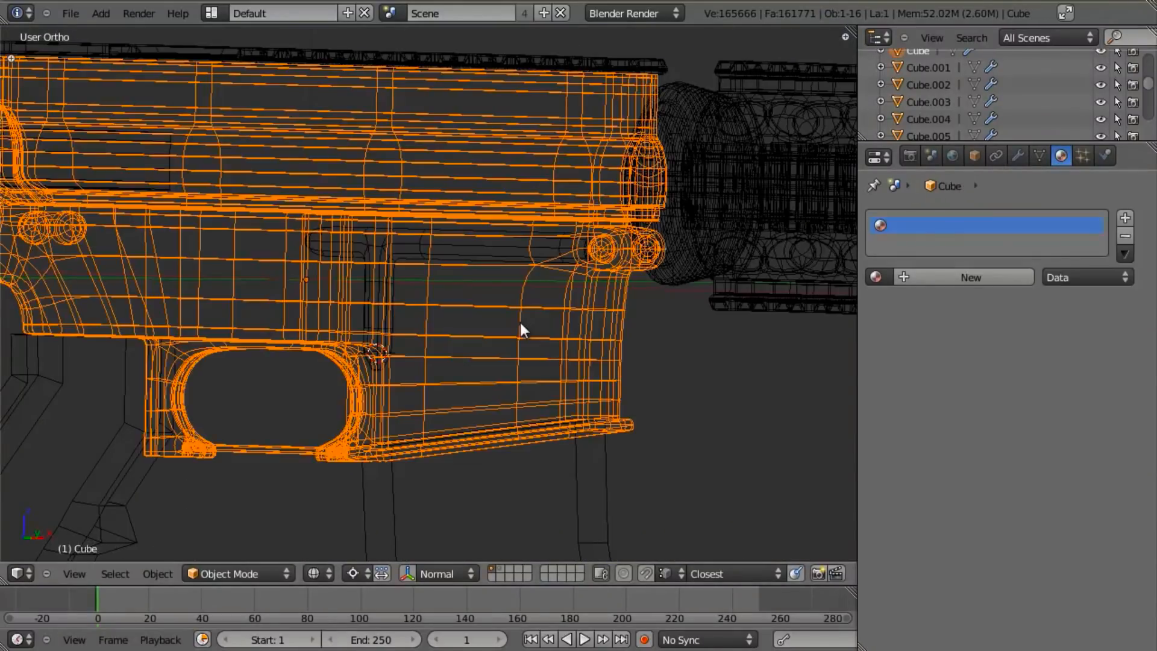
key("z")
scroll(537, 282, "down", 3)
key("a")
middle_click_drag(454, 324, 602, 344)
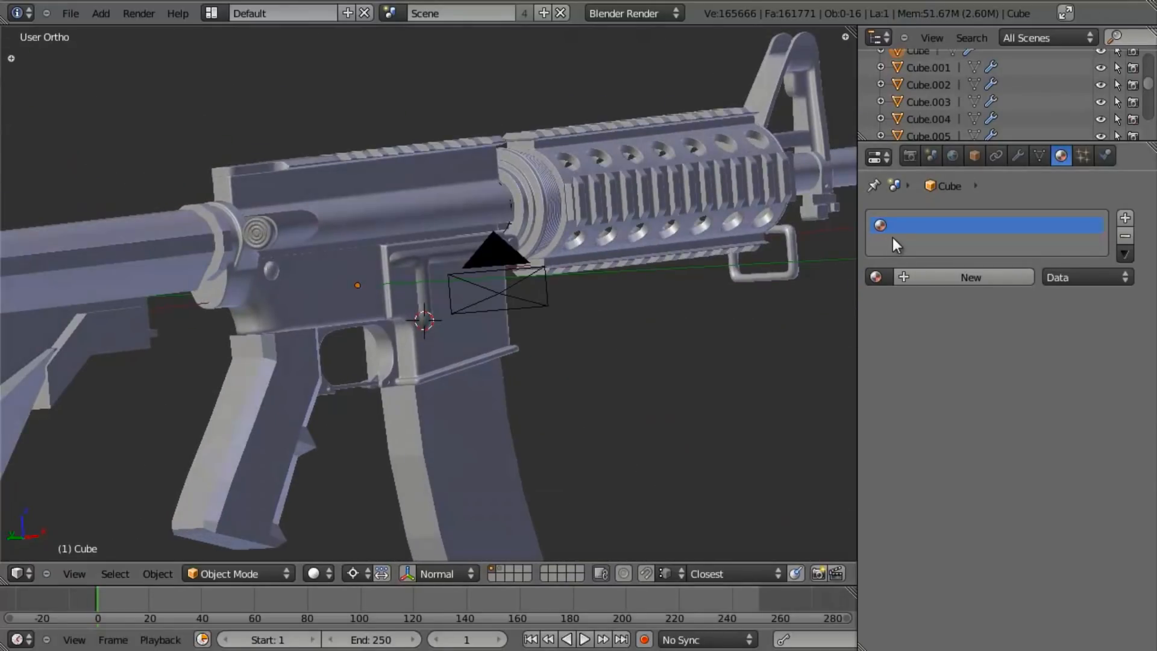
middle_click_drag(711, 278, 555, 309)
scroll(235, 419, "up", 2)
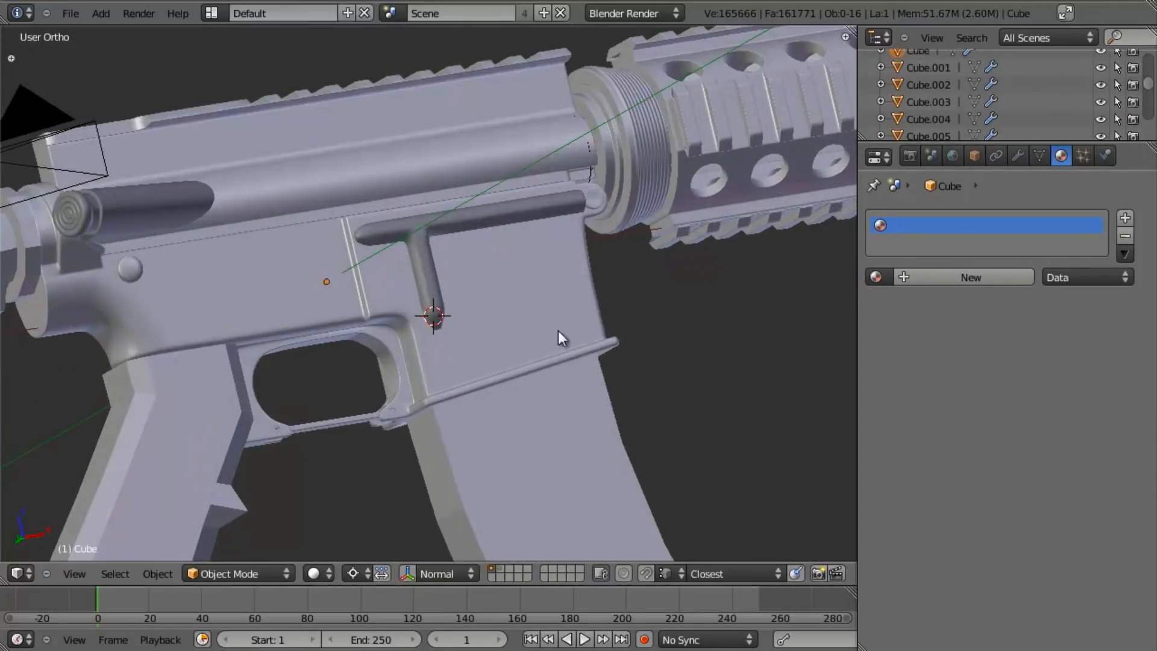
scroll(498, 295, "up", 4)
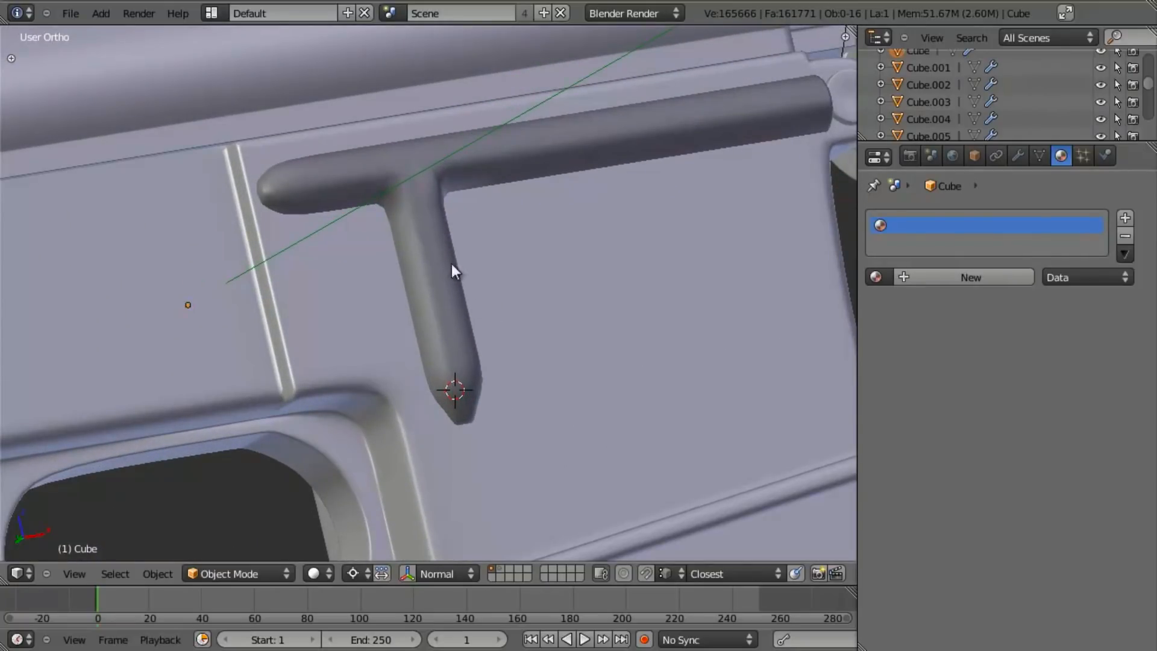
Try to link the materials between the receiver body and the T-shaped ridge.
key("z")
right_click(685, 254)
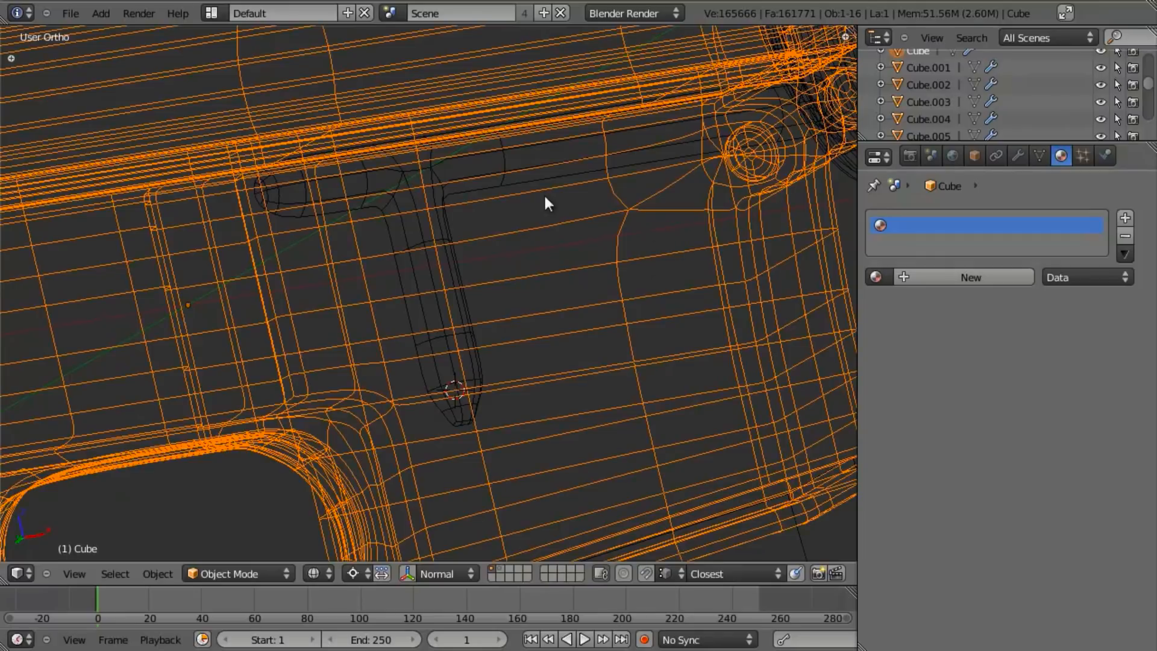
right_click(511, 151, "shift")
key("ctrl+l")
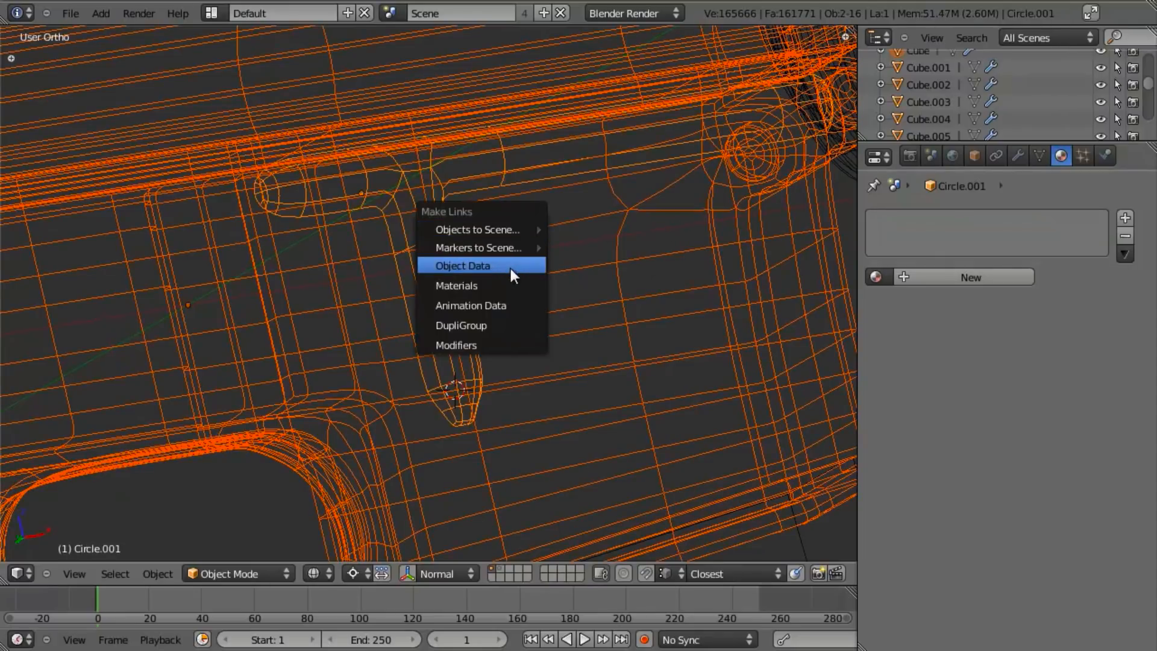
left_click(507, 284)
key("z")
Add an empty material slot to the T-shaped ridge and another to the cylindrical part at the upper receiver's rear.
right_click(464, 164)
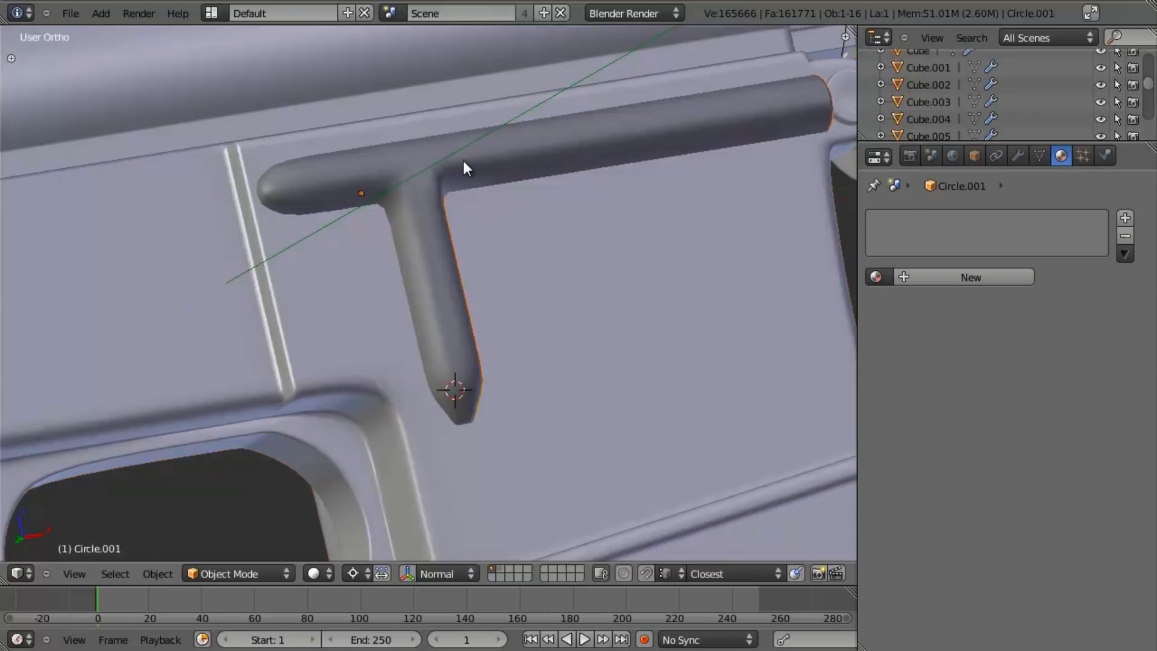
left_click(1125, 217)
scroll(613, 245, "down", 3)
scroll(613, 245, "down", 6)
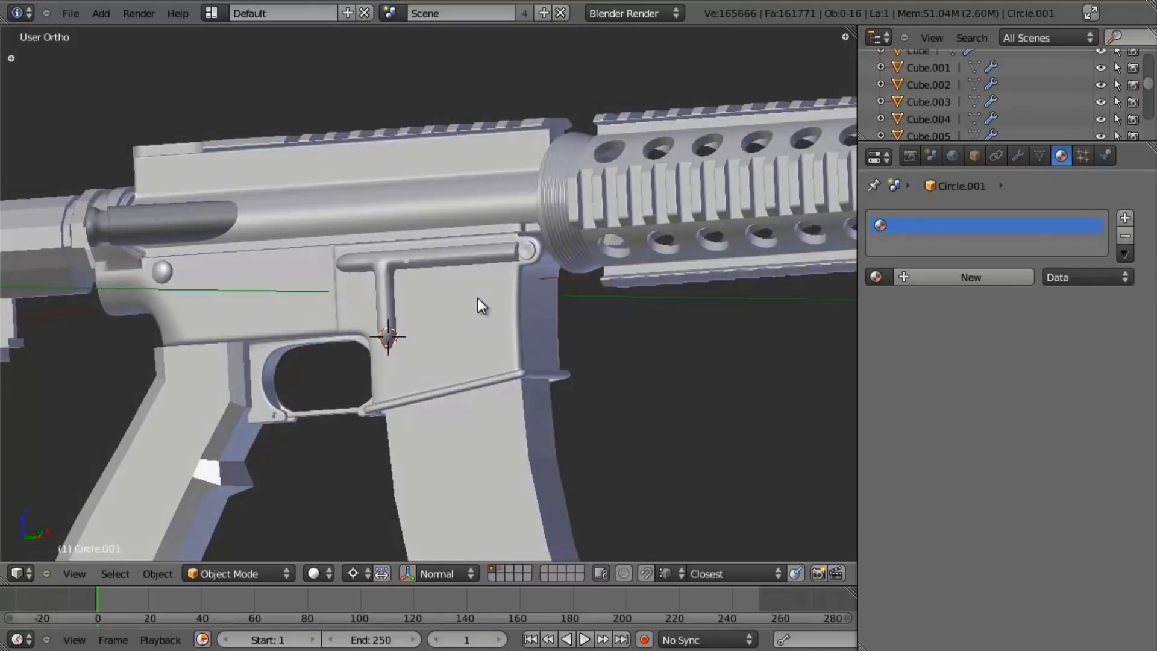
right_click(254, 260)
left_click(1128, 217)
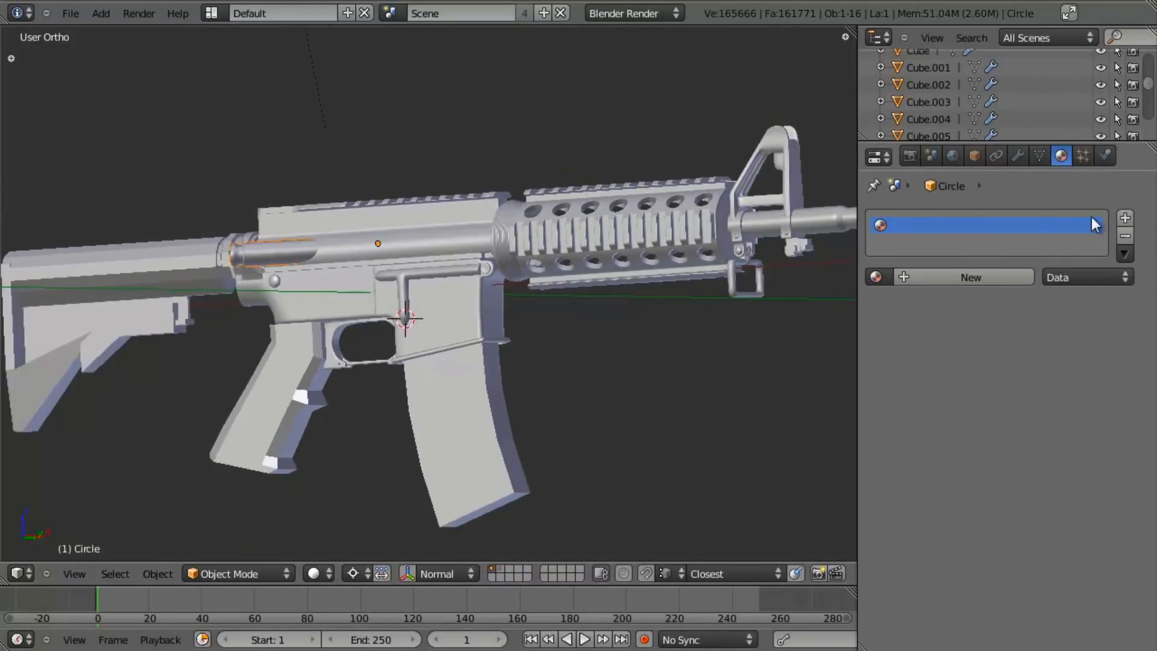
middle_click_drag(540, 296, 581, 302)
key("a")
Lower the vertex row just above the ridge branch's tapered tip slightly along Z, following the reference photo.
middle_click_drag(522, 326, 282, 218)
key("KP_1")
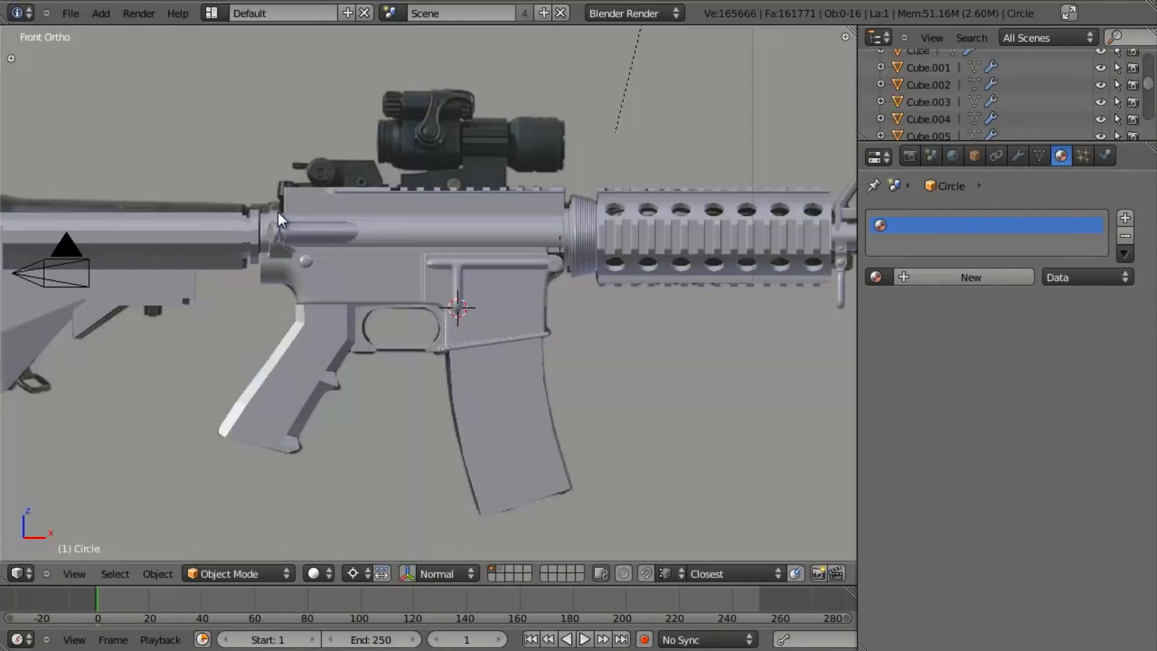
scroll(606, 360, "up", 4)
key("z")
scroll(567, 331, "up", 2)
key("shift+a")
key("Tab")
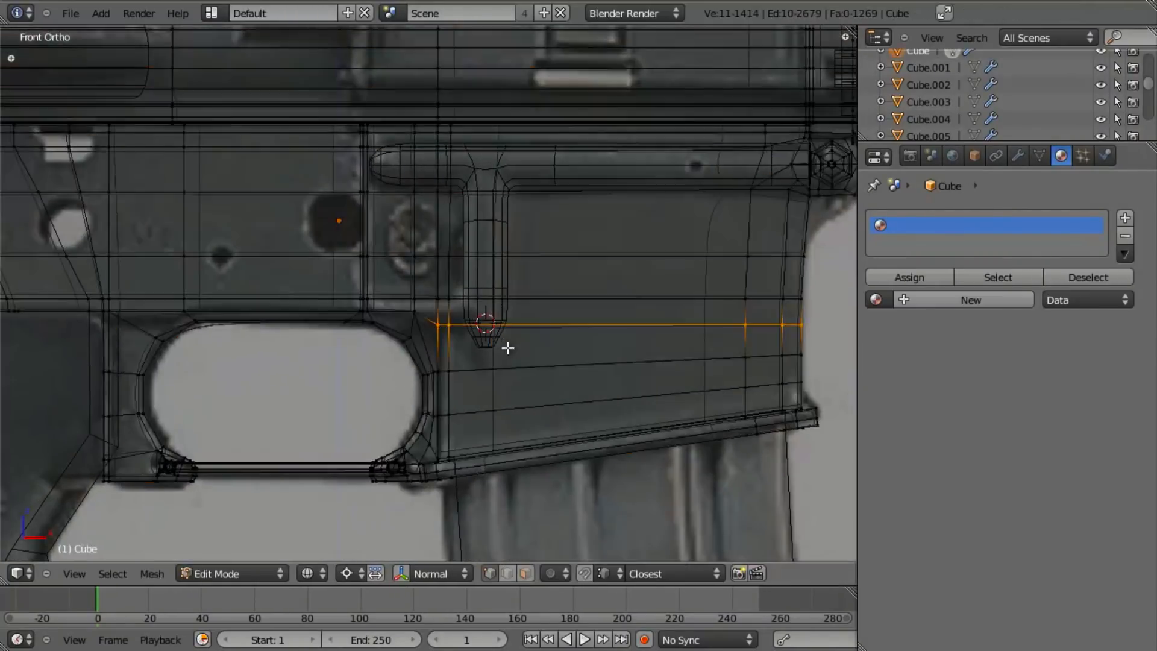
scroll(509, 346, "up", 2)
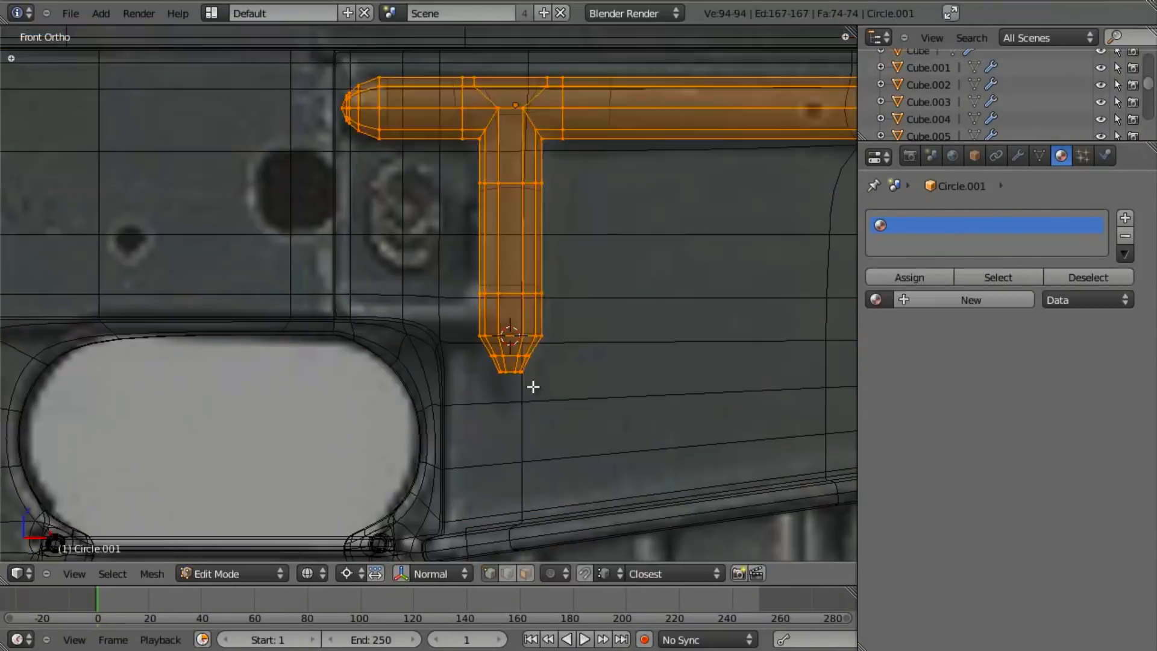
scroll(534, 387, "up", 5)
key("a")
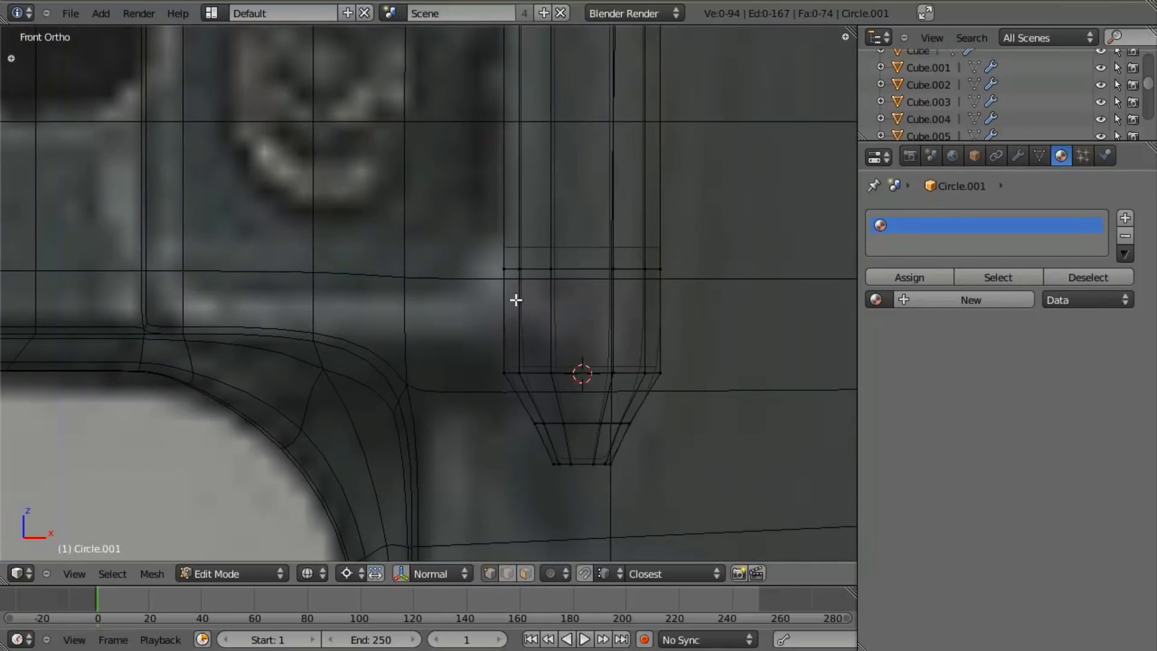
key("b")
left_click_drag(488, 251, 653, 272)
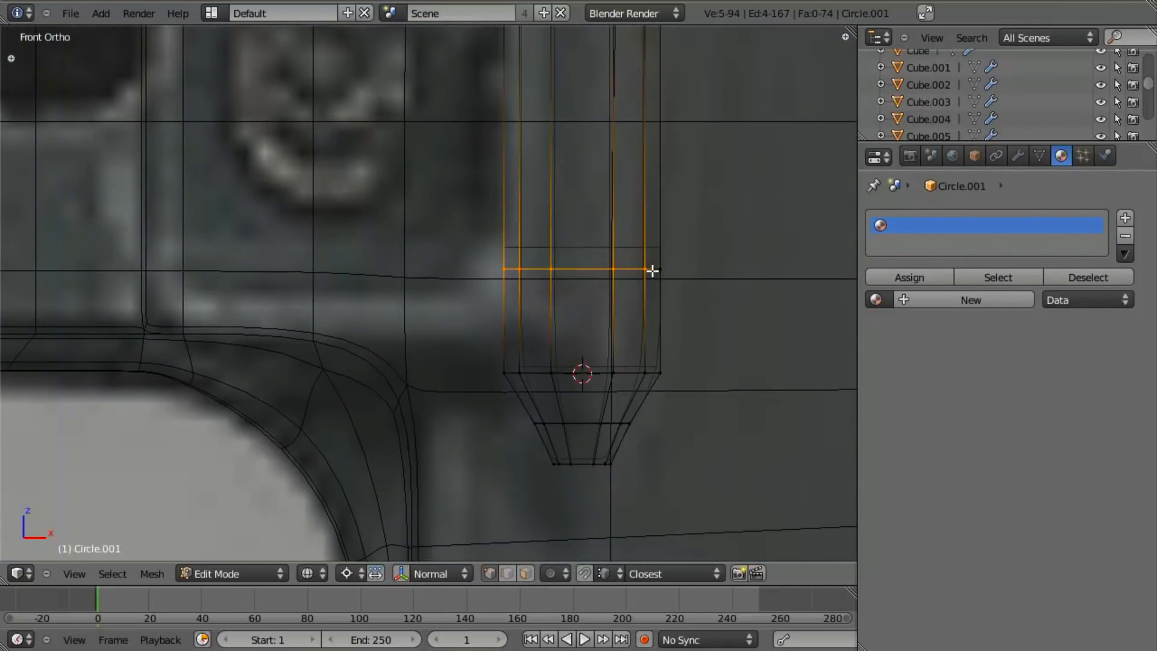
key("g")
key("z")
left_click(708, 298)
Extrude the faces on the branch's trigger-guard side, just above the taper, about 0.035 along negative X.
key("a")
key("b")
left_click_drag(483, 252, 577, 397)
key("e")
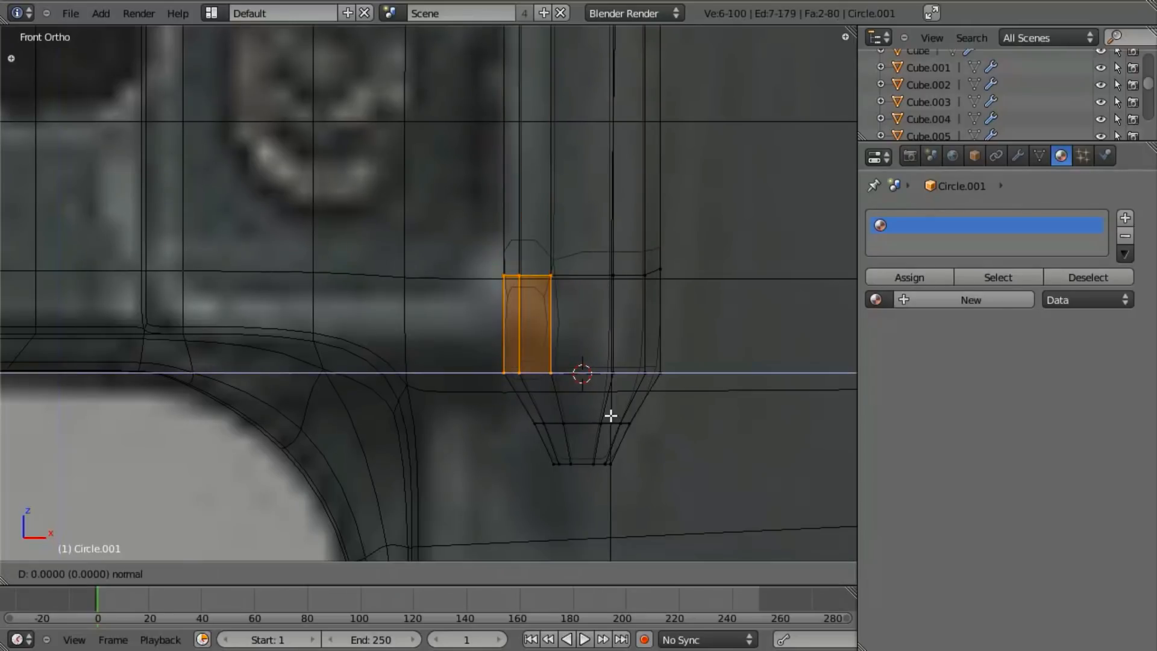
right_click(568, 415)
key("g")
key("x")
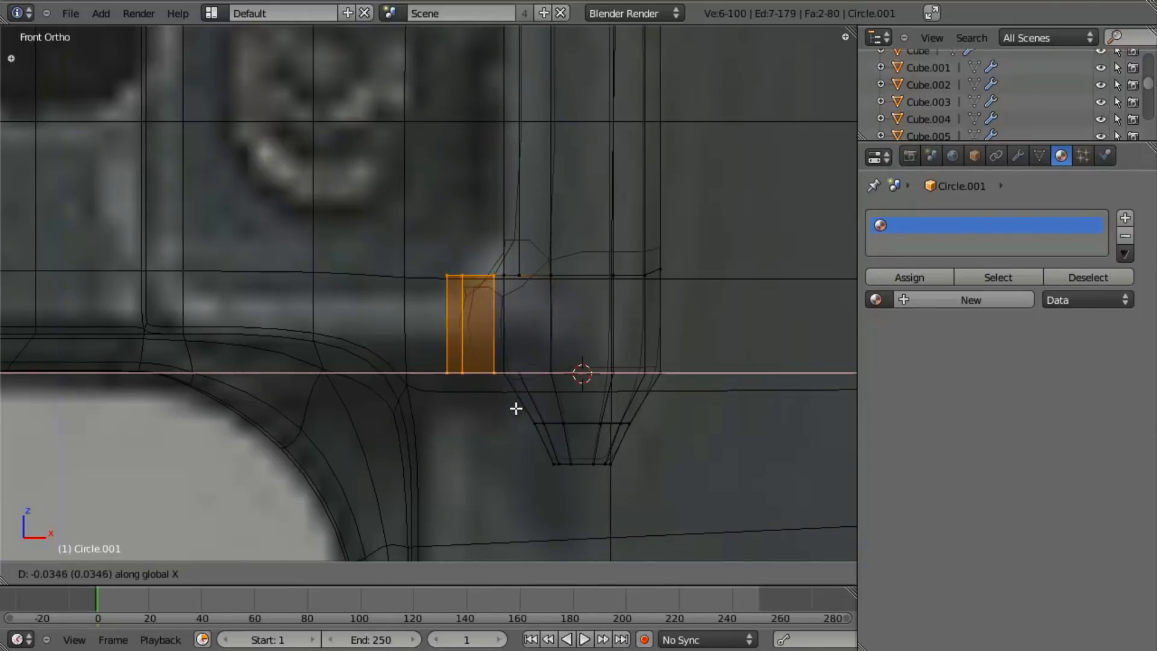
left_click(516, 395)
Flatten the extruded faces by scaling them to 0 along X, and shift them along X toward the branch.
key("a")
key("shift+s")
left_click(542, 489)
key("b")
left_click_drag(411, 258, 496, 396)
key("s")
key("x")
key("0")
key("Return")
key("g")
key("x")
left_click(569, 325)
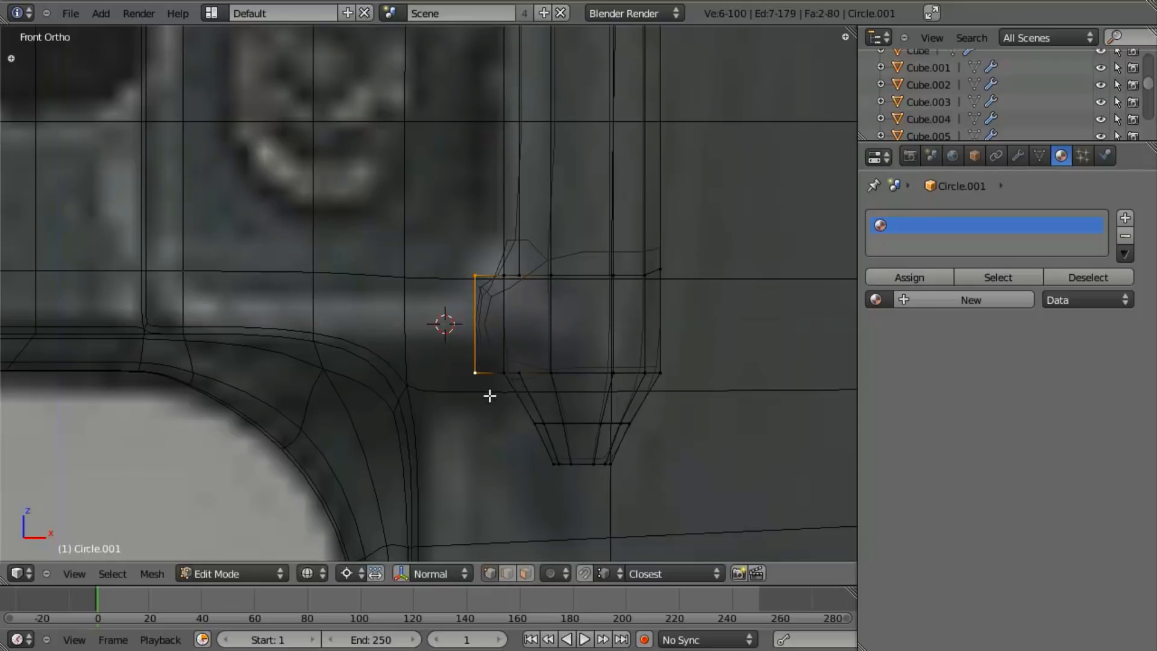
Scale down the selected front vertical edge at the end of the new side extrusion.
middle_click_drag(486, 387, 563, 421)
key("a")
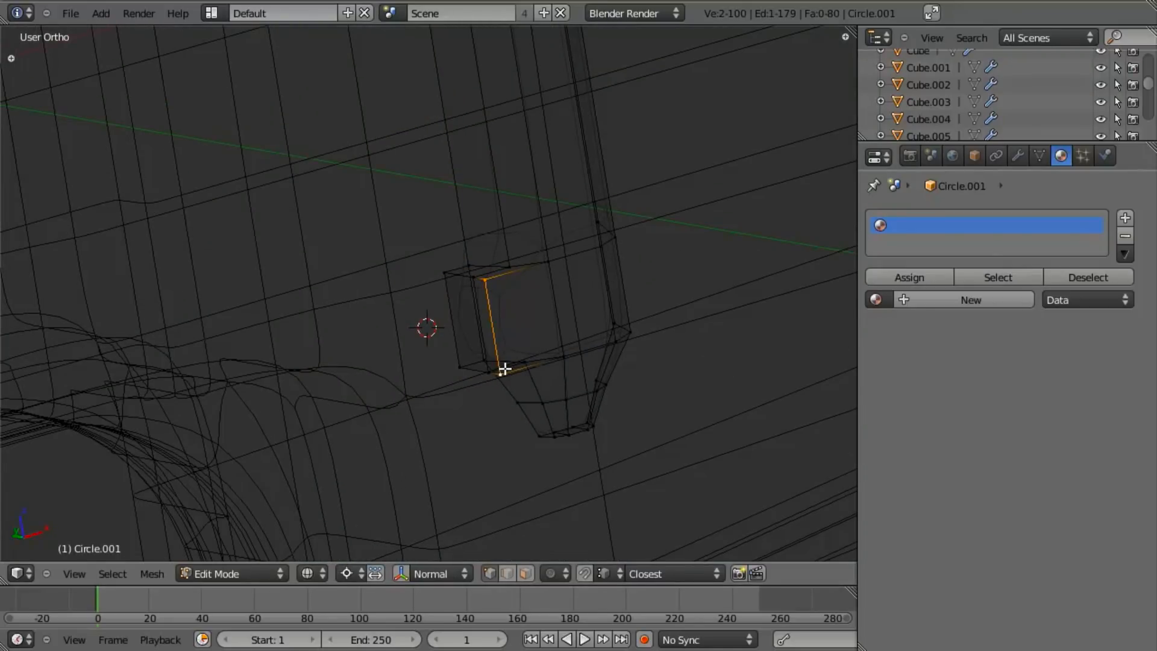
mouse_move(534, 518)
middle_mouse_down()
mouse_move(604, 450)
mouse_move(537, 434)
middle_mouse_up()
key("z")
scroll(591, 491, "up", 3)
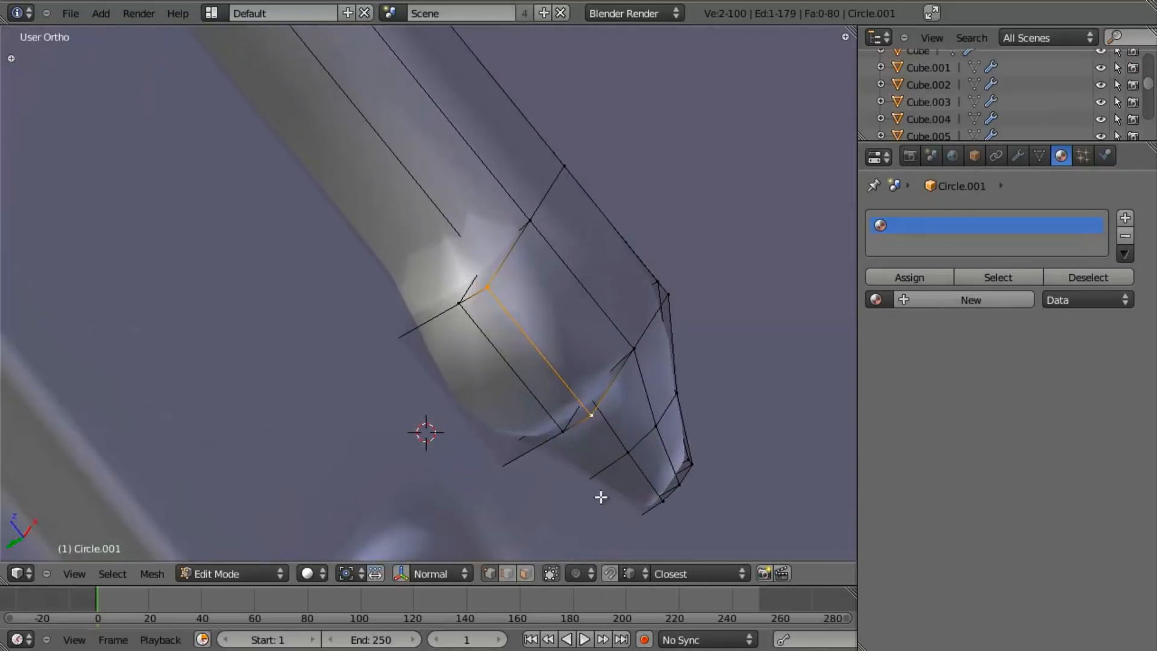
key("s")
left_click(563, 416)
Select the four vertices of the side extrusion's end face and scale them along Z.
right_click(562, 419)
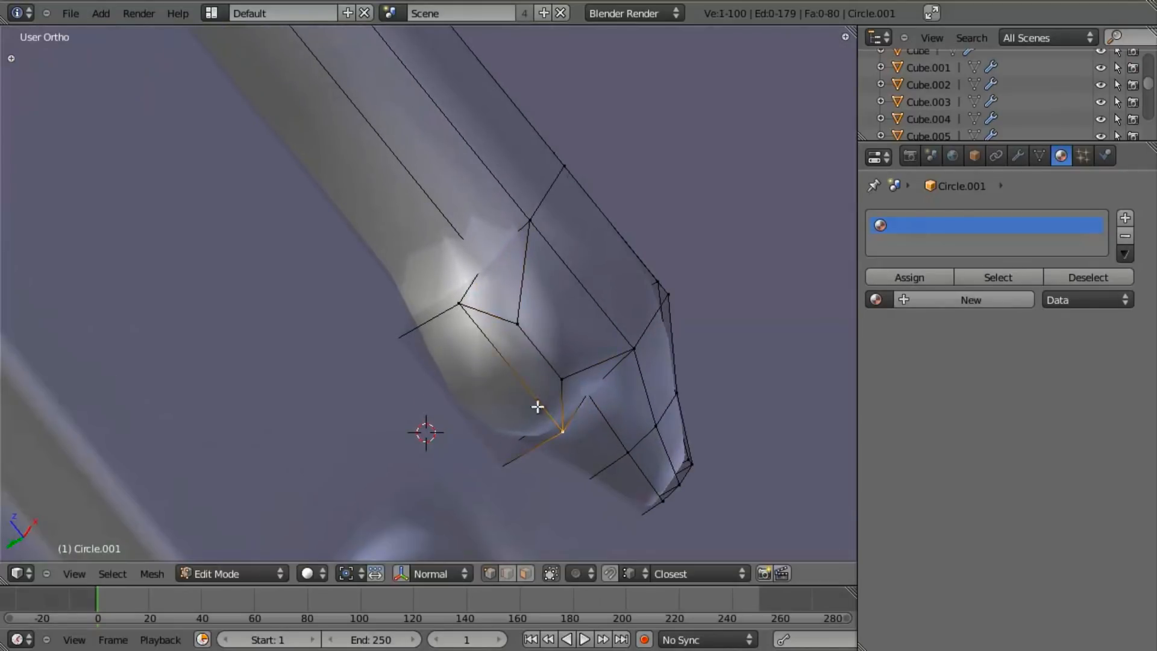
right_click(550, 367, "shift")
key("s")
key("z")
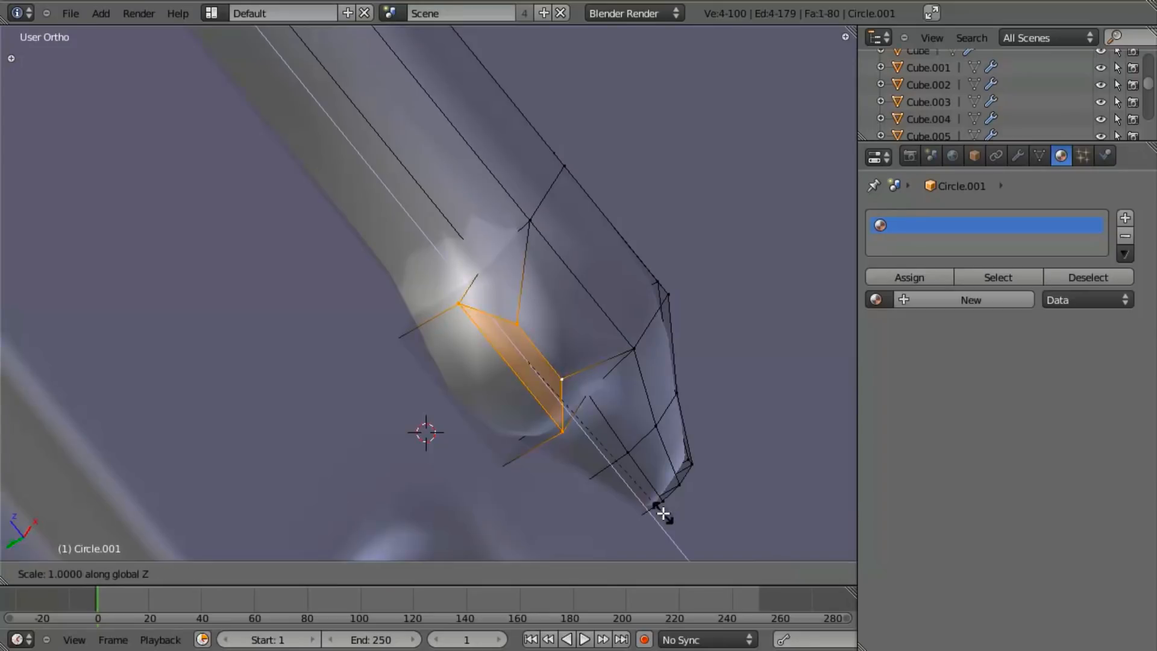
left_click(642, 475)
key("z")
Delete the unneeded edge and its face at the back of the side extrusion.
key("a")
right_click(408, 323)
key("g")
right_click(515, 436)
right_click(392, 345, "shift")
key("x")
left_click(388, 278)
key("z")
Move the six end vertices of the side extrusion along negative X until they nearly reach the receiver's vertical groove.
mouse_move(454, 379)
middle_mouse_down()
mouse_move(475, 365)
mouse_move(374, 325)
middle_mouse_up()
key("z")
key("b")
left_click_drag(367, 269, 374, 273)
key("KP_1")
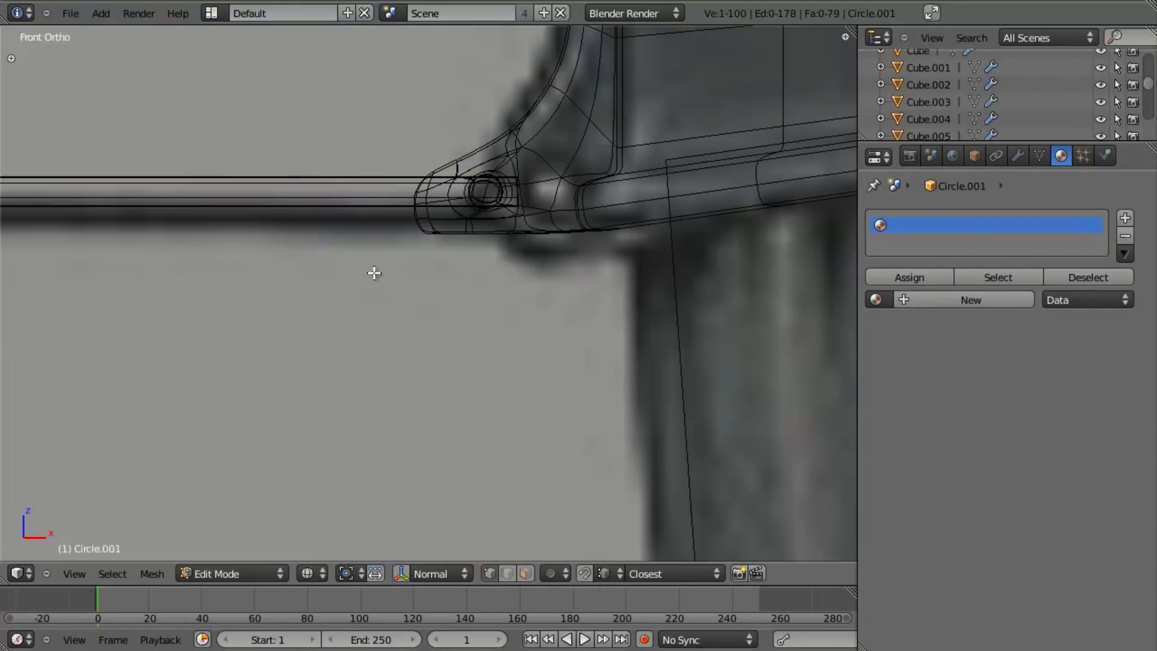
key("KP_7")
scroll(439, 357, "down", 5)
key("KP_1")
scroll(603, 362, "up", 5)
scroll(617, 452, "up", 2)
key("b")
left_click_drag(667, 142, 769, 306)
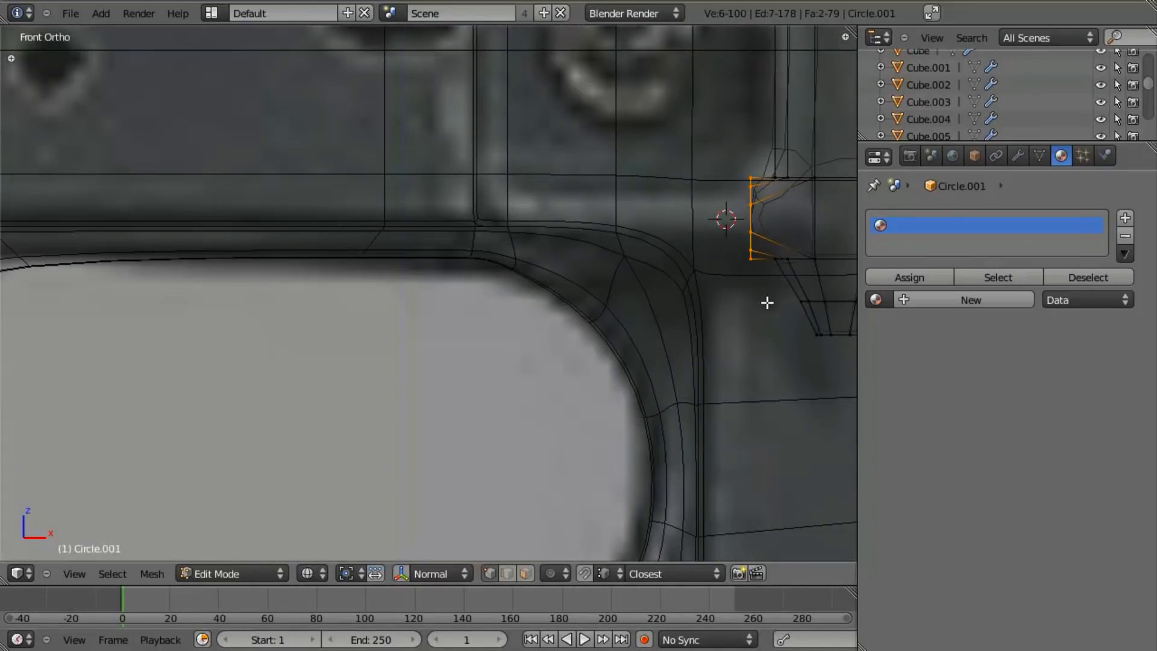
key("g")
key("x")
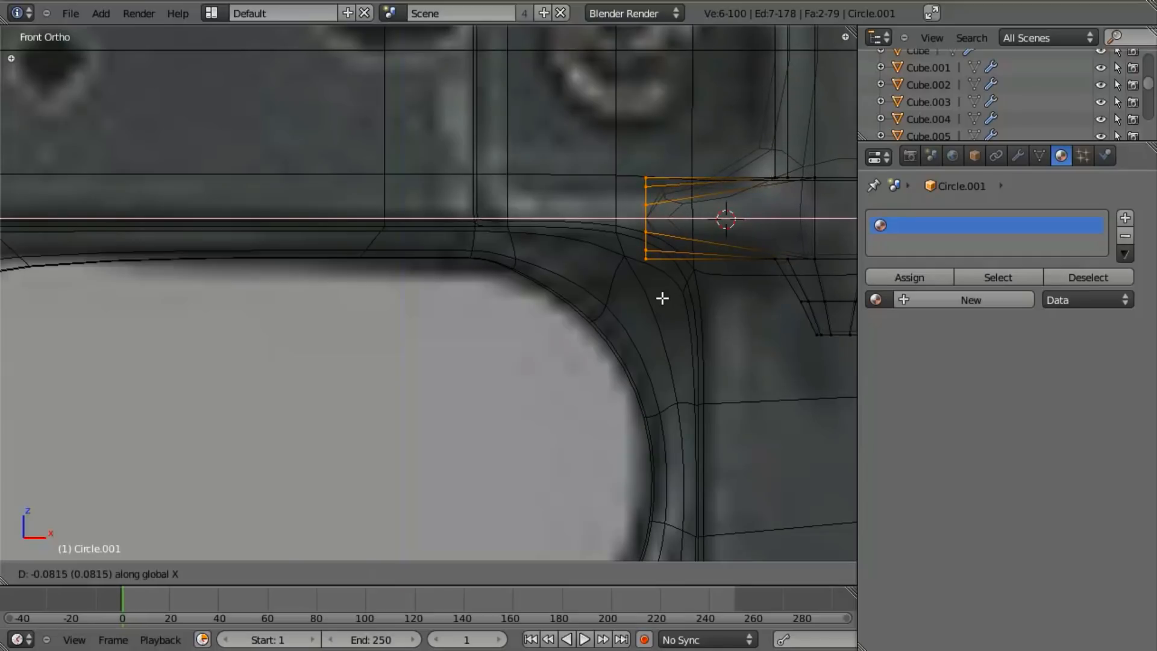
left_click(514, 269)
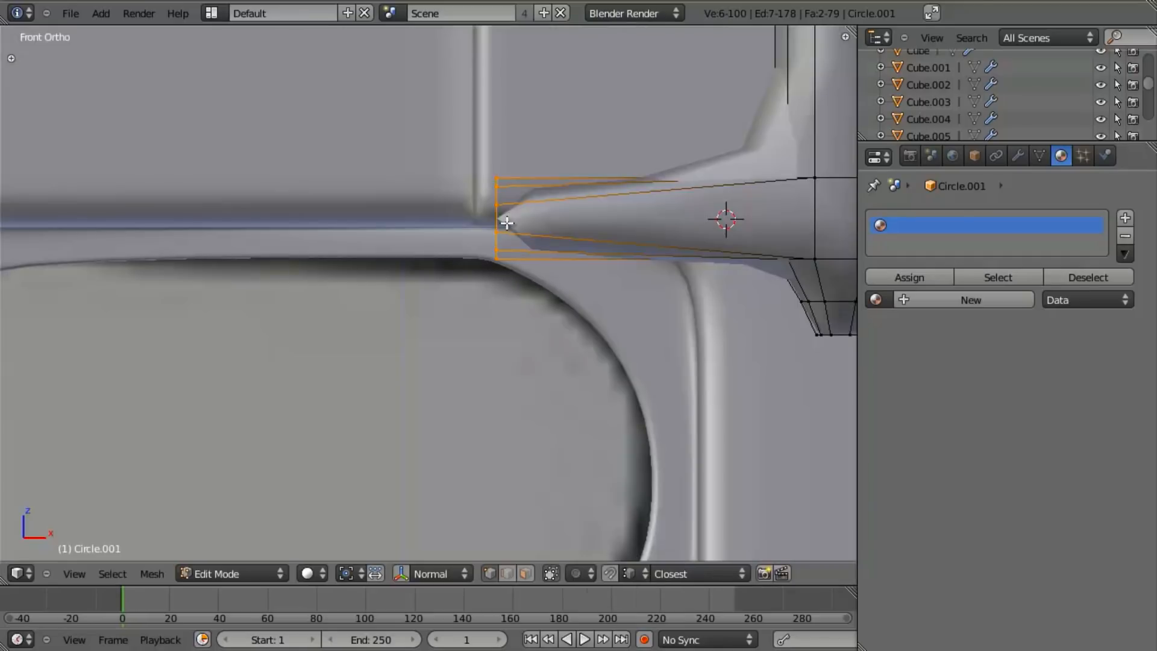
Raise the side arm together with the adjoining branch vertices slightly along Z to sit above the trigger guard.
key("z")
scroll(615, 241, "down", 2)
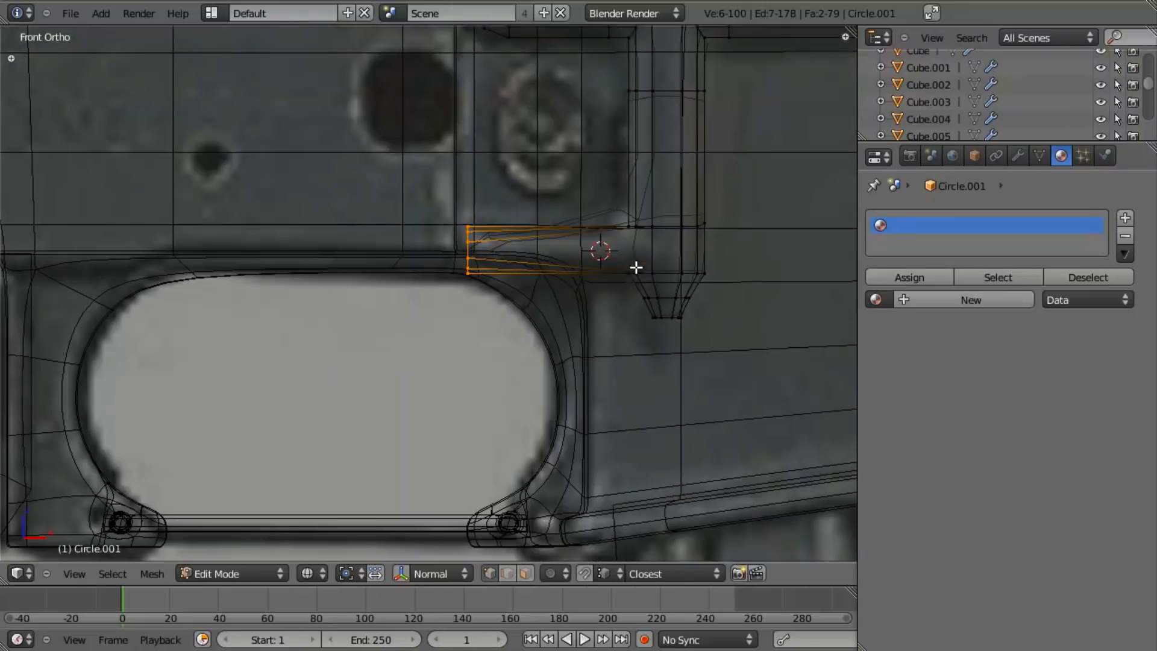
key("b")
left_click_drag(589, 202, 755, 289)
key("g")
key("z")
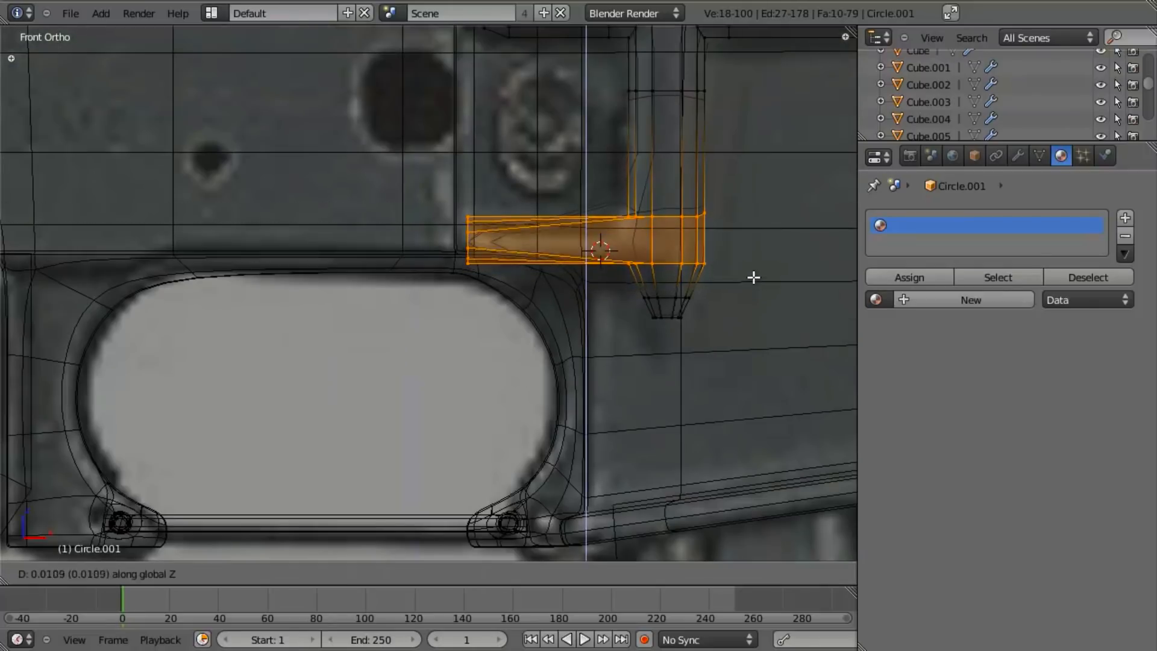
left_click(749, 269)
key("z")
middle_click_drag(742, 318, 657, 377, "shift")
scroll(652, 377, "up", 4)
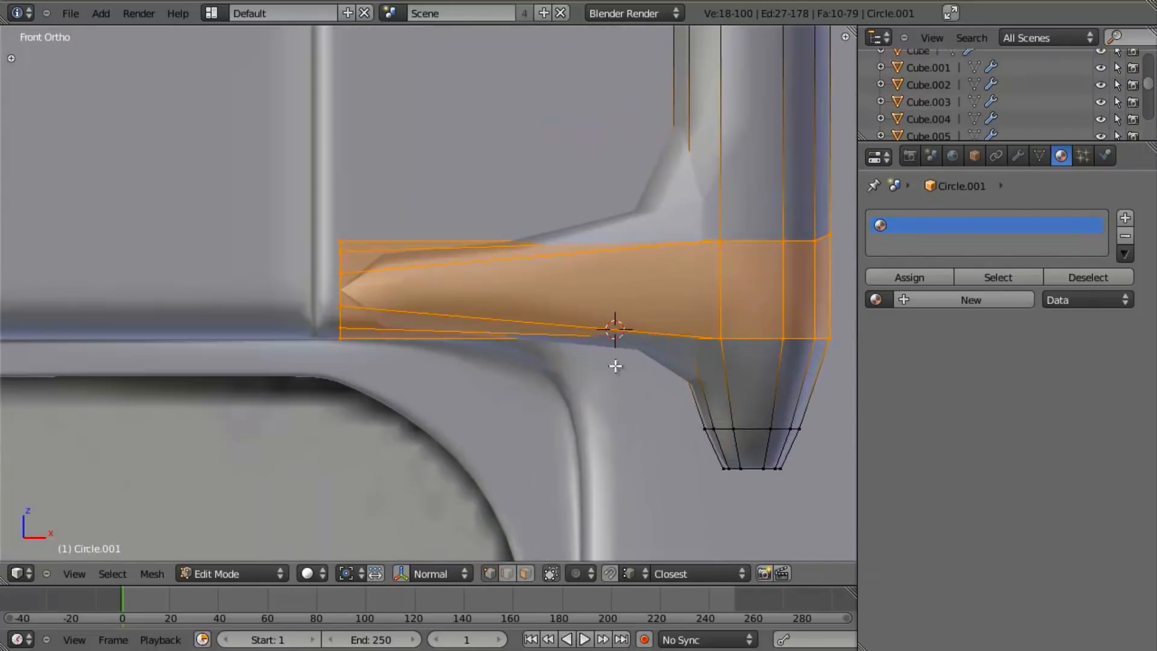
Move the side arm's end vertices farther along negative X to meet the far edge of the receiver's vertical groove.
key("z")
key("a")
key("b")
left_click_drag(279, 181, 385, 337)
key("g")
key("x")
left_click(372, 331)
key("z")
key("a")
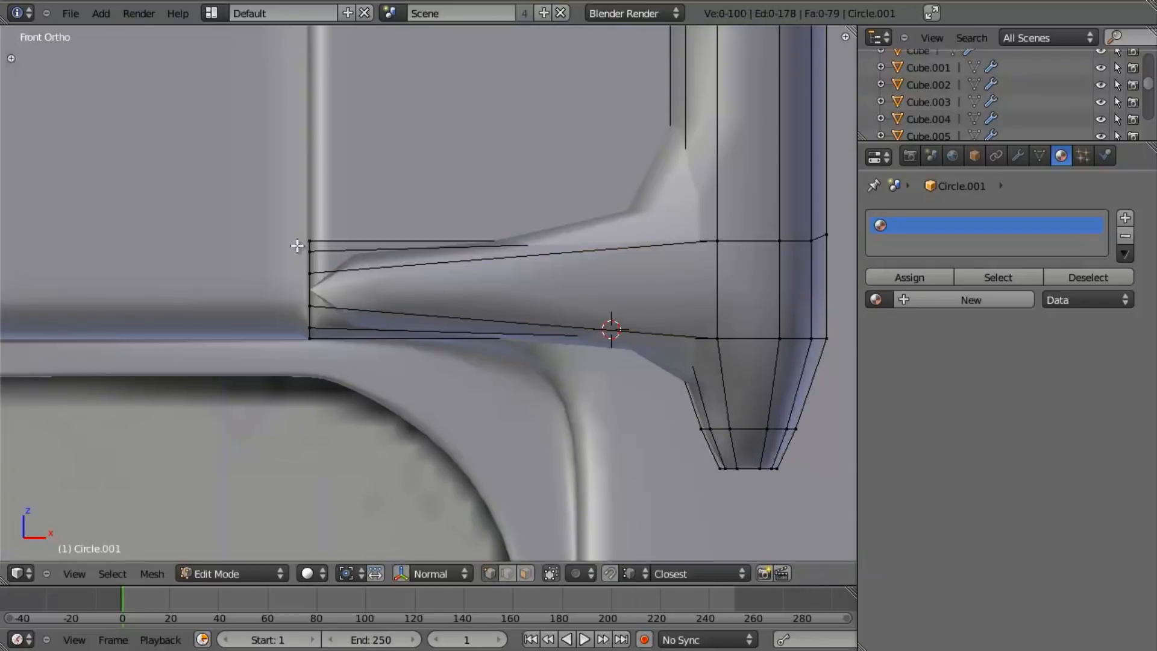
Add an edge loop across the side arm and move it along X close to the vertical branch.
key("ctrl+r")
left_click(407, 275)
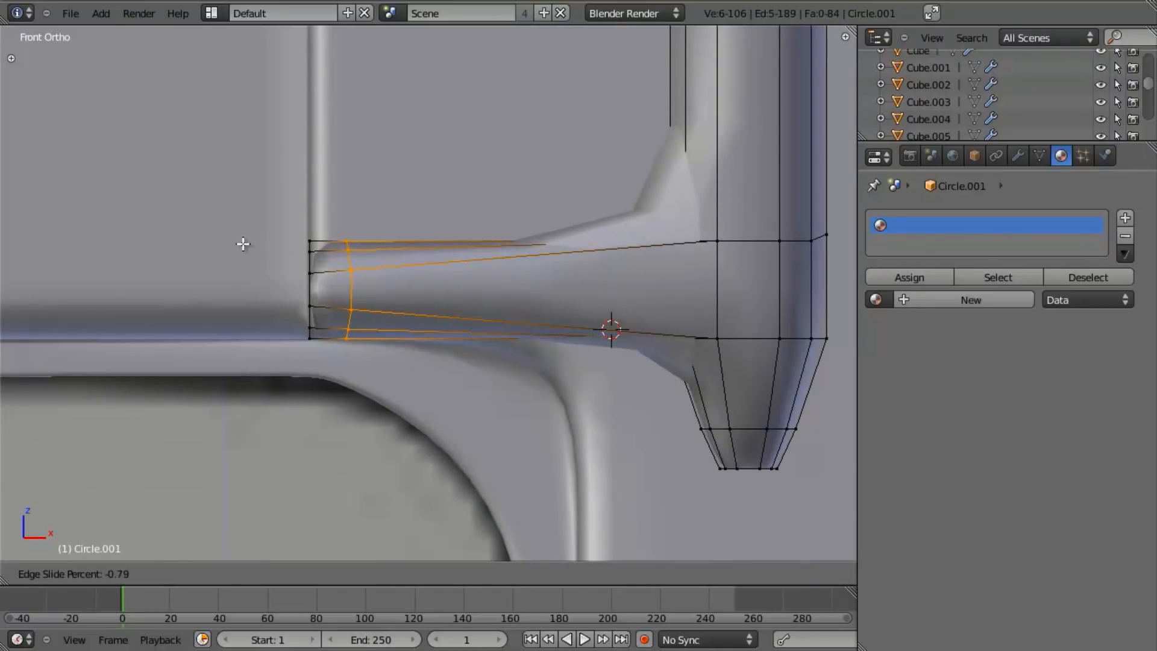
left_click(237, 241)
key("z")
key("g")
key("x")
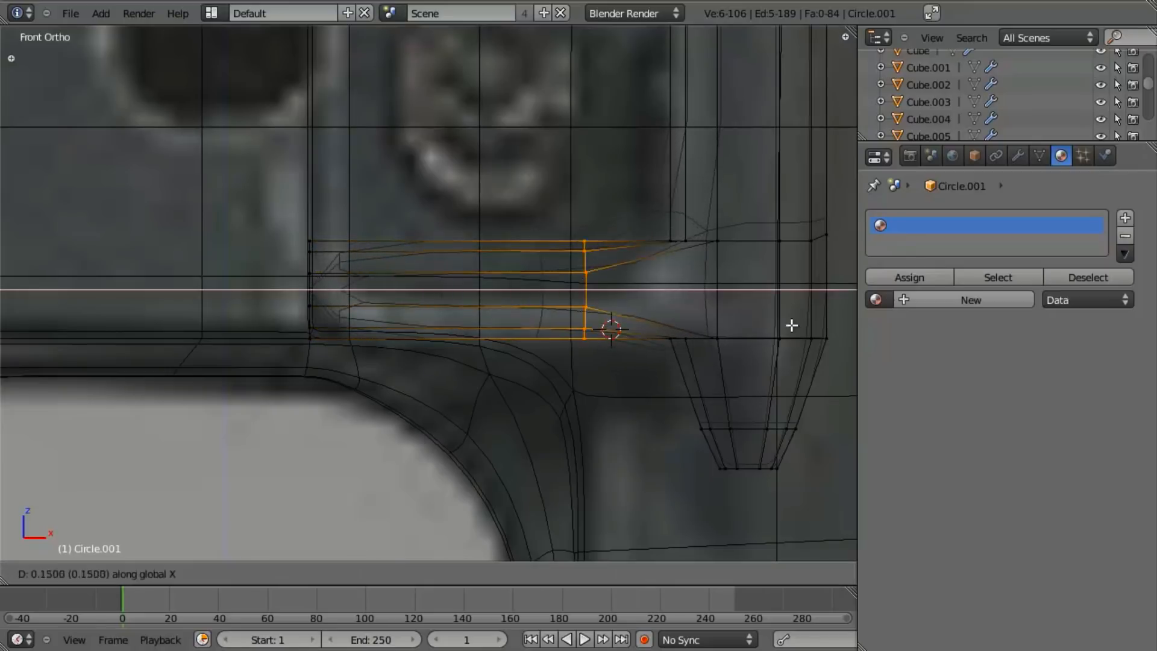
left_click(834, 328)
key("z")
key("Tab")
key("Tab")
key("a")
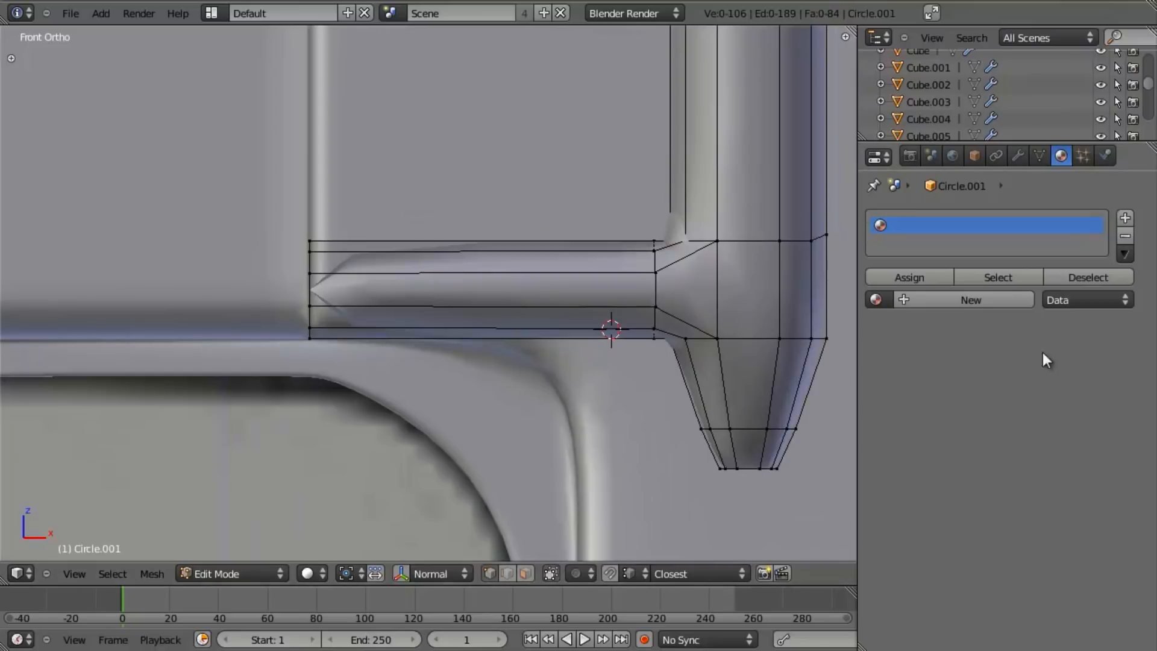
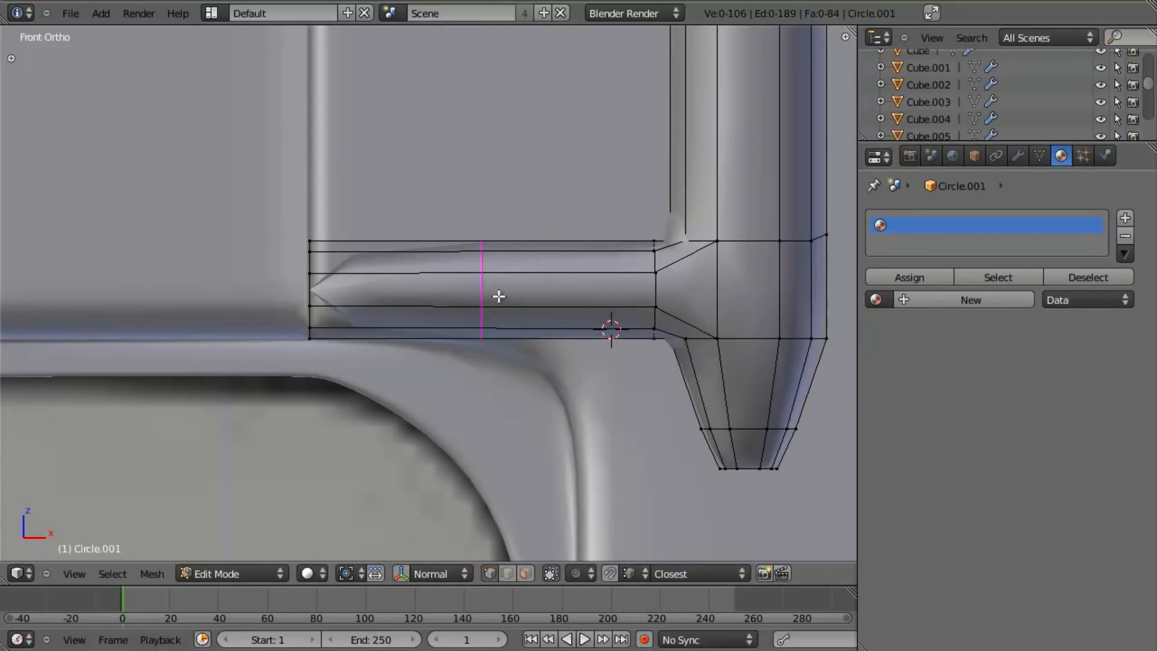
Add another edge loop across the side arm and slide it close to the arm's end at the vertical groove.
left_click(522, 289)
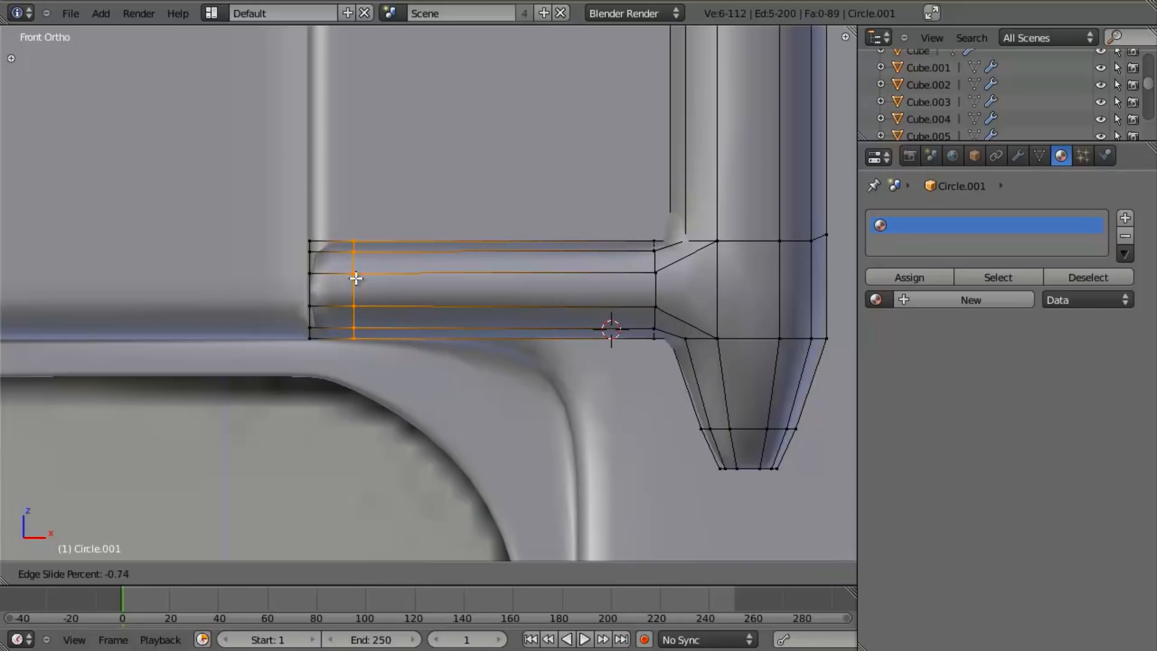
left_click(355, 275)
middle_click_drag(467, 356, 483, 207, "shift")
scroll(549, 327, "up", 3)
key("a")
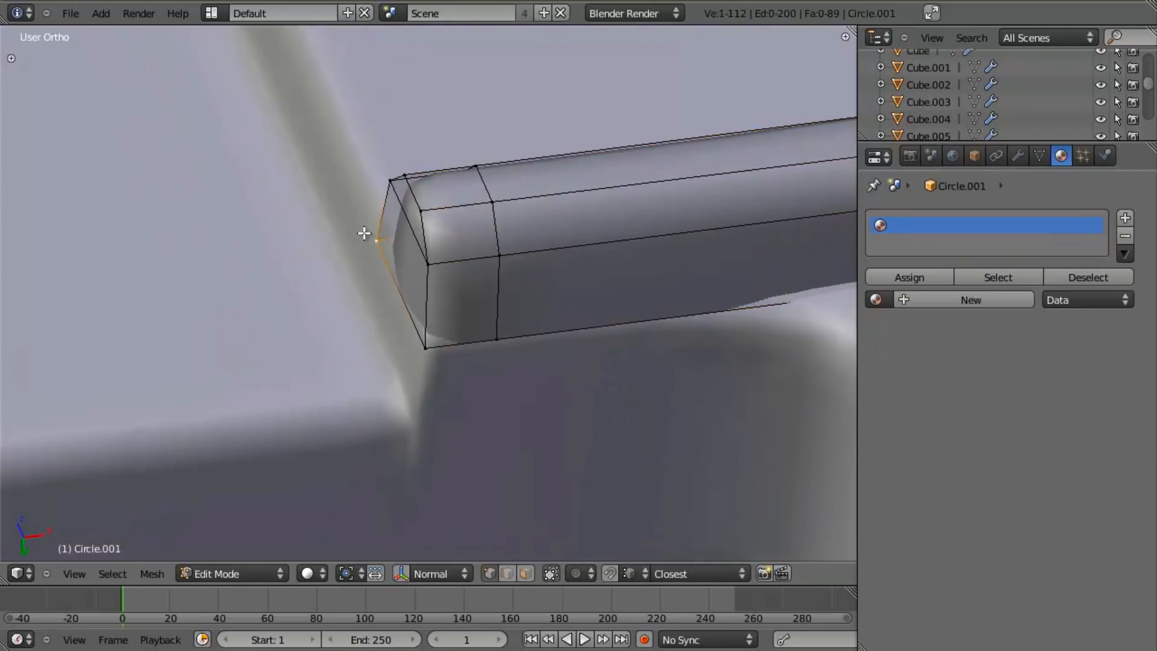
Snap the 3D cursor to the midpoint of the arm end's two innermost vertices, then select all six end vertices.
left_click(437, 350, "shift")
key("shift+s")
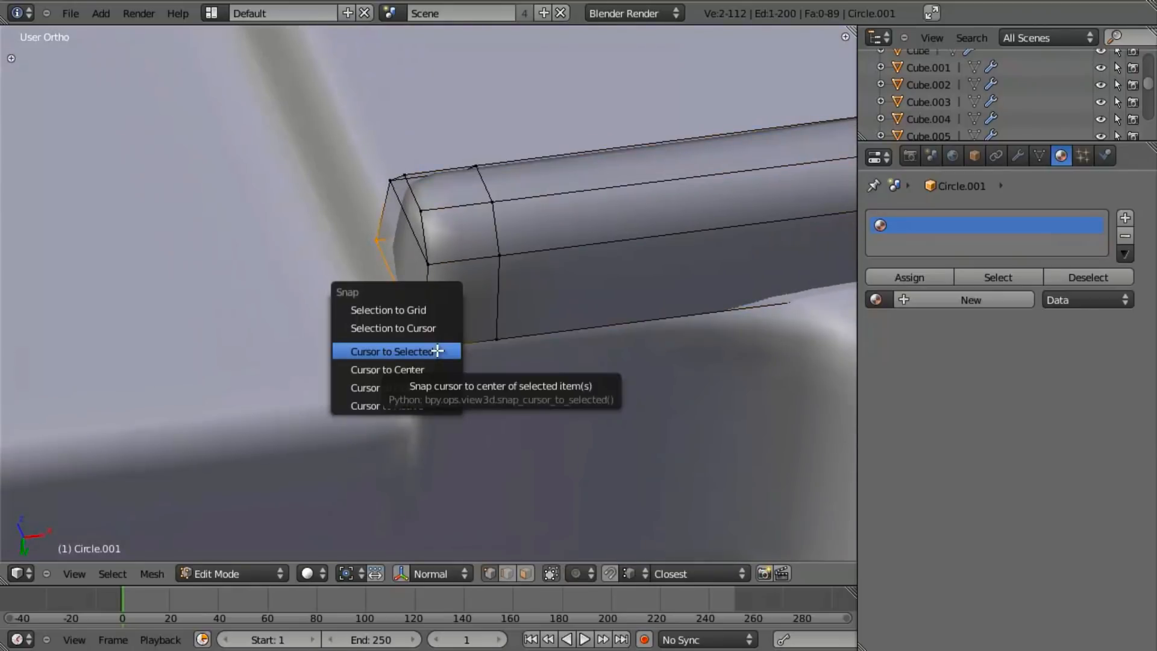
left_click(437, 350)
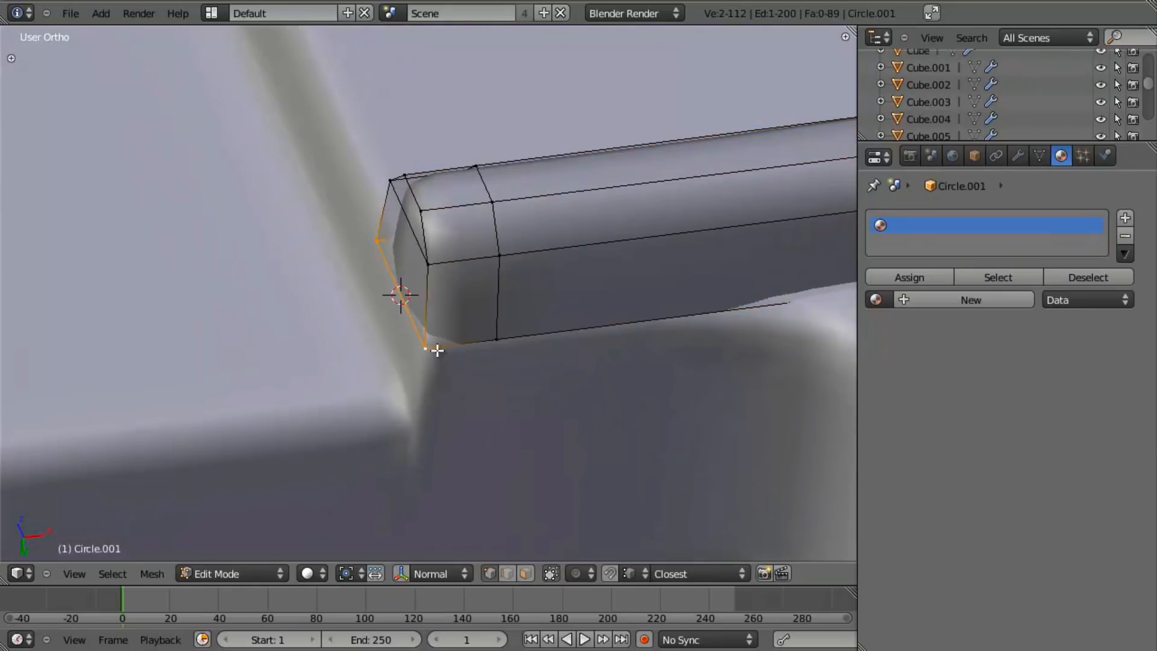
left_click(406, 170, "shift")
left_click(378, 175, "shift")
Set the pivot point to the 3D cursor and try to shear the side arm's end vertices.
key("space")
type("shear")
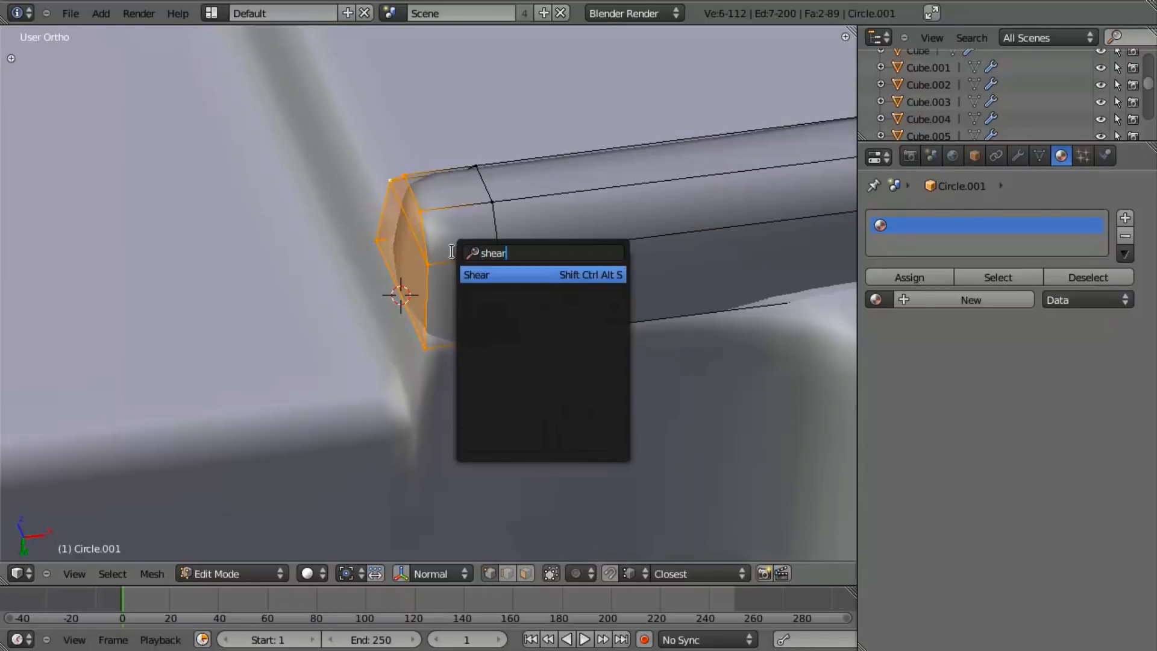
key("Return")
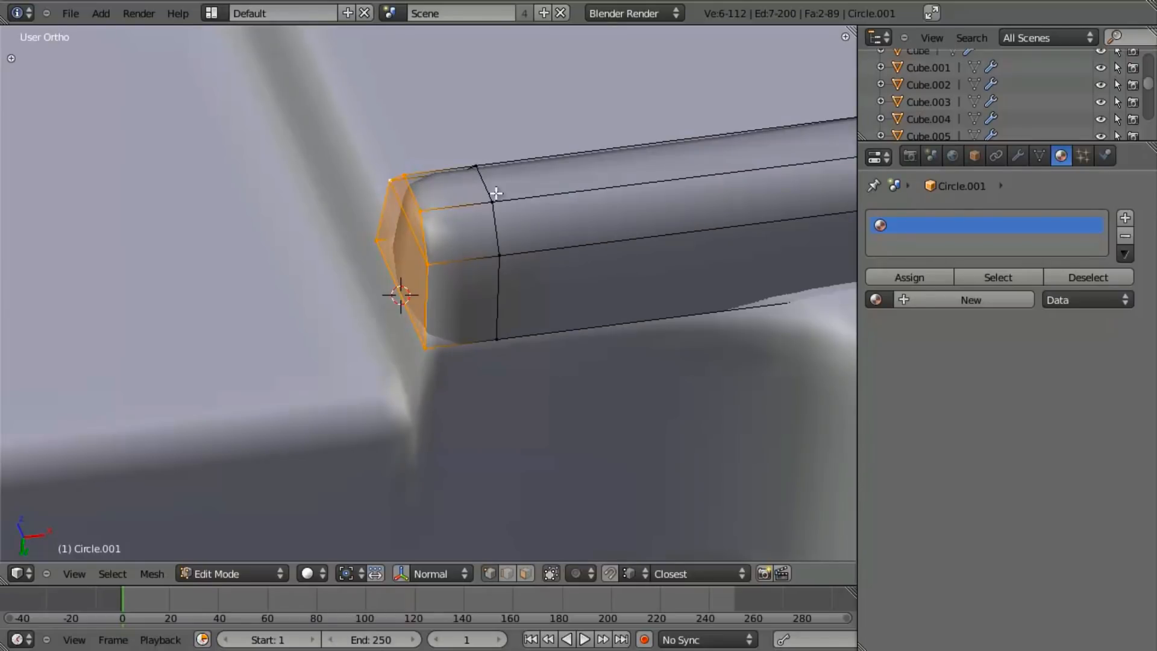
key("space")
type("shear")
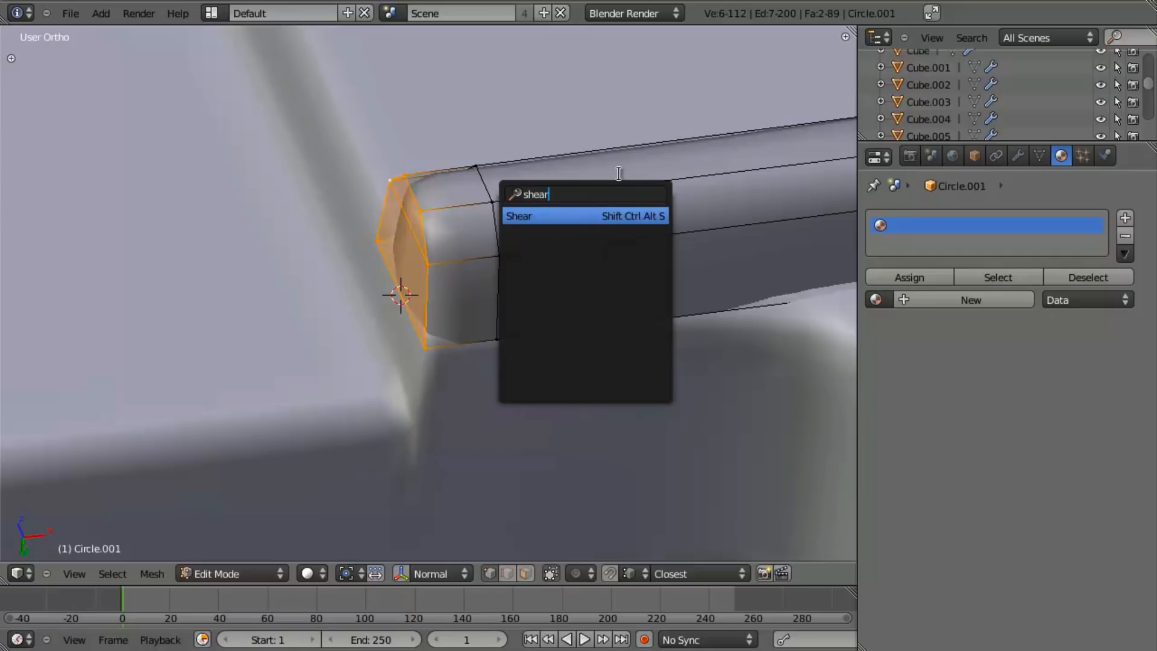
left_click(597, 216)
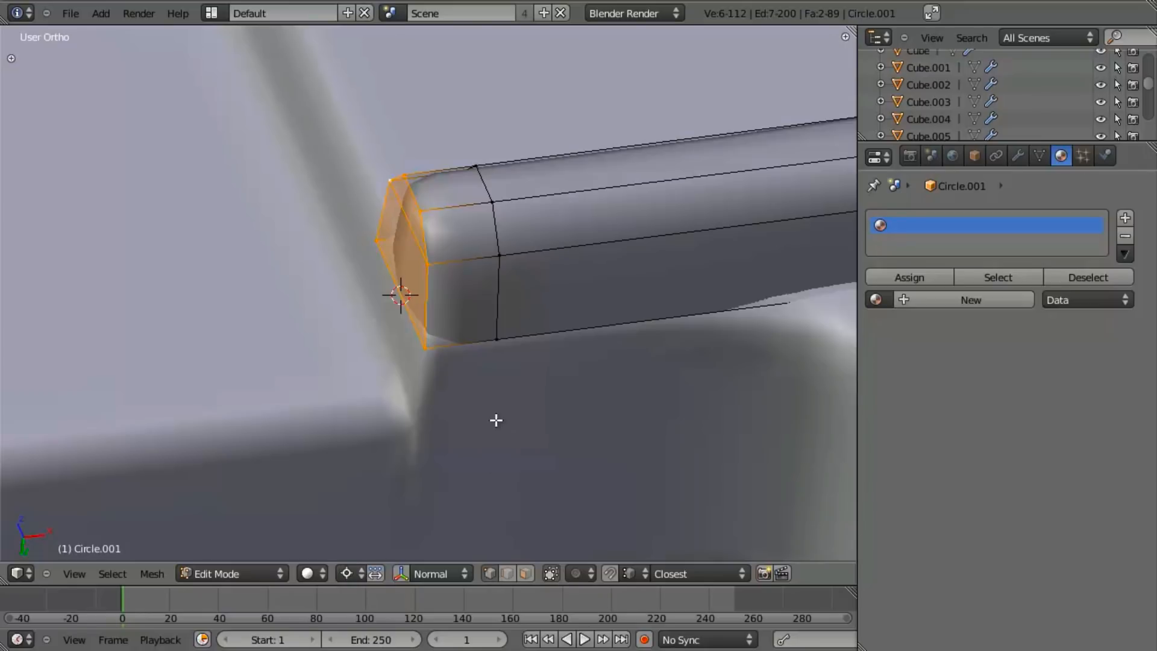
key("ctrl+alt+shift+s")
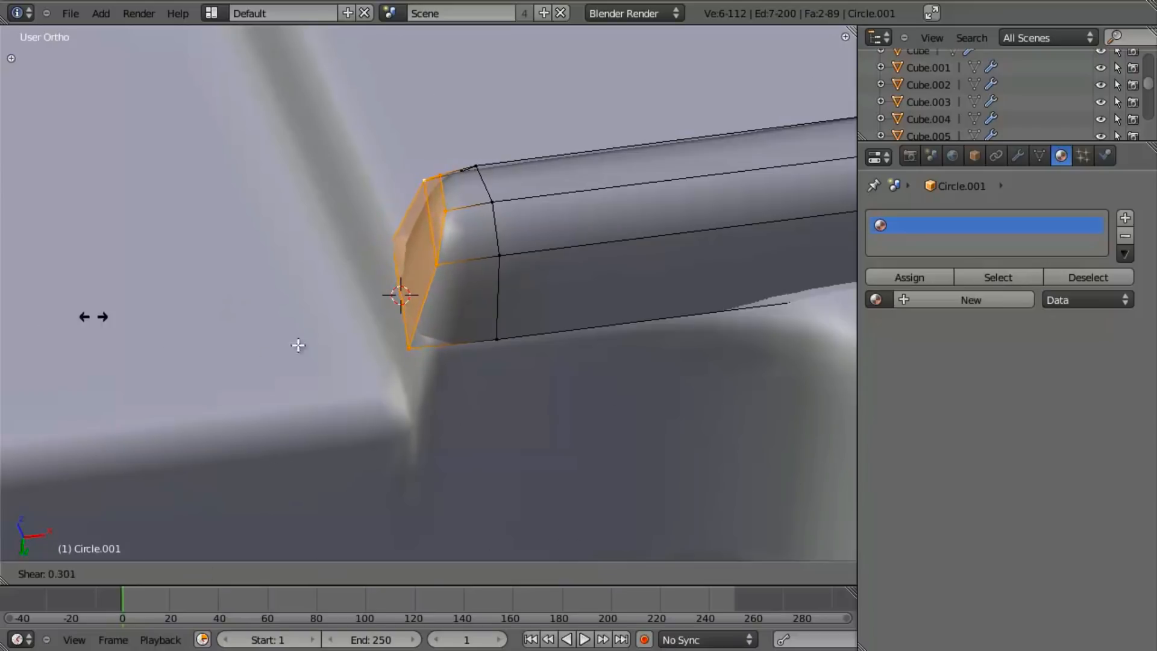
right_click(37, 313)
key("KP_1")
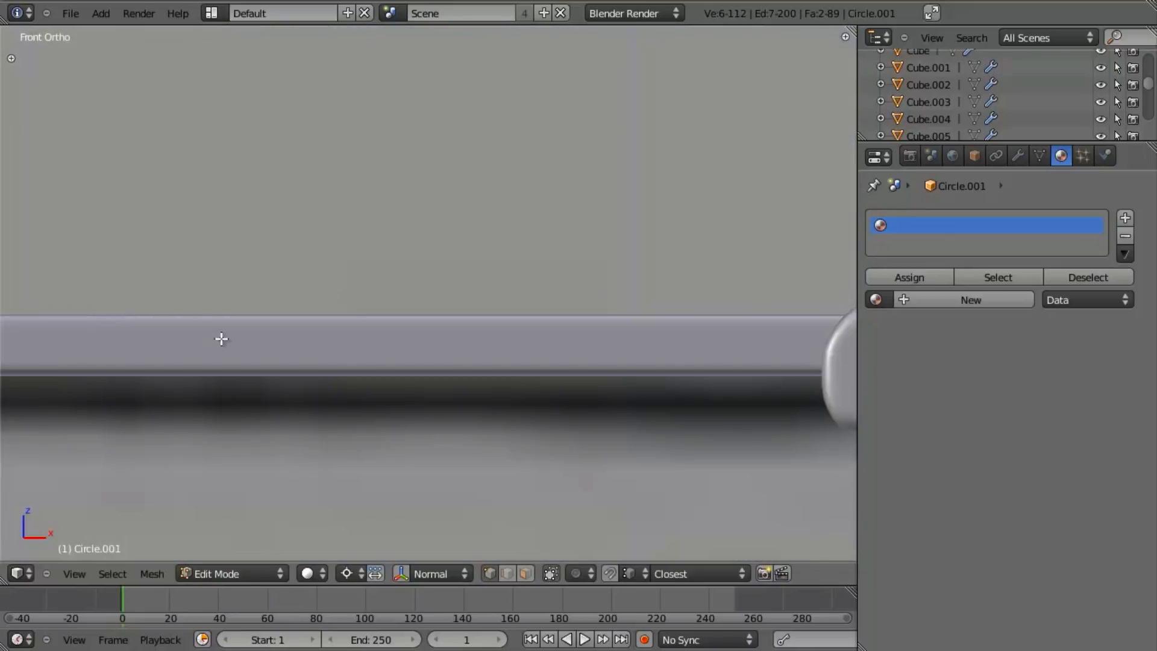
scroll(193, 308, "down", 3)
middle_click_drag(608, 208, 460, 540, "shift")
middle_click_drag(604, 265, 671, 482, "shift")
scroll(624, 331, "up", 3)
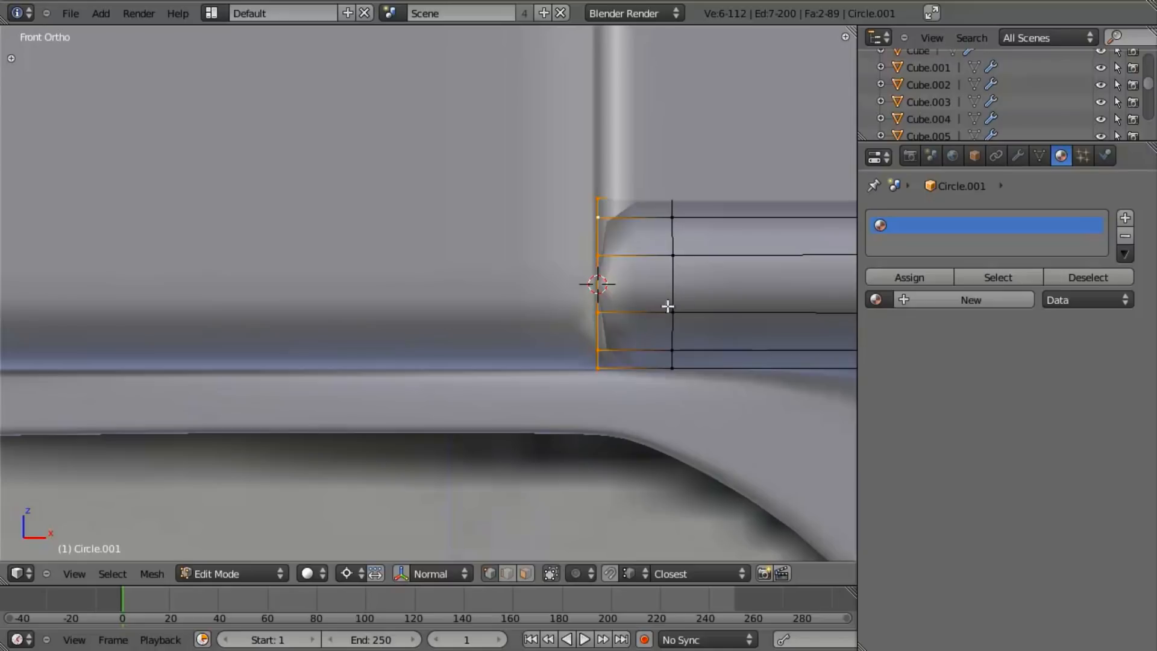
middle_click_drag(679, 382, 586, 381)
key("KP_1")
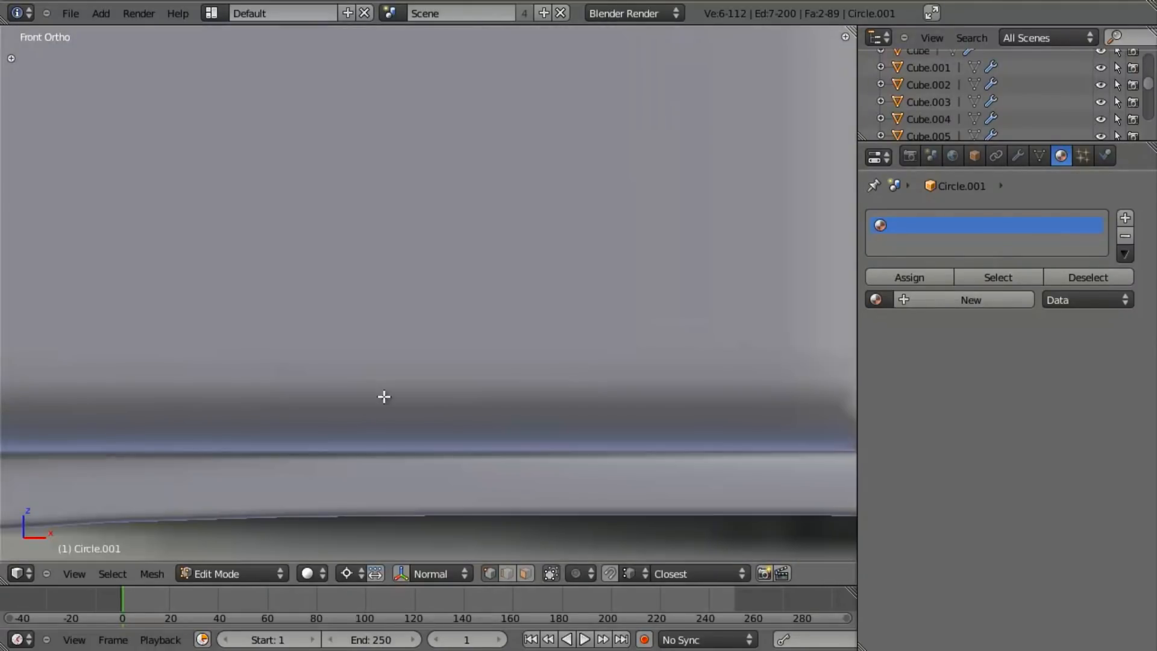
middle_click_drag(384, 397, 323, 359, "shift")
key("ctrl+alt+shift+s")
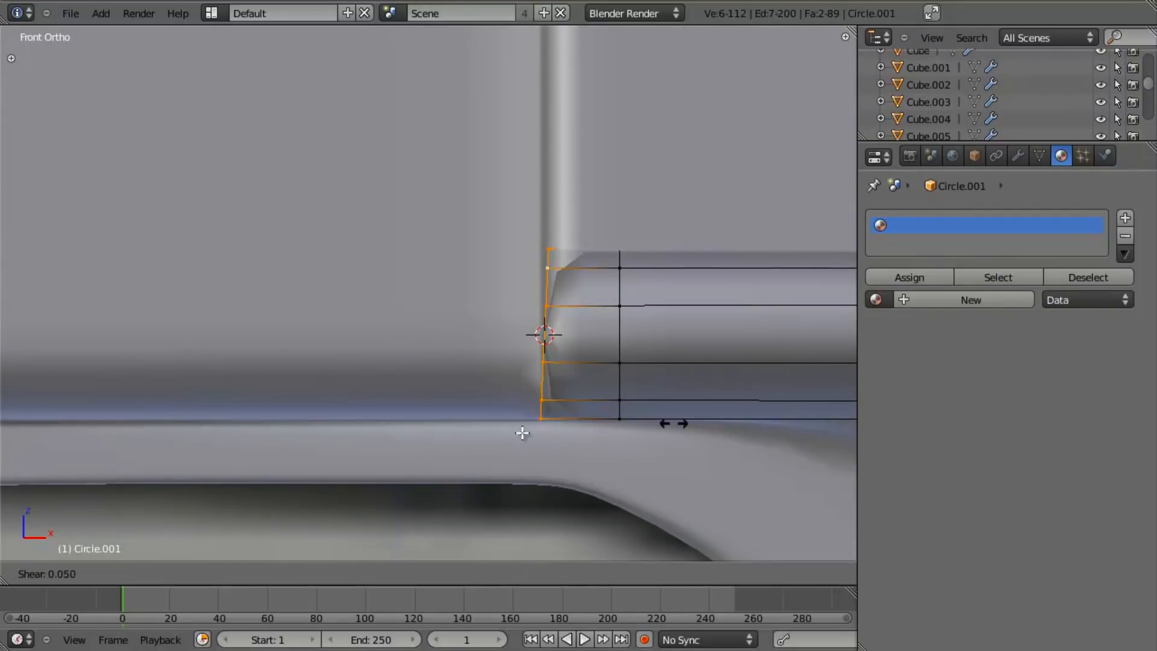
left_click(212, 426)
Shear the side arm's six end vertices in the top view so the outer ones slant toward the vertical branch.
key("KP_7")
key("z")
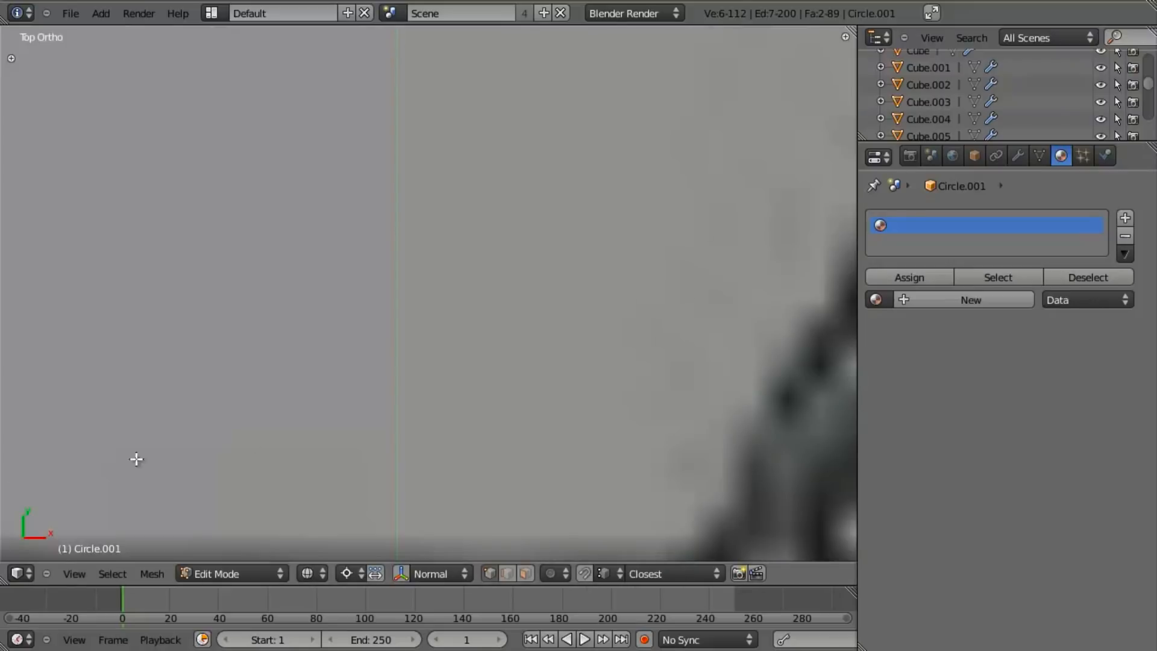
scroll(449, 461, "down", 4)
scroll(467, 374, "down", 5)
middle_click_drag(486, 269, 490, 424, "shift")
scroll(530, 452, "up", 9)
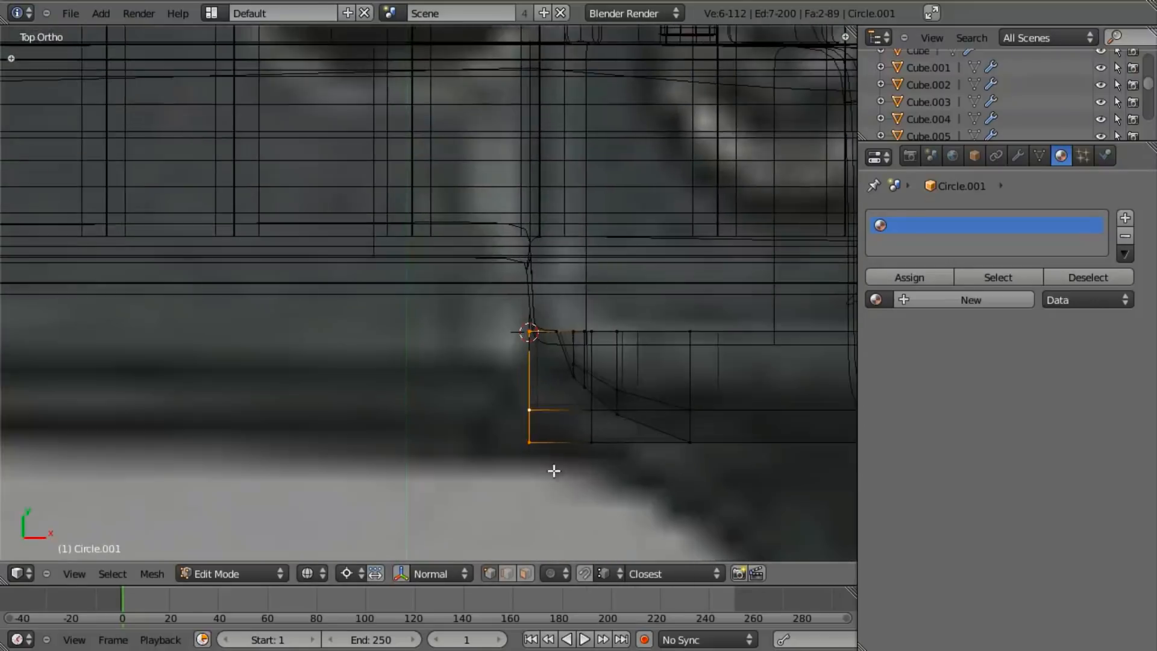
key("ctrl+alt+shift+s")
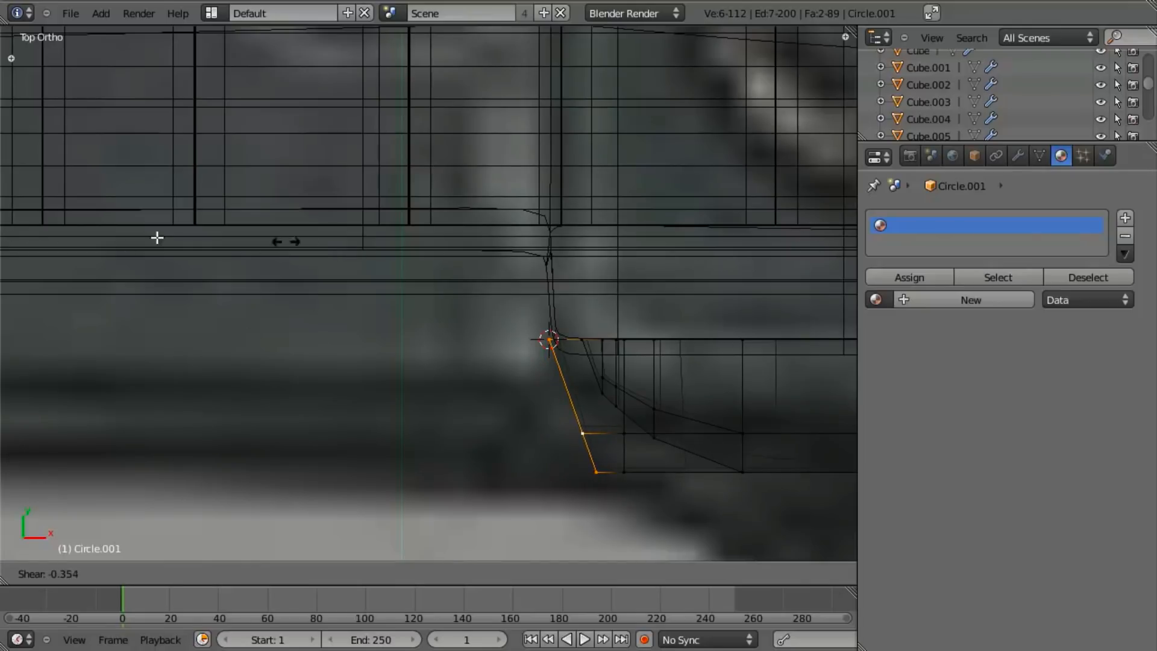
left_click(210, 138)
key("z")
scroll(382, 341, "down", 2)
middle_click_drag(382, 341, 609, 189)
key("Tab")
scroll(511, 248, "down", 3)
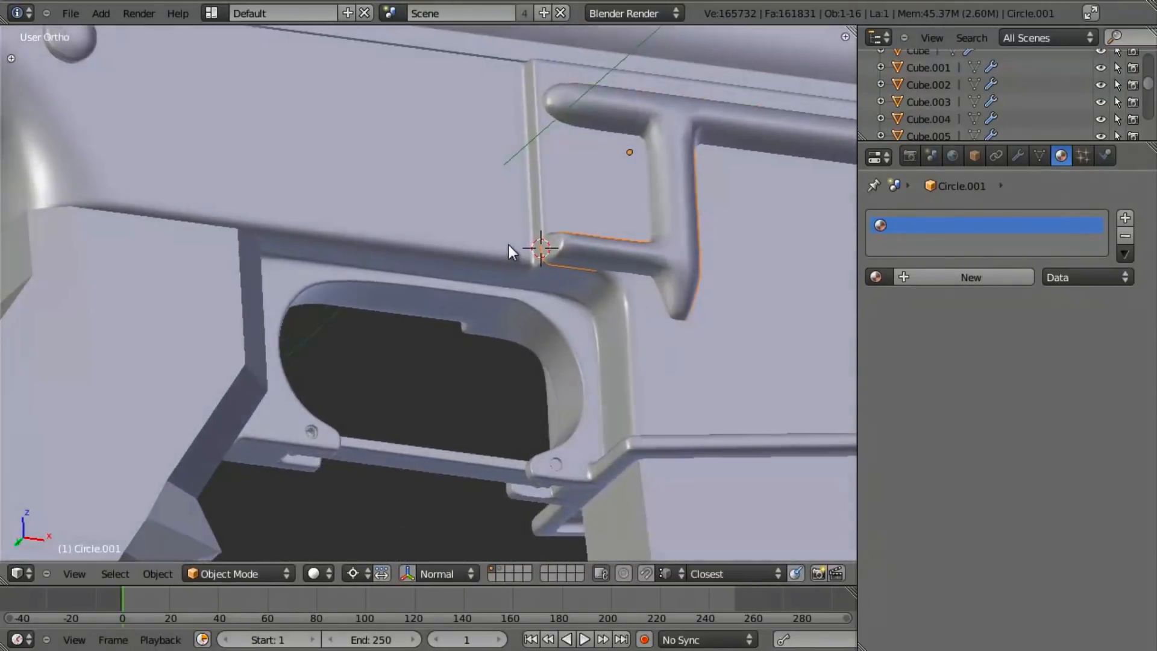
Move the two outer vertices of the edge loop near the arm's end along X toward the vertical branch.
scroll(460, 175, "up", 7)
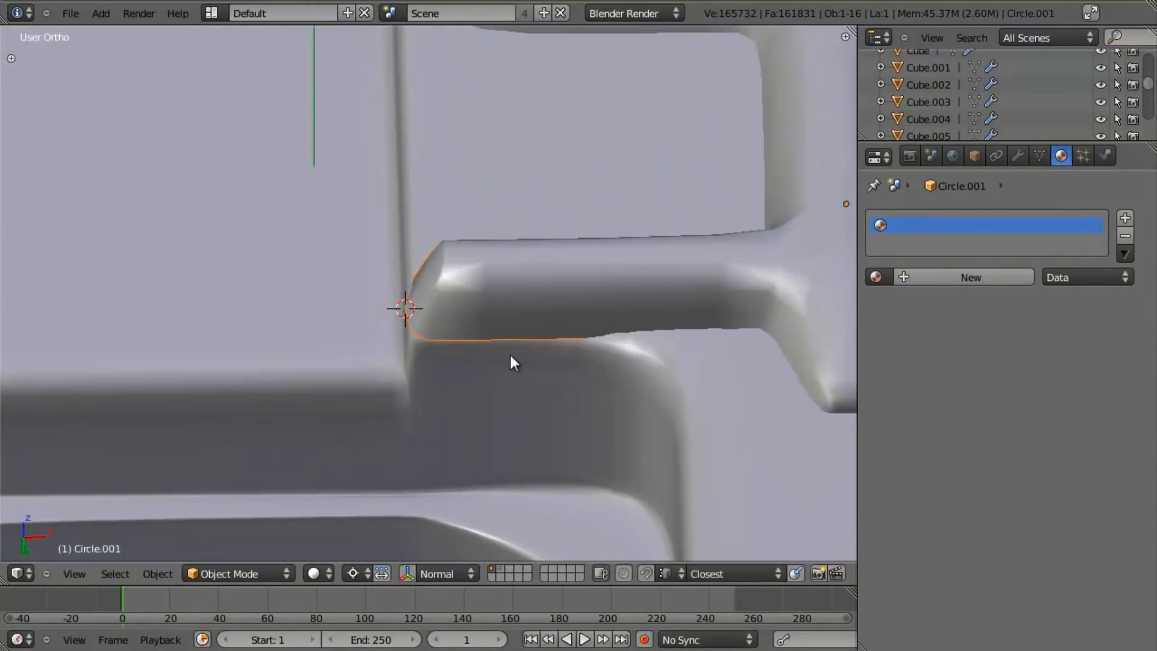
scroll(467, 356, "up", 3)
key("Tab")
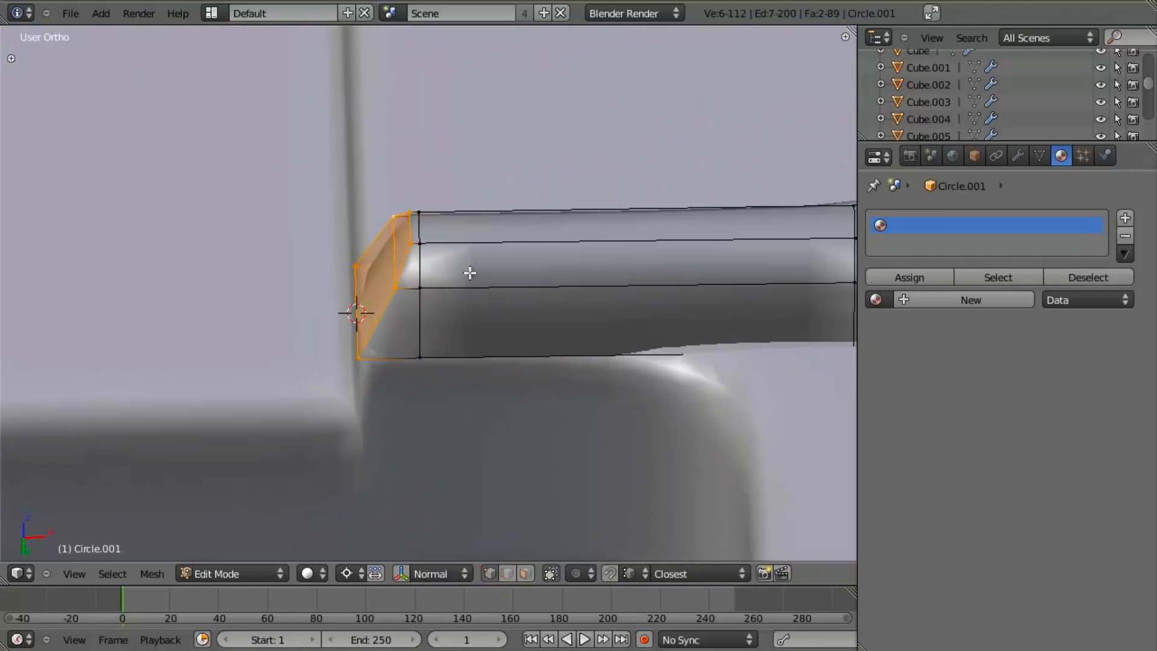
key("a")
key("z")
right_click(432, 246)
key("z")
key("g")
key("x")
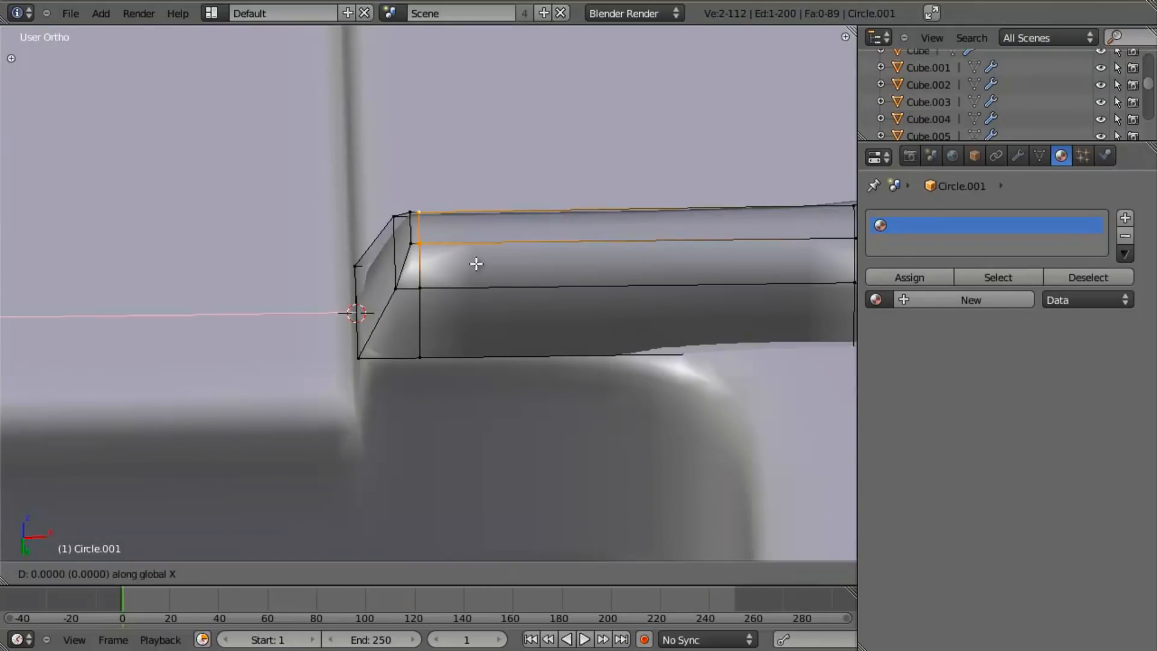
left_click(494, 270)
Move the two innermost vertices of the same edge loop about 0.0155 along negative X toward the groove.
right_click(433, 355)
key("z")
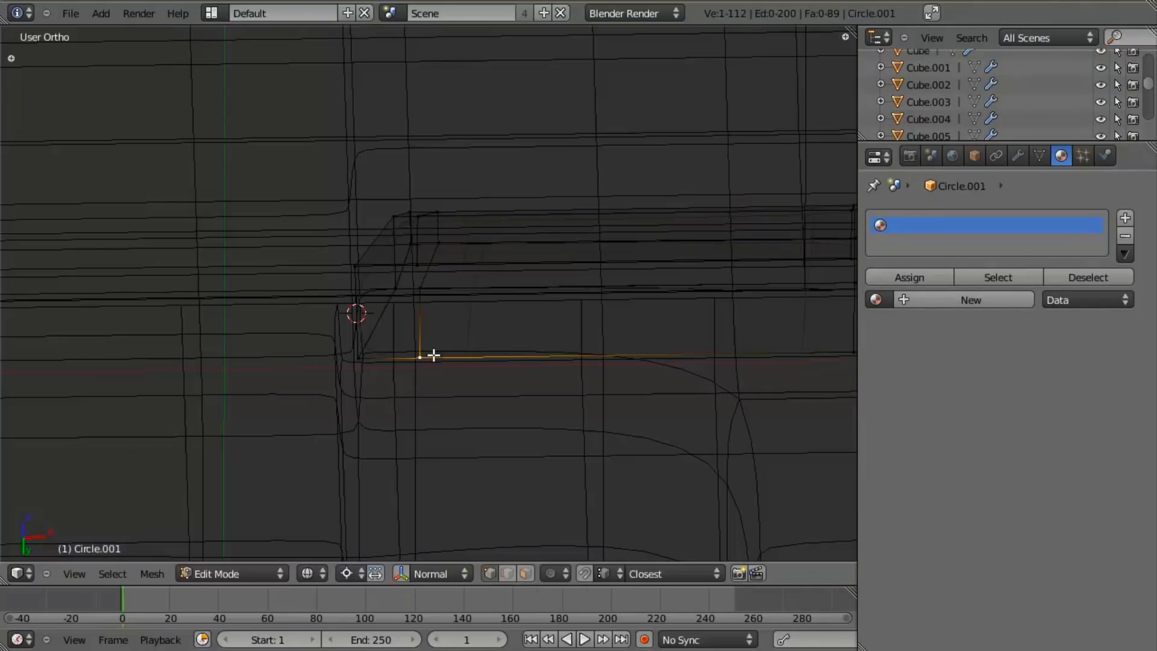
right_click(421, 267, "shift")
key("z")
key("g")
key("x")
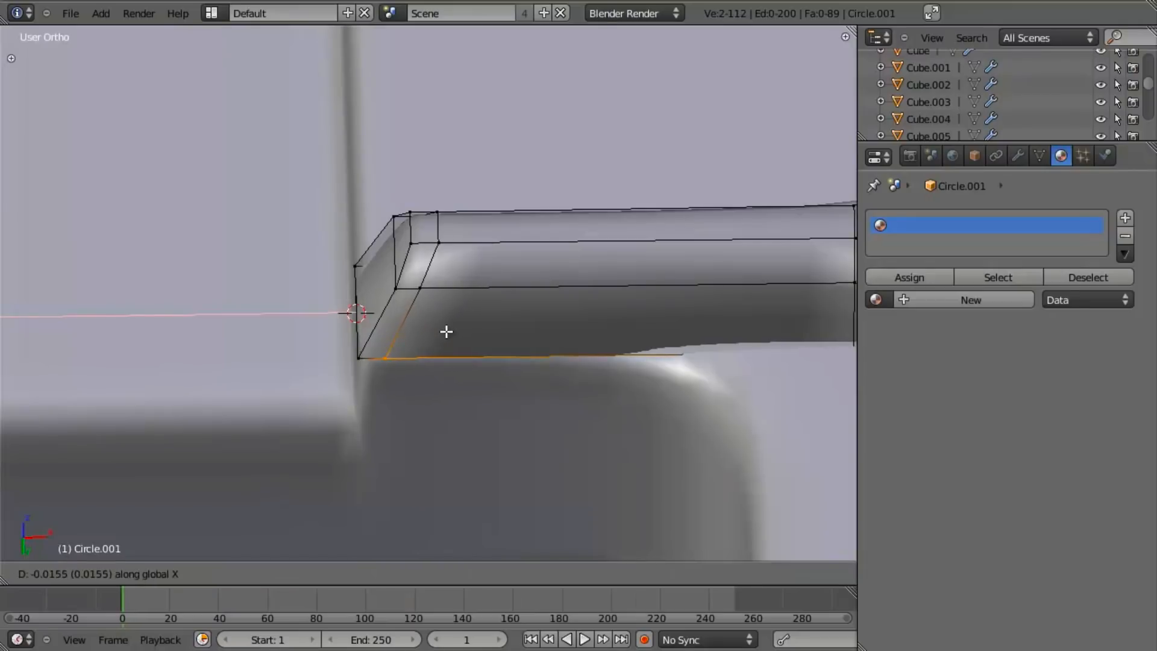
left_click(447, 331)
key("a")
key("Tab")
Select the whole slanted edge loop and move it slightly along negative X, closer to the arm's end.
key("Tab")
right_click(426, 275, "alt")
key("g")
key("x")
left_click(411, 267)
key("Tab")
Move the arm's end vertices together with the adjoining edge loop slightly along X, away from the vertical groove.
scroll(461, 386, "down", 5)
middle_click_drag(375, 343, 508, 379)
scroll(508, 342, "up", 4)
key("Tab")
key("z")
key("b")
left_click_drag(475, 214, 614, 416)
key("z")
key("z")
key("z")
key("g")
key("x")
left_click(648, 382)
Raise the lower vertices of the side arm and the adjoining branch slightly along Z to make the arm thinner.
key("KP_1")
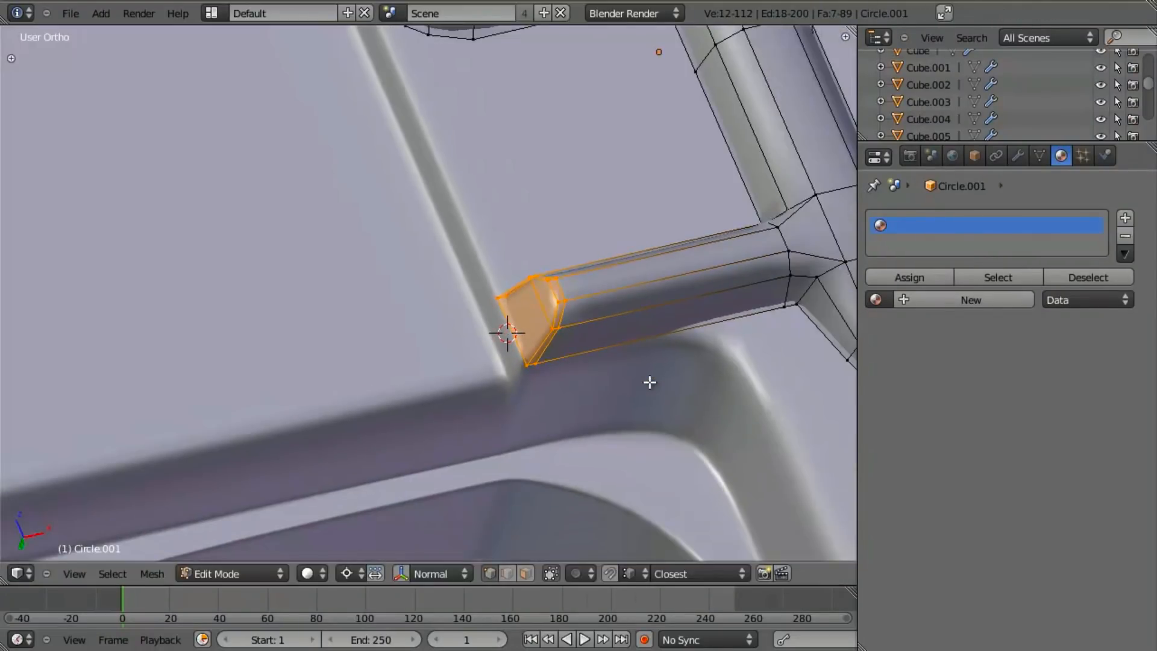
middle_click_drag(599, 426, 393, 312, "shift")
key("z")
key("a")
key("a")
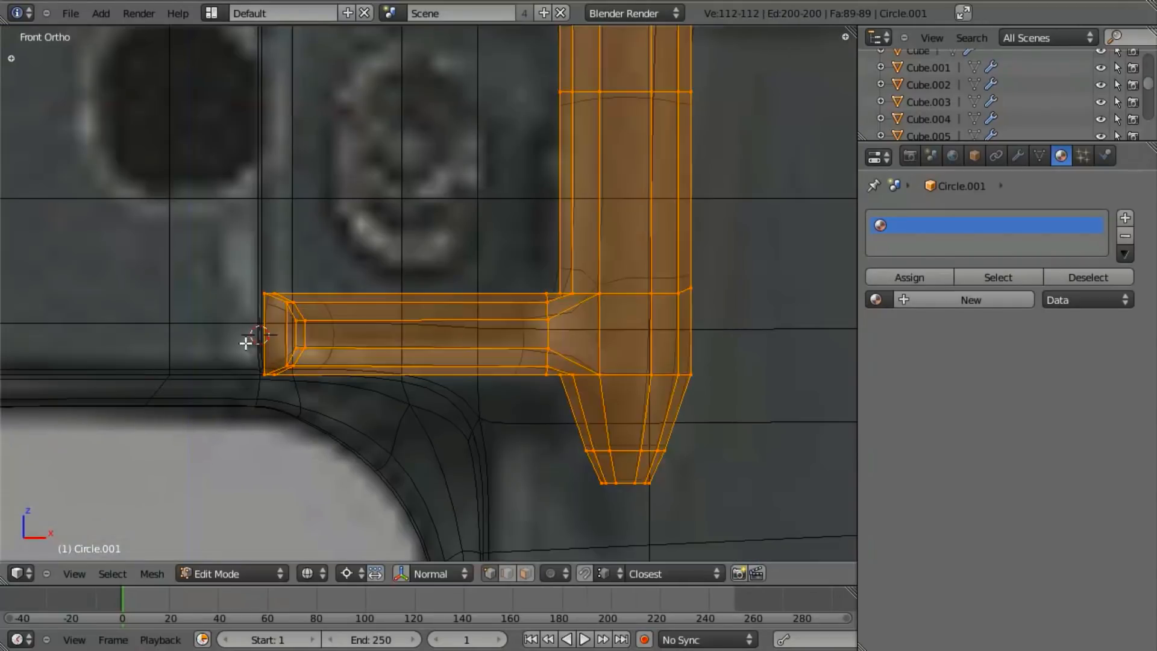
key("a")
key("b")
left_click_drag(234, 332, 778, 413)
key("z")
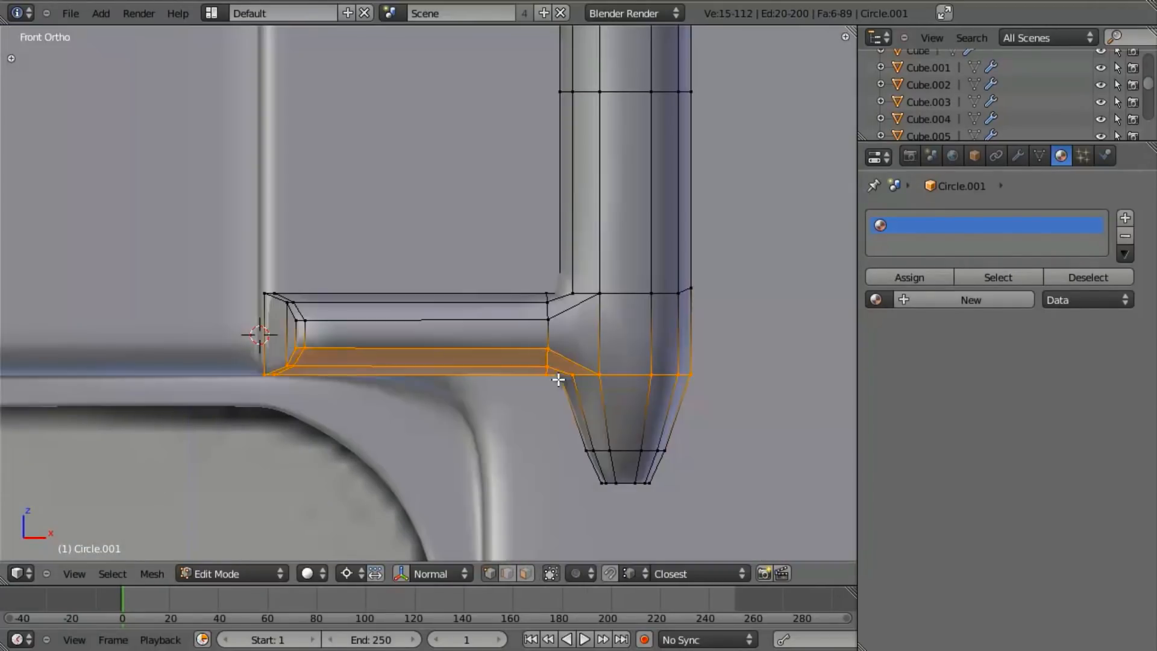
key("g")
key("z")
left_click(557, 371)
key("Tab")
scroll(421, 363, "down", 4)
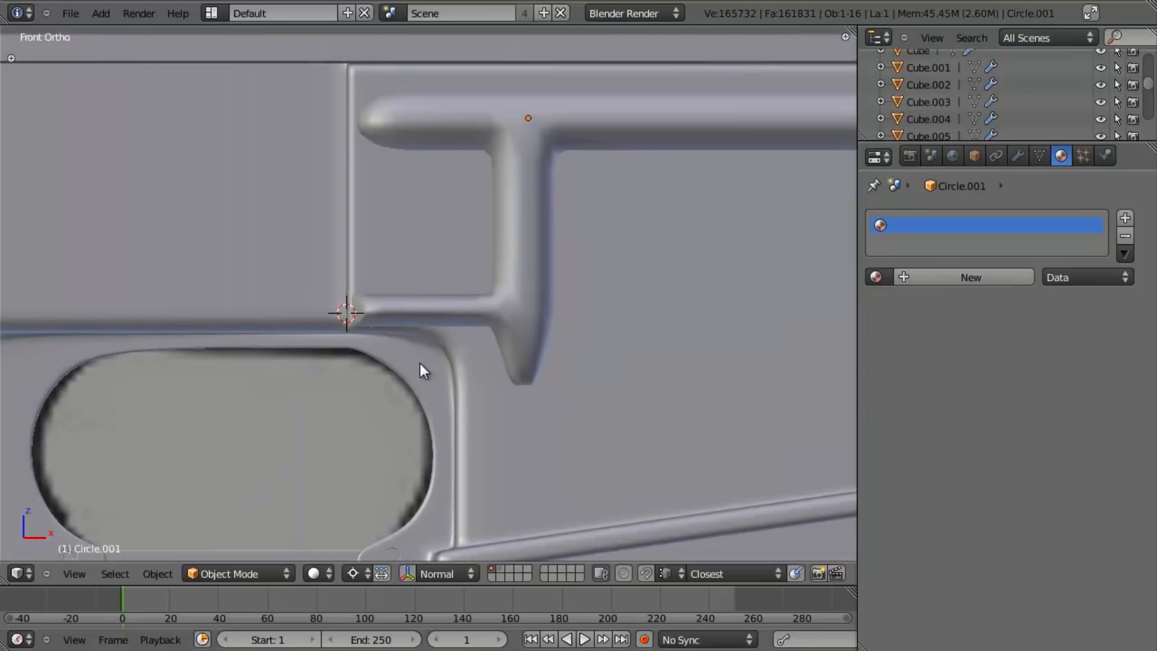
Select the four front vertices of the vertical branch at its junction with the side arm.
key("Tab")
scroll(605, 362, "up", 4)
key("a")
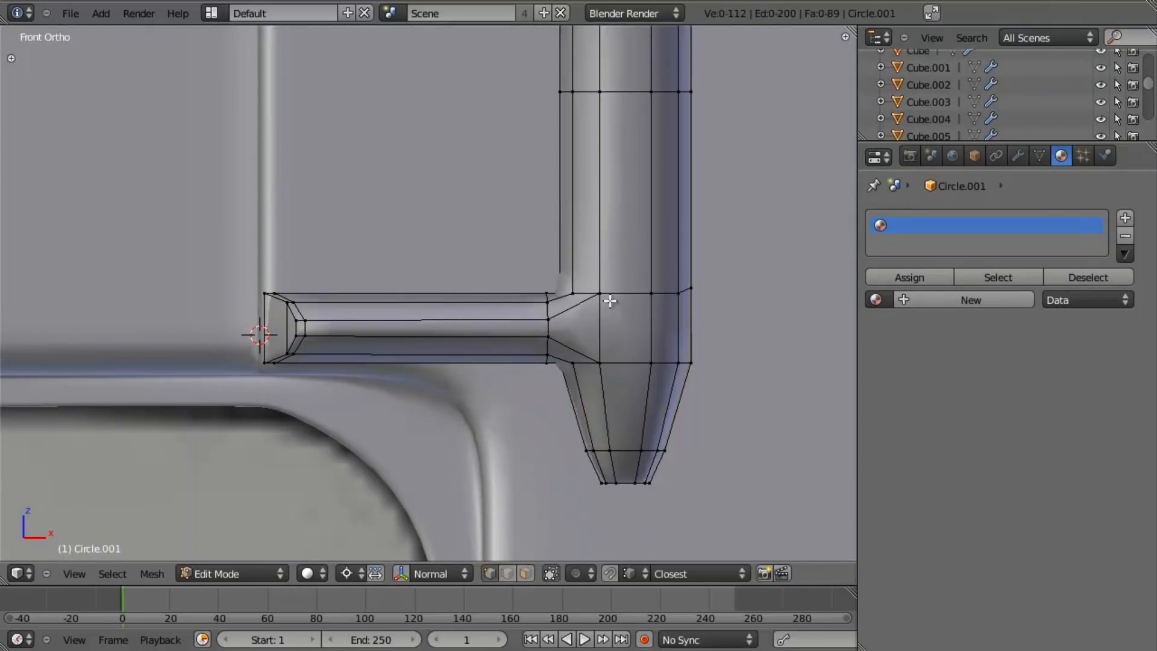
left_click(600, 362, "shift")
key("s")
key("z")
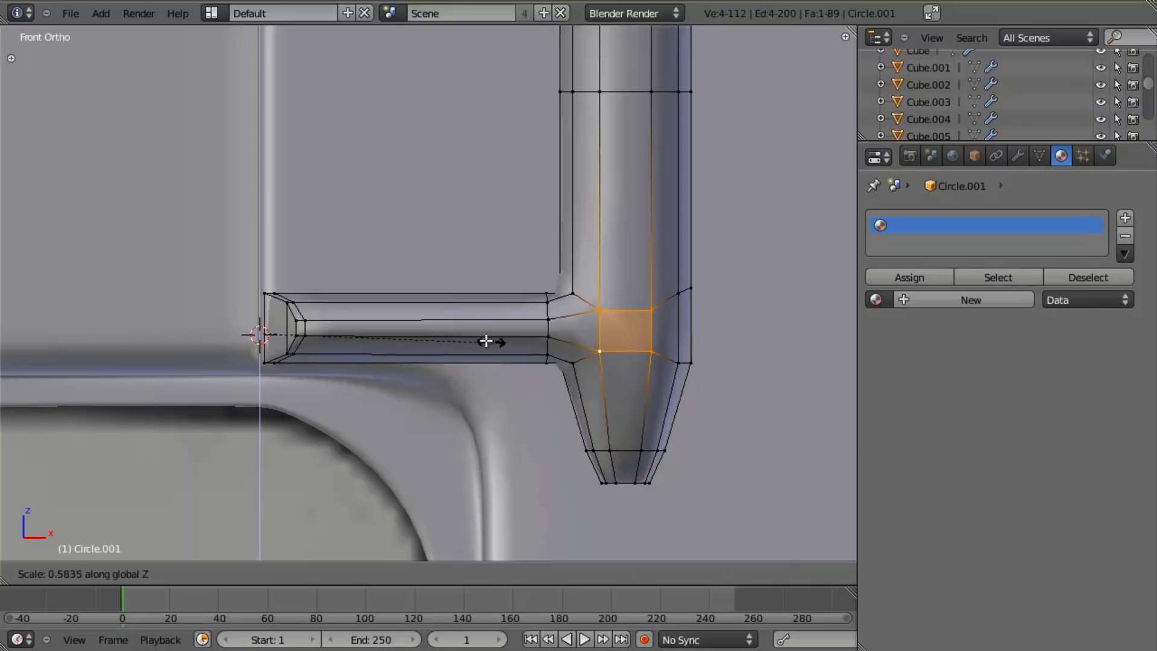
right_click(458, 337)
Add the branch's far-side junction vertices to the selection and scale all eight to about 0.49 along Z.
key("z")
key("b")
left_click_drag(650, 268, 737, 358)
key("b")
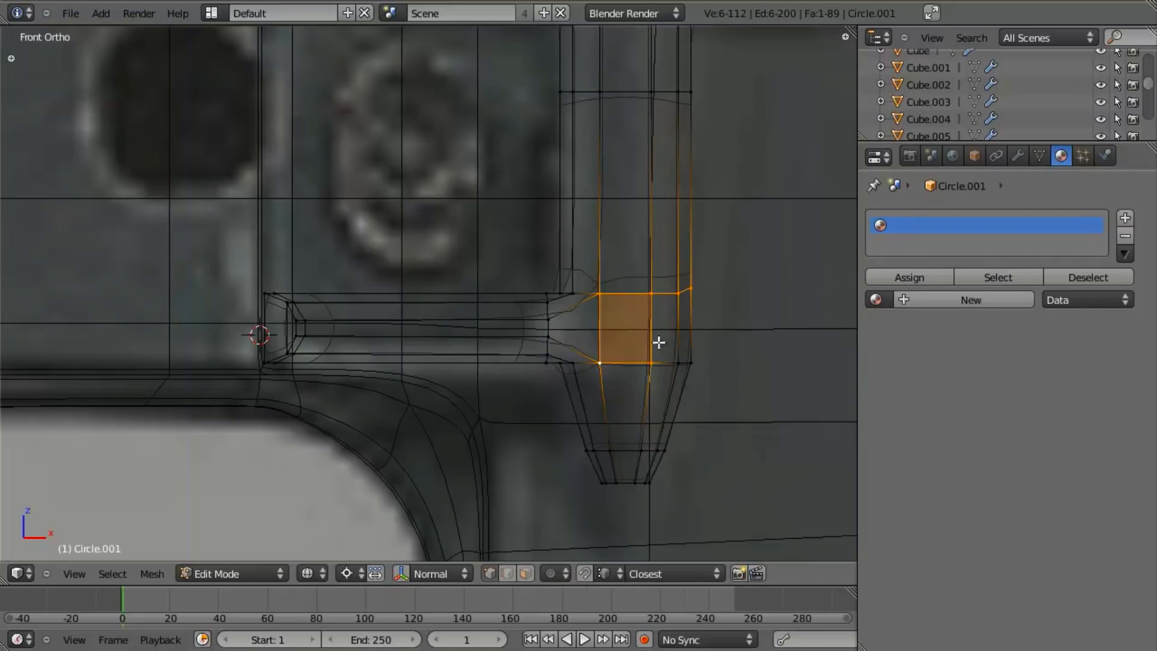
left_click_drag(659, 342, 721, 395)
key("z")
key("s")
key("z")
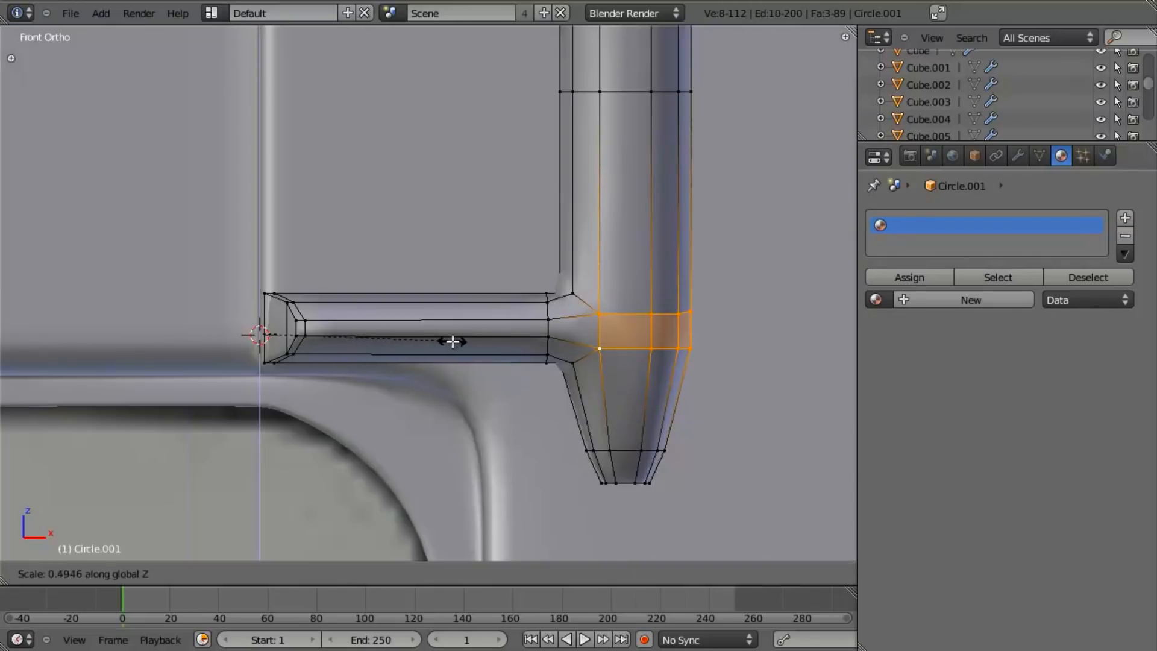
left_click(452, 341)
Examine the smoothed ridge and its side arm junction from the front and at an angle.
key("Tab")
scroll(522, 381, "down", 8)
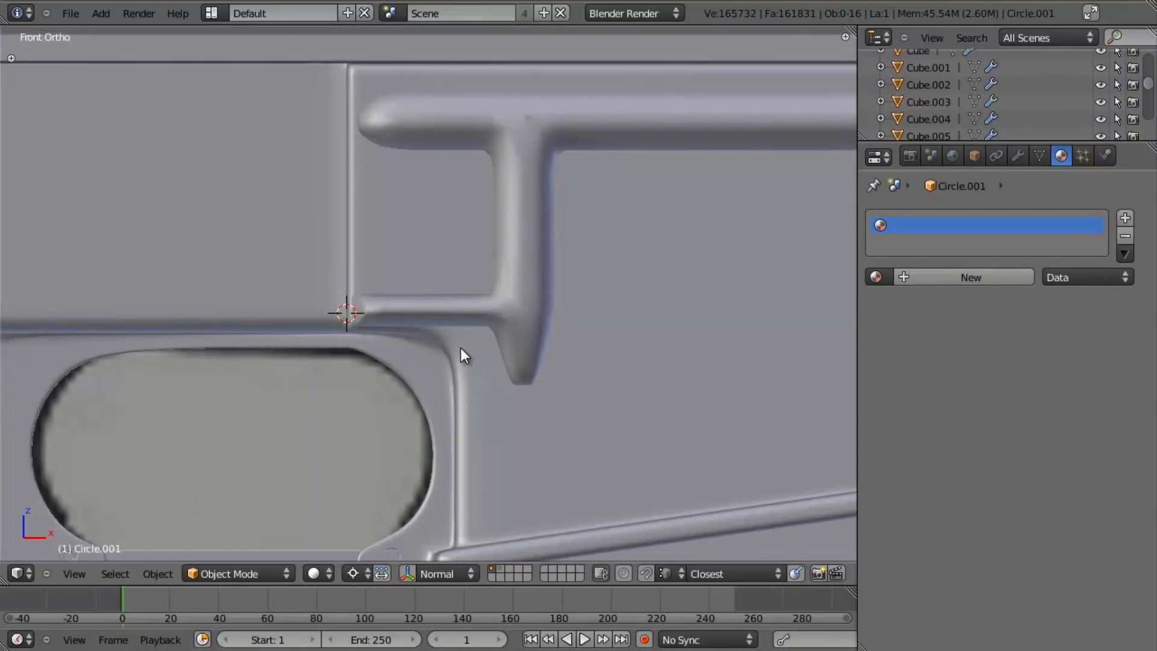
mouse_move(401, 328)
middle_mouse_down()
mouse_move(483, 360)
mouse_move(522, 363)
mouse_move(551, 345)
mouse_move(484, 179)
mouse_move(439, 361)
middle_mouse_up()
scroll(440, 362, "up", 3)
key("Tab")
scroll(542, 237, "up", 4)
middle_click_drag(543, 238, 480, 281, "shift")
scroll(481, 281, "up", 3)
key("a")
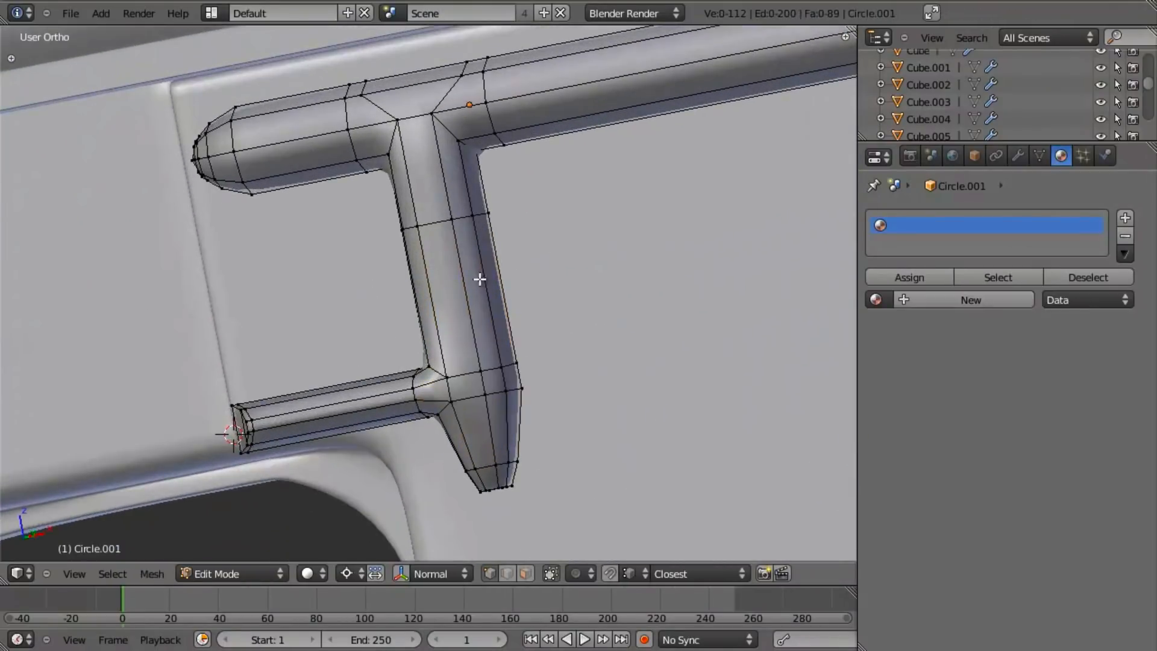
Select the open boundary loop around the back of the ridge and move it about 0.0077 along negative Y.
key("z")
right_click(535, 149, "alt")
scroll(519, 320, "down", 4)
key("z")
mouse_move(534, 336)
middle_mouse_down()
mouse_move(473, 336)
mouse_move(504, 277)
mouse_move(519, 315)
mouse_move(496, 212)
middle_mouse_up()
scroll(510, 289, "up", 2)
middle_click_drag(630, 340, 630, 294)
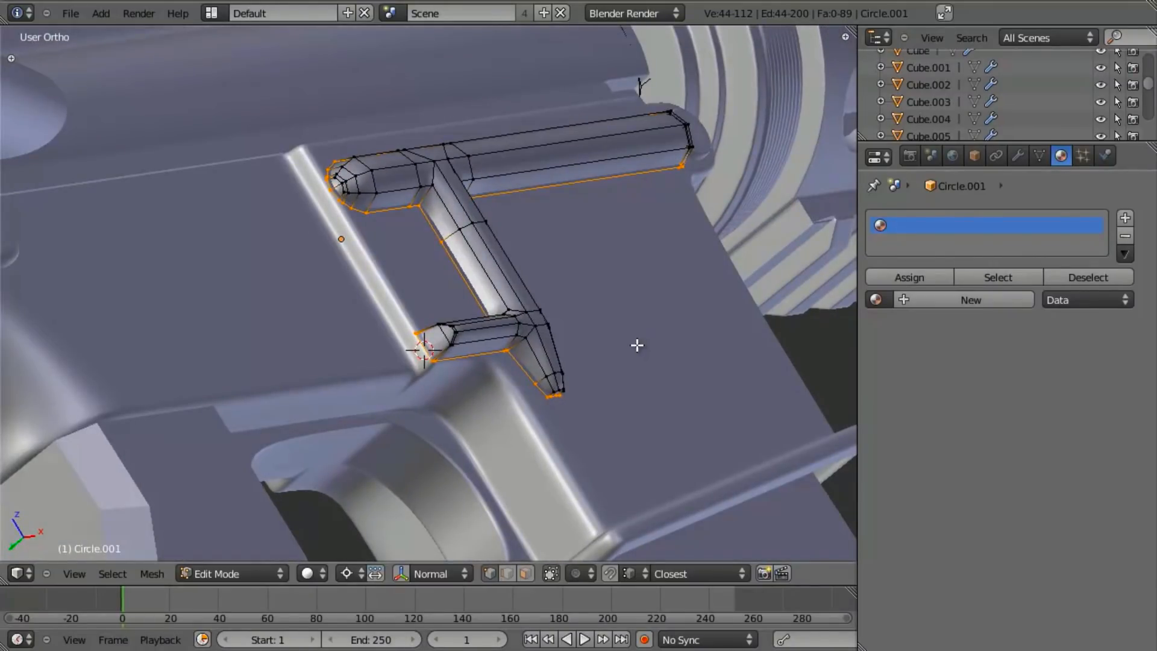
key("g")
key("y")
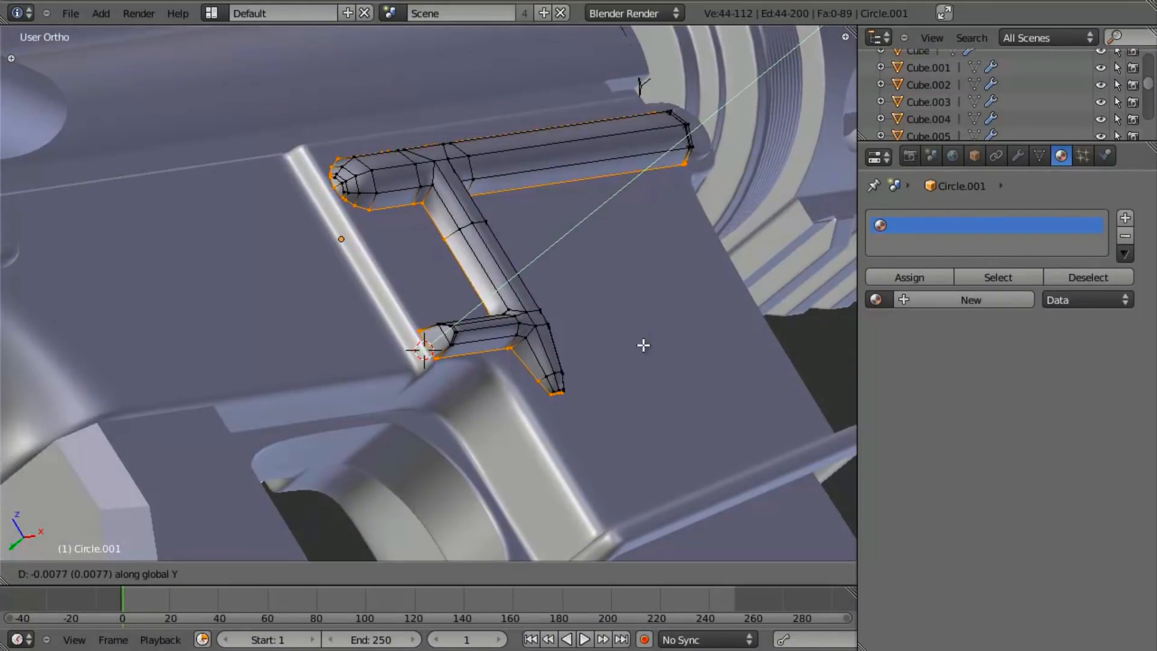
left_click(644, 345)
Extrude the ridge's open back boundary loop in place and fatten it outward by about 0.0085.
key("e")
key("y")
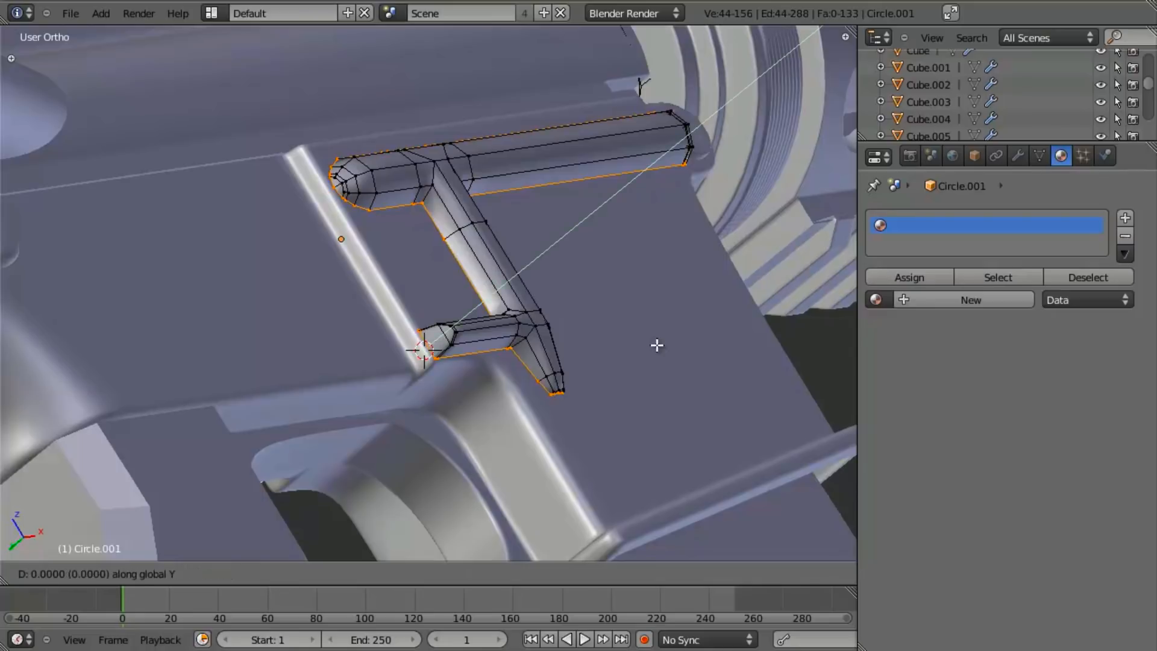
left_click(651, 351)
key("alt+s")
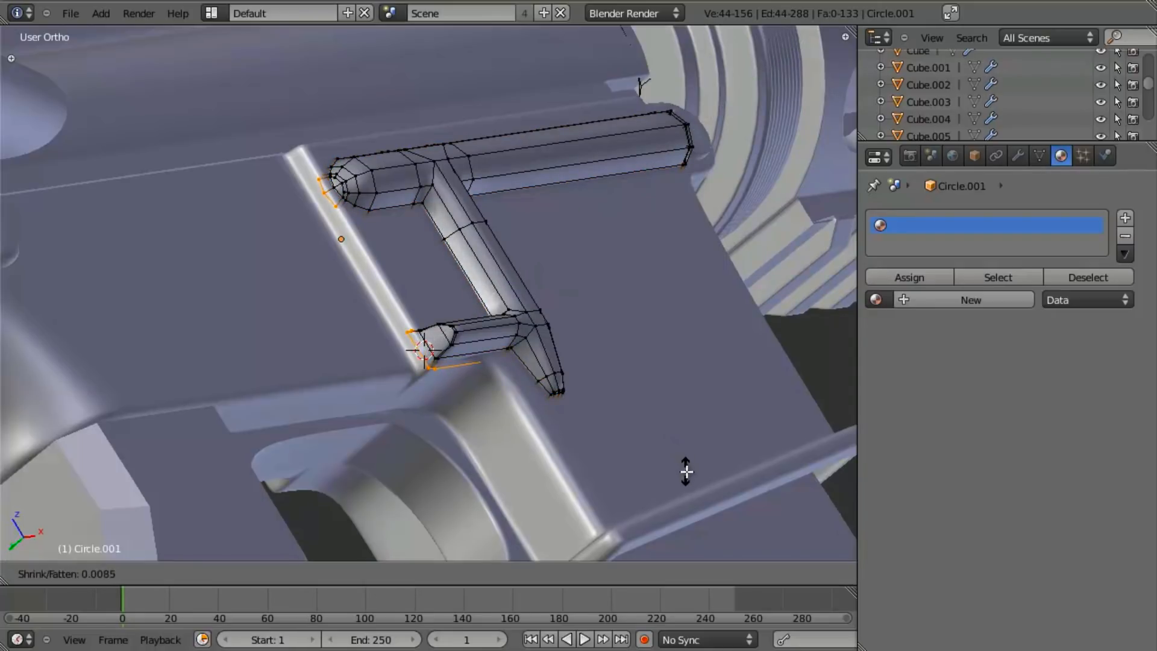
left_click(686, 472)
key("KP_1")
key("z")
scroll(687, 397, "up", 2)
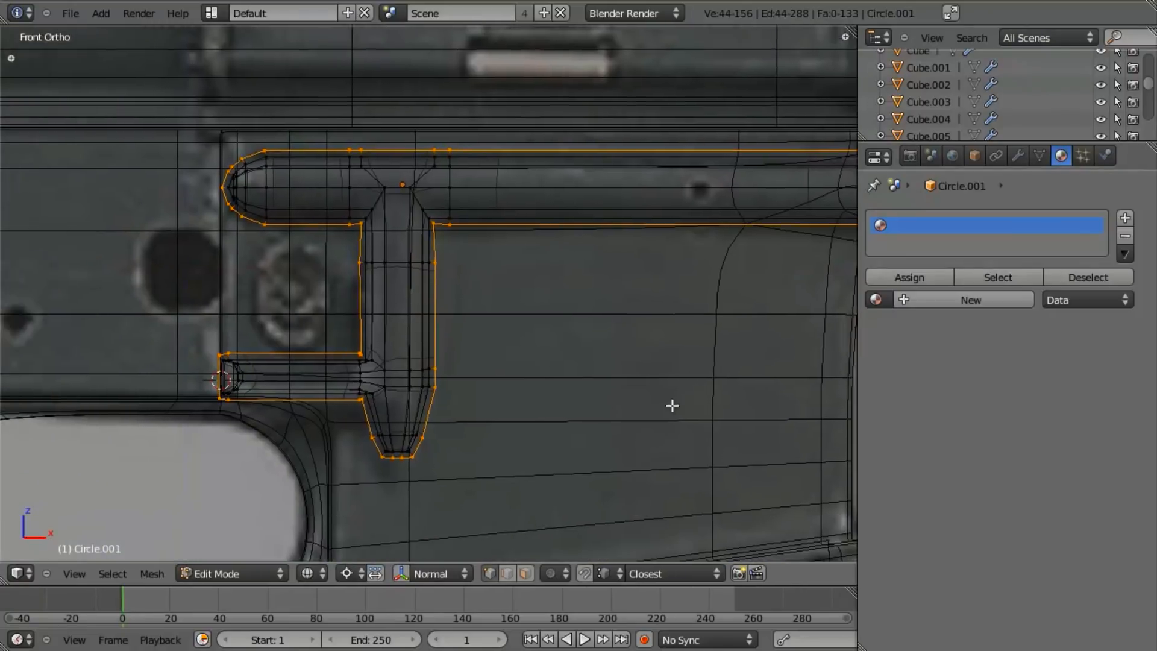
Fatten the ridge's outer back edge loop further outward to widen its base flange.
key("z")
key("Tab")
mouse_move(551, 425)
middle_mouse_down()
mouse_move(480, 418)
mouse_move(555, 398)
middle_mouse_up()
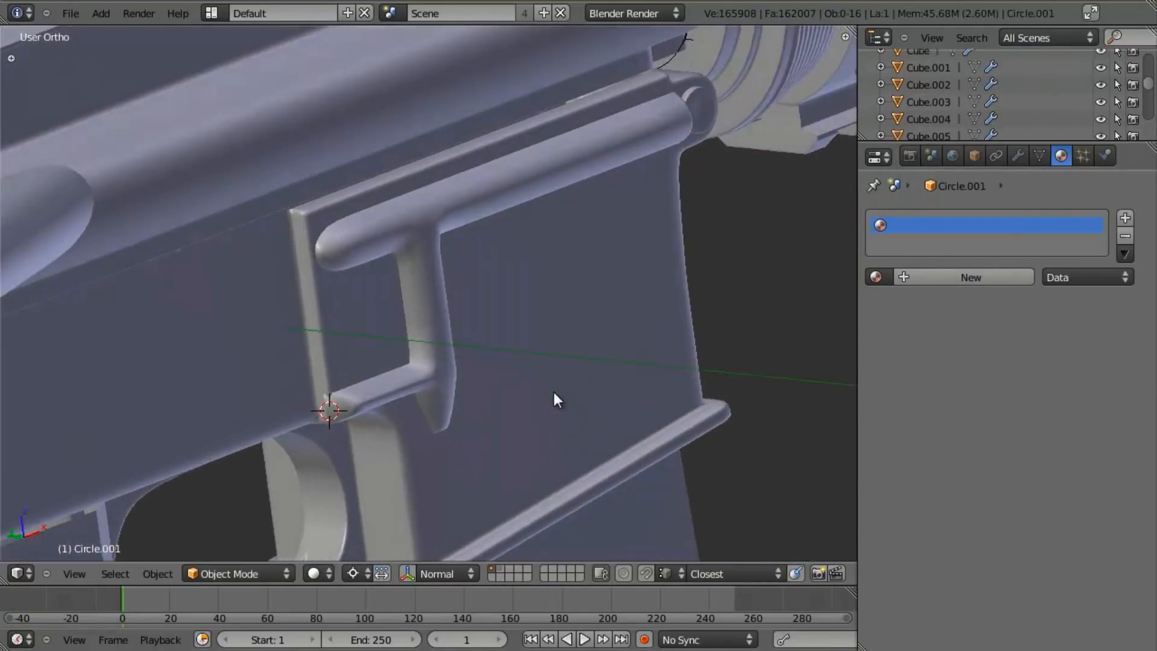
scroll(552, 401, "up", 2)
key("Tab")
key("alt+s")
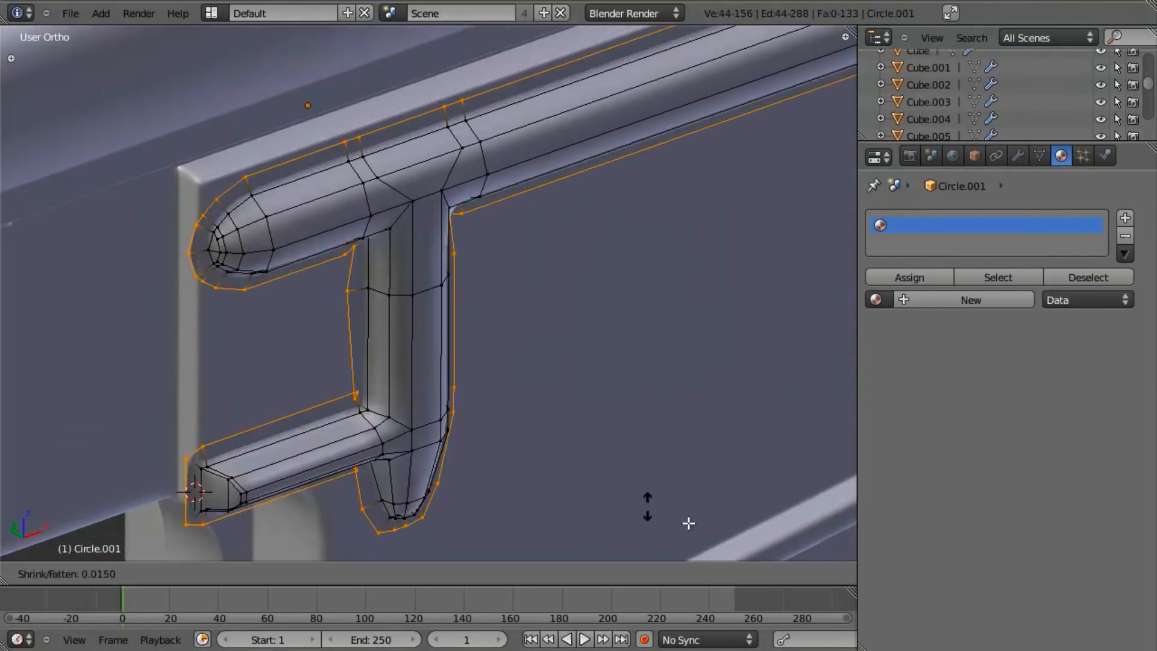
left_click(510, 438)
key("Tab")
middle_click_drag(504, 410, 421, 183)
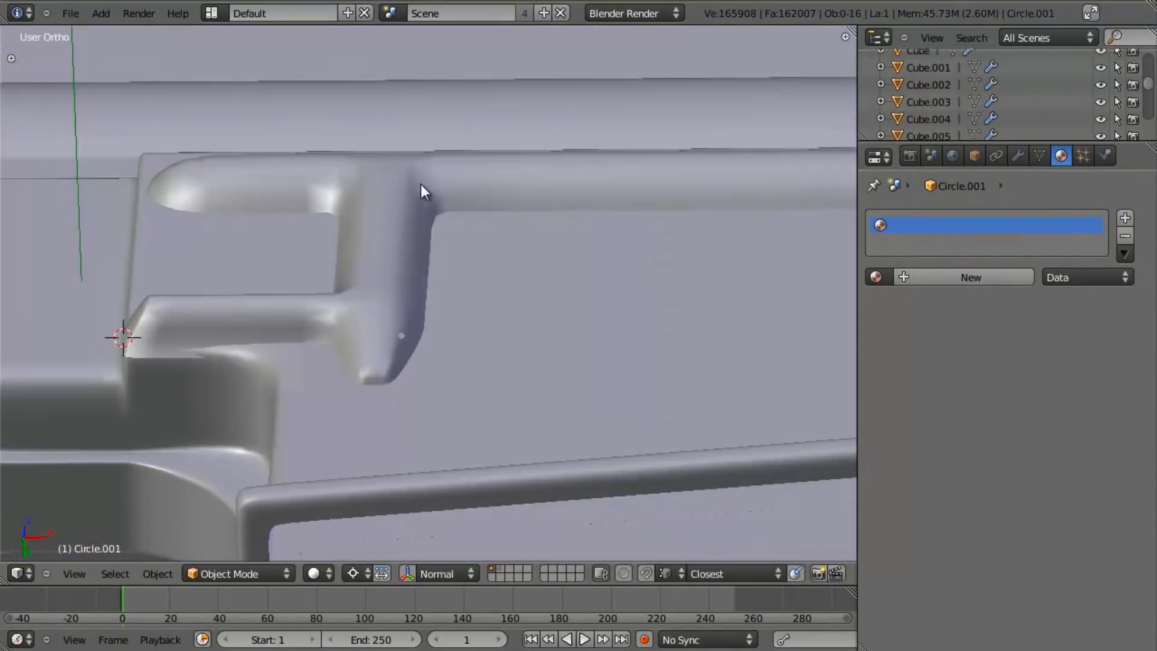
middle_click_drag(321, 334, 428, 309)
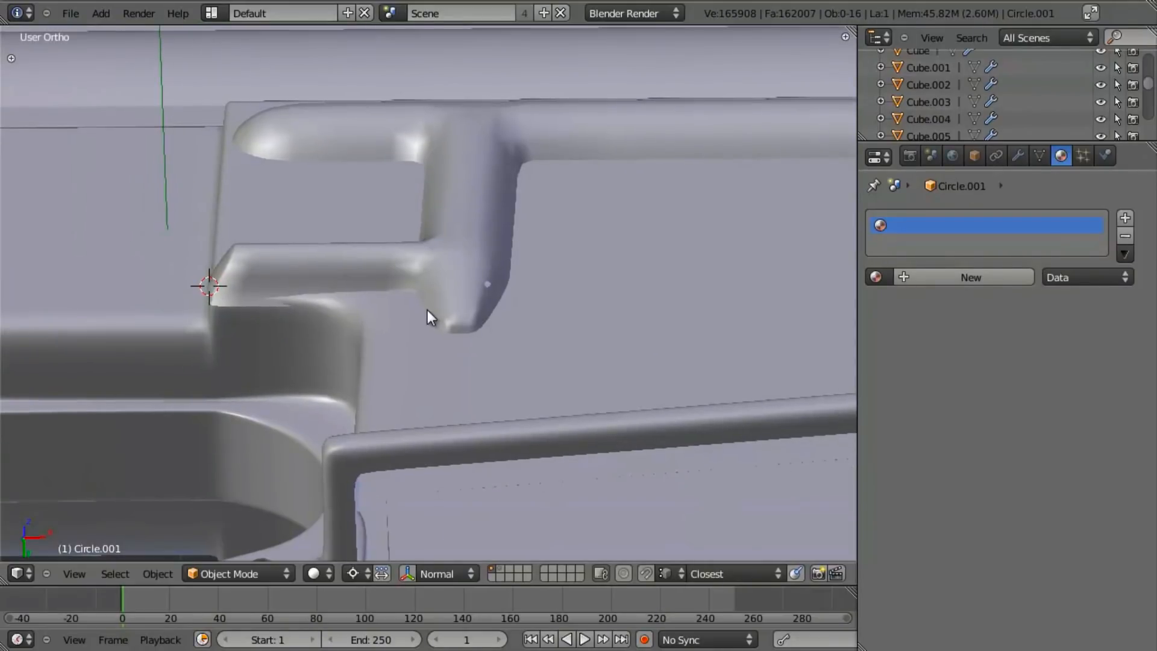
Select all vertices of the side arm's free end, including hidden ones, and move them slightly along positive X.
key("KP_1")
key("Tab")
middle_click_drag(263, 468, 299, 280, "shift")
key("a")
key("z")
key("b")
left_click_drag(218, 290, 316, 398)
key("z")
key("b")
left_click_drag(246, 335, 291, 409)
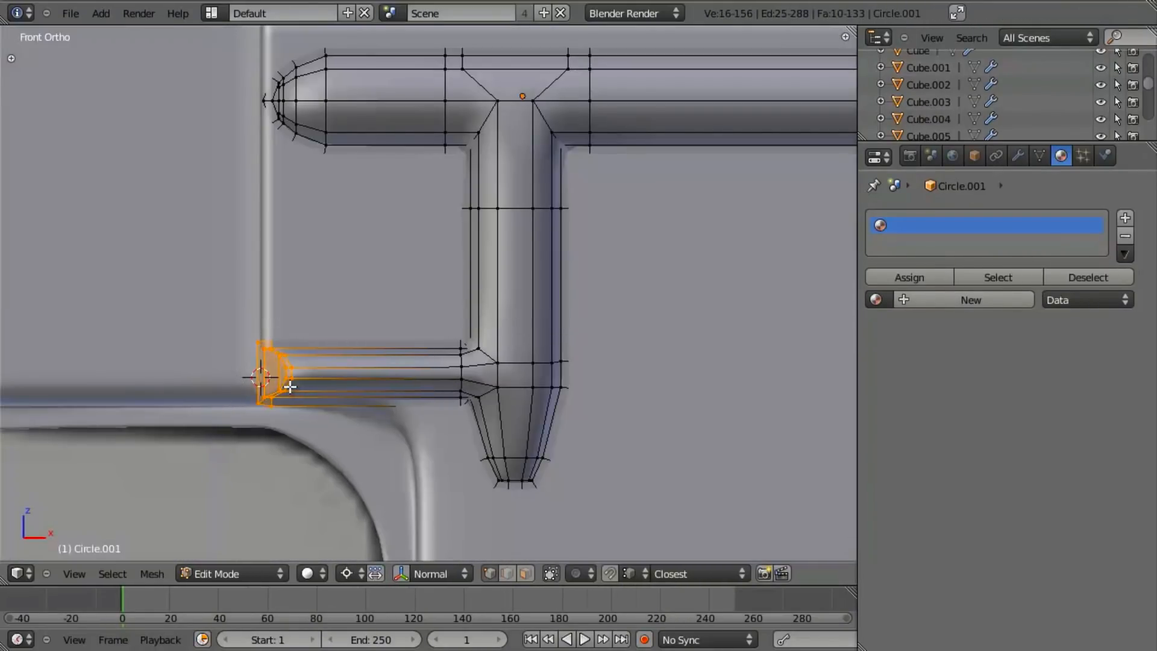
key("z")
key("g")
key("x")
left_click(298, 389)
Select the whole side arm with its junction on the vertical branch and raise it about 0.0081 along Z.
key("b")
mouse_move(206, 309)
left_mouse_down()
mouse_move(757, 473)
mouse_move(750, 428)
left_mouse_up()
key("z")
key("g")
key("z")
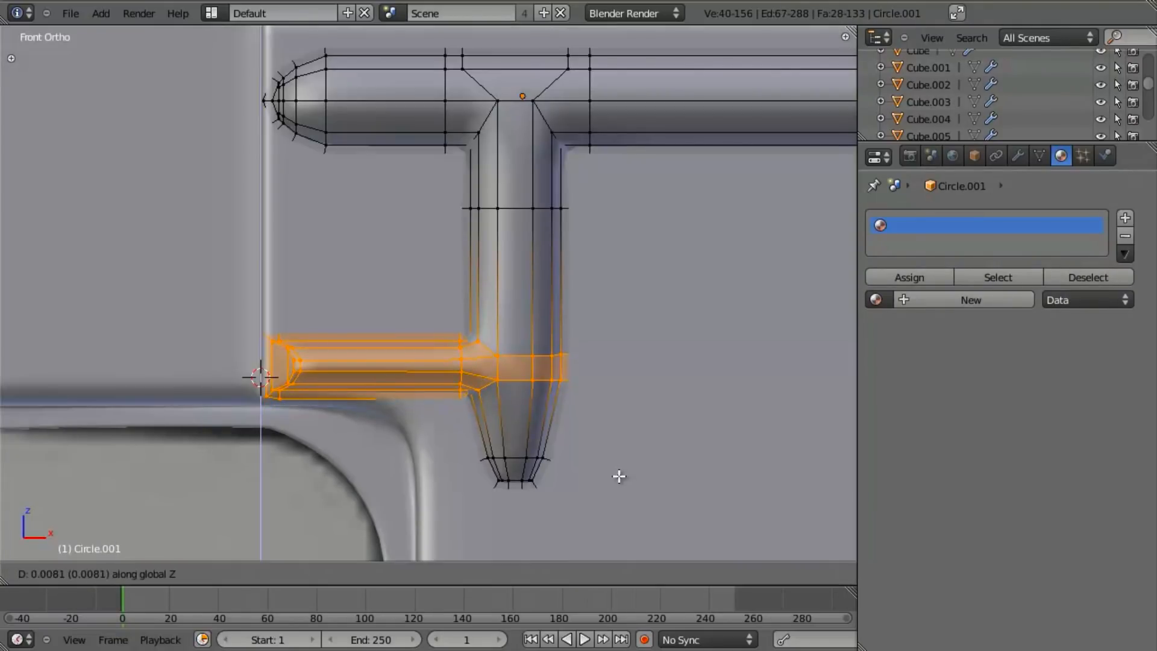
left_click(620, 476)
Examine the ridge, its meeting with the front pivot pin, and the surrounding lower receiver from several angles.
key("Tab")
scroll(560, 434, "down", 6)
scroll(446, 361, "down", 4)
middle_click_drag(446, 361, 574, 322)
scroll(345, 298, "up", 3)
scroll(349, 393, "up", 6)
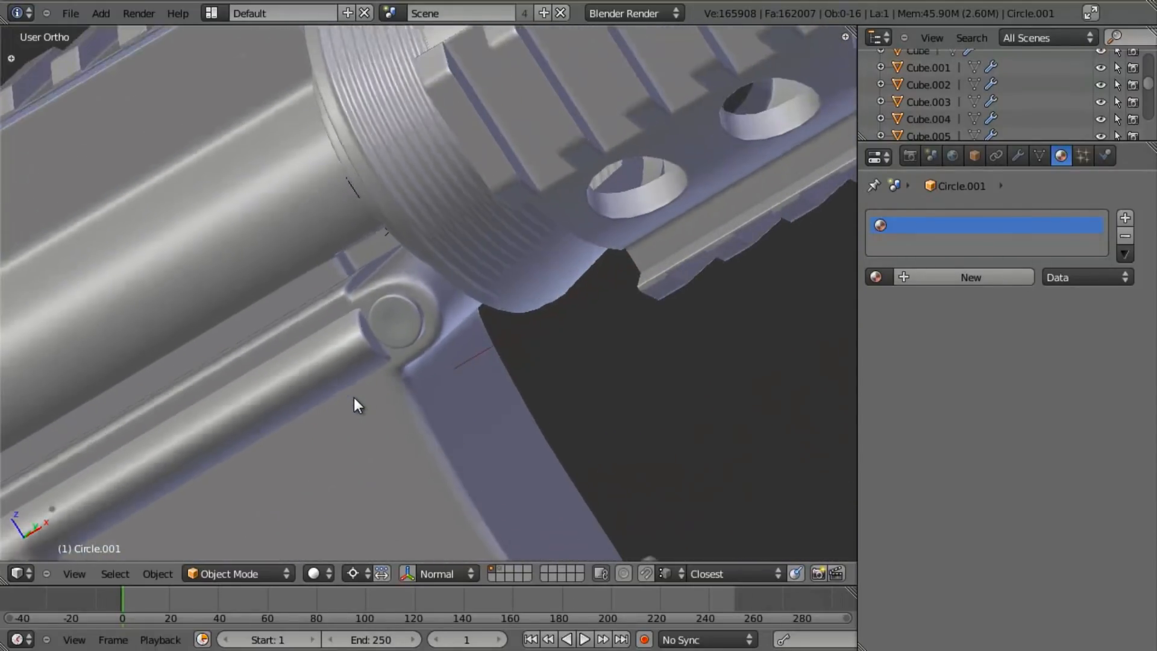
scroll(354, 397, "down", 4)
middle_click_drag(355, 397, 509, 244)
scroll(469, 406, "down", 2)
middle_click_drag(469, 406, 428, 346)
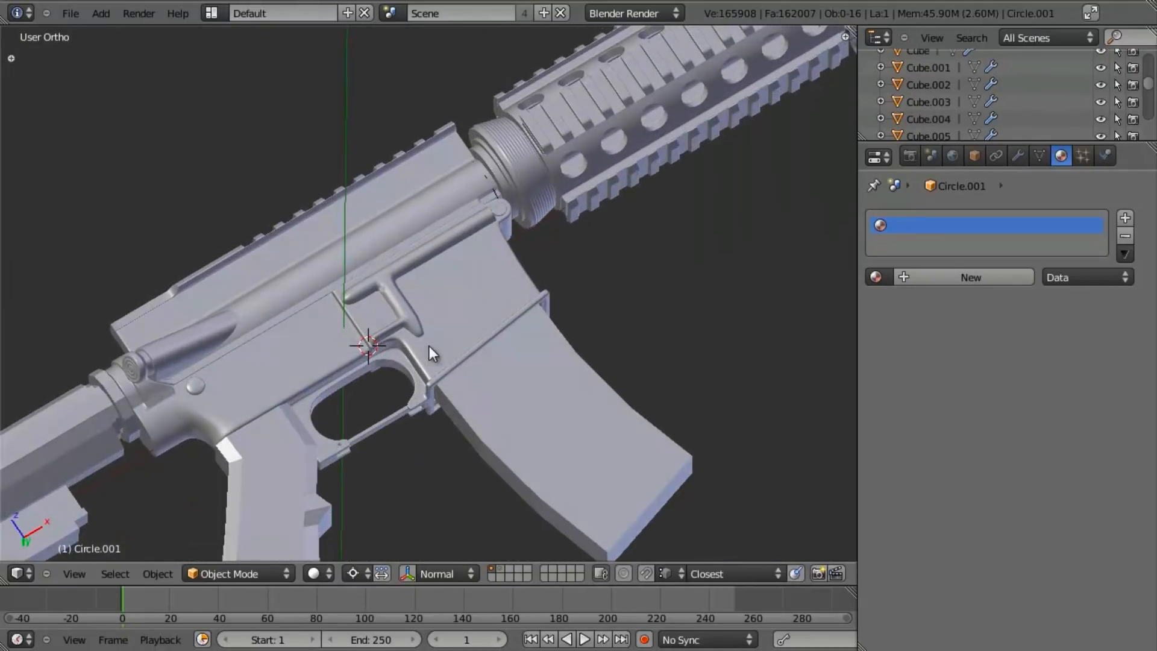
scroll(566, 353, "up", 4)
middle_click_drag(561, 310, 578, 337)
Edge-slide the lower receiver's edge loop above the magazine well lip by -0.30, leaving out its trigger guard portion.
key("KP_1")
key("Tab")
scroll(581, 418, "up", 4)
key("Tab")
right_click(452, 376)
key("Tab")
right_click(457, 384, "alt")
scroll(408, 390, "up", 3)
key("z")
key("b")
middle_click_drag(245, 321, 314, 386)
key("z")
key("ctrl+e")
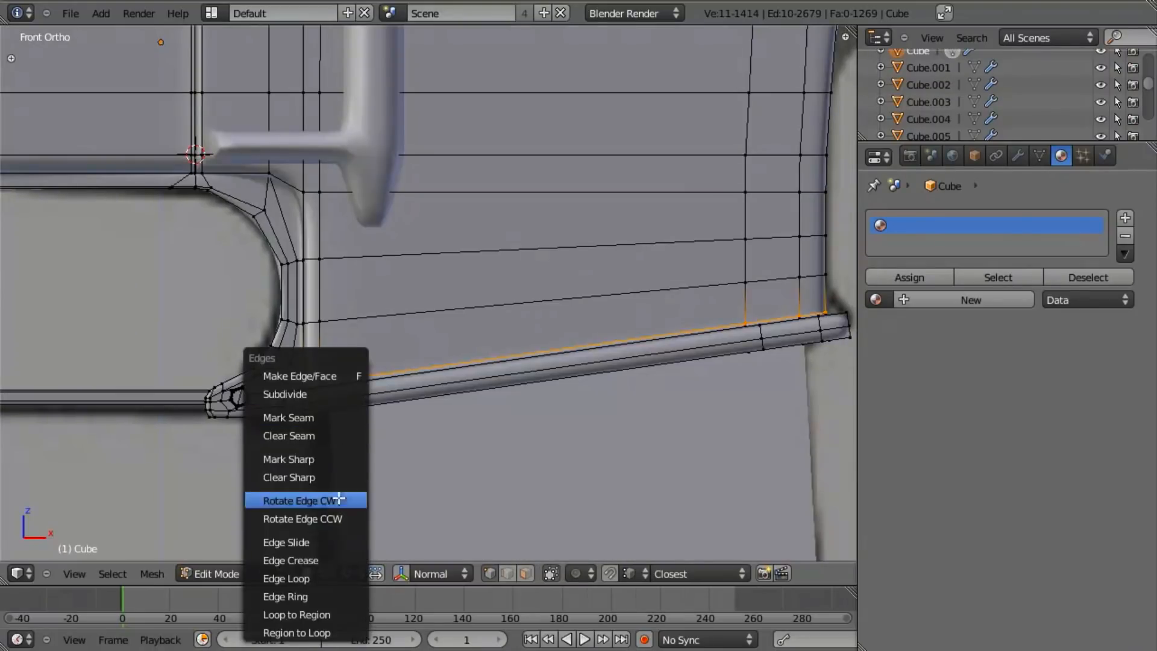
left_click(328, 543)
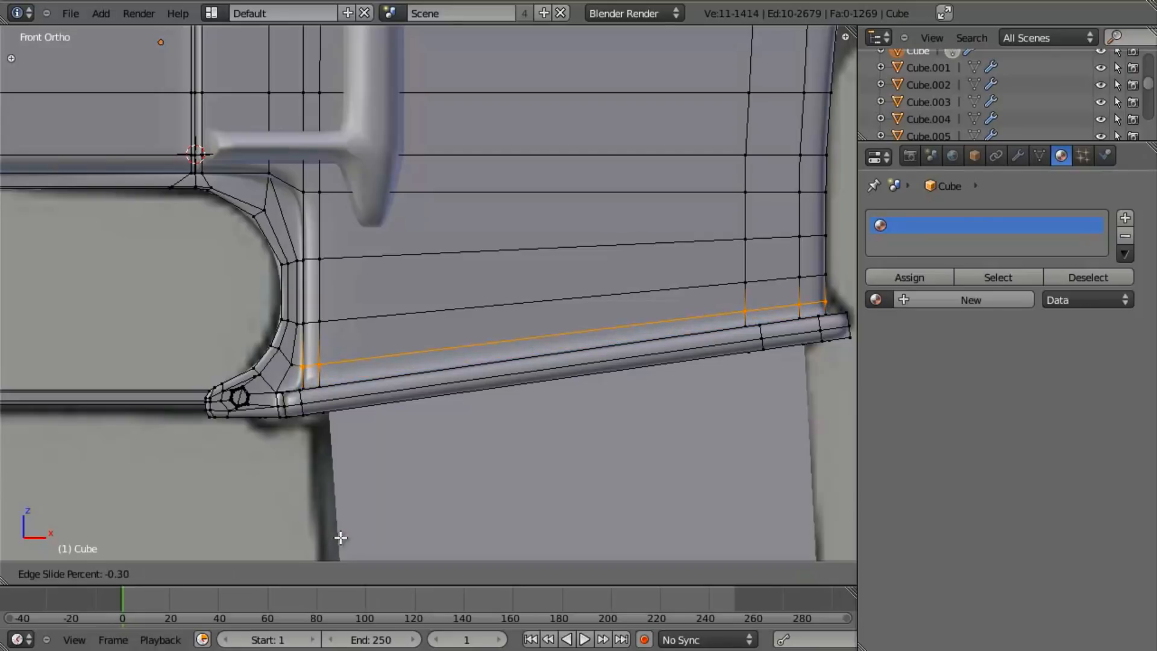
left_click(341, 537)
key("Tab")
scroll(341, 392, "down", 5)
Shift the second edge loop of the ridge's rounded end along negative X, then readjust it by about 0.0022 along X.
middle_click_drag(341, 392, 557, 369)
middle_click_drag(523, 242, 556, 350, "shift")
scroll(554, 343, "up", 4)
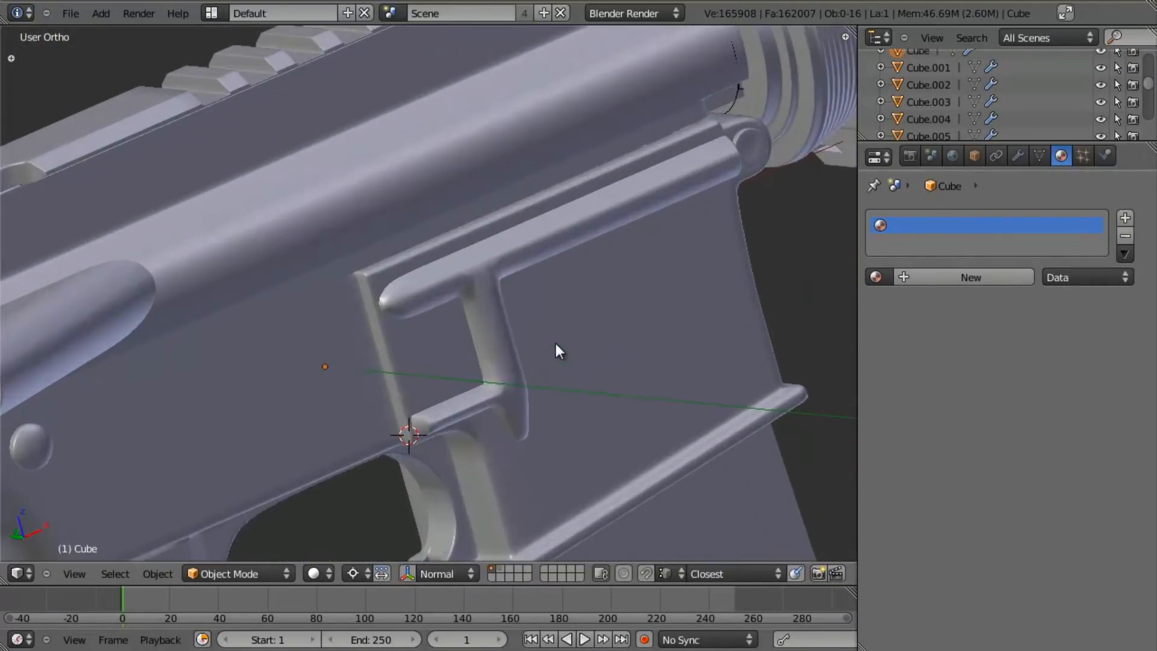
scroll(518, 362, "up", 5)
right_click(433, 308)
key("Tab")
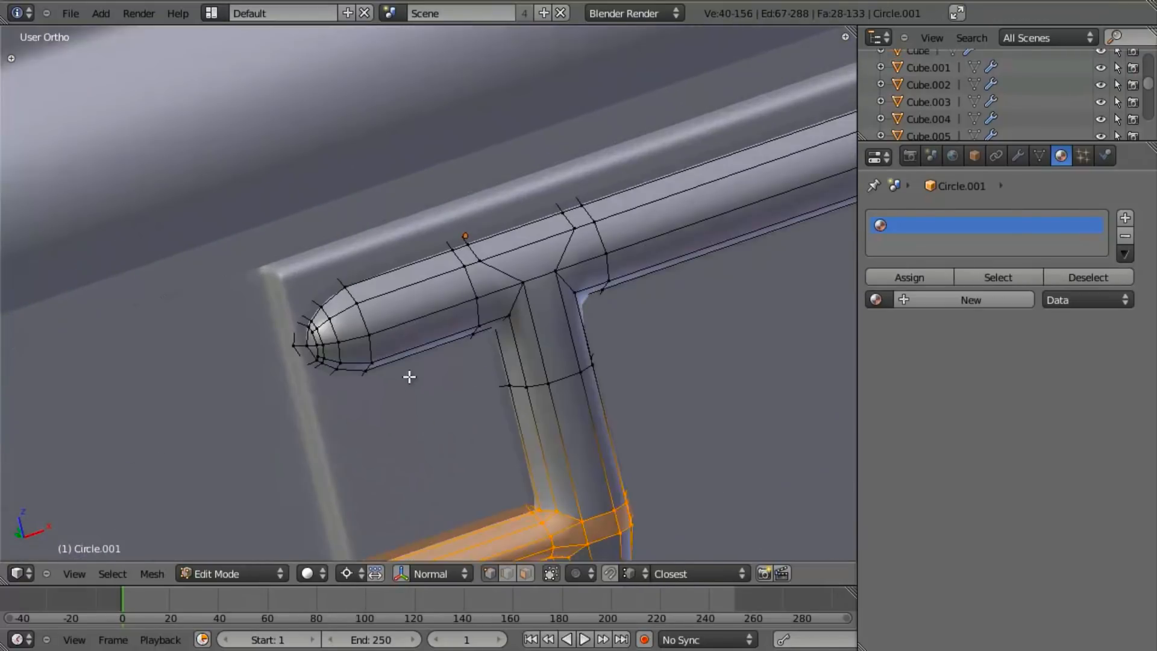
scroll(374, 349, "up", 2)
right_click(364, 314, "alt")
key("g")
key("x")
left_click(339, 314)
key("g")
key("x")
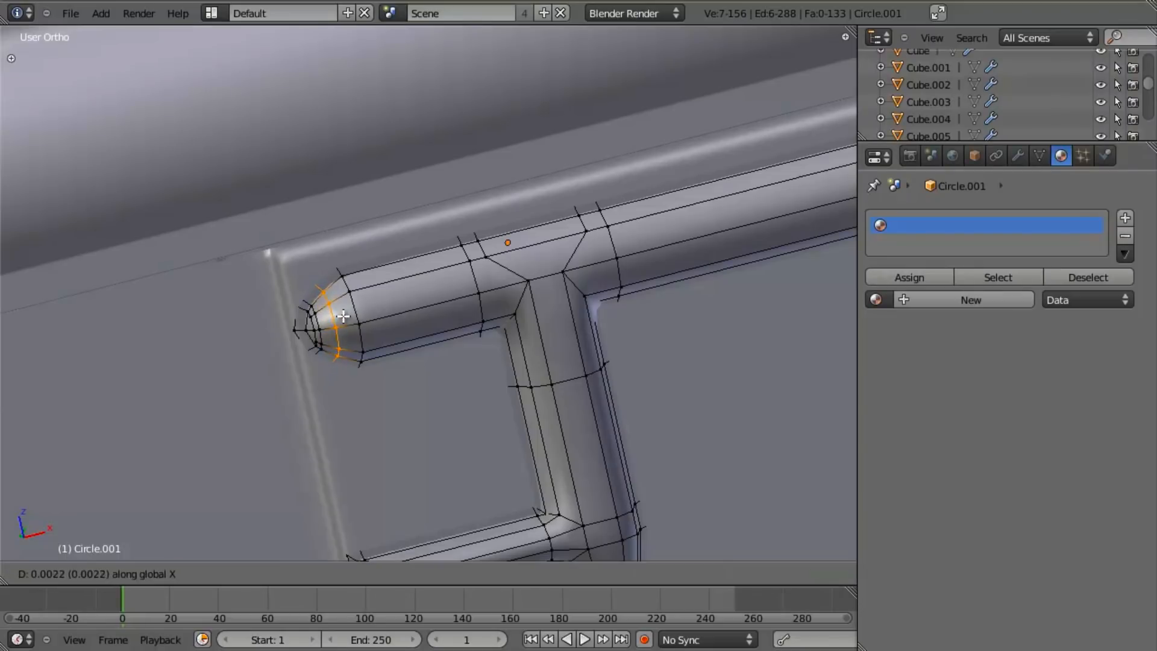
left_click(343, 316)
Delete the third edge loop on the ridge's rounded end.
key("KP_1")
middle_click_drag(460, 386, 557, 431, "shift")
scroll(557, 431, "up", 4)
key("a")
key("x")
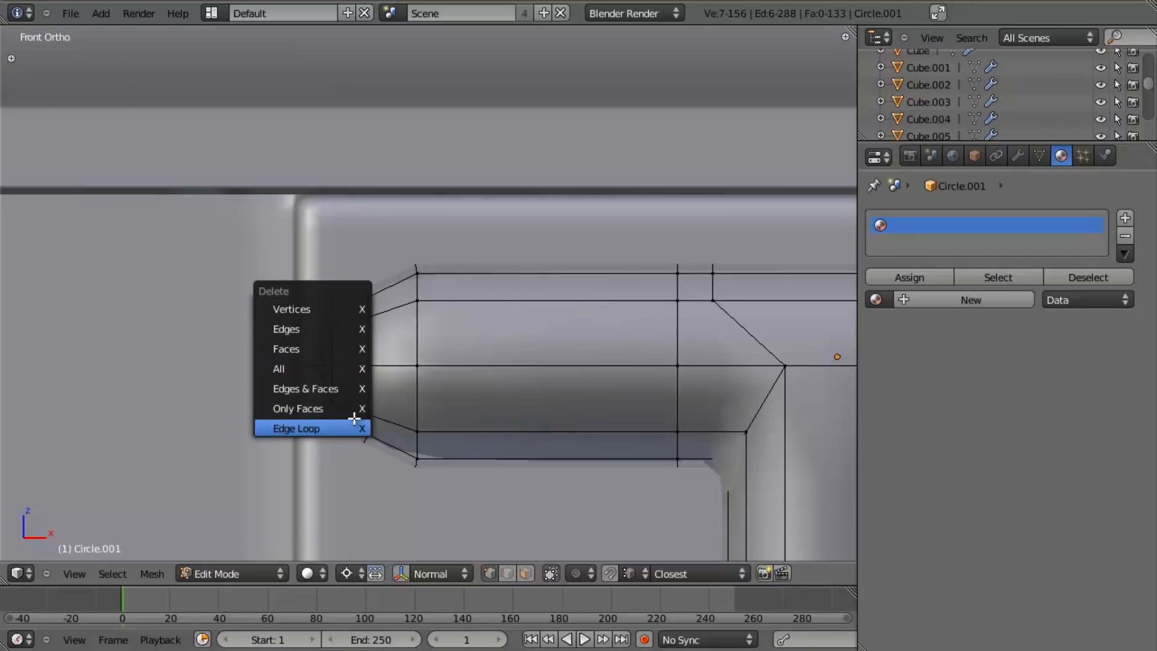
left_click(350, 428)
Move the first two edge loops of the ridge's rounded end slightly along negative X.
right_click(416, 332, "alt+shift")
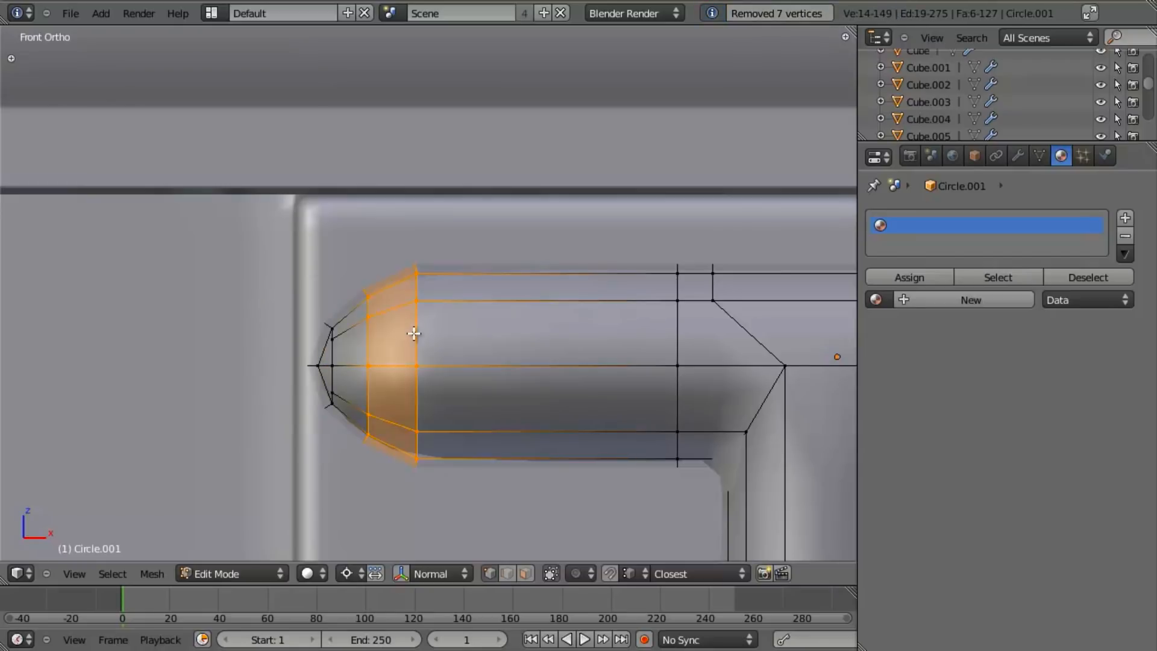
key("g")
key("x")
left_click(403, 336)
key("a")
Select the edge loop nearest the ridge's rounded tip and adjust its position along X.
right_click(332, 356, "alt")
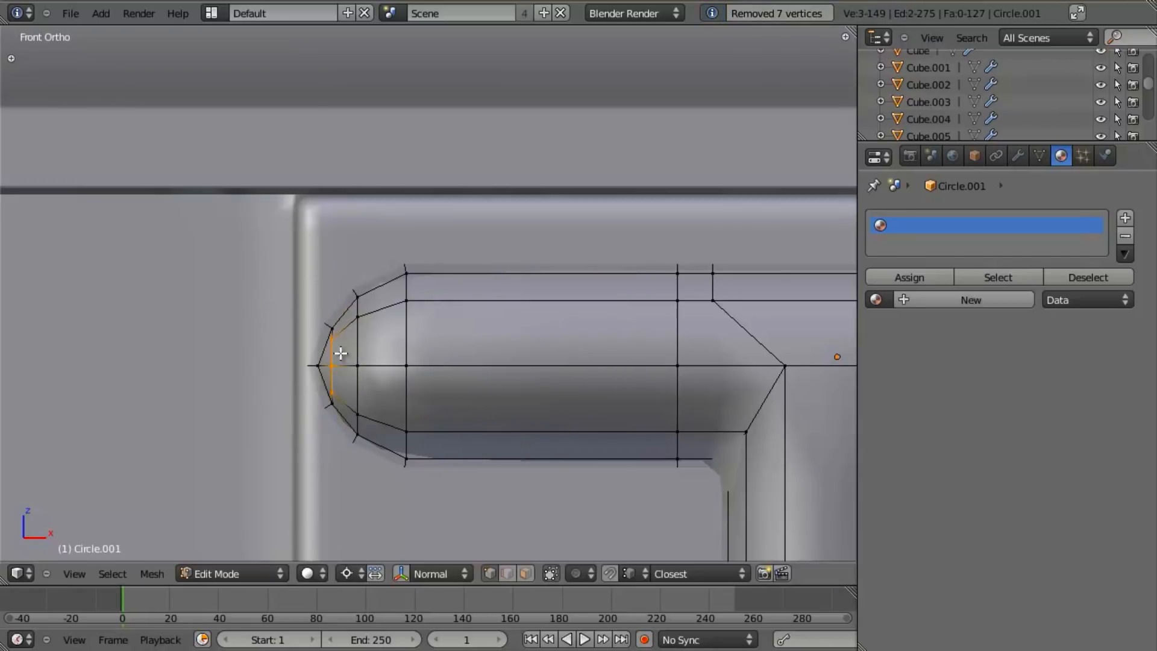
right_click(326, 400, "alt+shift")
key("z")
key("z")
key("g")
key("x")
left_click(456, 424)
Select the ridge's entire rounded end, including hidden vertices, and move it slightly along negative X.
key("z")
key("b")
left_click_drag(265, 226, 481, 475)
key("z")
key("g")
key("x")
left_click(463, 445)
key("a")
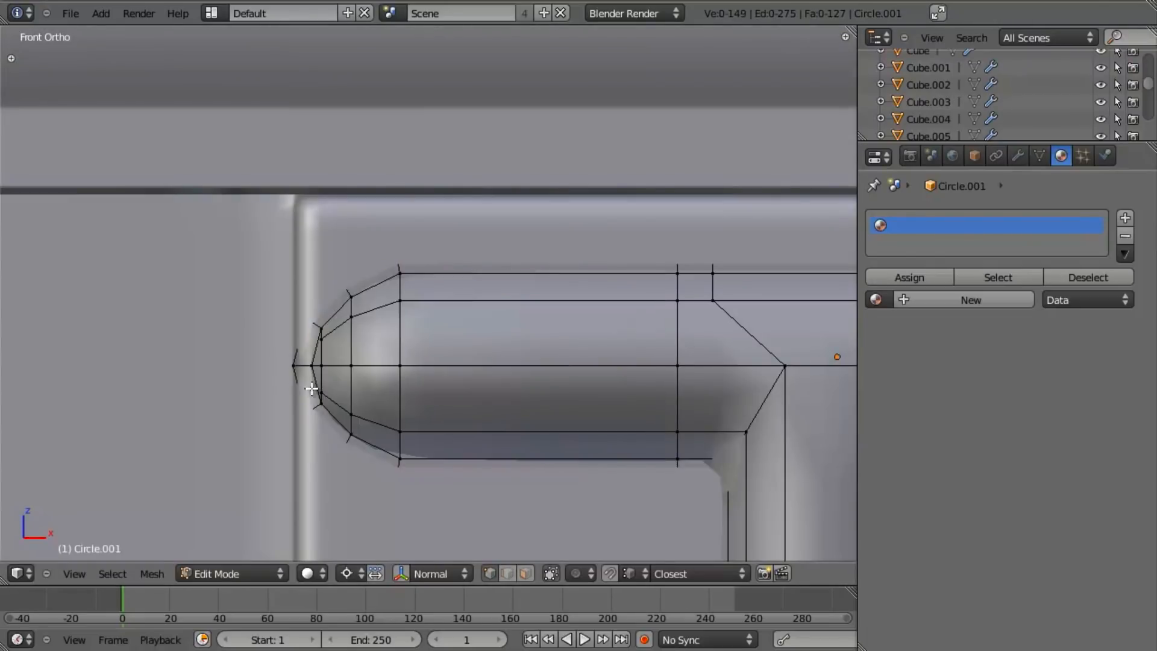
Move the outermost flange vertex at the ridge's rounded tip along negative X and inspect the smoothed shape.
key("Tab")
key("Tab")
right_click(294, 365)
key("g")
key("x")
left_click(285, 365)
key("Tab")
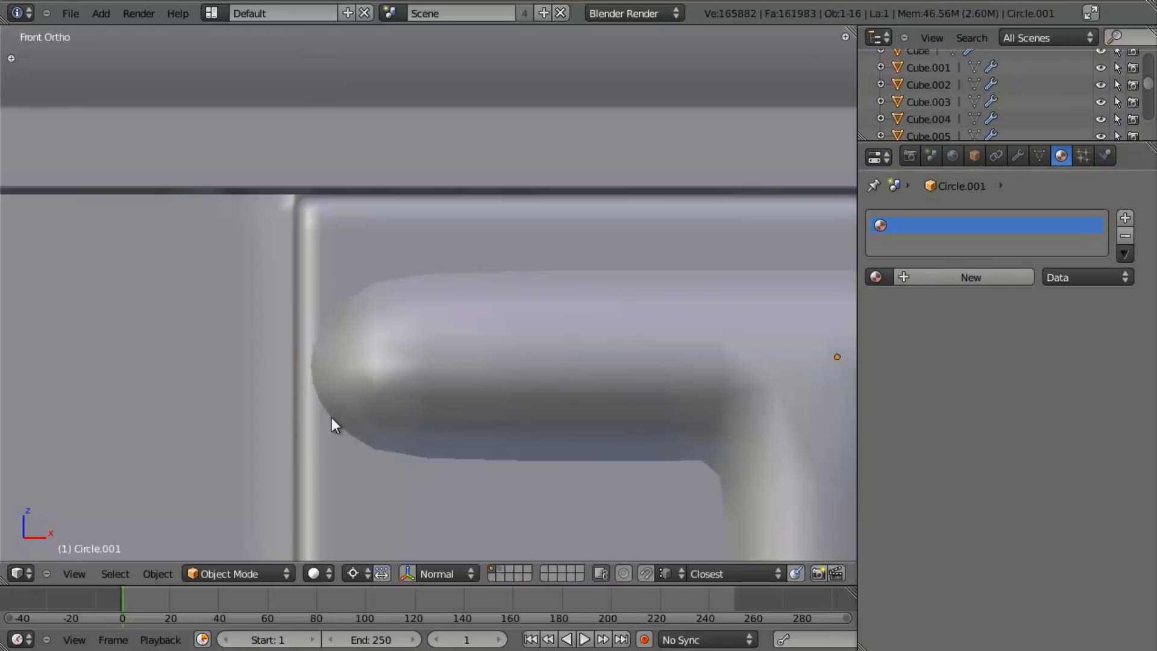
scroll(334, 422, "down", 4)
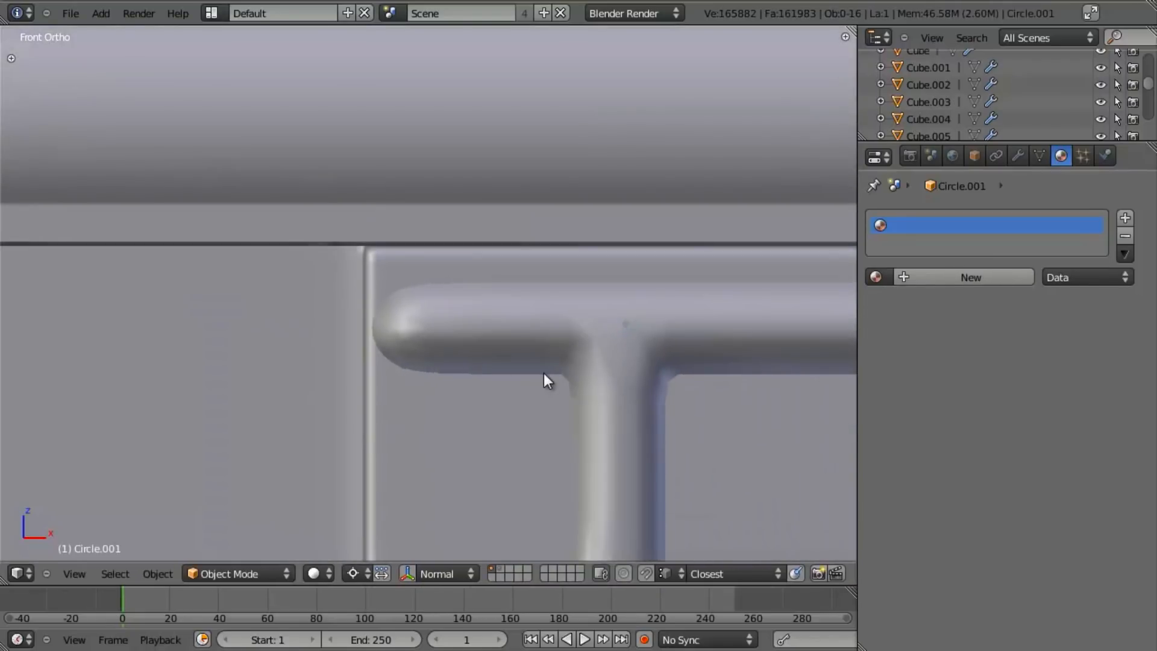
scroll(558, 381, "down", 4)
middle_click_drag(669, 375, 491, 324, "shift")
middle_click_drag(560, 329, 442, 219)
scroll(522, 321, "down", 4)
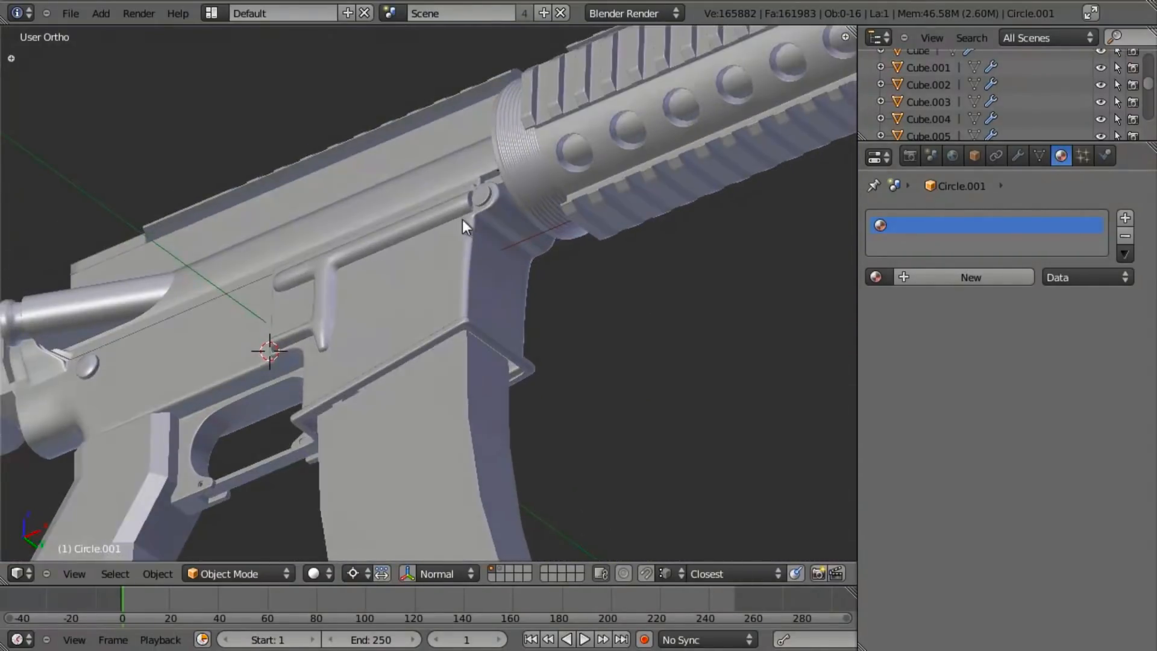
scroll(454, 336, "up", 4)
right_click(522, 320)
key("Tab")
scroll(537, 321, "up", 2)
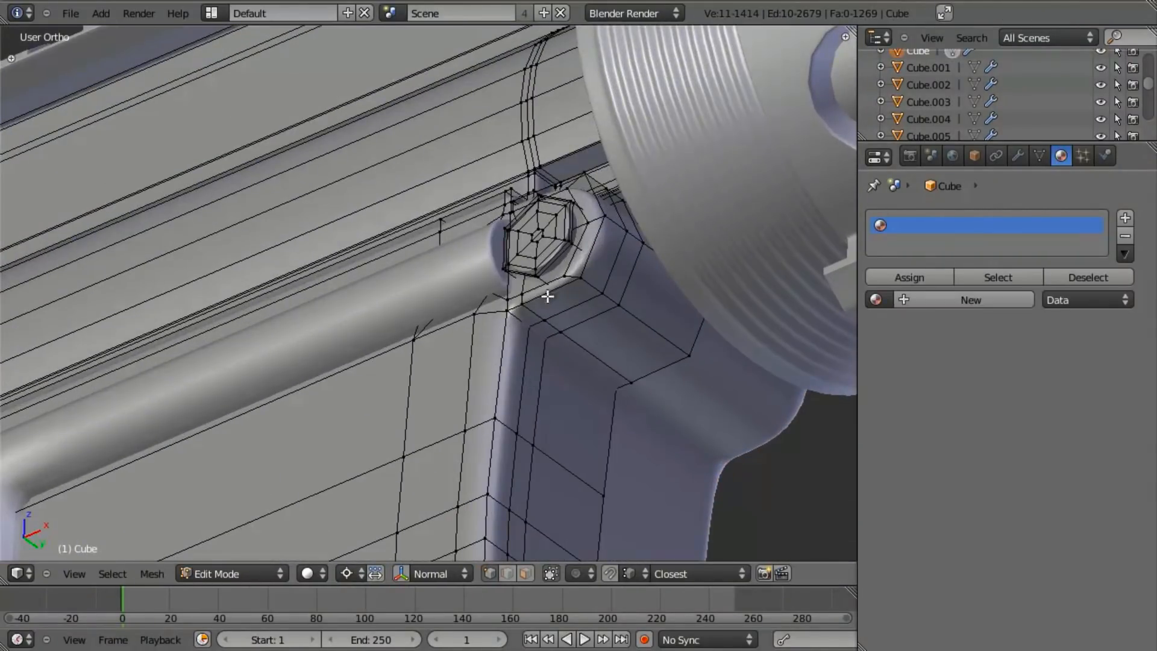
scroll(534, 289, "up", 3)
key("ctrl+r")
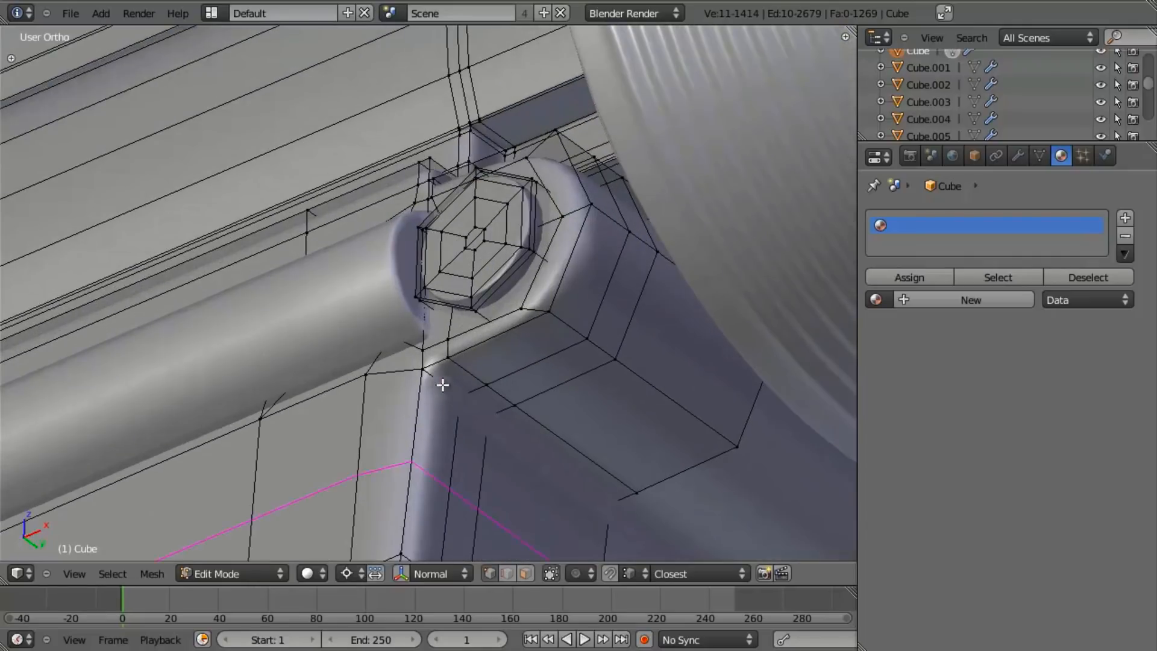
scroll(338, 343, "down", 6)
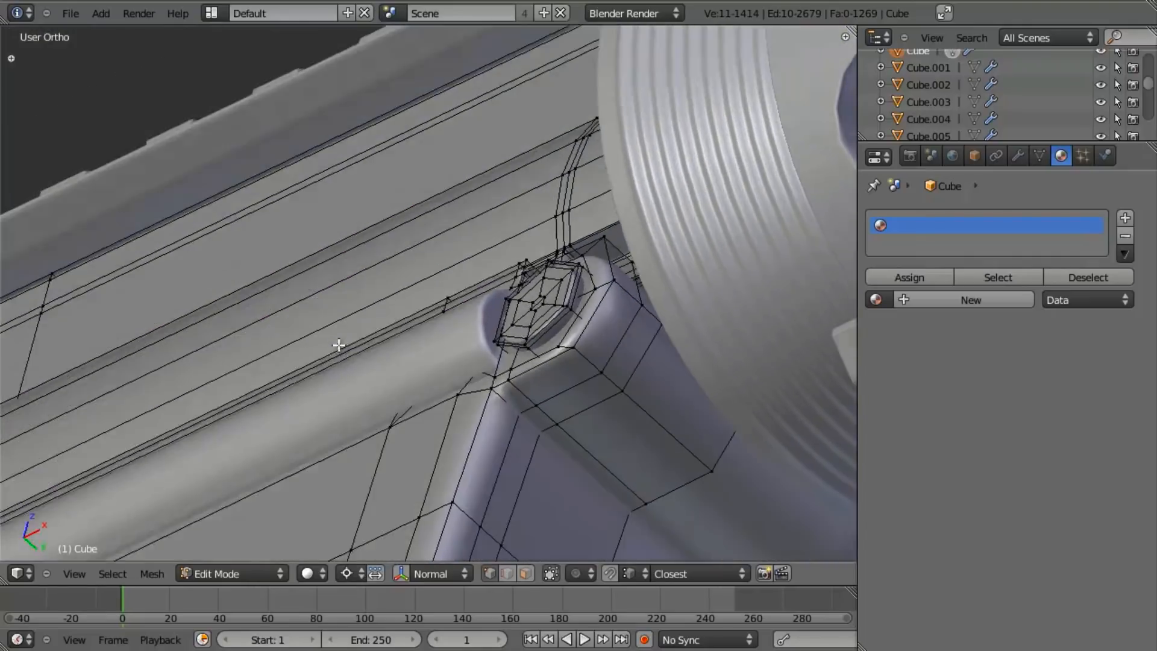
key("Tab")
View the whole rifle at an angle and save the file over the existing version.
scroll(349, 350, "down", 1)
middle_click_drag(349, 351, 534, 335)
scroll(382, 386, "down", 4)
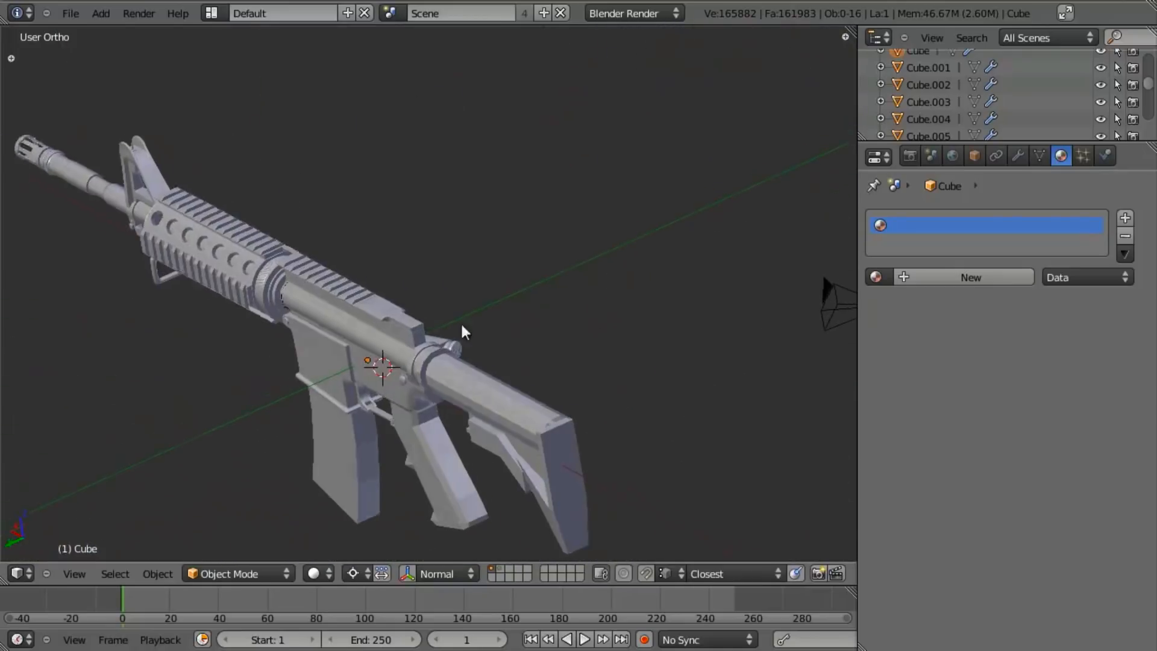
scroll(292, 343, "up", 4)
key("ctrl+s")
left_click(373, 324)
Examine the receiver's side from the front and the forward assist up close for missing details.
key("KP_1")
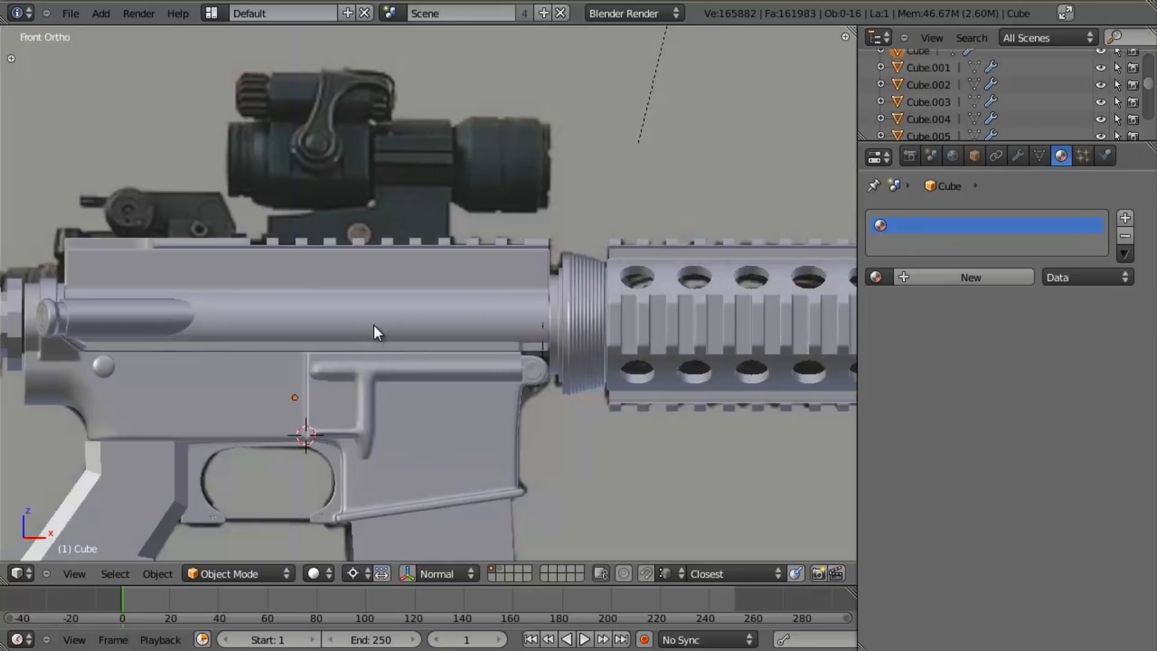
middle_click_drag(330, 361, 594, 297, "shift")
scroll(588, 362, "up", 5)
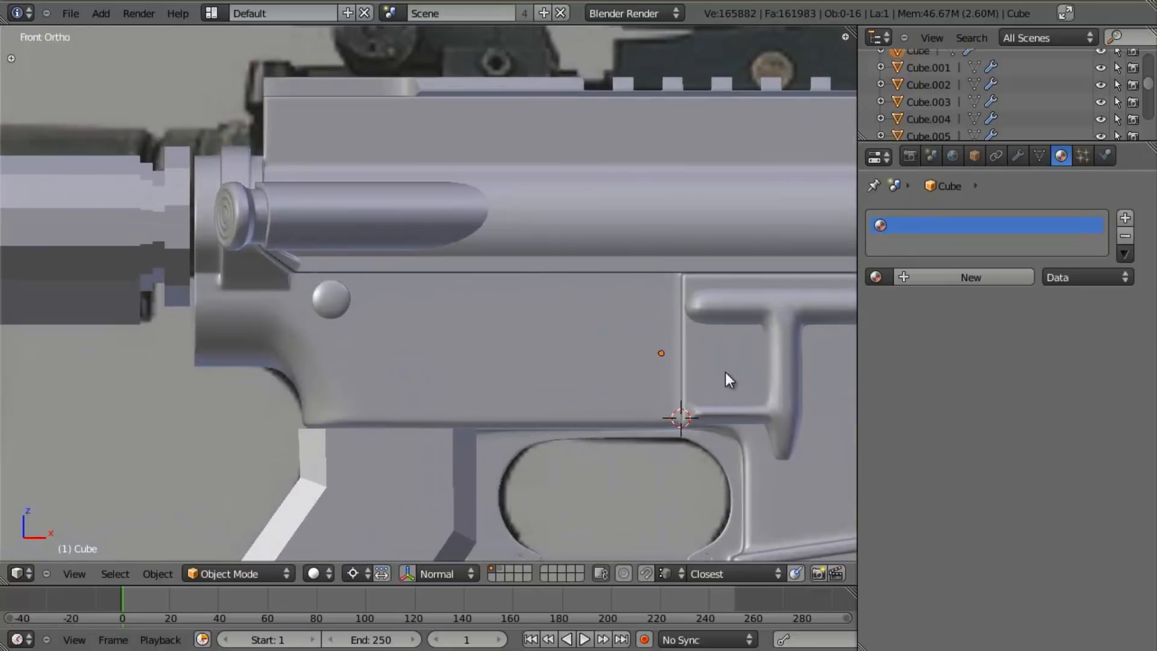
middle_click_drag(759, 381, 668, 370, "shift")
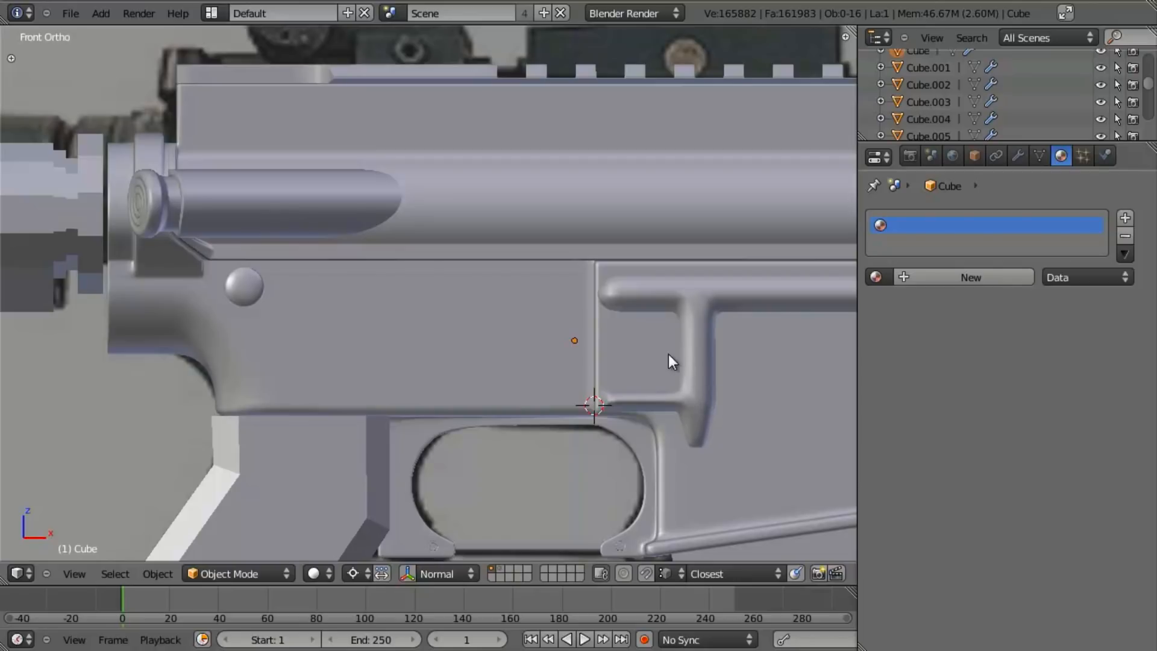
middle_click_drag(670, 389, 553, 381, "shift")
scroll(552, 381, "up", 4)
scroll(460, 349, "down", 4)
middle_click_drag(194, 253, 621, 229, "shift")
scroll(579, 211, "up", 2)
right_click(530, 326)
scroll(443, 312, "up", 2)
key("KP_Decimal")
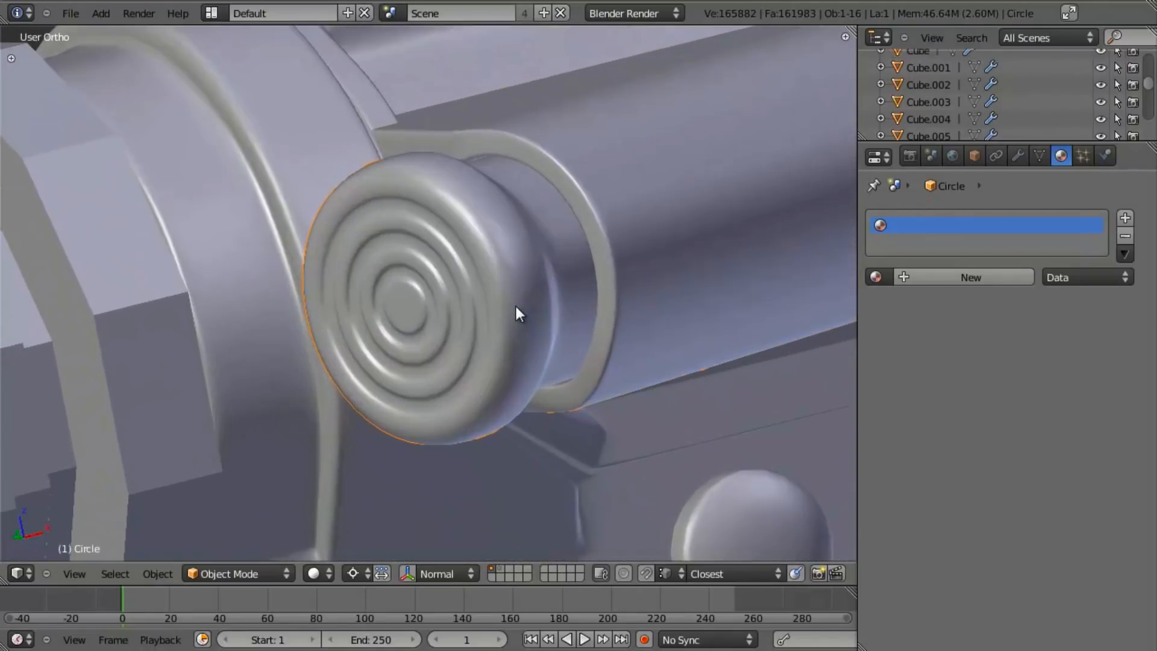
key("KP_1")
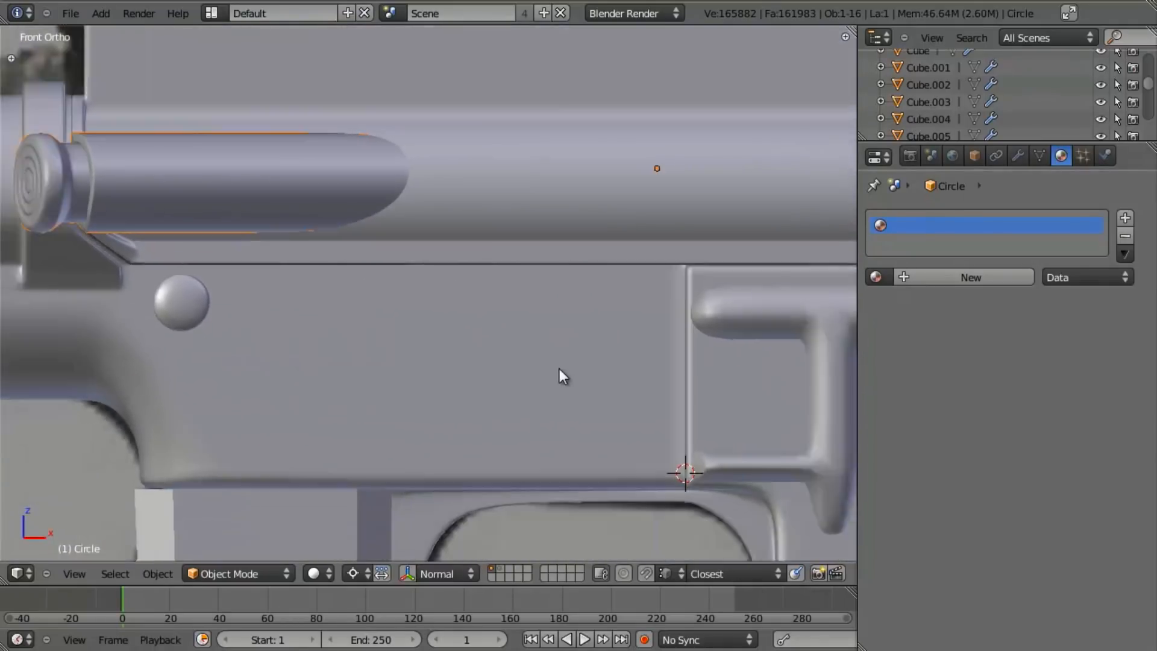
Compare the lower receiver with the reference photo, focusing on the button enclosed by the ridge, in wireframe.
scroll(579, 377, "down", 3)
middle_click_drag(308, 267, 176, 240, "shift")
key("2")
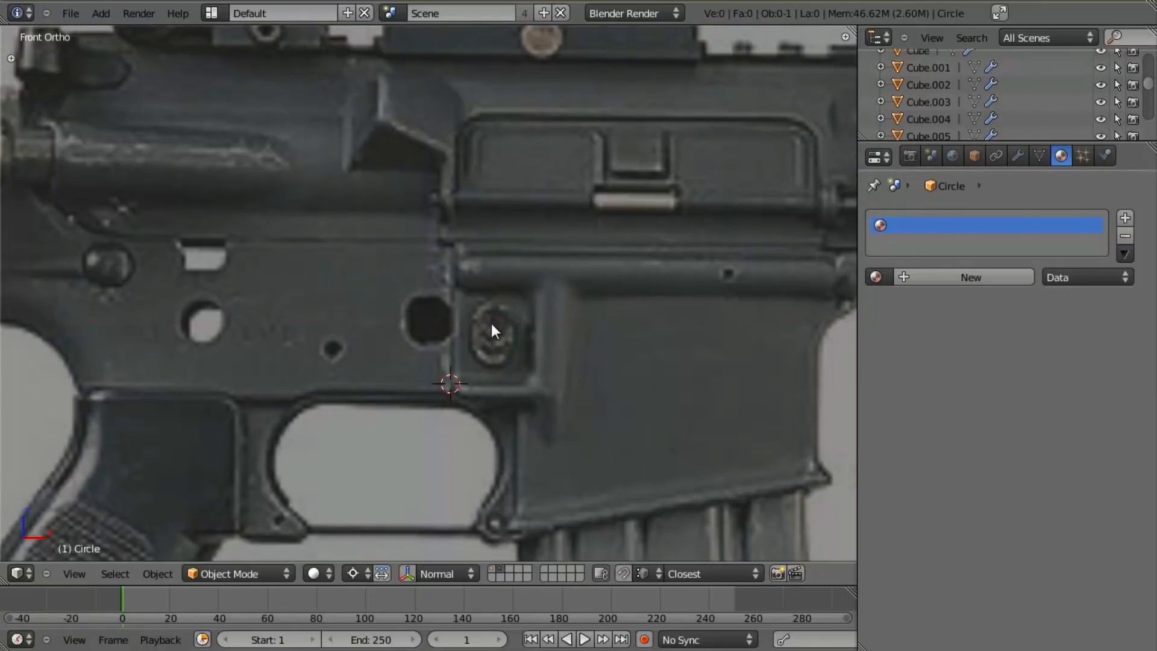
key("1")
scroll(522, 380, "up", 5)
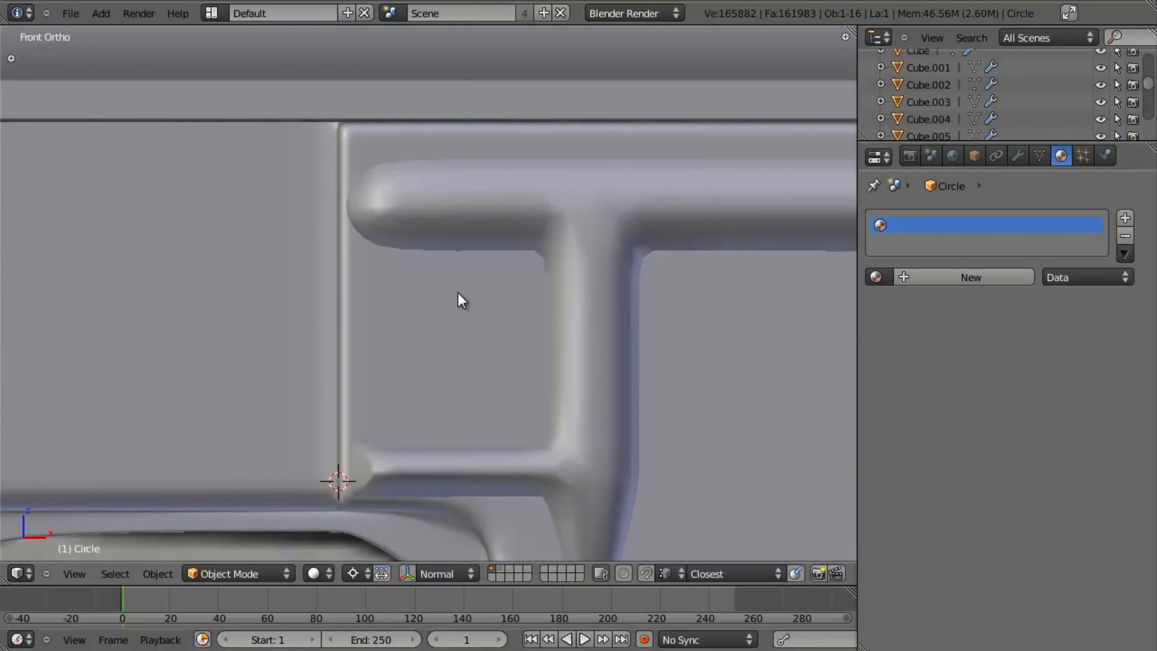
key("z")
scroll(473, 349, "up", 1)
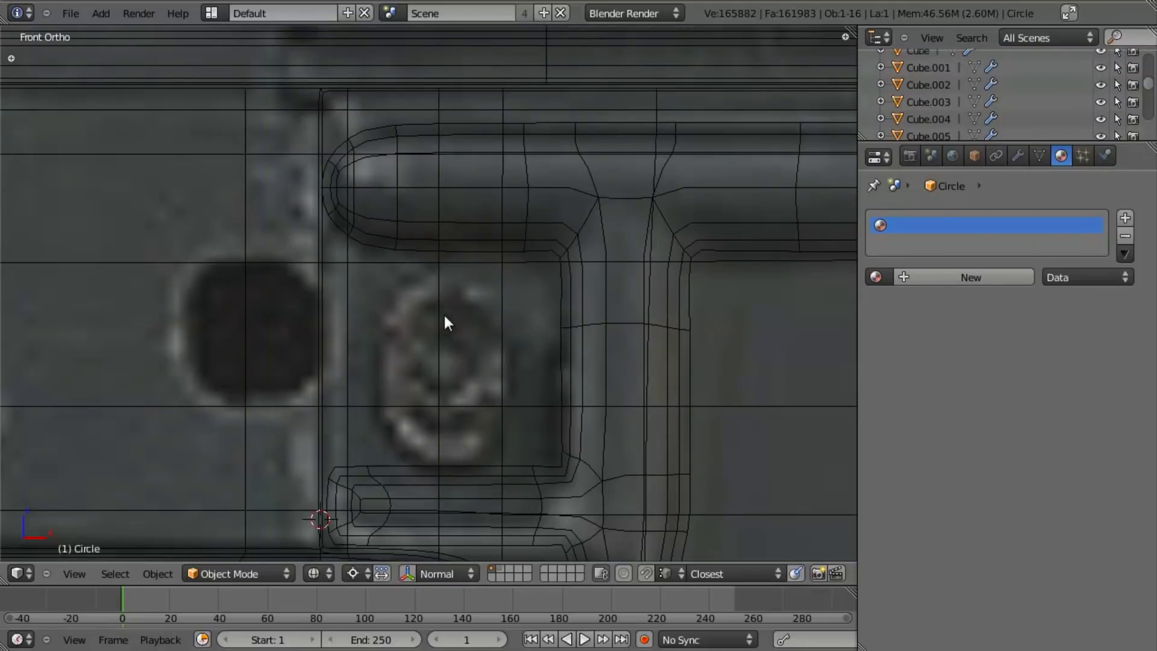
Add an 18-vertex mesh circle at the centre of the button in the reference photo, aligned to the front view.
left_click(444, 367)
scroll(444, 367, "down", 5)
key("a")
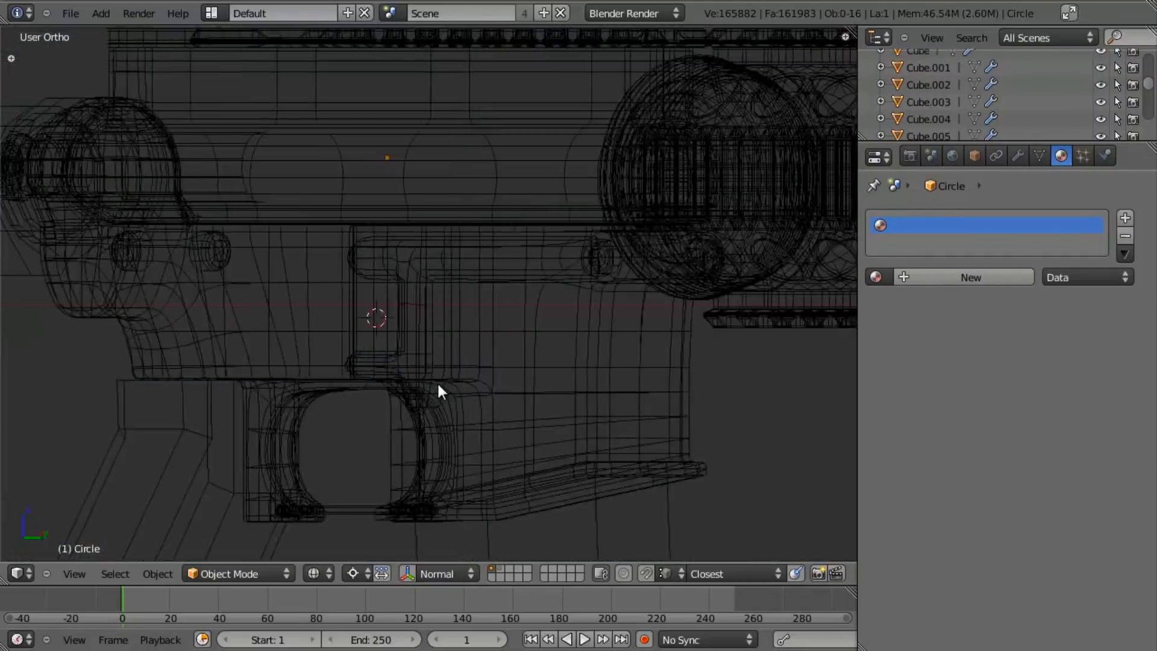
key("shift+a")
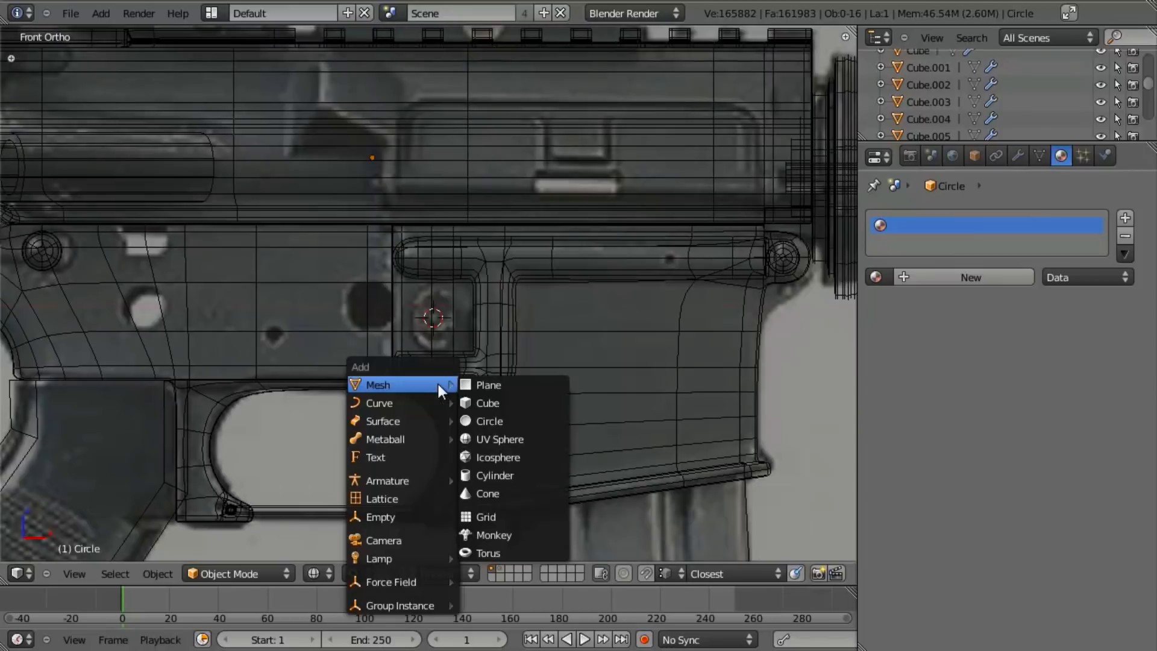
left_click(511, 421)
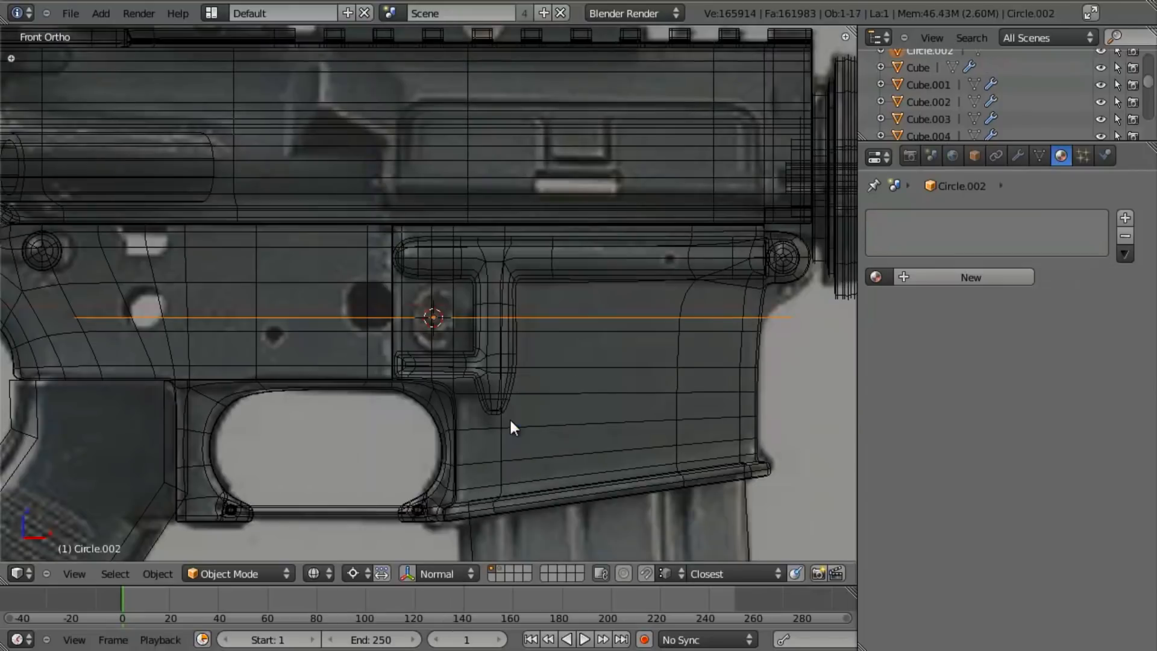
scroll(510, 426, "up", 3)
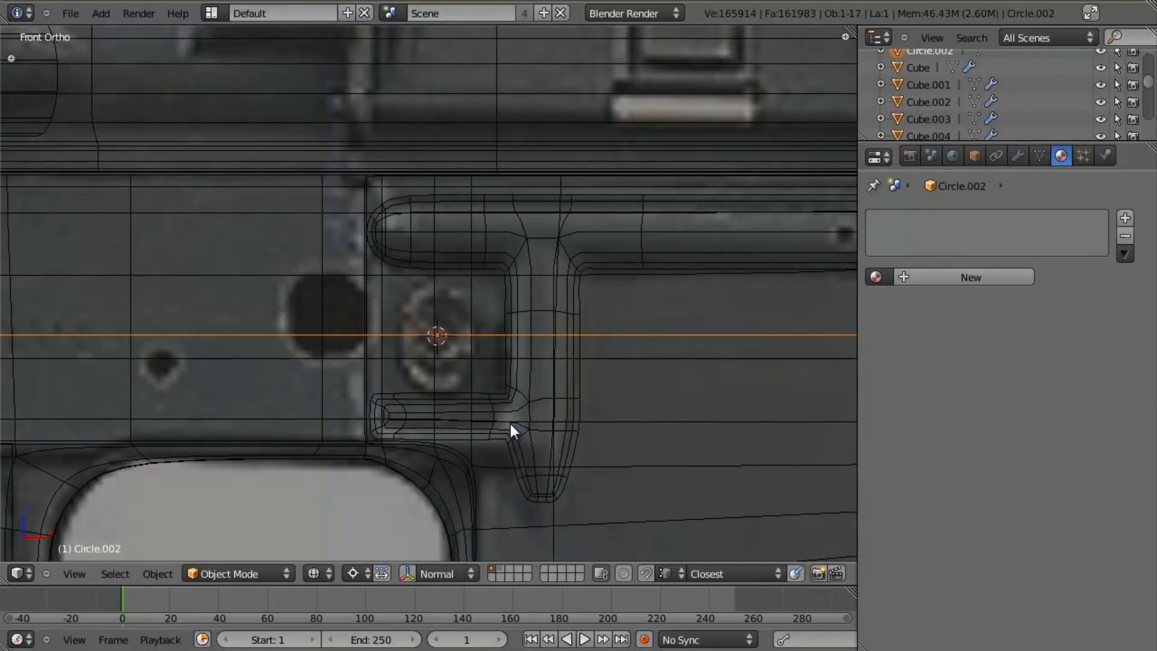
key("F6")
left_click(658, 511)
left_click(711, 446)
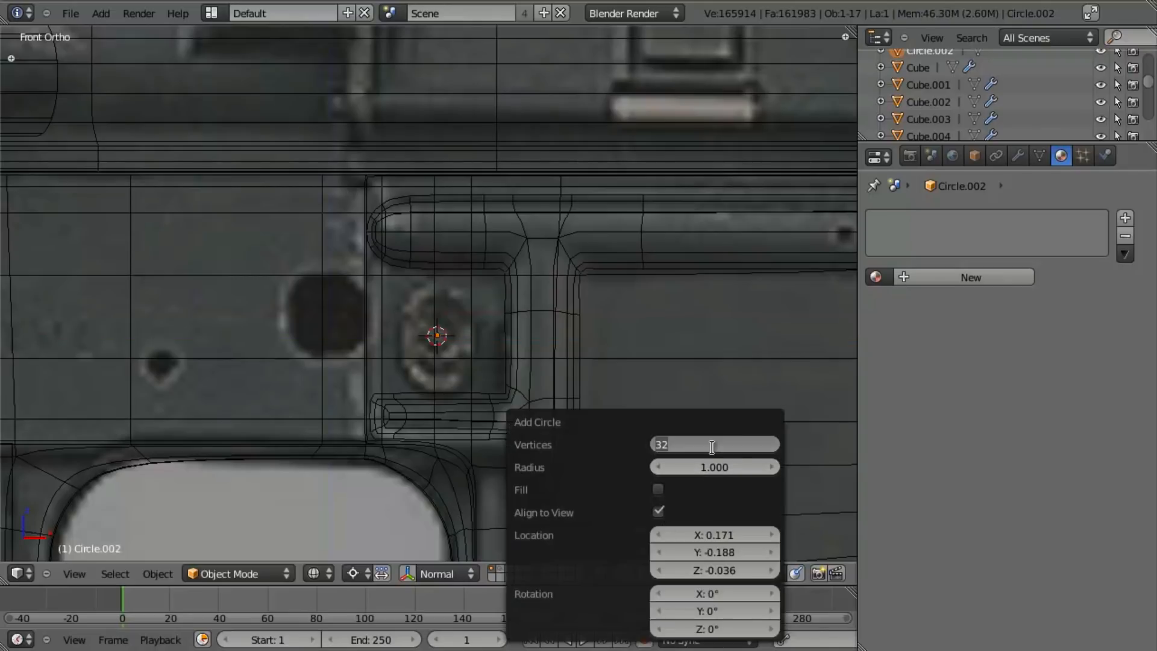
key("Return")
Scale the new circle's vertices down to about a tenth, then slightly further so it just encloses the button in the reference.
scroll(706, 362, "down", 7)
key("Tab")
scroll(687, 425, "up", 3)
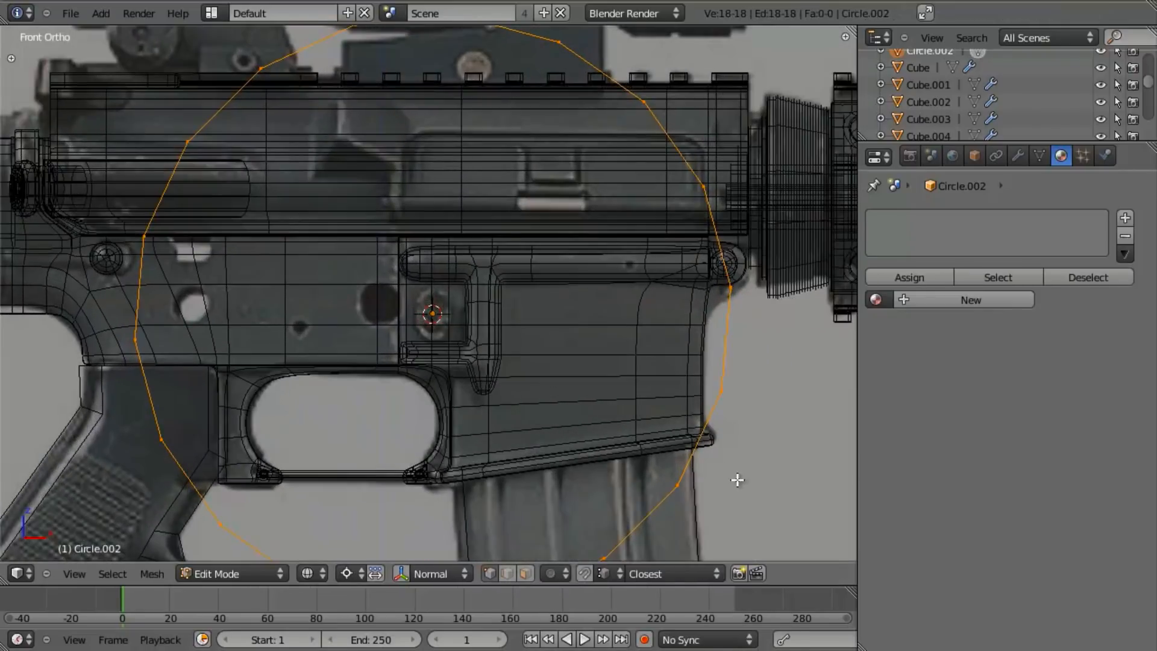
key("s")
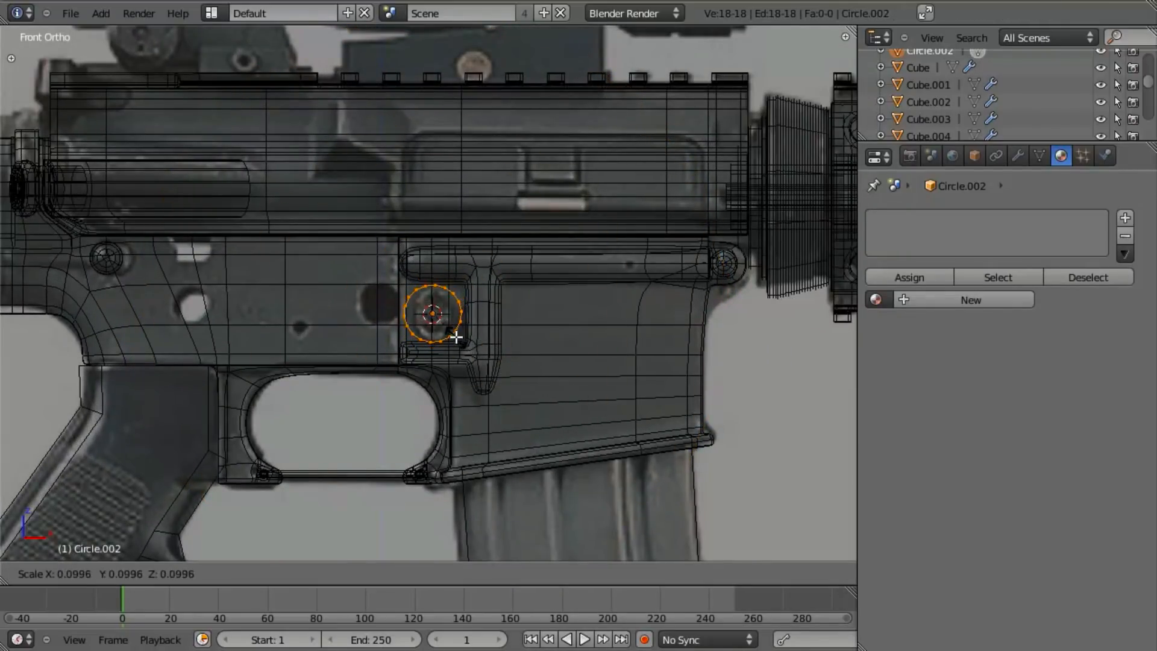
left_click(455, 336)
scroll(594, 440, "up", 4)
scroll(594, 440, "up", 3)
key("s")
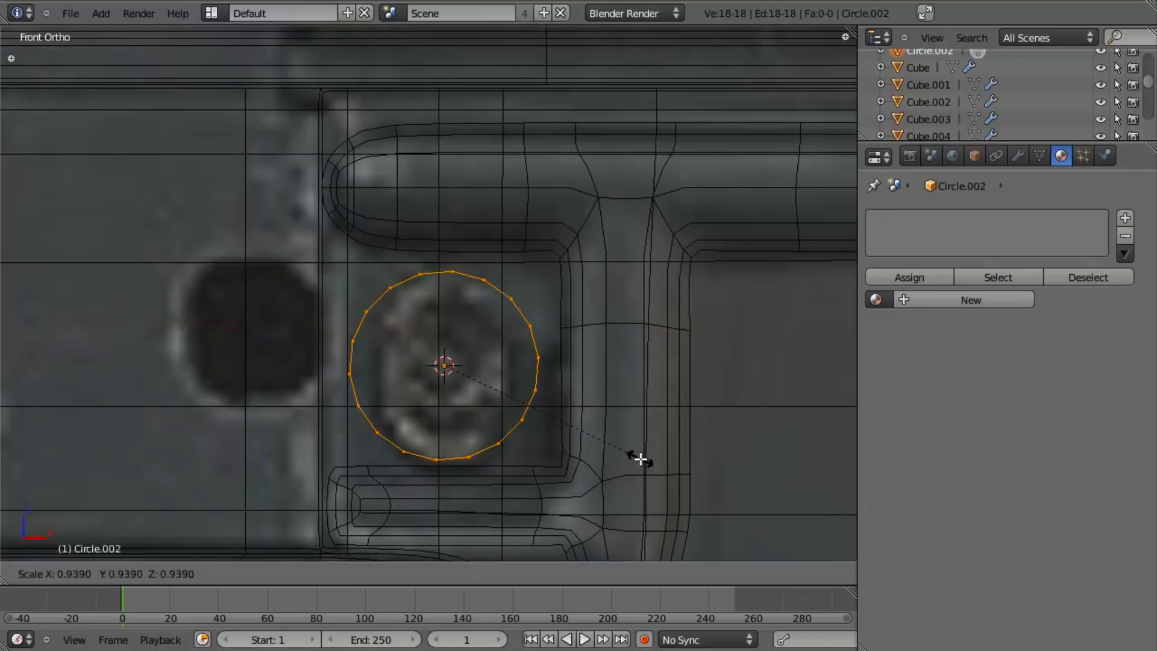
left_click(648, 468)
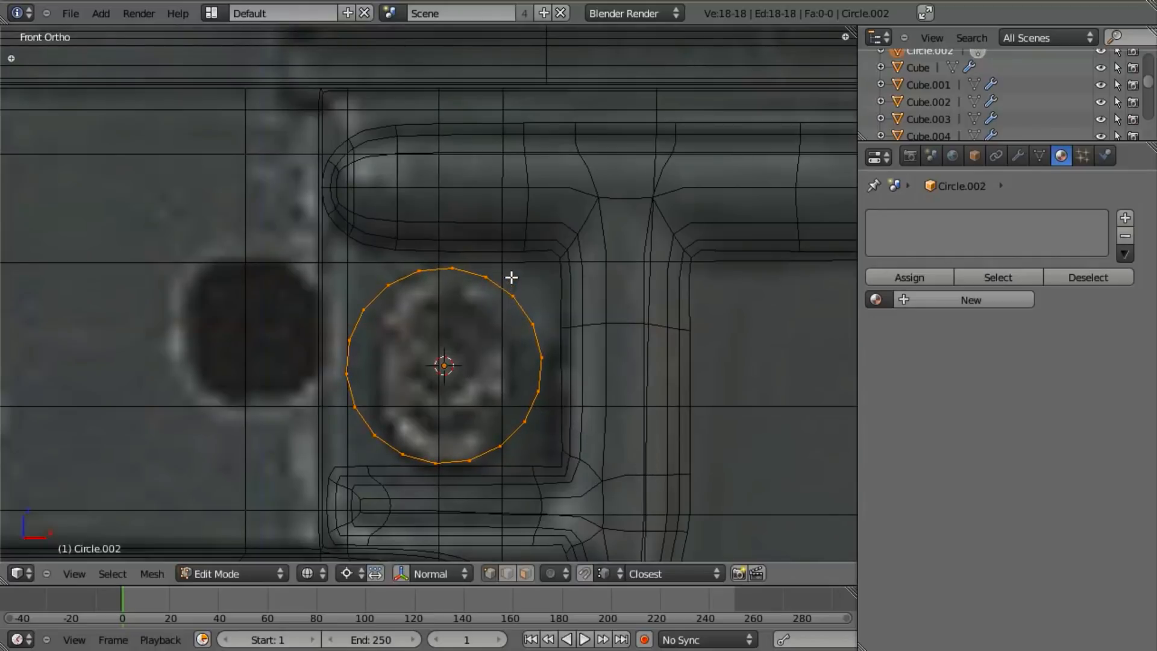
Extrude the circle's edge in place and scale the new ring inward to about 0.86.
scroll(550, 416, "up", 2)
key("a")
key("a")
middle_click_drag(740, 486, 736, 444, "shift")
key("e")
right_click(741, 460)
key("s")
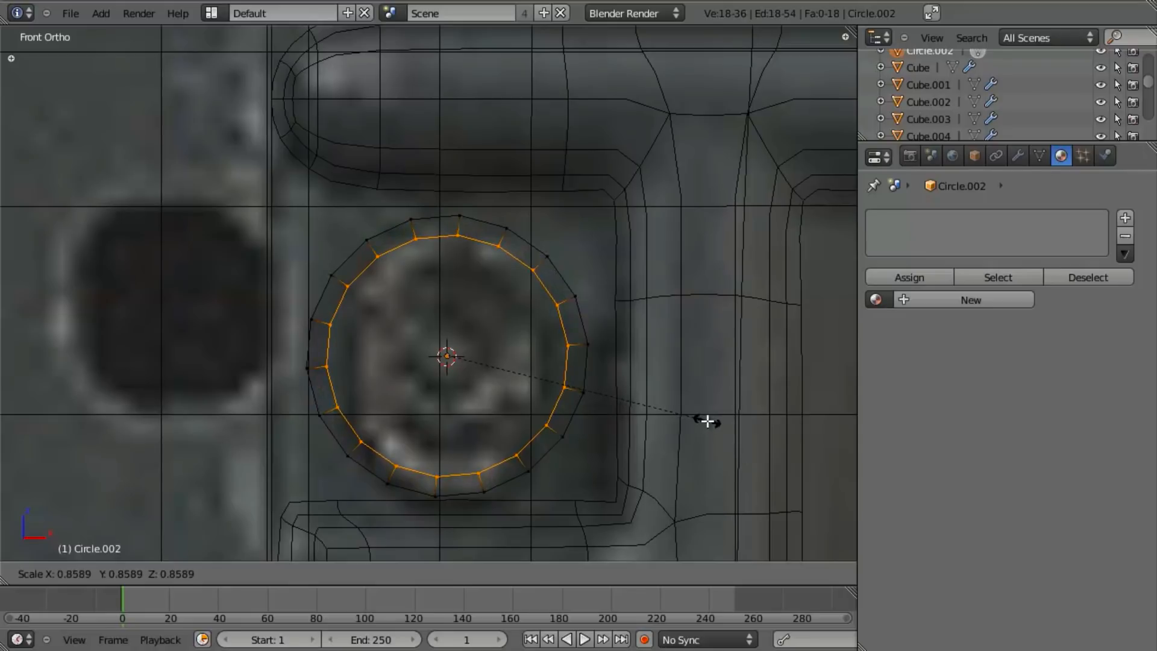
left_click(708, 420)
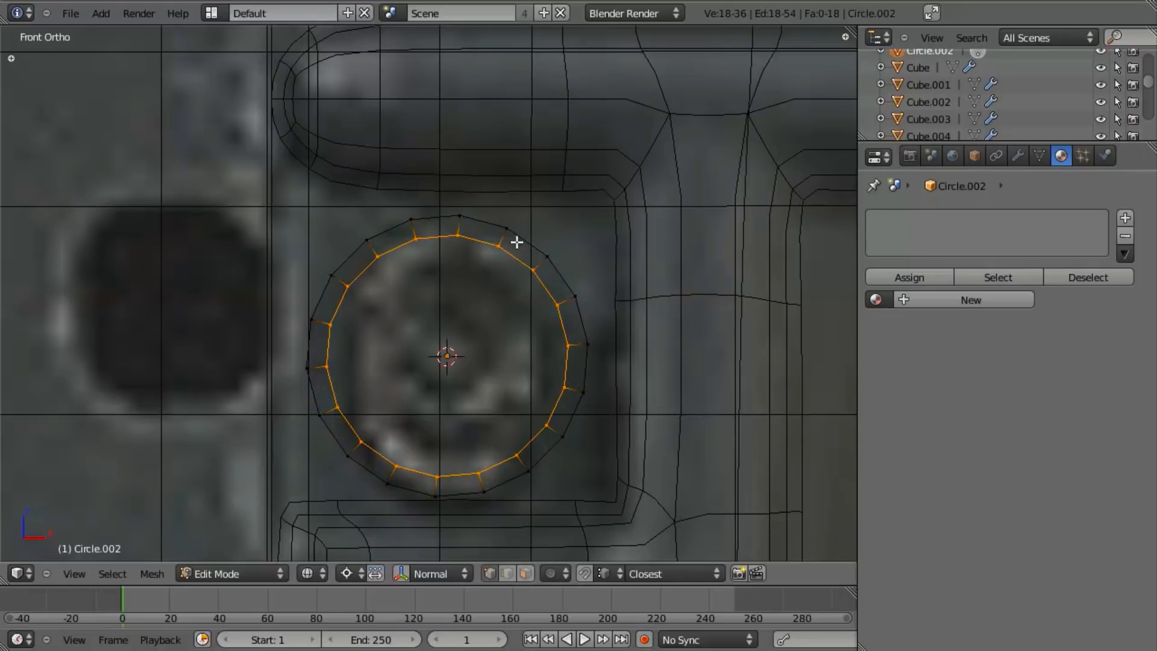
Extrude two more concentric rings inward, scaling the first to about 0.70 and the second to about 0.62.
key("e")
right_click(664, 275)
key("s")
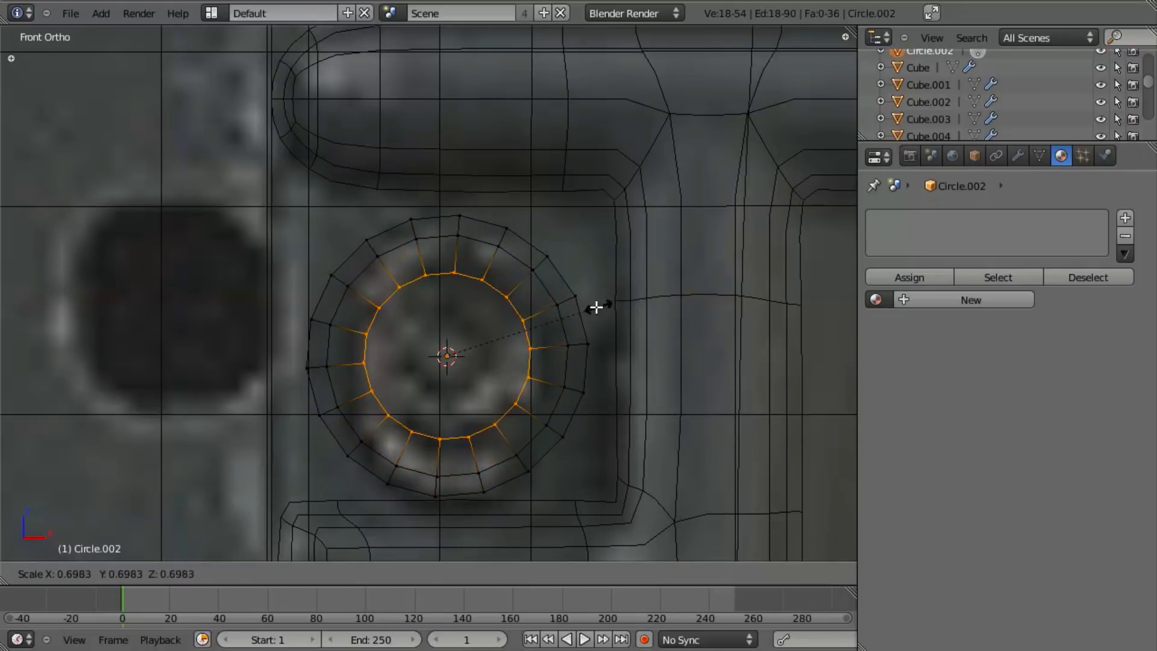
left_click(598, 308)
key("e")
right_click(588, 312)
key("s")
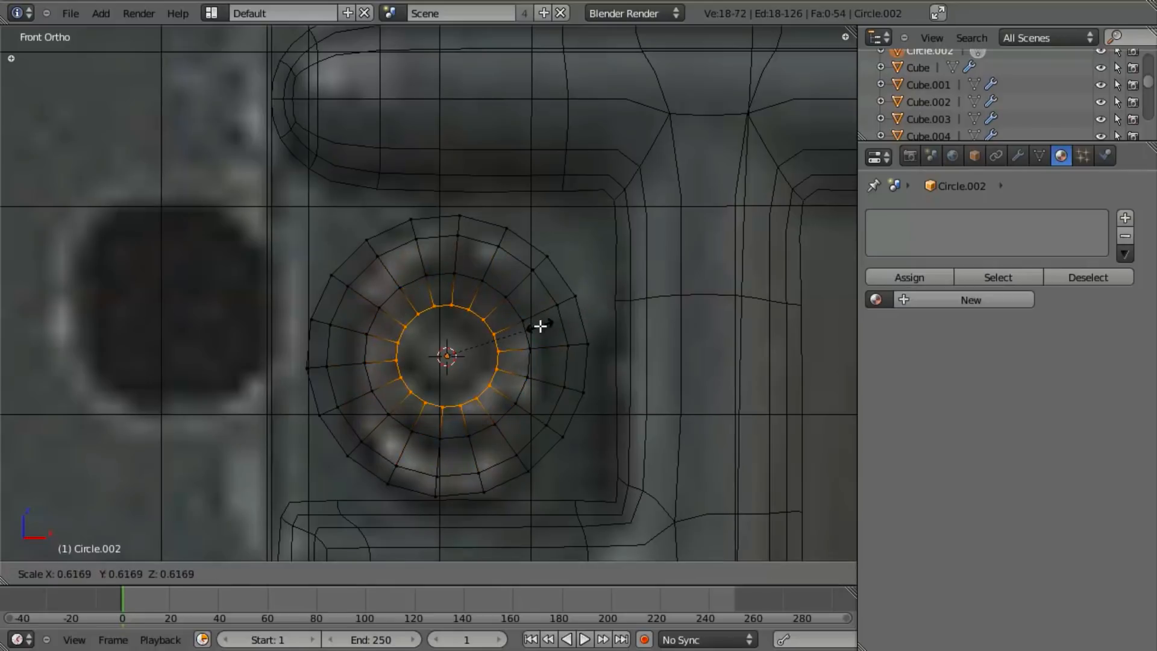
left_click(540, 326)
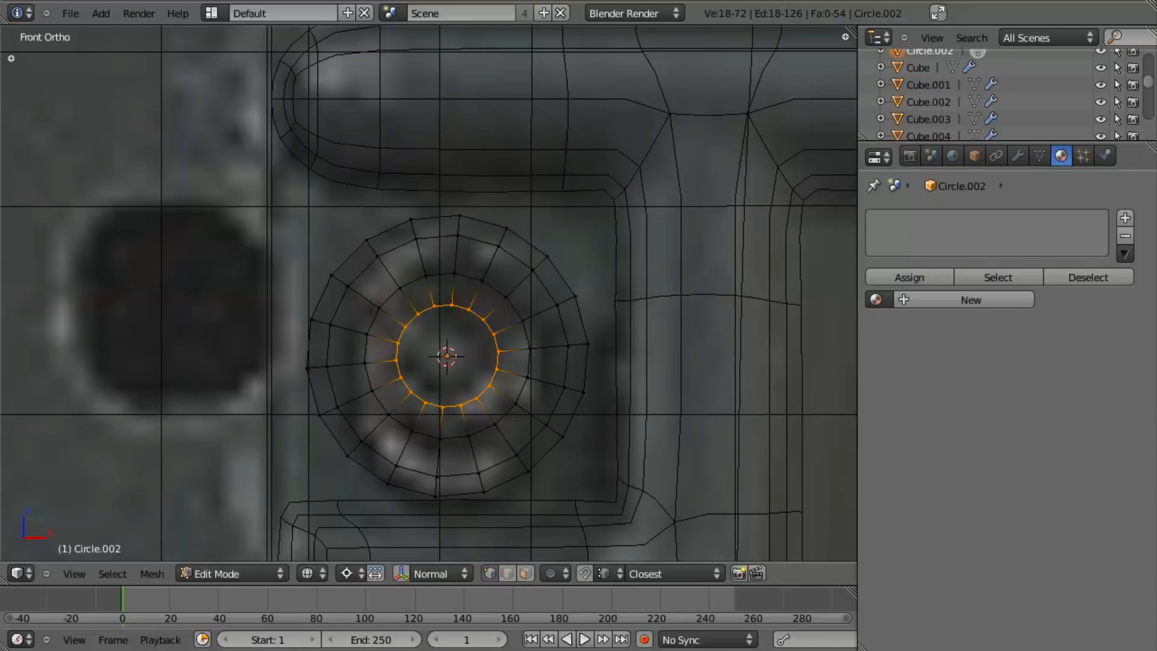
Check the button's ridges in the Damaged_Aimpoint.jpg photo and enlarge the ring just outside the innermost one by about 1.18.
left_click_drag(1156, 59, 624, 0)
left_click_drag(546, 465, 569, 254)
left_click_drag(576, 402, 560, 370)
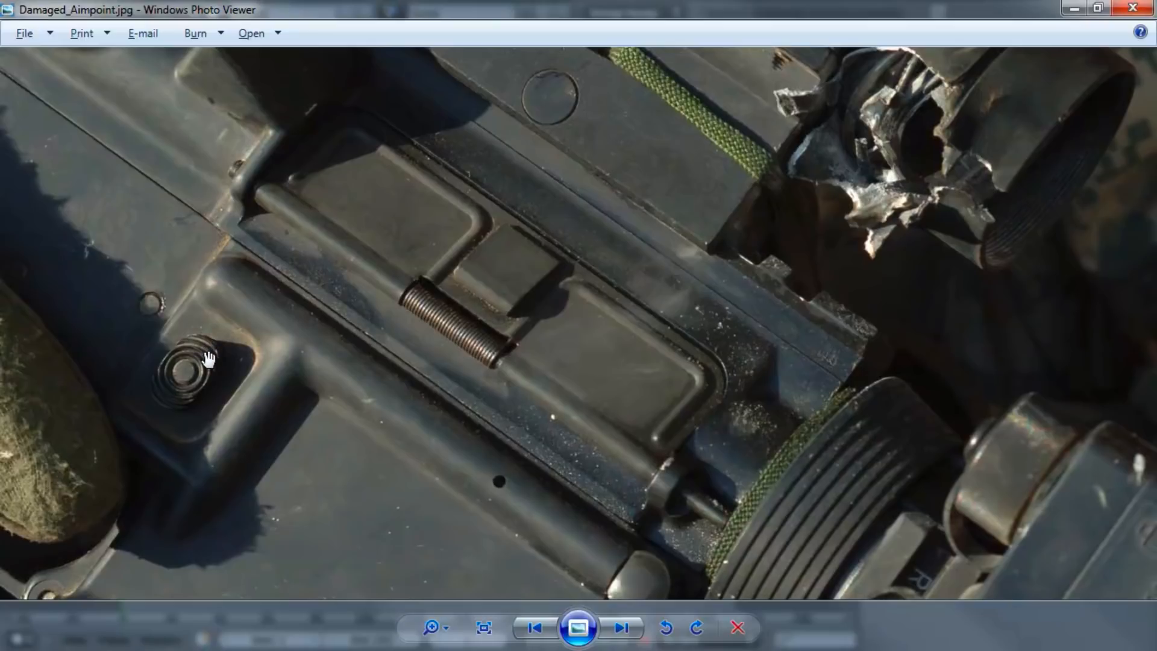
left_click_drag(611, 15, 1156, 51)
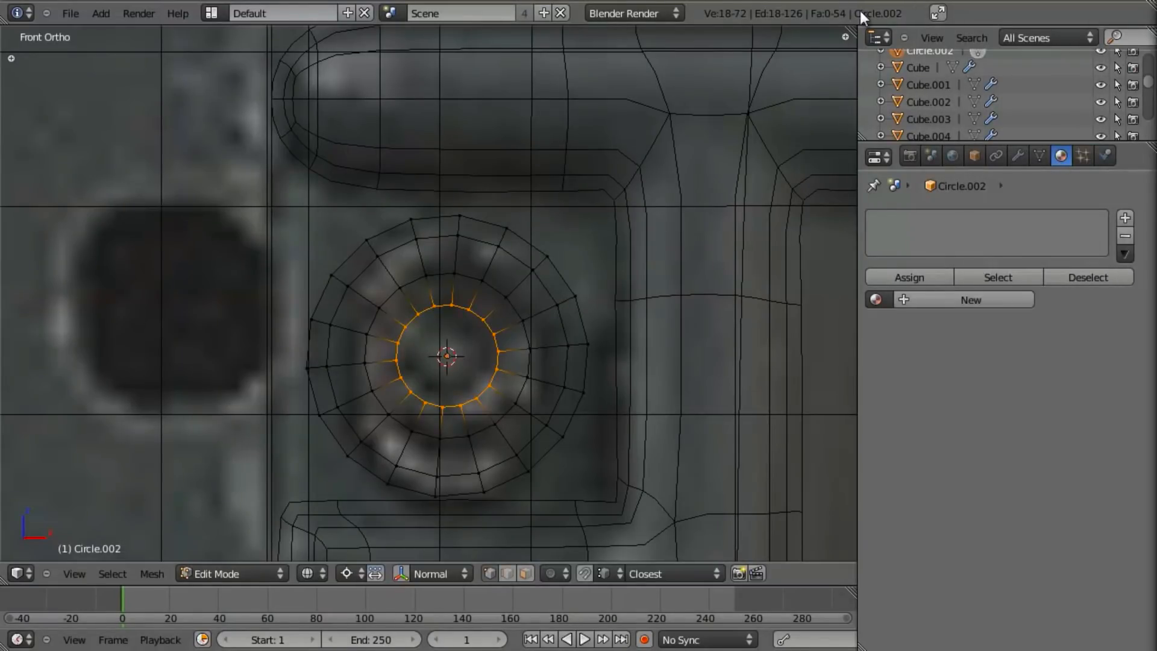
right_click(516, 307, "alt")
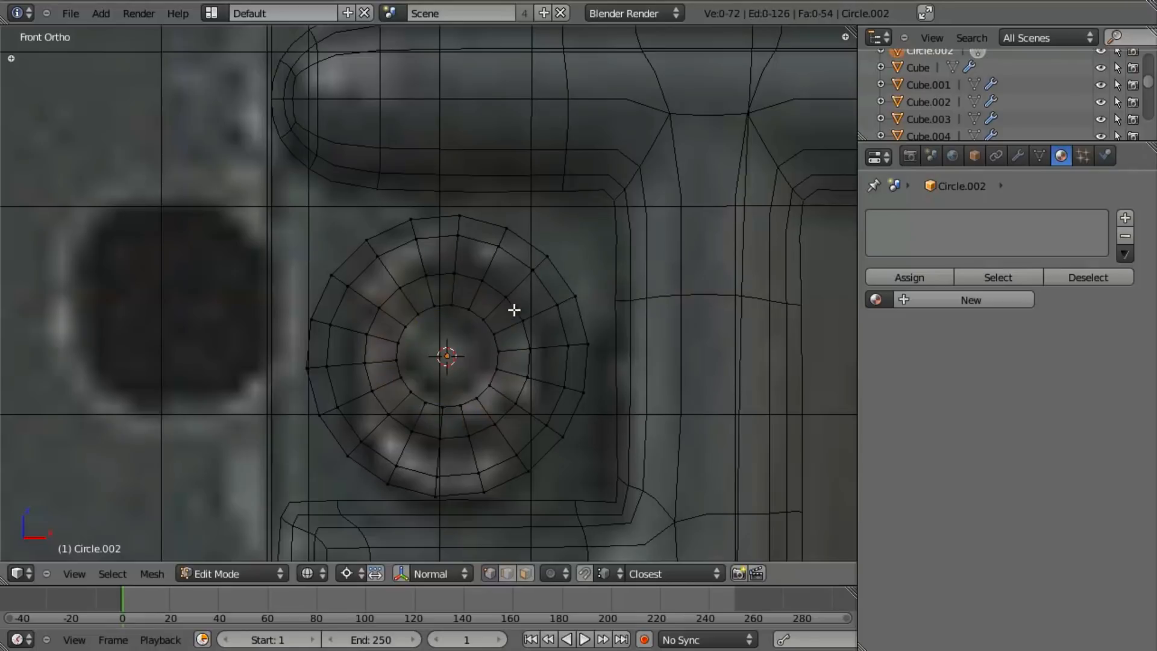
key("s")
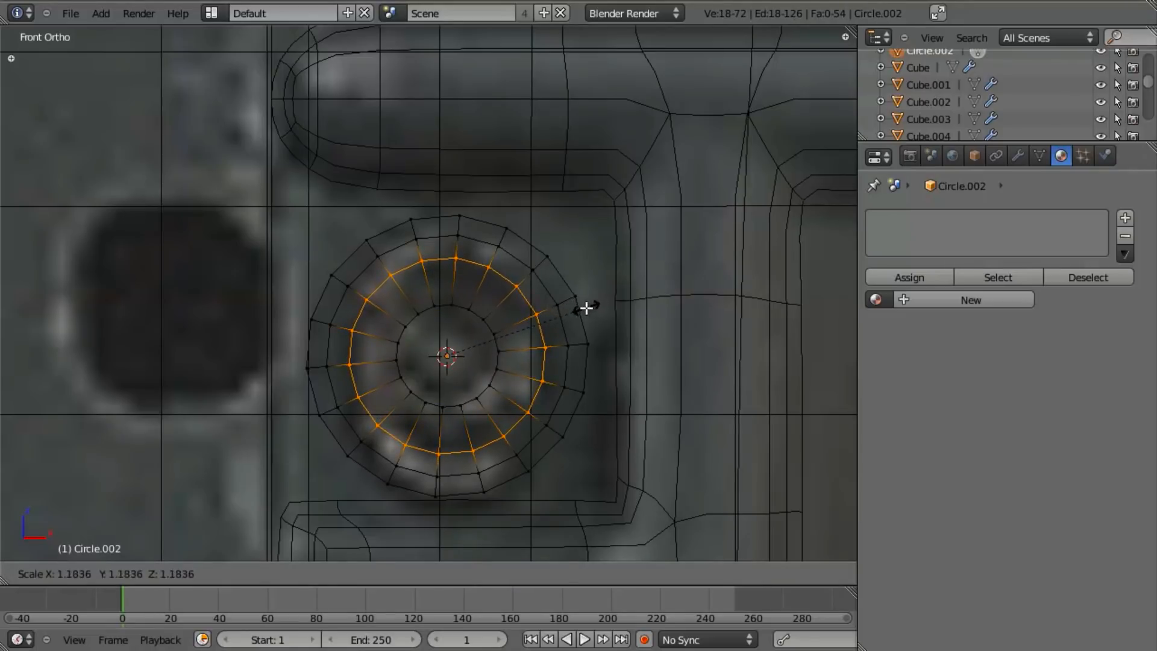
left_click(589, 307)
key("a")
Add a centred edge loop between the enlarged ring and the innermost ring.
key("ctrl+r")
left_click(502, 312)
right_click(511, 309)
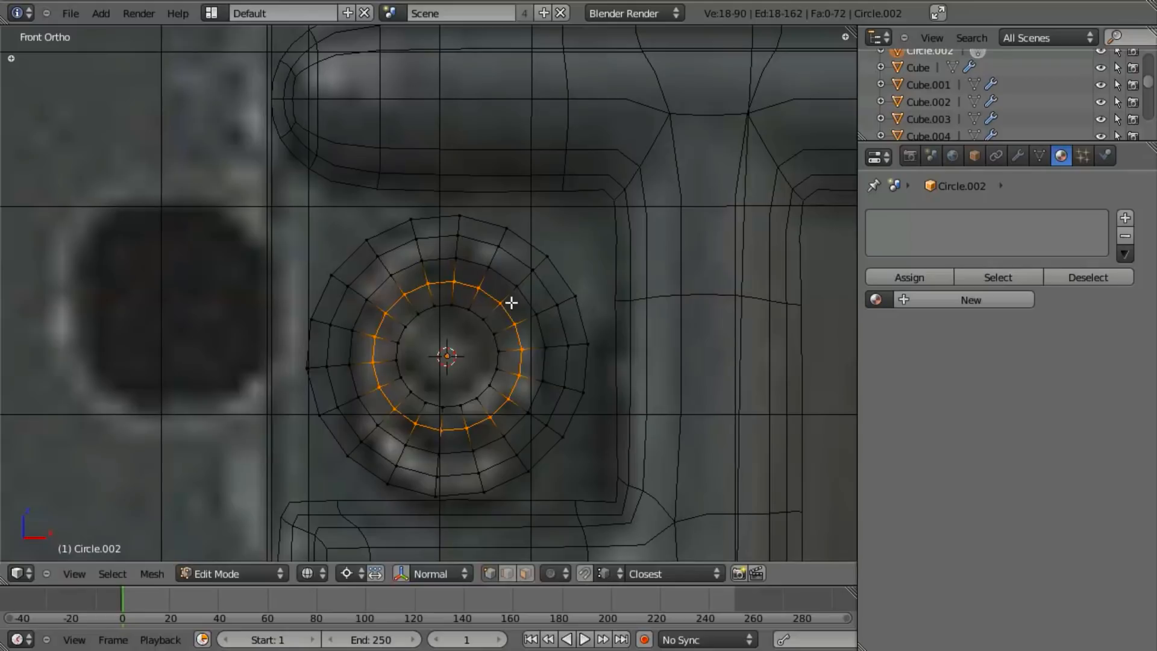
Extrude the innermost ring inward twice, first as a narrow band and again to about half that size.
right_click(489, 325, "alt")
key("e")
key("s")
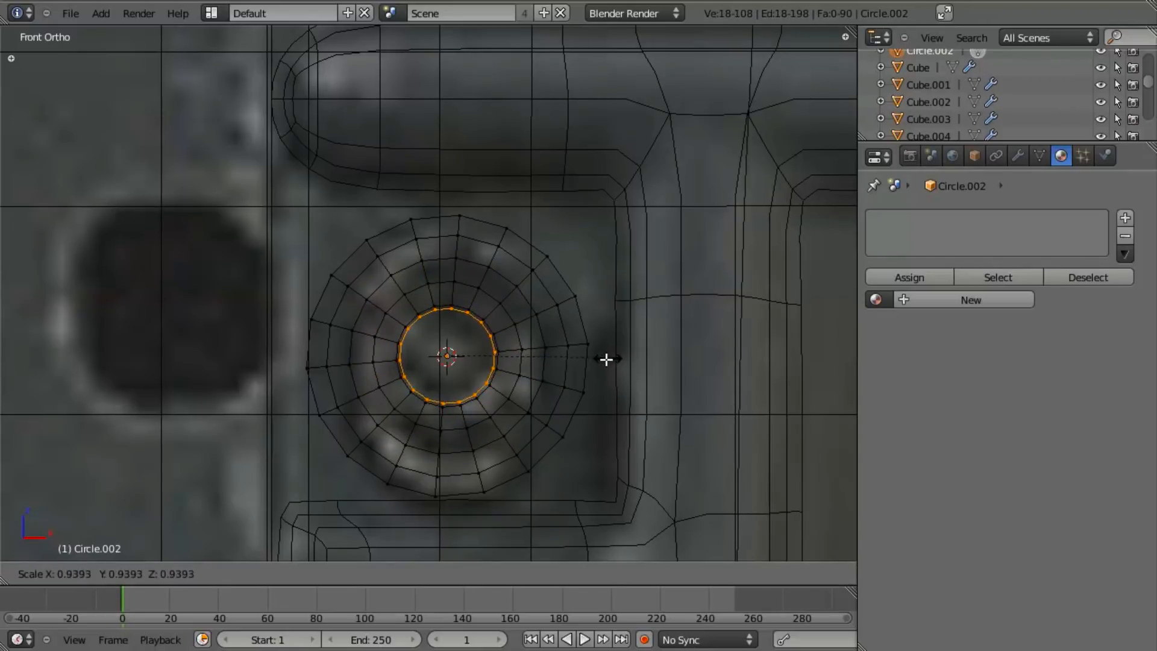
left_click(593, 362)
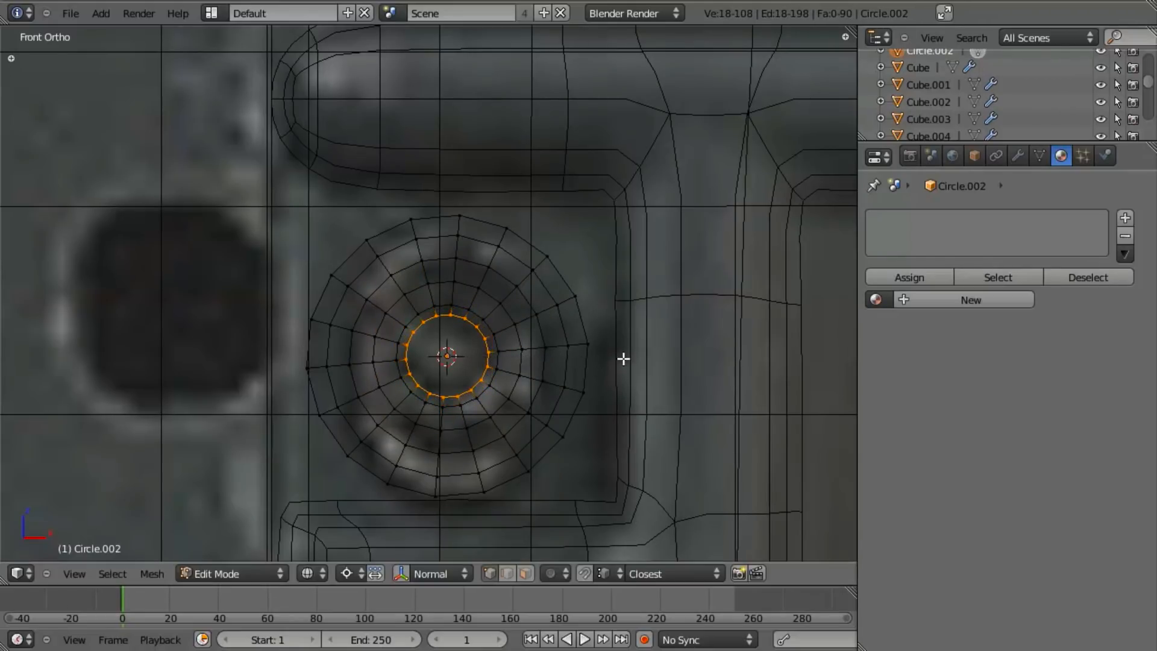
key("e")
key("s")
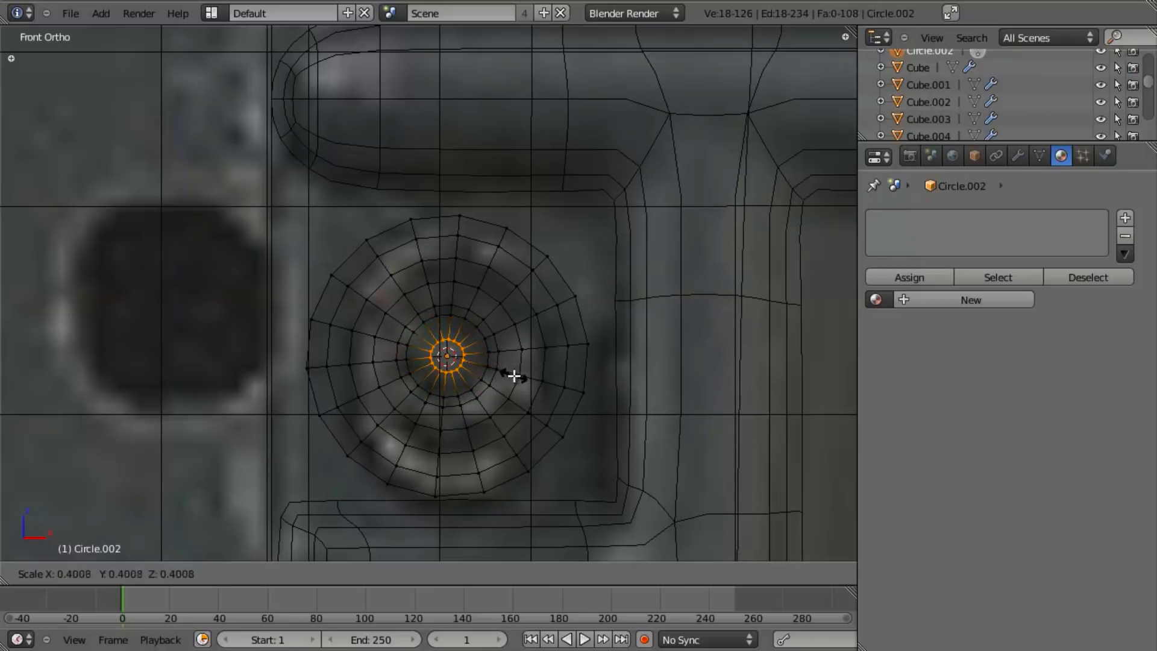
left_click(528, 378)
Extrude the smallest ring in place and merge its vertices into one point to close the button's centre.
key("e")
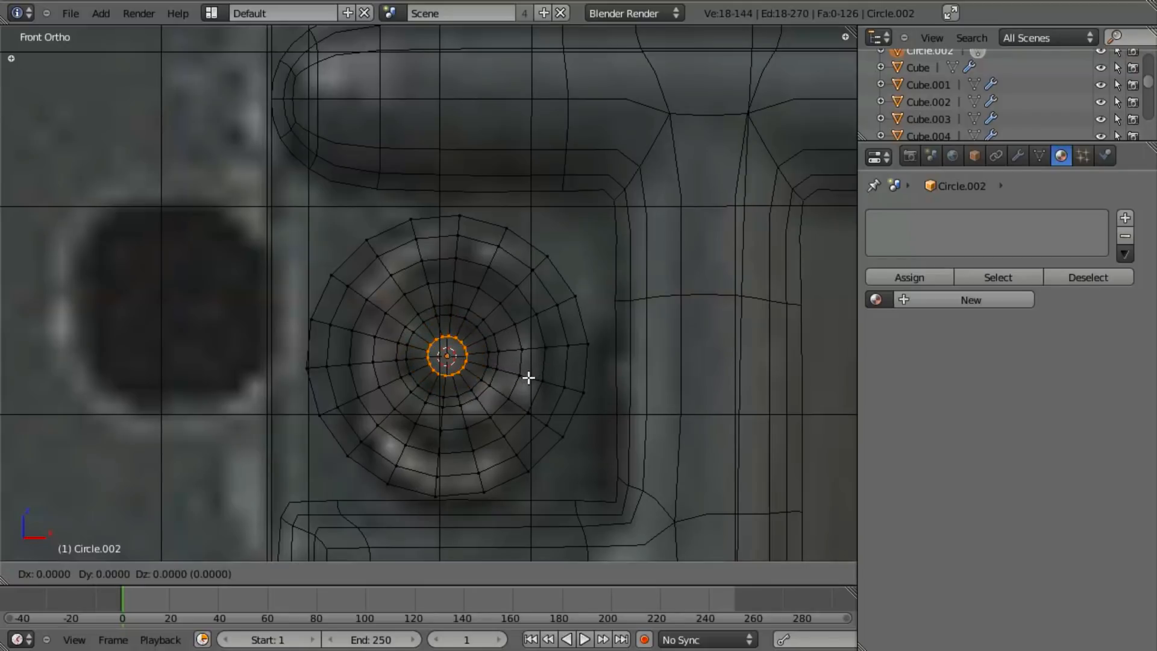
right_click(528, 378)
key("w")
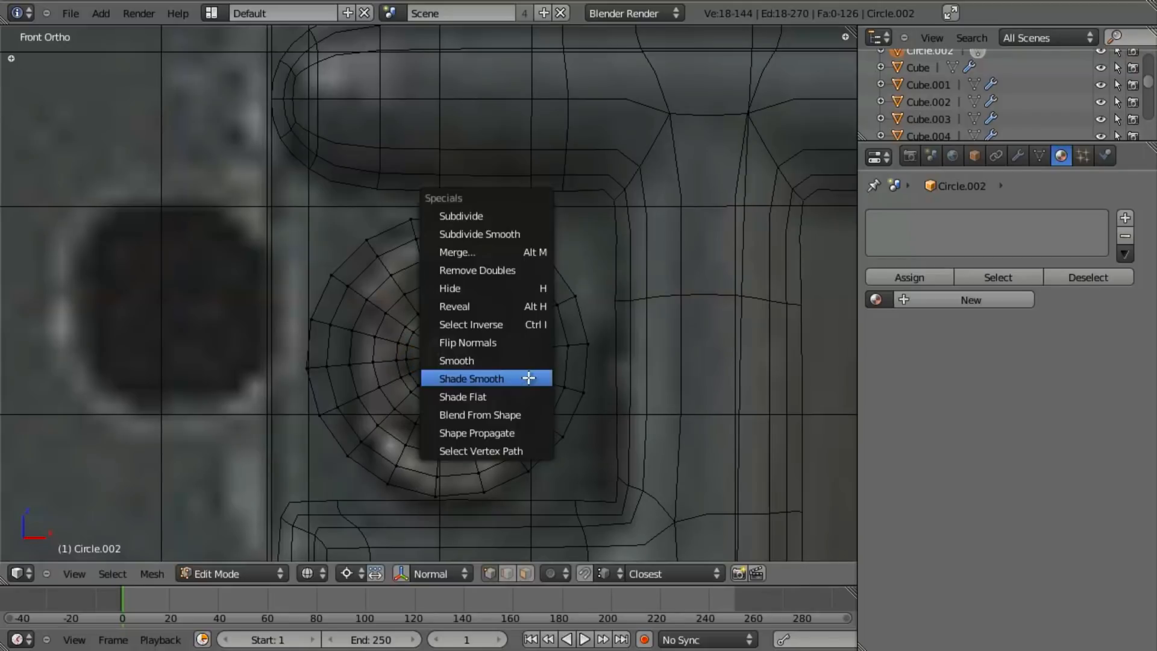
left_click(511, 252)
left_click(512, 252)
scroll(520, 393, "up", 4)
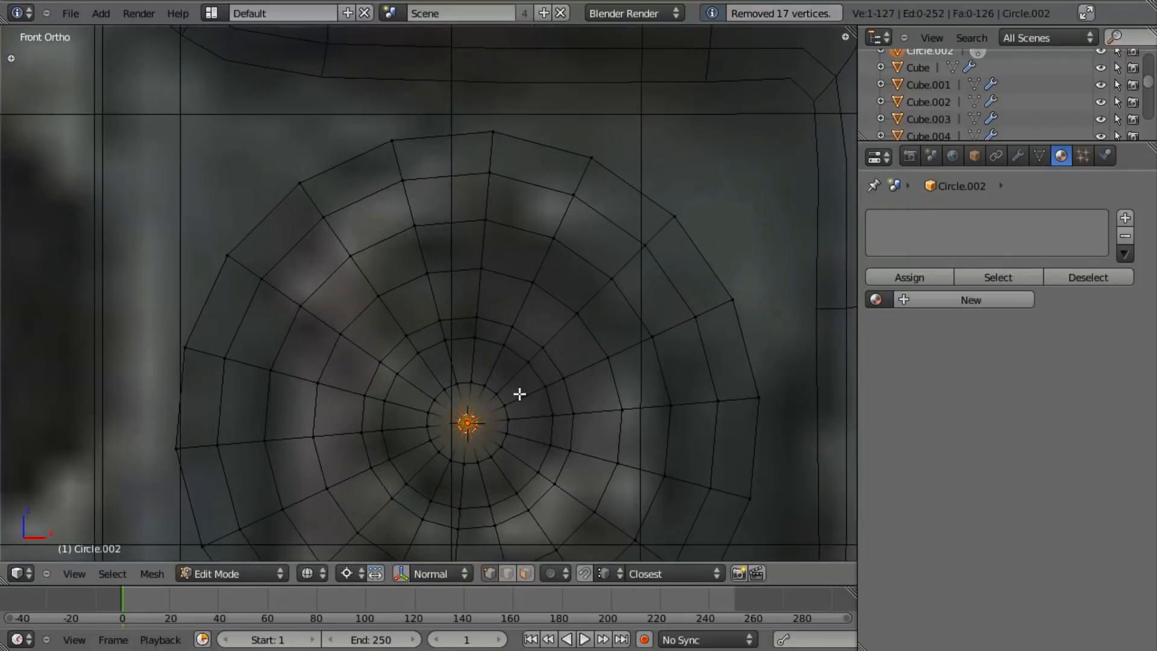
key("a")
Extrude the button's outermost edge loop along the positive global Y axis to give the disc a side wall.
middle_click_drag(596, 499, 508, 407, "shift")
scroll(514, 358, "down", 1)
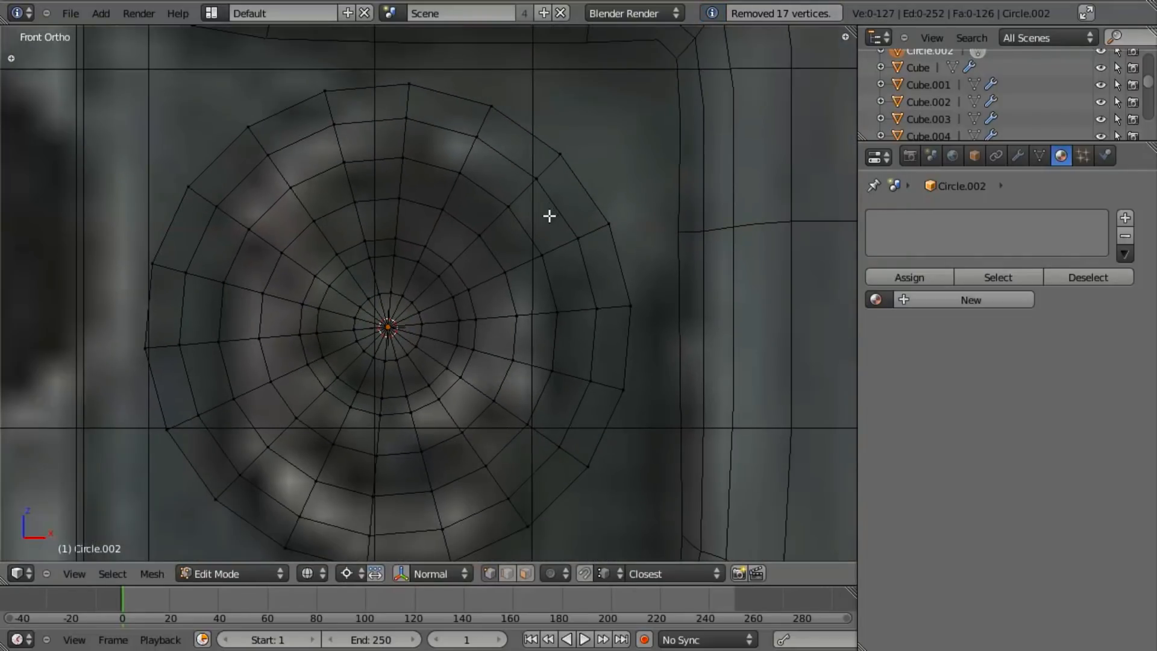
right_click(576, 172, "alt")
scroll(627, 269, "down", 1)
key("z")
middle_click_drag(628, 269, 532, 316)
key("e")
key("y")
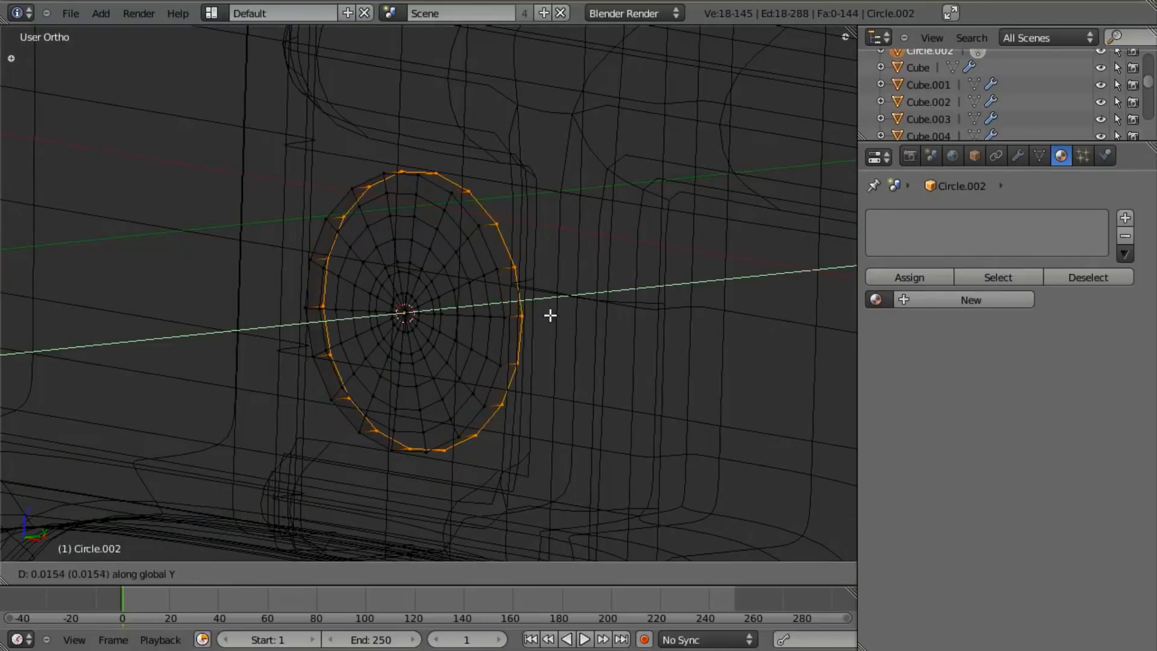
left_click(561, 317)
Move the whole button about 0.029 along negative Y so it protrudes from the receiver, and inspect it at an angle.
key("a")
key("z")
key("a")
key("z")
key("z")
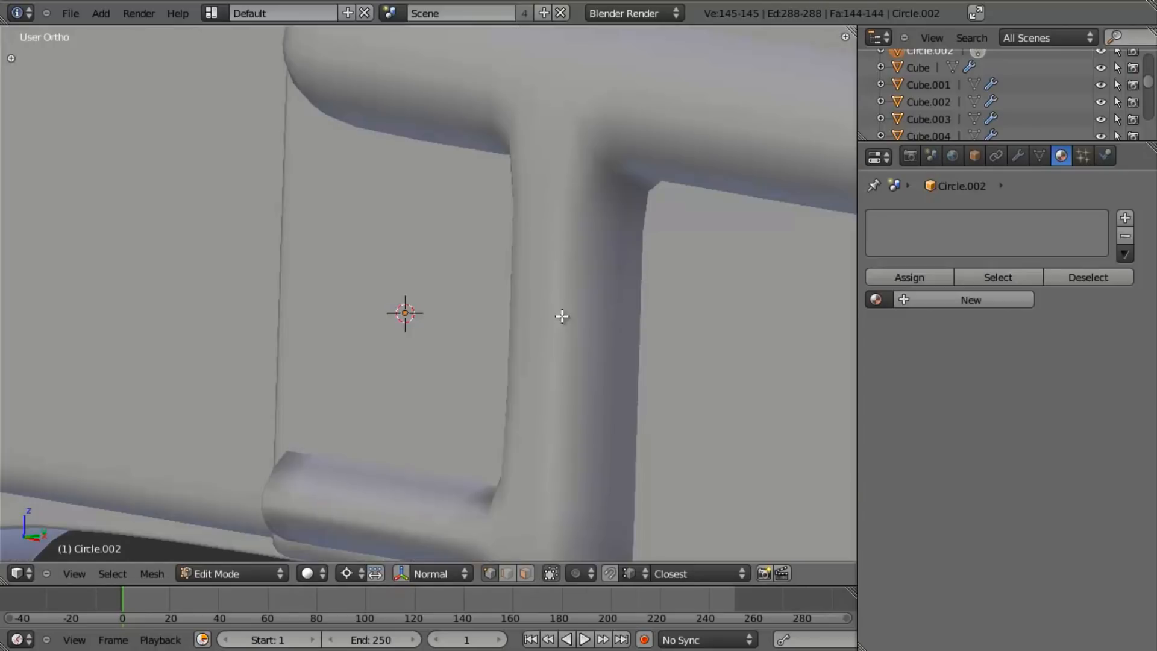
key("g")
key("y")
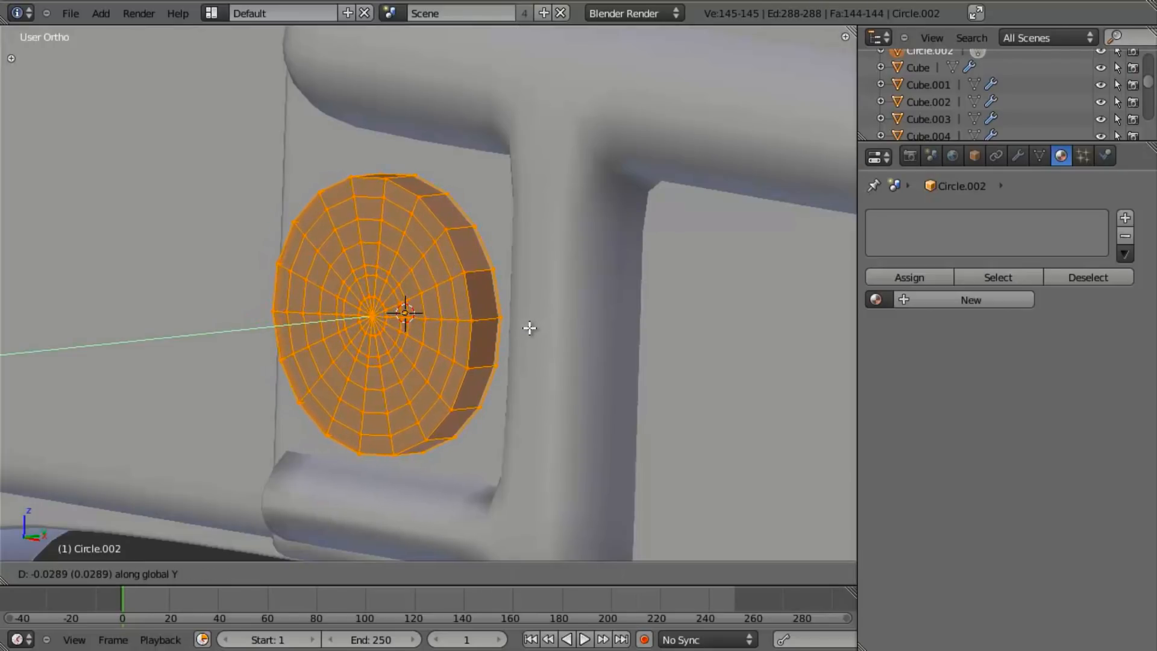
left_click(529, 328)
middle_click_drag(507, 338, 526, 284)
key("Tab")
mouse_move(464, 229)
middle_mouse_down()
mouse_move(444, 349)
mouse_move(527, 315)
middle_mouse_up()
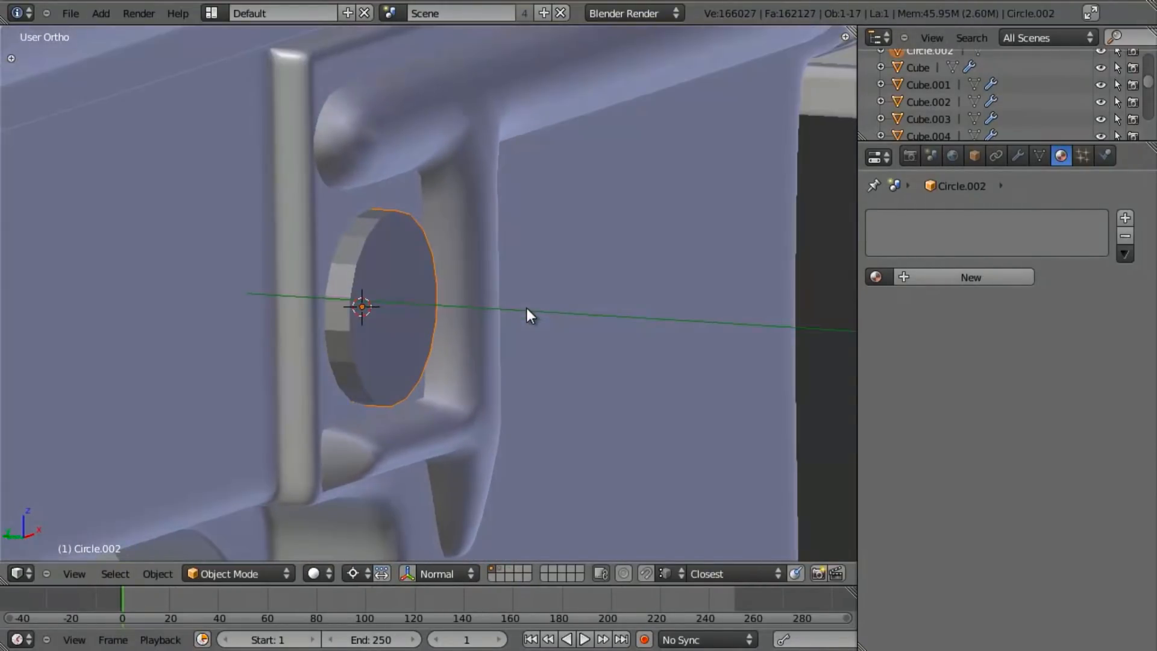
Open the round button's mesh for editing in a front wireframe view over the reference photo.
key("KP_1")
key("z")
scroll(602, 356, "up", 3)
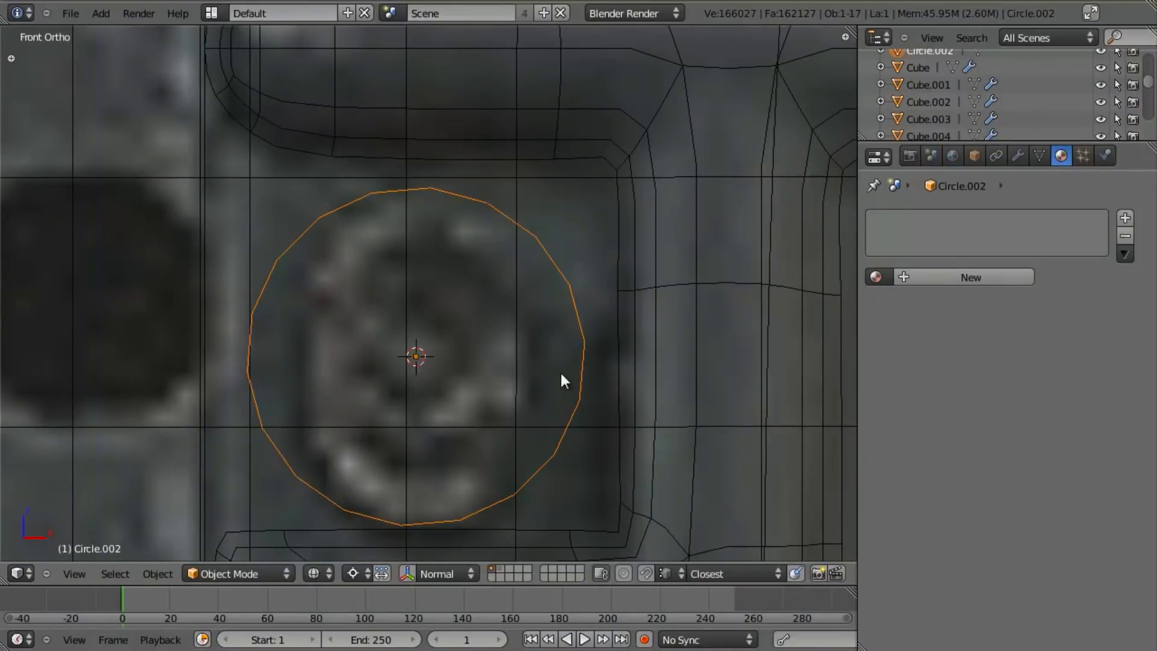
middle_click_drag(563, 382, 610, 326, "shift")
key("Tab")
scroll(619, 298, "up", 2)
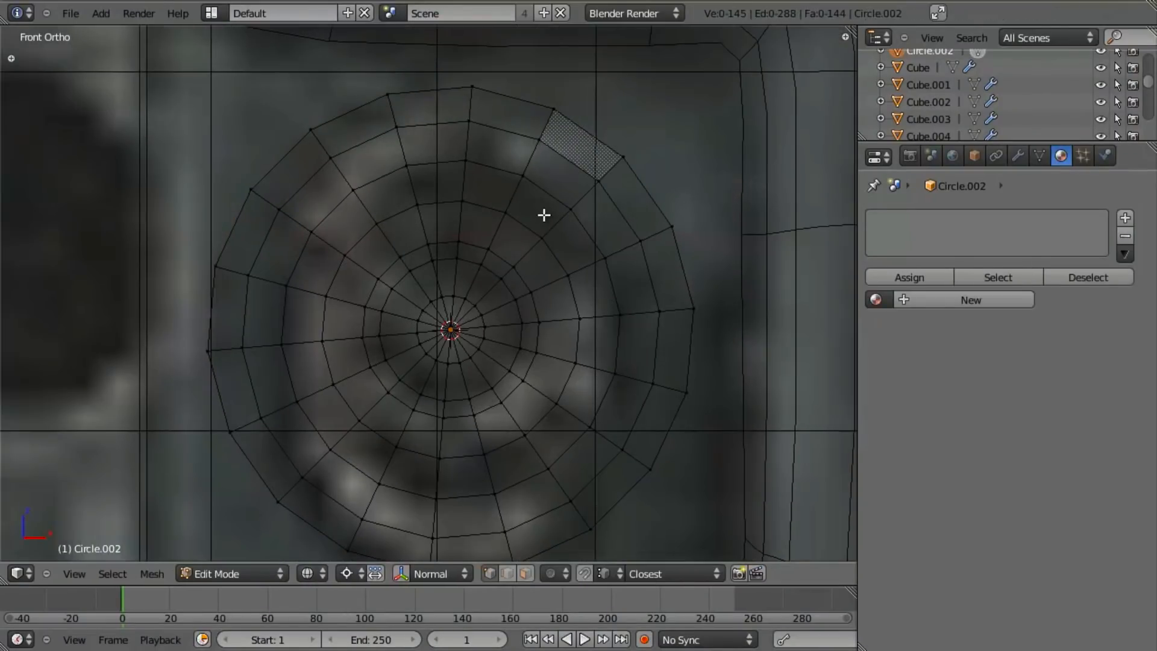
key("ctrl+Tab")
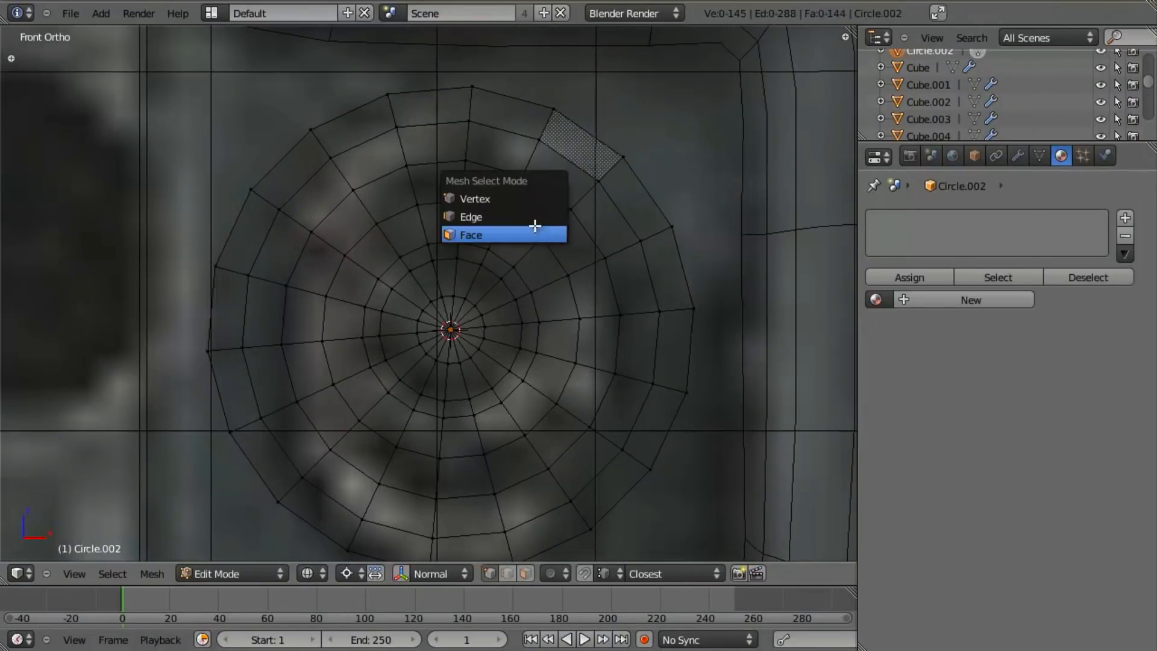
left_click(535, 235)
key("z")
mouse_move(532, 199)
middle_mouse_down()
mouse_move(553, 206)
mouse_move(569, 185)
middle_mouse_up()
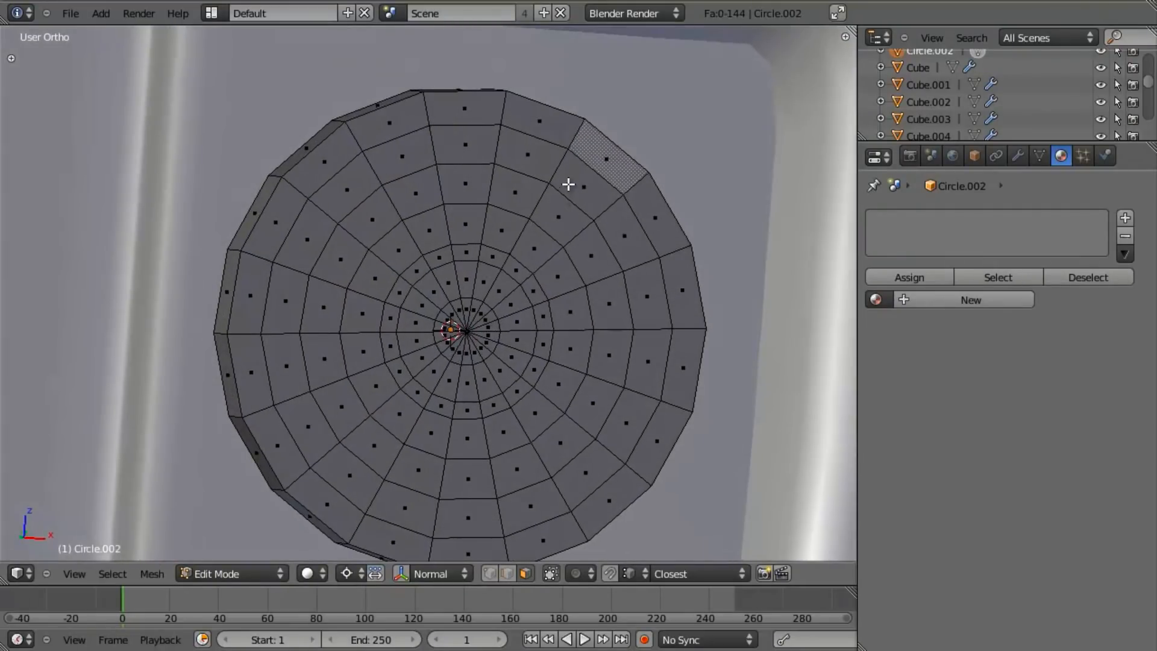
right_click(565, 167, "alt")
right_click(522, 238, "alt+shift")
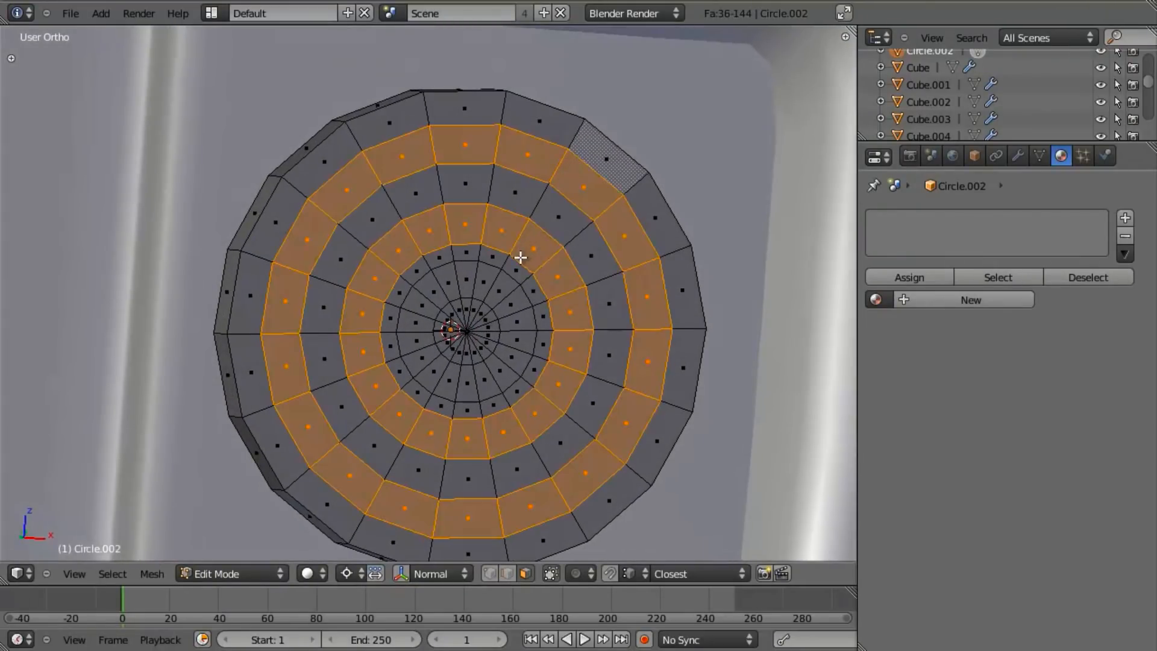
key("a")
key("KP_1")
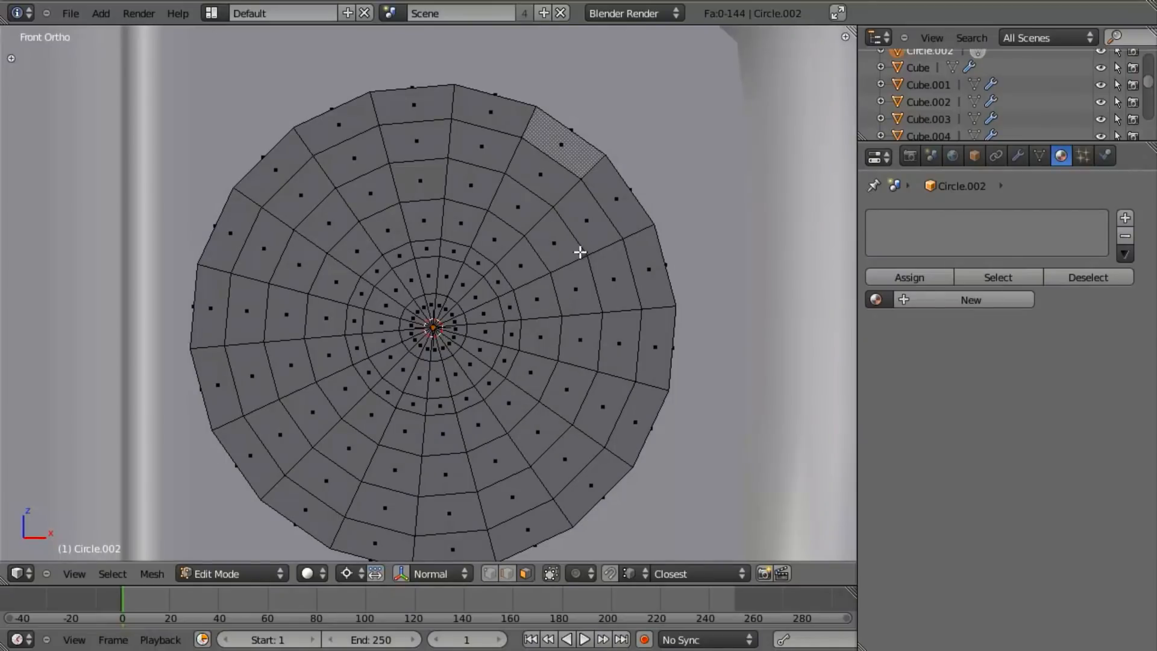
Slide the button's third edge ring from the rim outward by about 0.53 to leave a narrow band beside the second ring.
key("z")
key("ctrl+Tab")
left_click(523, 204)
right_click(531, 192, "alt")
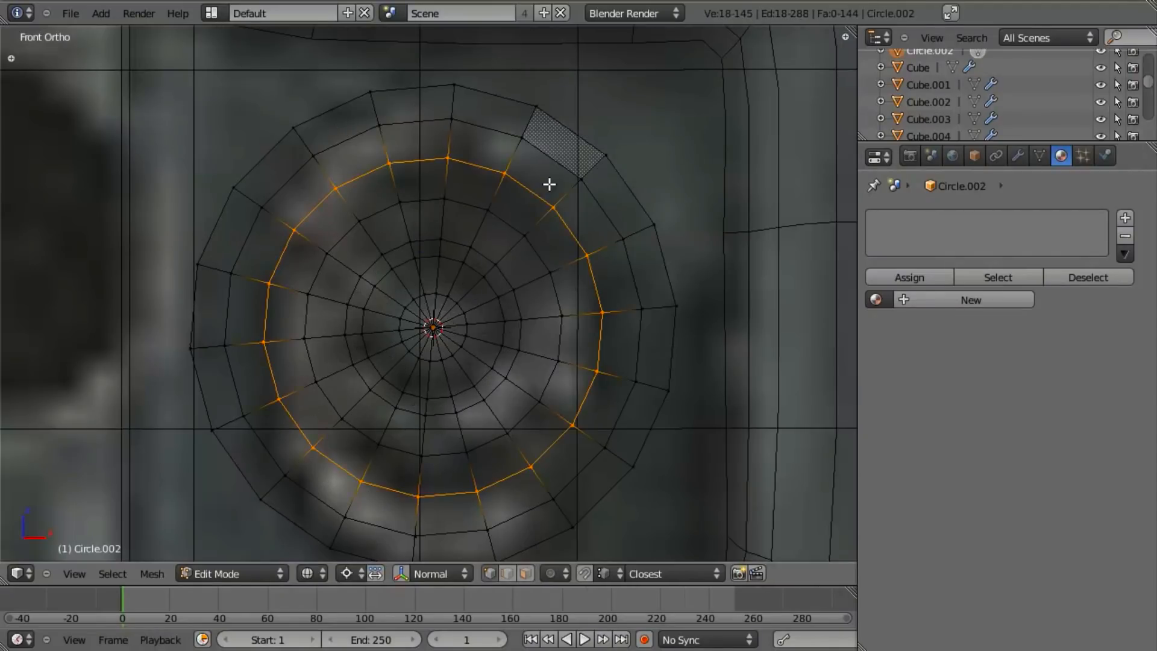
key("ctrl+e")
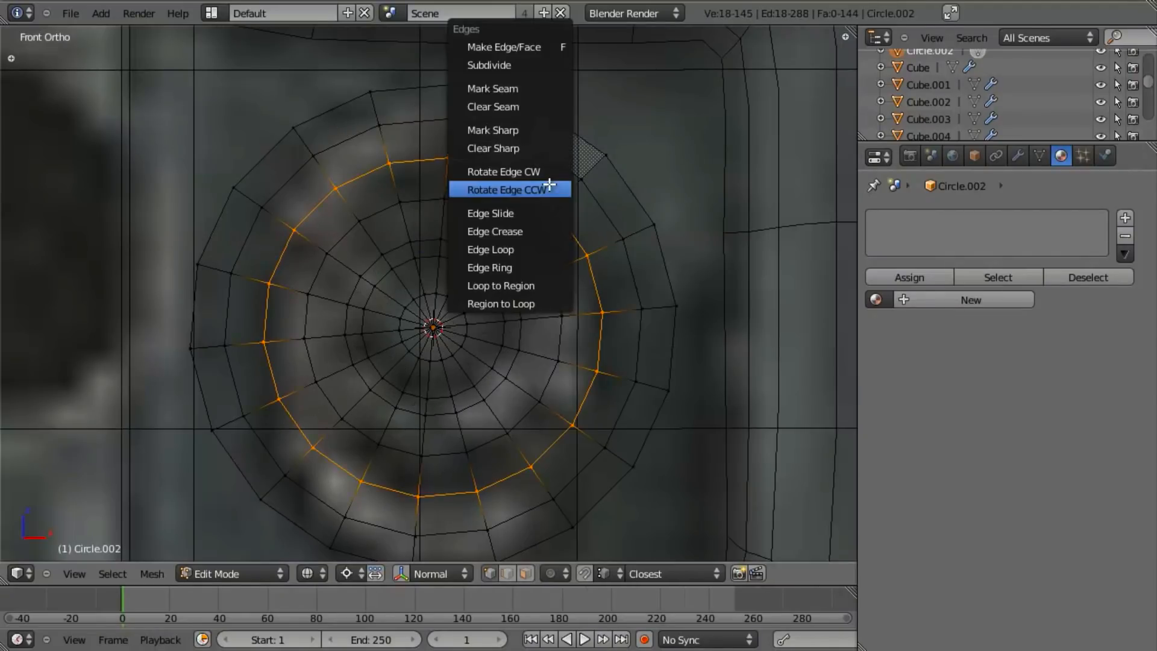
left_click(562, 214)
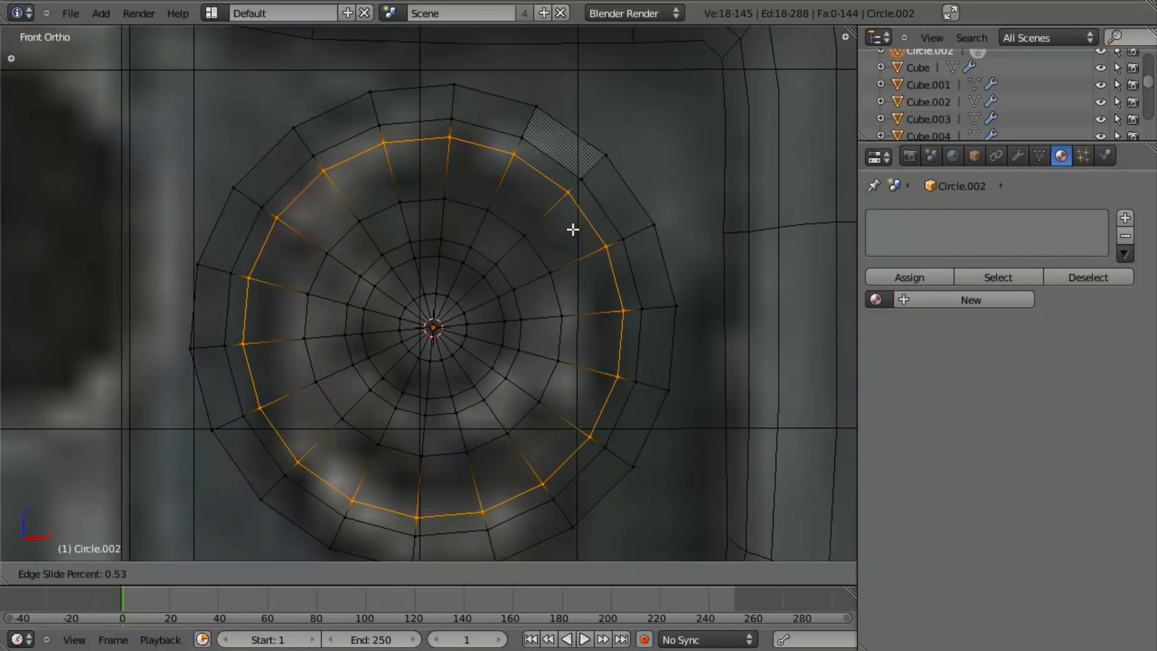
left_click(573, 227)
Scale the next inner ring to about 0.97 and insert an edge loop in the wide gap outside it.
key("s")
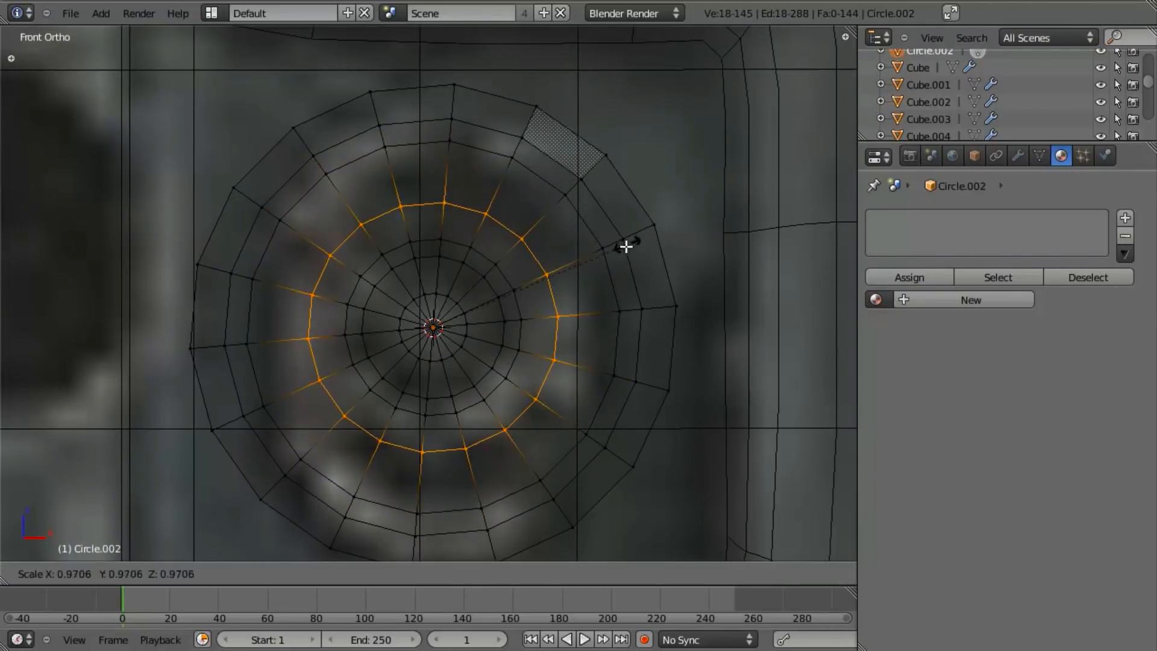
left_click(626, 246)
key("a")
key("ctrl+r")
left_click(547, 221)
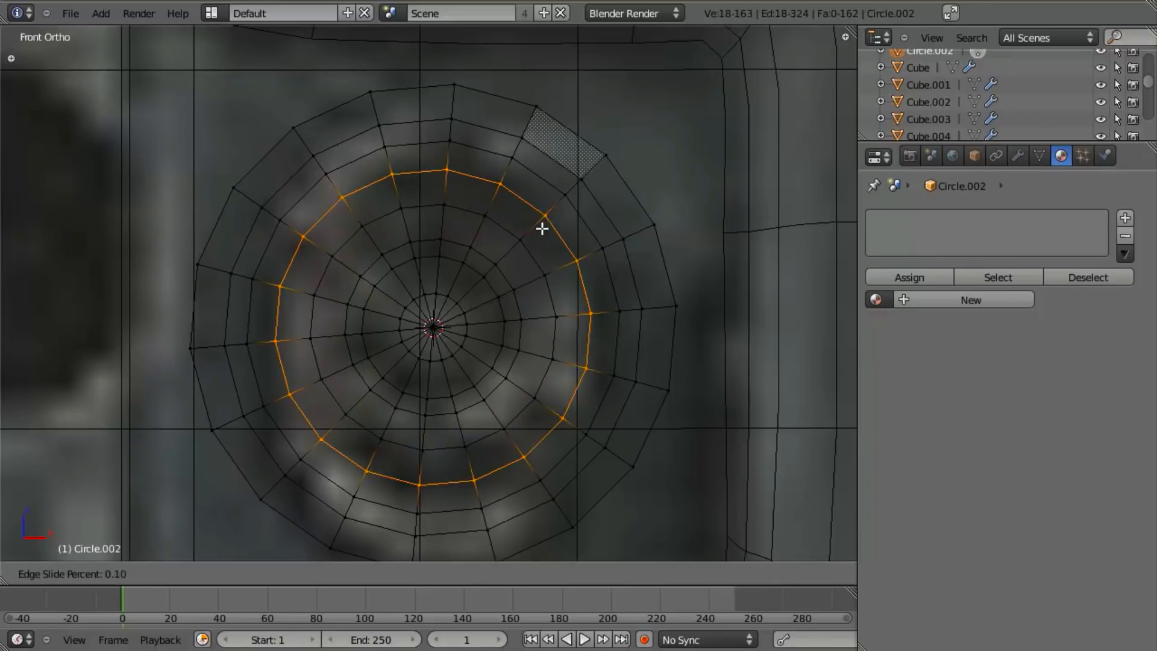
left_click(555, 220)
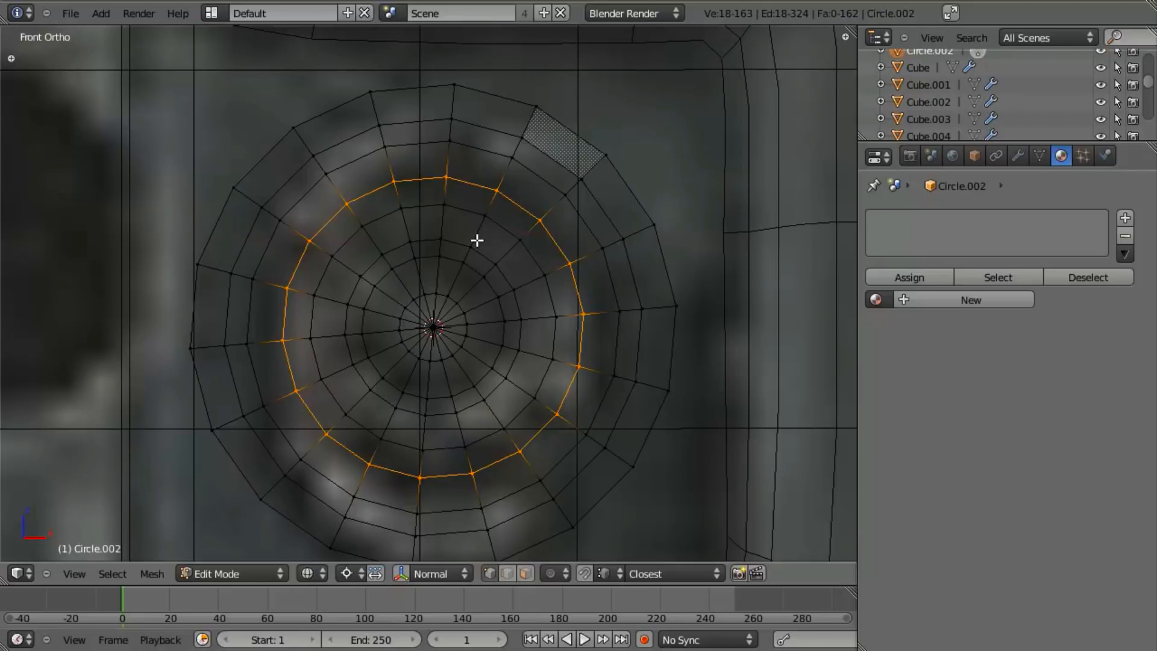
Scale two of the button's inner edge rings slightly inward to adjust the groove spacing.
key("a")
right_click(484, 258, "alt")
key("s")
left_click(560, 232)
key("a")
right_click(514, 223, "alt")
key("s")
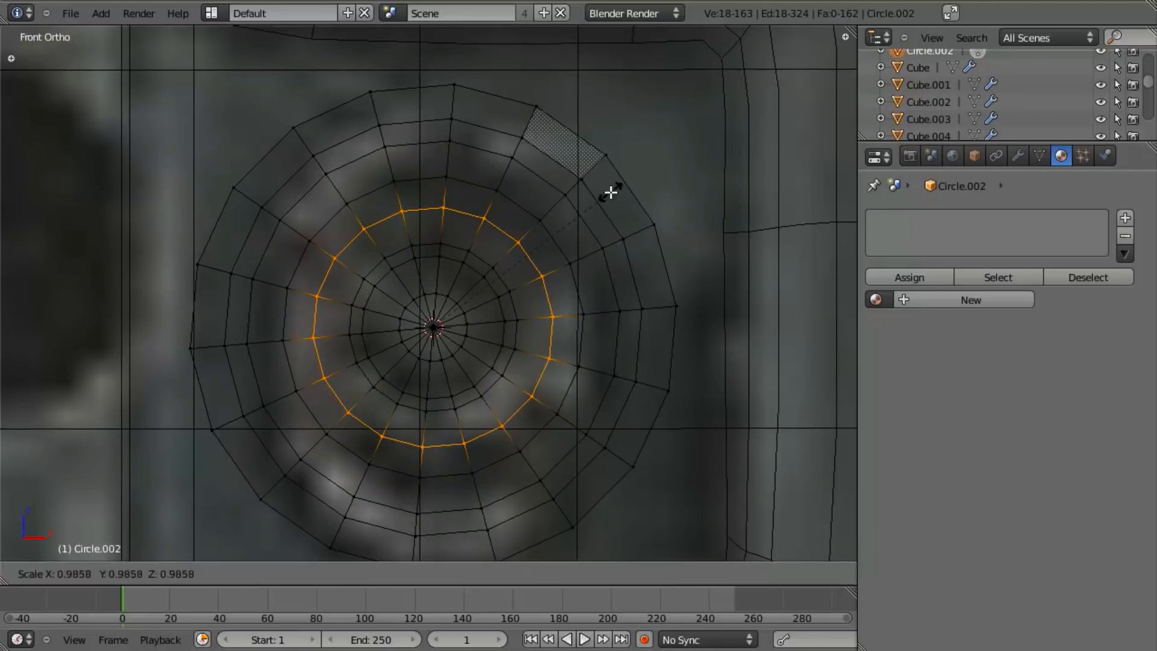
left_click(605, 205)
Insert two more edge loops in the wider gaps between the button's middle rings.
key("ctrl+r")
left_click(492, 206)
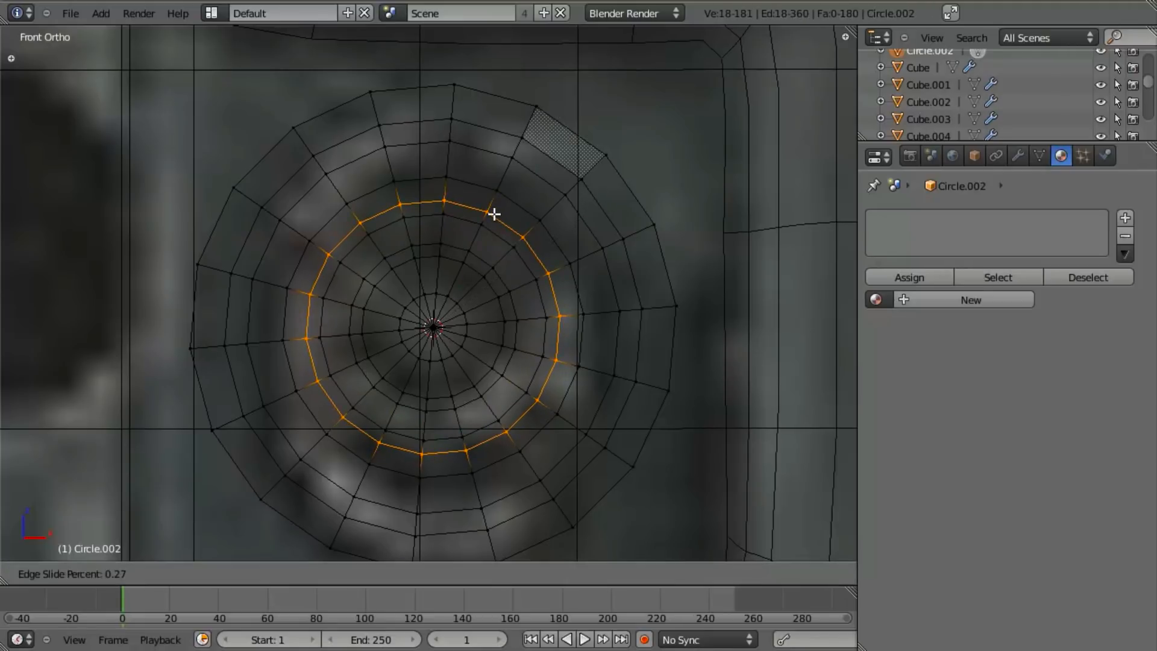
left_click(494, 214)
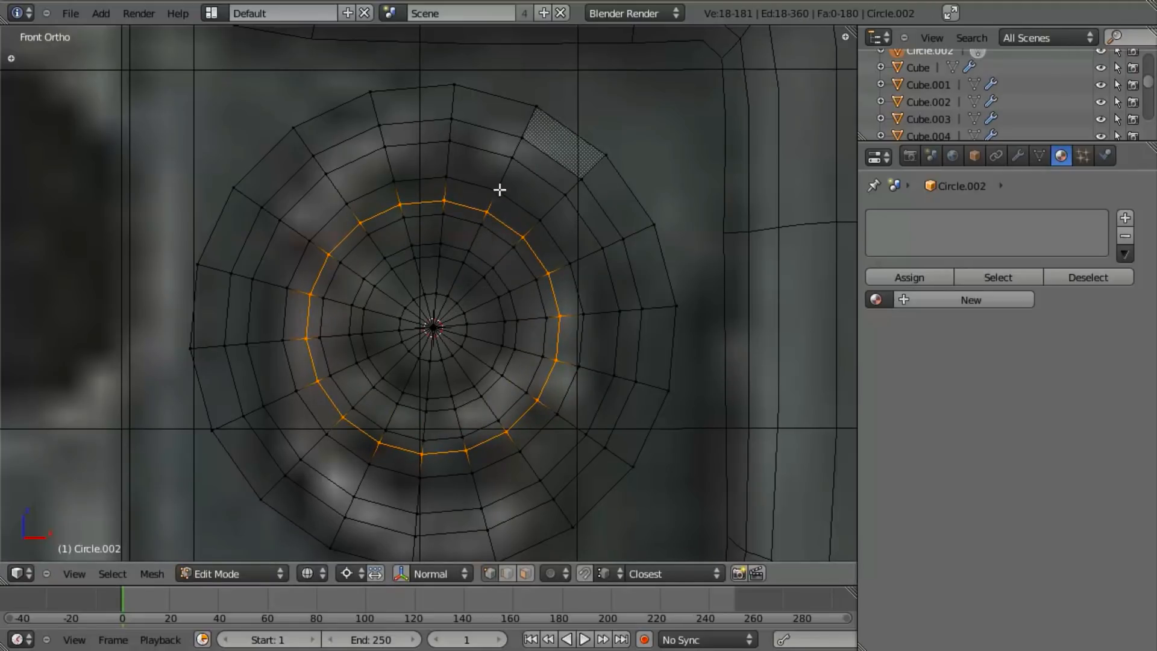
key("ctrl+r")
left_click(509, 172)
left_click(506, 209)
Shrink the two edge rings bounding the third narrow band from the rim, scaling its outer one to about 0.96.
key("s")
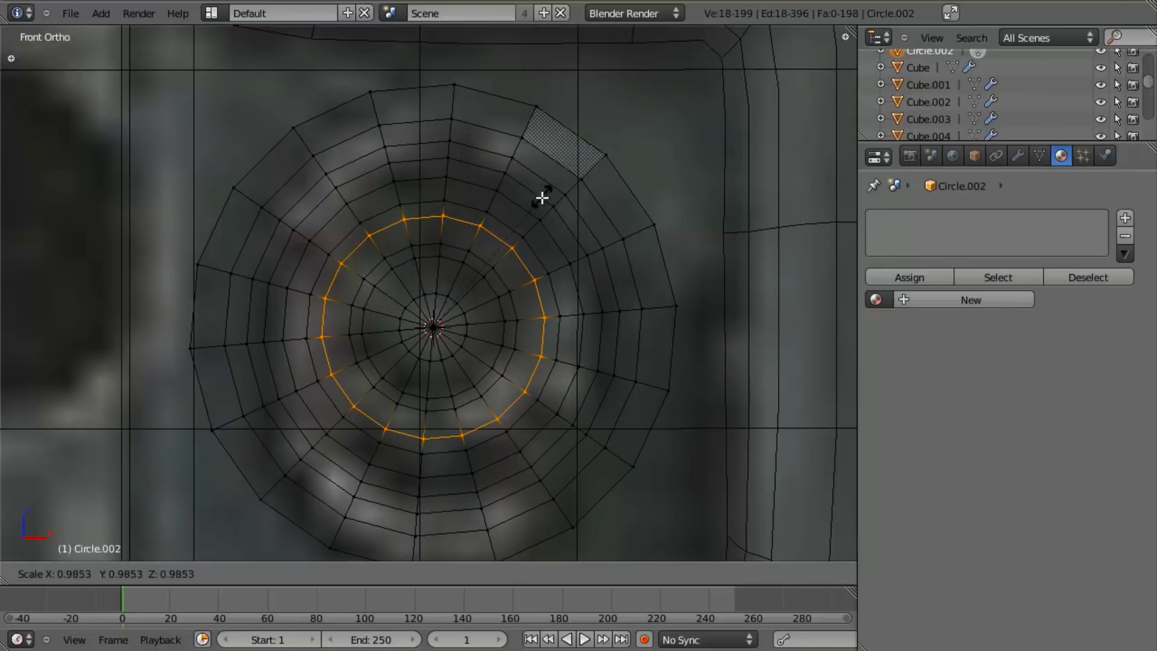
left_click(535, 204)
key("a")
right_click(512, 221, "alt")
key("s")
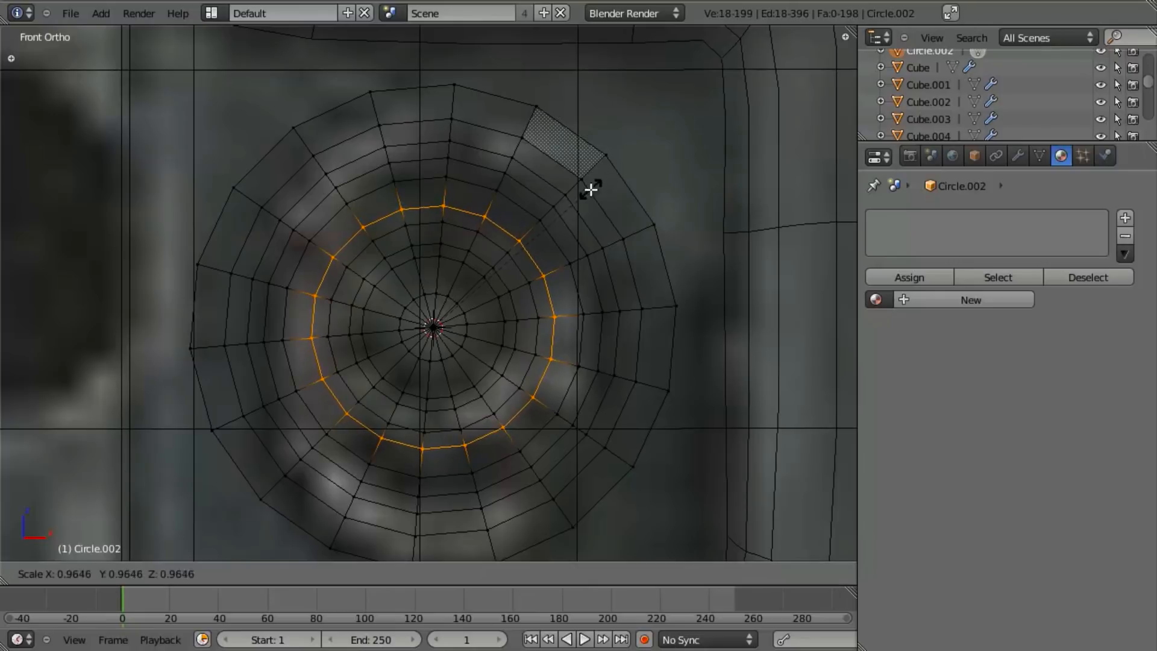
left_click(592, 187)
Scale the two rings of the second narrow band inward and the inner ring of the outermost band slightly outward to even the spacing.
key("a")
right_click(529, 207, "alt")
key("s")
left_click(649, 171)
key("a")
right_click(545, 186, "alt")
key("s")
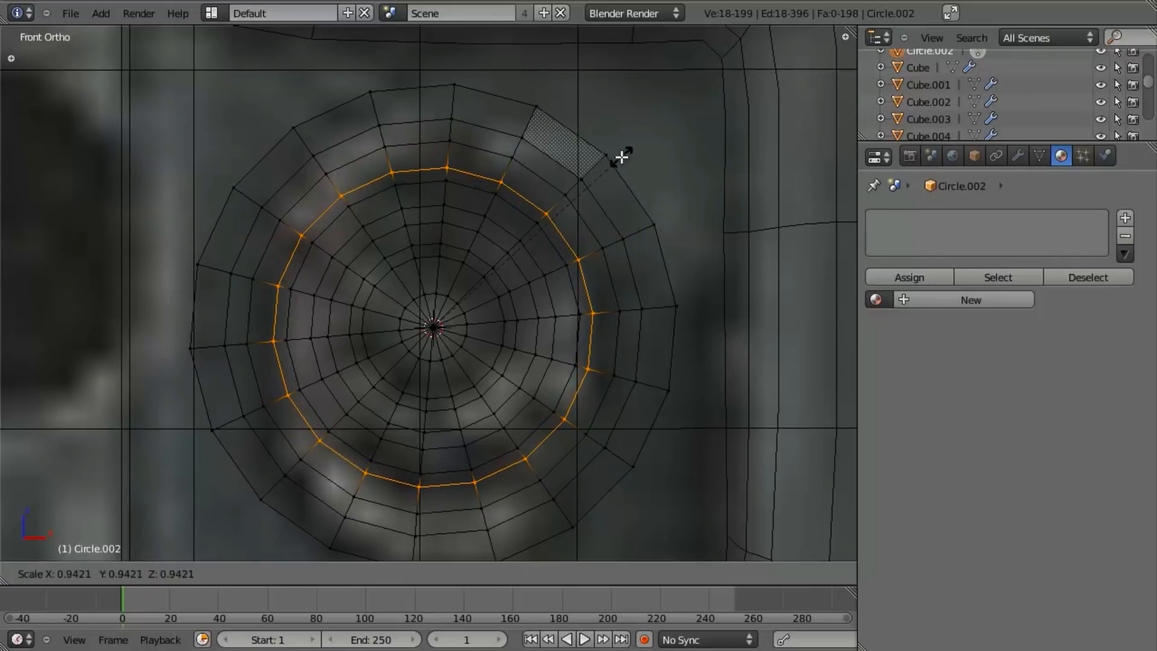
left_click(600, 171)
key("a")
right_click(589, 147, "alt")
key("s")
left_click(588, 146)
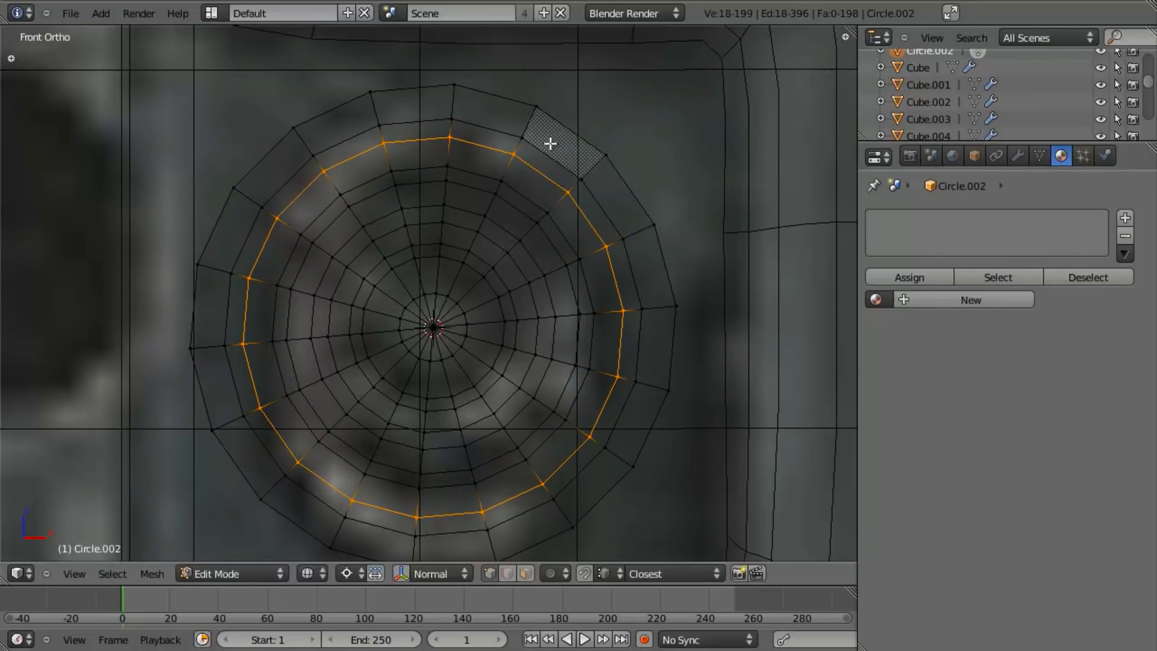
key("a")
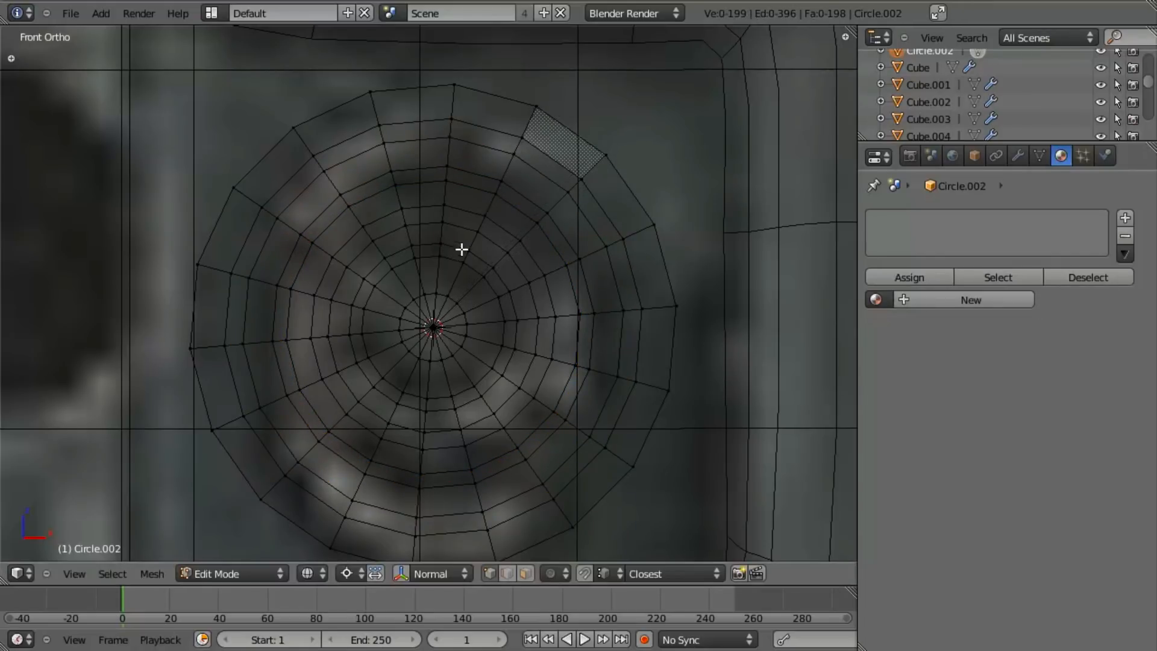
Try to extrude the four narrow face rings on the button's front.
key("ctrl+Tab")
left_click(556, 242)
left_click(531, 123, "alt")
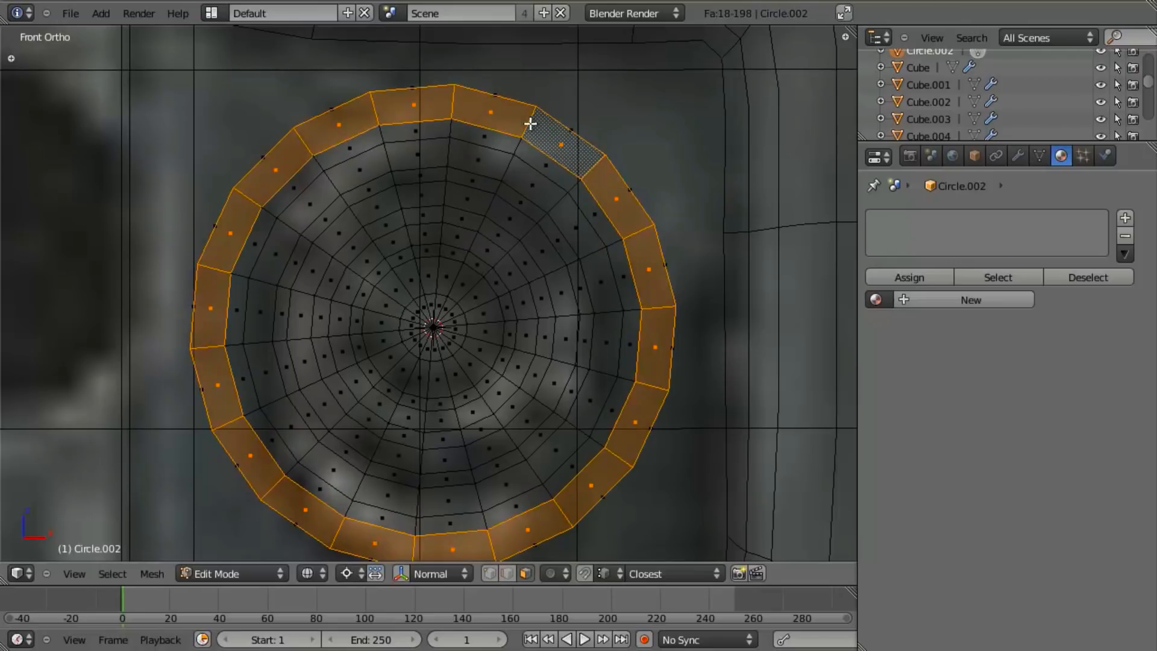
left_click(505, 155, "alt")
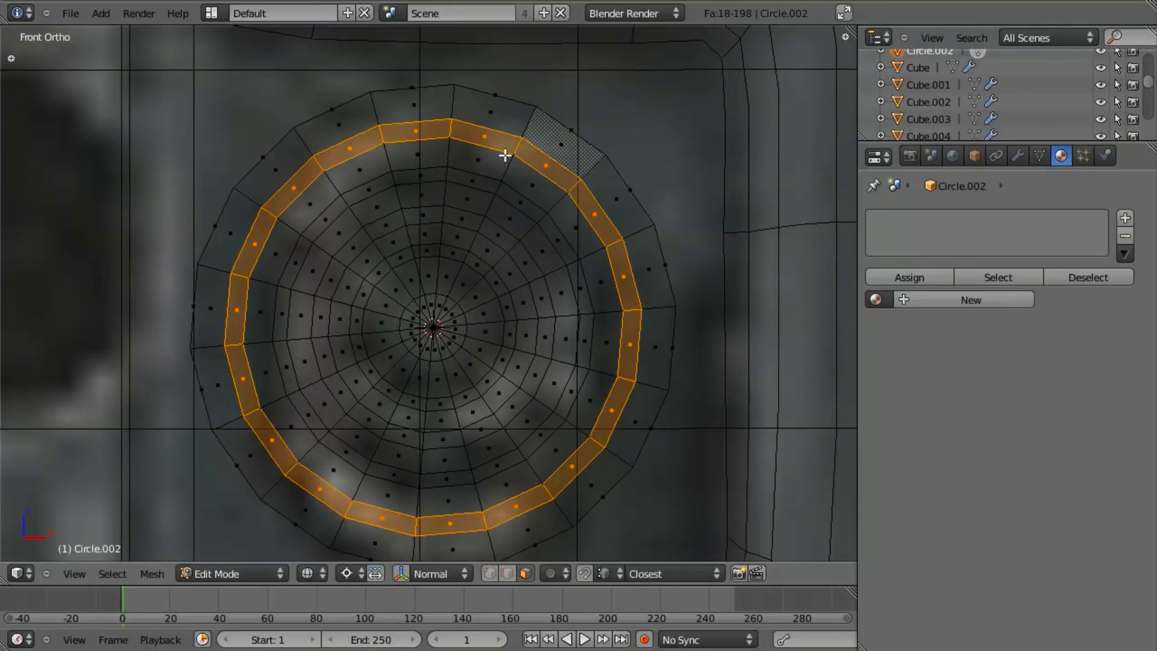
left_click(496, 184, "alt+shift")
left_click(481, 225, "alt+shift")
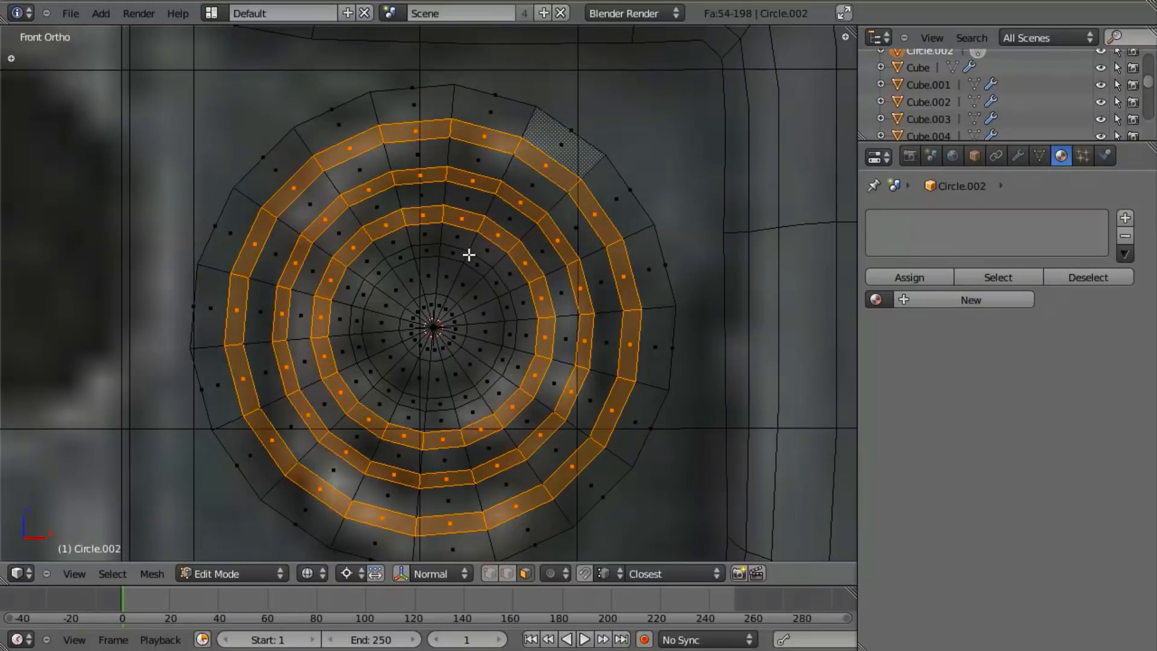
left_click(464, 259, "alt+shift")
mouse_move(592, 286)
middle_mouse_down()
mouse_move(504, 289)
mouse_move(507, 279)
mouse_move(566, 276)
mouse_move(528, 286)
mouse_move(511, 318)
middle_mouse_up()
key("z")
key("e")
key("Escape")
key("ctrl+z")
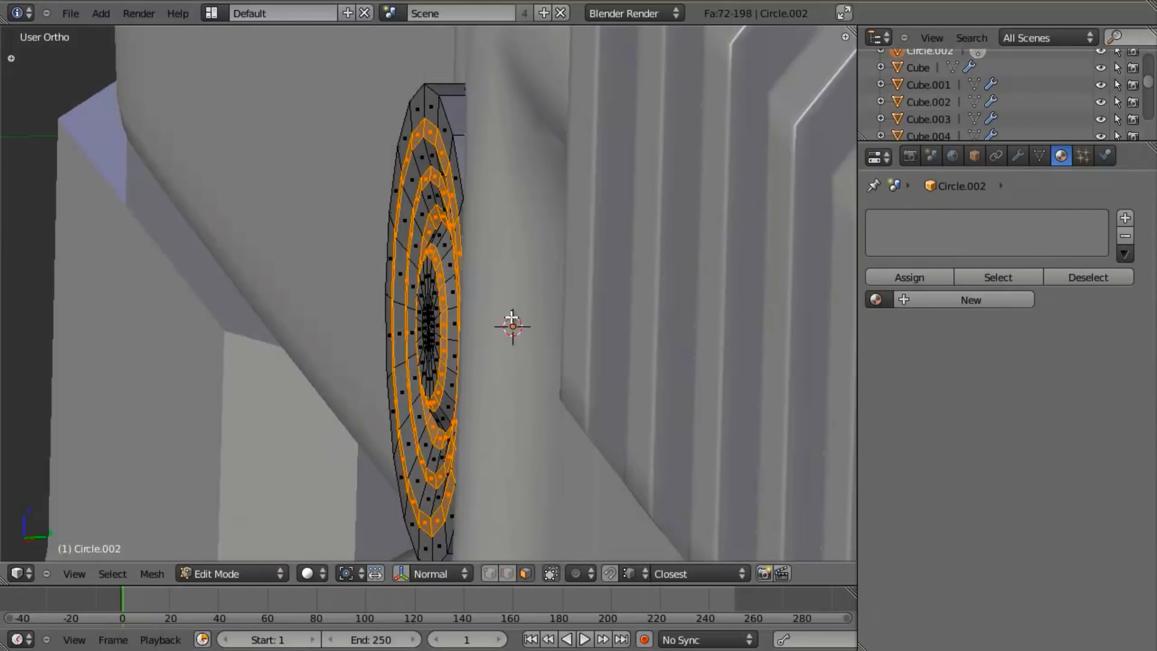
Flatten all of the button's front vertices into one plane by scaling them to 0 along Y.
key("KP_3")
key("z")
scroll(504, 279, "down", 4)
key("ctrl+Tab")
left_click(374, 217)
key("b")
left_click_drag(371, 123, 425, 490)
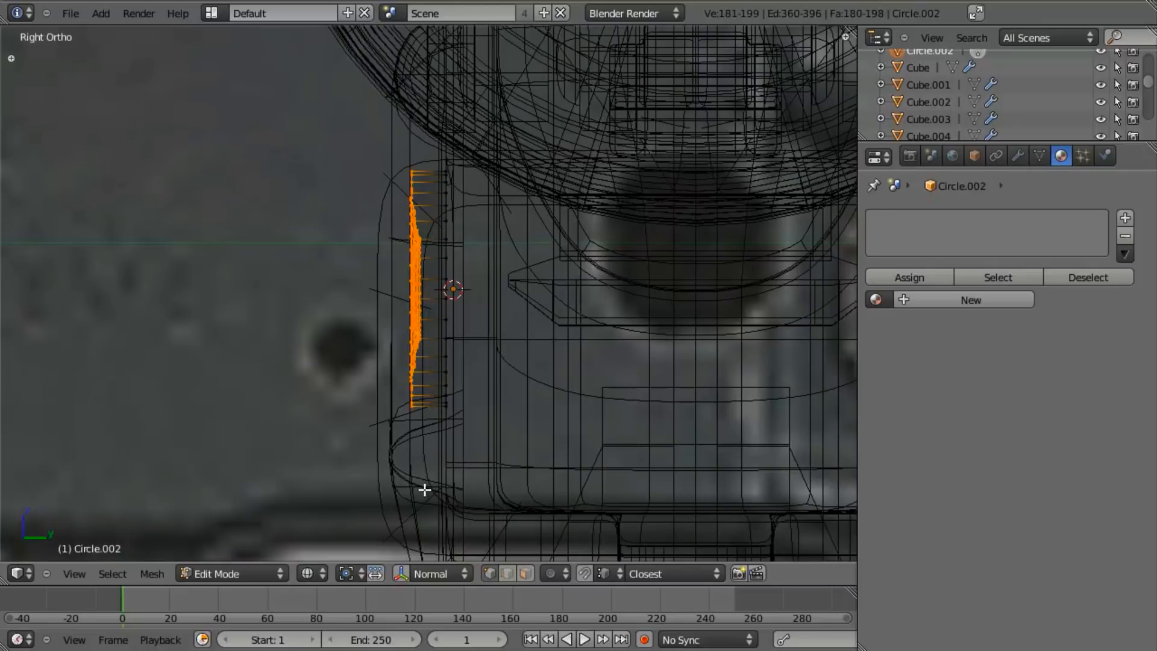
key("s")
key("y")
key("0")
key("Return")
Extrude the four narrow face rings about 0.0069 into the button along their normals to form concentric grooves.
scroll(424, 490, "up", 4)
middle_click_drag(409, 373, 515, 331)
key("z")
key("ctrl+Tab")
left_click(530, 363)
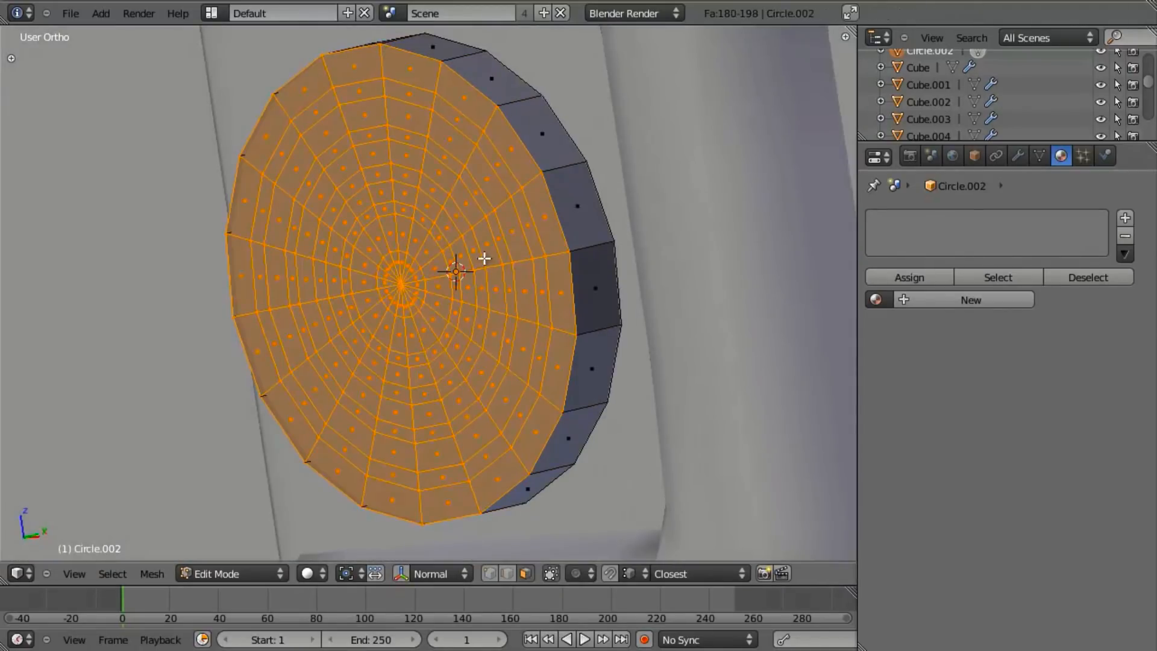
middle_click_drag(460, 269, 569, 203)
key("a")
right_click(574, 198, "alt")
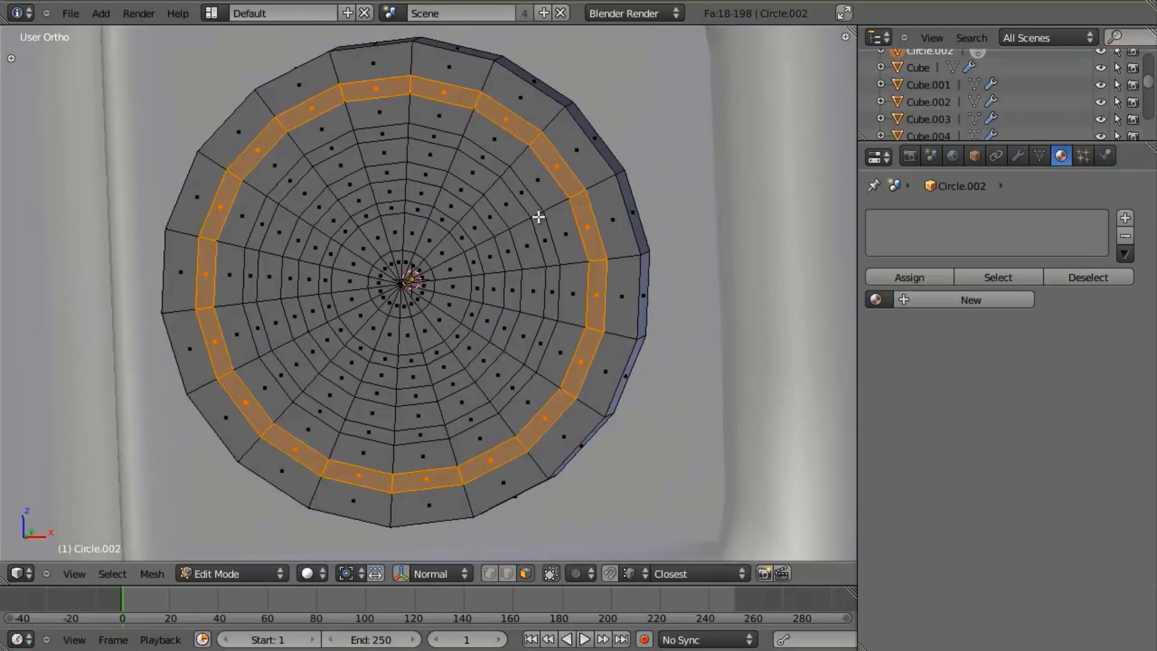
right_click(521, 226, "alt+shift")
right_click(505, 228, "alt+shift")
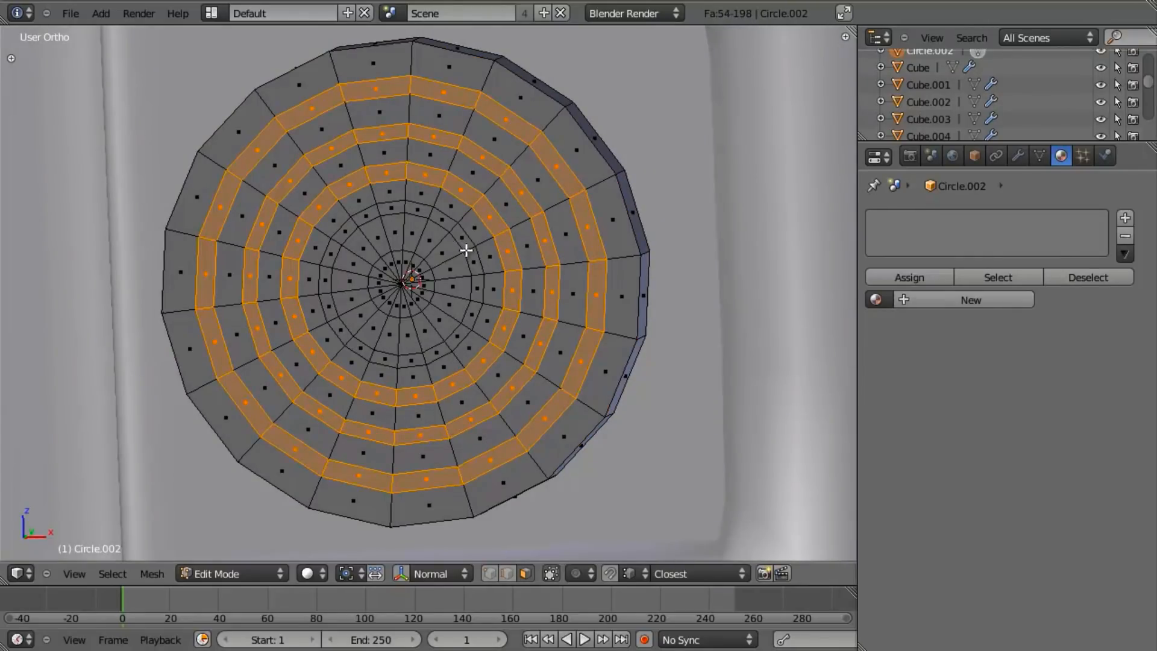
right_click(466, 249, "alt+shift")
middle_click_drag(452, 313, 408, 315)
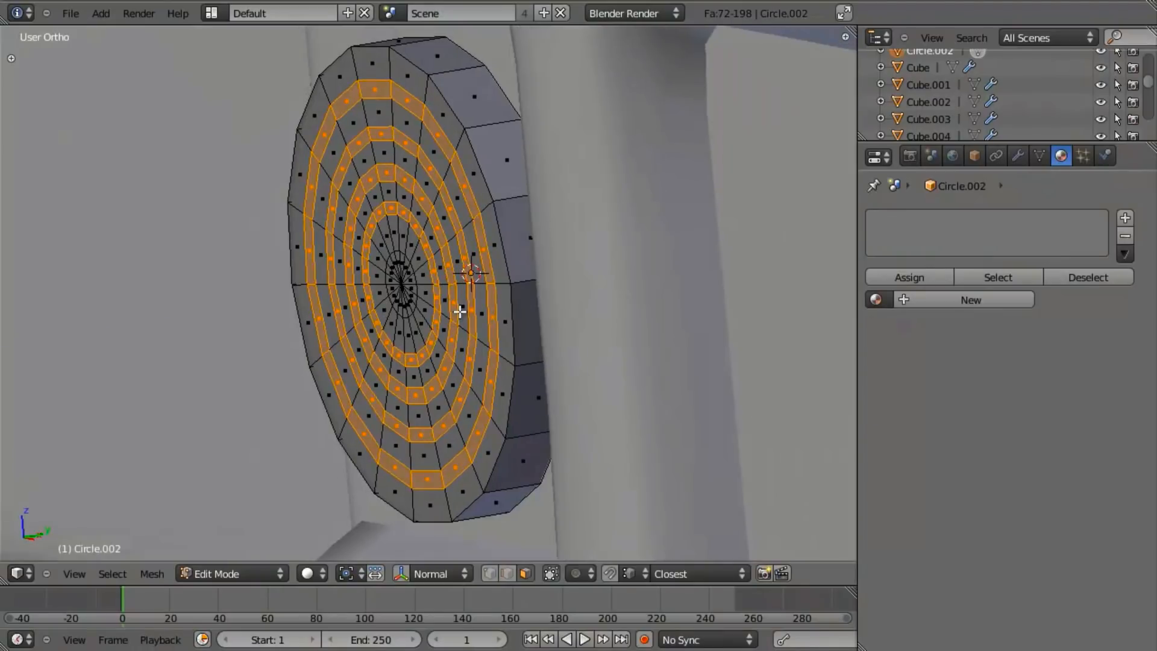
key("i")
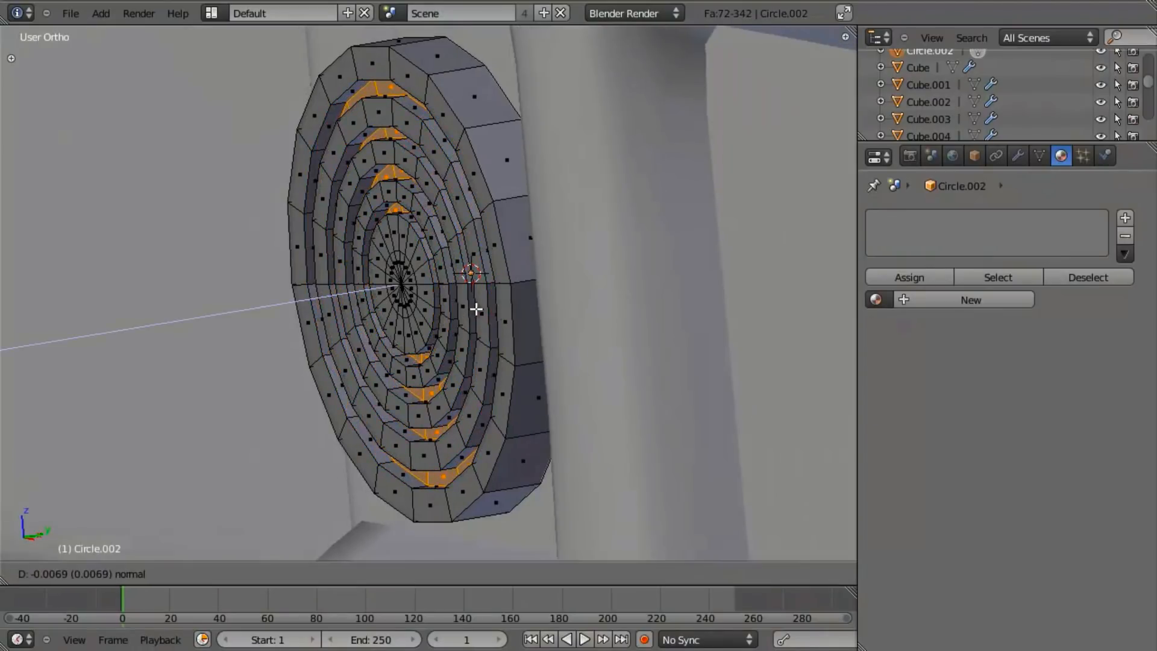
left_click(477, 310)
middle_click_drag(338, 327, 472, 344)
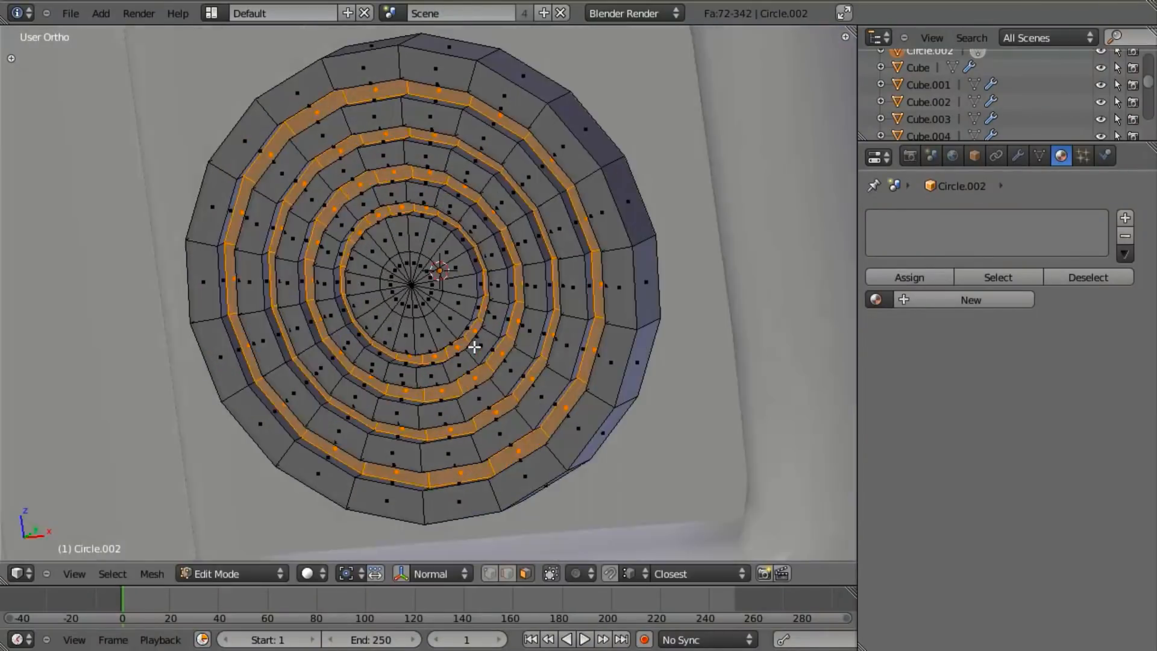
Scale the small edge ring around the button's centre outward until it sits just inside the innermost groove.
key("Tab")
scroll(416, 326, "down", 5)
middle_click_drag(411, 324, 504, 320)
key("Tab")
scroll(488, 322, "up", 5)
key("ctrl+Tab")
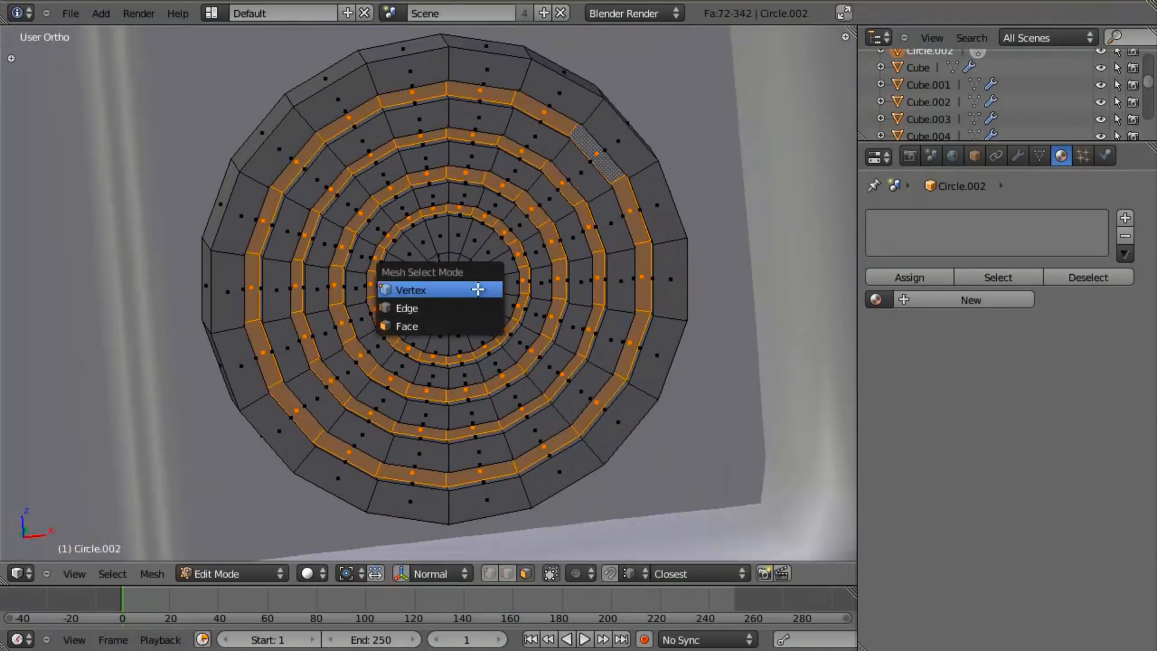
left_click(446, 290)
scroll(516, 320, "up", 4)
key("a")
right_click(507, 221, "alt")
scroll(595, 287, "down", 3)
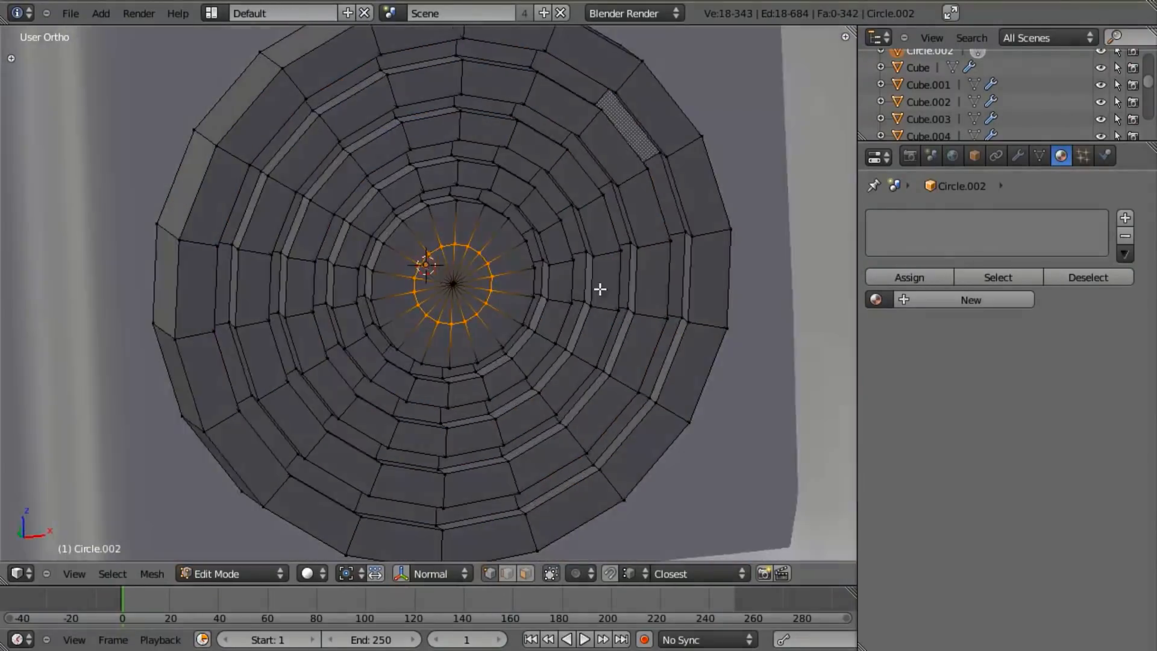
middle_click_drag(594, 287, 527, 256)
key("s")
left_click(581, 240)
key("a")
key("Tab")
scroll(627, 263, "down", 3)
Compare the grooved button's shape with the reference photo in front view, alternating between wireframe and solid display.
key("KP_1")
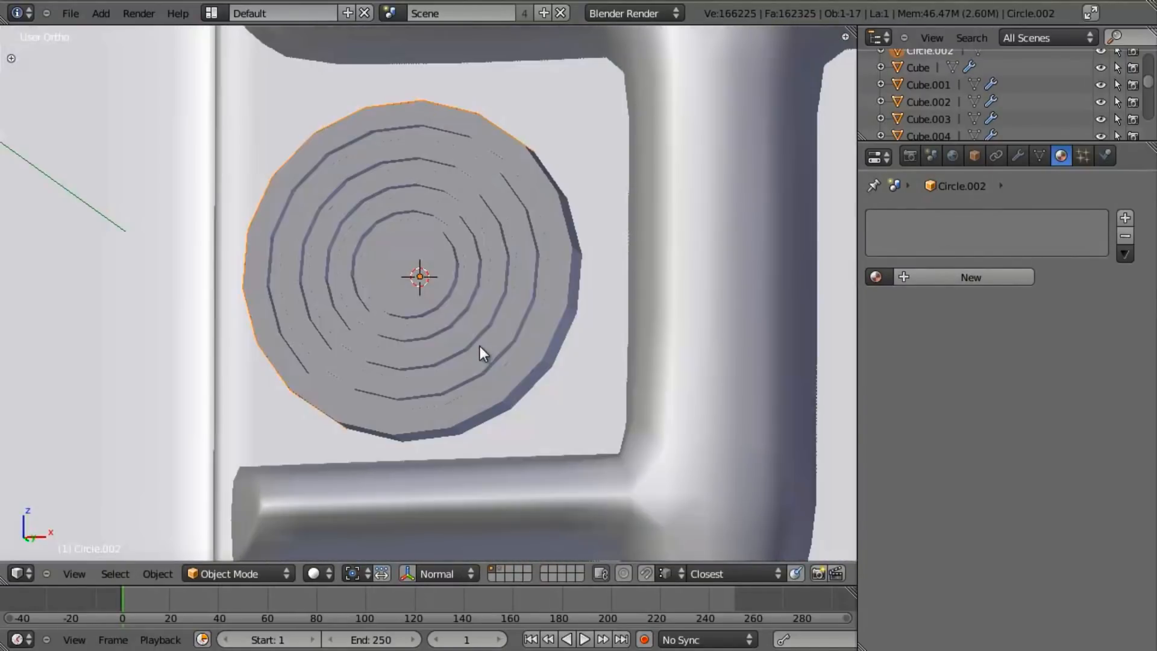
key("Tab")
key("alt+z")
scroll(531, 286, "up", 2)
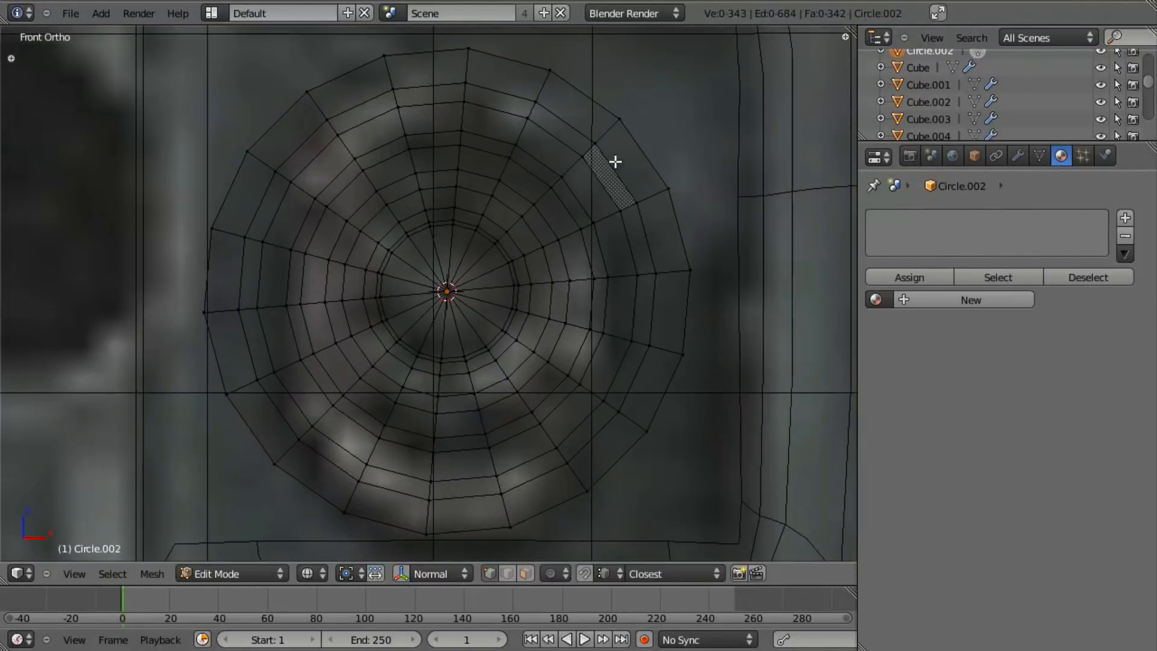
key("alt+z")
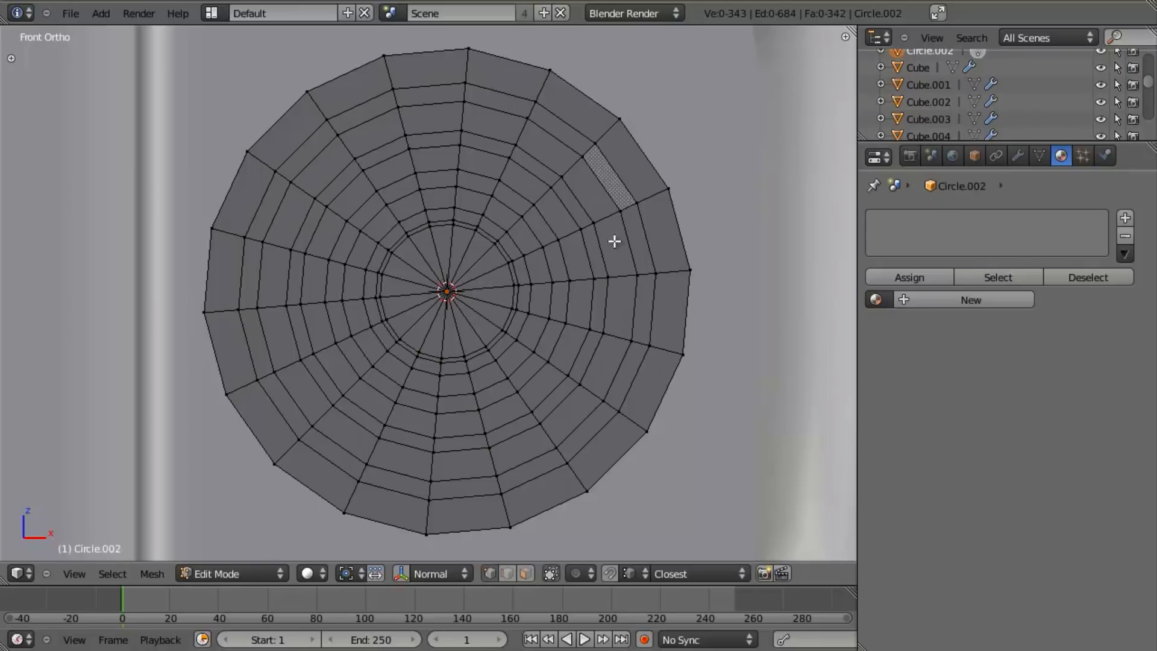
key("alt+z")
scroll(597, 209, "down", 3)
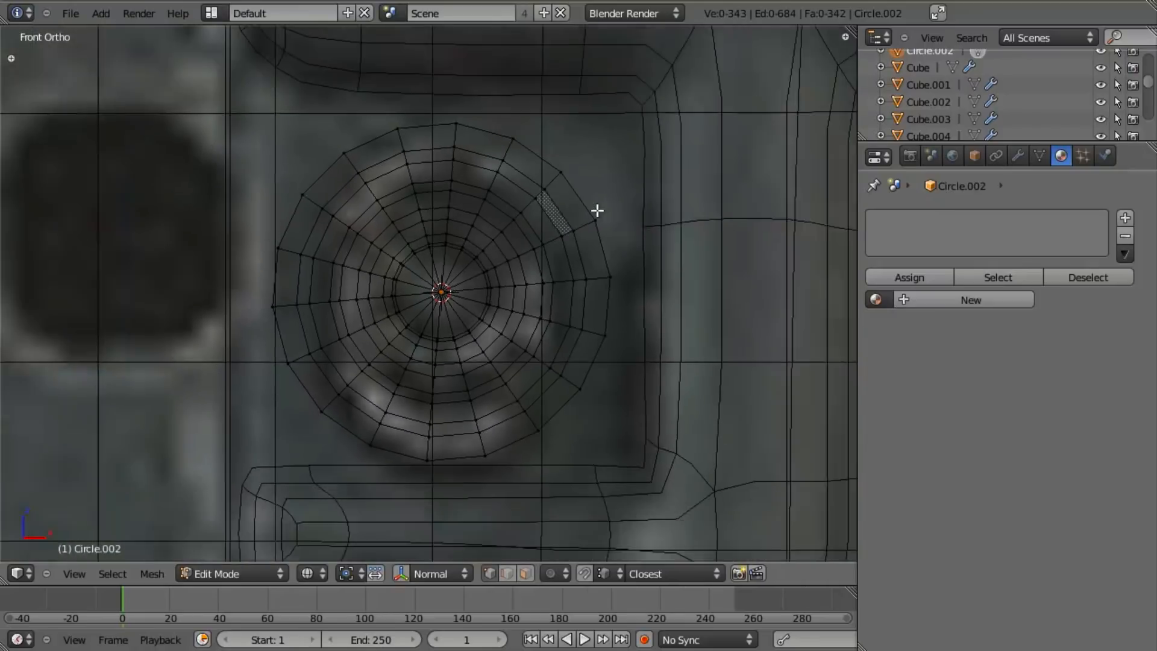
key("b")
left_click_drag(516, 166, 616, 331)
key("b")
key("b")
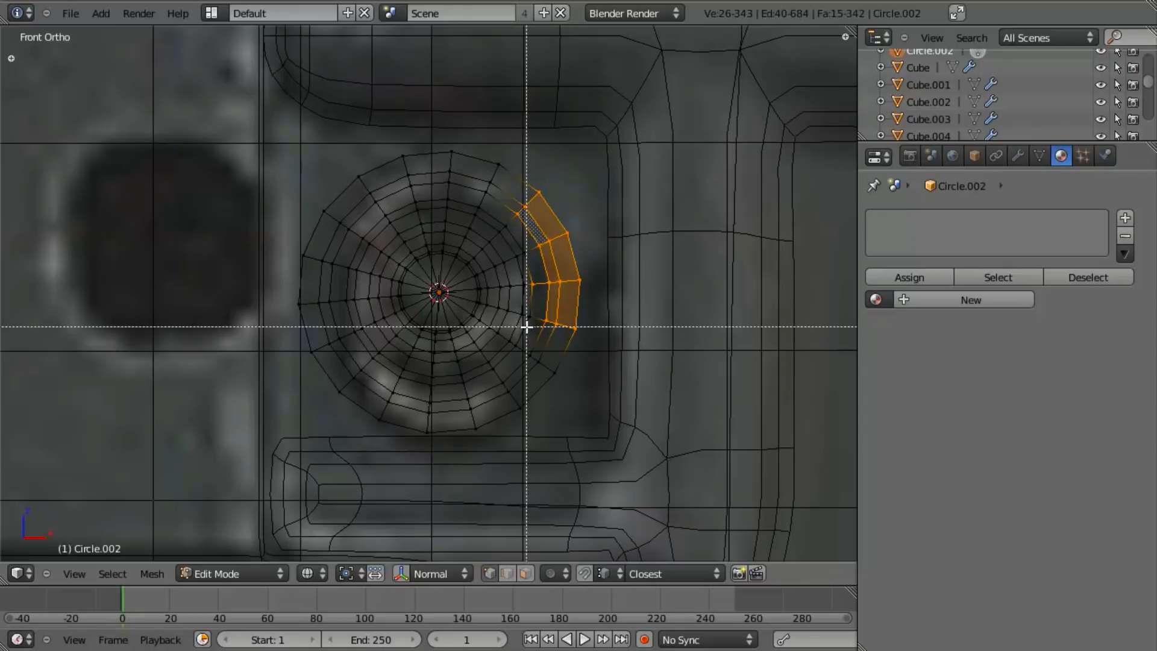
left_click_drag(515, 233, 597, 477)
key("b")
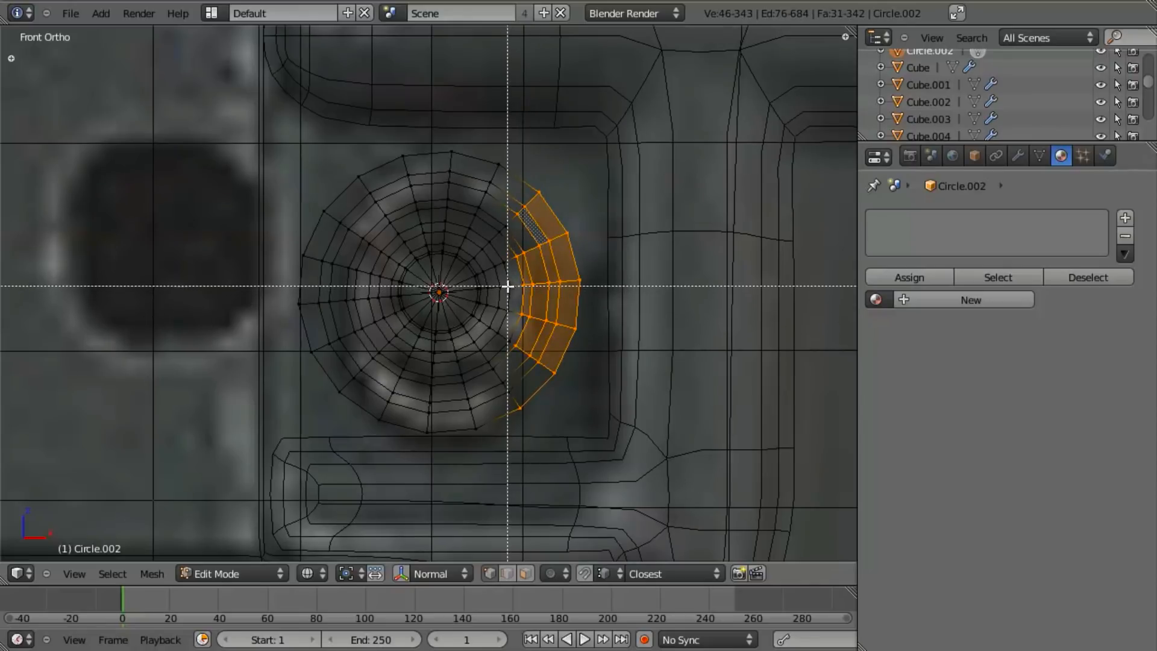
left_click_drag(507, 282, 548, 534)
key("b")
left_click_drag(493, 376, 526, 403)
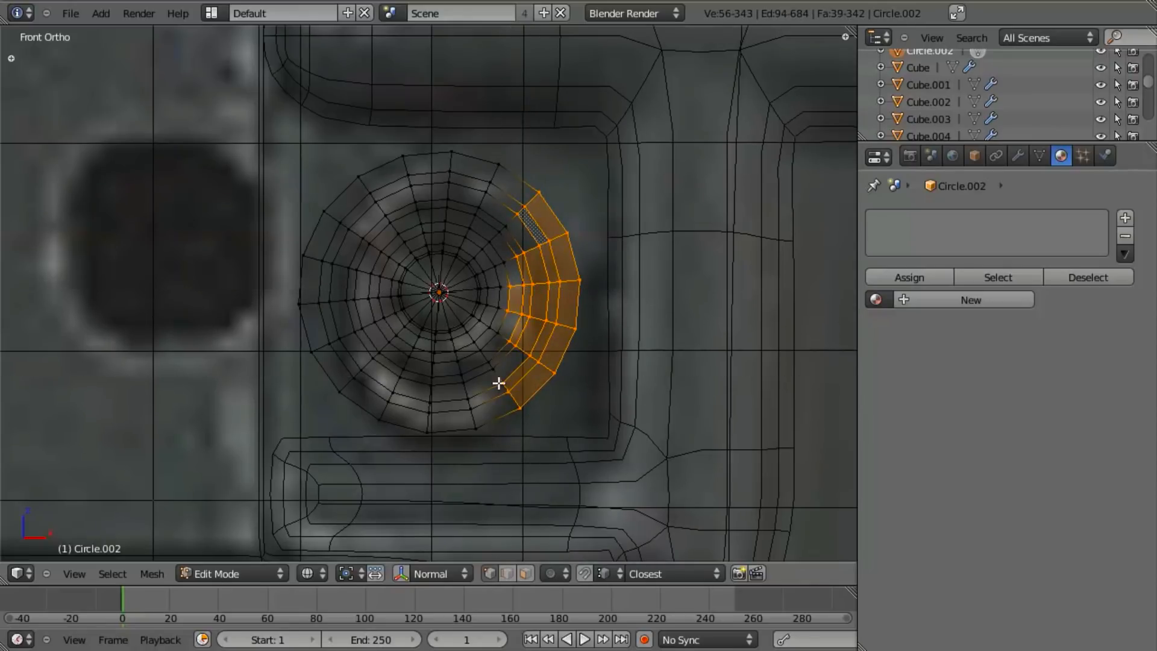
scroll(493, 278, "up", 2)
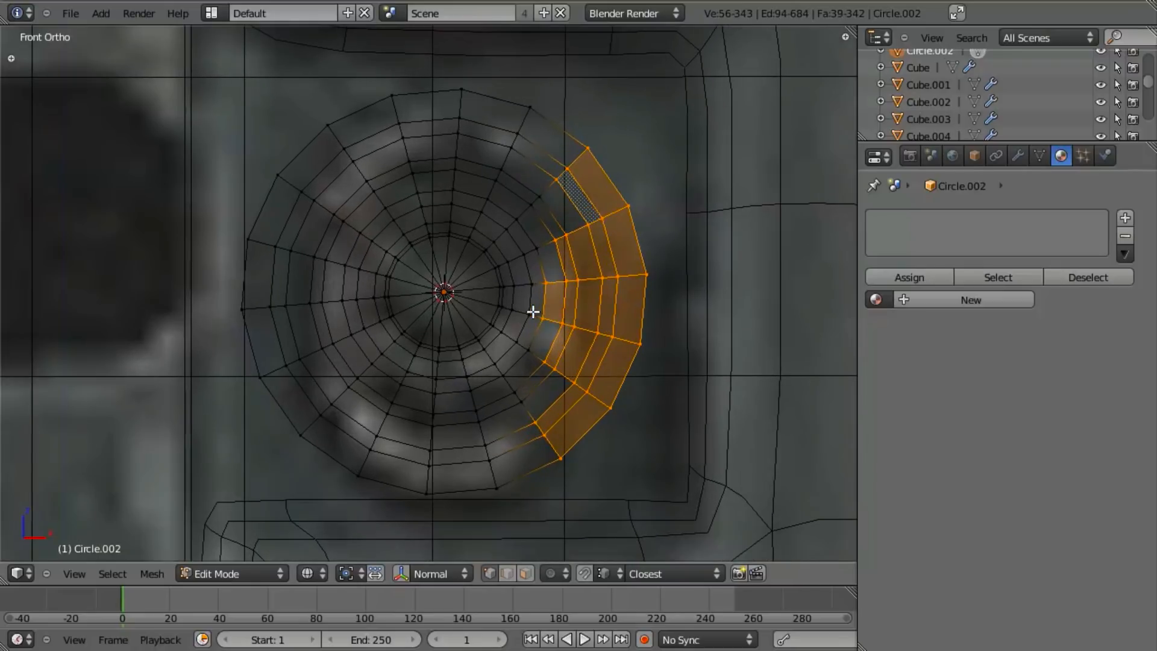
key("a")
Select the button's entire mesh and bring up the snap type choices.
key("a")
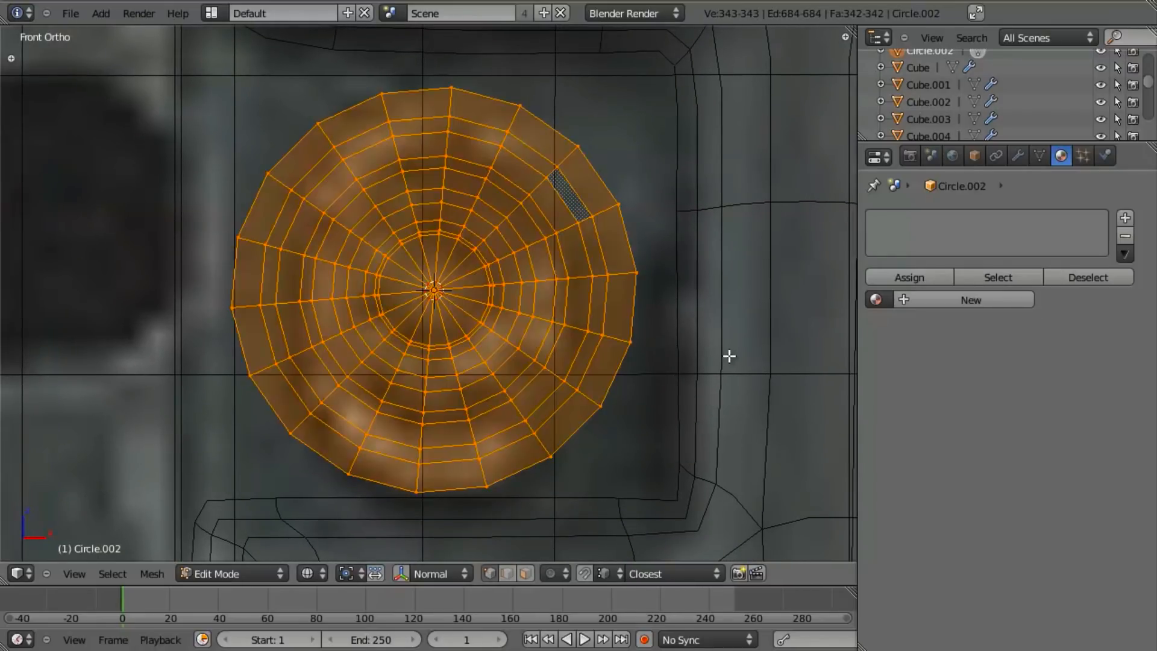
key("shift+ctrl+Tab")
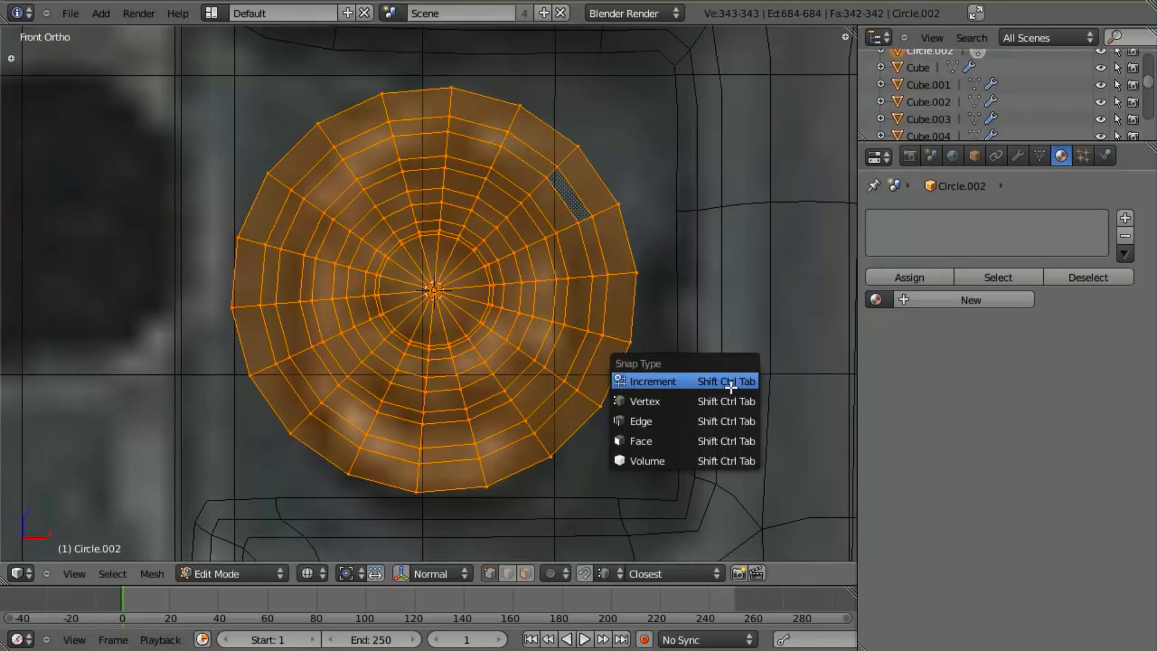
Switch the snap type to Increment and rotate the whole circular mesh by 5 degrees.
left_click(731, 381)
key("r")
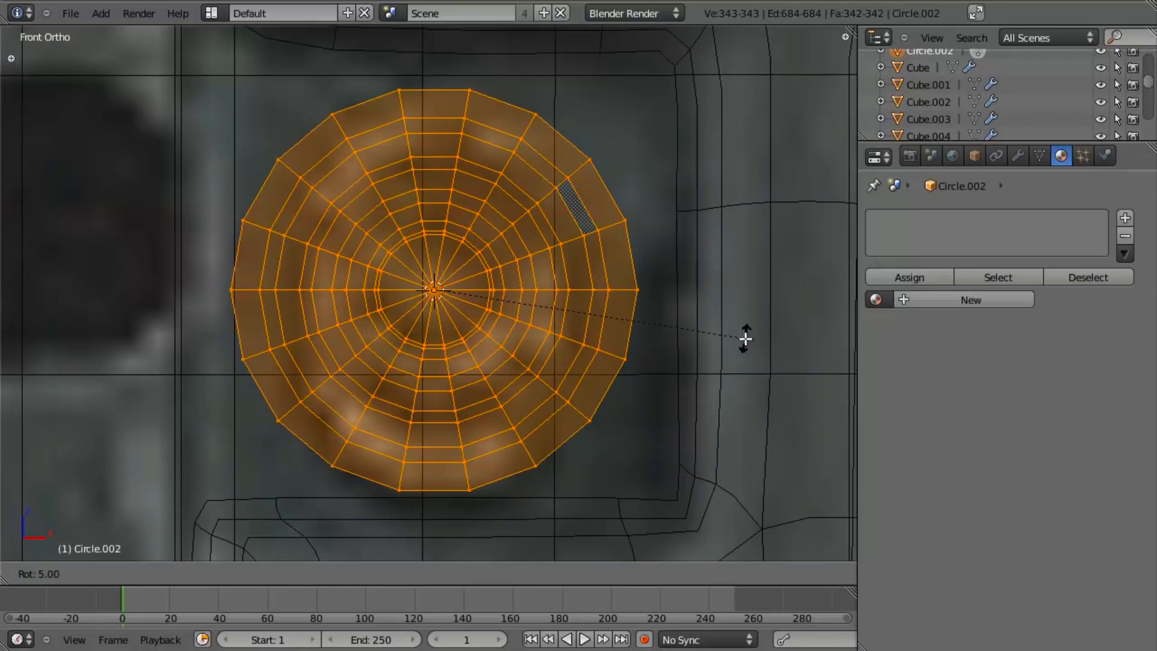
left_click(745, 339)
key("ctrl+z")
key("ctrl+z")
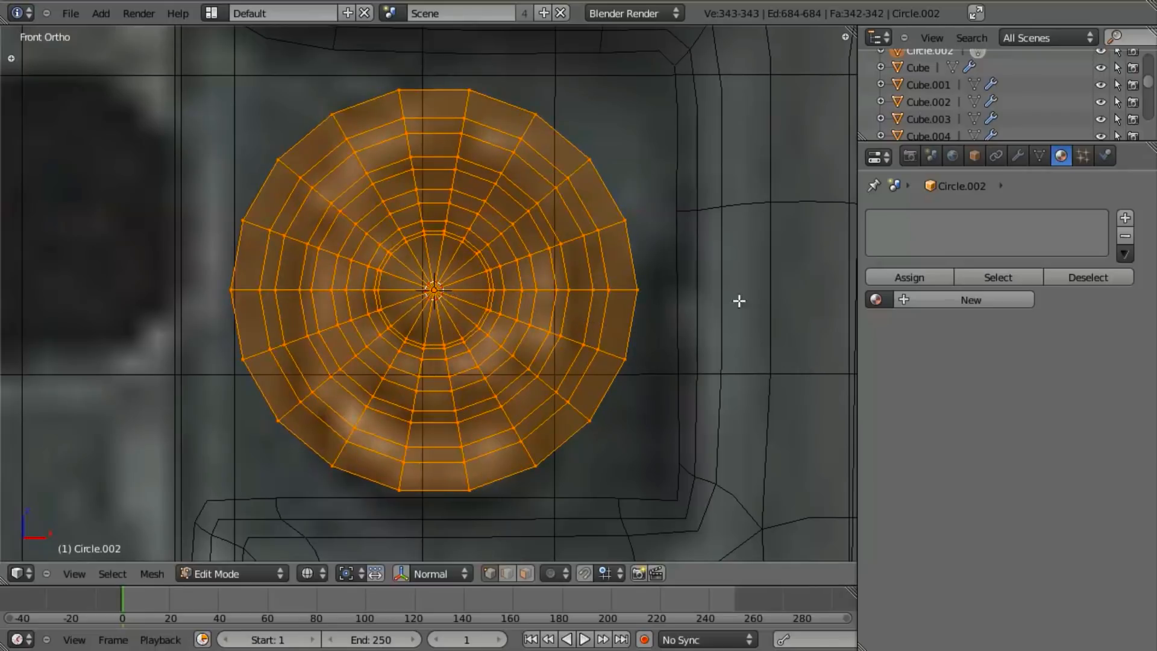
Rotate the whole circular mesh by a further 5 degrees, twice in a row.
type("r5")
key("Return")
type("r5")
key("Return")
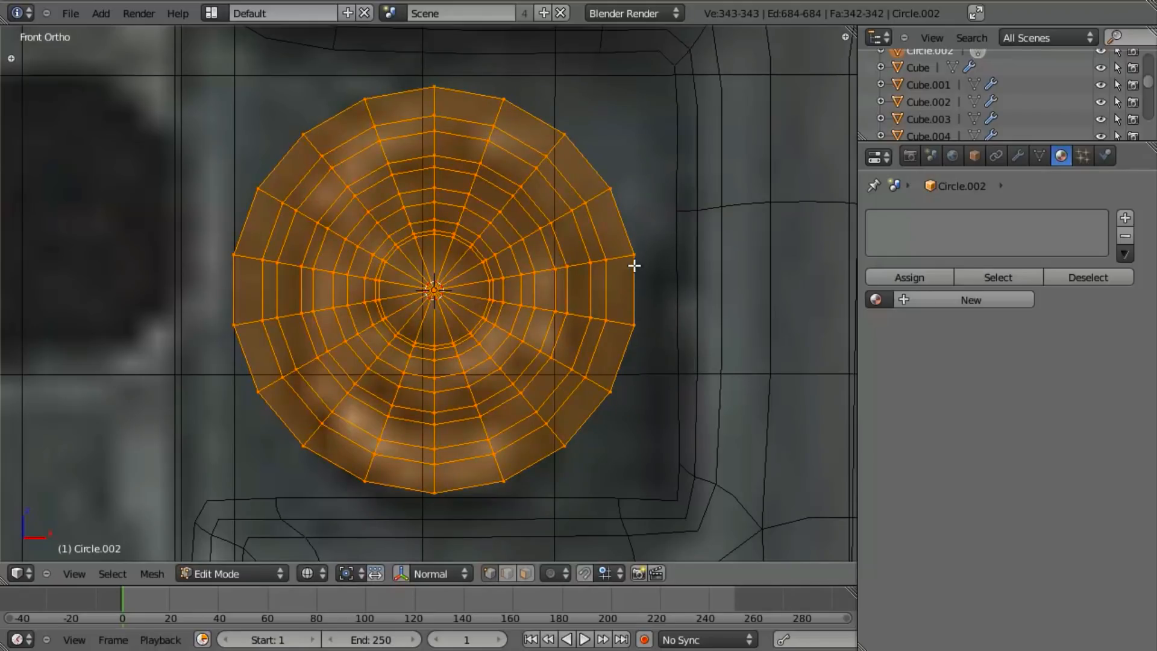
Box-select the outer rim faces on the disc's right side and examine them in solid shading.
key("a")
key("b")
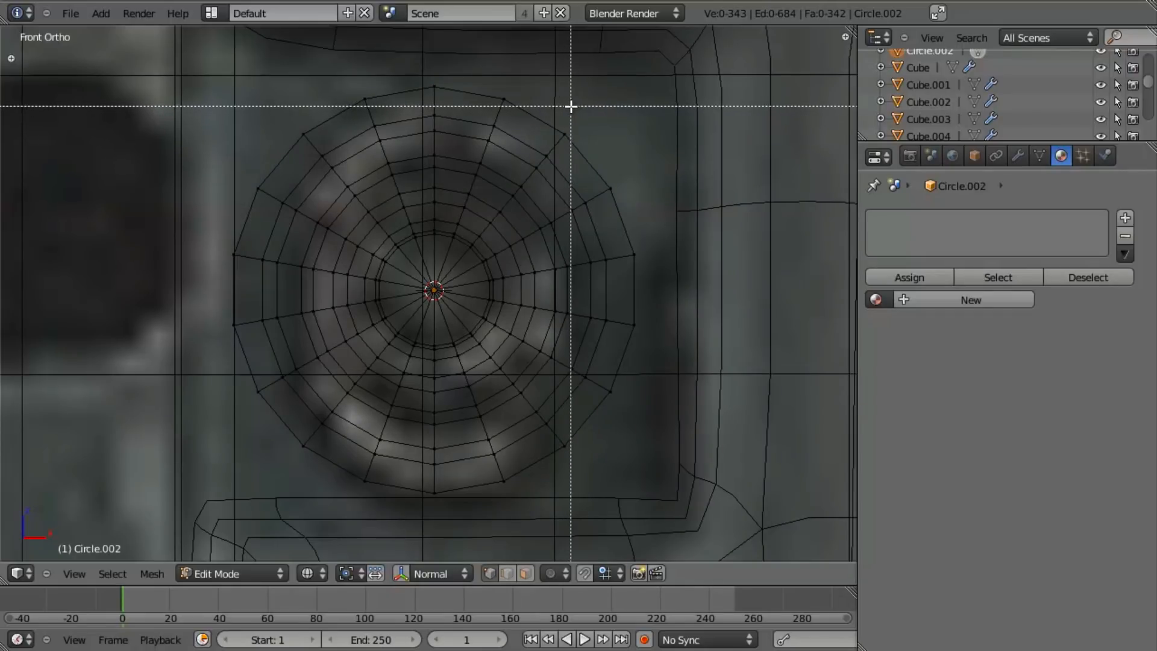
left_click_drag(571, 106, 693, 404)
key("z")
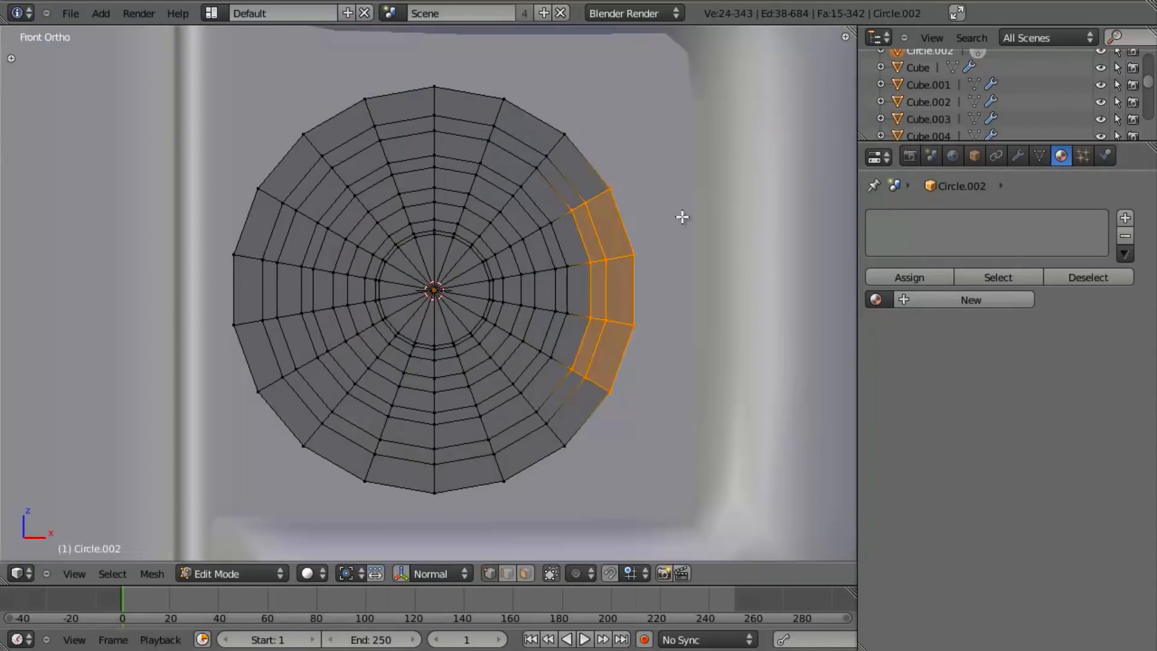
scroll(684, 246, "up", 3)
middle_click_drag(623, 292, 579, 338)
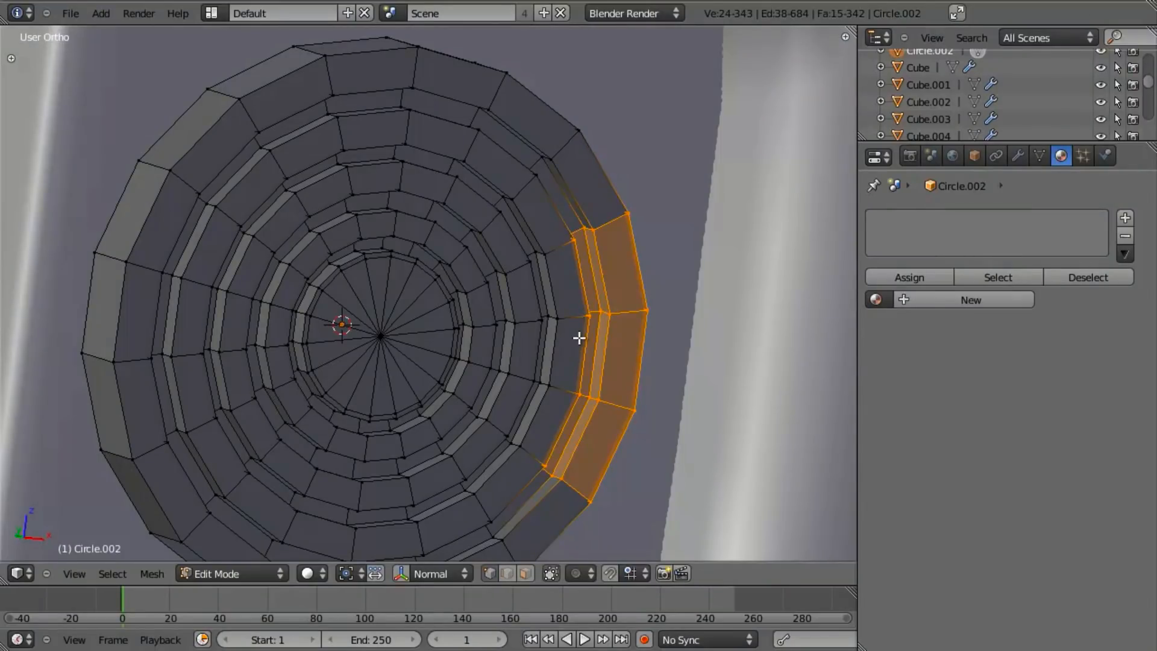
key("KP_1")
scroll(357, 283, "down", 2)
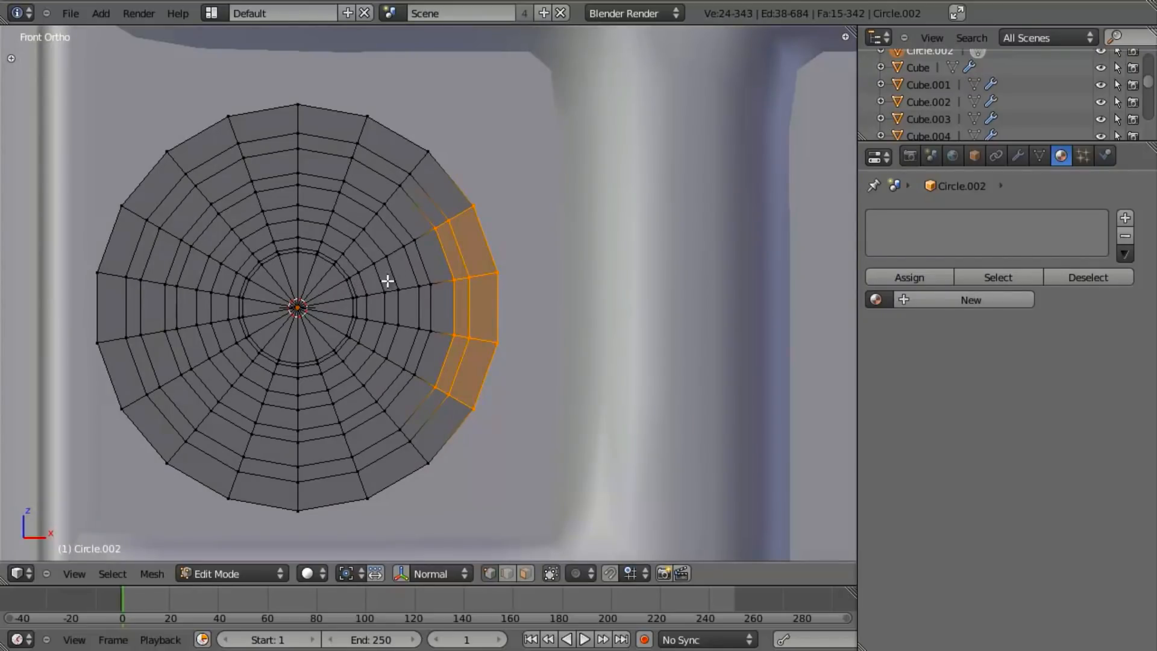
scroll(390, 278, "up", 2)
scroll(444, 271, "down", 3)
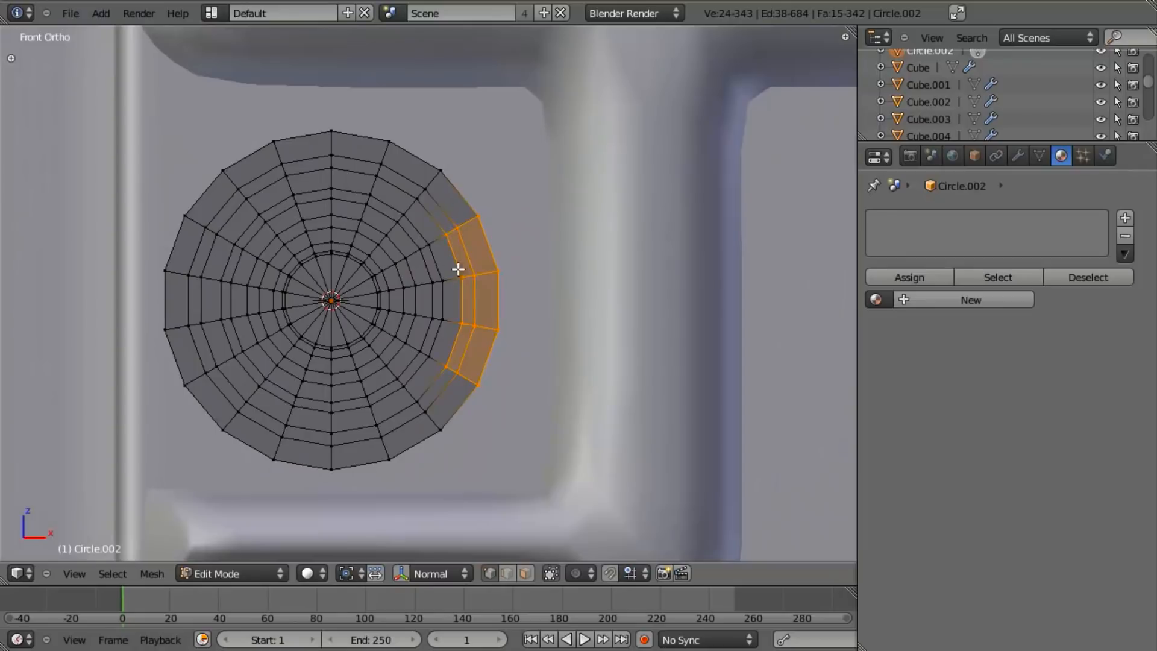
middle_click_drag(413, 277, 480, 331)
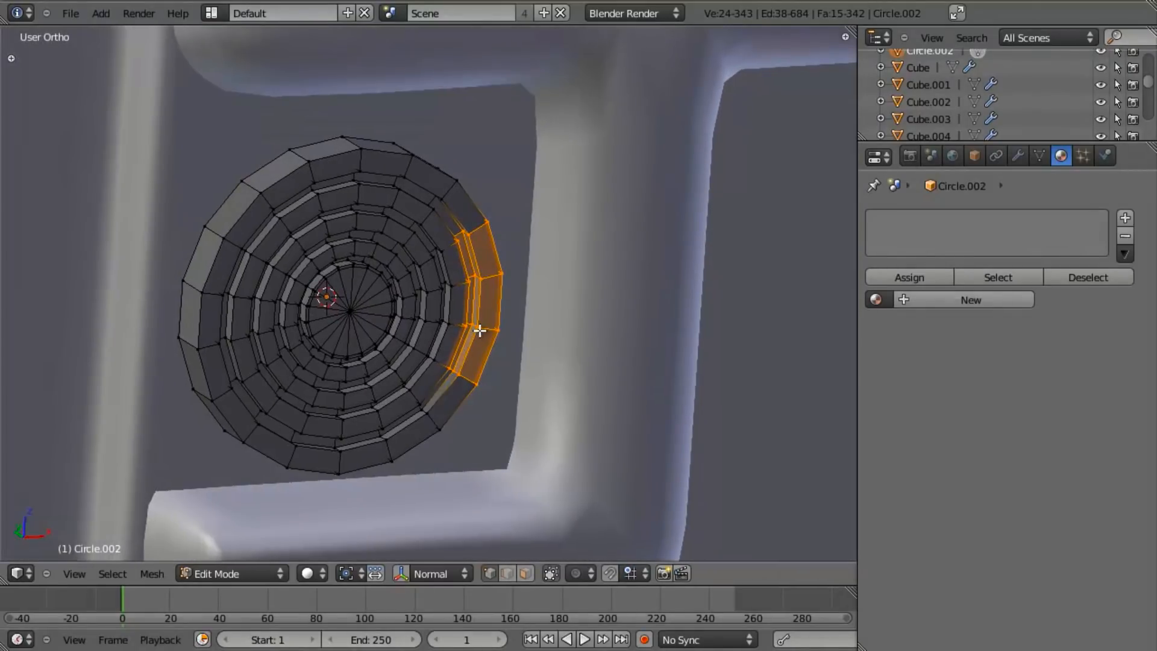
Deselect everything, return to object mode in the front wireframe view, and add a cube at the disc's centre.
key("KP_1")
key("z")
key("a")
middle_click_drag(403, 321, 515, 342, "shift")
key("Tab")
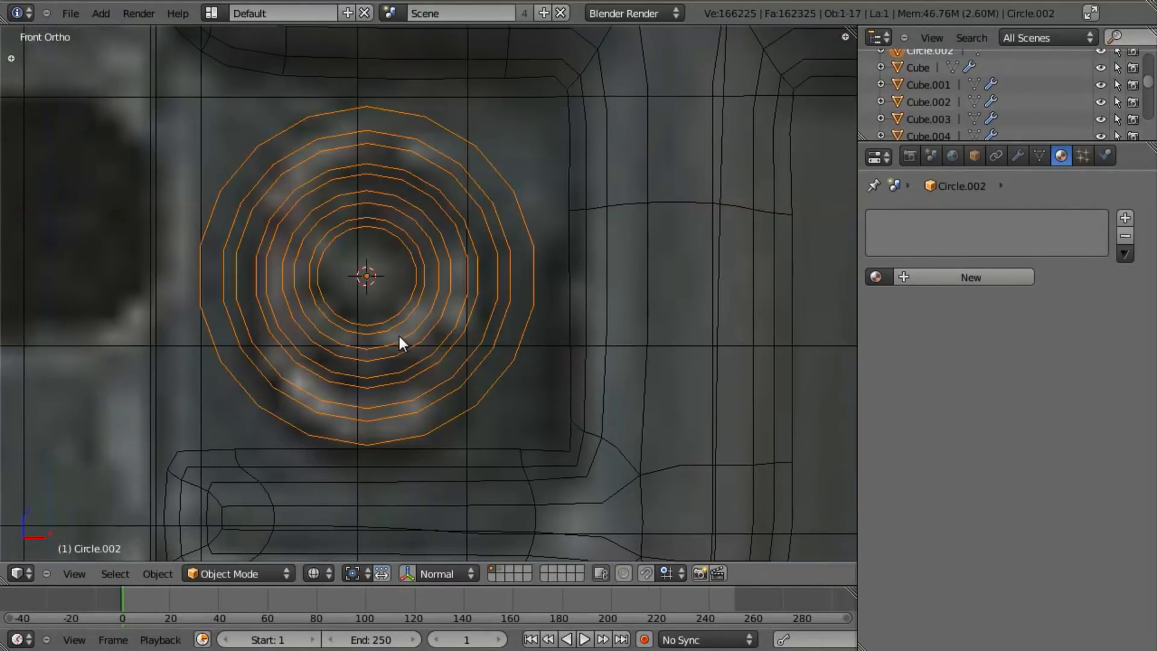
middle_click_drag(399, 291, 403, 361)
key("KP_1")
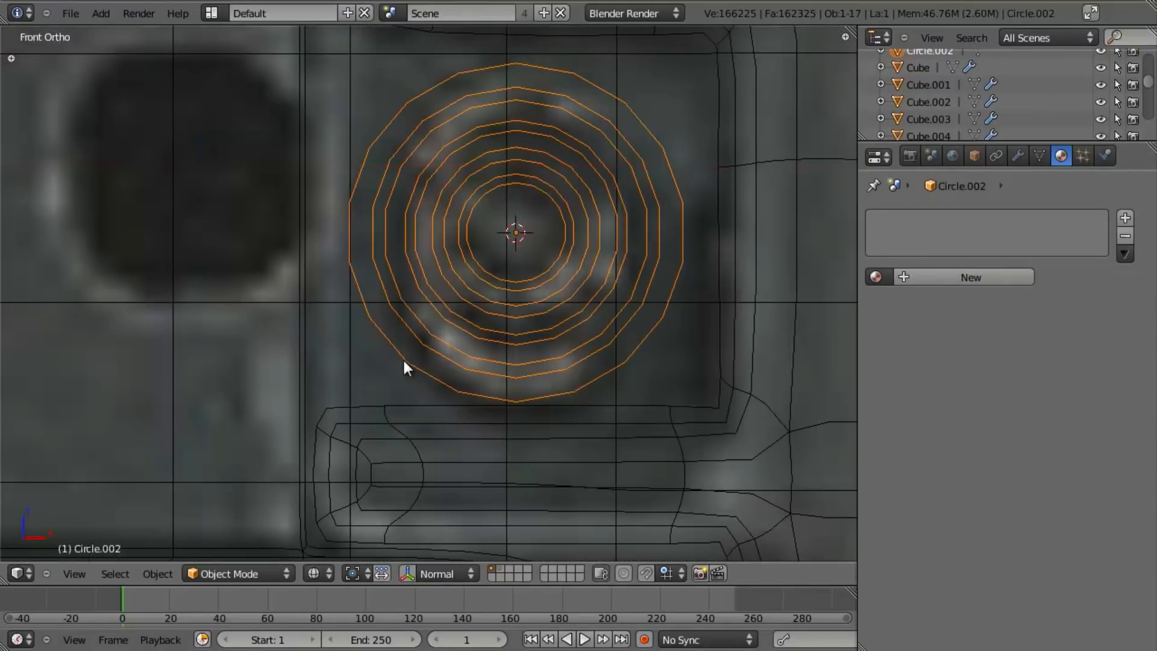
key("shift+a")
mouse_move(403, 359)
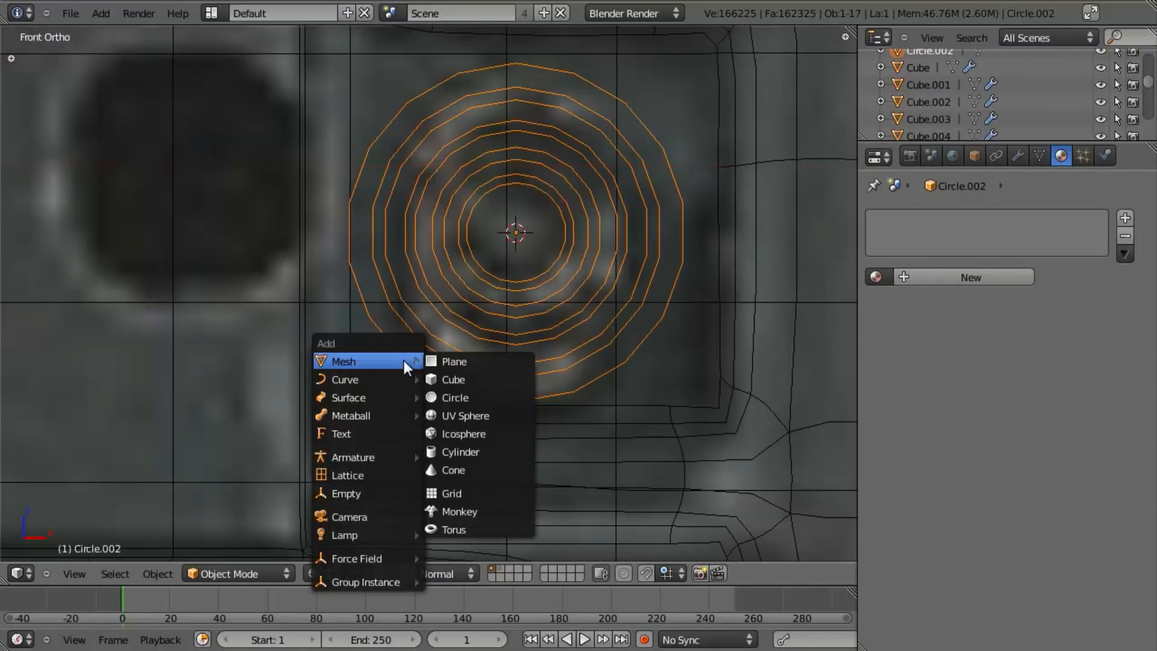
left_click(490, 379)
Scale the cube's mesh down uniformly until it is slightly larger than the ringed disc.
scroll(652, 339, "down", 4)
scroll(663, 414, "down", 6)
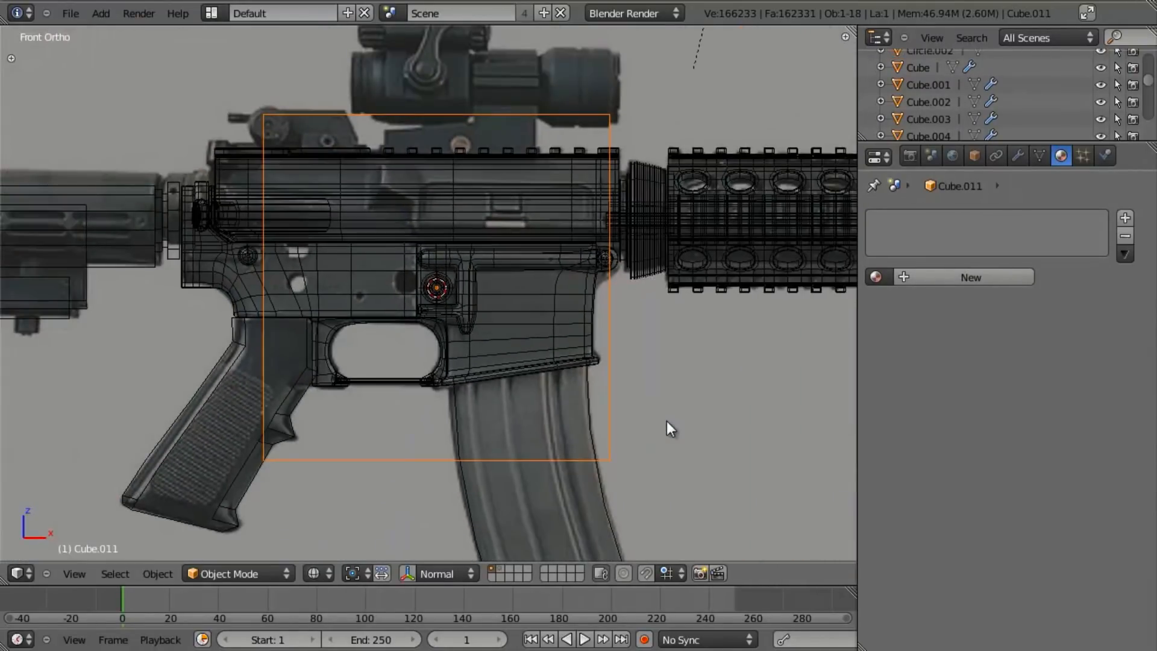
key("Tab")
scroll(761, 480, "up", 3)
scroll(762, 480, "down", 2)
key("s")
left_click(464, 338)
scroll(640, 390, "up", 6)
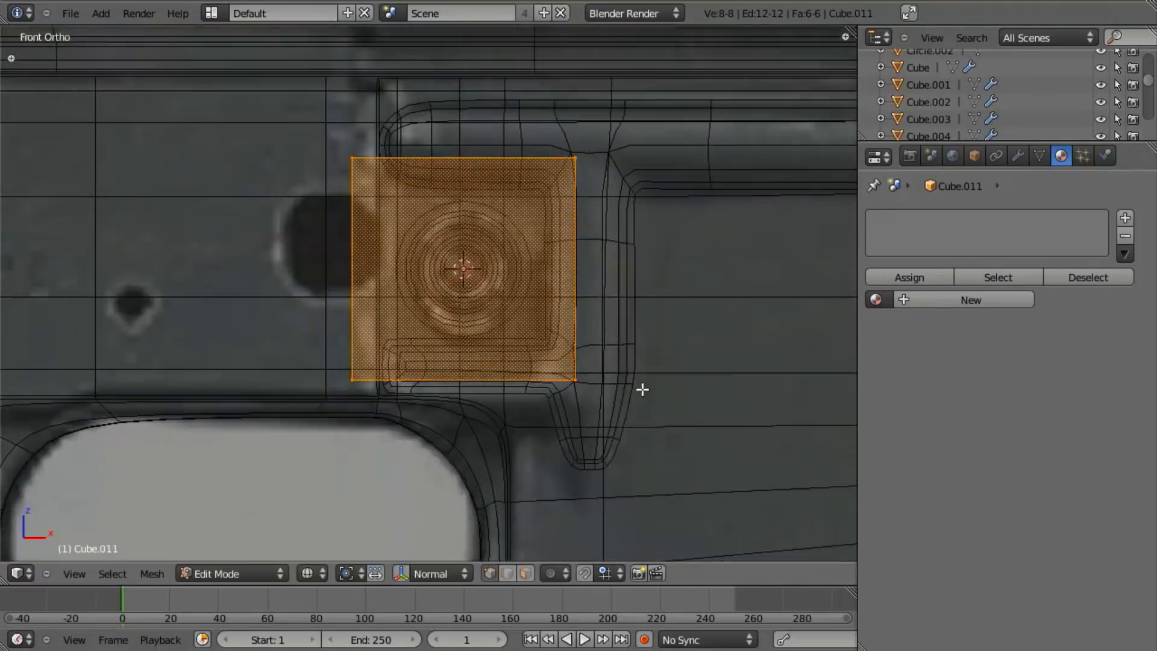
key("s")
left_click(702, 362)
middle_click_drag(697, 386, 594, 476, "shift")
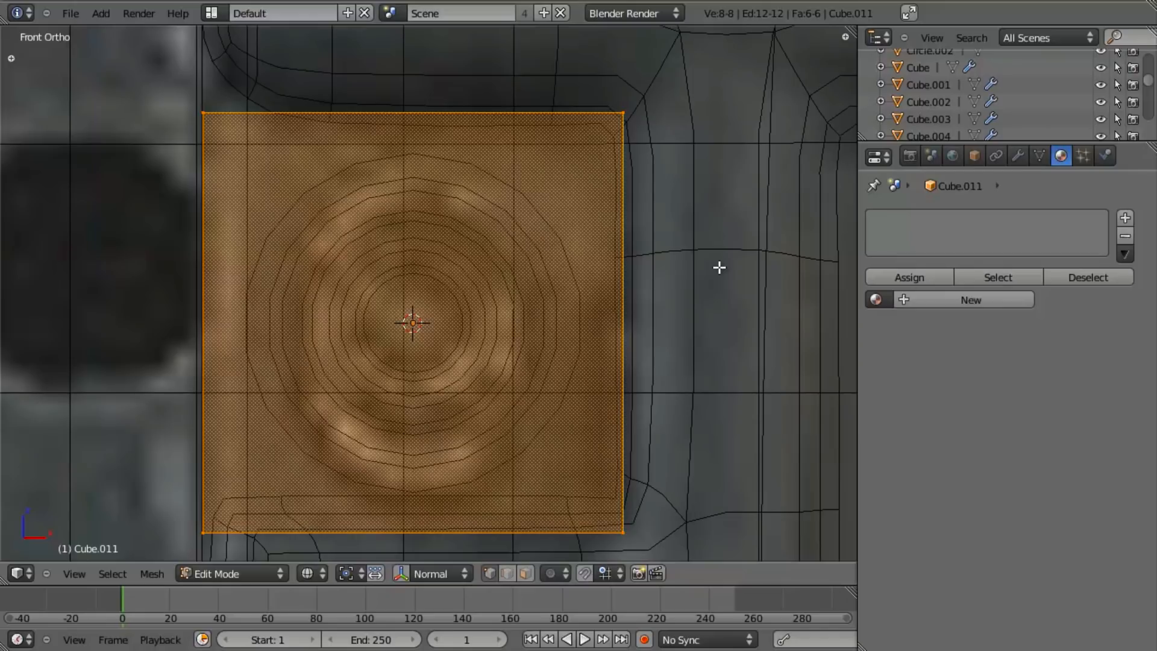
Narrow the cube along the X axis by a factor of about 0.53 so it overlaps the disc's sides.
key("s")
key("x")
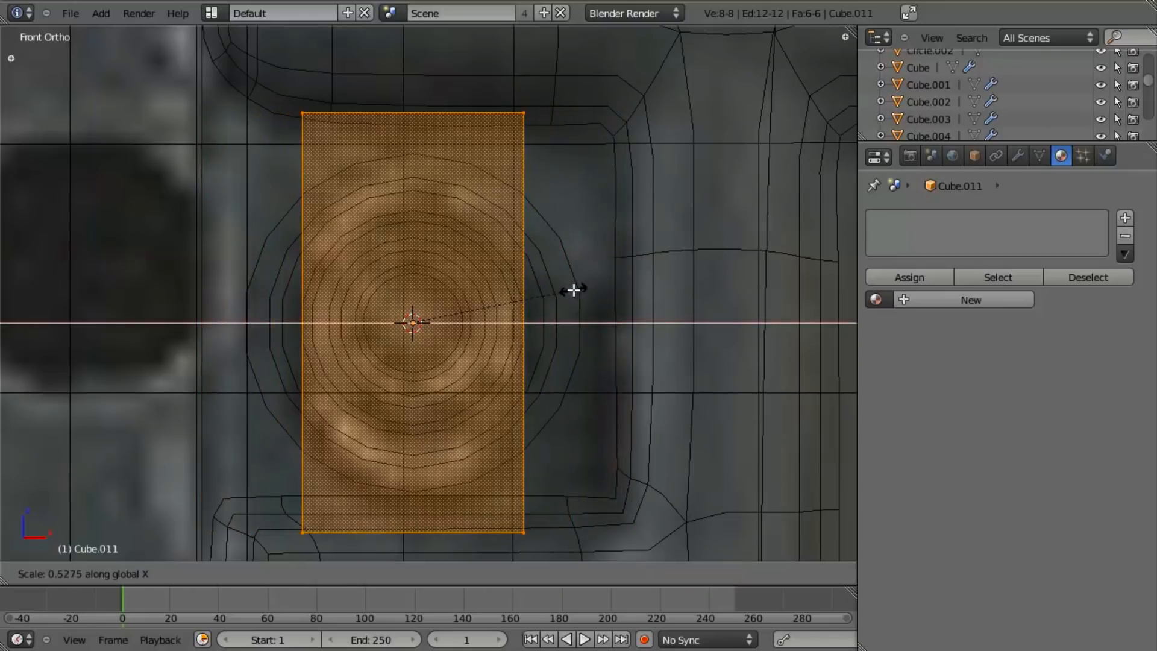
left_click(573, 290)
Switch the snap type to Vertex and move the cube along X so it snaps to a vertex on the disc's outer rim.
scroll(530, 316, "up", 3)
scroll(563, 327, "up", 3)
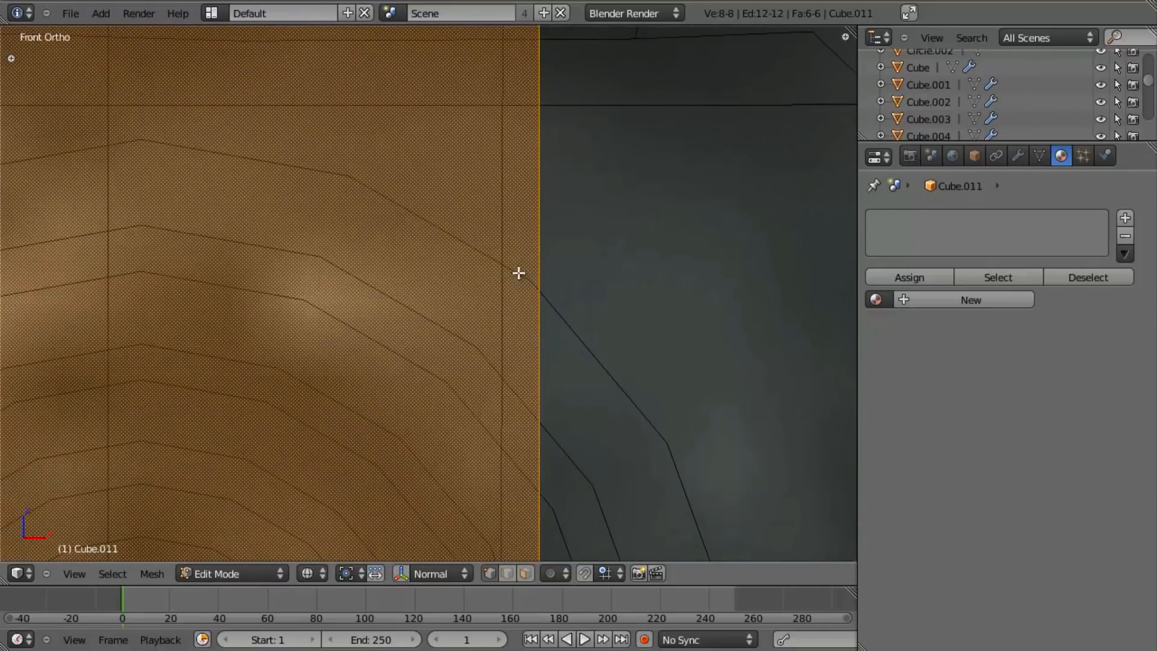
key("ctrl+shift+Tab")
left_click(549, 310)
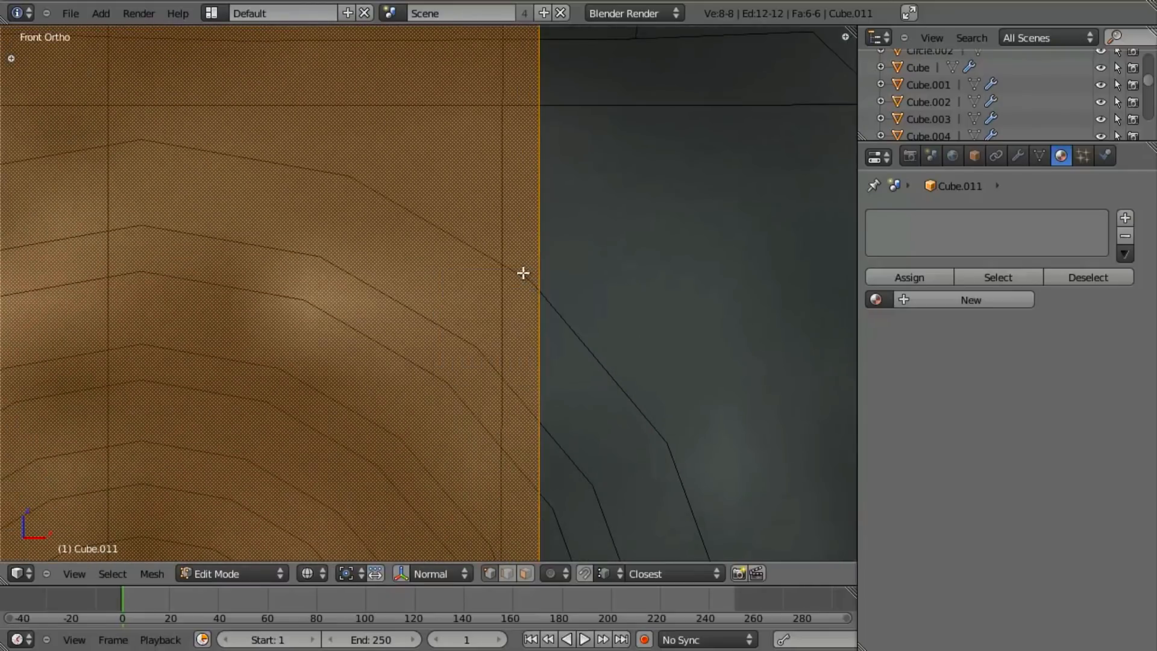
key("g")
key("x")
left_click(533, 288, "ctrl")
Leave edit mode, select the ringed disc, and add a Boolean modifier to it.
scroll(533, 293, "down", 7)
key("z")
scroll(535, 297, "down", 2)
middle_click_drag(535, 298, 498, 365)
scroll(415, 349, "down", 1)
key("z")
key("z")
key("Tab")
key("z")
right_click(442, 350)
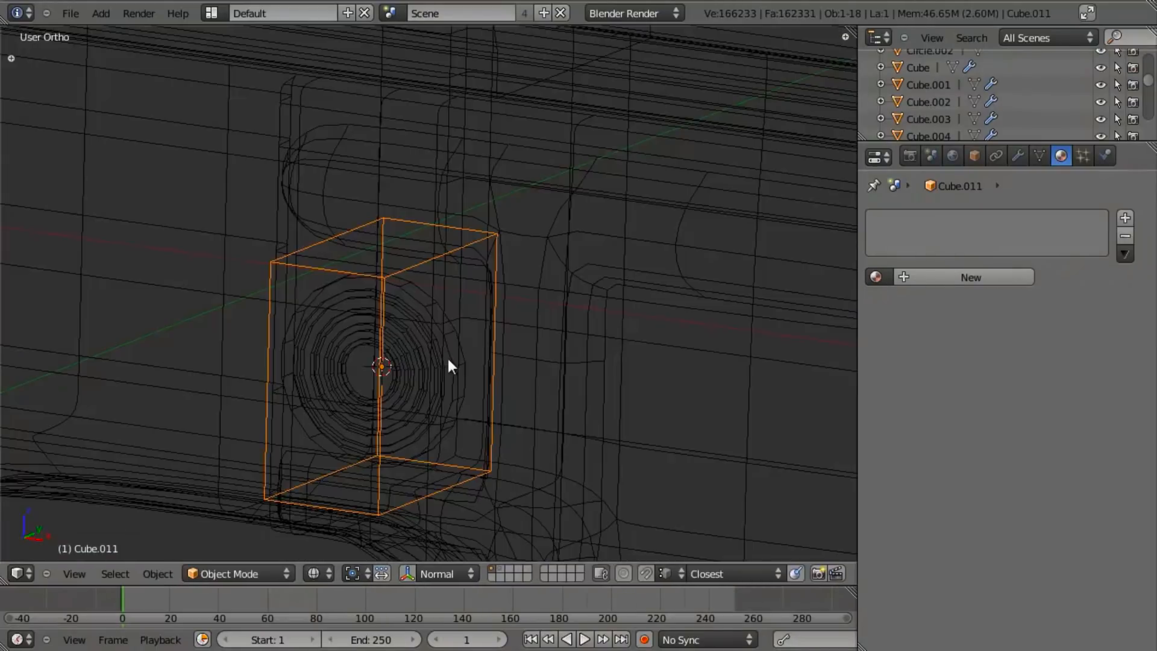
left_click(1018, 156)
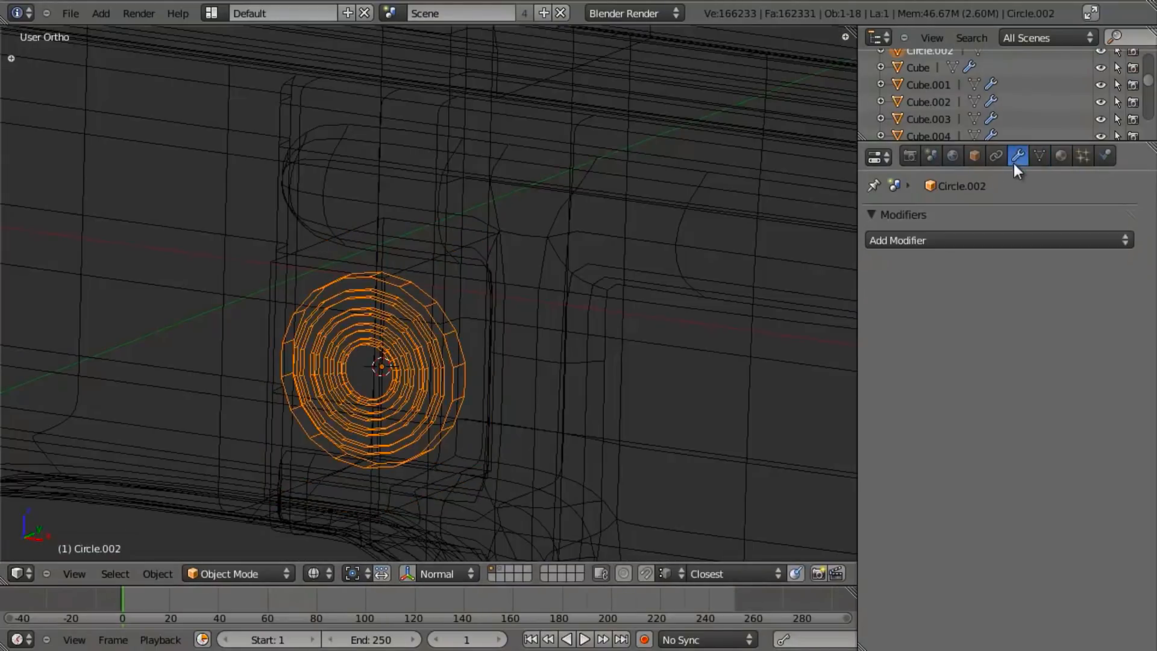
left_click(963, 241)
left_click(815, 317)
Identify the cube enclosing the disc and set Cube.011 as the disc's Boolean modifier object.
scroll(607, 379, "up", 4)
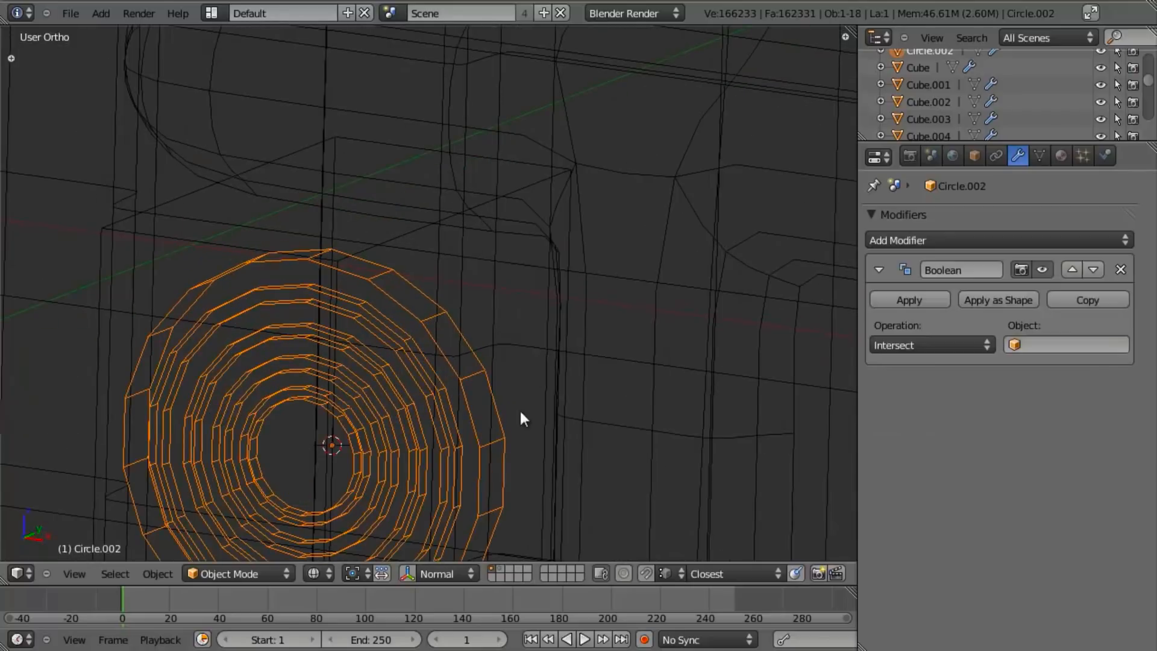
scroll(482, 284, "up", 2)
left_click(1088, 347)
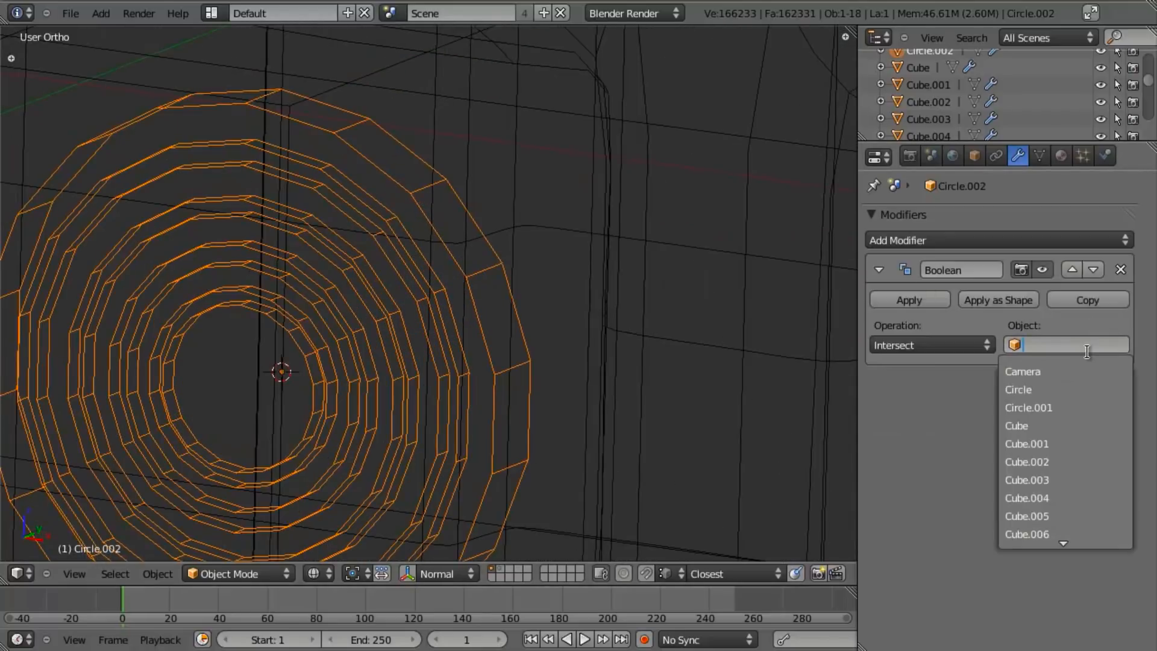
left_click(490, 313)
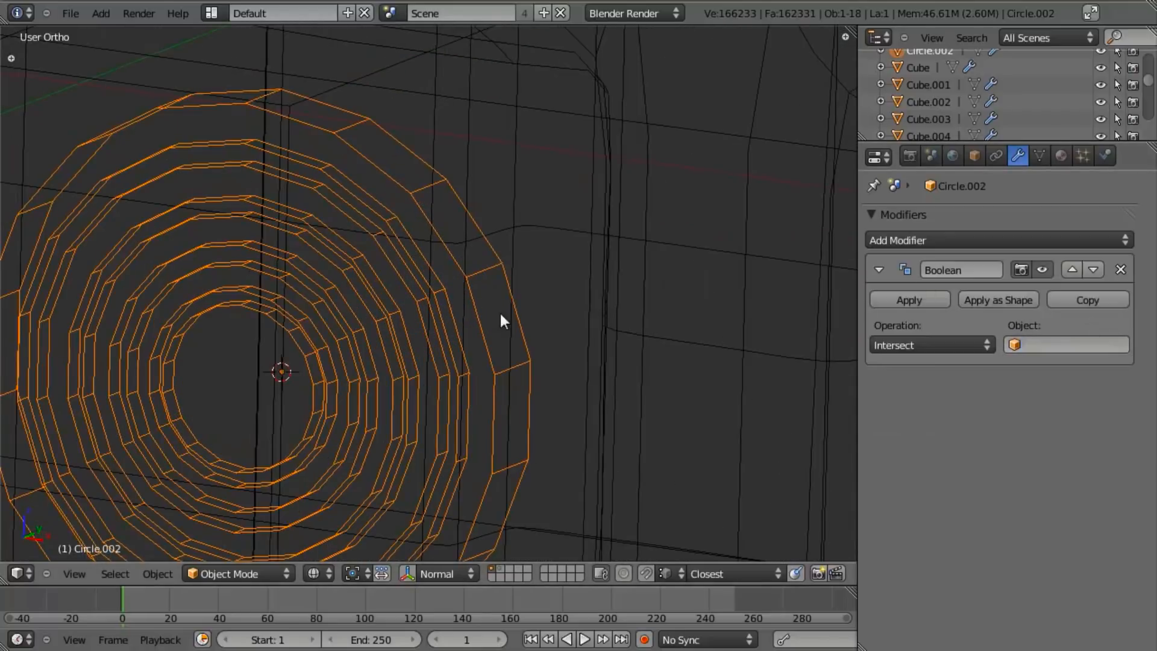
right_click(482, 244)
key("z")
scroll(434, 241, "down", 5)
right_click(410, 260)
key("z")
key("z")
right_click(444, 324)
left_click(1126, 345)
scroll(1064, 543, "down", 5)
left_click(1071, 479)
Try the Union and Difference operations on the disc's Boolean modifier.
key("z")
scroll(518, 410, "up", 3)
middle_click_drag(425, 365, 558, 357)
scroll(463, 338, "down", 5)
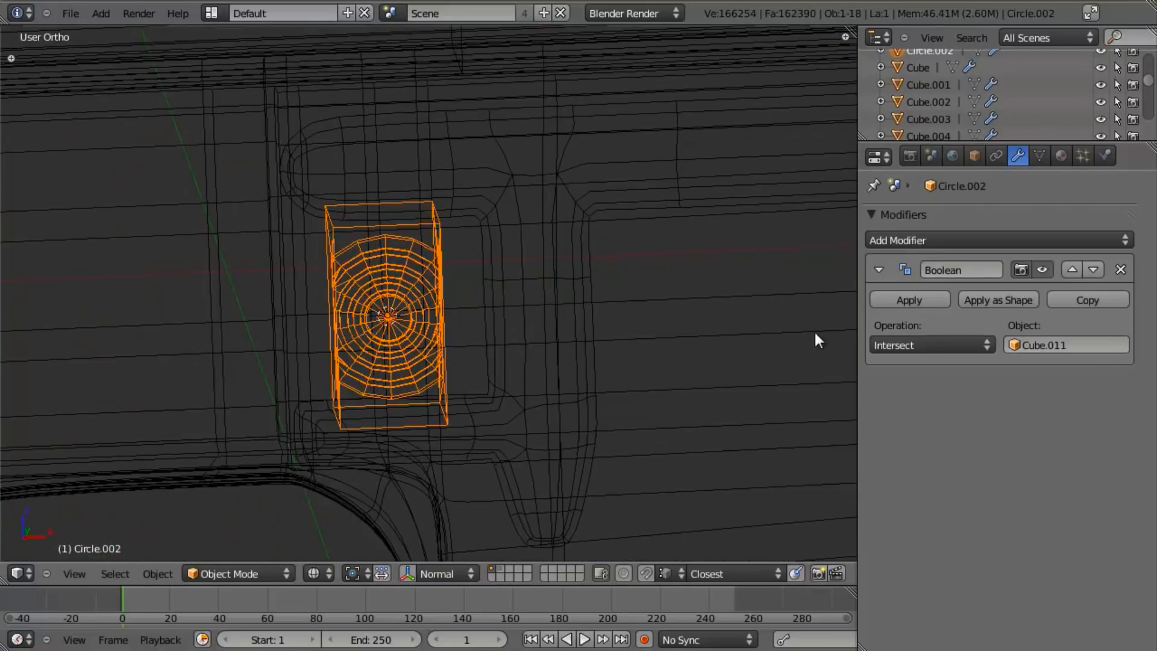
left_click(921, 348)
left_click(926, 307)
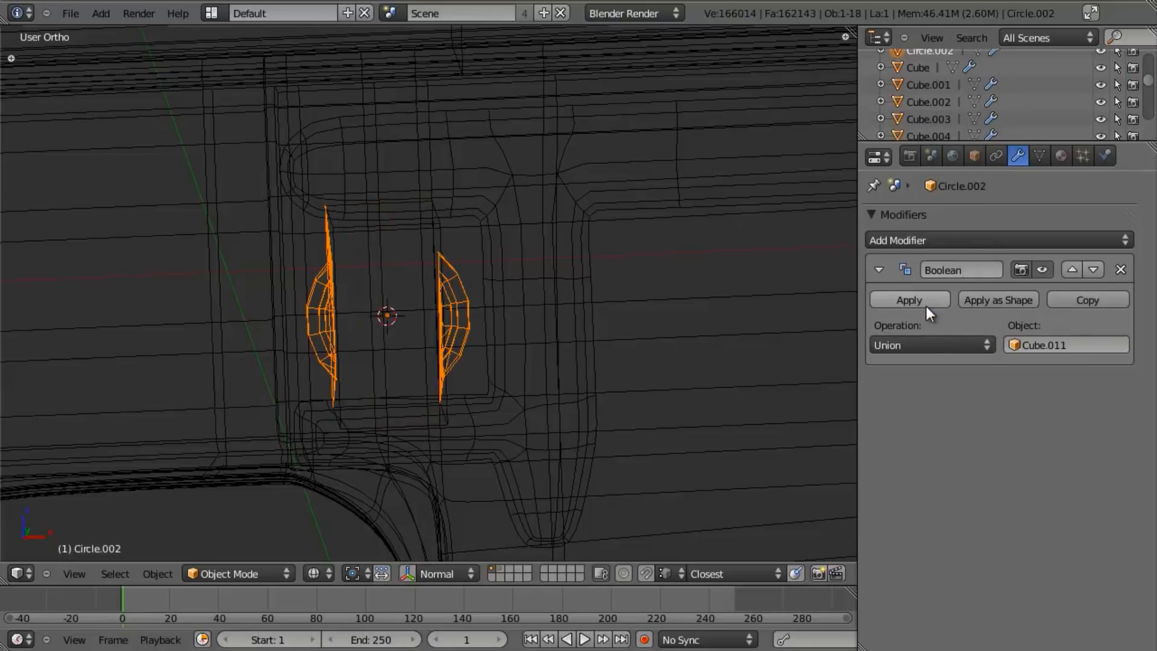
left_click(929, 346)
left_click(938, 284)
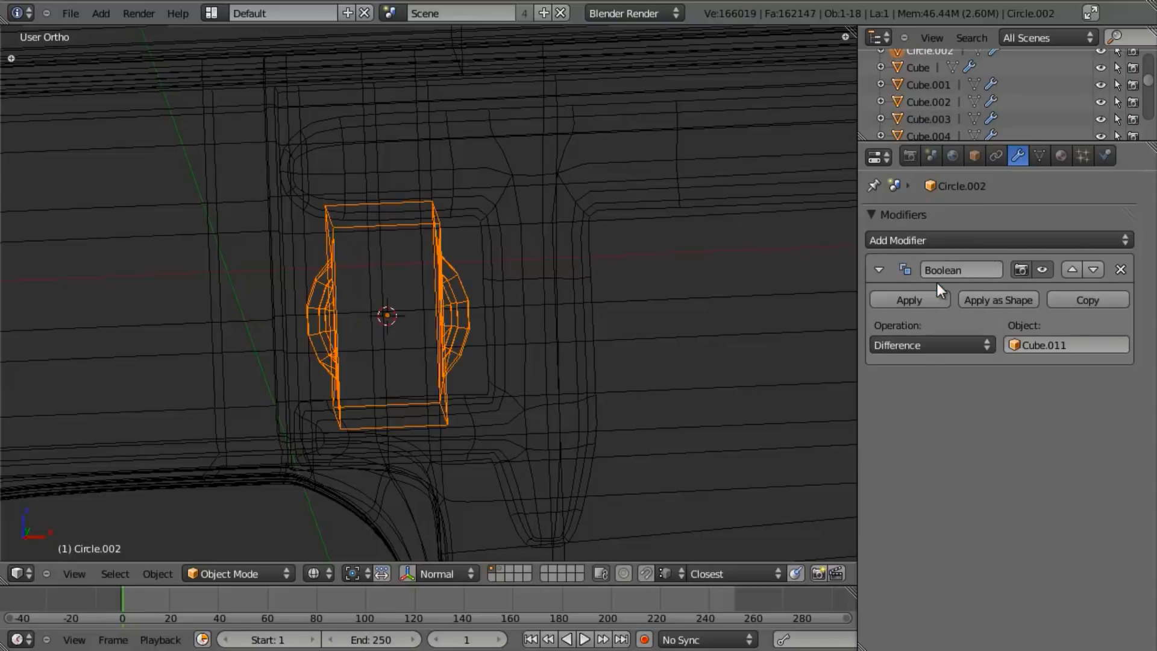
Set the Boolean operation to Intersect and apply the modifier to the disc.
scroll(478, 323, "up", 3)
middle_click_drag(479, 323, 465, 302)
left_click(940, 344)
left_click(939, 328)
key("KP_1")
left_click(914, 300)
In the disc's mesh, select the eight box-corner vertices from the side view and delete them.
key("Tab")
key("KP_3")
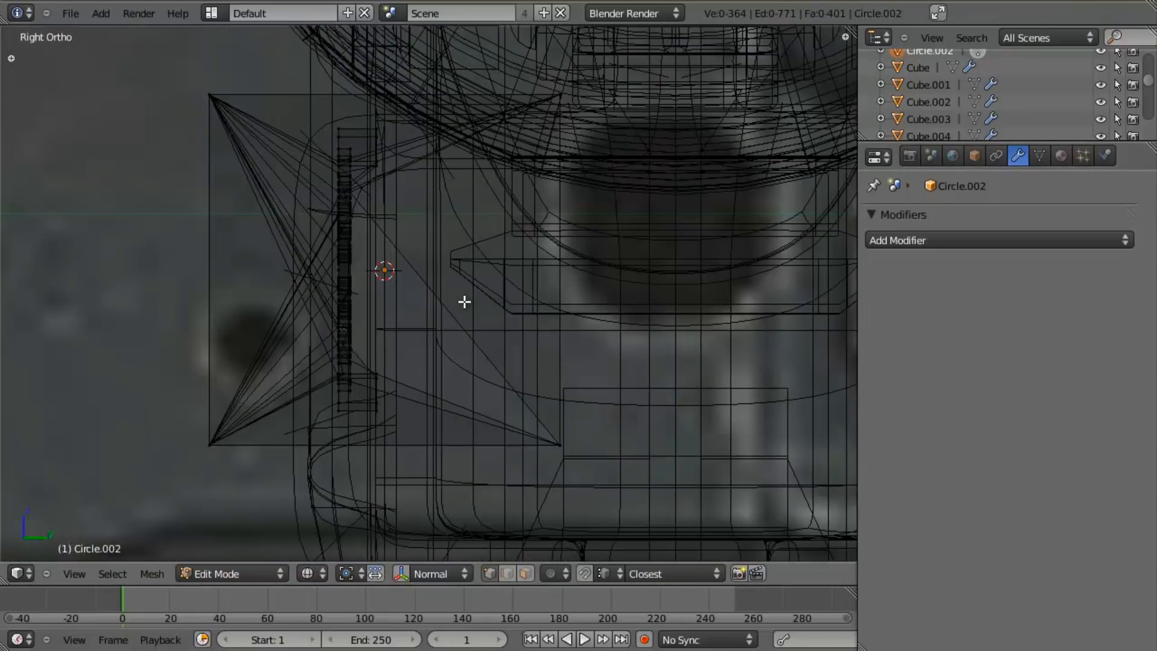
right_click(427, 285)
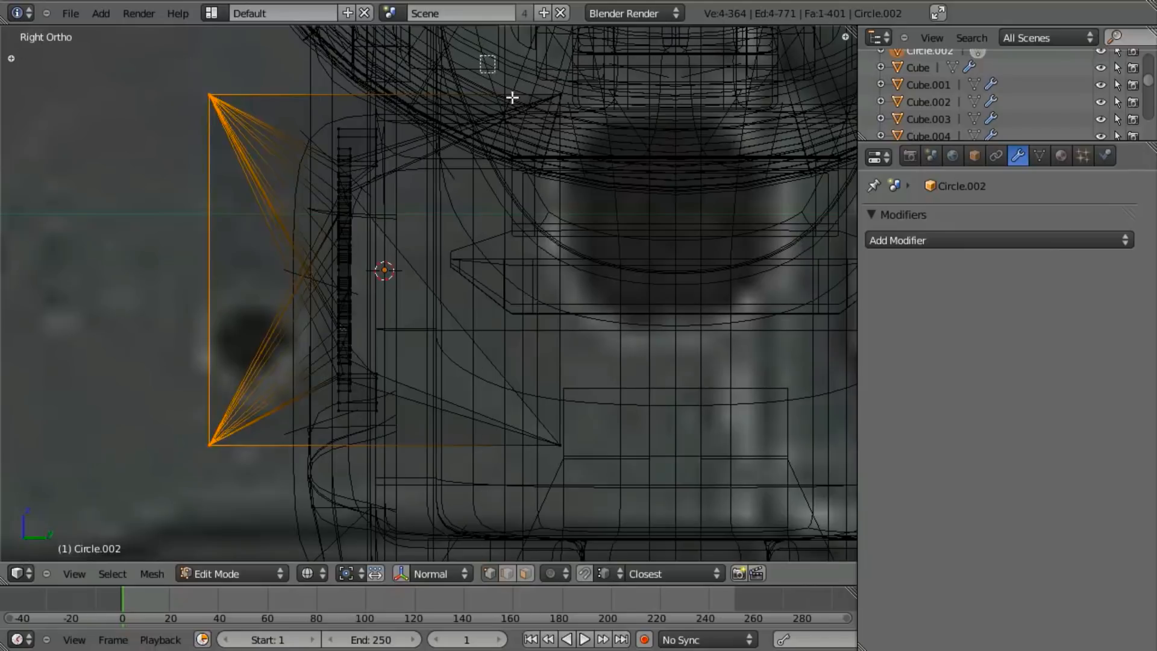
right_click(628, 256, "shift")
key("x")
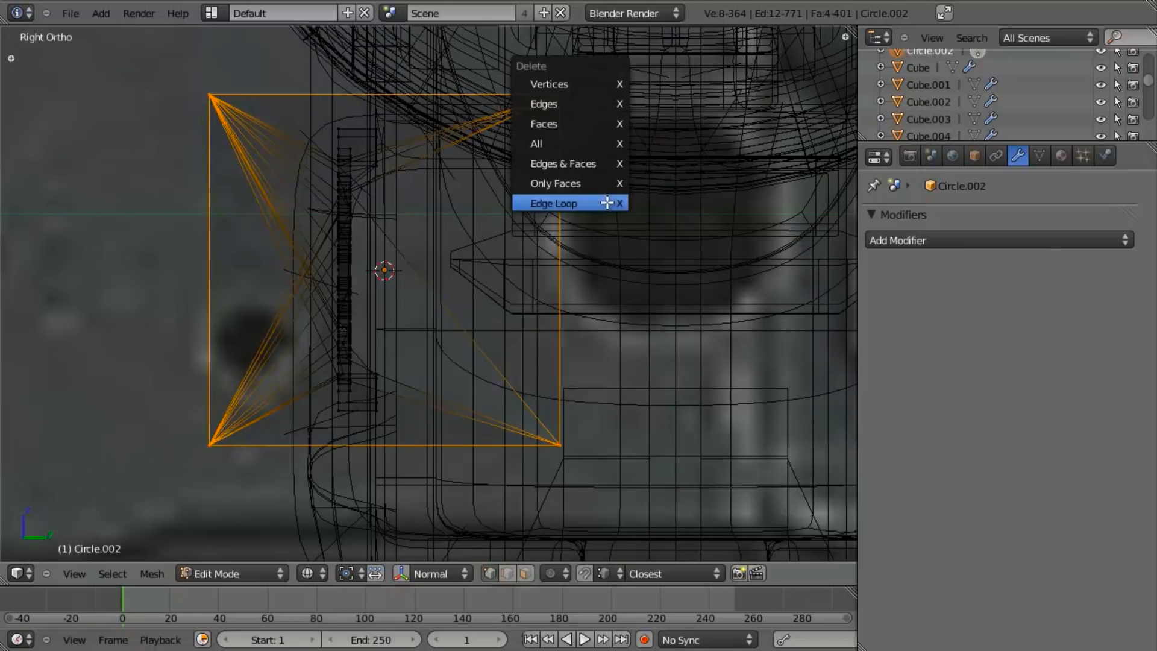
left_click(576, 86)
Leave edit mode and delete the cutter cube covering the trimmed disc.
key("KP_1")
key("z")
middle_click_drag(590, 162, 518, 144)
key("Tab")
right_click(518, 139)
key("x")
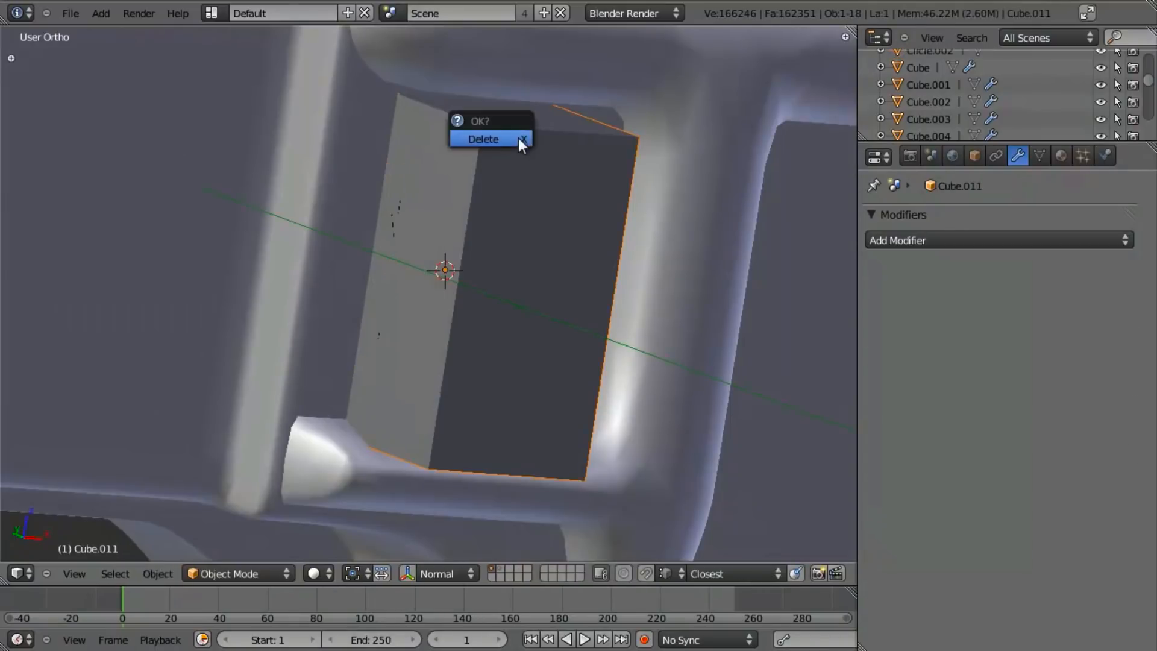
left_click(519, 139)
Select the trimmed disc from the front view and enter edit mode in solid shading.
key("KP_1")
key("z")
right_click(483, 157)
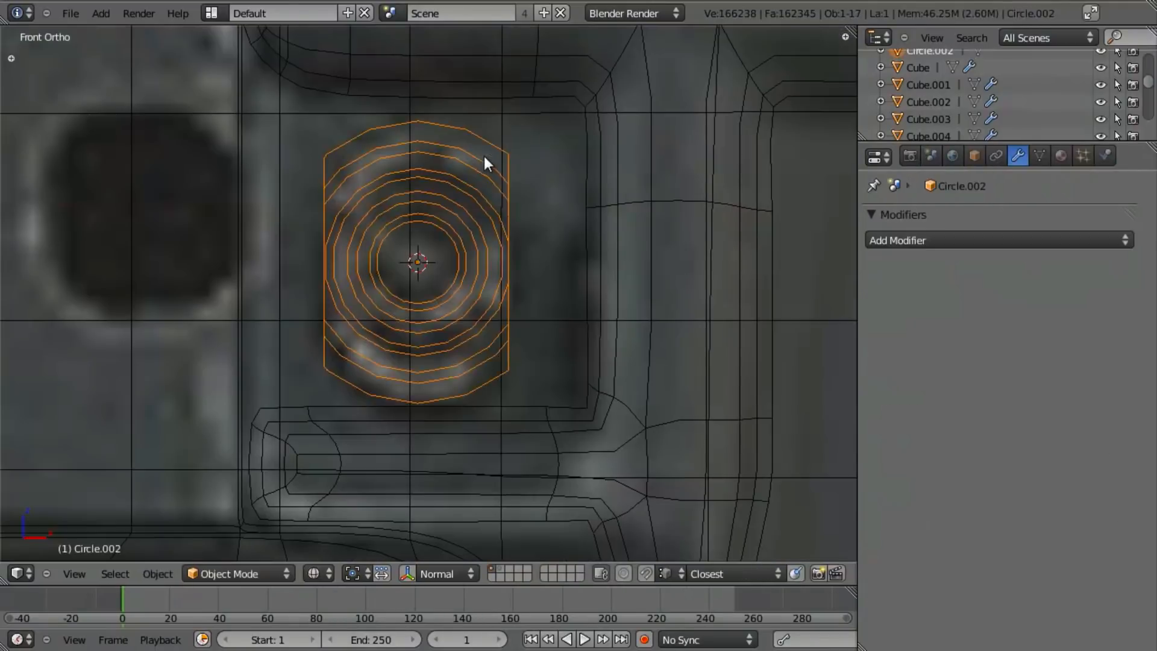
key("z")
middle_click_drag(566, 337, 505, 381, "shift")
scroll(505, 381, "up", 7)
key("Tab")
Snap a stray vertex on the disc's right cut edge onto the adjacent vertex above it.
middle_click_drag(516, 266, 503, 344, "shift")
mouse_move(506, 237)
middle_mouse_down()
mouse_move(453, 254)
mouse_move(413, 292)
middle_mouse_up()
key("KP_1")
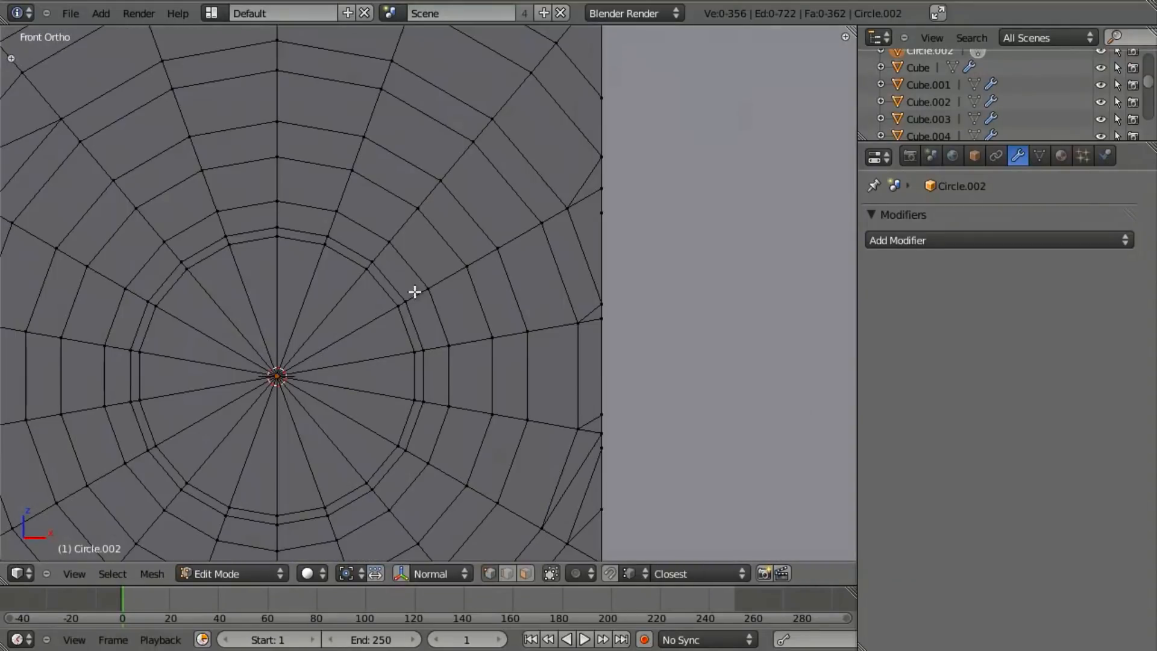
scroll(545, 292, "down", 2)
scroll(555, 274, "up", 3)
mouse_move(566, 252)
middle_mouse_down("shift")
mouse_move(512, 273)
mouse_move(566, 325)
middle_mouse_up("shift")
right_click(630, 227)
key("z")
key("z")
key("g")
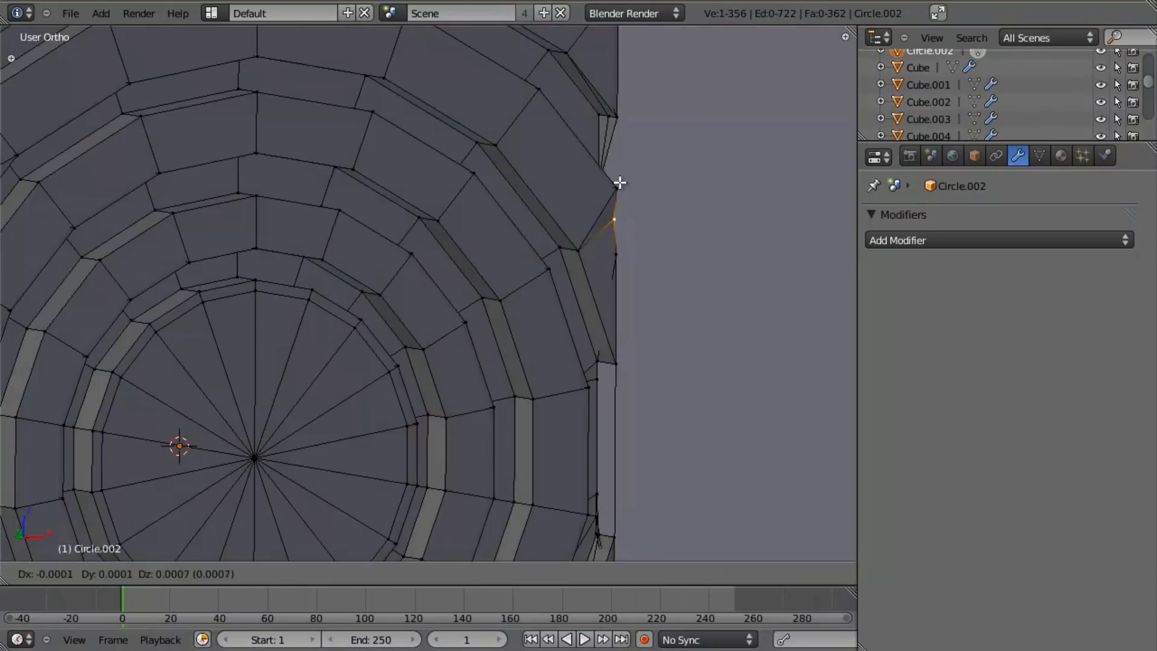
left_click(616, 187)
Snap the next stray vertex on the disc's right cut edge onto the vertex below it, and remove doubles across the mesh.
key("z")
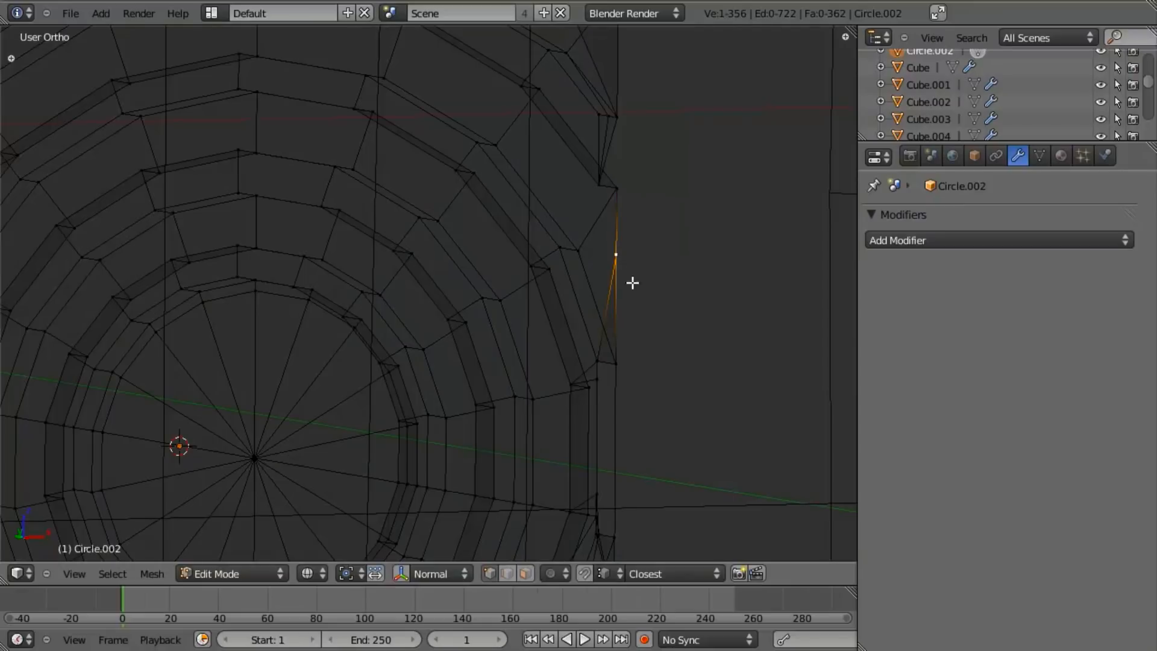
middle_click_drag(628, 272, 622, 377)
key("g")
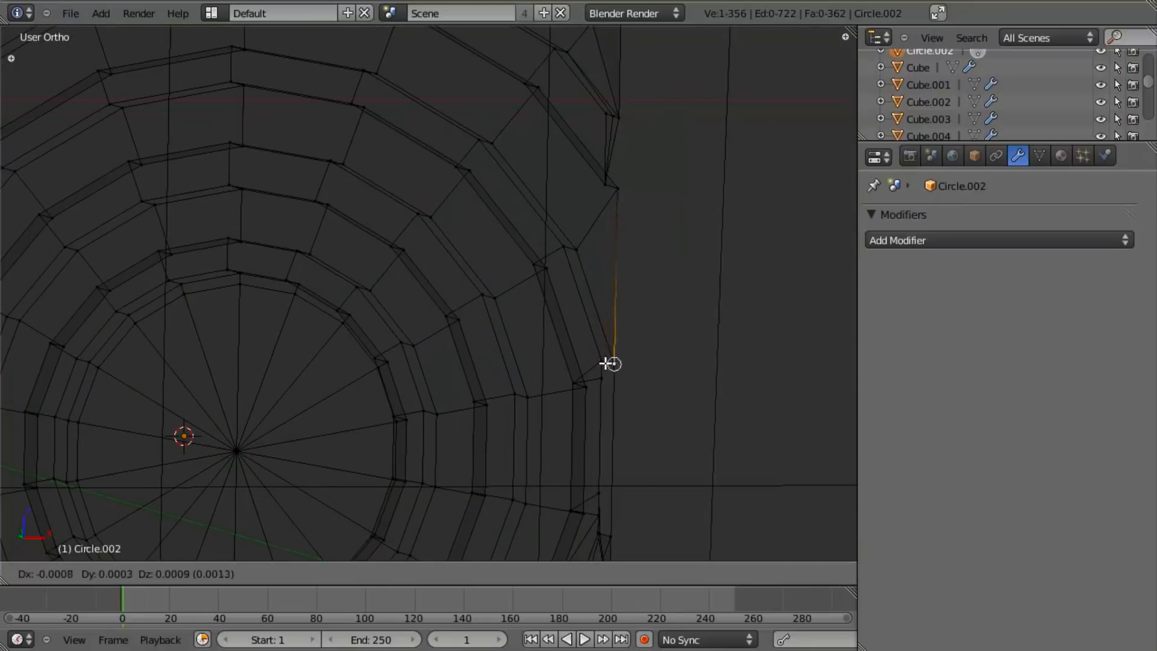
left_click(615, 367)
key("a")
key("w")
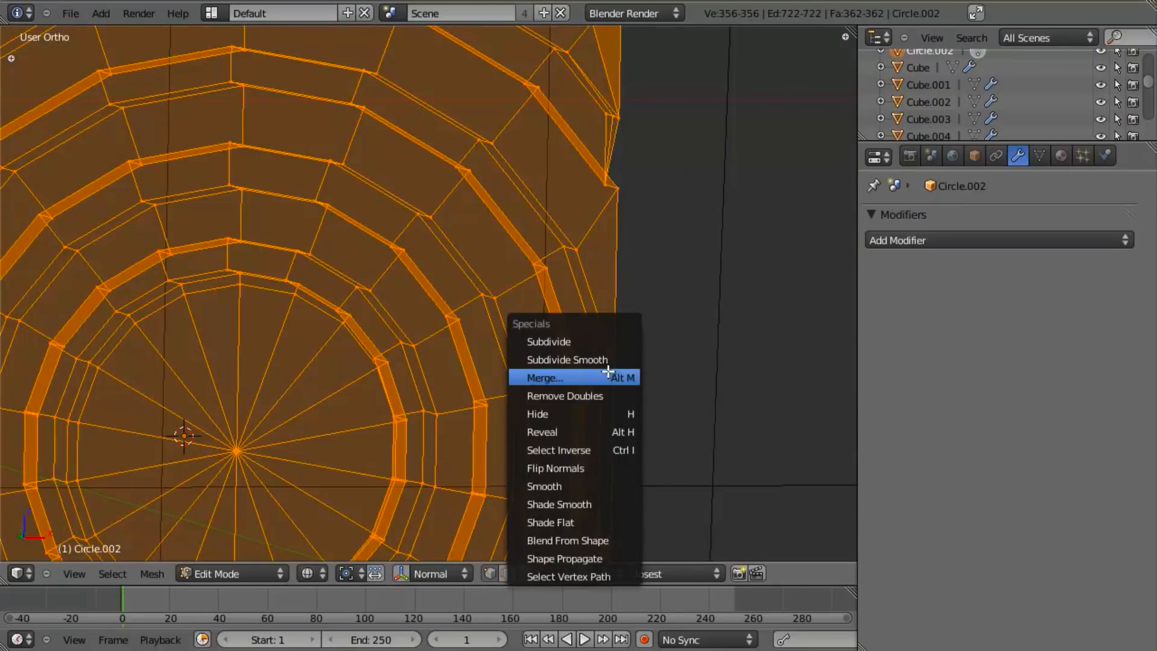
left_click(603, 396)
scroll(607, 302, "up", 4)
Snap the stray vertex in the notch on the disc's upper right cut edge onto the adjacent corner vertex.
right_click(601, 250)
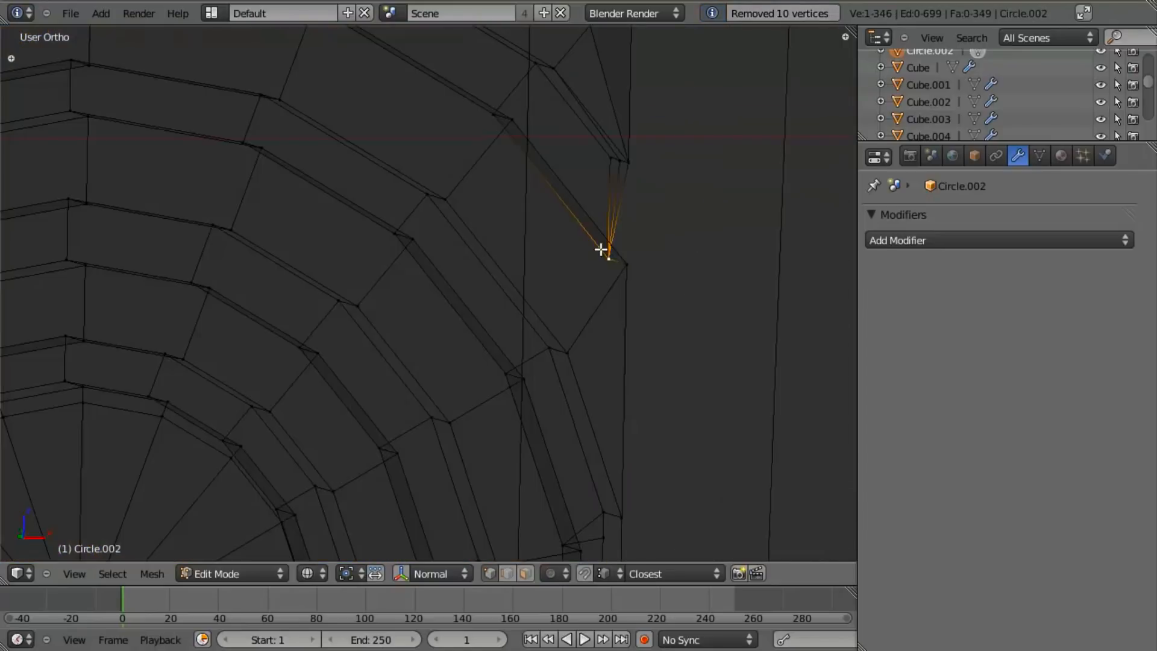
key("z")
mouse_move(589, 225)
middle_mouse_down()
mouse_move(599, 122)
mouse_move(612, 175)
mouse_move(597, 264)
middle_mouse_up()
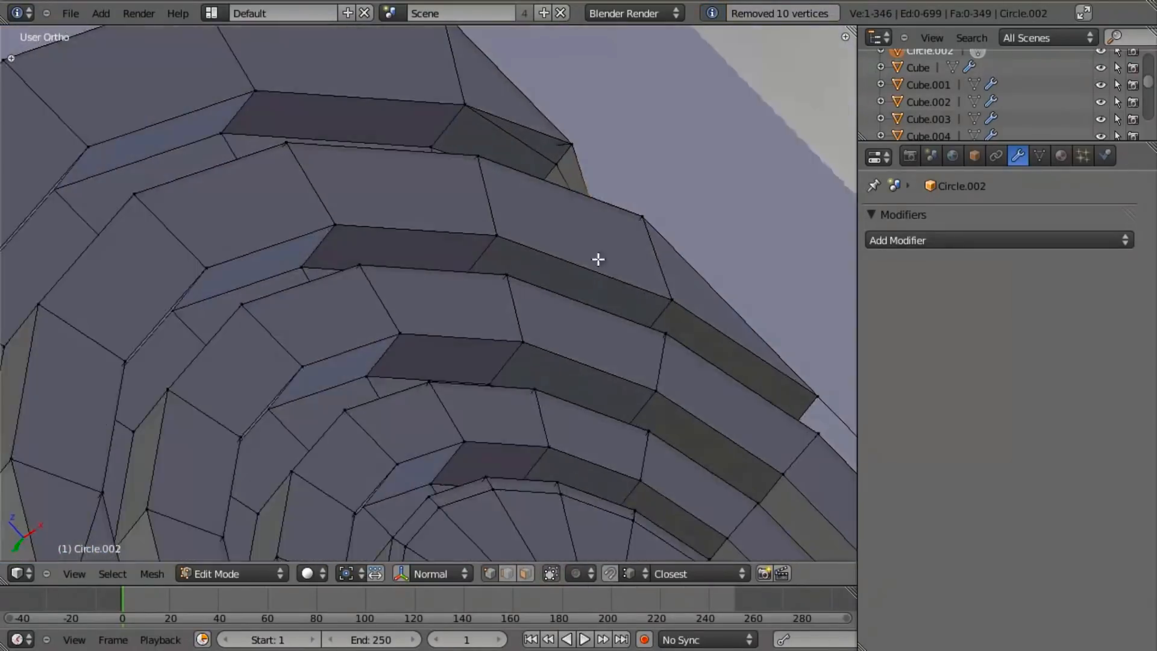
key("z")
key("g")
left_click(573, 145)
Fill between the three vertices around the upper right notch and remove doubles across the whole mesh.
right_click(610, 252)
right_click(644, 221, "shift")
right_click(563, 143, "shift")
key("f")
key("a")
key("a")
key("w")
left_click(597, 238)
Join the triangles between the upper right notch vertices into a quad and delete the selected geometry.
right_click(643, 217)
right_click(600, 255, "shift")
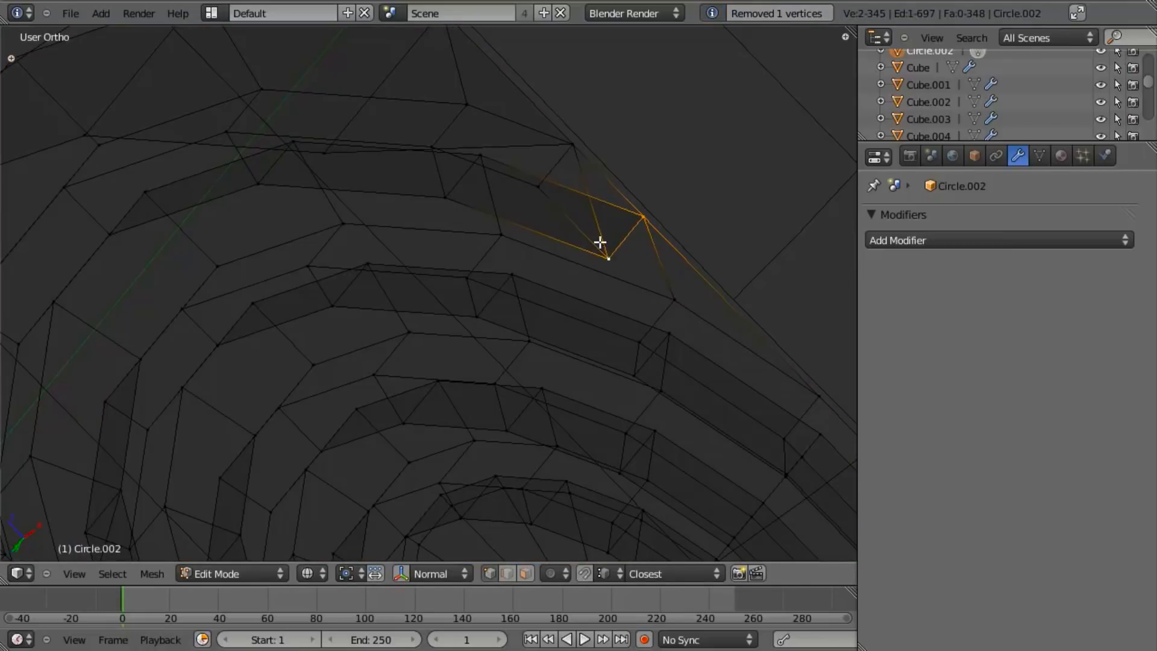
right_click(565, 147, "shift")
key("alt+j")
scroll(594, 266, "up", 3)
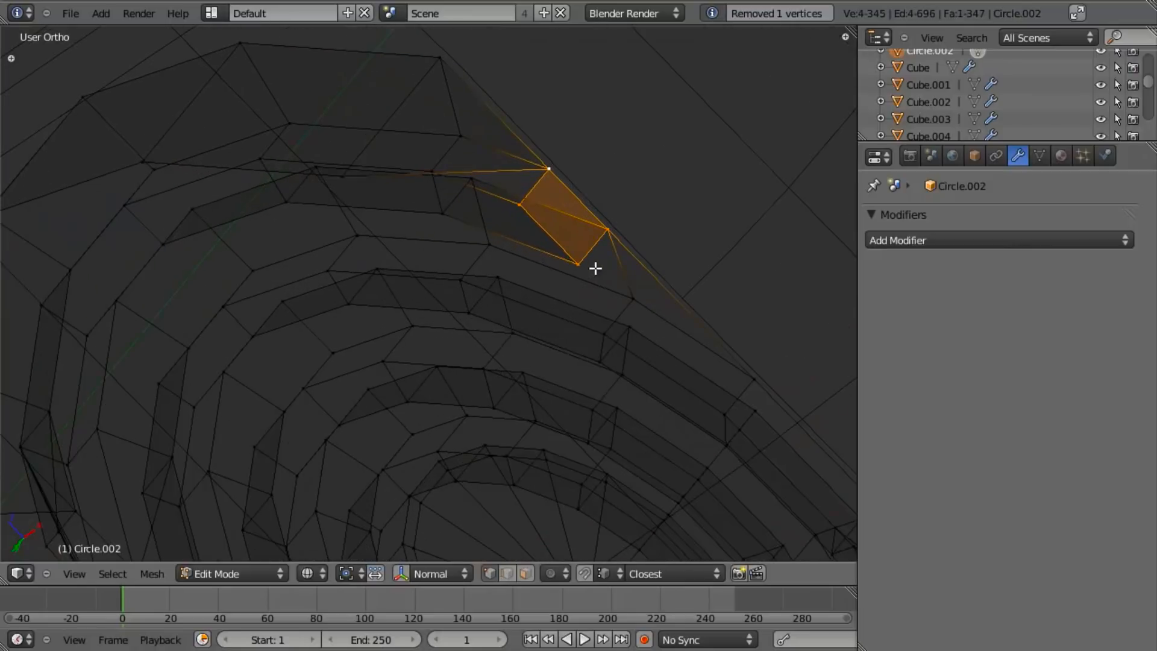
key("x")
left_click(596, 305)
Remove the edge between the two selected vertices of the triangular piece at the disc's upper right corner.
key("z")
scroll(666, 367, "down", 1)
middle_click_drag(836, 406, 721, 307, "shift")
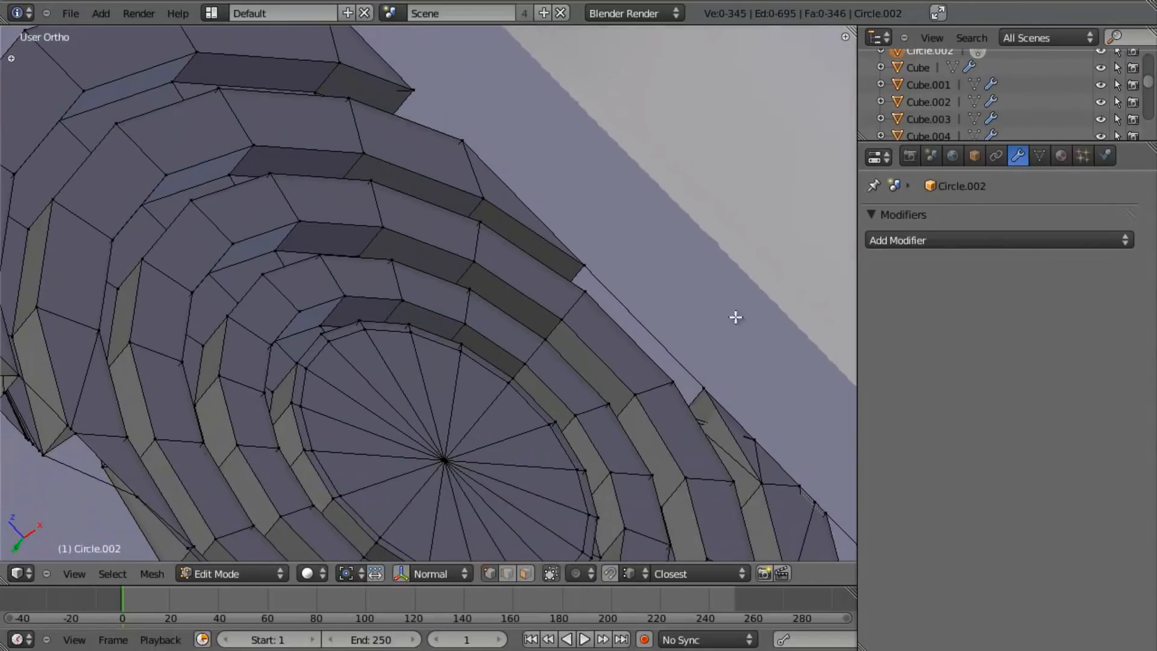
key("z")
middle_click_drag(458, 125, 439, 253)
mouse_move(450, 83)
middle_mouse_down("shift")
mouse_move(504, 328)
mouse_move(354, 390)
mouse_move(341, 407)
middle_mouse_up("shift")
key("z")
middle_click_drag(558, 288, 545, 211)
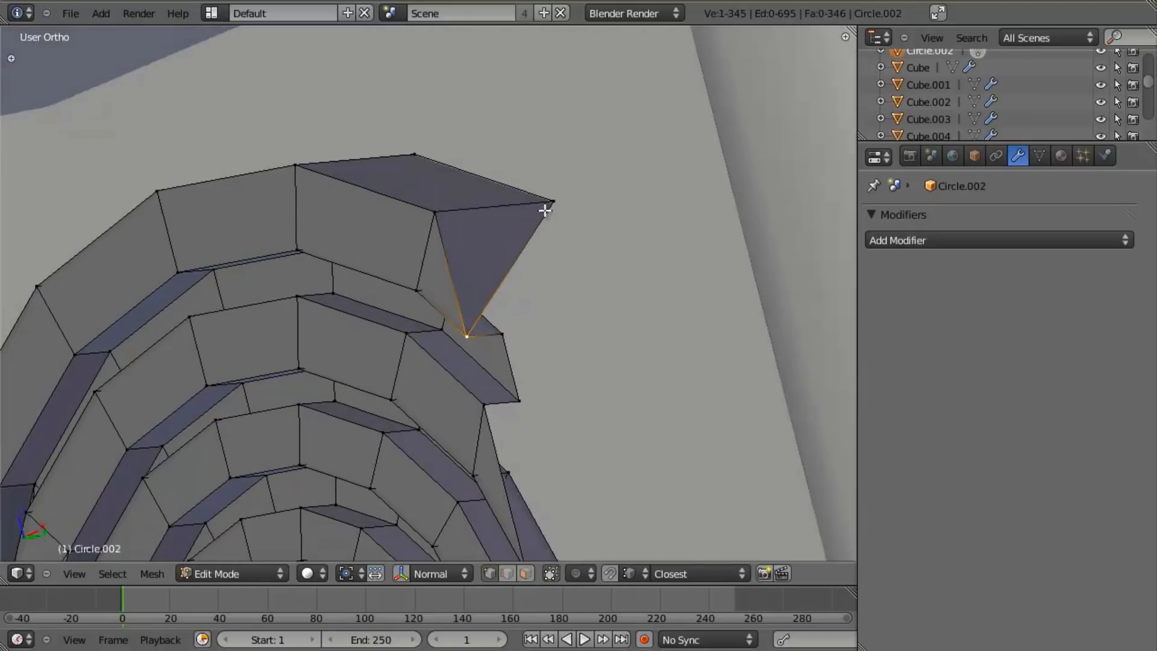
right_click(442, 208, "shift")
key("x")
left_click(446, 208)
Remove the stray edges crossing the narrow ring wall on the lower part of the disc's right cut edge.
scroll(581, 364, "down", 4)
middle_click_drag(527, 441, 533, 238, "shift")
scroll(458, 301, "up", 4)
middle_click_drag(455, 317, 376, 331, "shift")
right_click(365, 257)
scroll(361, 296, "up", 4)
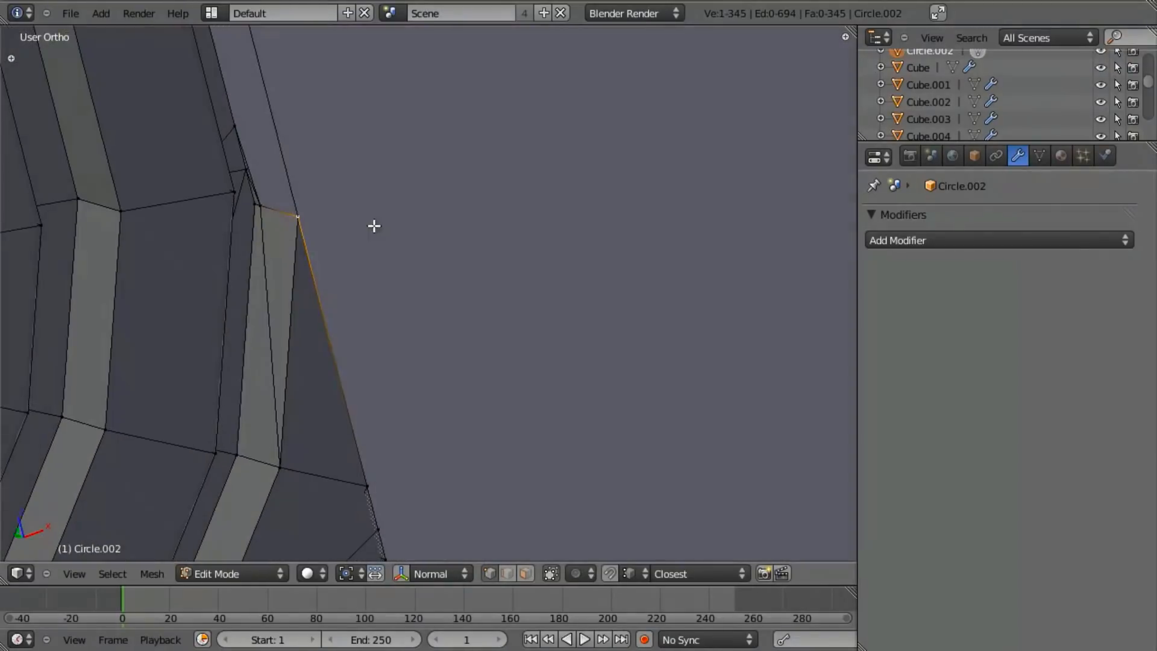
right_click(270, 211)
middle_click_drag(271, 211, 276, 197)
key("x")
left_click(255, 180)
Move the stray vertex at the lower right notch onto its neighbour and delete the leftover edge there.
mouse_move(293, 223)
middle_mouse_down()
mouse_move(464, 101)
mouse_move(398, 279)
mouse_move(484, 338)
mouse_move(421, 283)
mouse_move(400, 284)
mouse_move(382, 250)
mouse_move(374, 270)
mouse_move(434, 320)
mouse_move(354, 325)
mouse_move(353, 309)
middle_mouse_up()
right_click(262, 206)
key("g")
left_click(374, 270)
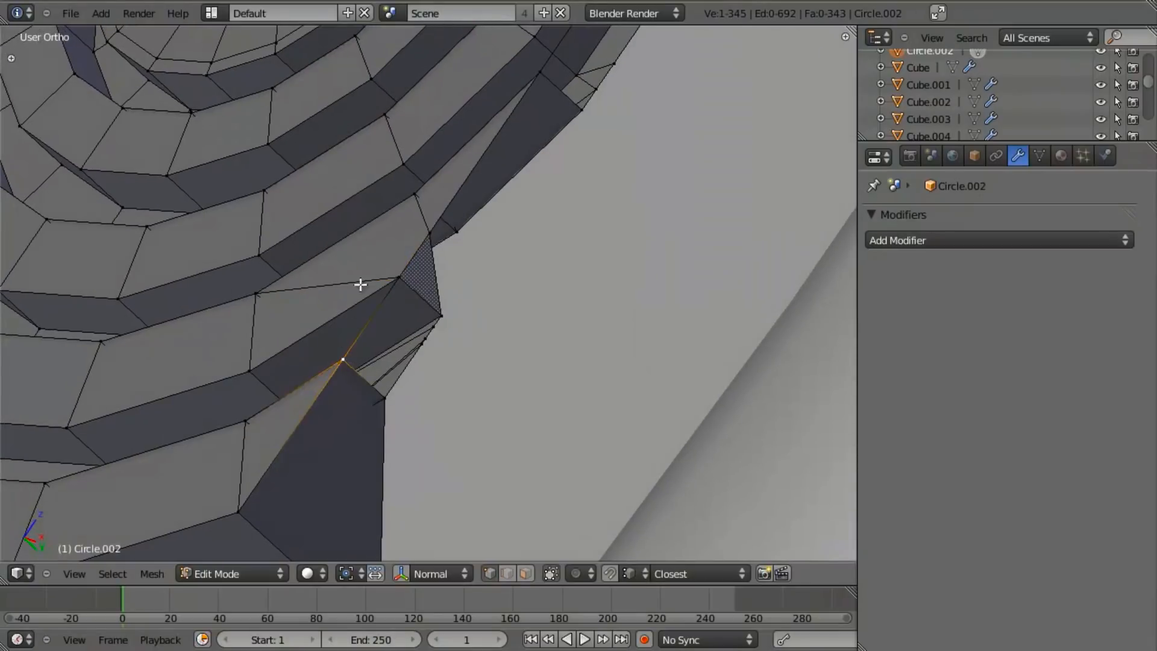
key("z")
key("x")
left_click(389, 269)
Merge the three clustered vertices on the lower right cut edge at their center.
key("z")
mouse_move(437, 353)
middle_mouse_down()
mouse_move(480, 400)
mouse_move(419, 336)
mouse_move(369, 338)
middle_mouse_up()
middle_click_drag(433, 363, 391, 347)
key("w")
left_click(390, 330)
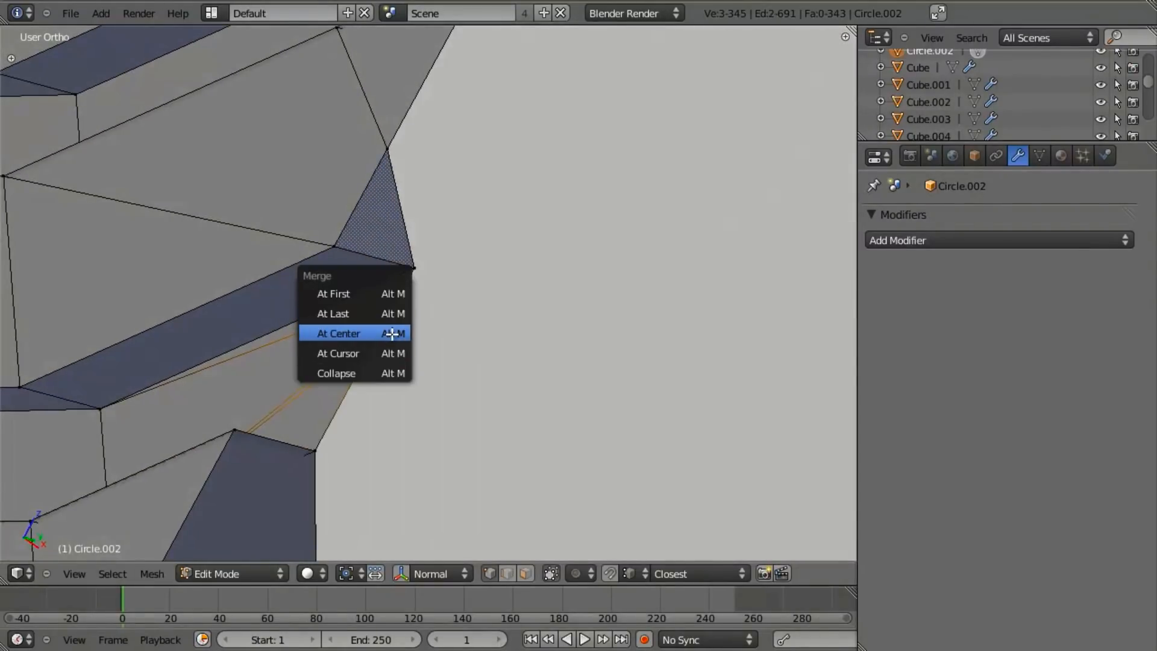
left_click(392, 334)
key("g")
key("Escape")
Select the whole disc mesh from the front view and remove its doubles.
scroll(354, 356, "down", 4)
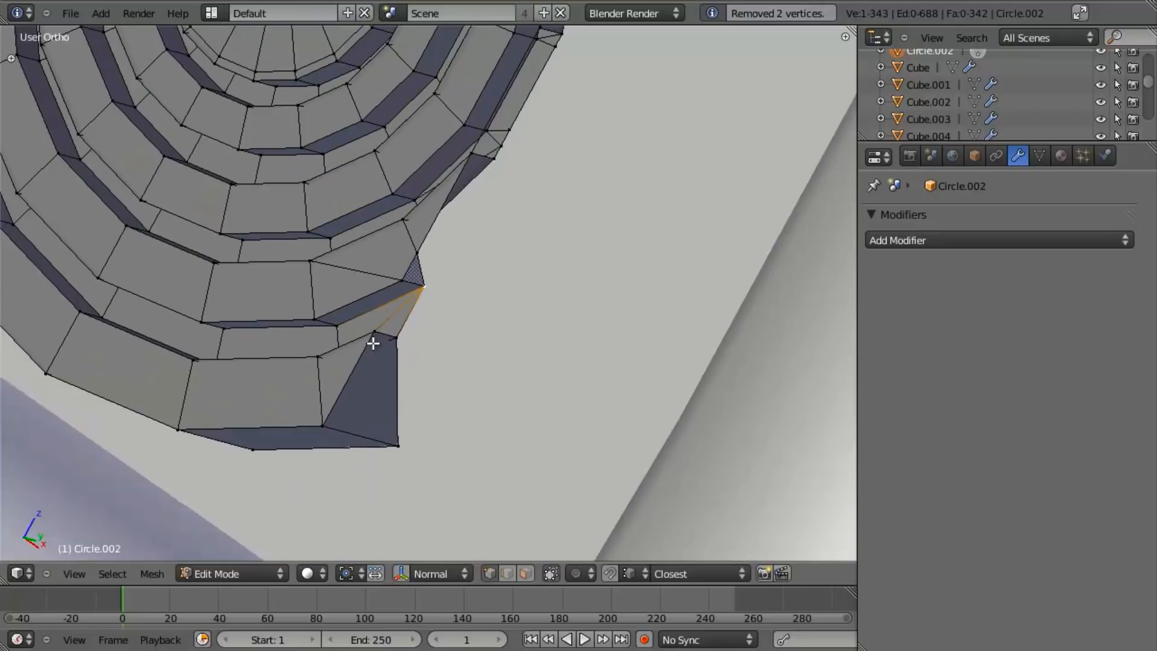
key("KP_1")
scroll(424, 336, "up", 3)
mouse_move(540, 381)
middle_mouse_down("shift")
mouse_move(454, 352)
mouse_move(491, 219)
mouse_move(555, 328)
mouse_move(549, 366)
middle_mouse_up("shift")
key("a")
key("w")
left_click(547, 342)
Switch to face selection and join the split faces beside the lower right cut edge into one face.
key("ctrl+Tab")
left_click(545, 382)
right_click(547, 287)
middle_click_drag(631, 320, 486, 428)
key("f")
Delete the stray face near the disc's lower right cut edge.
middle_click_drag(600, 380, 480, 367)
right_click(547, 416)
scroll(548, 416, "down", 4)
key("x")
left_click(442, 339)
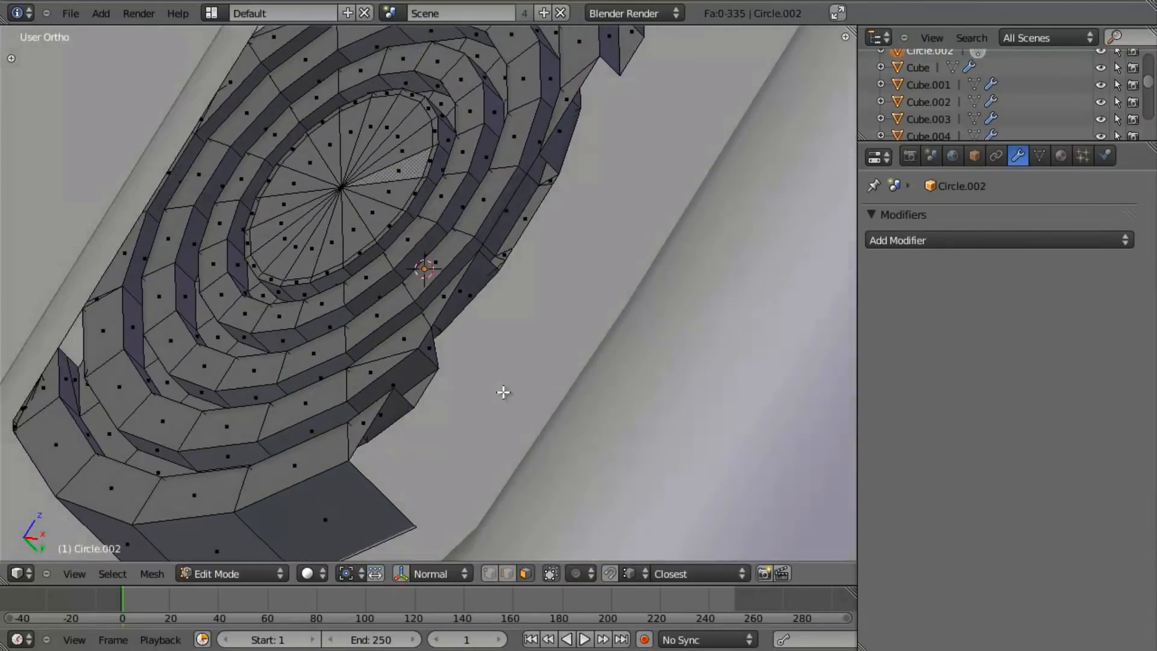
Switch to vertex selection and delete the stray edge across the gap on the disc's lower right cut edge.
scroll(409, 408, "up", 5)
mouse_move(409, 408)
middle_mouse_down()
mouse_move(421, 328)
mouse_move(392, 300)
mouse_move(500, 297)
mouse_move(423, 340)
middle_mouse_up()
scroll(519, 182, "down", 2)
middle_click_drag(520, 181, 465, 331)
middle_click_drag(612, 299, 438, 335)
key("ctrl+Tab")
left_click(442, 315)
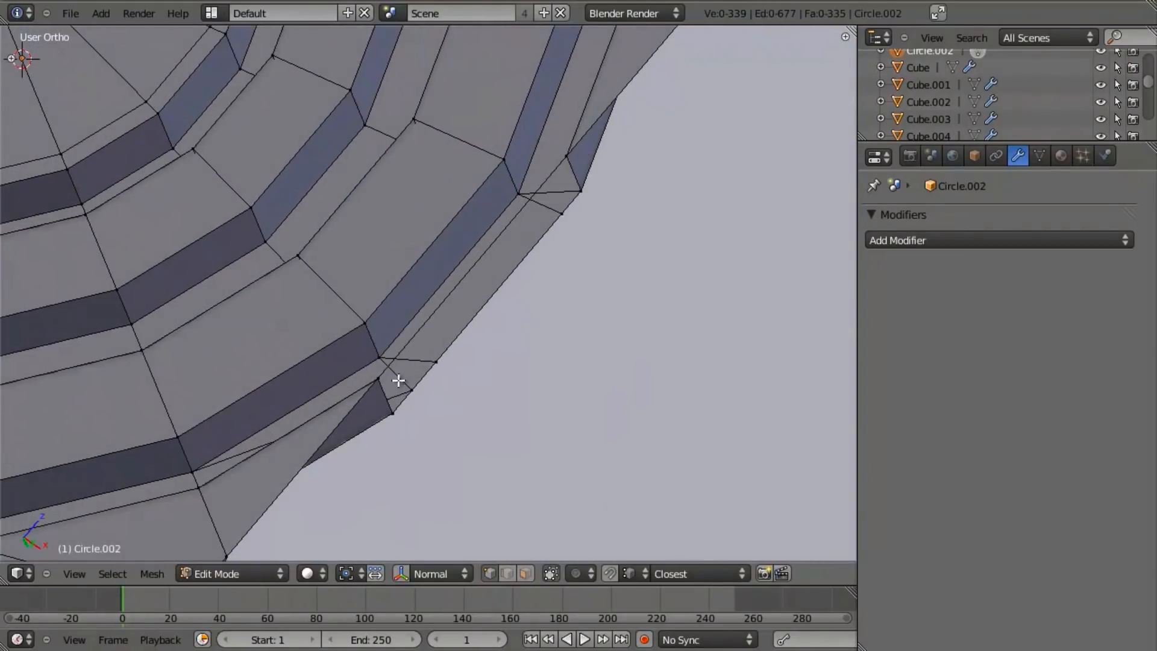
key("x")
left_click(578, 130)
Merge the three closely spaced vertices at the lower end of the ring segment on the cut edge at the last one.
middle_click_drag(501, 375, 422, 380)
key("a")
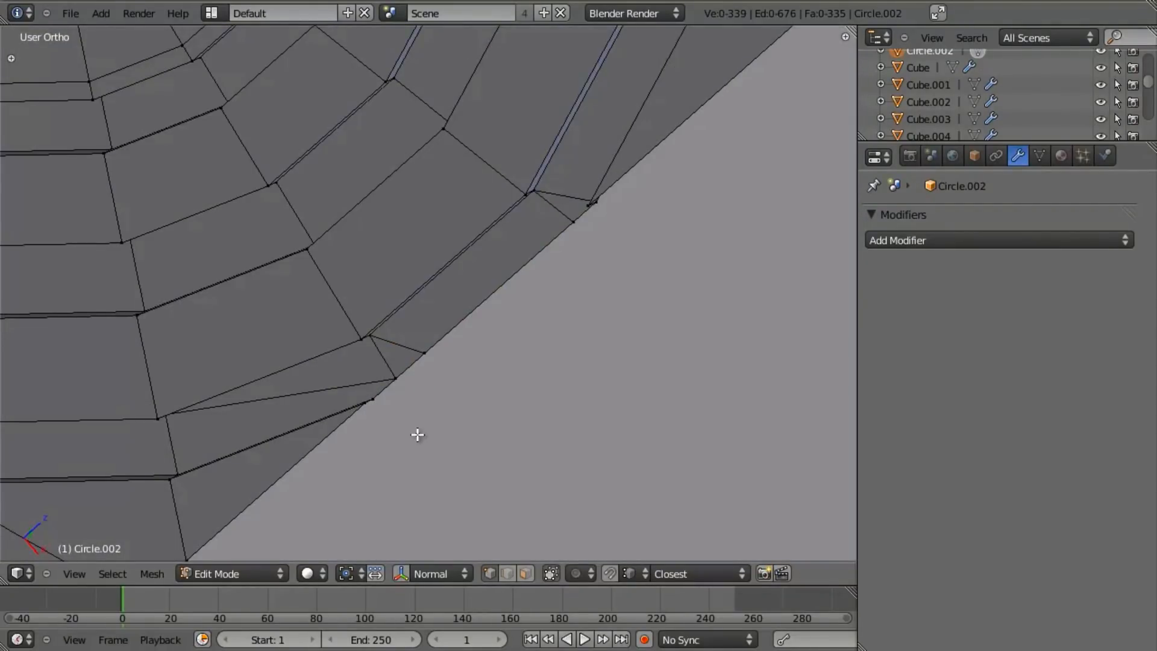
middle_click_drag(418, 434, 397, 371)
right_click(397, 371)
key("w")
key("Escape")
key("w")
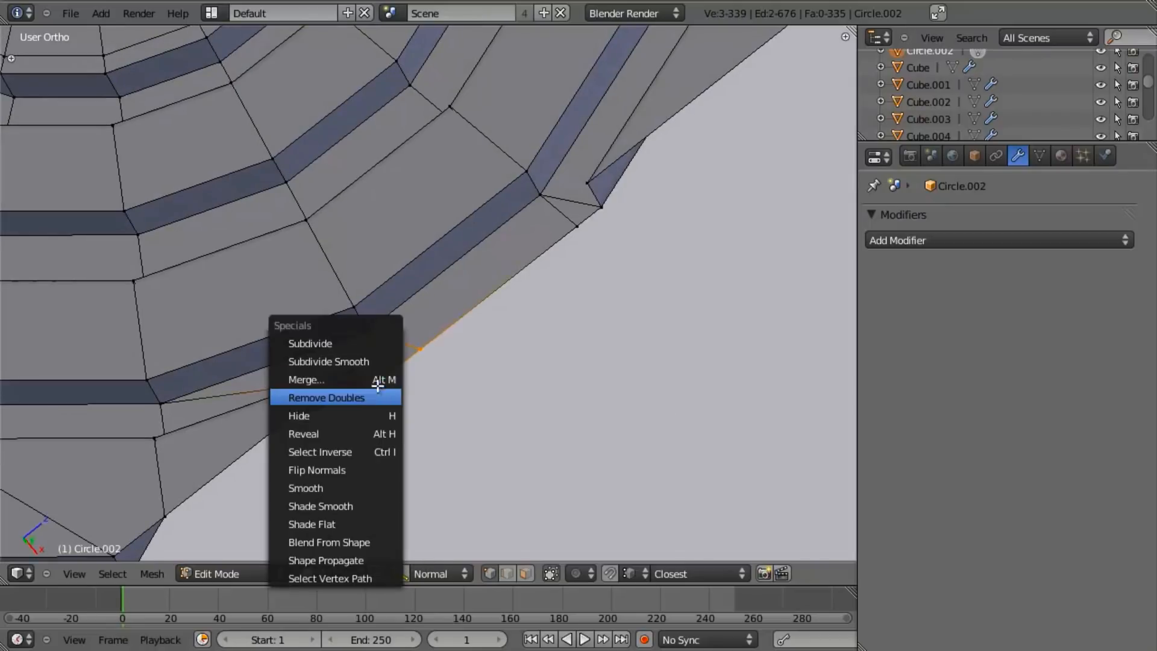
left_click(376, 375)
left_click(370, 355)
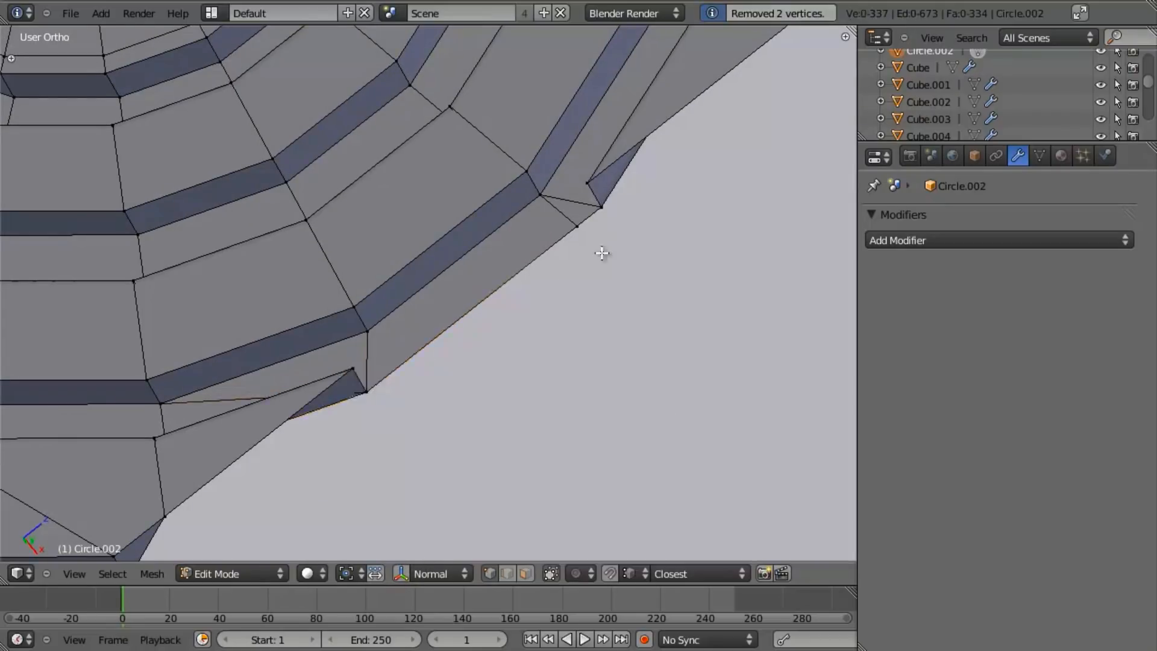
Merge the vertex pair at the ring segment's upper end at the last one, and remove doubles across the whole mesh.
key("w")
left_click(600, 211)
left_click(600, 212)
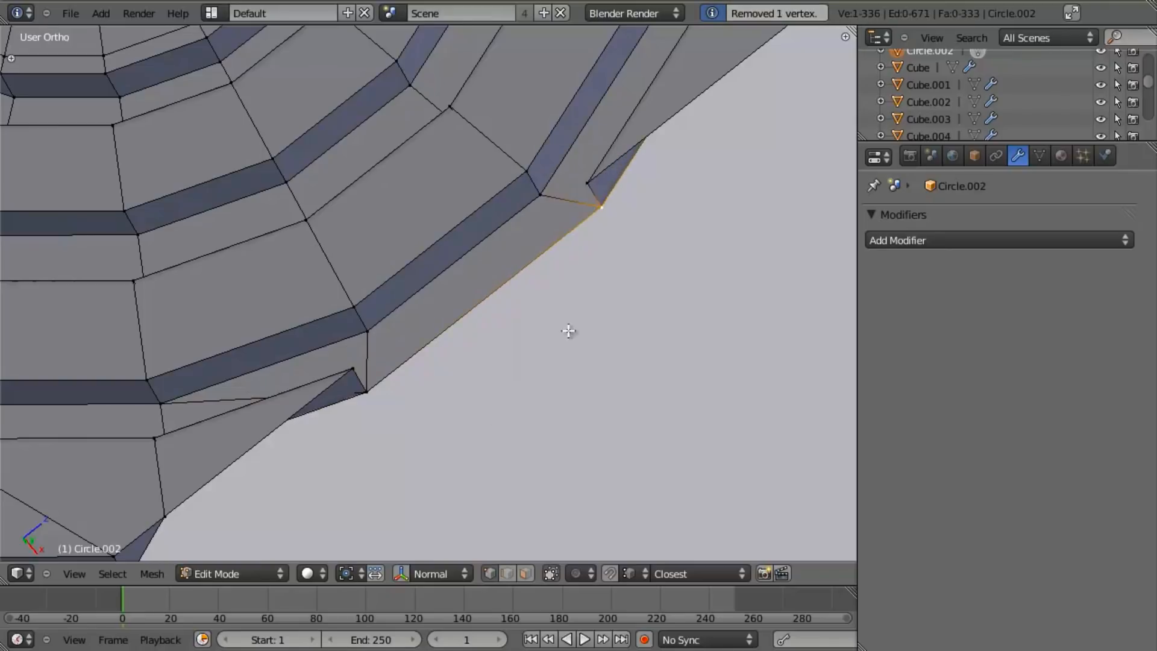
key("KP_1")
key("a")
key("w")
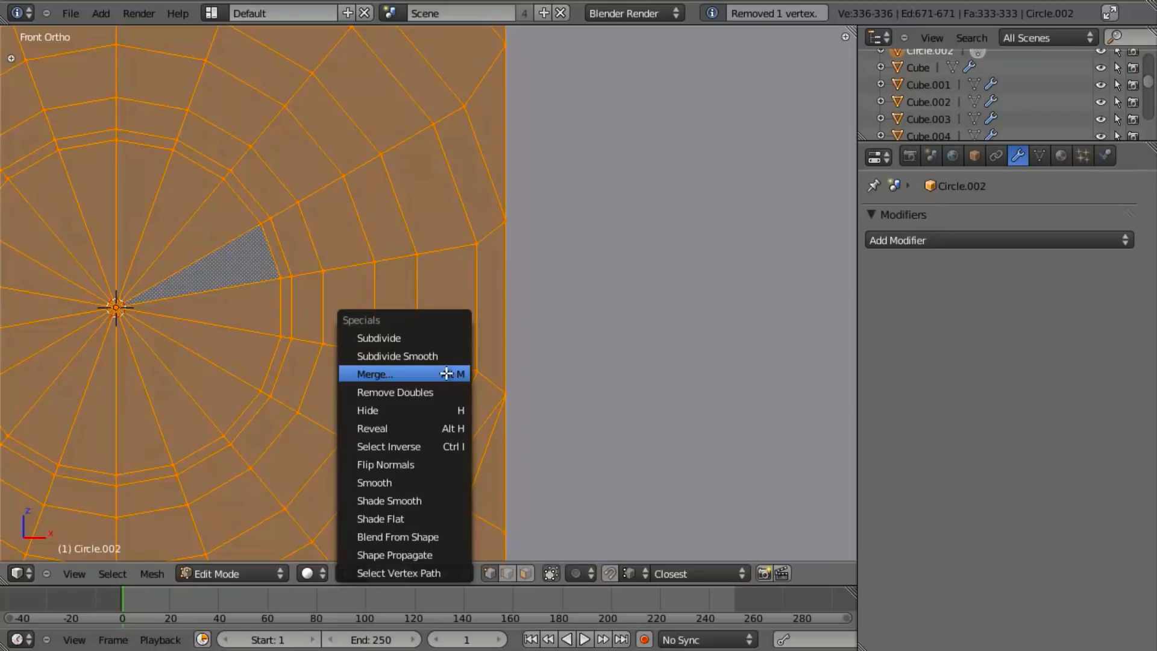
left_click(443, 392)
Switch to face selection and join the split triangular faces beside the lower right cut edge into one face.
middle_click_drag(444, 393, 494, 369)
scroll(495, 369, "up", 3)
key("KP_1")
scroll(504, 362, "up", 2)
key("ctrl+Tab")
left_click(493, 400)
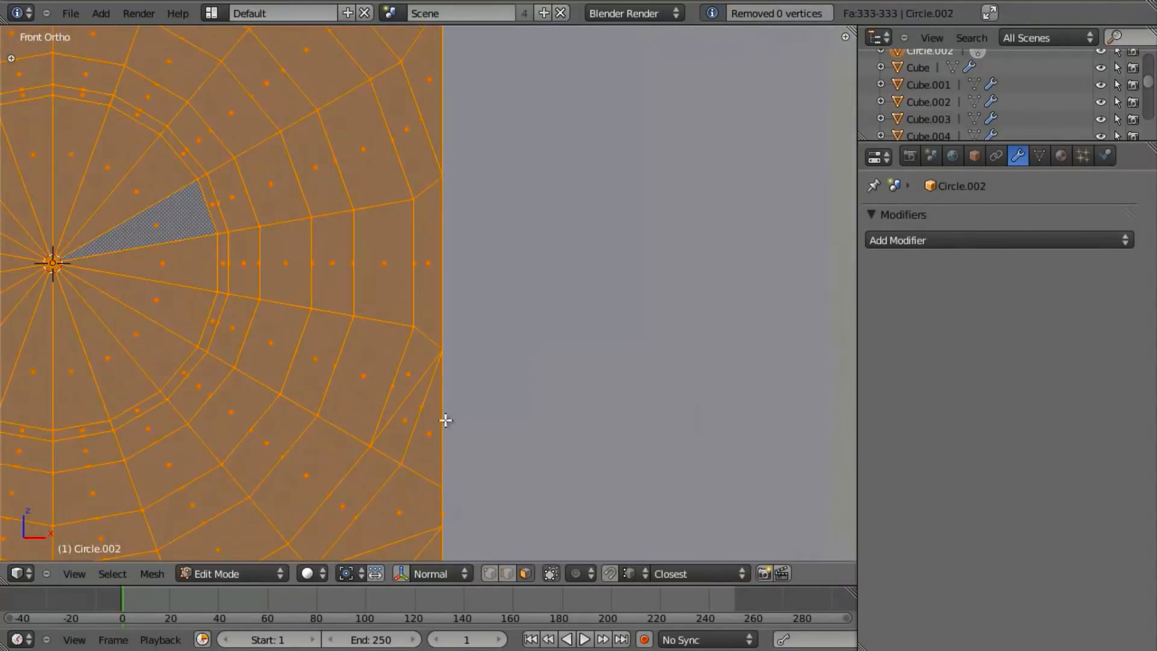
middle_click_drag(450, 416, 427, 362)
right_click(401, 416)
key("f")
scroll(396, 307, "down", 3)
middle_click_drag(395, 305, 422, 439)
key("a")
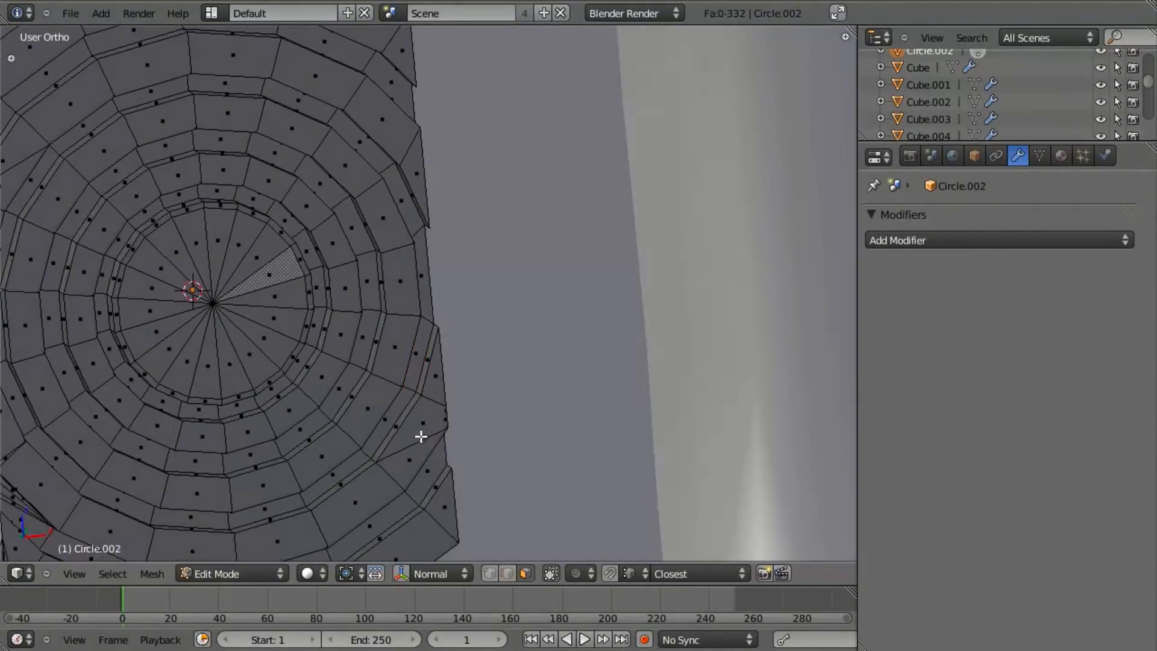
Triangulate the uneven face near the lower right cut edge and join its lower triangle with the adjacent face.
right_click(425, 422)
middle_click_drag(436, 496, 434, 323, "shift")
scroll(437, 328, "up", 2)
key("ctrl+t")
scroll(453, 374, "up", 4)
right_click_drag(424, 386, 418, 416)
right_click(418, 430)
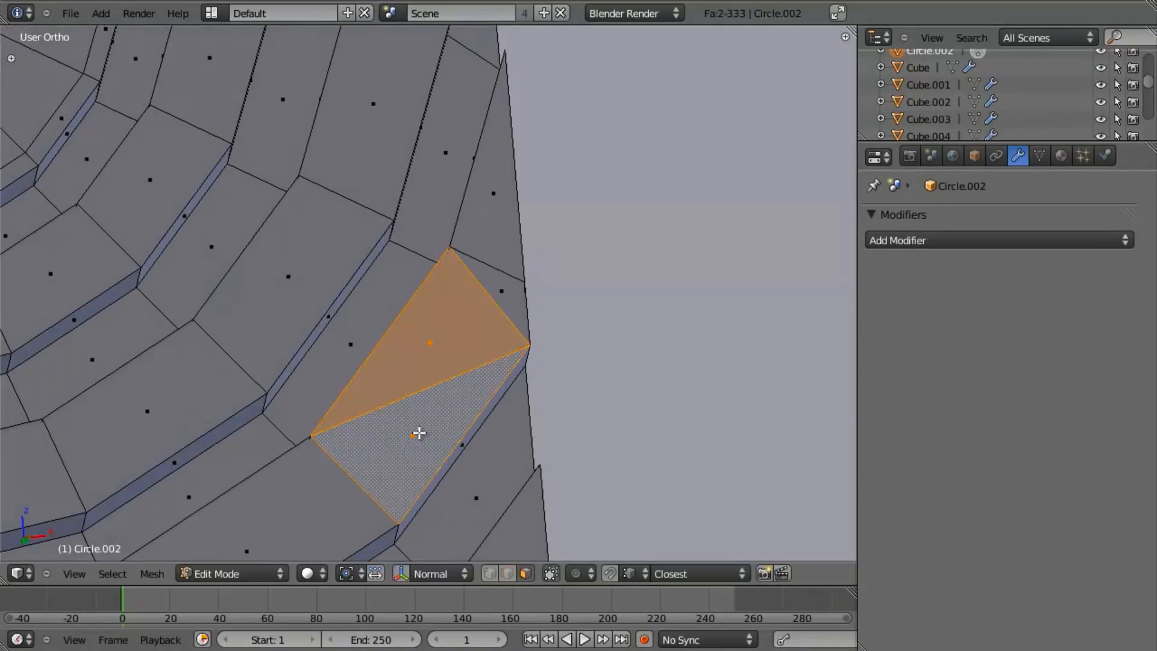
right_click(418, 433, "shift")
middle_click_drag(418, 433, 399, 457)
key("f")
Join the remaining triangle with the small neighbouring face at the lower right cut edge, and clear the selection.
middle_click_drag(452, 392, 516, 313)
right_click(528, 293)
right_click(533, 262, "shift")
key("f")
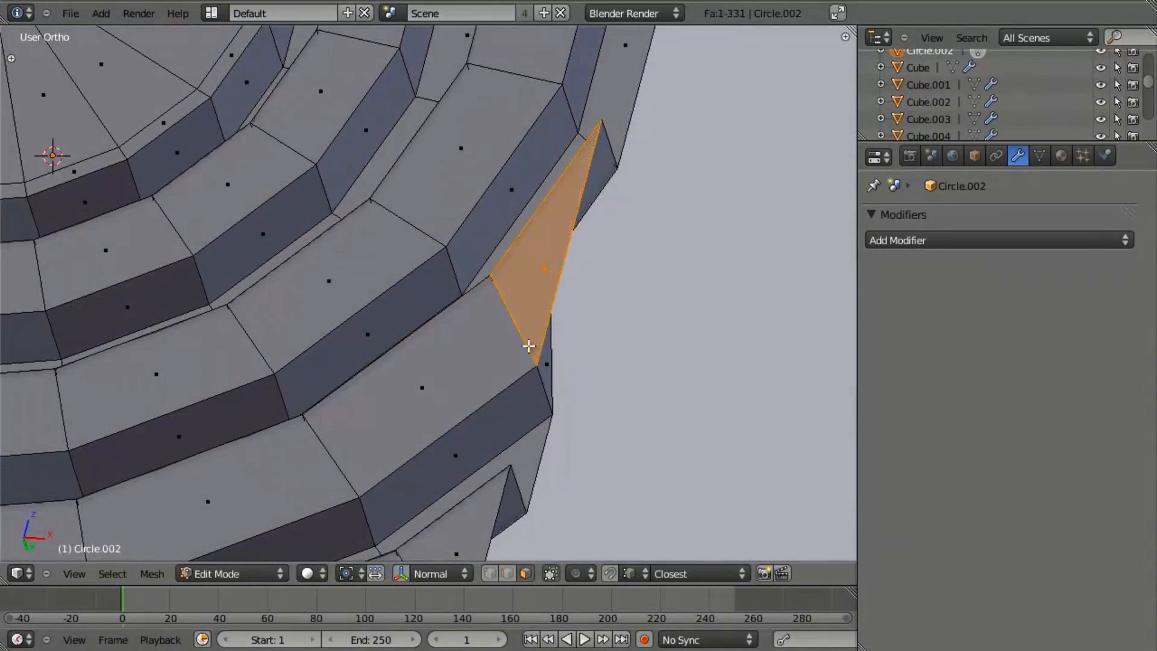
scroll(535, 356, "down", 2)
middle_click_drag(536, 356, 495, 380)
key("a")
Switch to vertex selection in wireframe and snap the extra vertex on the lower right cut edge onto the vertex below it.
scroll(470, 355, "down", 3)
middle_click_drag(442, 325, 519, 416)
scroll(523, 417, "up", 5)
key("Tab")
key("Tab")
key("ctrl+Tab")
left_click(525, 331)
key("z")
right_click(539, 318)
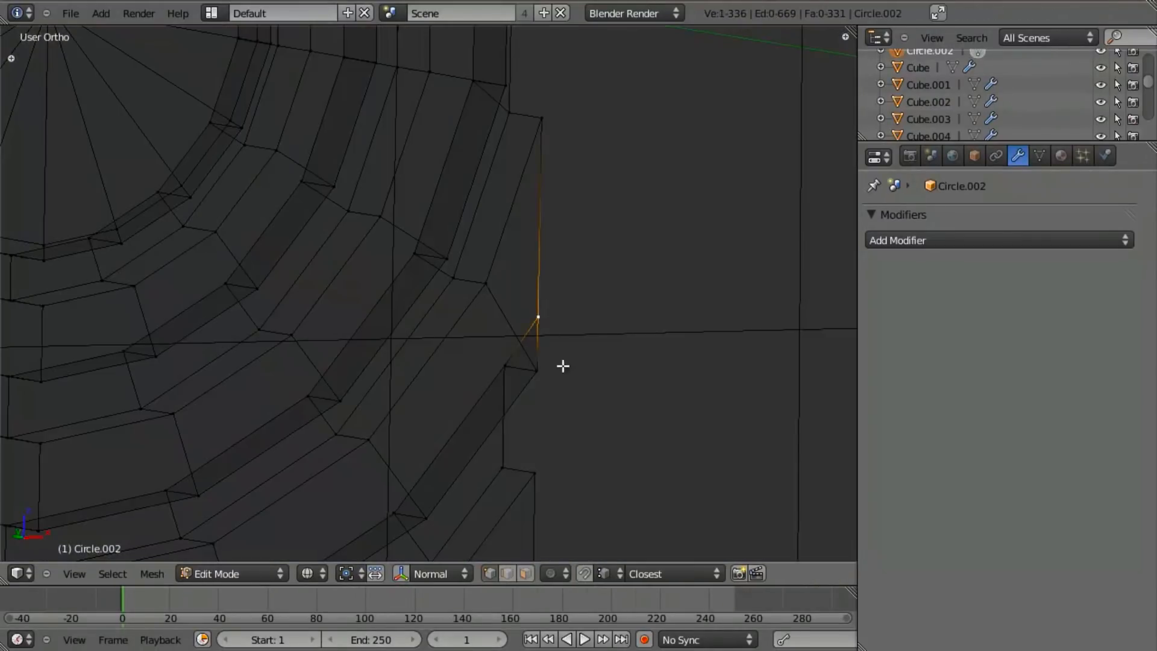
key("g")
left_click(536, 372)
Remove doubles across the whole disc mesh, return to solid shading and clear the selection.
key("w")
key("a")
key("w")
left_click(752, 395)
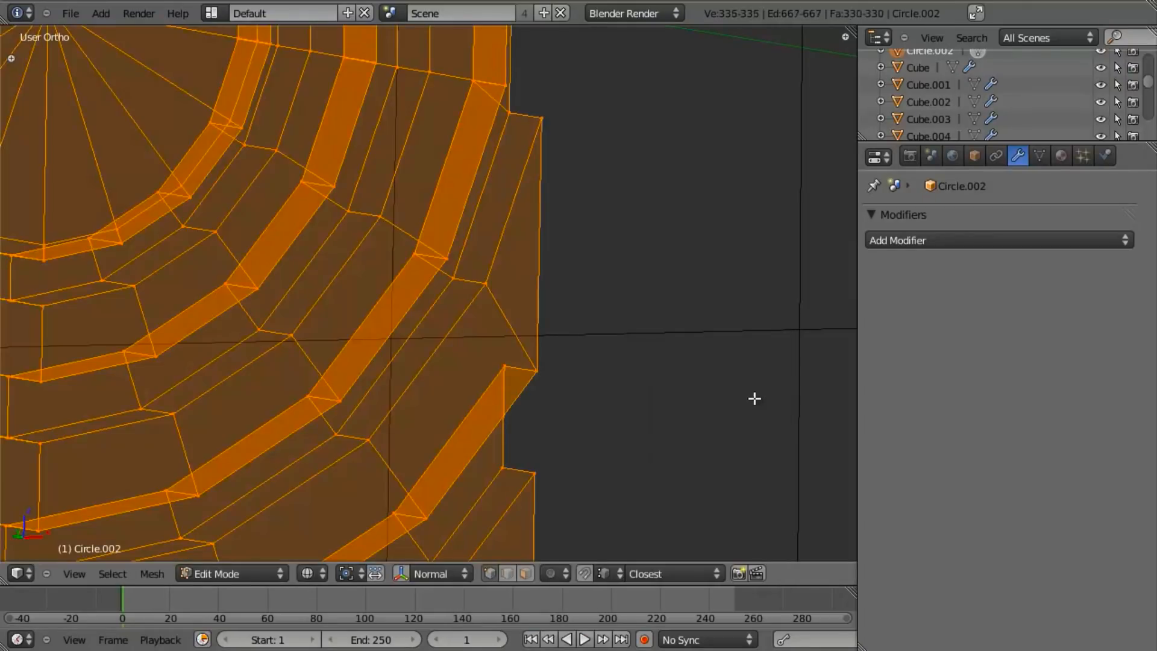
key("z")
middle_click_drag(565, 200, 567, 360, "shift")
scroll(552, 275, "down", 6)
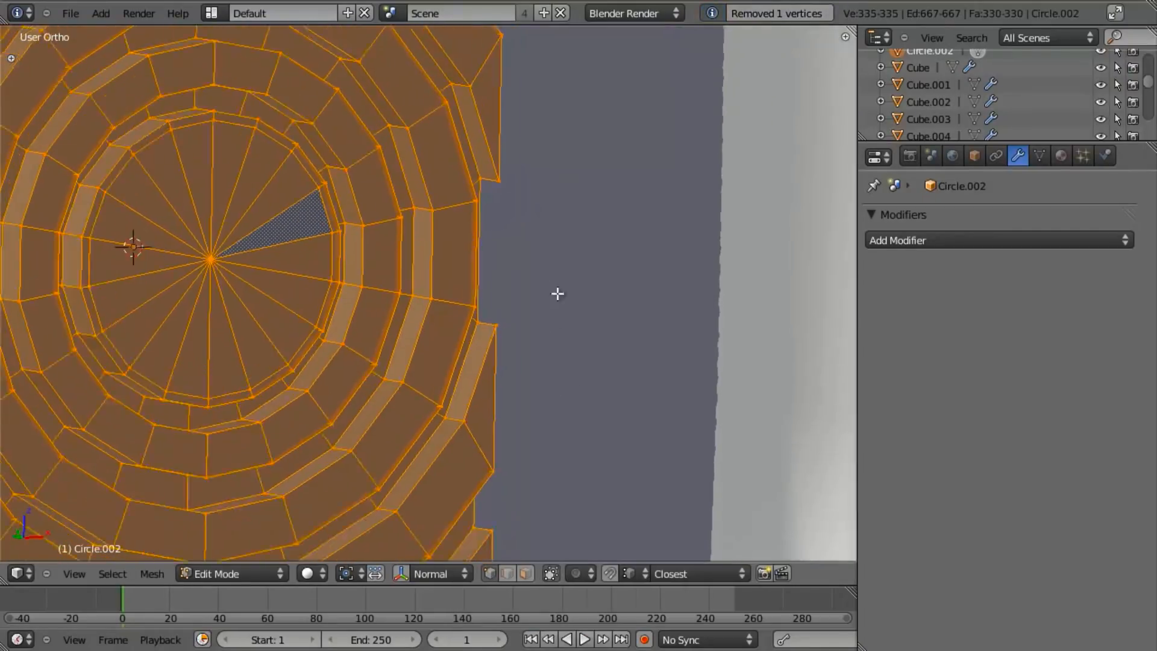
key("a")
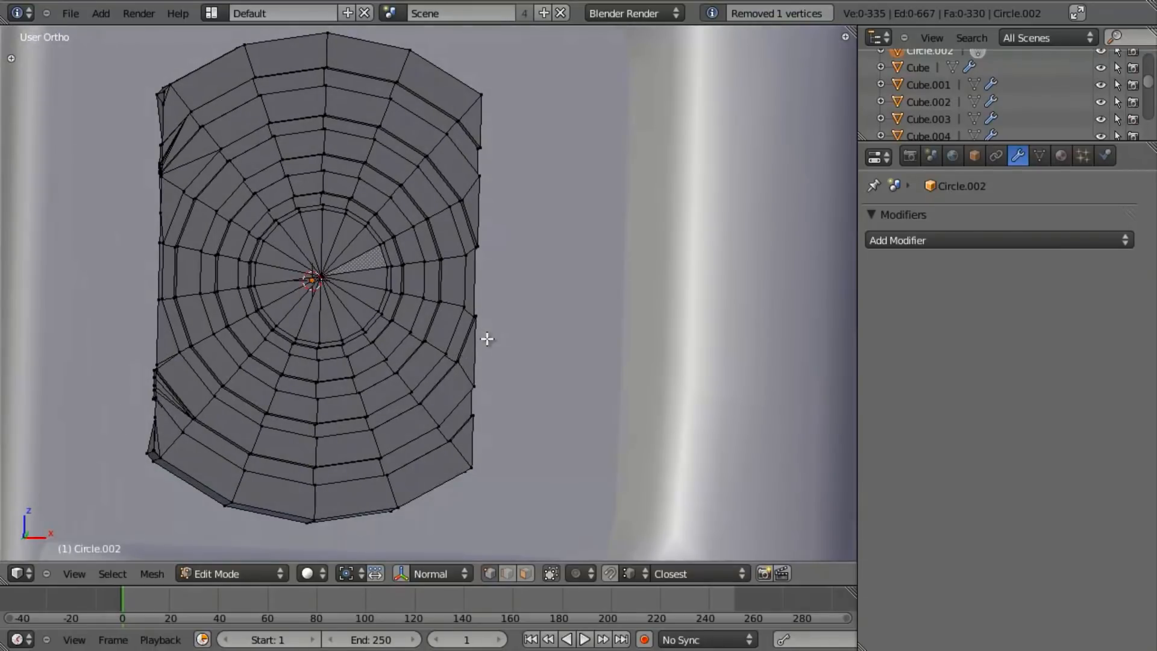
In front view wireframe, select the vertices of the left half of the disc mesh and delete them.
key("KP_1")
key("z")
key("b")
left_click_drag(302, 27, 54, 543)
key("x")
left_click(380, 223)
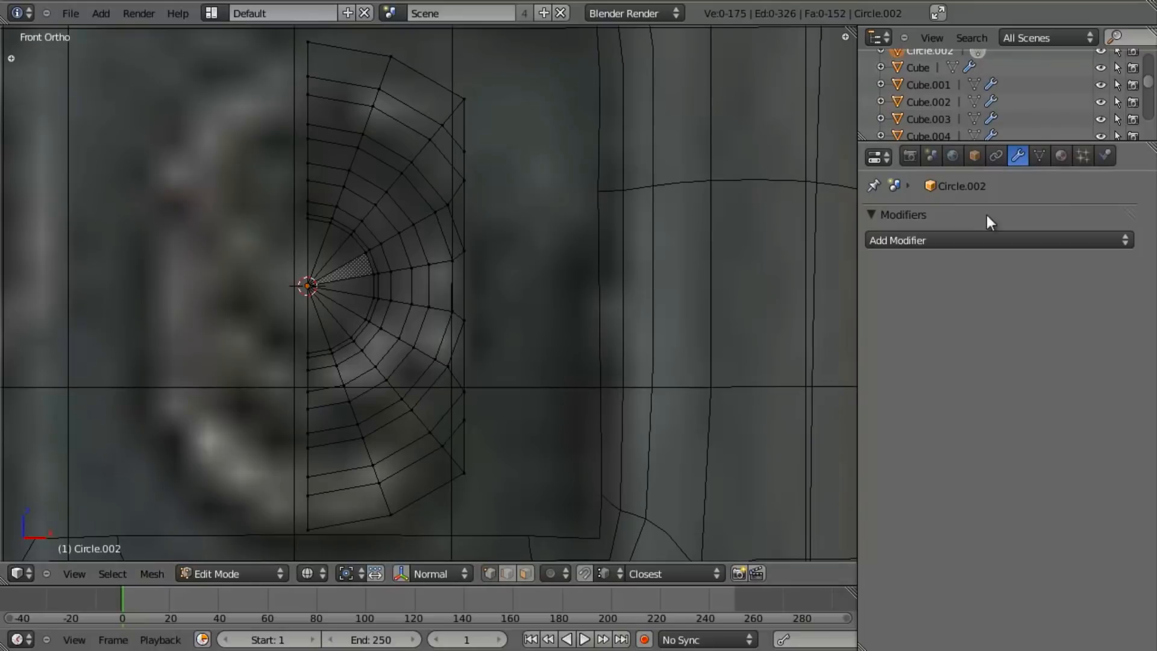
Add a Mirror modifier to the remaining half of the disc and return to solid shading.
left_click(977, 240)
left_click(804, 422)
key("z")
Cut edge loops through the outer rim at the upper and lower ends and move both along global Y by about -0.005.
mouse_move(736, 367)
middle_mouse_down()
mouse_move(465, 341)
mouse_move(468, 299)
mouse_move(449, 271)
middle_mouse_up()
scroll(449, 217, "up", 2)
middle_click_drag(496, 156, 399, 318, "shift")
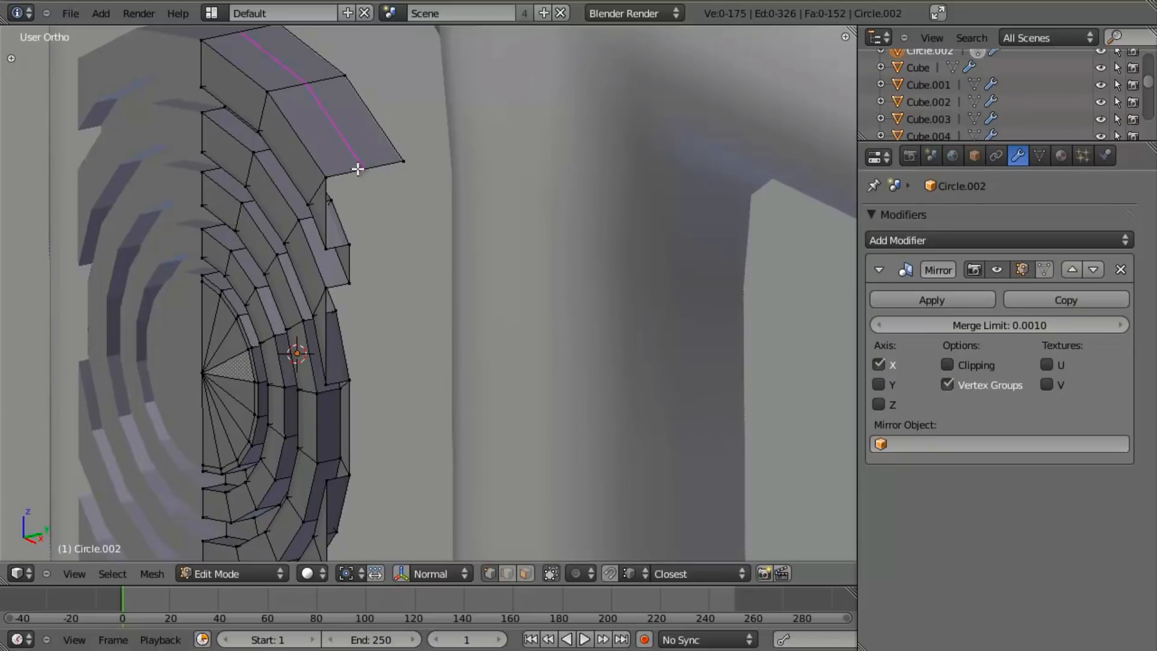
scroll(358, 170, "down", 5)
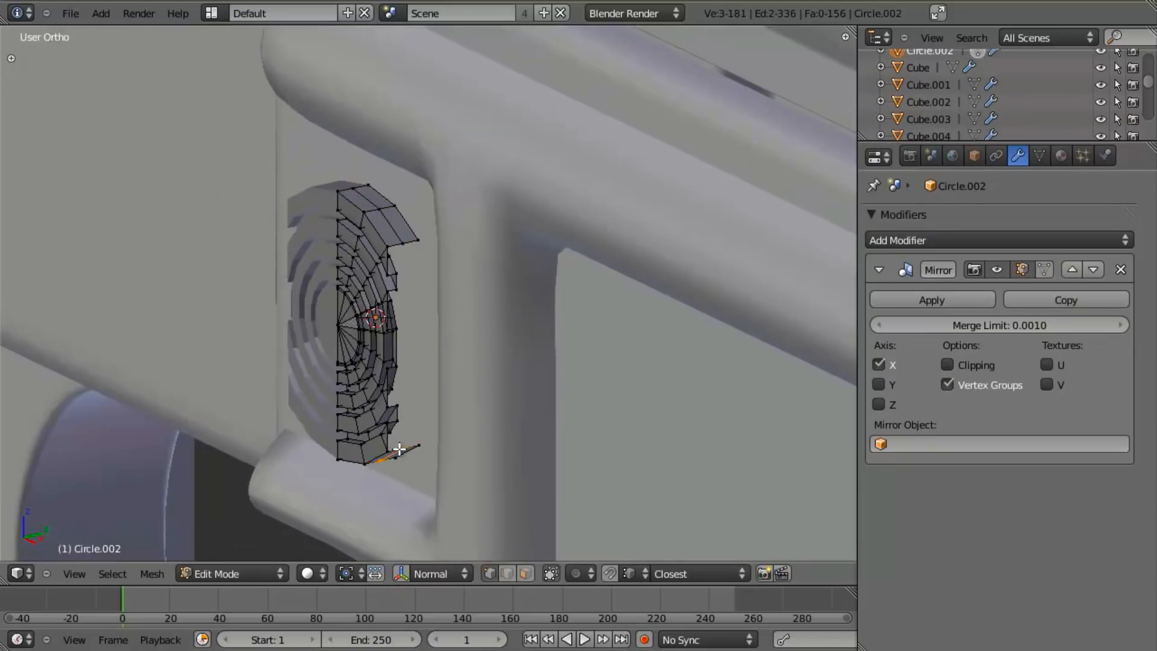
right_click(391, 226, "alt+shift")
scroll(432, 326, "up", 3)
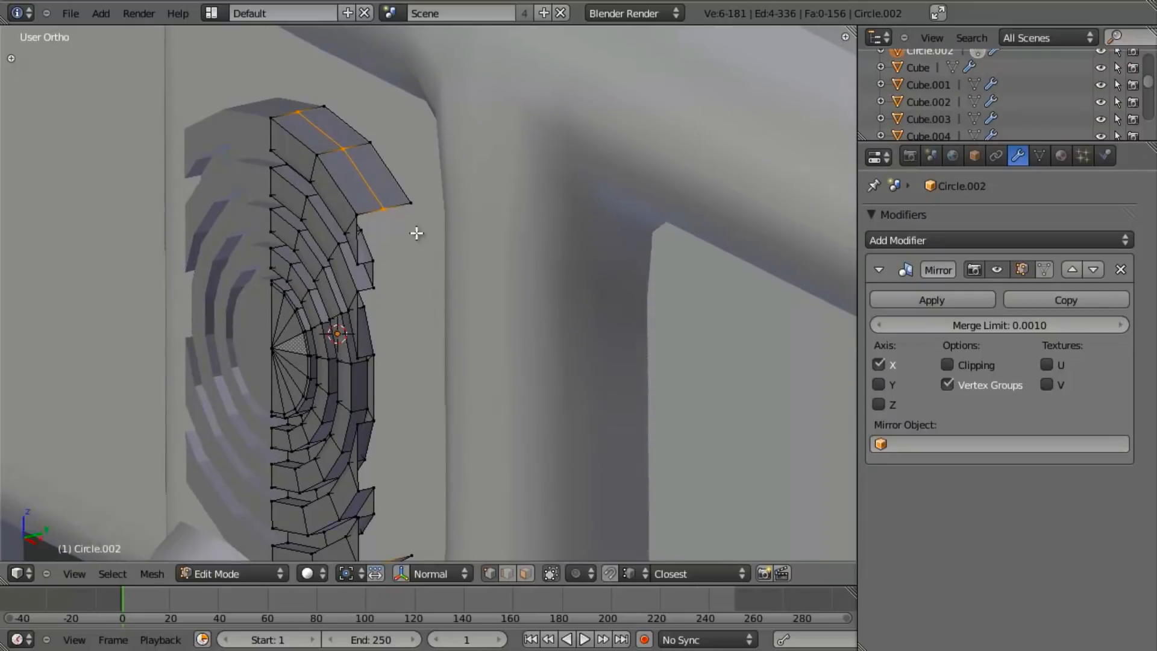
scroll(394, 277, "up", 3)
middle_click_drag(393, 279, 387, 273)
key("g")
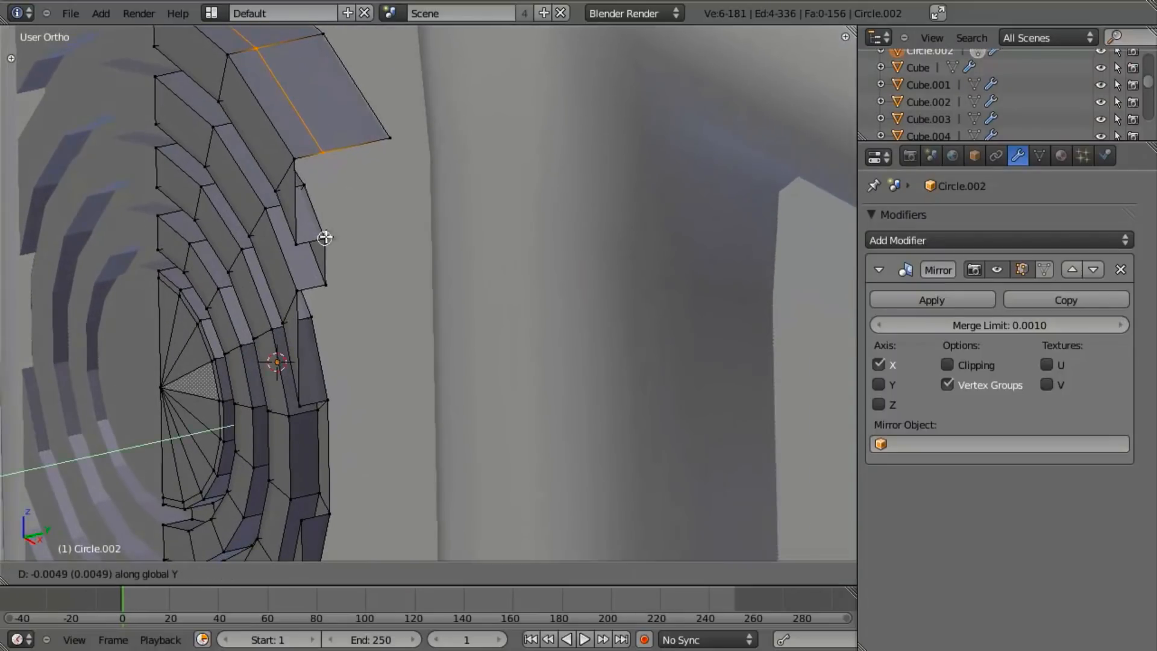
left_click(326, 252)
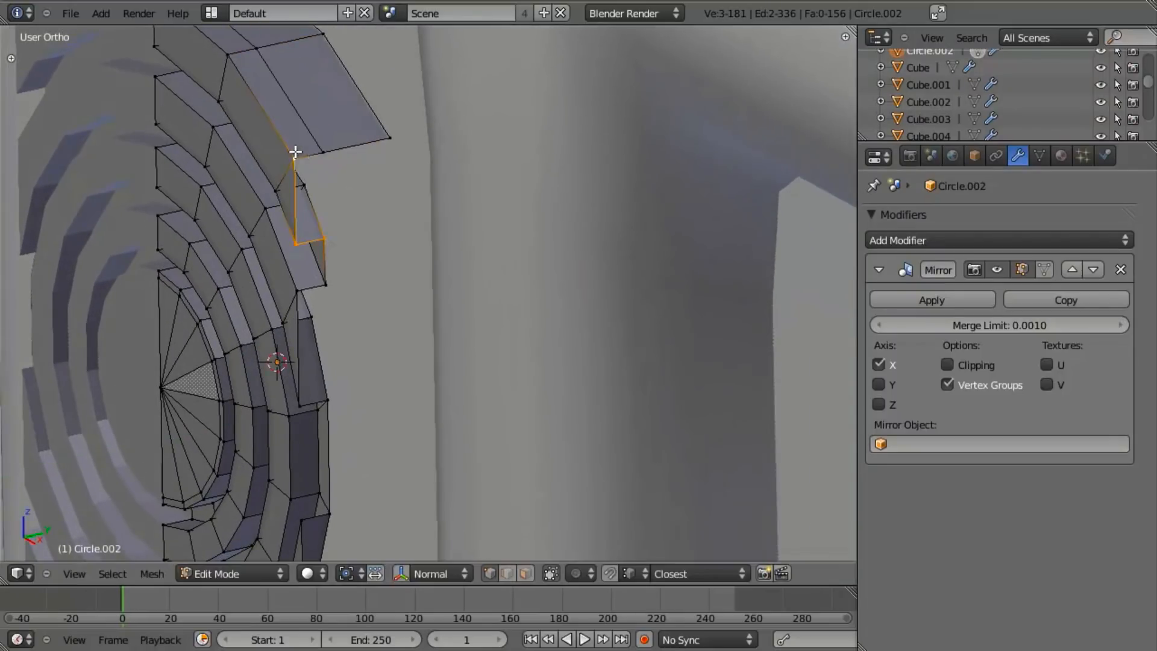
Fill the four open gaps between the ring ends along the flat cut side with faces.
key("a")
middle_click_drag(357, 334, 336, 306)
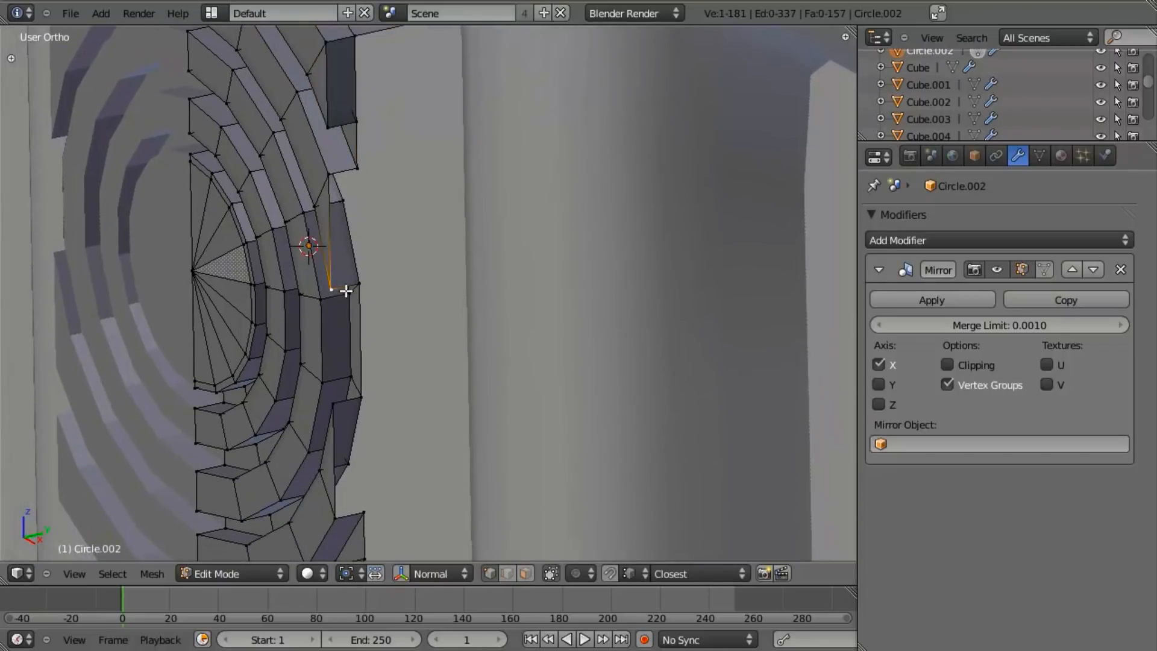
right_click(379, 398)
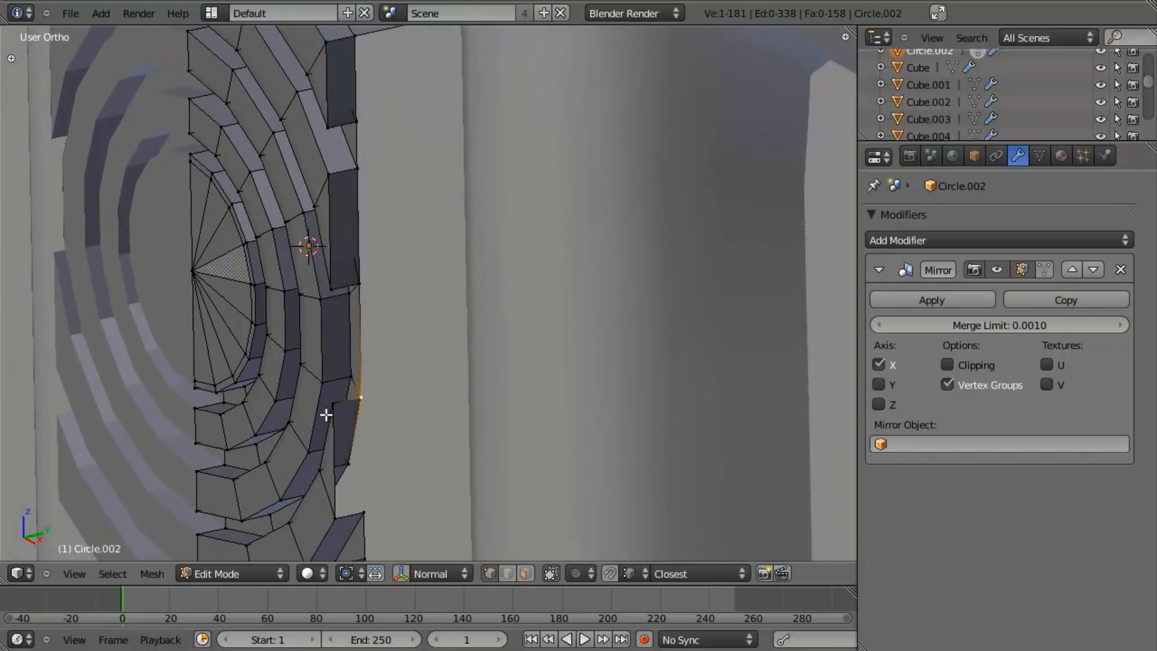
middle_click_drag(393, 493, 403, 273)
right_click(384, 286)
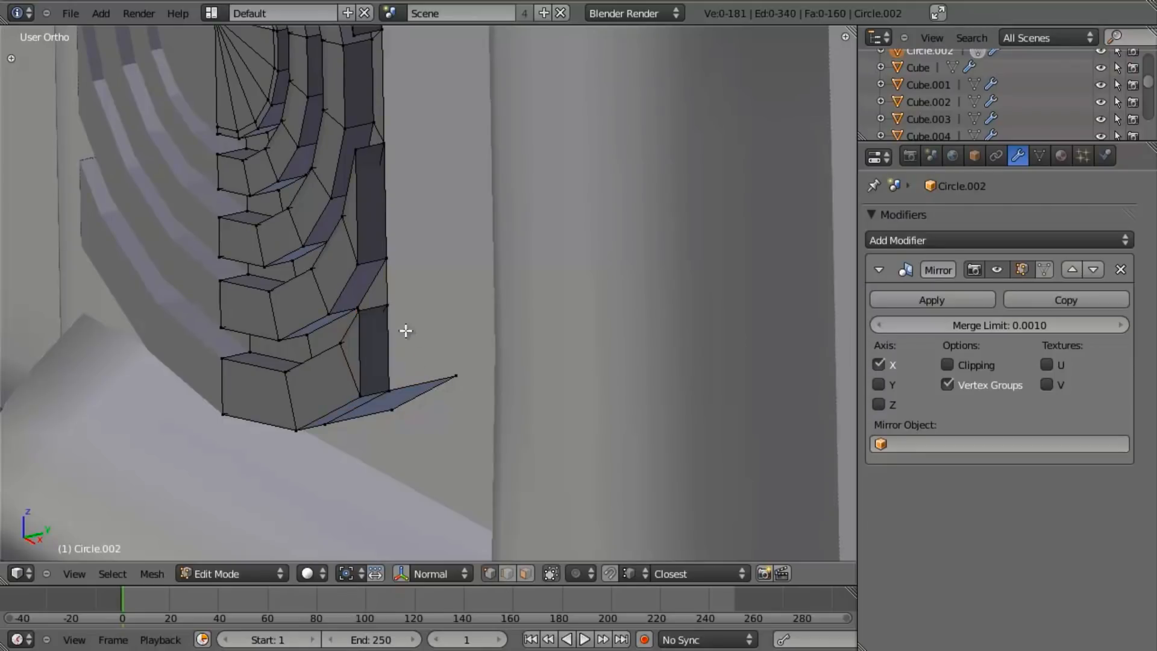
Select the outer vertices along the flat cut side and extrude them along global Y to the rim's back edge.
scroll(390, 281, "down", 3)
key("ctrl+z")
middle_click_drag(493, 221, 505, 397, "shift")
key("b")
left_click_drag(431, 110, 438, 128)
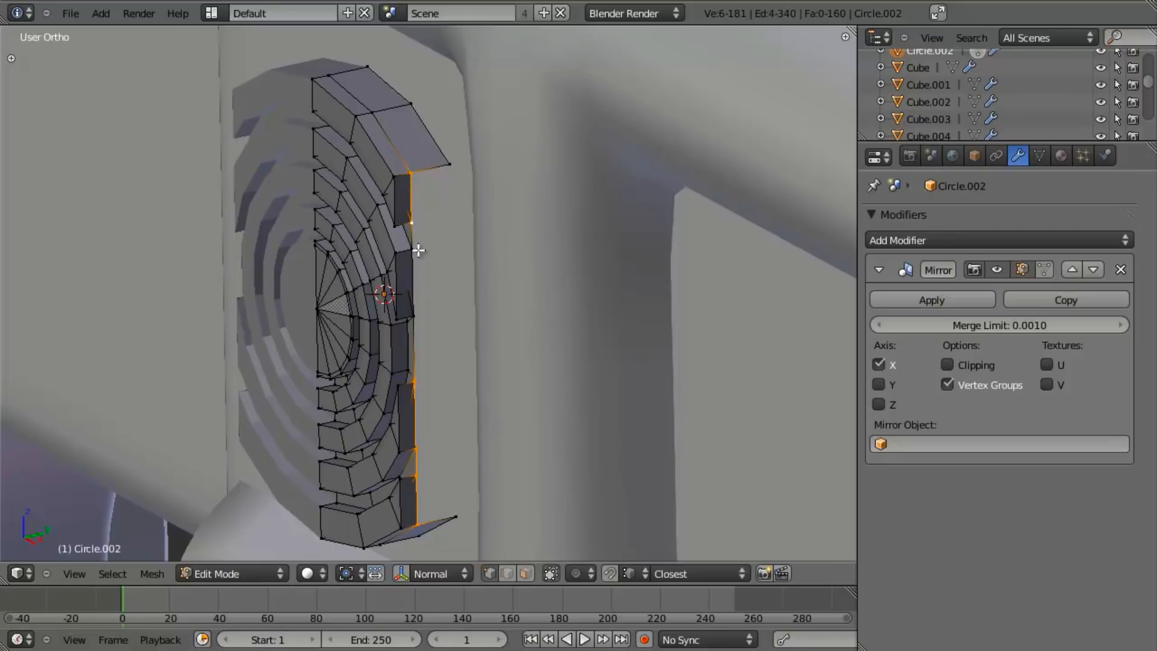
key("e")
right_click(434, 222)
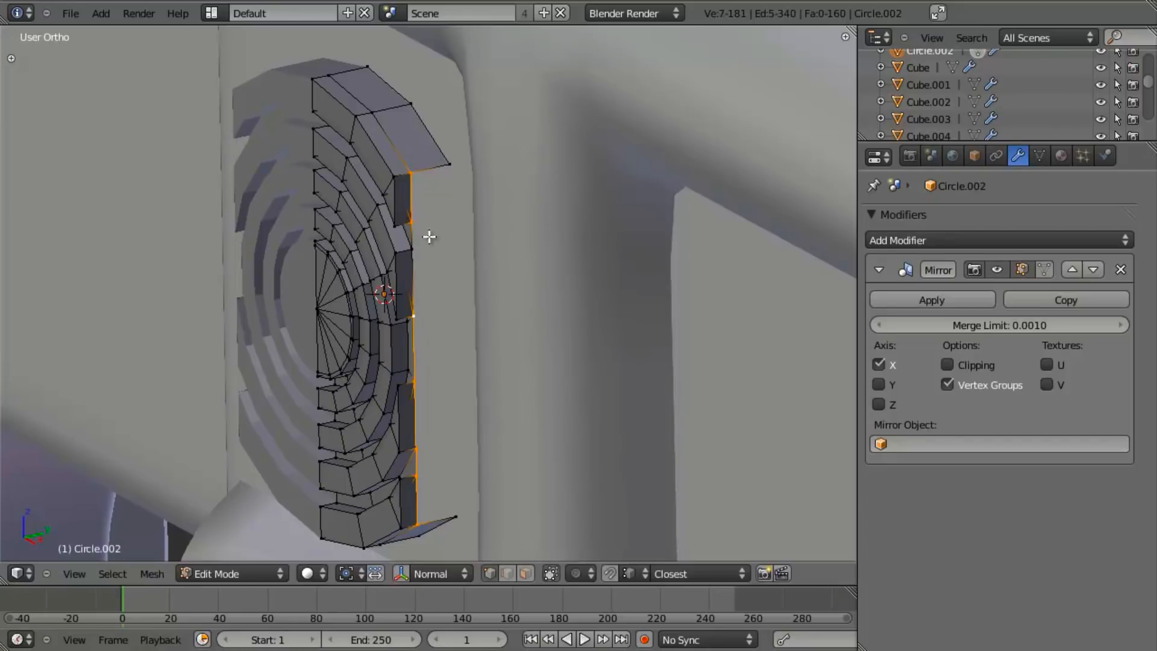
key("e")
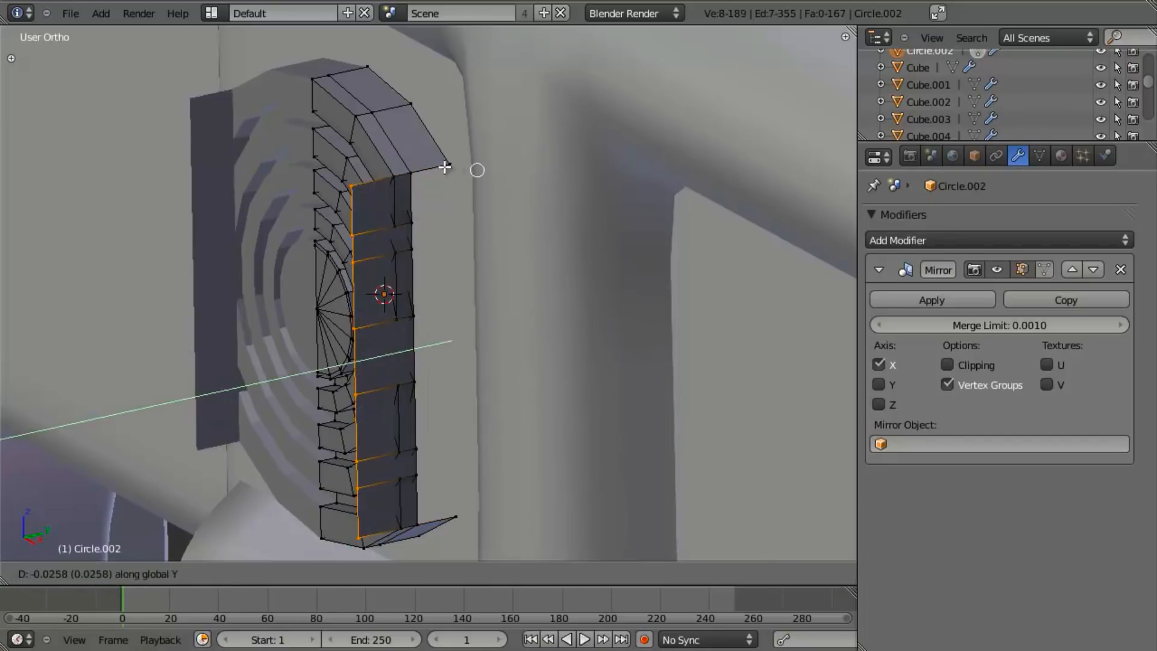
left_click(458, 217)
Remove doubles across the whole half mesh and clear the selection.
key("a")
key("a")
key("w")
left_click(463, 236)
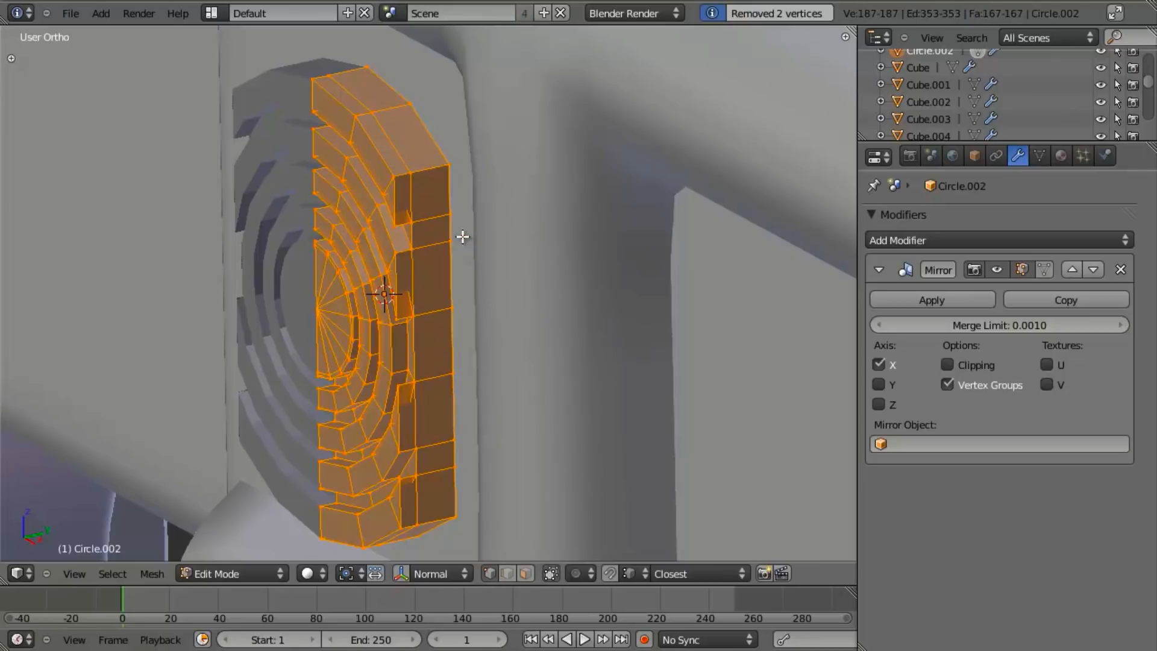
key("a")
Inspect the mirrored button with its closed sides up close and in place on the rifle receiver.
middle_click_drag(427, 354, 500, 263)
key("Tab")
scroll(377, 359, "down", 5)
middle_click_drag(378, 356, 379, 302)
scroll(359, 361, "up", 5)
middle_click_drag(358, 355, 470, 238)
key("Tab")
key("a")
mouse_move(435, 356)
middle_mouse_down("shift")
mouse_move(452, 266)
mouse_move(481, 248)
mouse_move(426, 341)
middle_mouse_up("shift")
key("ctrl+r")
key("Escape")
scroll(491, 263, "down", 4)
key("Tab")
scroll(361, 304, "down", 5)
key("a")
scroll(362, 303, "down", 4)
middle_click_drag(362, 304, 451, 353)
scroll(495, 316, "down", 3)
scroll(450, 353, "up", 6)
In front view wireframe, scale the whole button mesh down to about 0.9 to fit the reference image.
key("KP_1")
key("z")
key("z")
right_click(421, 255)
key("z")
scroll(564, 289, "up", 4)
key("s")
right_click(535, 192)
key("Tab")
key("a")
key("s")
right_click(526, 189)
key("s")
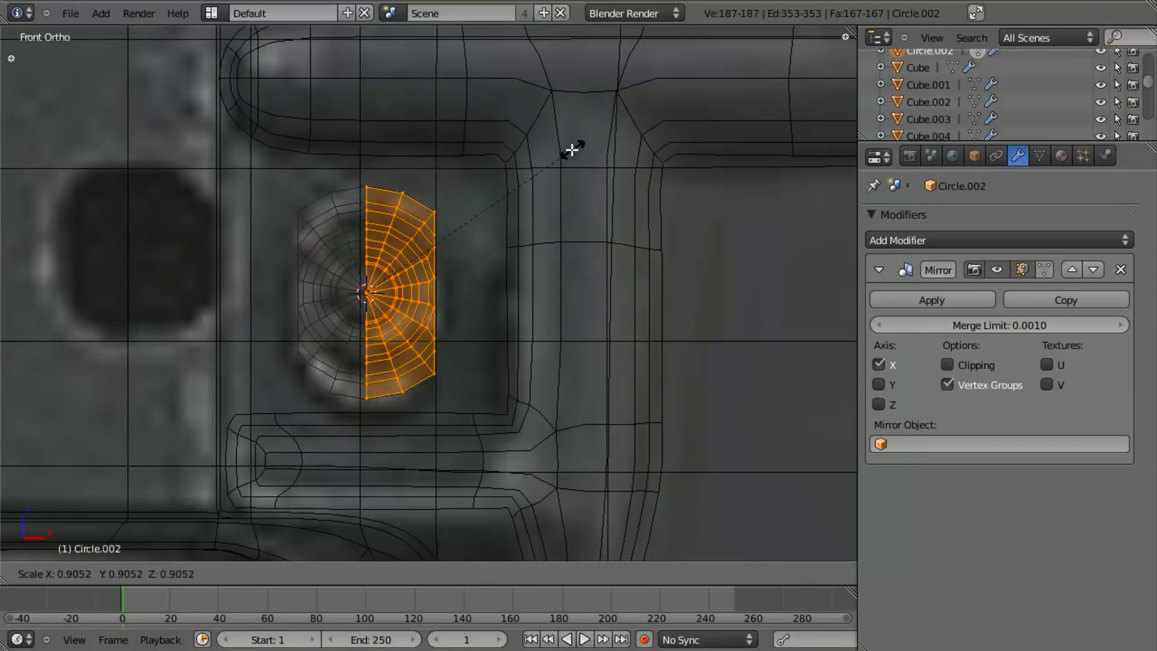
left_click(581, 147)
Return to solid shading, apply smooth shading to the whole button mesh and go back to Object Mode.
key("z")
mouse_move(581, 147)
middle_mouse_down()
mouse_move(581, 387)
mouse_move(602, 351)
mouse_move(516, 344)
mouse_move(563, 306)
mouse_move(524, 331)
middle_mouse_up()
key("a")
key("a")
key("w")
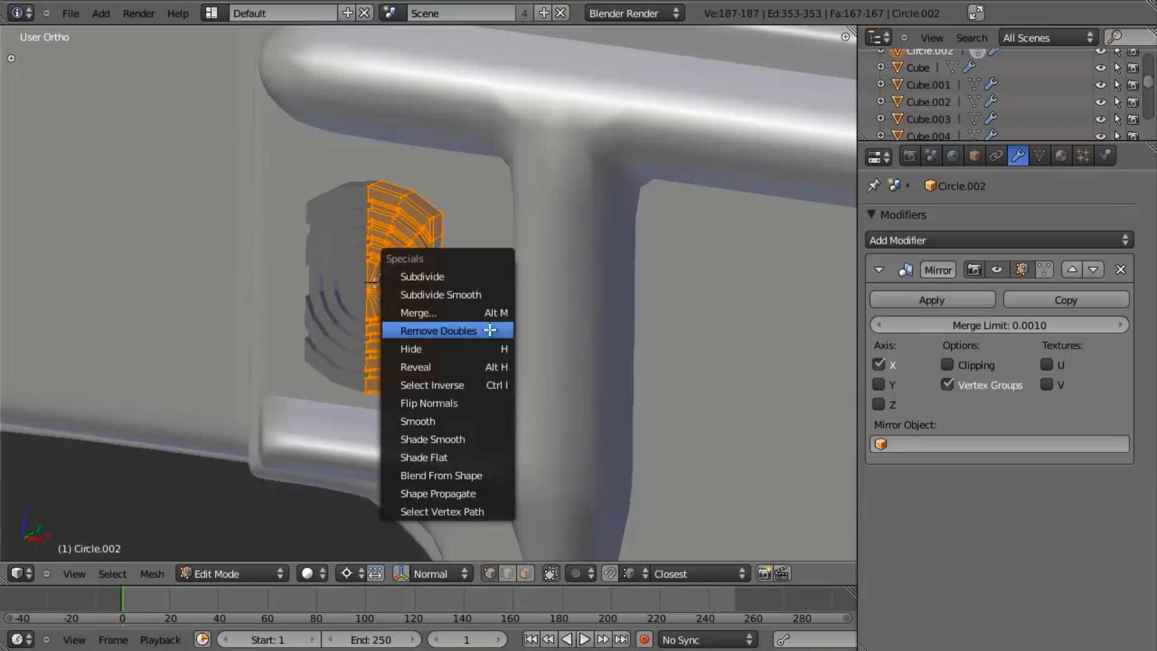
left_click(482, 439)
key("KP_Decimal")
scroll(493, 349, "down", 4)
key("Tab")
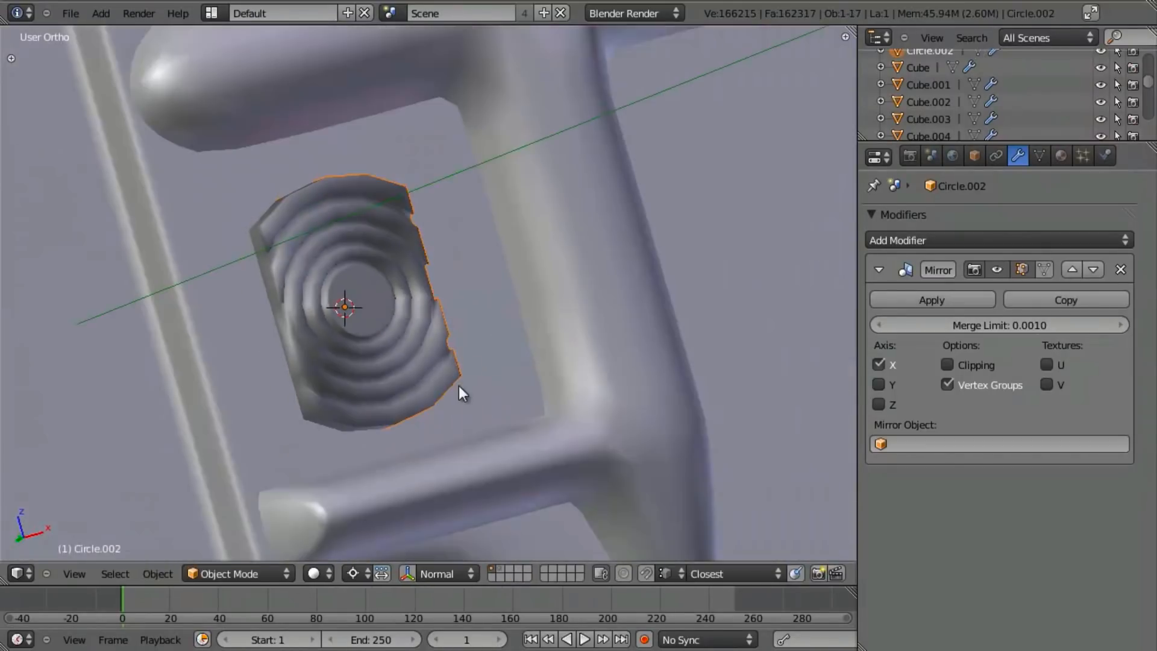
Inspect the smooth-shaded button on the rifle receiver, then close up in Edit Mode.
key("a")
scroll(456, 374, "down", 10)
middle_click_drag(457, 386, 508, 364)
scroll(426, 355, "down", 3)
scroll(508, 365, "up", 10)
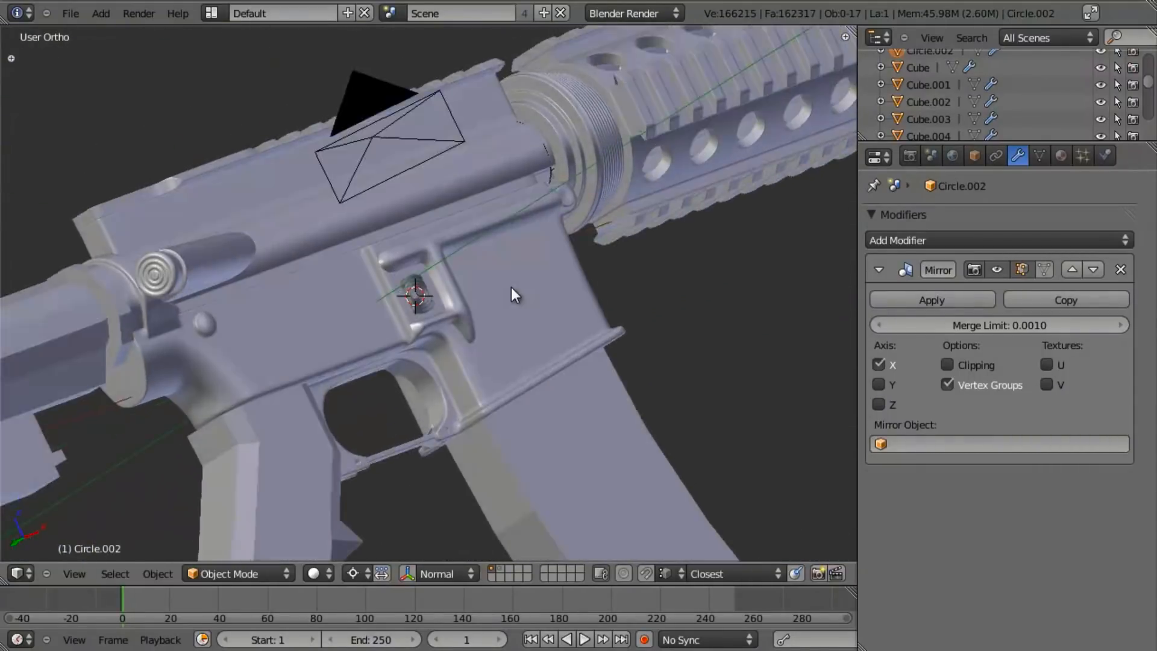
scroll(406, 313, "up", 3)
key("Tab")
scroll(426, 349, "up", 8)
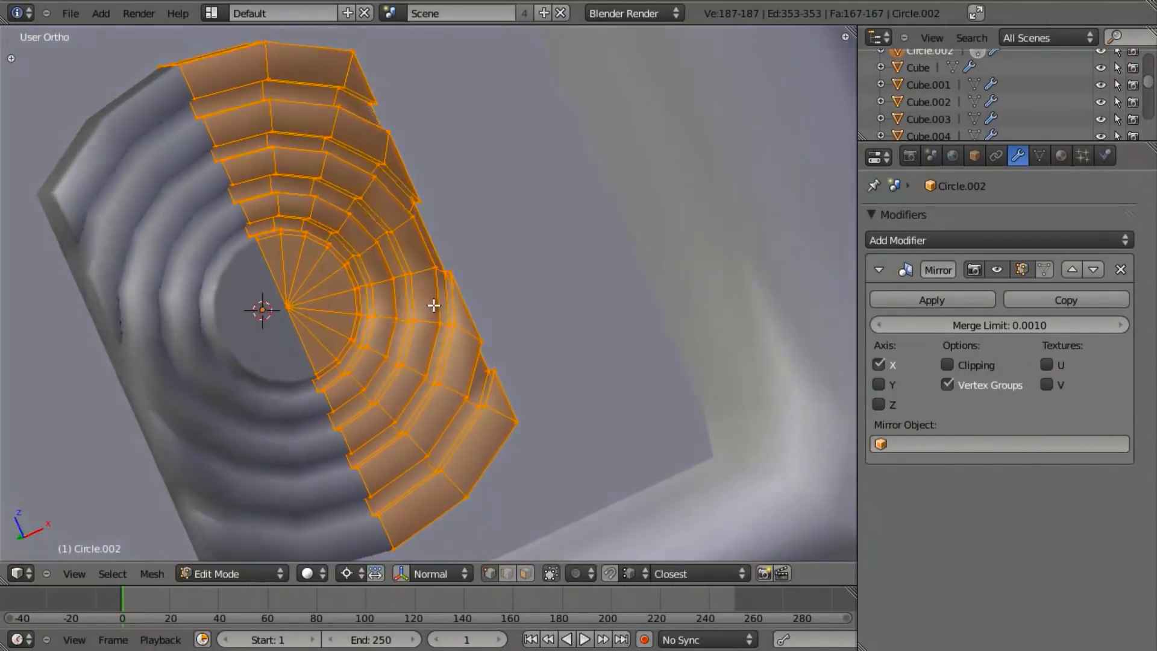
scroll(422, 340, "up", 3)
Add a loop cut across the flat side below its middle, placed near the lower end of that segment.
key("KP_1")
key("a")
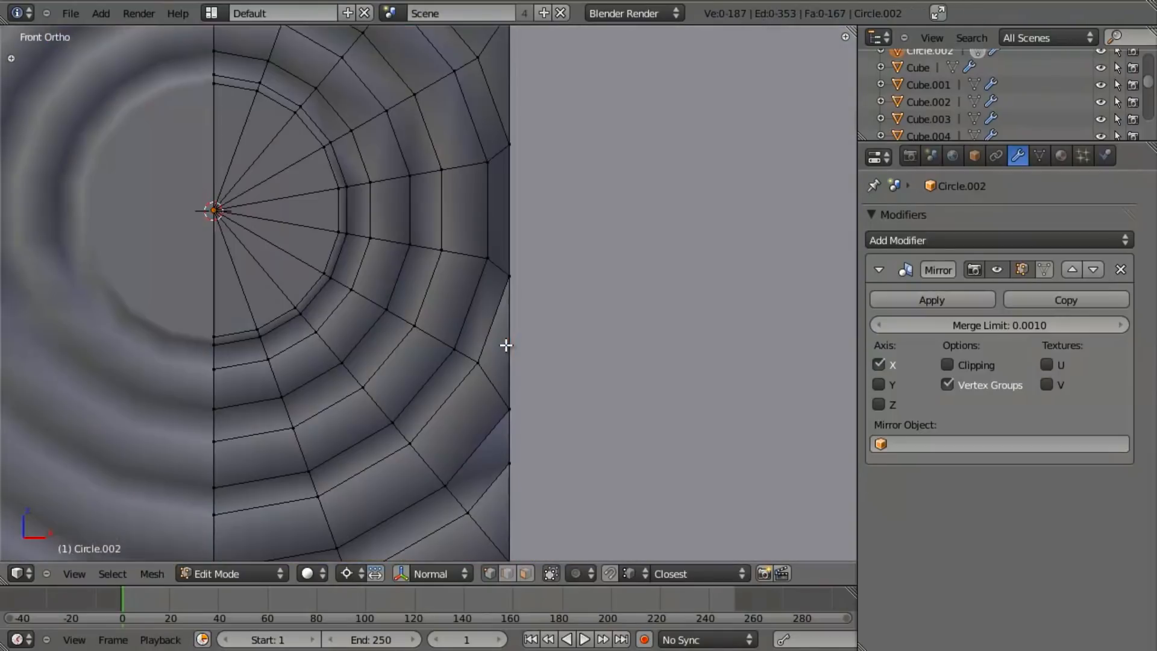
middle_click_drag(506, 358, 484, 356)
key("ctrl+r")
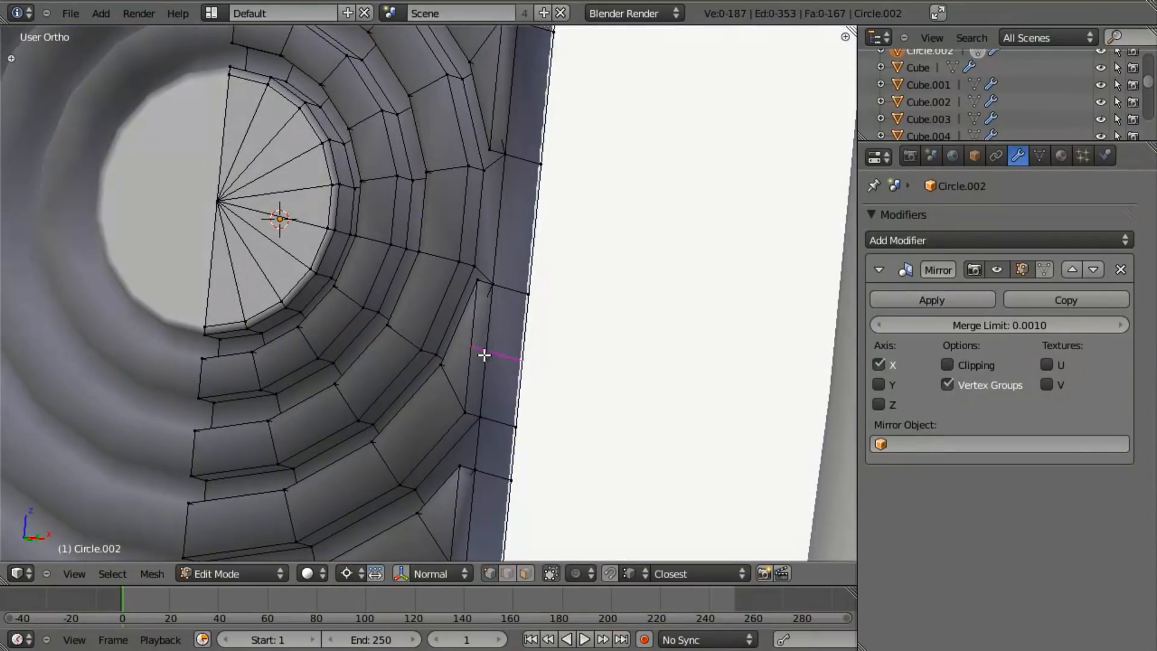
left_click(496, 406)
Add a loop cut across the flat side's lowest segment, placed close to the bottom corner.
scroll(511, 350, "down", 3)
scroll(514, 323, "down", 1)
mouse_move(515, 323)
middle_mouse_down()
mouse_move(527, 210)
mouse_move(514, 313)
middle_mouse_up()
middle_click_drag(468, 425, 490, 315, "shift")
scroll(513, 301, "up", 6)
key("a")
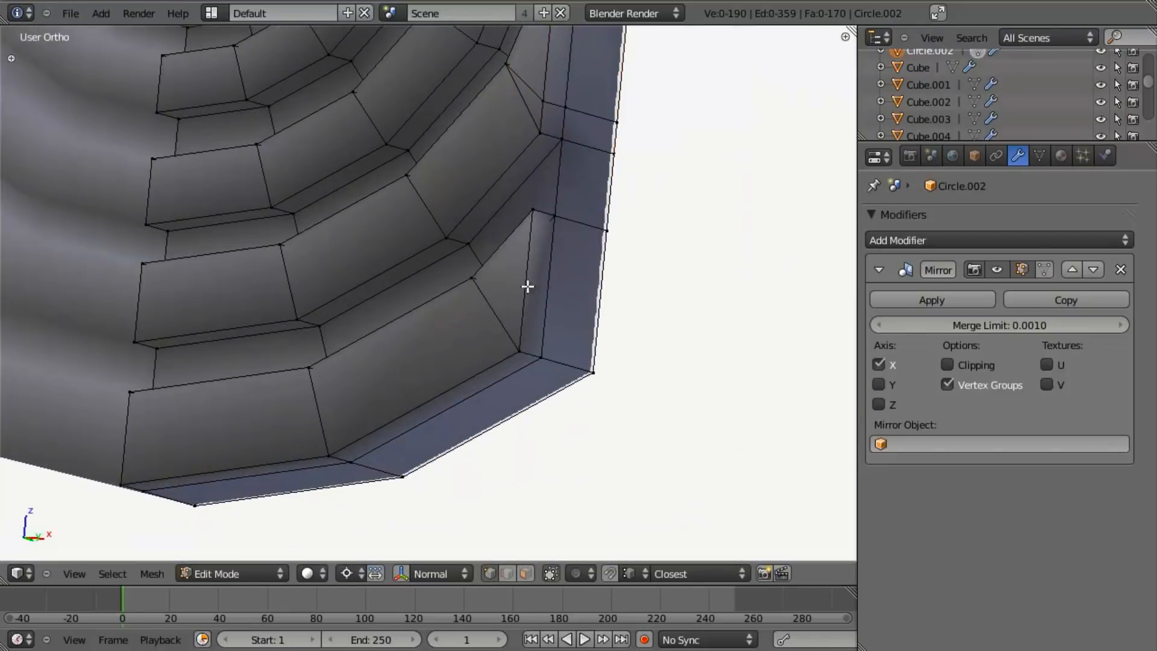
key("ctrl+r")
left_click(529, 293)
left_click(559, 343)
Add a loop cut close to the flat side's top corner and another near the upper end of the long segment below it.
scroll(579, 297, "down", 3)
middle_click_drag(601, 53, 570, 506, "shift")
key("ctrl+r")
left_click(518, 247)
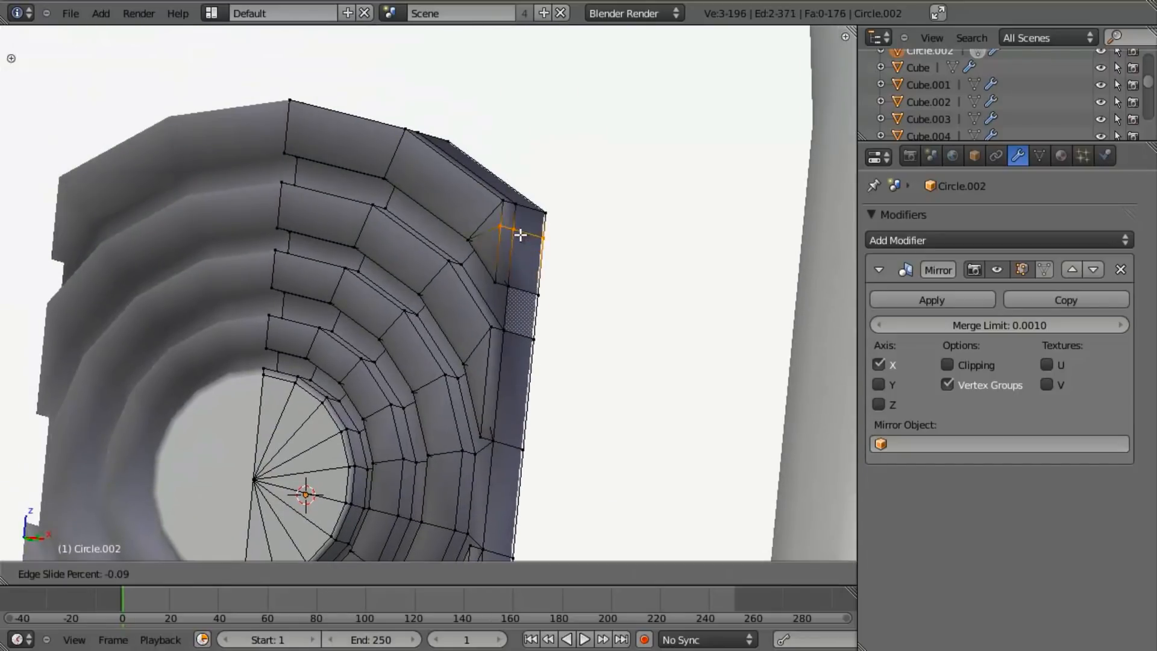
left_click(529, 225)
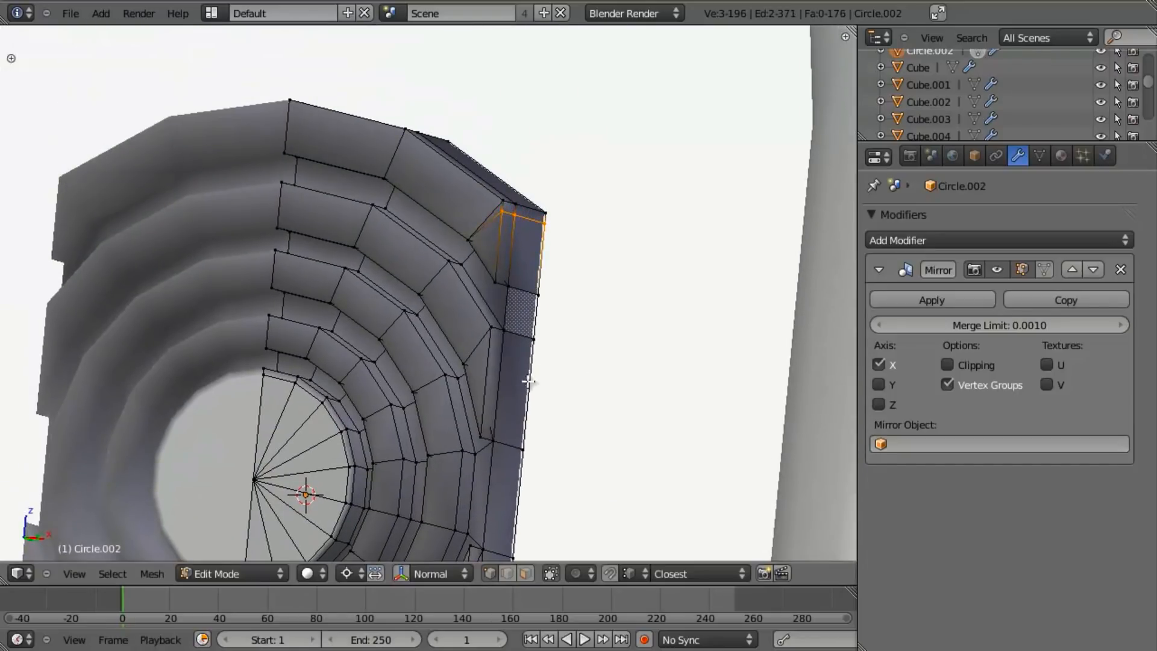
key("g")
key("g")
left_click(520, 318)
Switch to face selection and merge each small sliver face with its adjoining triangle along the flat side.
key("ctrl+Tab")
left_click(488, 359)
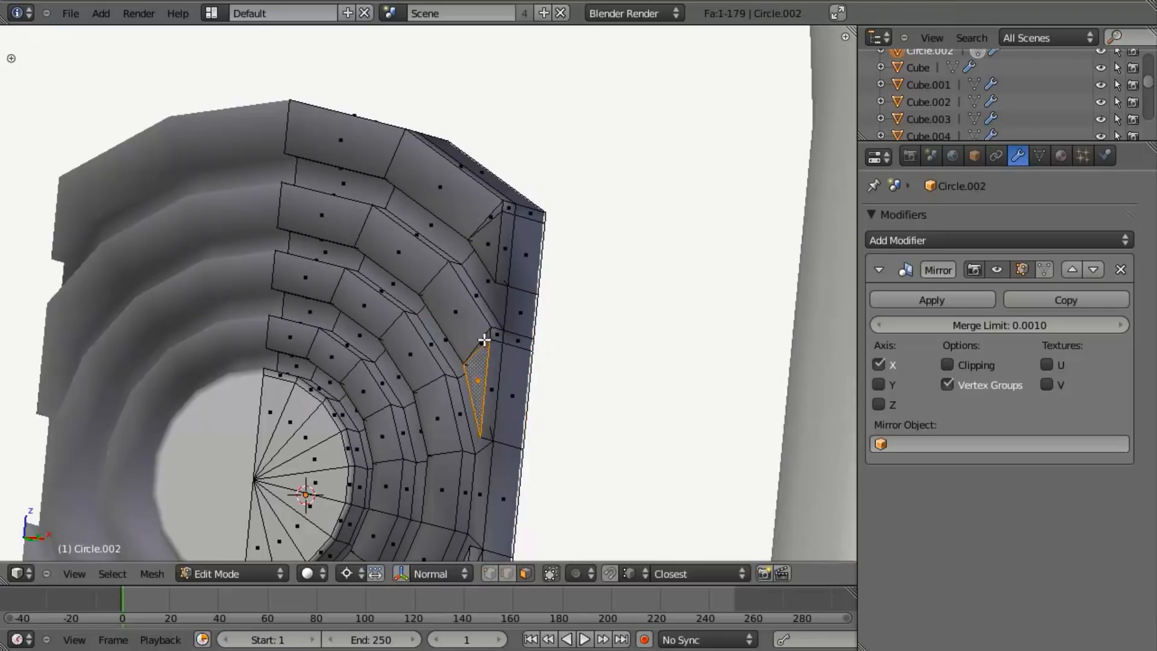
key("f")
right_click(492, 251)
middle_click_drag(500, 419, 516, 70, "shift")
right_click(469, 284)
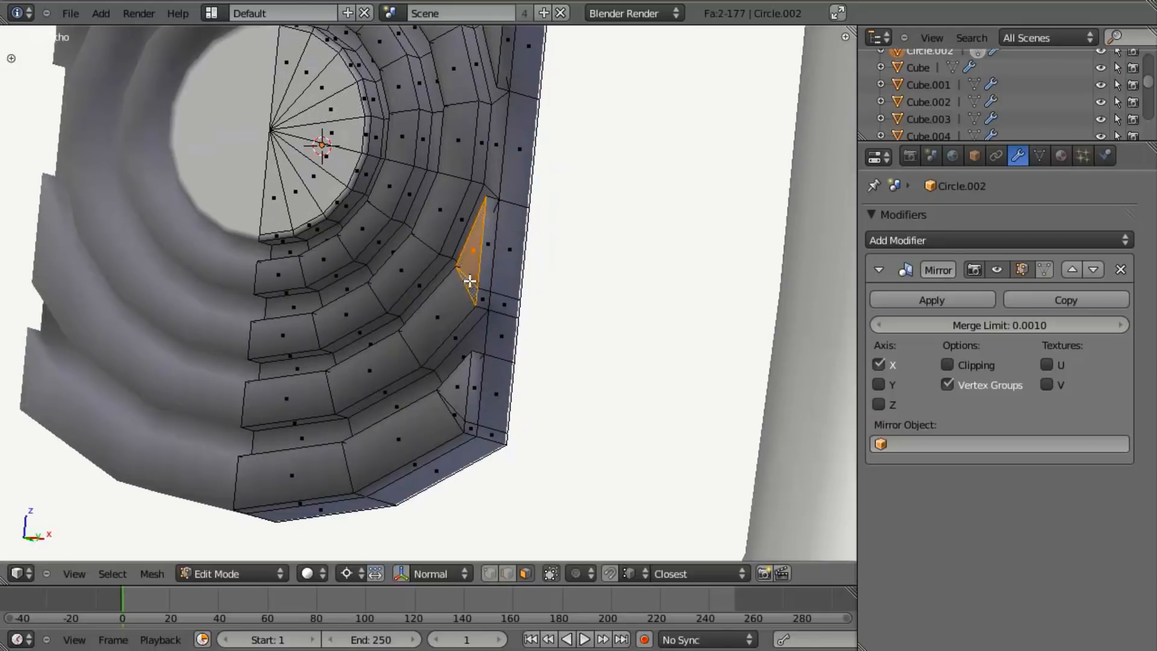
Return to Object Mode and add a Subdivision Surface modifier to the button.
key("Tab")
scroll(464, 413, "down", 3)
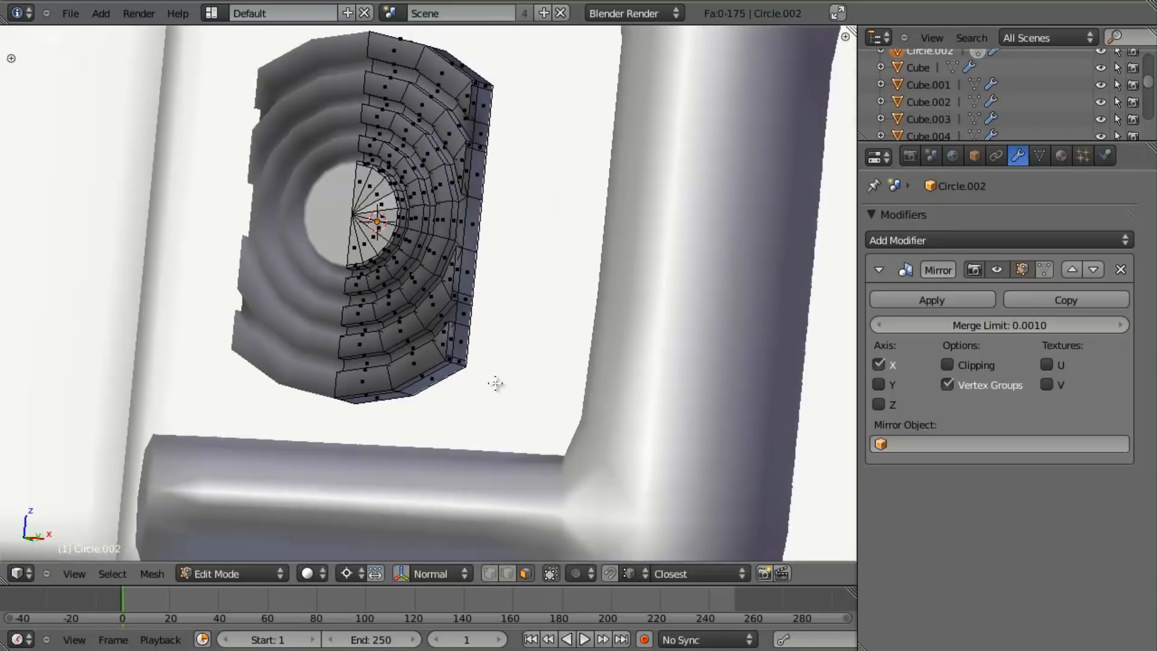
scroll(502, 337, "down", 4)
scroll(501, 338, "up", 4)
middle_click_drag(502, 337, 463, 322)
left_click(906, 240)
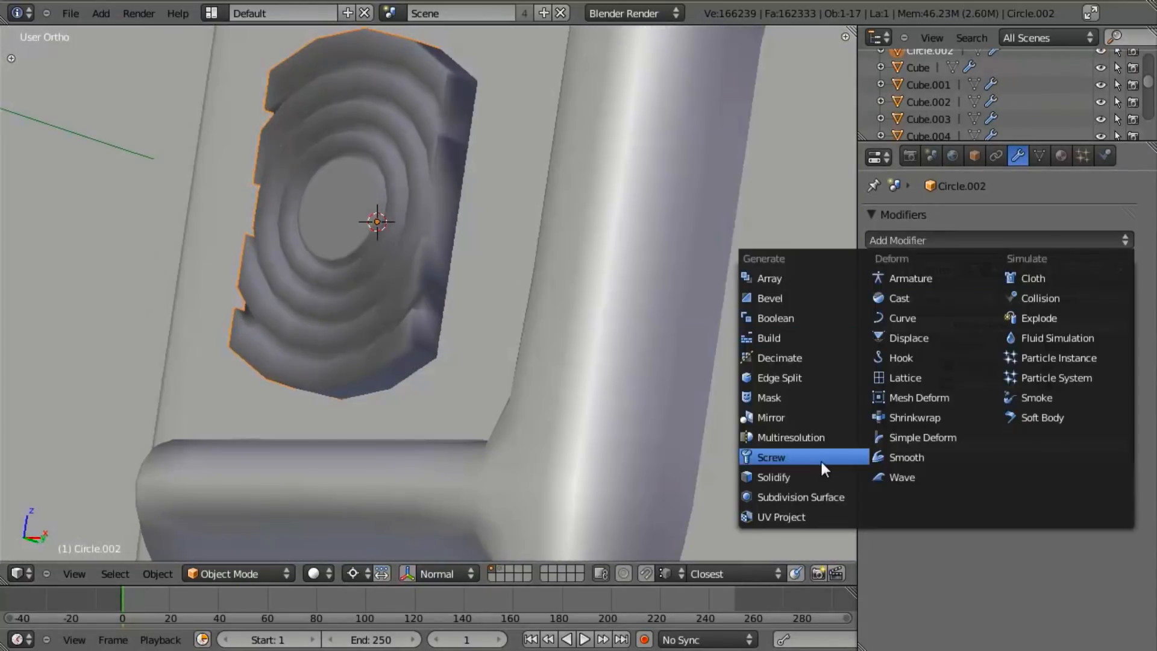
left_click(807, 491)
Inspect the subdivided button up close and in place on the rifle receiver.
scroll(495, 337, "up", 3)
middle_click_drag(495, 338, 357, 294)
scroll(498, 325, "down", 5)
scroll(362, 289, "up", 3)
key("Tab")
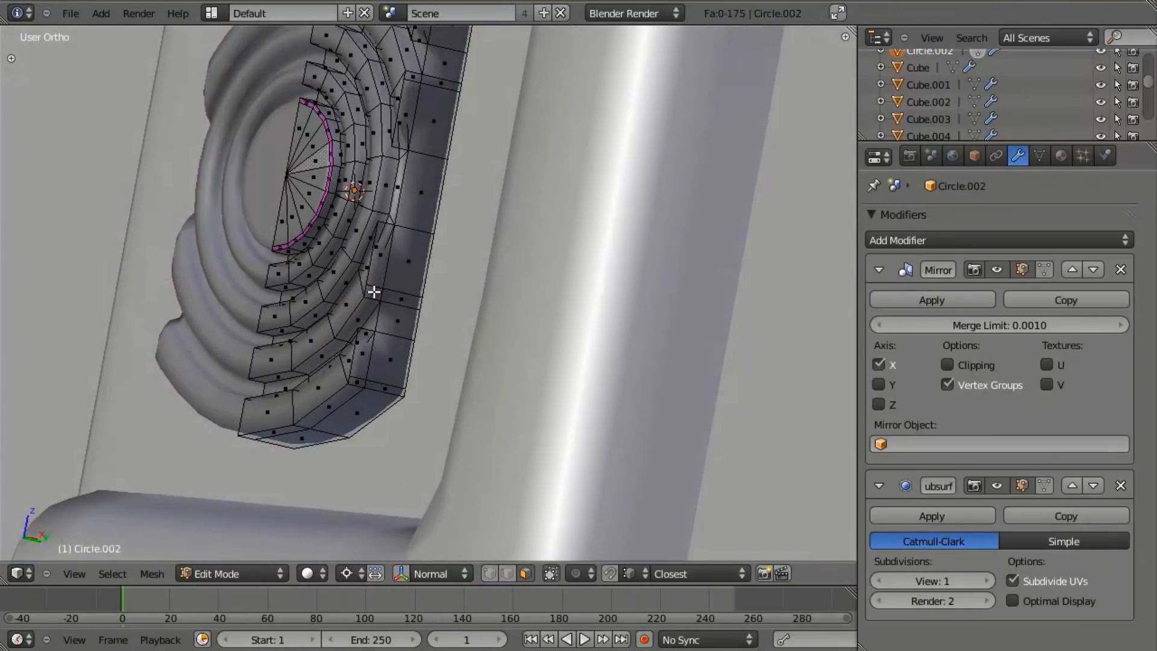
key("Escape")
scroll(432, 336, "down", 6)
key("Tab")
middle_click_drag(436, 340, 480, 426)
scroll(553, 379, "up", 4)
key("a")
scroll(460, 332, "down", 6)
scroll(530, 265, "up", 4)
scroll(473, 278, "down", 6)
scroll(576, 375, "up", 3)
key("a")
key("a")
scroll(590, 335, "up", 7)
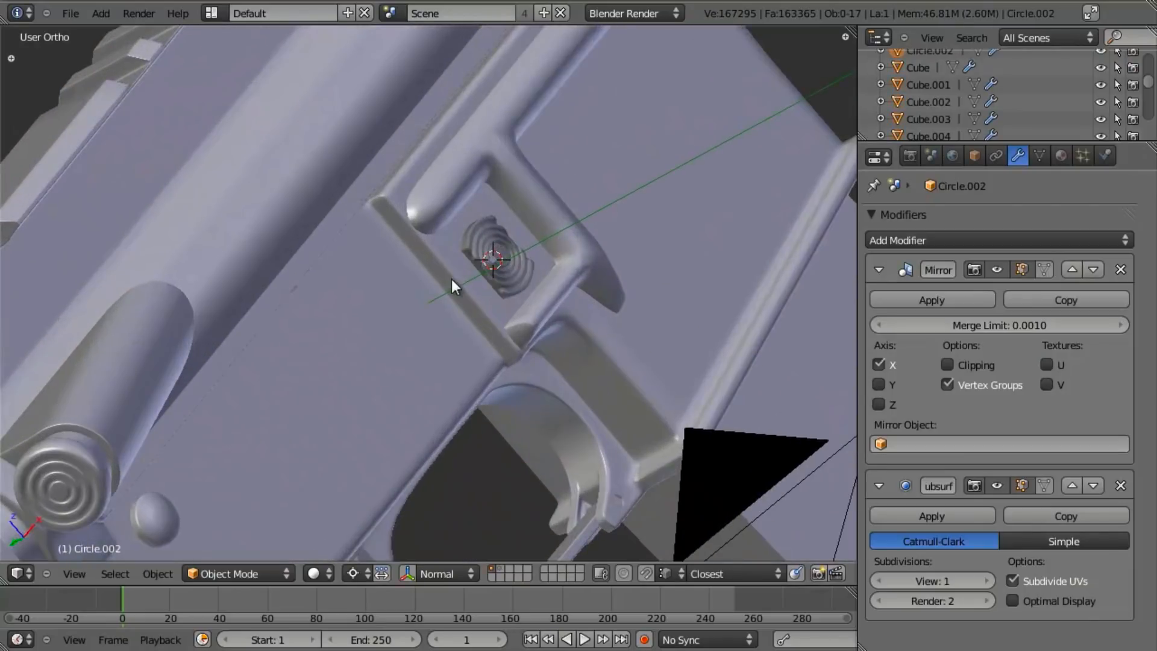
middle_click_drag(451, 280, 498, 344)
scroll(573, 148, "up", 3)
Select the whole button mesh in Edit Mode and move it along the Y axis relative to the receiver surface.
key("Tab")
scroll(567, 301, "up", 3)
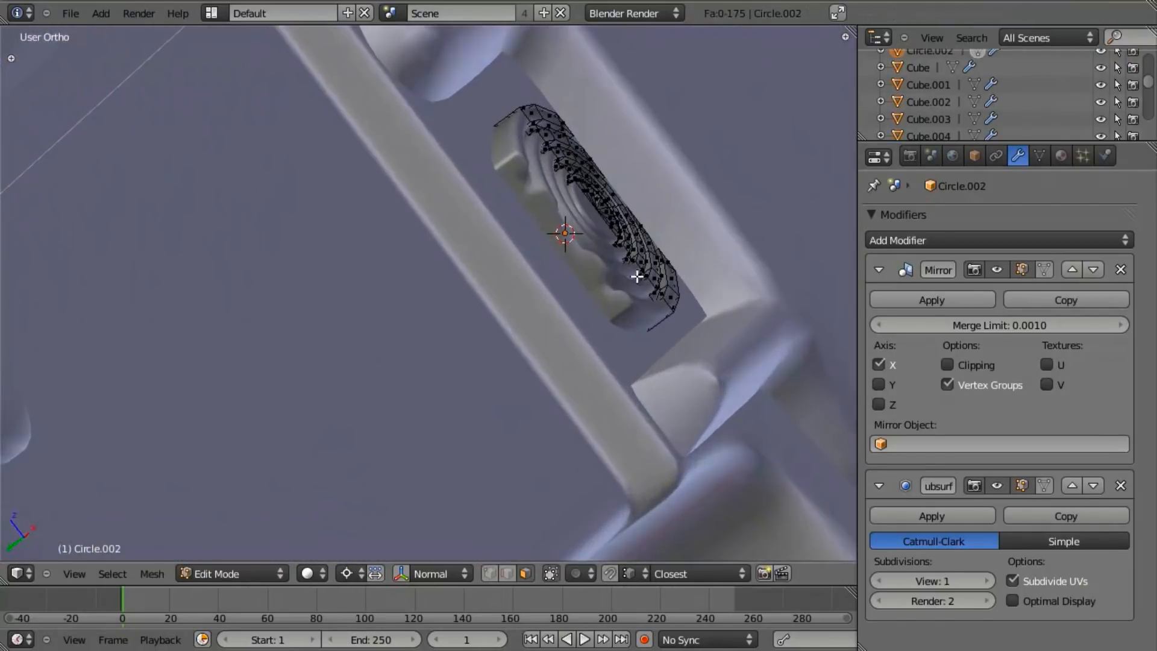
key("a")
middle_click_drag(689, 261, 482, 284)
key("g")
key("y")
left_click(645, 258)
Switch to vertex selection and select the edge loop of an outer ring that meets the button's flat side.
key("ctrl+Tab")
left_click(645, 150)
key("a")
right_click(652, 231, "alt")
mouse_move(669, 241)
middle_mouse_down()
mouse_move(596, 300)
mouse_move(646, 349)
middle_mouse_up()
key("z")
key("KP_1")
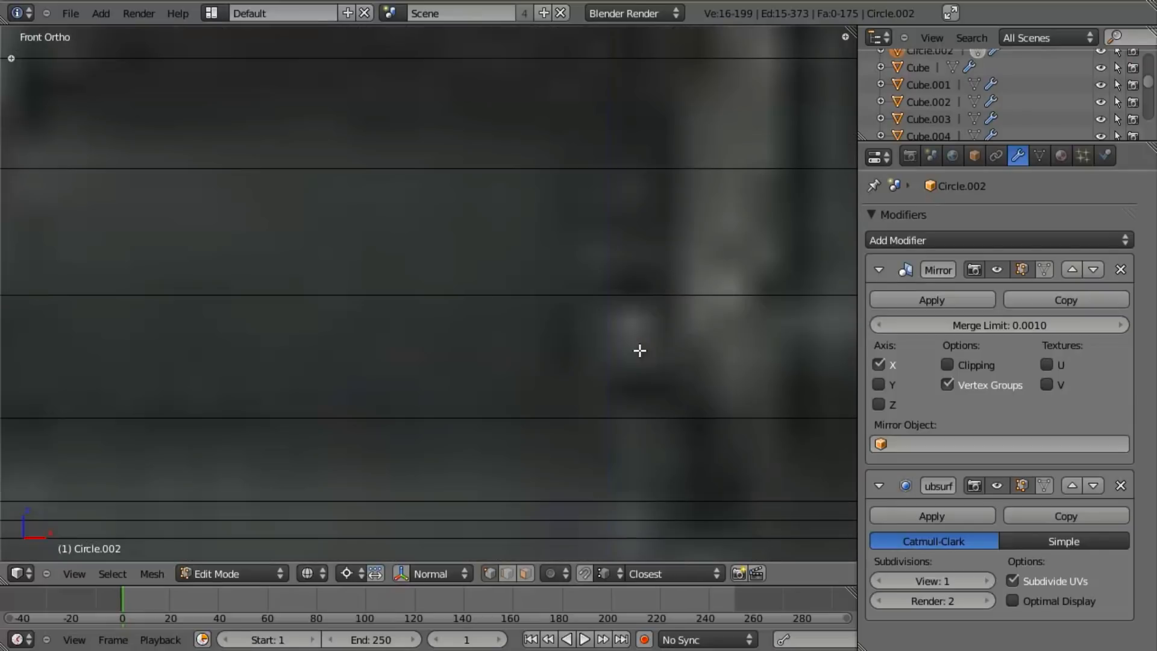
scroll(496, 277, "up", 9)
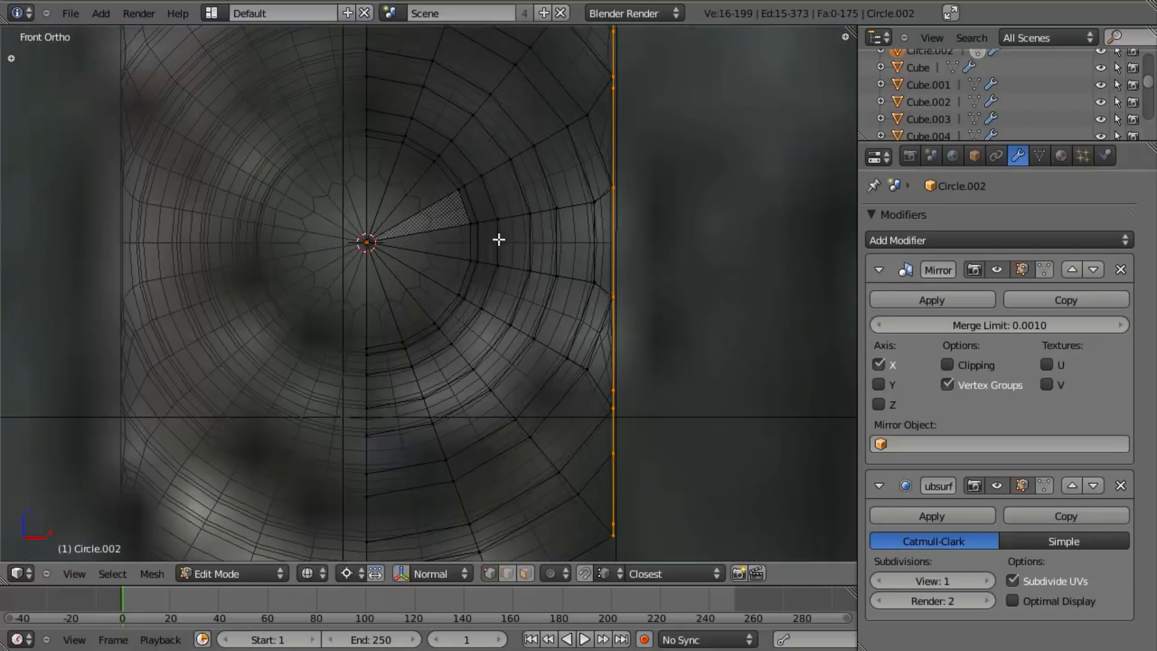
right_click(551, 105, "alt")
key("z")
Duplicate the selected ring loop and move it along Y with vertex snapping onto the button's back edge.
mouse_move(694, 296)
middle_mouse_down()
mouse_move(667, 341)
mouse_move(587, 324)
middle_mouse_up()
key("shift+d")
key("y")
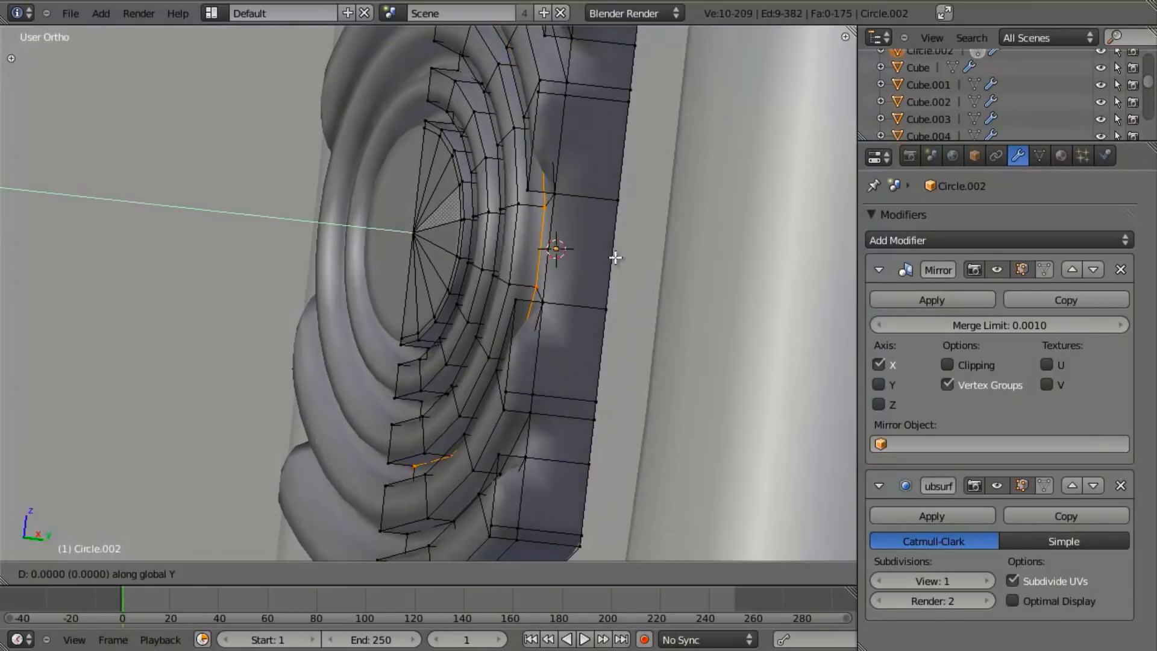
right_click(619, 199)
key("shift+ctrl+Tab")
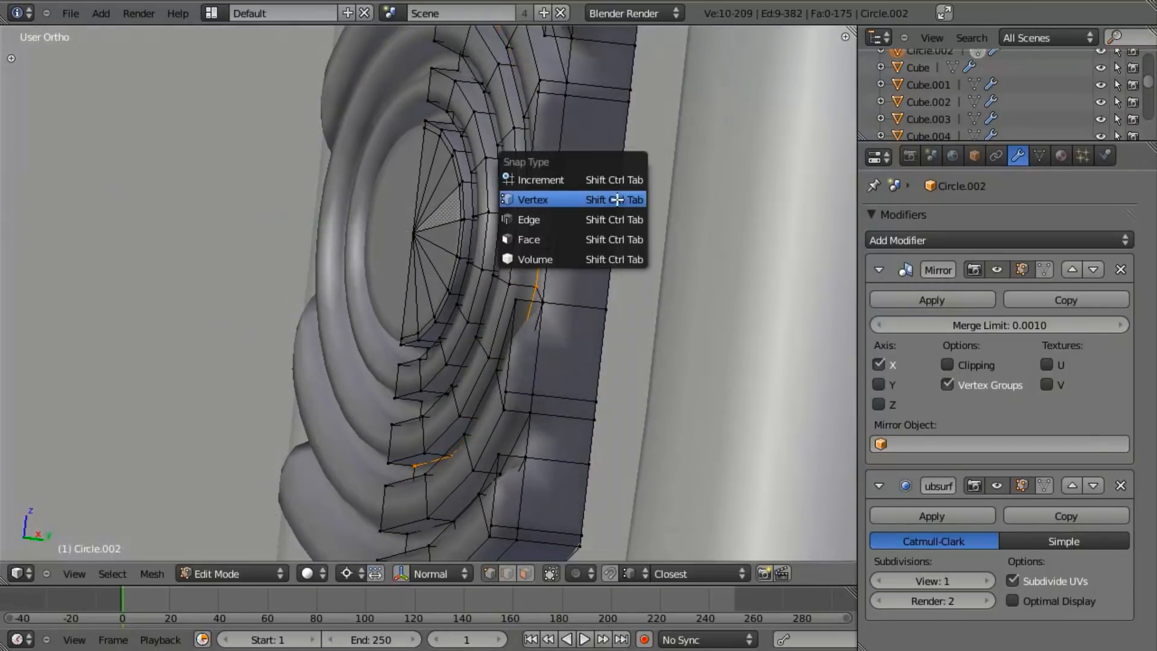
left_click(611, 200)
key("g")
key("y")
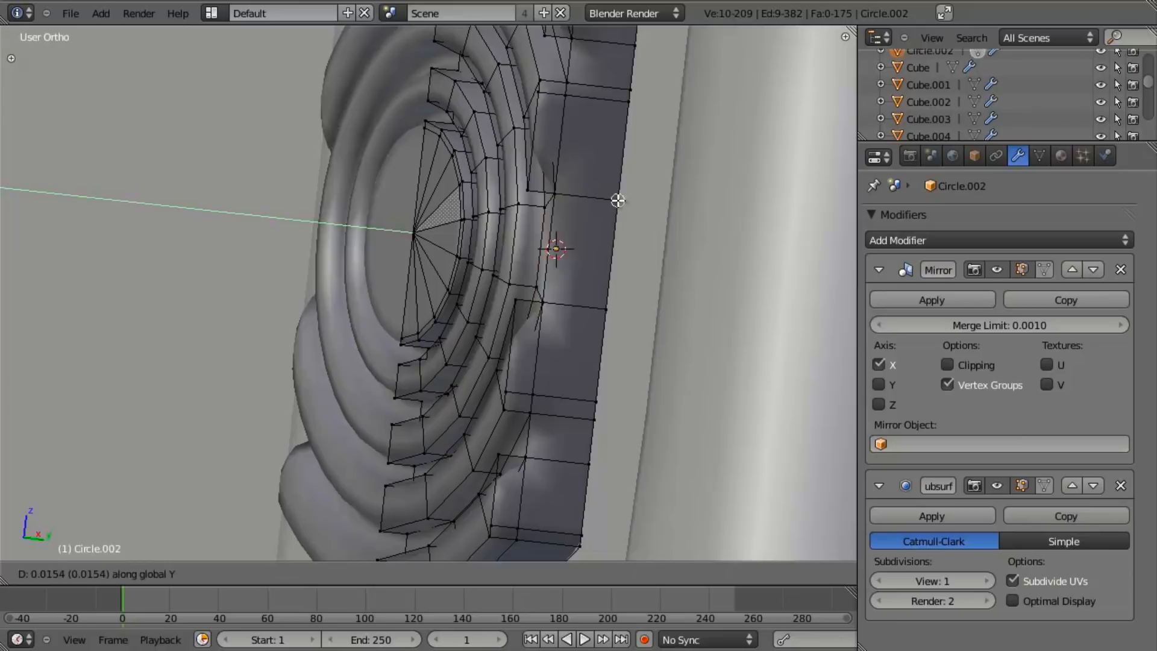
left_click(619, 200, "ctrl")
Return to Object Mode, enable Optimal Display on the button's Subdivision Surface modifier, and hide all other objects.
key("z")
mouse_move(621, 265)
middle_mouse_down()
mouse_move(681, 308)
mouse_move(623, 281)
middle_mouse_up()
scroll(663, 292, "down", 3)
key("Tab")
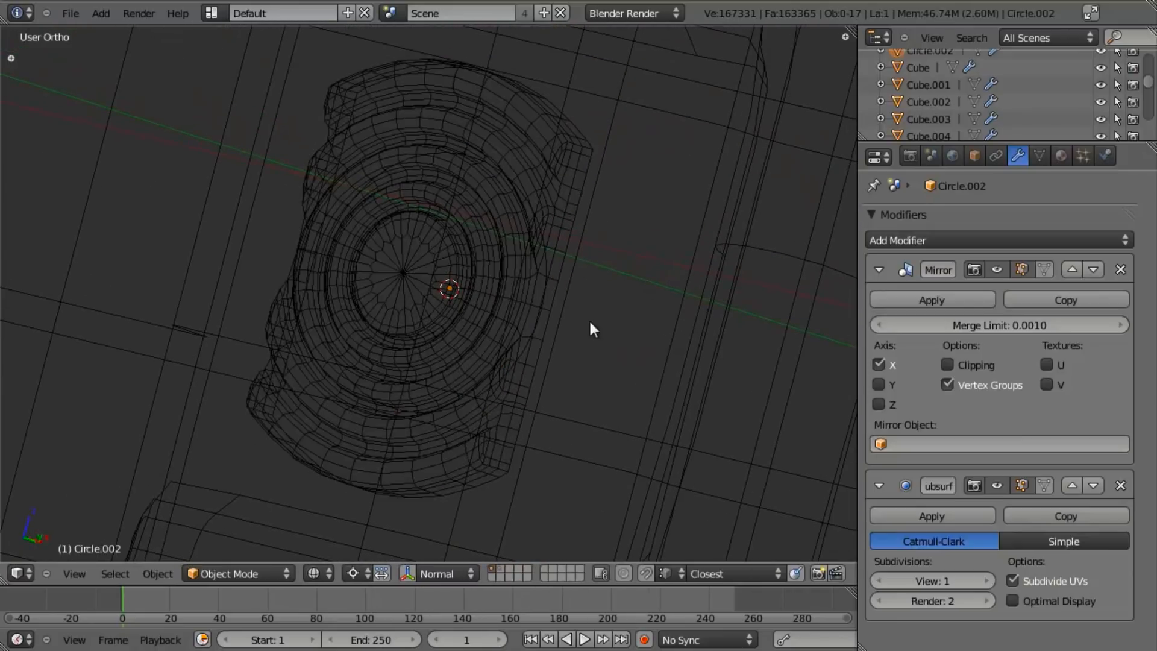
right_click(479, 254)
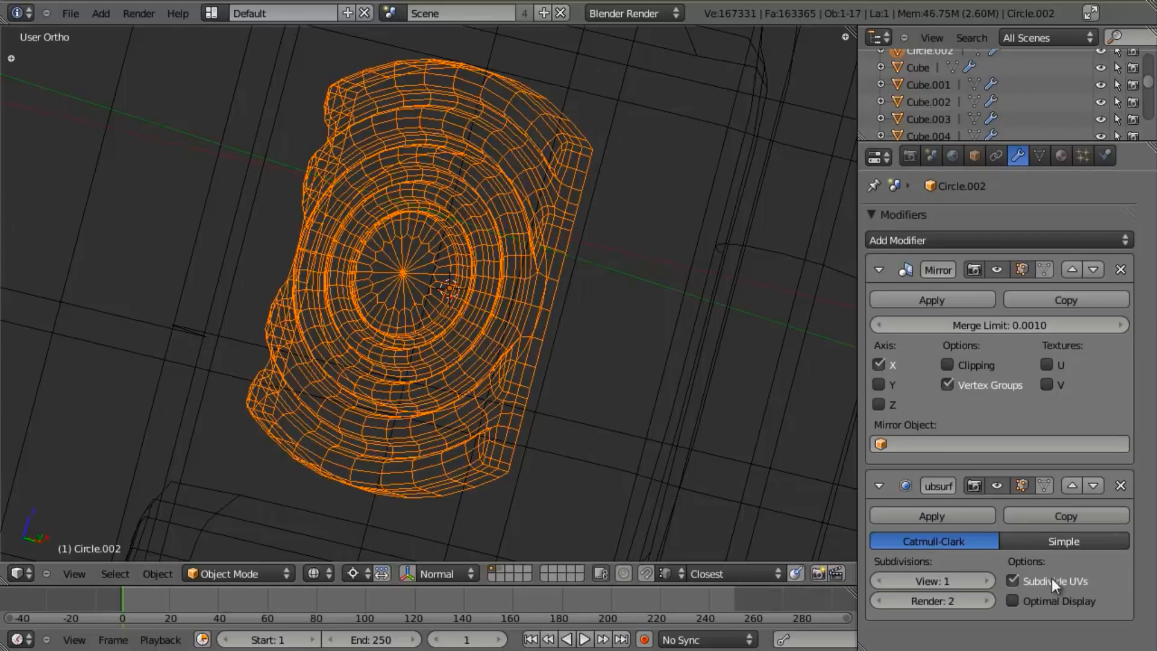
left_click(1044, 599)
key("shift+h")
key("z")
In Edit Mode, fill a face on the back between the duplicated loop and the upper outer rim beside the mirror seam.
key("Tab")
mouse_move(627, 311)
middle_mouse_down()
mouse_move(454, 313)
mouse_move(403, 235)
mouse_move(422, 212)
middle_mouse_up()
scroll(529, 337, "up", 2)
mouse_move(431, 211)
middle_mouse_down("shift")
mouse_move(528, 336)
mouse_move(535, 291)
middle_mouse_up("shift")
key("a")
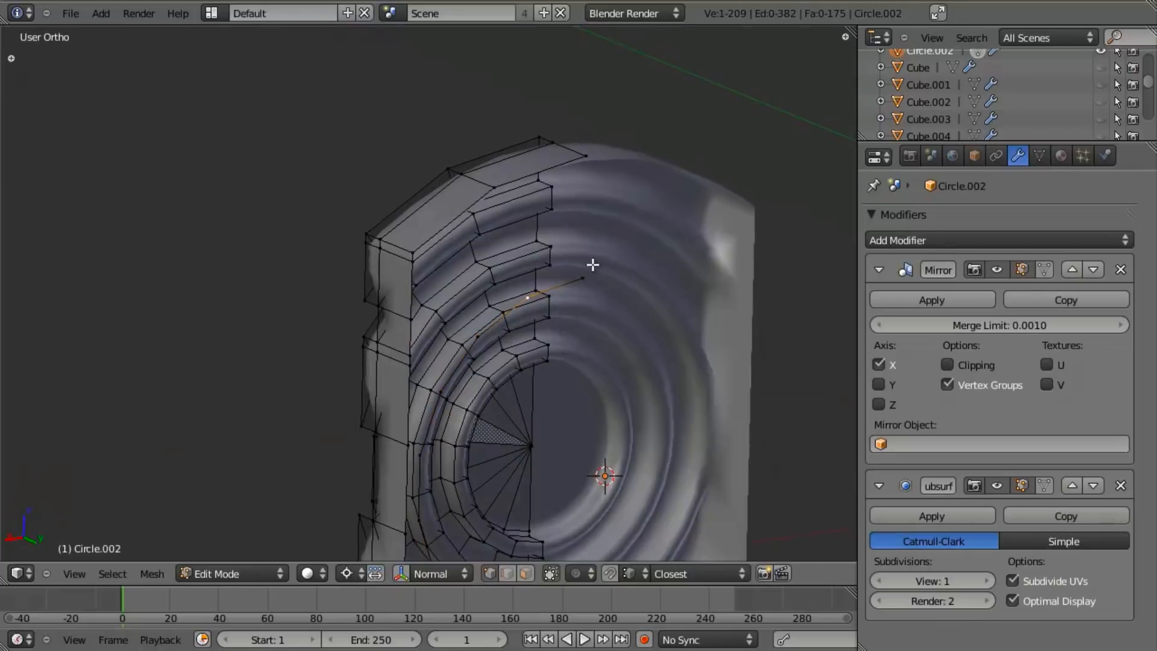
right_click(584, 161, "shift")
right_click(496, 190, "shift")
key("f")
middle_click_drag(496, 365, 481, 270)
key("a")
Select the duplicated ring loop and the back outer rim, and hide the rest of the mesh.
scroll(482, 270, "up", 3)
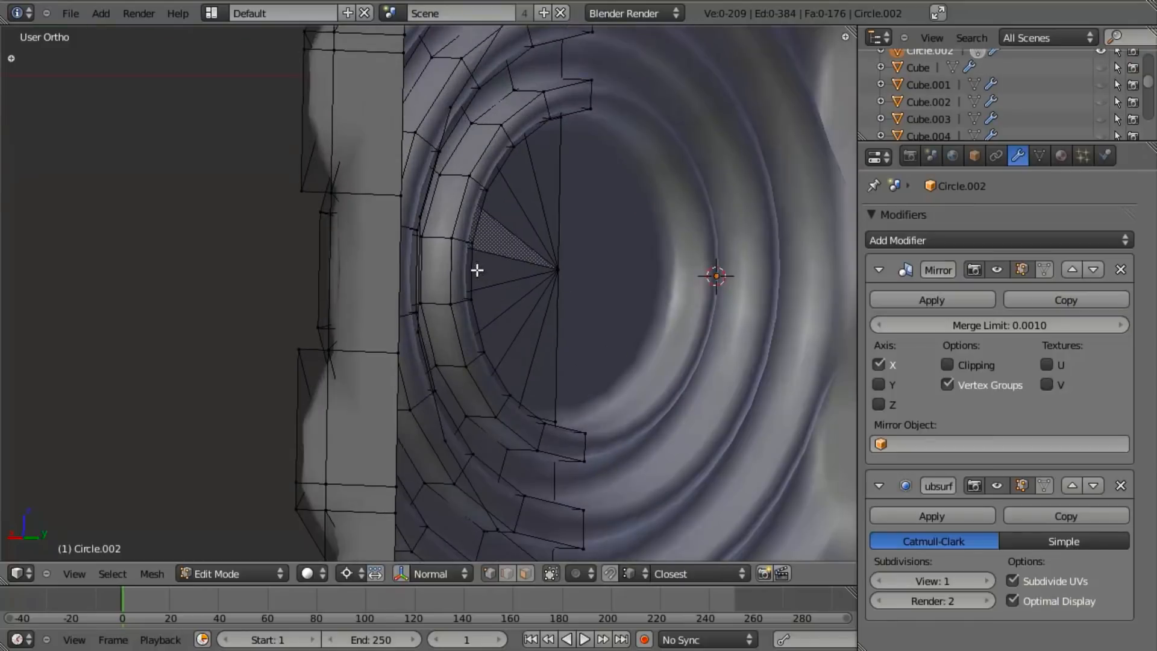
right_click(422, 215, "alt")
right_click(401, 222, "alt+shift")
scroll(402, 224, "down", 3)
middle_click_drag(410, 232, 582, 346)
key("a")
right_click(489, 174, "alt")
right_click(460, 150, "alt+shift")
middle_click_drag(460, 150, 464, 271)
scroll(467, 258, "down", 3)
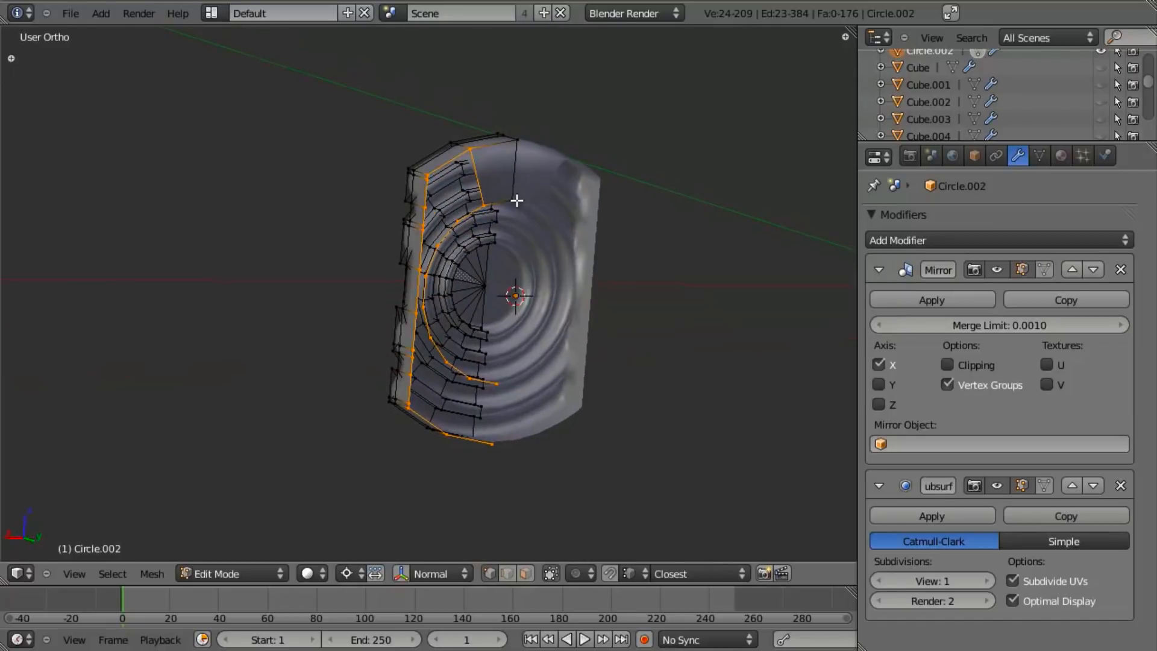
right_click(519, 129, "shift")
key("shift+h")
Fill two adjacent faces between the ring loop and the middle of the flat side.
middle_click_drag(488, 302, 418, 249)
scroll(433, 347, "up", 4)
key("a")
right_click(418, 249)
right_click(384, 322, "shift")
right_click(393, 251, "shift")
key("f")
right_click(429, 377)
right_click(417, 319, "shift")
right_click(386, 335, "shift")
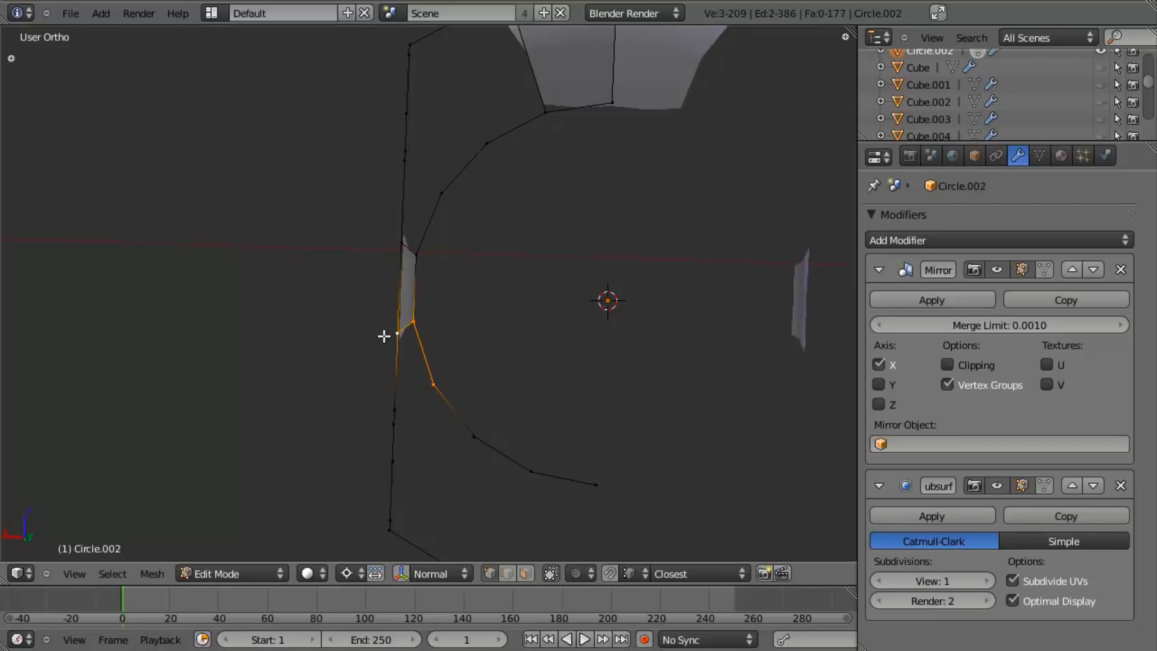
key("f")
Fill the two faces between the ring loop and the lower curved rim.
middle_click_drag(515, 485, 481, 357, "shift")
key("a")
key("b")
left_click_drag(444, 313, 734, 589)
key("f")
key("a")
key("b")
right_click(325, 367)
right_click(342, 411)
right_click(459, 449, "shift")
right_click(477, 334, "shift")
key("f")
Fill the face reaching the upper corner of the rim and the face along the upper part of the flat side.
key("a")
middle_click_drag(475, 268, 491, 437, "shift")
right_click(473, 196)
right_click(518, 142, "shift")
right_click(488, 32, "shift")
right_click(393, 71, "shift")
key("f")
key("a")
right_click(383, 281, "shift")
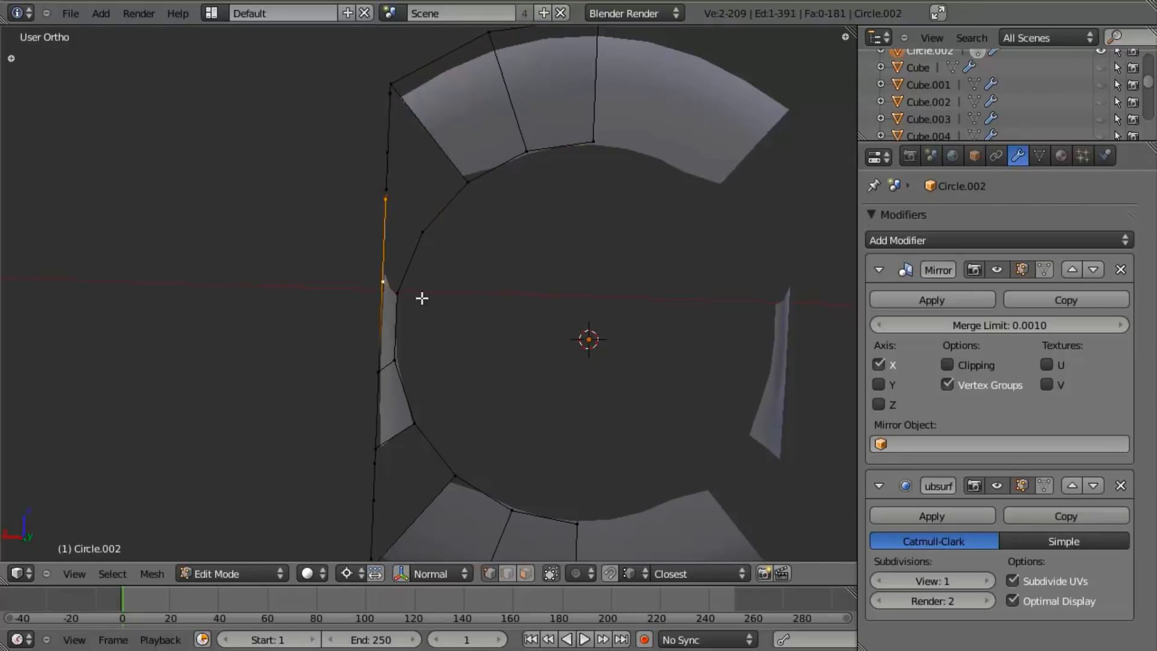
key("f")
right_click(424, 233)
right_click(386, 199, "shift")
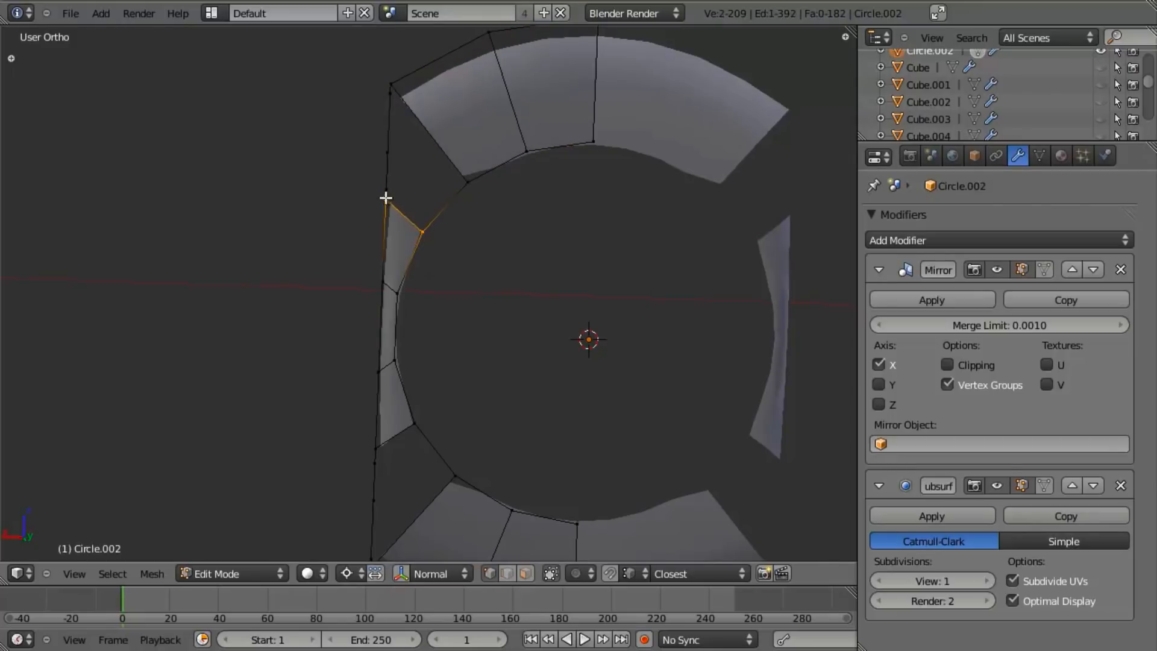
key("f")
key("ctrl+z")
Subdivide the ring loop edges bordering the unfilled upper and lower corner gaps.
key("a")
right_click(431, 223)
right_click(453, 183, "shift")
right_click(431, 414, "shift")
right_click(465, 473, "shift")
key("w")
left_click(469, 310)
Scale the two new midpoint vertices slightly outward, excluding the Y axis, to follow the ring's curve.
right_click(451, 211)
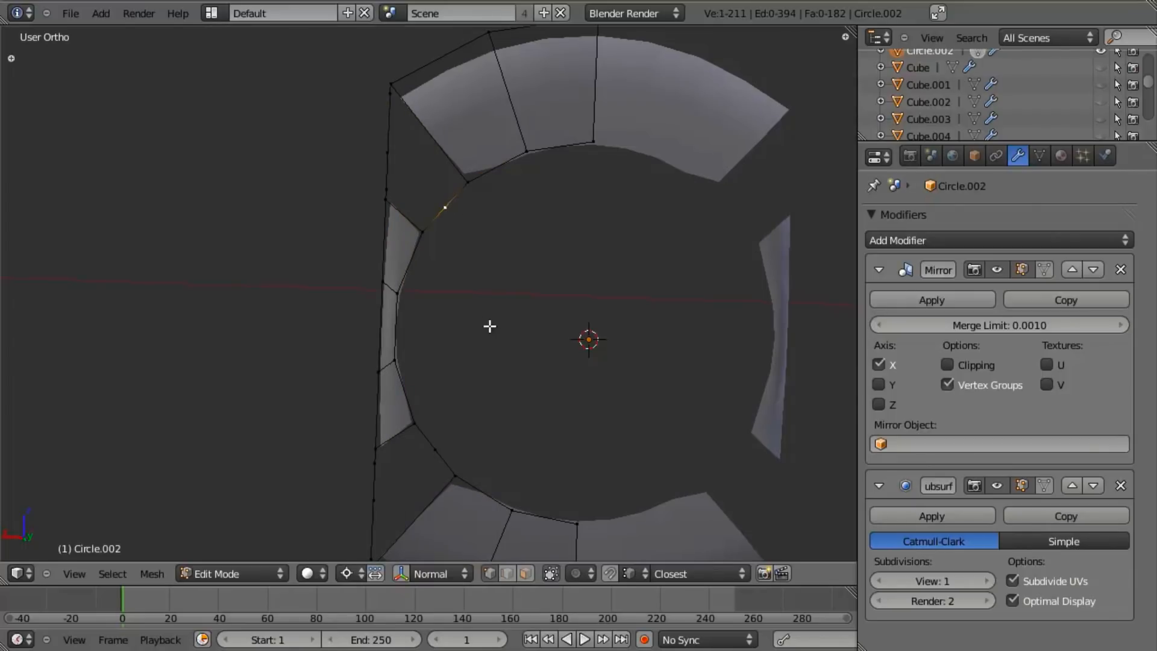
key("s")
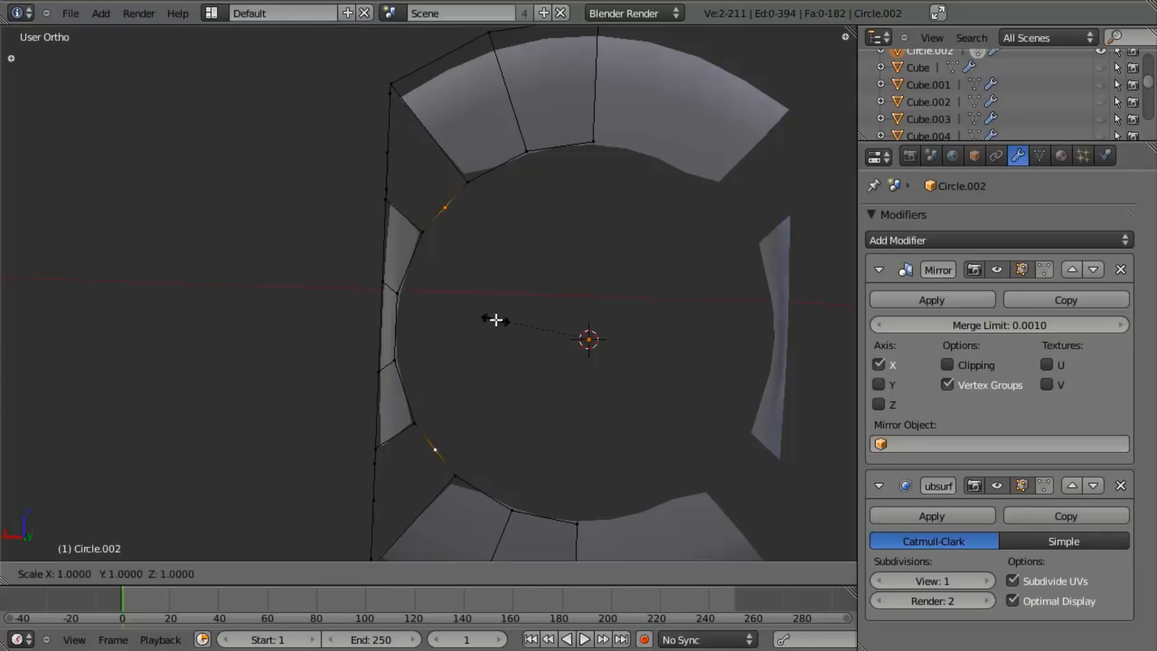
key("Escape")
key("s")
key("shift+y")
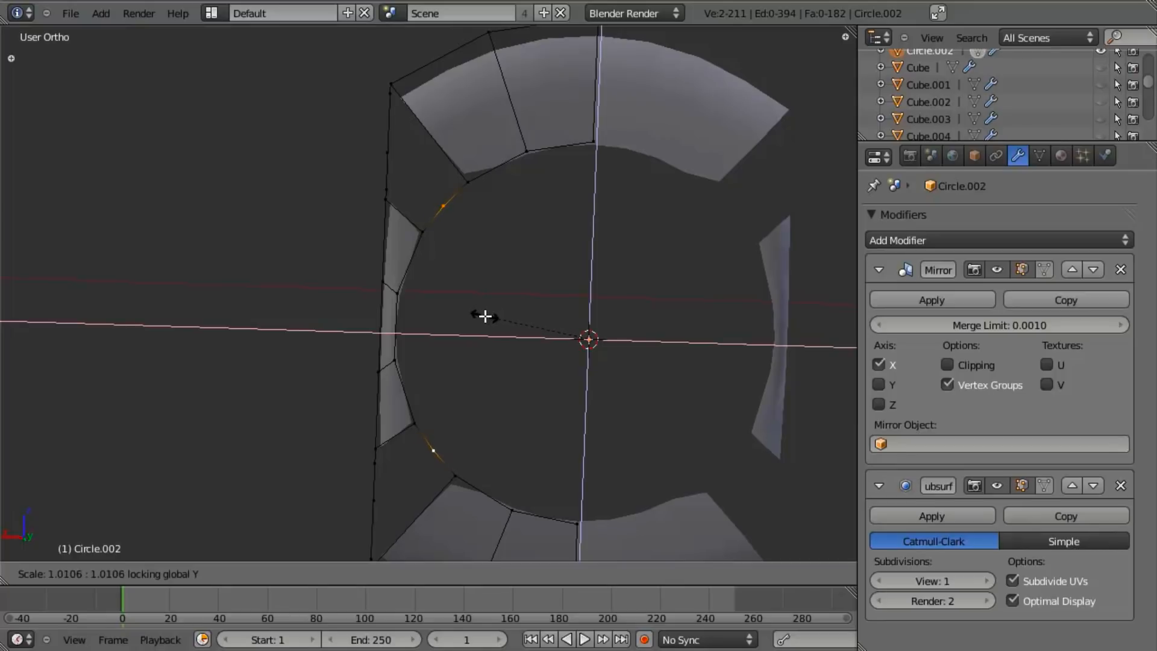
left_click(483, 316)
Subdivide the ring loop edges between the midpoint vertices and the corner faces.
right_click(446, 212)
right_click(459, 179, "shift")
right_click(392, 86, "shift")
right_click(444, 210)
right_click(474, 181, "shift")
key("w")
left_click(464, 396)
Fill two faces in the upper corner gap between the new ring vertices and the flat side.
right_click(458, 194)
right_click(468, 184, "shift")
right_click(393, 86, "shift")
right_click(394, 99, "shift")
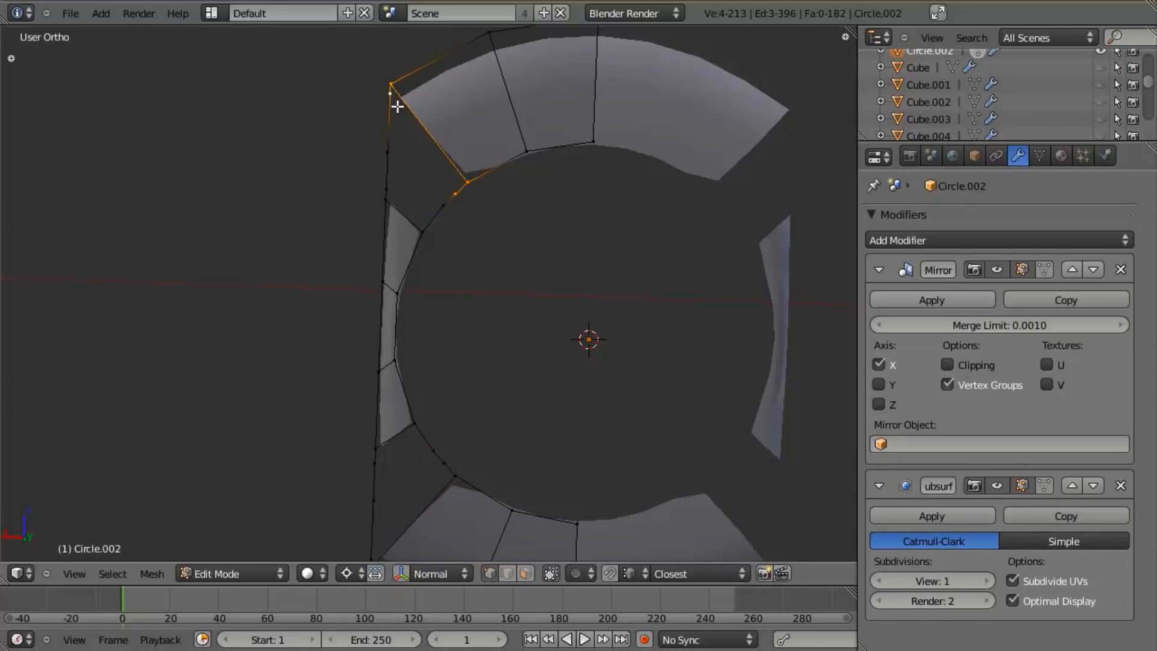
key("f")
right_click(394, 102)
right_click(388, 147, "shift")
right_click(441, 205, "shift")
key("f")
Fill the two matching faces in the lower corner gap.
key("a")
scroll(408, 453, "down", 5, "shift")
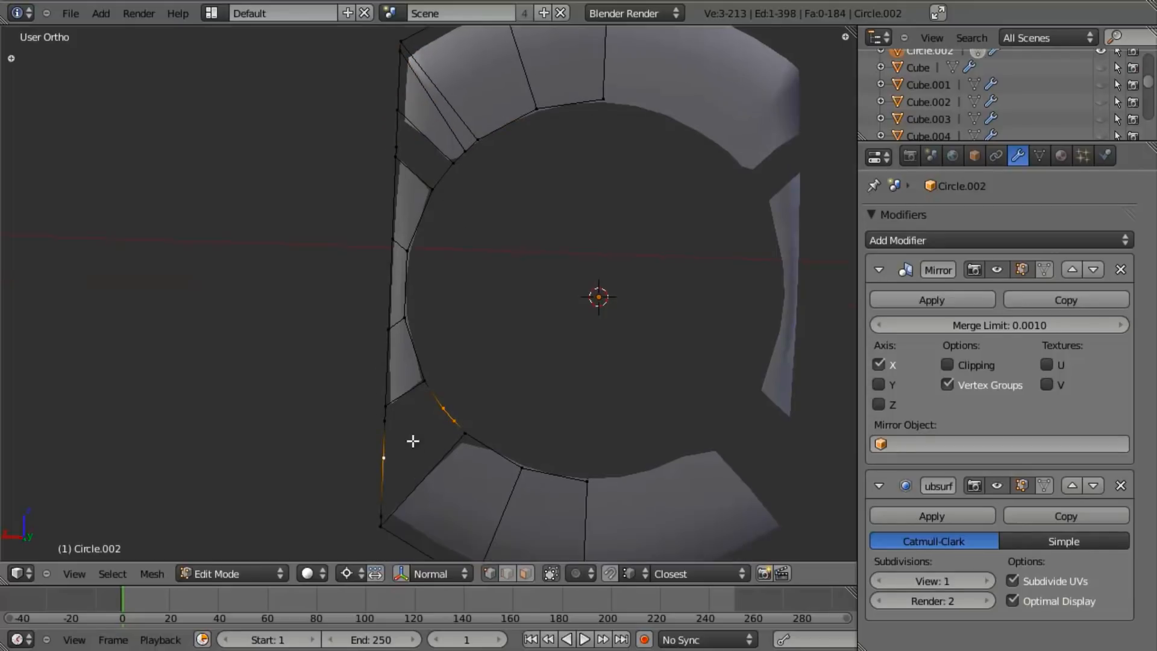
right_click(380, 501, "shift")
key("f")
right_click(464, 411, "shift")
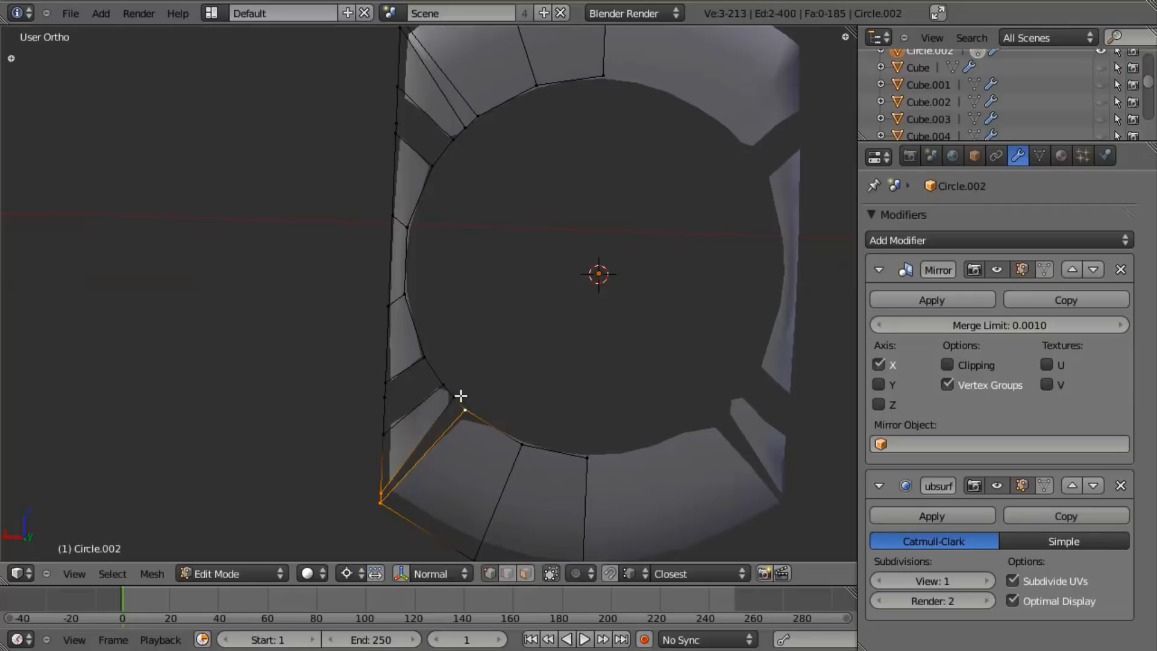
right_click(456, 396, "shift")
key("f")
Subdivide the remaining gap edges on the ring loop and close the upper gap with faces.
key("a")
right_click(426, 165, "shift")
right_click(447, 131, "shift")
key("w")
left_click(447, 130)
right_click(440, 139)
right_click(397, 120, "shift")
key("j")
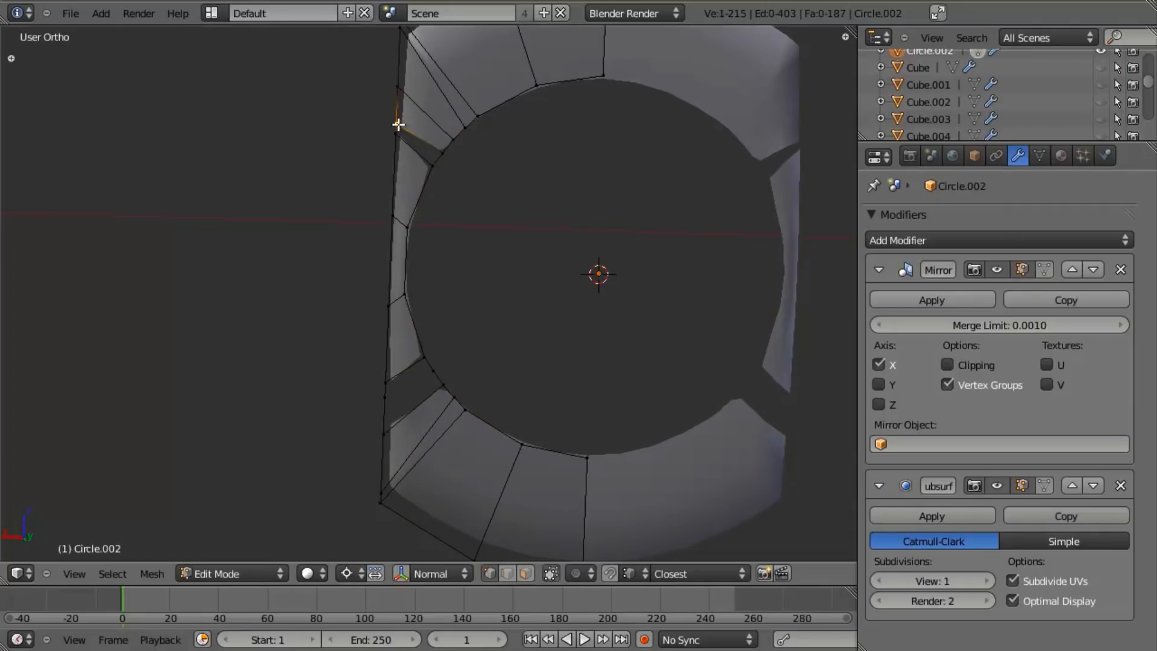
key("f")
Fill the remaining lower gap between the ring loop and the flat side with two faces.
key("a")
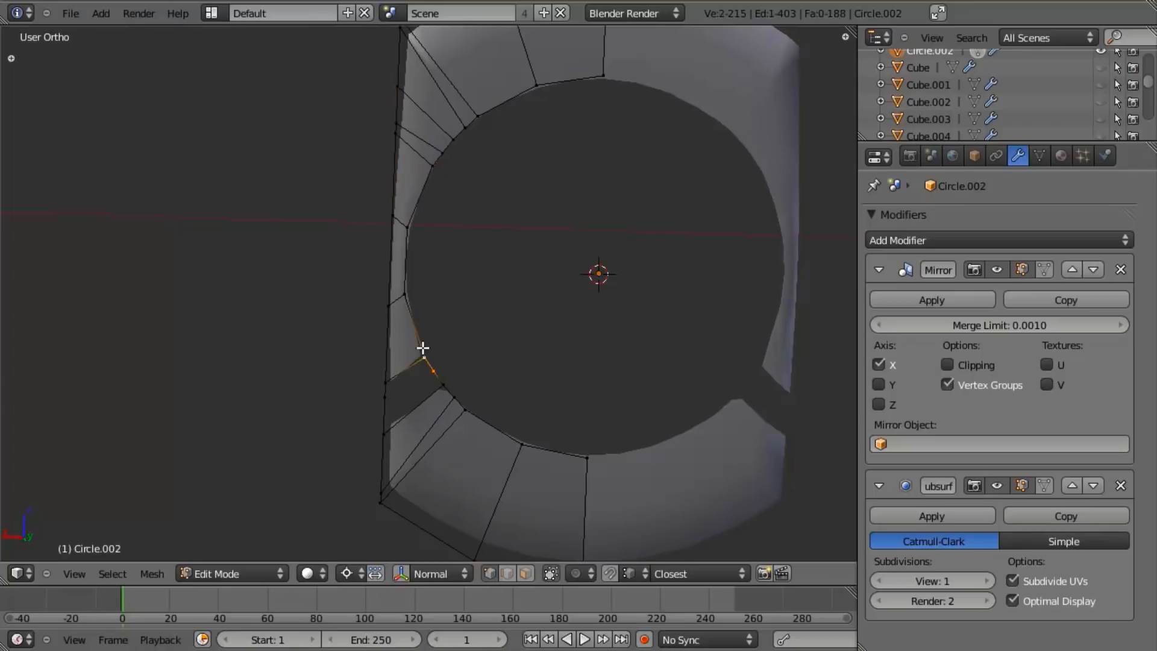
key("f")
right_click(385, 397)
right_click(384, 434, "shift")
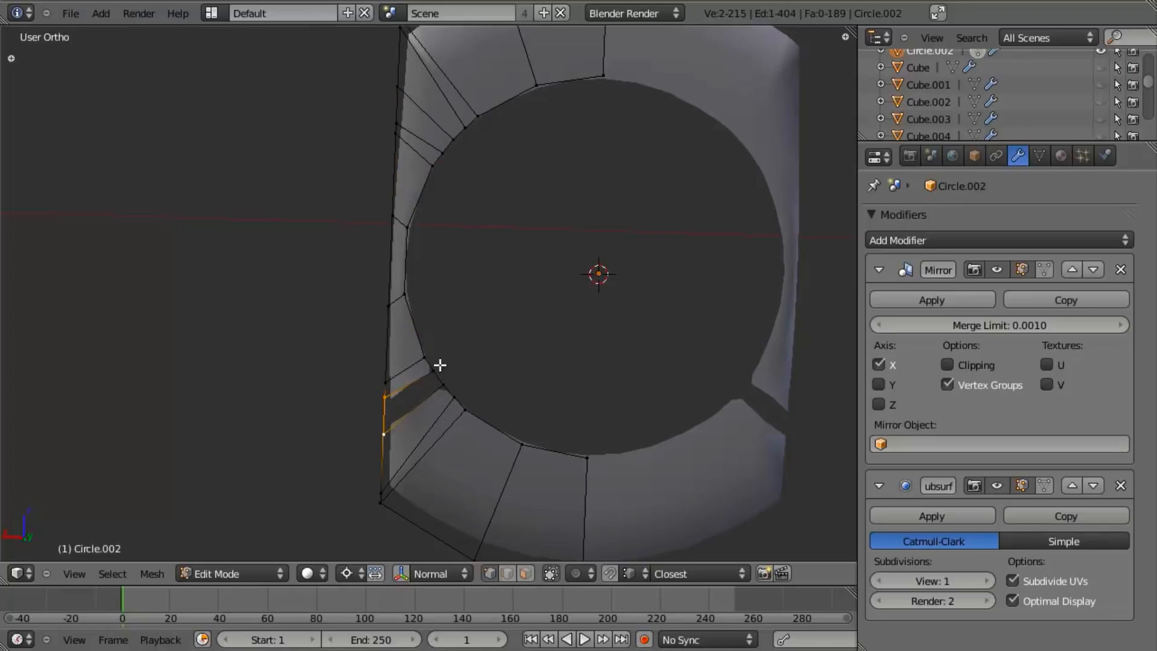
key("f")
Extrude the inner ring loop and scale it slightly inward to form a narrow supporting edge.
key("a")
right_click(438, 379, "alt")
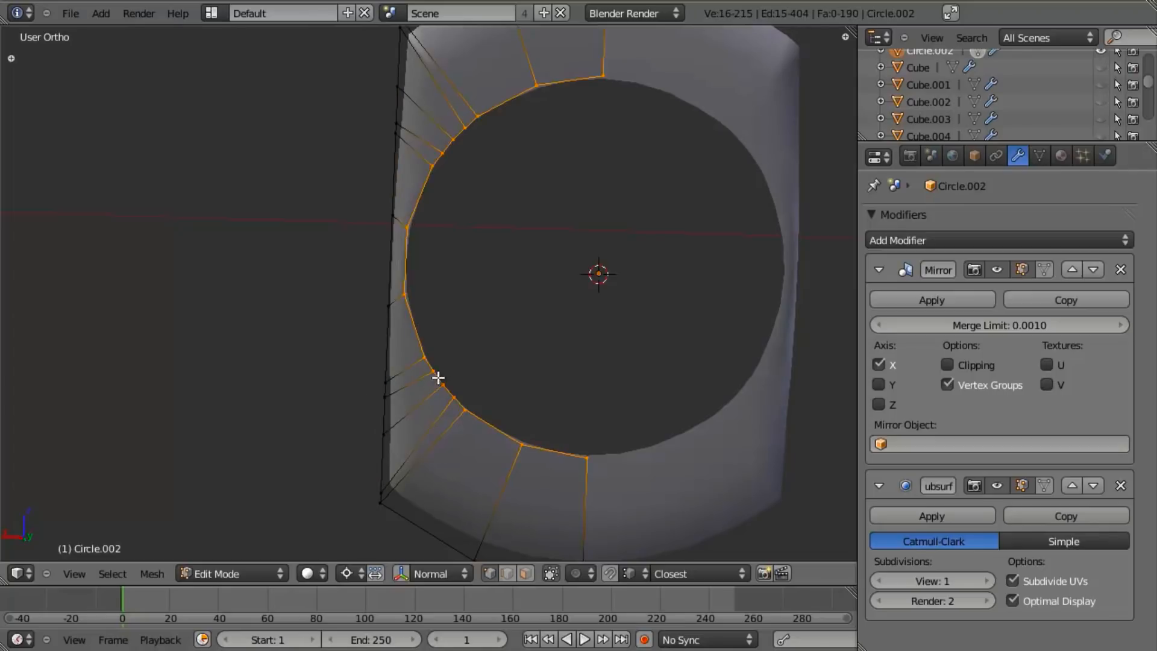
key("e")
key("s")
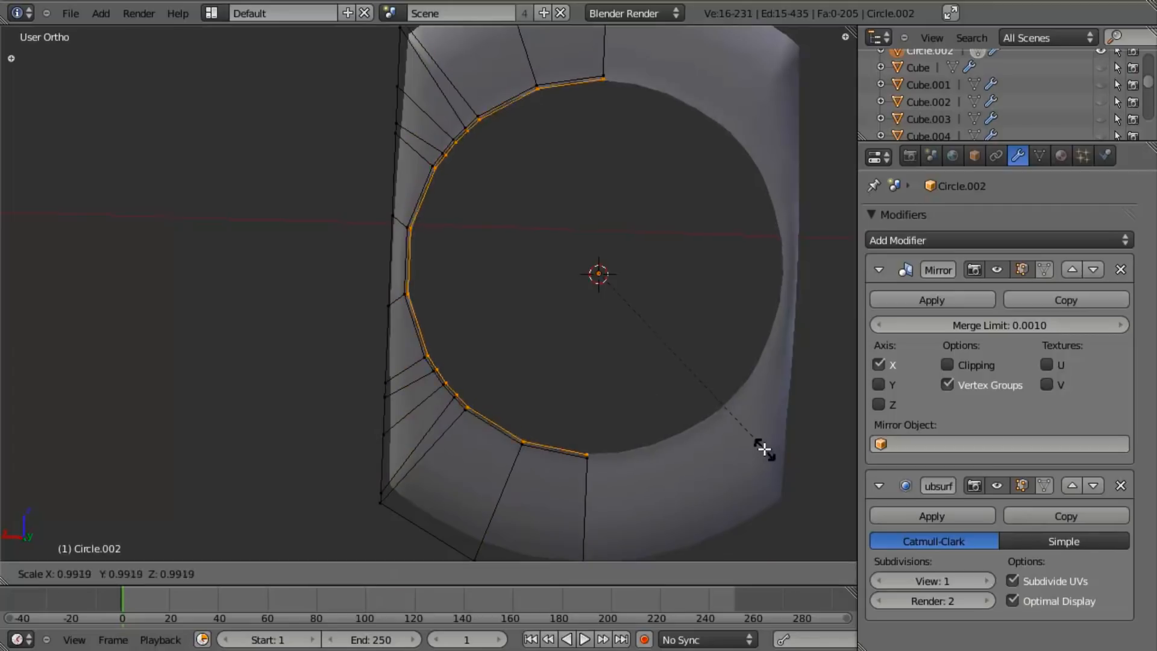
left_click(764, 434)
Extrude the inner loop along Y into a cylindrical wall behind the button and adjust its depth along Y.
middle_click_drag(555, 329, 474, 327)
key("e")
key("y")
left_click(638, 335)
key("g")
key("Escape")
key("g")
key("y")
left_click(563, 341)
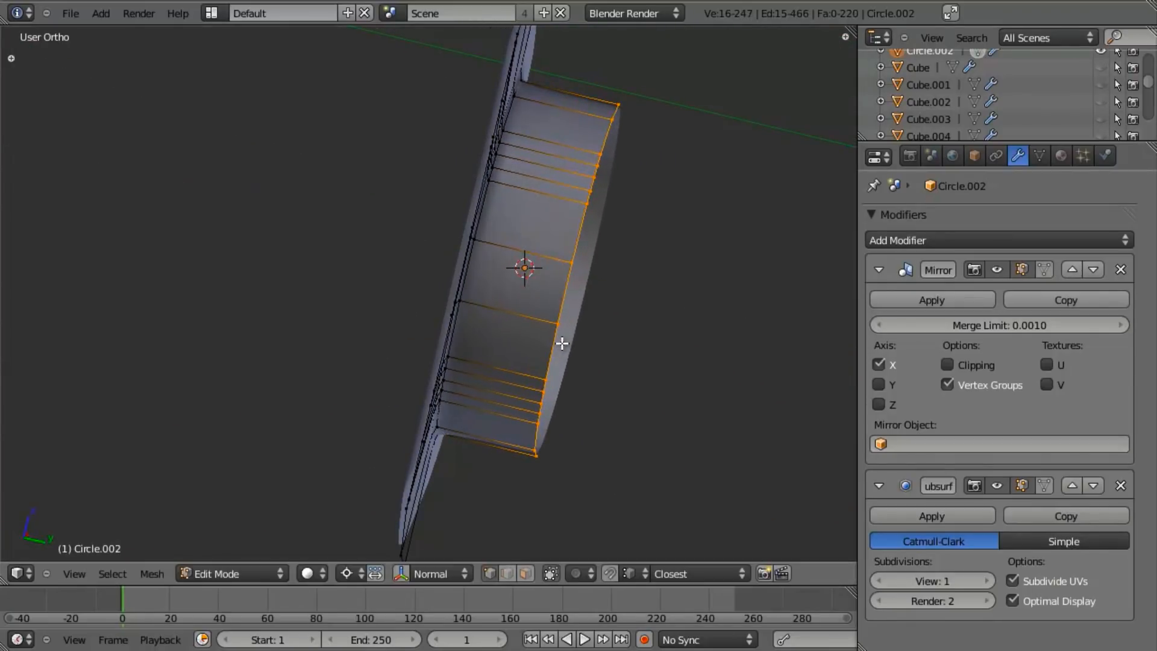
Reveal the button's hidden geometry and all the hidden rifle objects around it.
key("alt+h")
scroll(563, 341, "down", 5)
middle_click_drag(563, 341, 568, 317)
key("Tab")
key("alt+h")
key("Tab")
scroll(528, 219, "up", 4)
middle_click_drag(528, 219, 535, 284)
Add a supporting edge loop around the button's side wall and return to Object Mode in front view.
key("a")
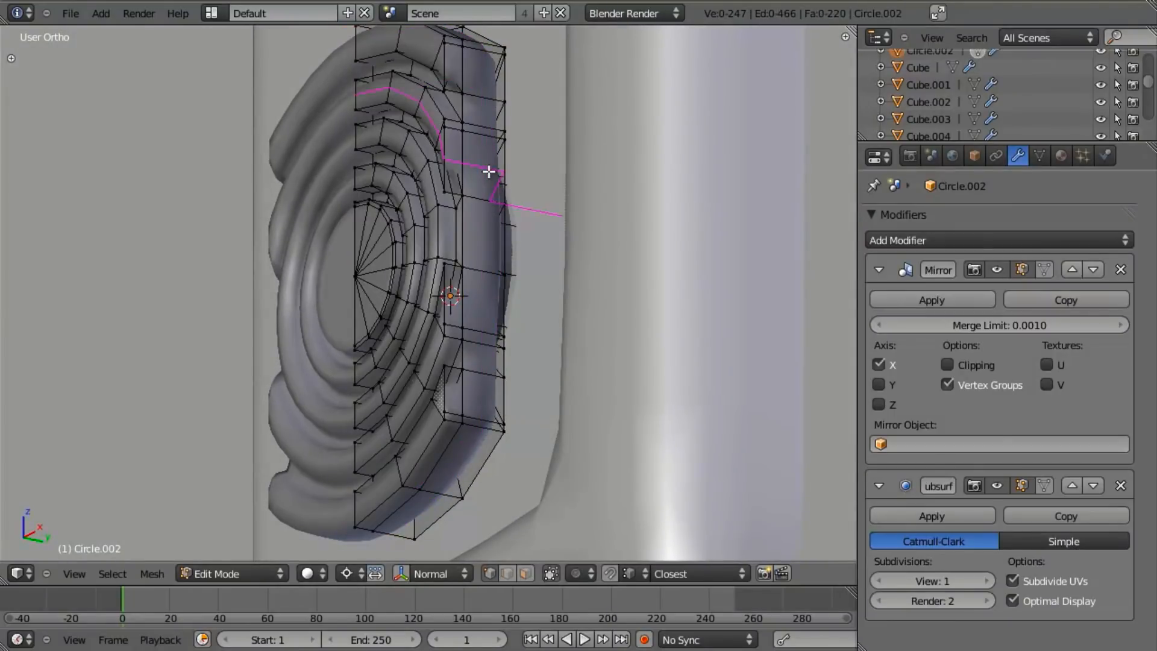
left_click(491, 132)
left_click(505, 136)
key("Tab")
scroll(532, 244, "down", 4)
mouse_move(518, 356)
middle_mouse_down()
mouse_move(498, 388)
mouse_move(565, 353)
mouse_move(303, 338)
mouse_move(306, 422)
mouse_move(404, 320)
mouse_move(498, 363)
middle_mouse_up()
scroll(302, 338, "down", 9)
scroll(404, 321, "down", 3)
key("KP_1")
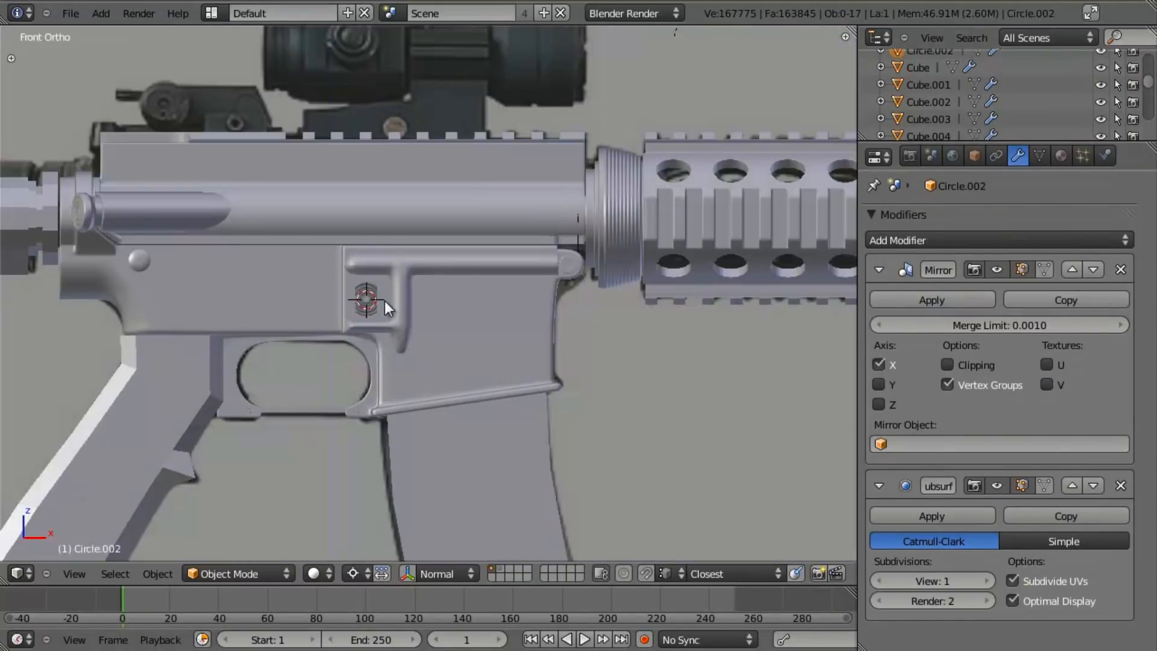
Select the ringed button among the overlapping receiver parts and add an empty material slot to it.
right_click(360, 296)
key("z")
right_click(378, 298)
right_click(386, 295)
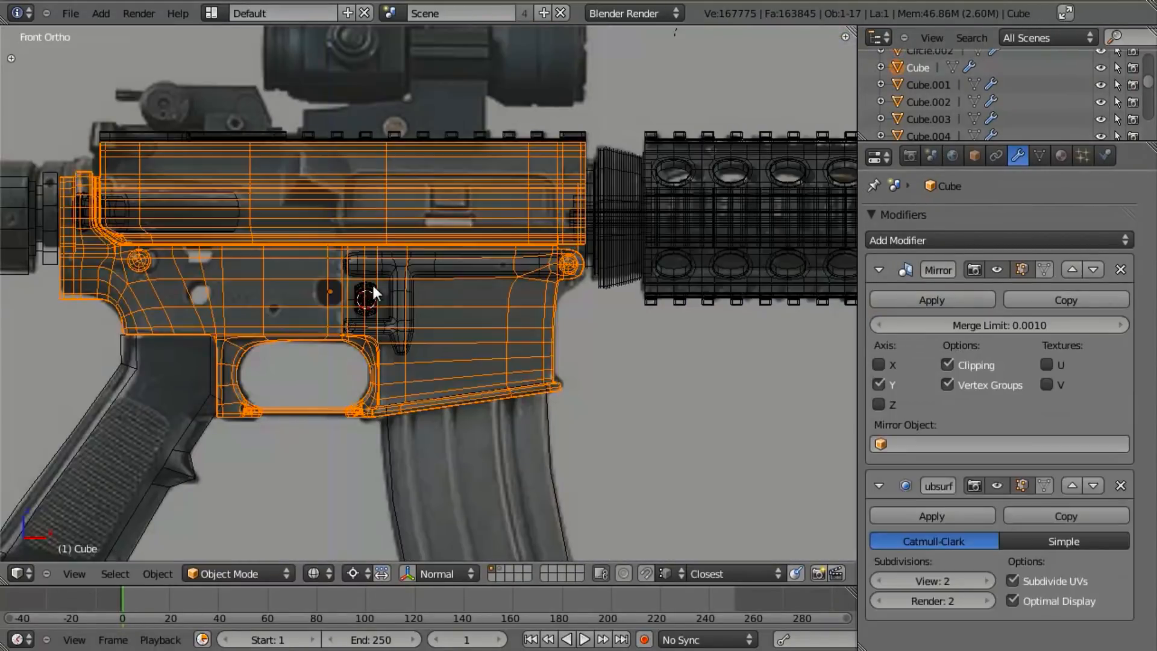
right_click(370, 286)
left_click(1083, 156)
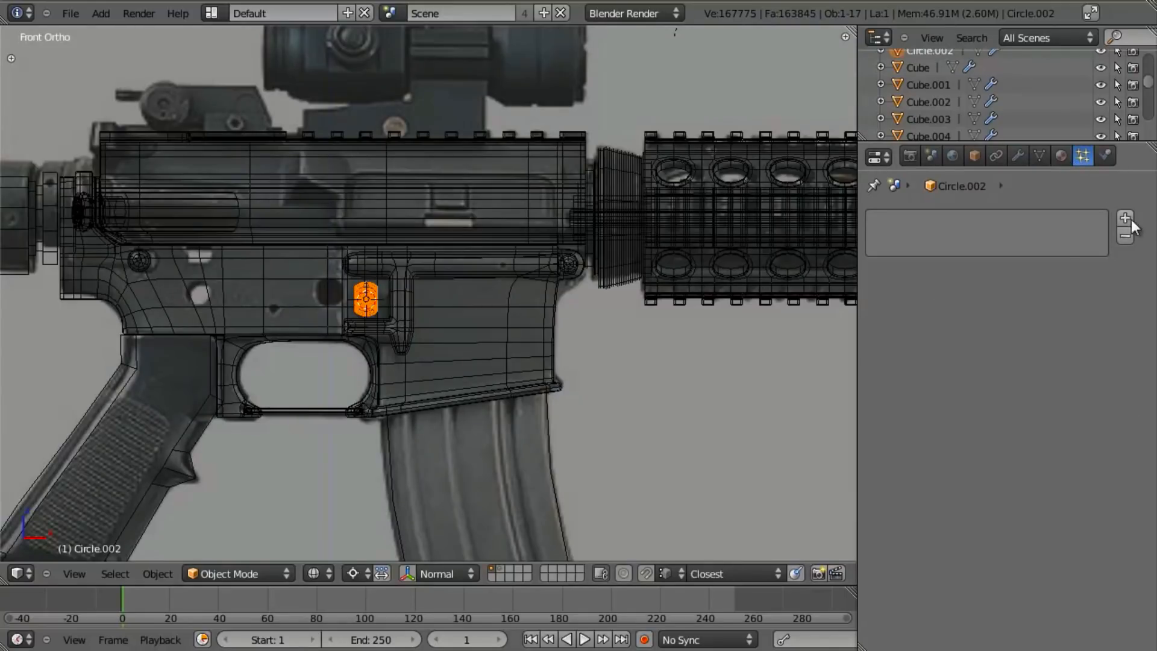
left_click(1062, 156)
left_click(1125, 218)
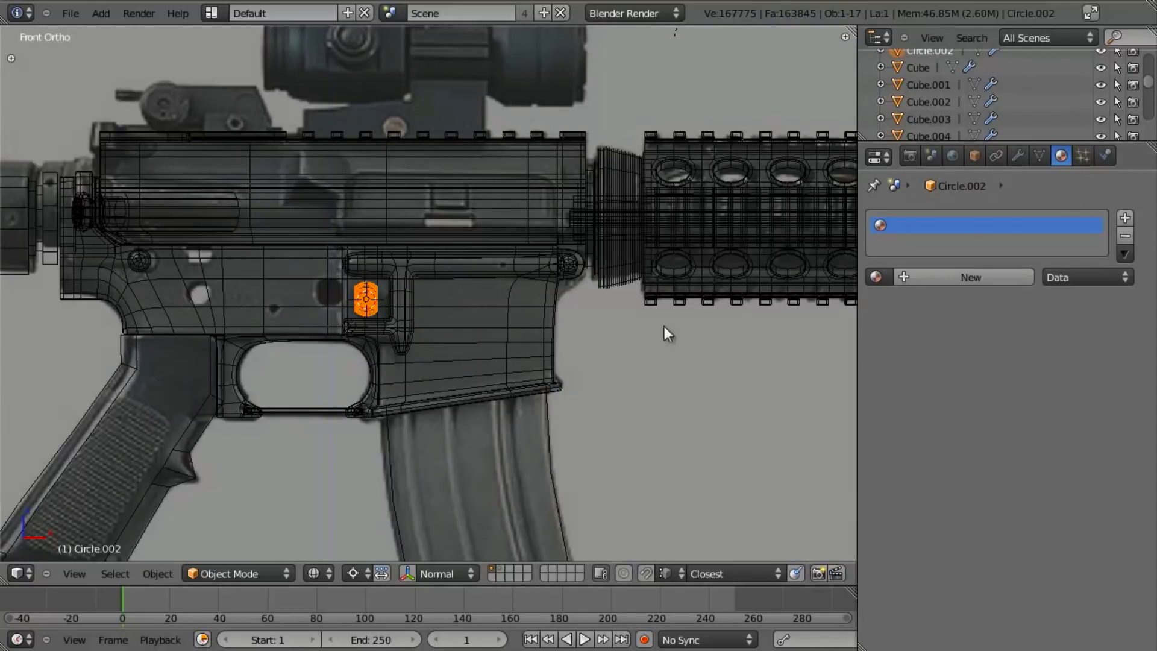
Return to solid shading and save the rifle model over the existing file.
scroll(613, 305, "up", 5)
key("z")
middle_click_drag(576, 294, 614, 271)
scroll(613, 270, "down", 8)
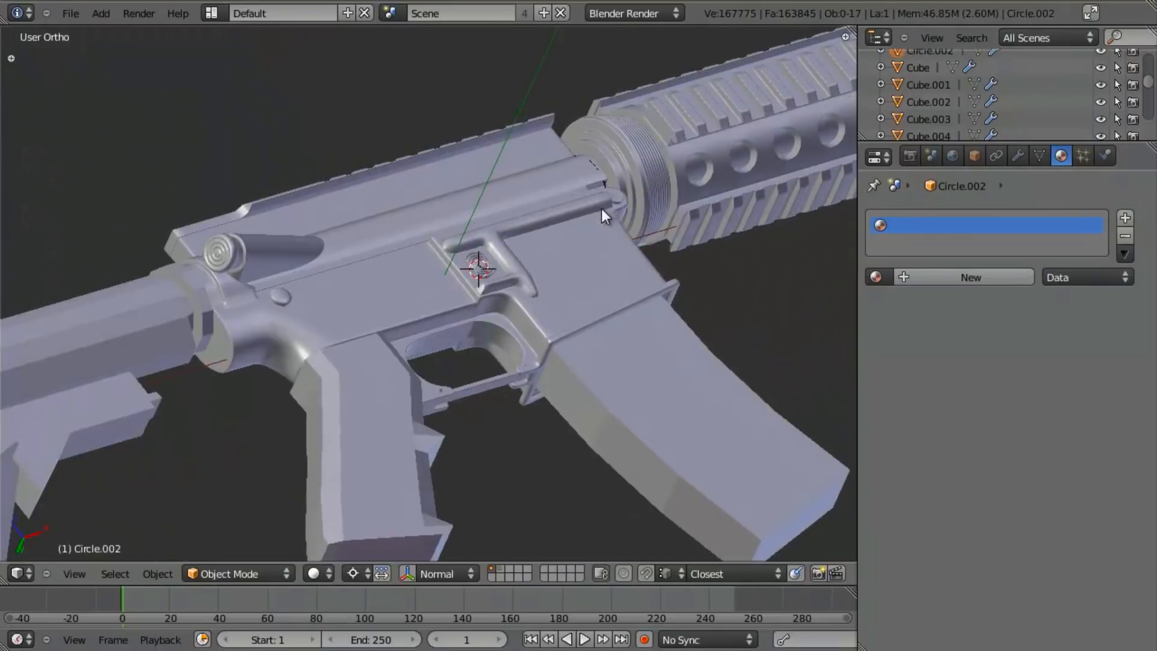
key("ctrl+s")
left_click(498, 292)
Compare the lower receiver with the reference photo m4_right_side.jpg in Windows Photo Viewer, examining its round pins, and return to Blender.
key("KP_1")
scroll(498, 292, "up", 4)
key("z")
scroll(551, 364, "up", 4)
middle_click_drag(427, 325, 516, 360, "shift")
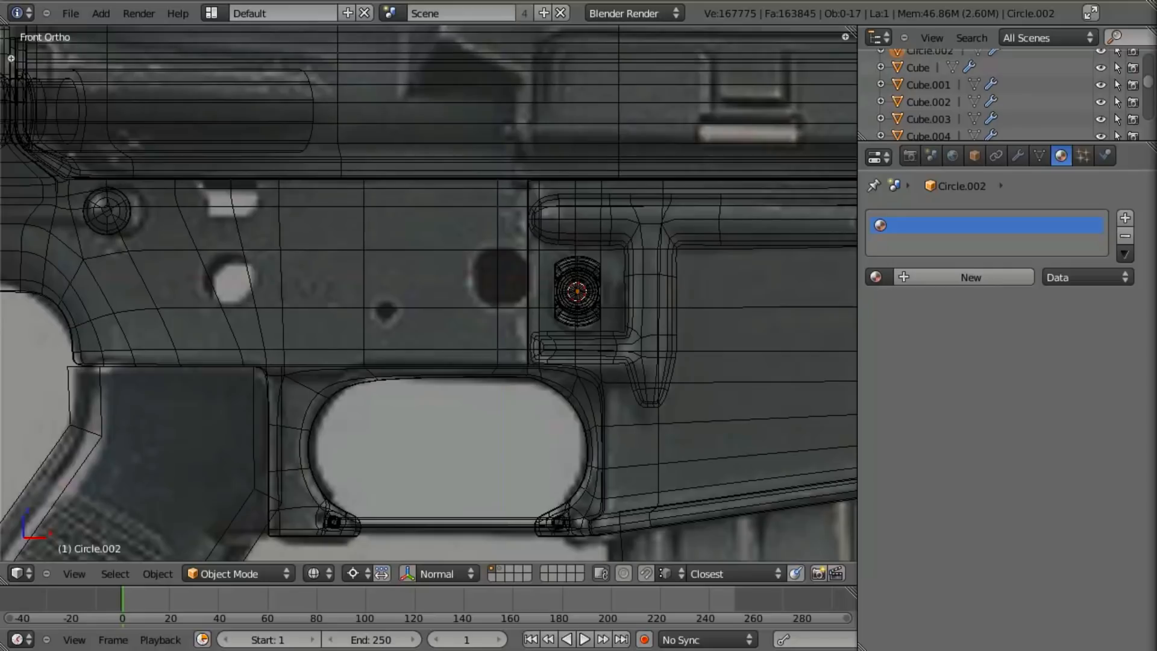
left_click_drag(1156, 130, 633, 1)
left_click_drag(425, 478, 449, 280)
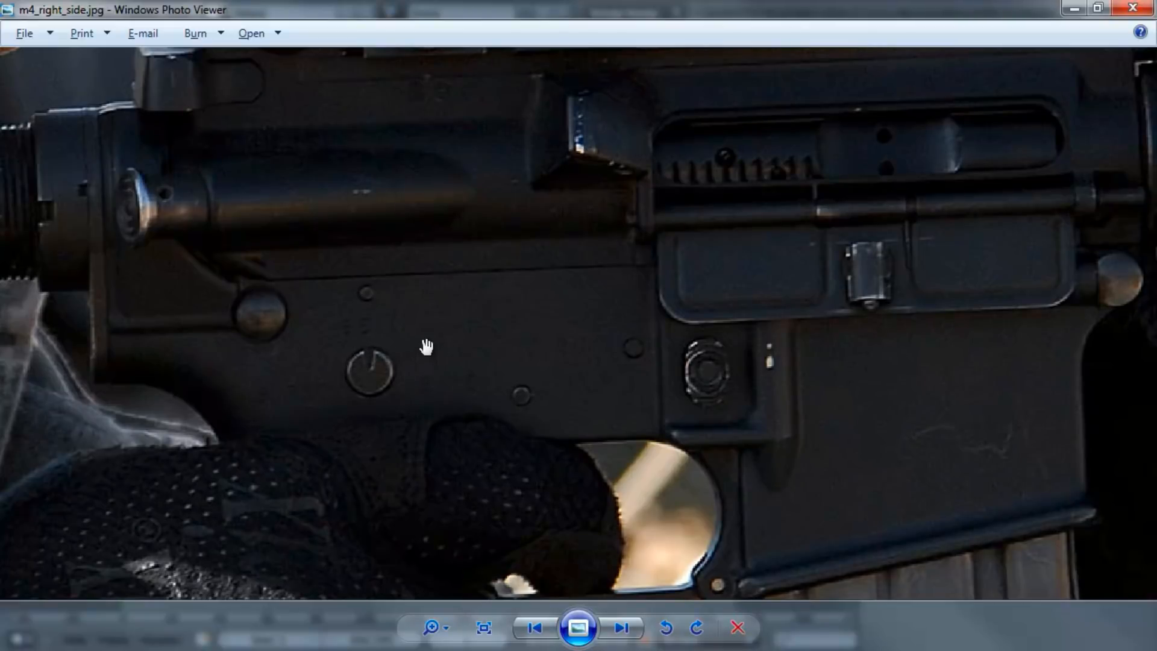
key("alt+Tab")
key("alt+Tab")
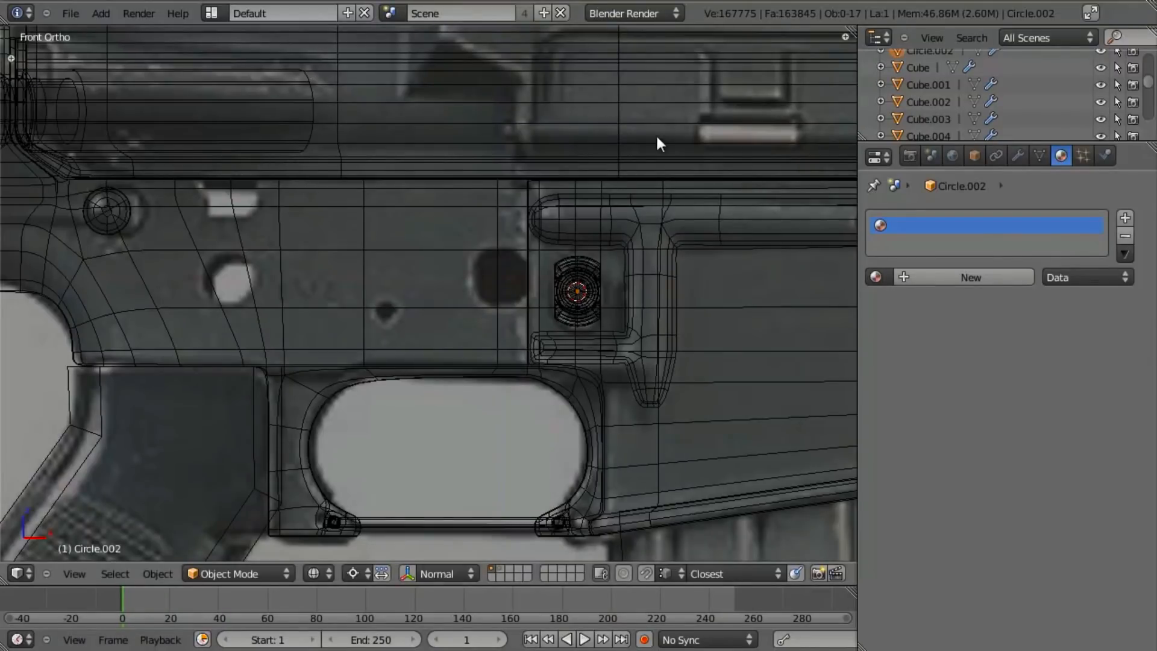
Duplicate the ringed button and place the copy over the round hole above the pistol grip.
key("Tab")
scroll(382, 320, "down", 3)
scroll(537, 335, "up", 4)
key("Tab")
right_click(759, 270)
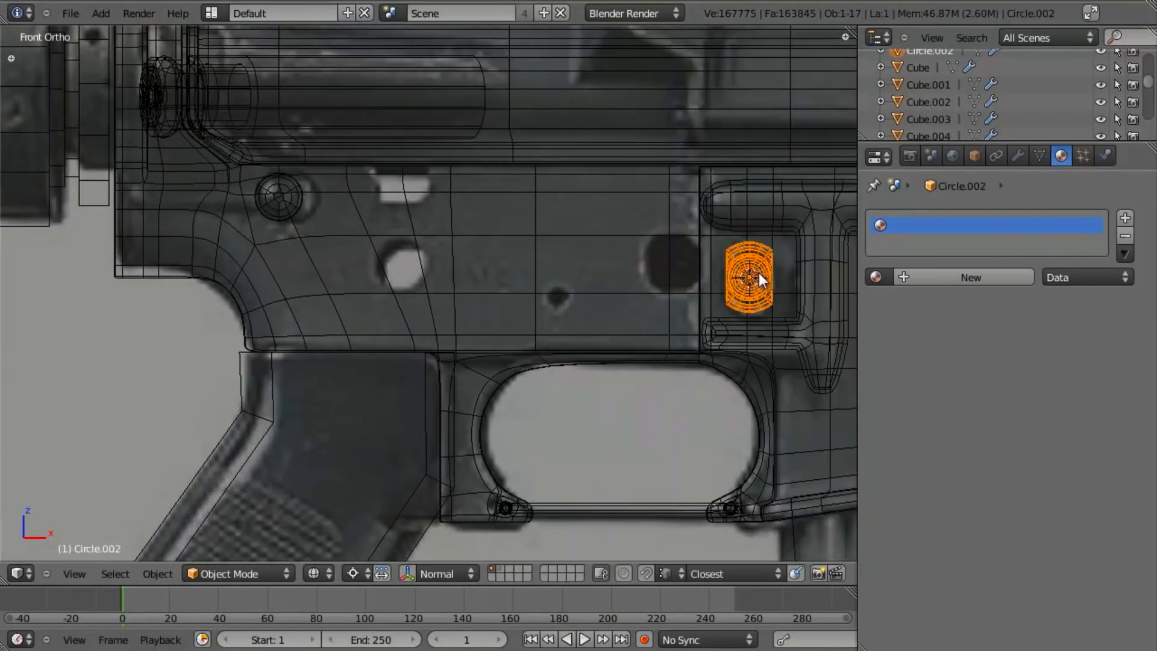
key("shift+d")
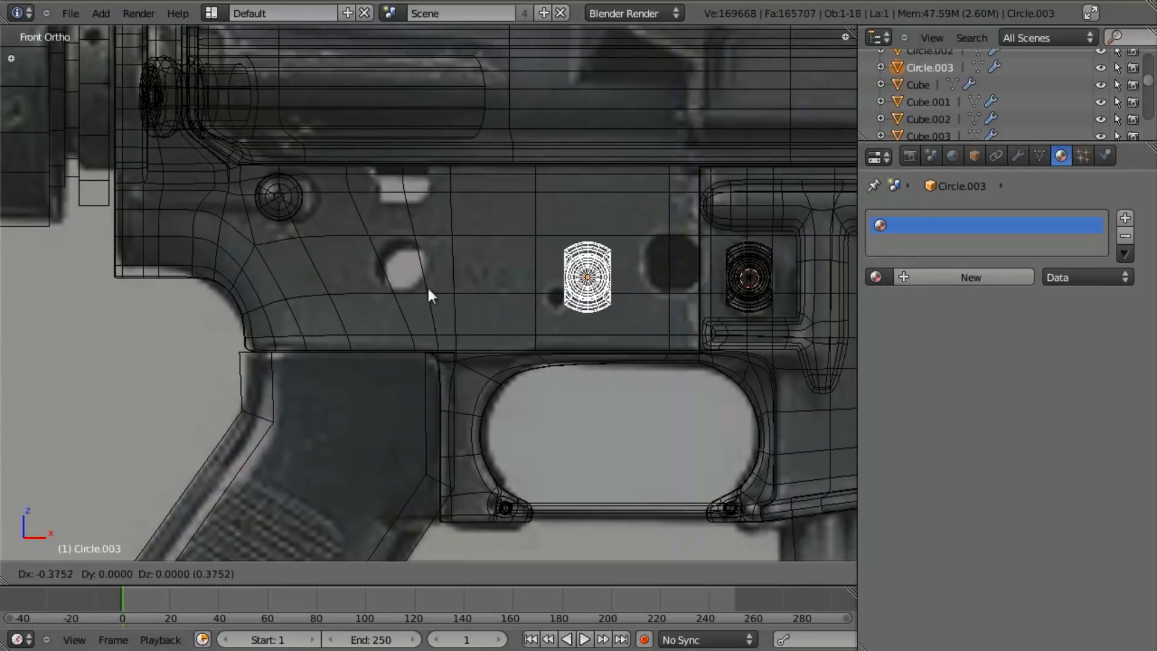
left_click(325, 277)
Delete all of the copied button's geometry and remove its Mirror modifier, keeping the subdivision modifier.
key("Tab")
scroll(410, 295, "up", 6)
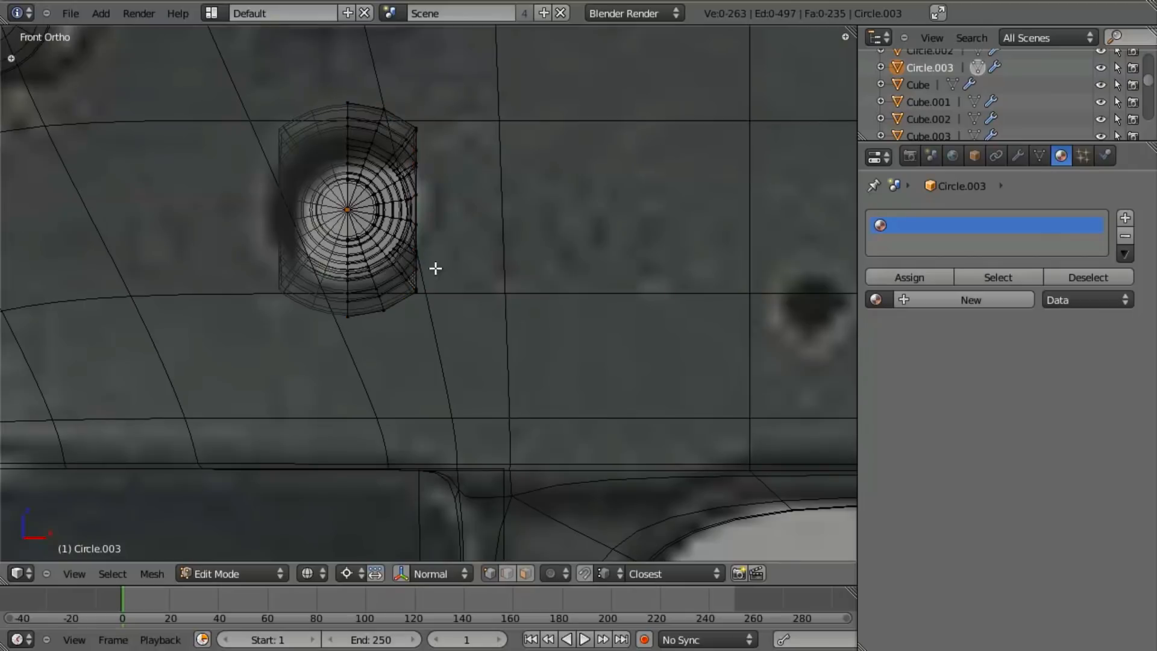
key("x")
left_click(435, 269)
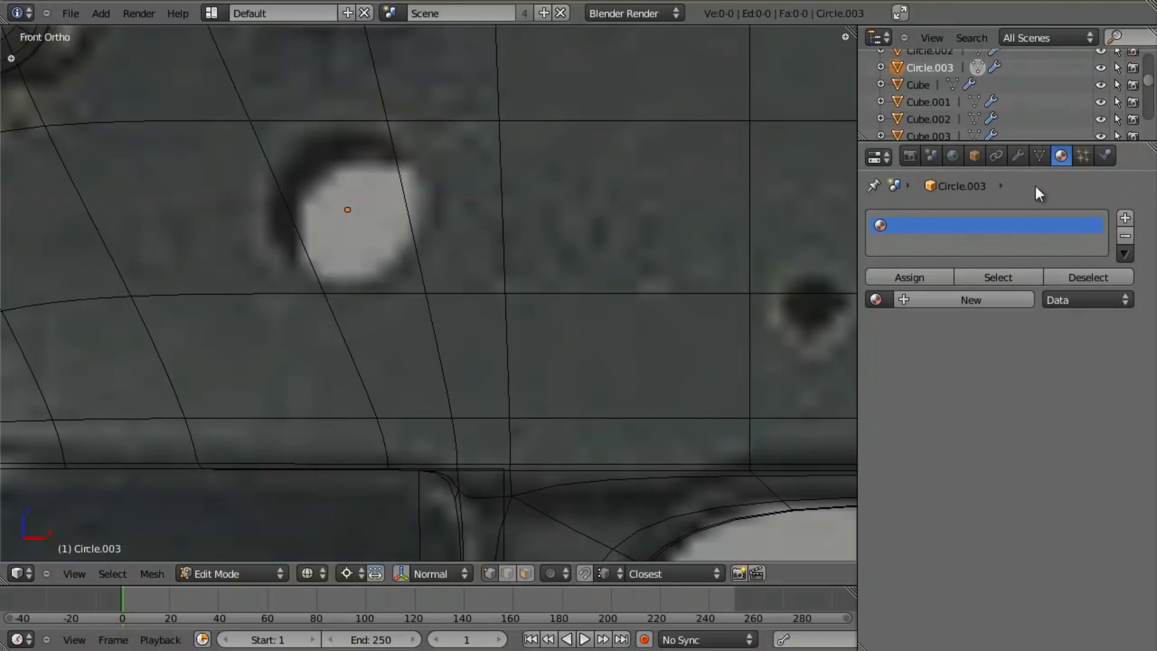
left_click(1018, 156)
left_click(1121, 269)
middle_click_drag(455, 241, 519, 286, "shift")
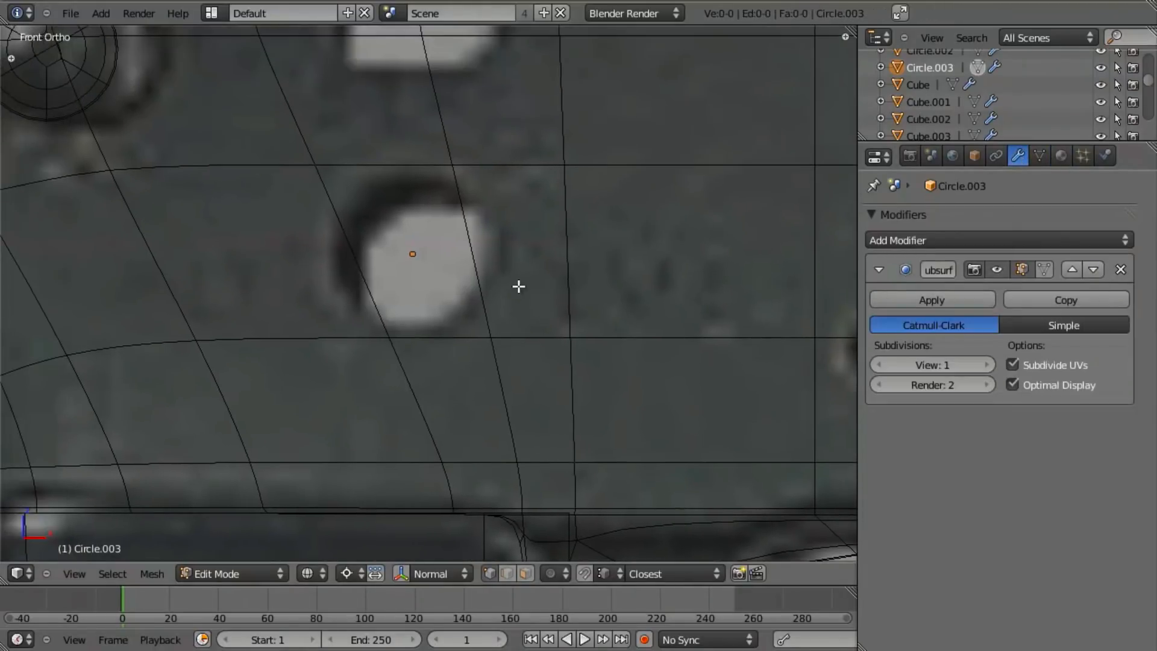
scroll(519, 286, "down", 4)
key("Tab")
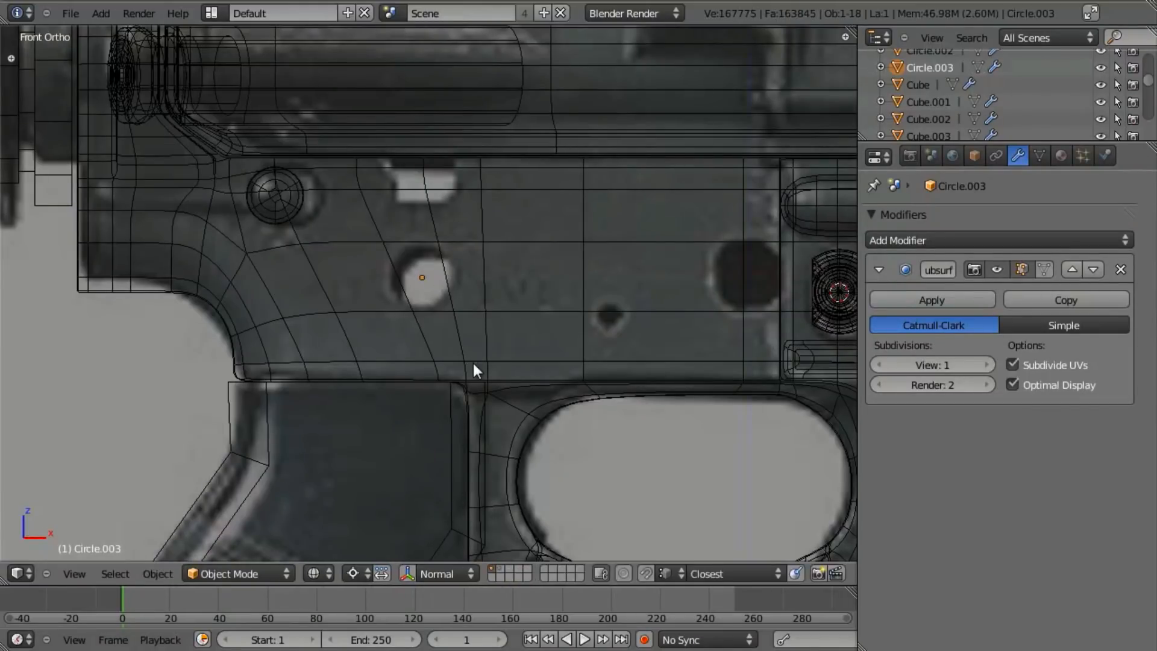
Snap the 3D cursor to the emptied object's origin and enter Edit Mode.
key("shift+s")
left_click(473, 363)
key("Tab")
scroll(481, 317, "up", 4)
scroll(422, 318, "down", 3)
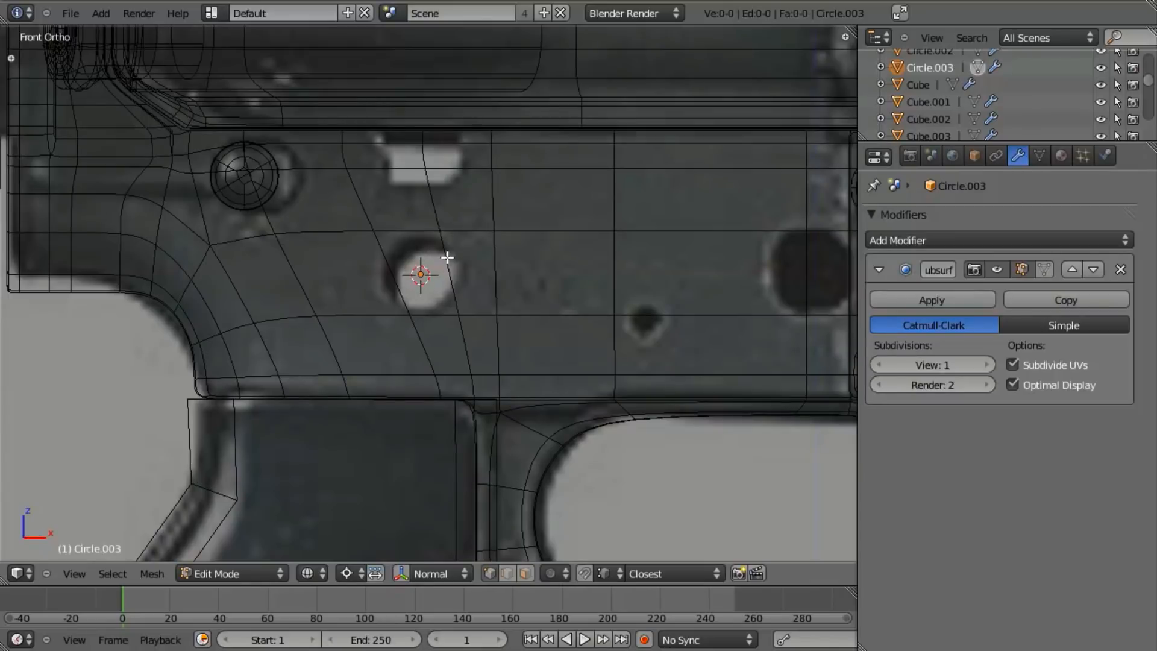
Add a circle at the 3D cursor with 12 vertices and radius 0.1, aligned to the view.
key("shift+a")
left_click(453, 293)
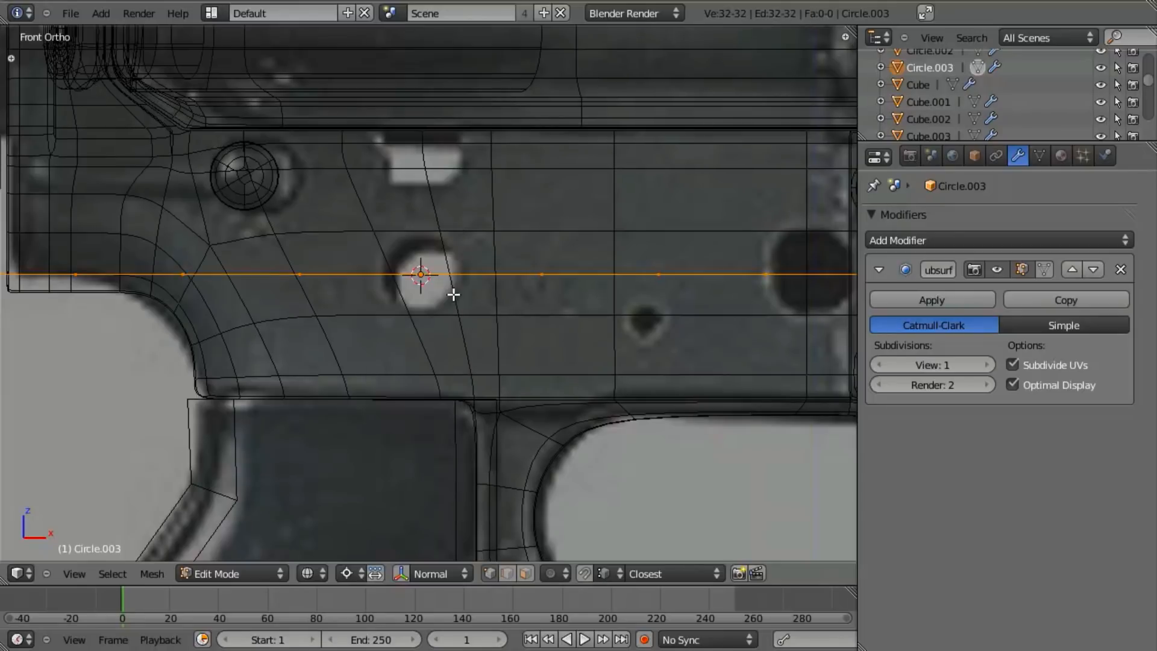
scroll(453, 294, "down", 4)
key("F6")
left_click(620, 359)
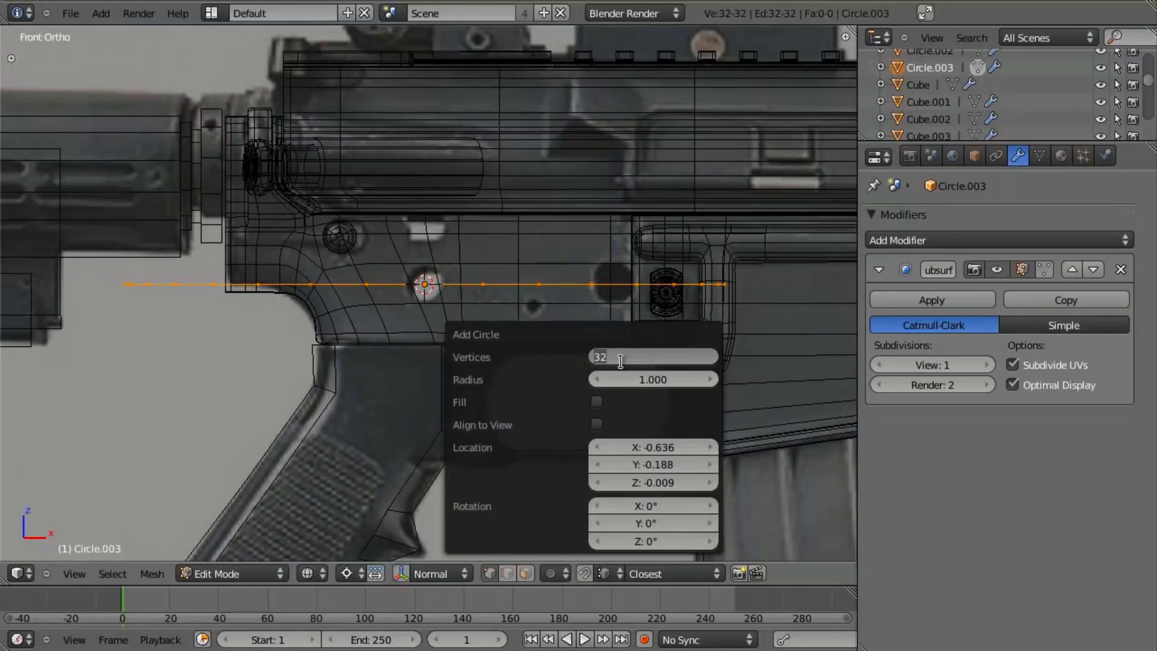
type("12")
key("Return")
left_click(651, 379)
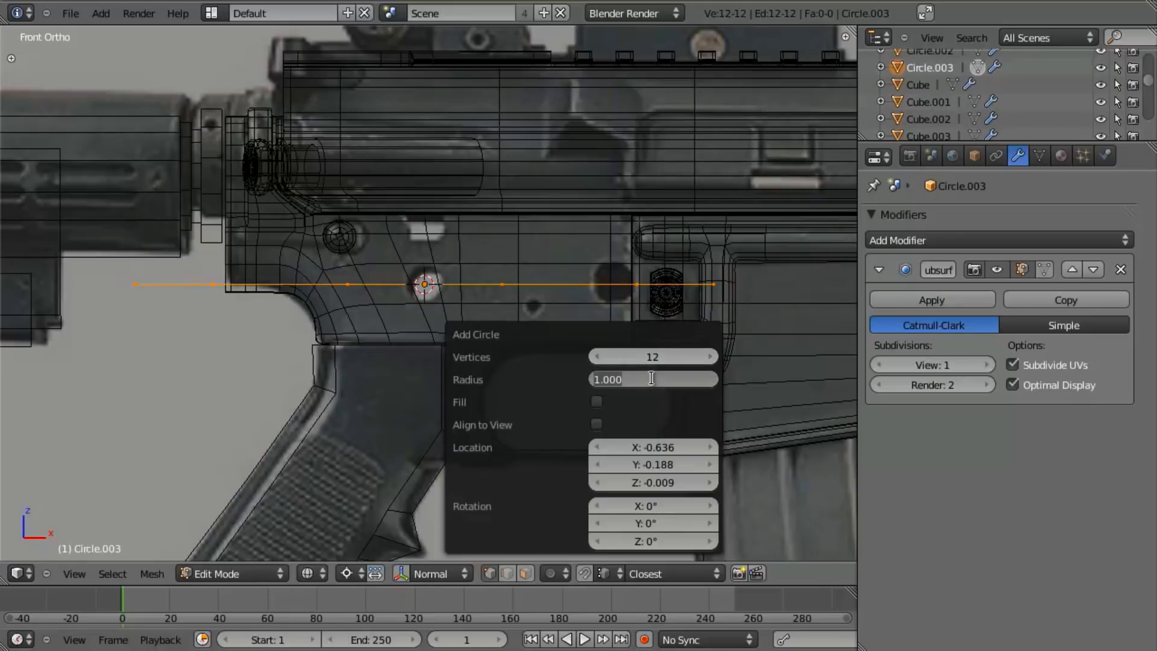
type(".1")
key("Tab")
left_click(598, 428)
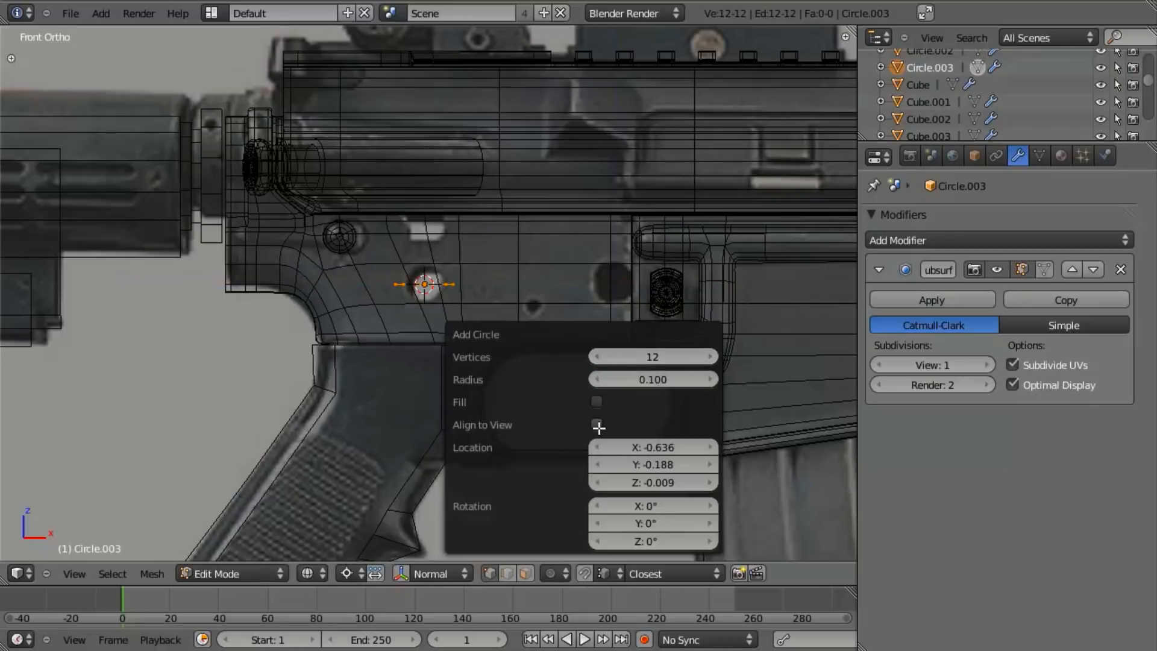
Scale the circle down to match the rim of the round hole in the reference image.
scroll(545, 329, "up", 4)
key("s")
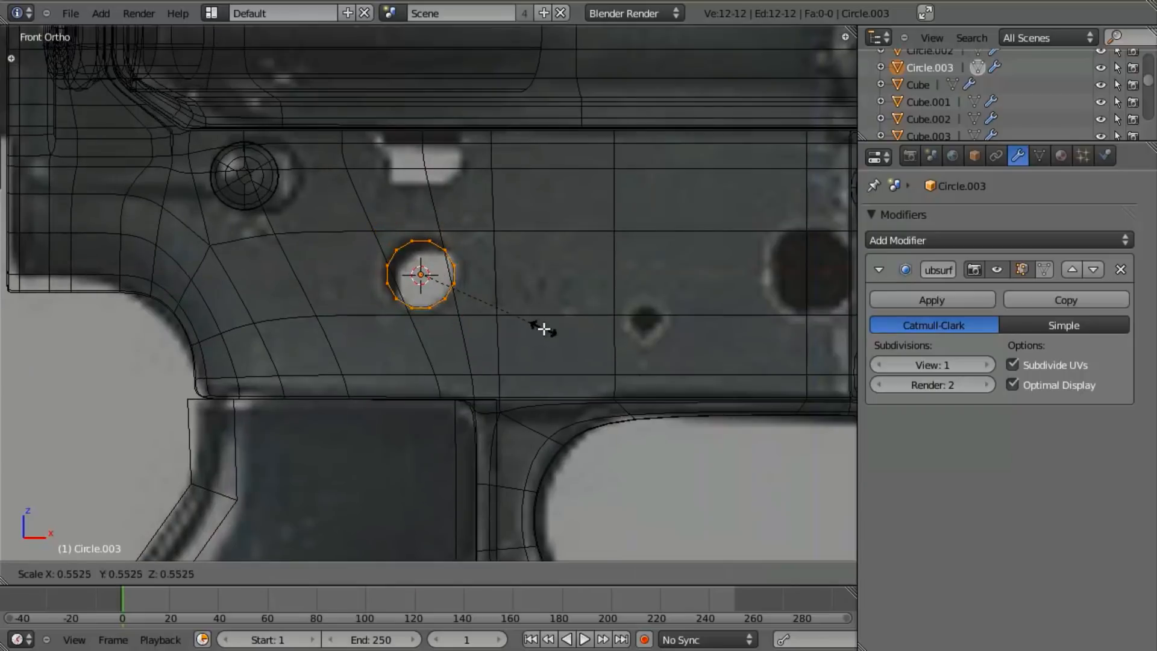
left_click(549, 335)
scroll(549, 339, "up", 7)
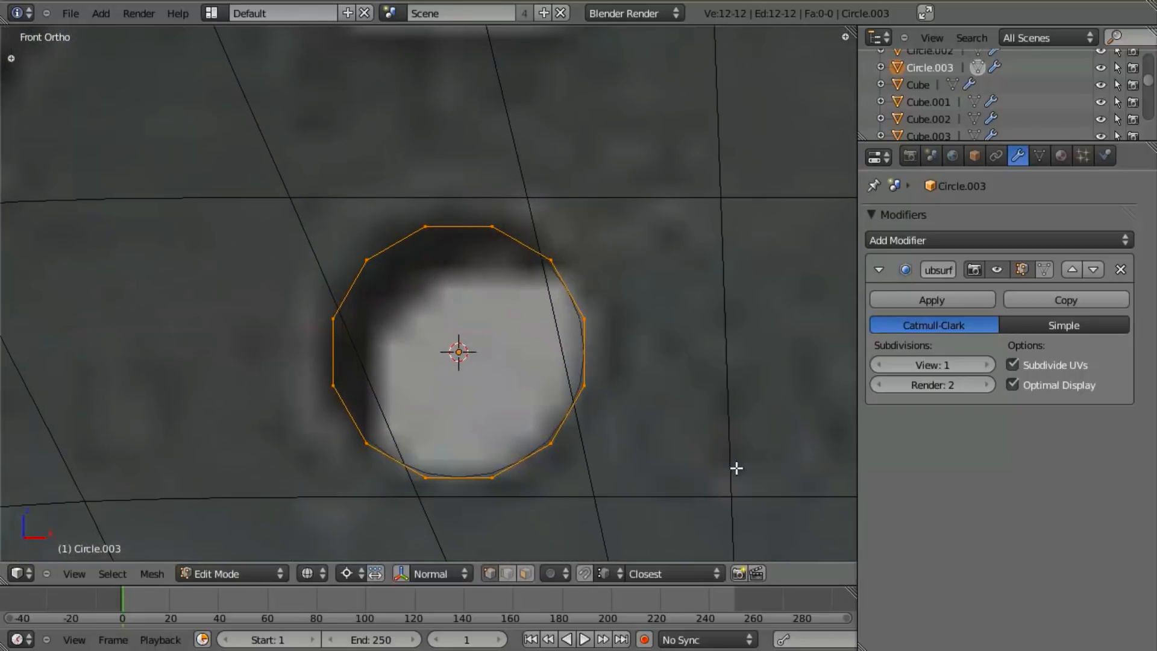
Extrude the circle inward twice, making a thin outer rim and an inner ring at about half size.
key("e")
right_click(717, 439)
key("s")
left_click(683, 422)
key("e")
right_click(683, 422)
key("s")
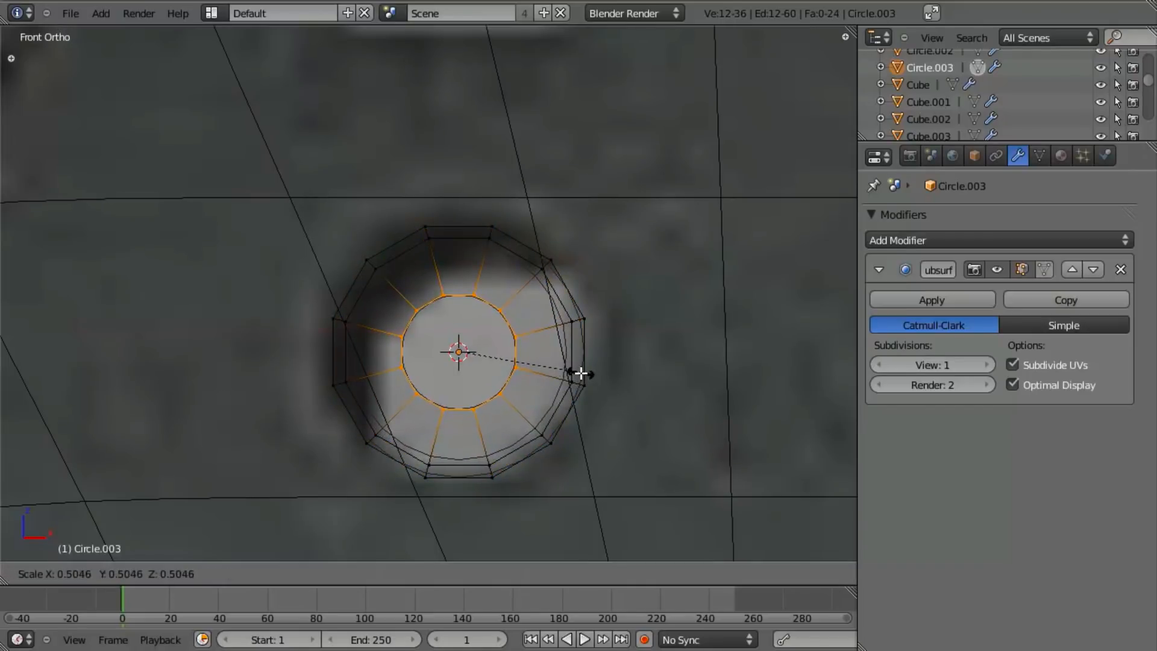
left_click(582, 380)
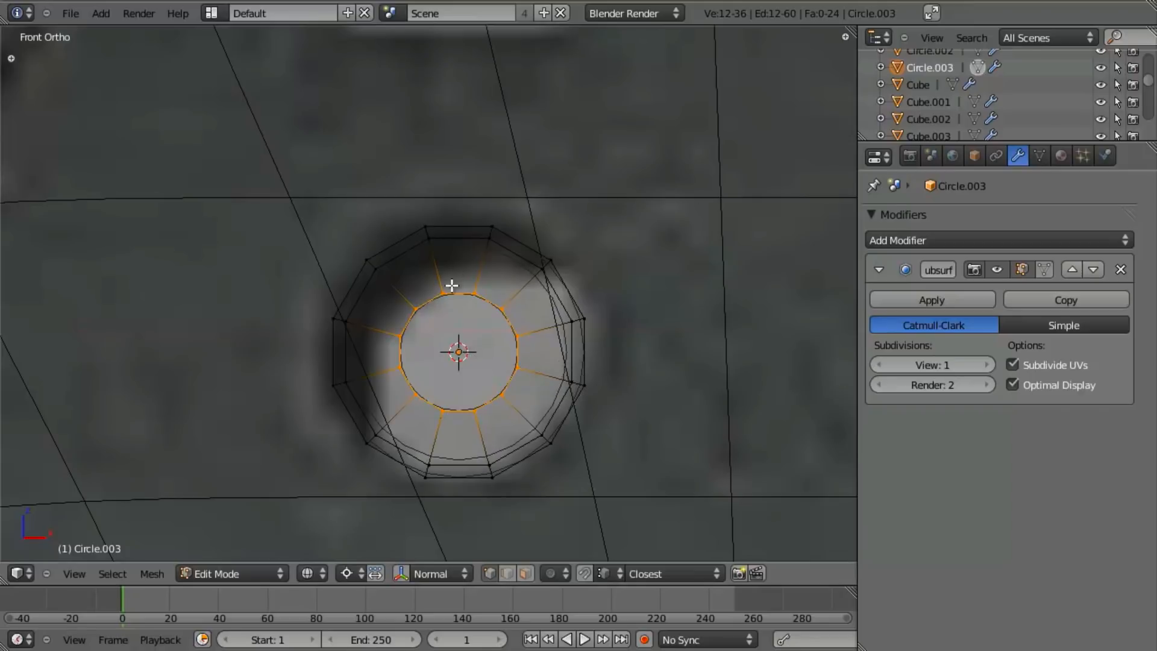
Extrude one slightly smaller inner ring, then extrude it again and merge it at the center to close the disc.
key("e")
right_click(684, 416)
key("s")
left_click(651, 395)
key("e")
right_click(641, 389)
key("w")
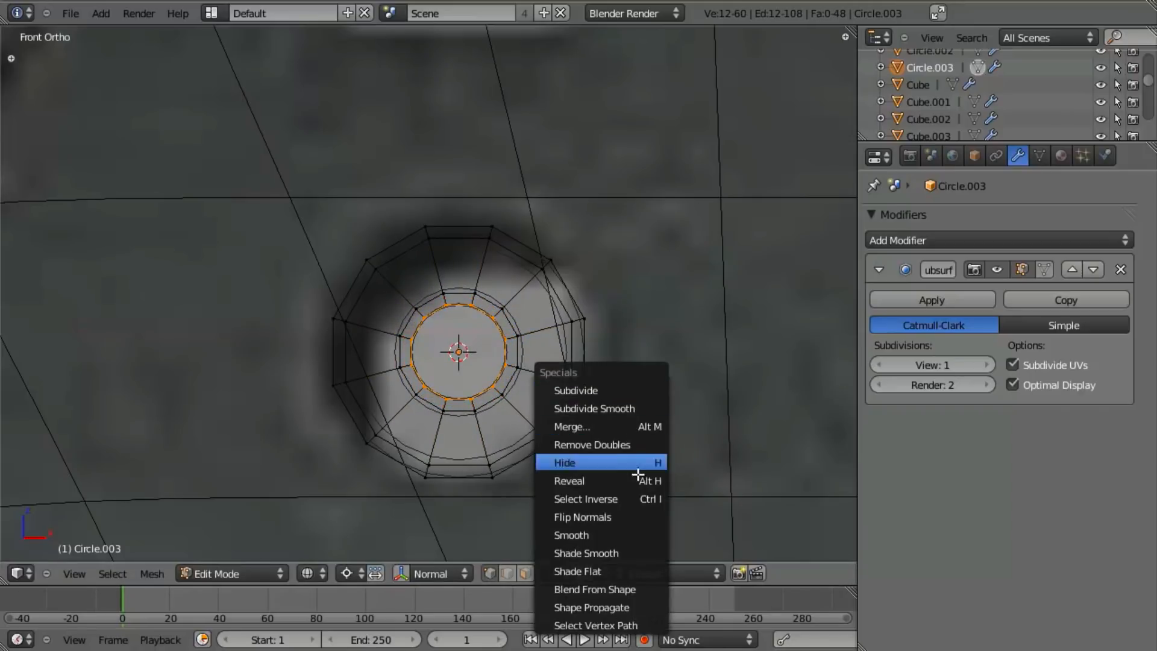
left_click(619, 426)
left_click(619, 426)
Select the disc's upper wedge section, extrude it in place and narrow it slightly along X.
scroll(553, 372, "up", 3)
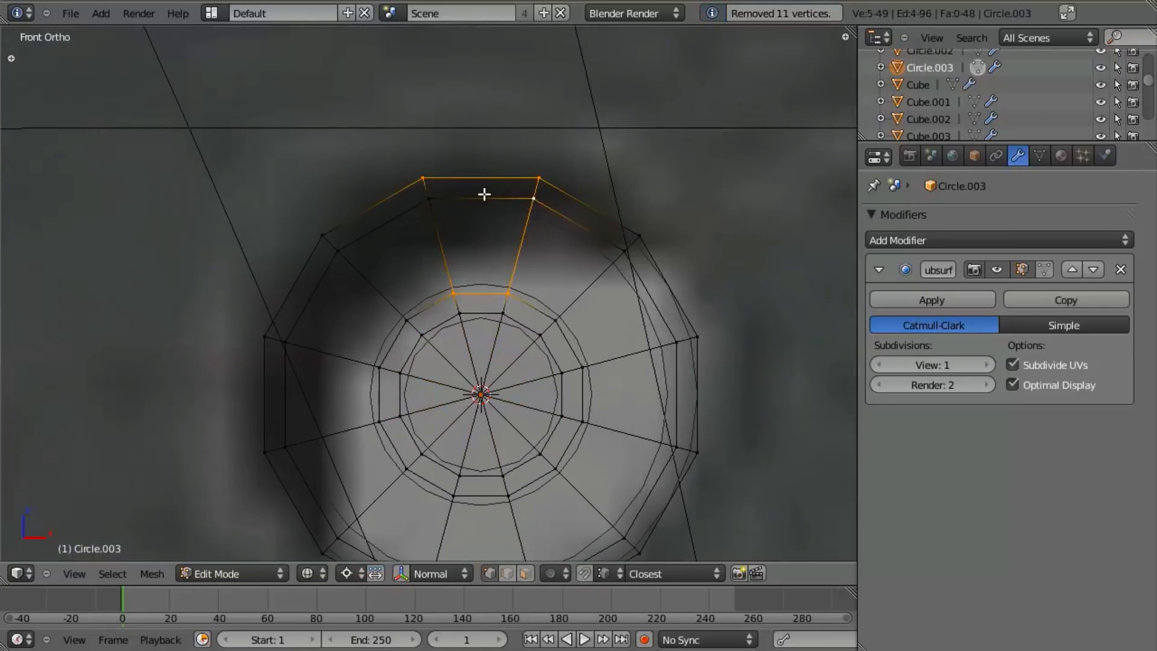
right_click(532, 203, "shift")
key("e")
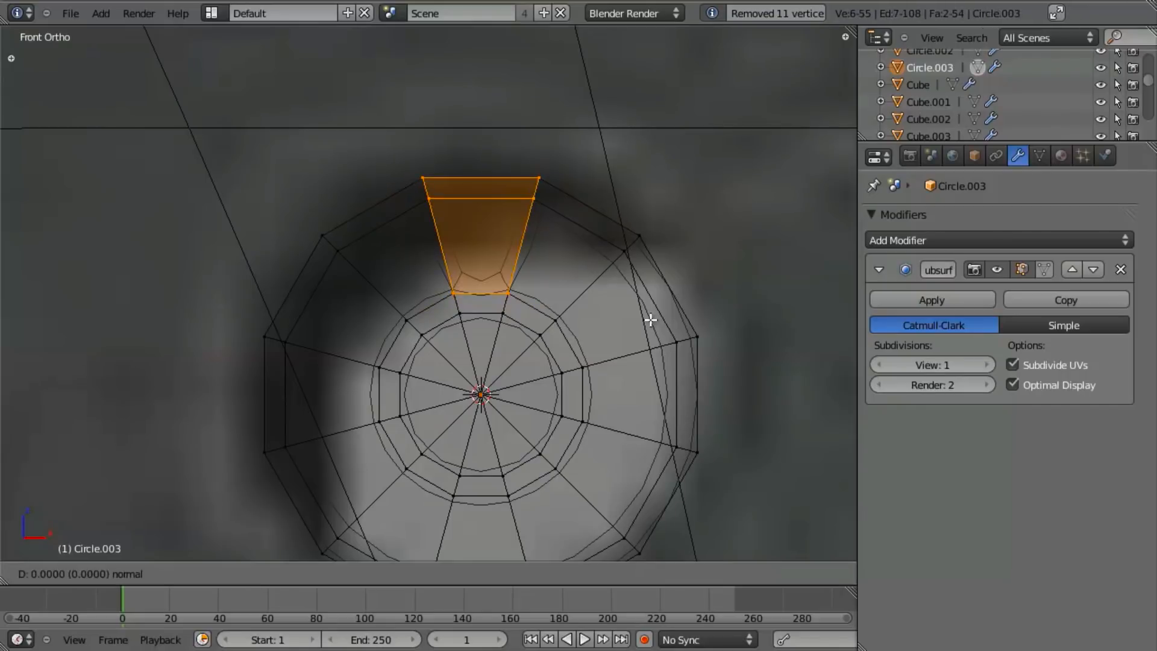
right_click(655, 338)
key("s")
right_click(641, 375)
key("s")
key("x")
left_click(638, 390)
Squeeze the wedge's inner-end vertices together along X and shift them along Z to form a V-shaped point.
key("b")
middle_click_drag(407, 254, 585, 112)
key("s")
key("x")
left_click(488, 325)
key("g")
key("z")
left_click(491, 330)
key("s")
key("x")
left_click(488, 321)
Narrow the wedge's middle pair of vertices along X to straighten the sides of the V.
key("a")
right_click(526, 197, "shift")
key("s")
key("x")
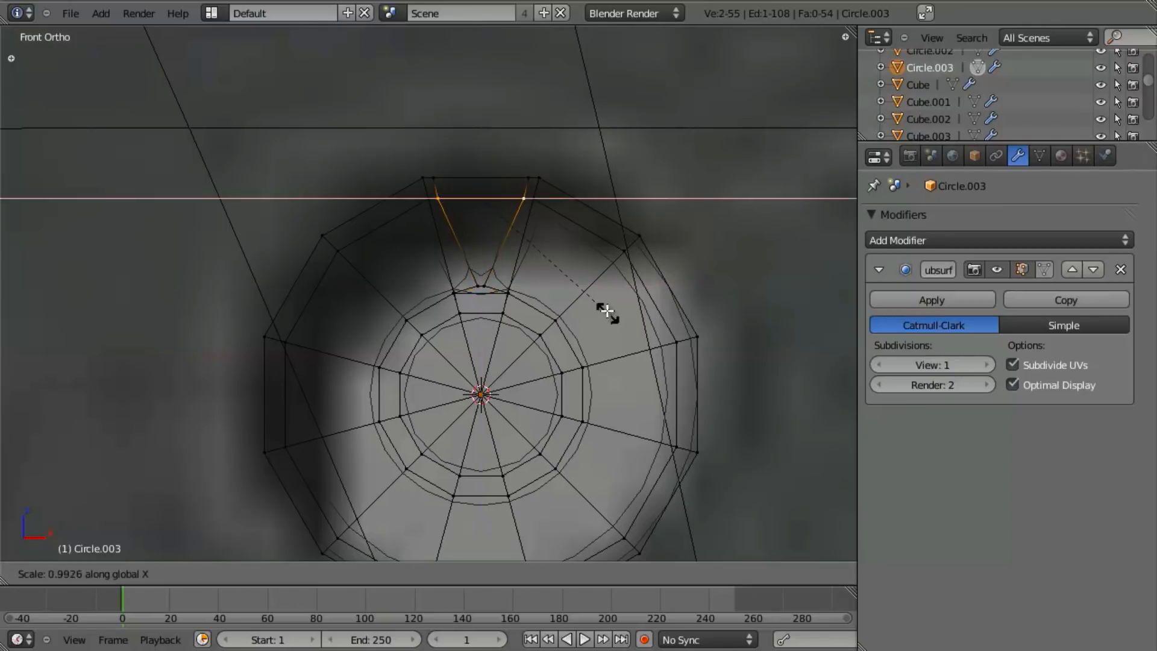
left_click(604, 306)
key("s")
key("x")
left_click(599, 302)
Select the V-shaped wedge's vertices and delete its faces to open a notch in the disc.
key("b")
left_click_drag(431, 168, 532, 193)
right_click(487, 281, "shift")
right_click(473, 282, "shift")
key("x")
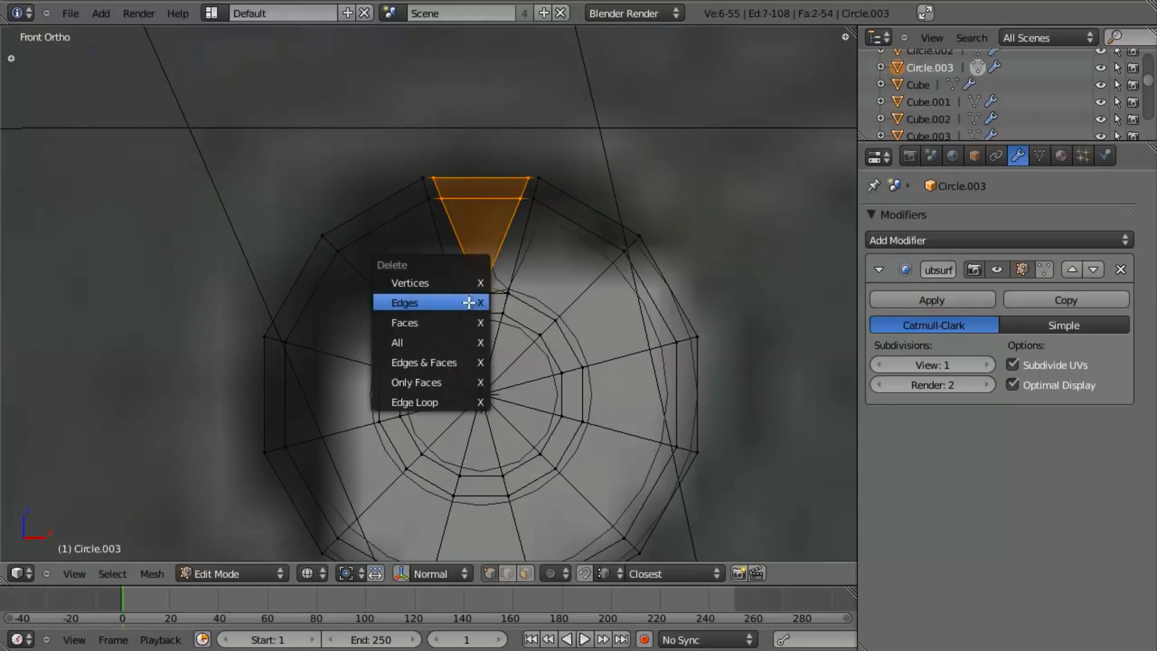
left_click(476, 323)
Delete the leftover edges spanning the V-shaped notch.
key("shift+z")
key("z")
right_click(443, 164)
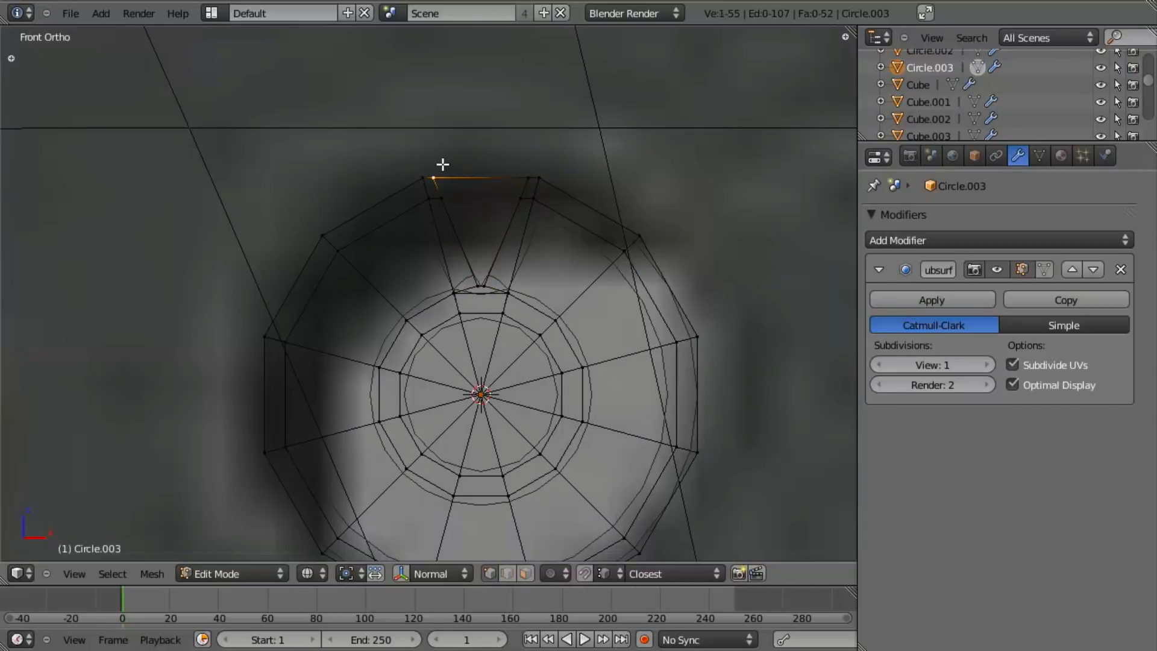
key("x")
left_click(510, 154)
key("x")
left_click(531, 171)
Extrude the notched outline along Y as a narrow support edge, then extrude it again to form the disc's side wall.
right_click(572, 192, "alt")
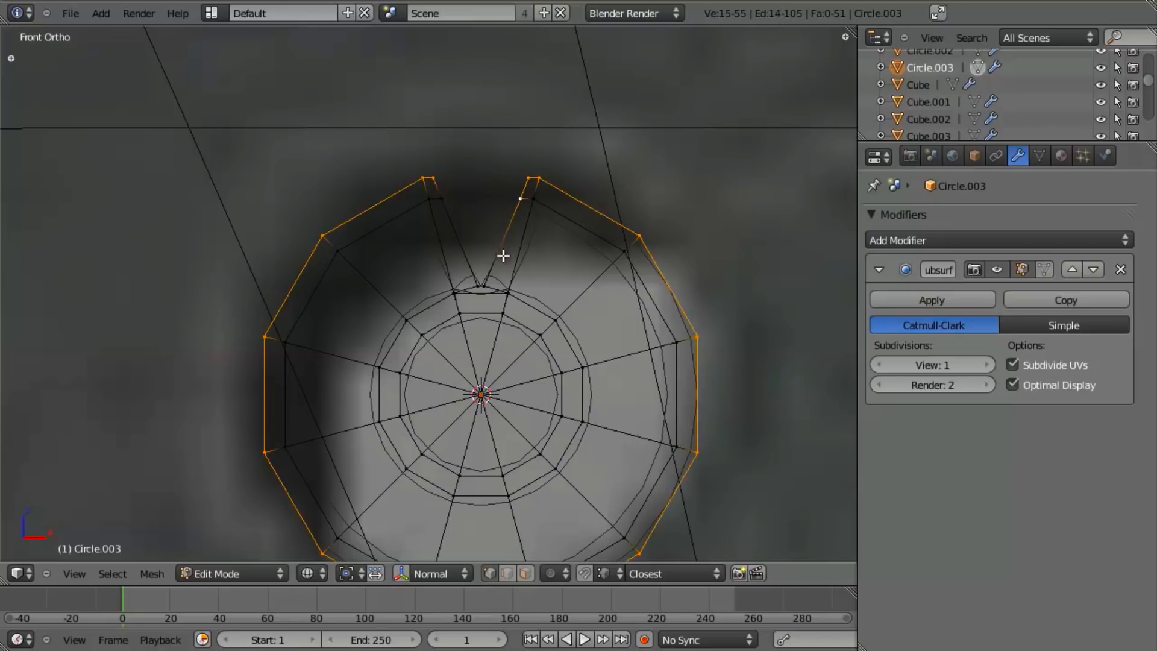
middle_click_drag(767, 342, 620, 325)
key("e")
key("y")
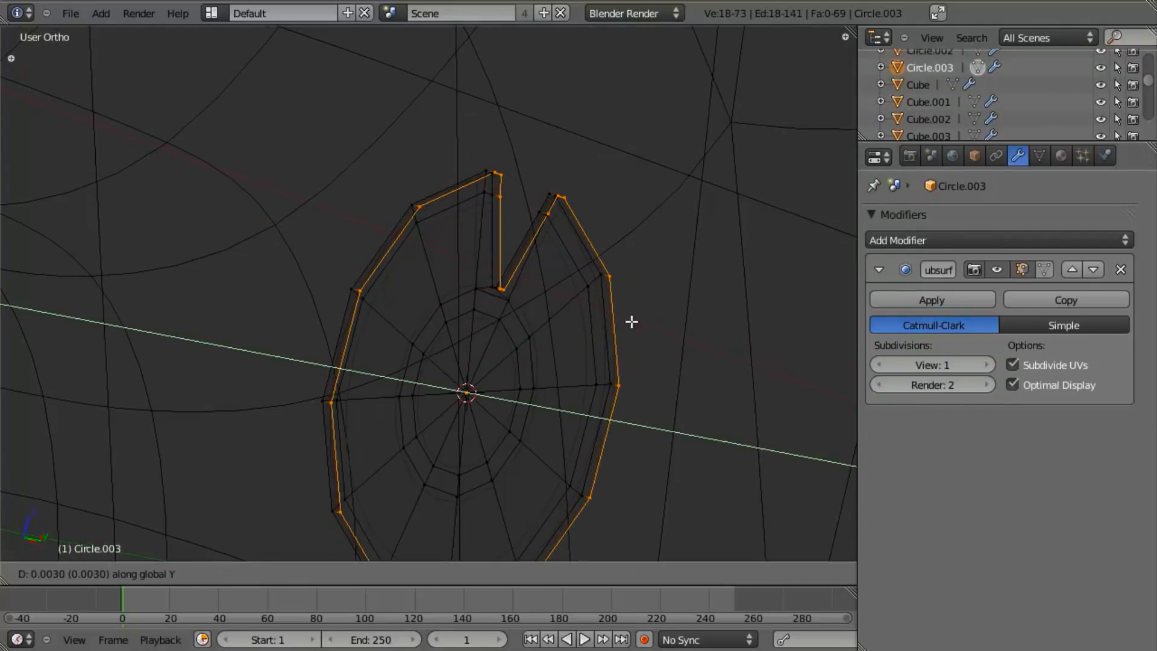
left_click(627, 320)
key("e")
key("s")
left_click(711, 321)
Apply smooth shading to the whole notched disc and return to Object Mode.
key("z")
scroll(711, 321, "down", 3)
key("a")
key("w")
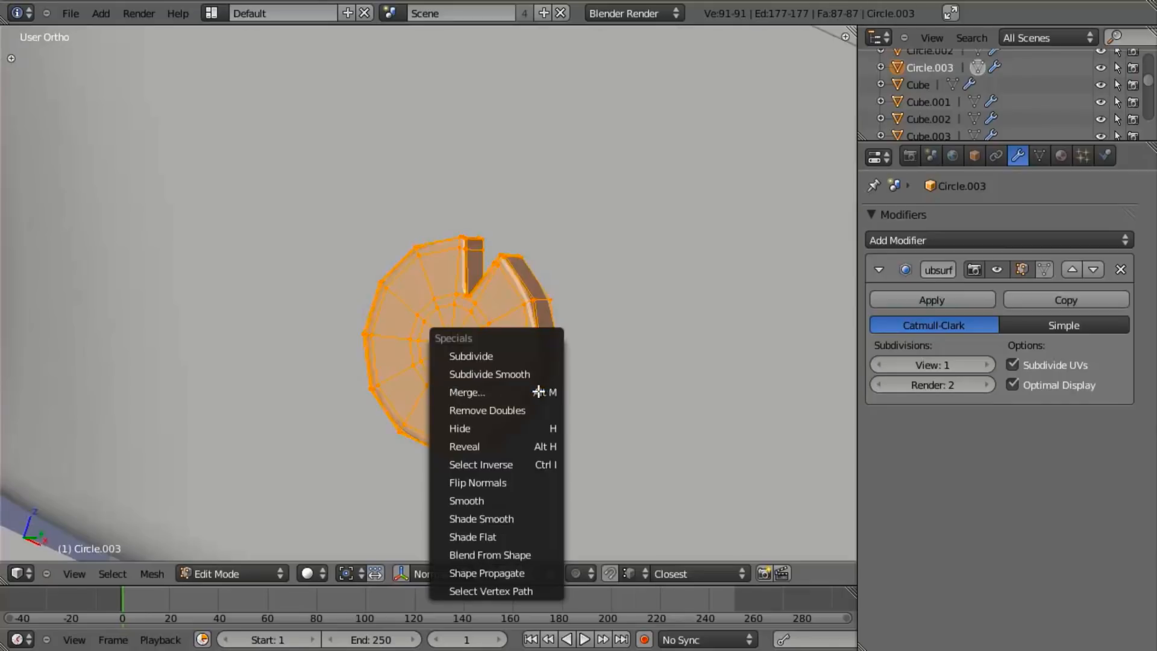
left_click(547, 517)
key("Tab")
Move the whole notched disc mesh about 0.032 along Y so it sits in the receiver's surface, and return to Object Mode.
key("KP_1")
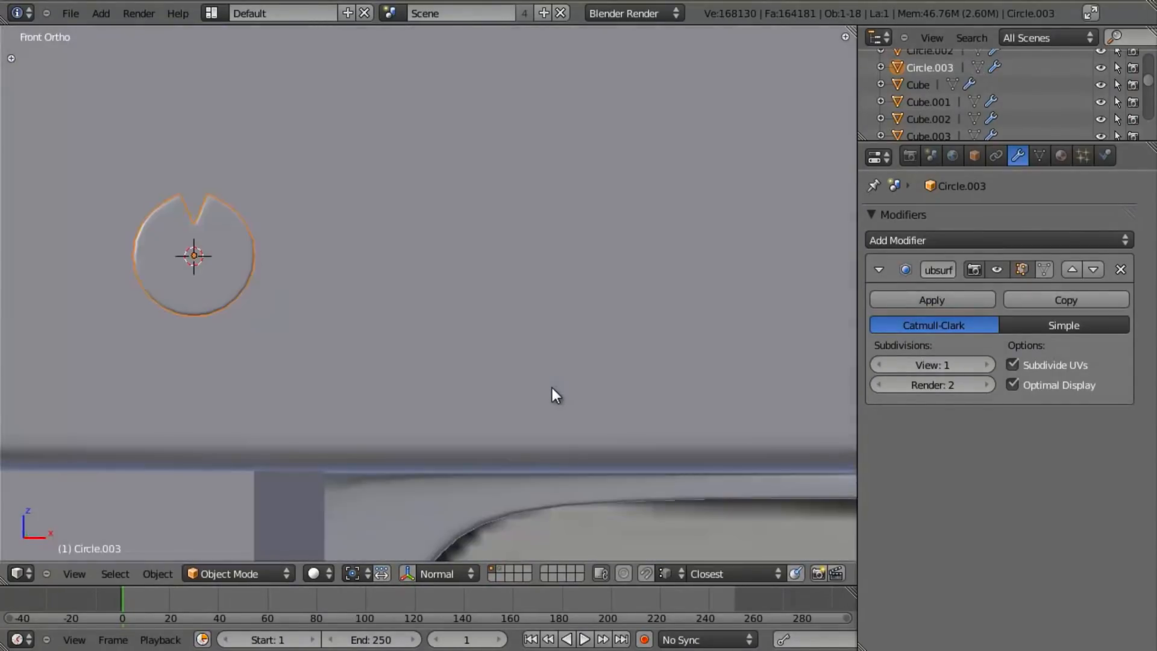
key("z")
mouse_move(246, 262)
middle_mouse_down("shift")
mouse_move(447, 330)
mouse_move(442, 381)
mouse_move(468, 331)
middle_mouse_up("shift")
key("z")
scroll(447, 330, "down", 4)
scroll(442, 381, "up", 4)
key("Tab")
key("g")
key("y")
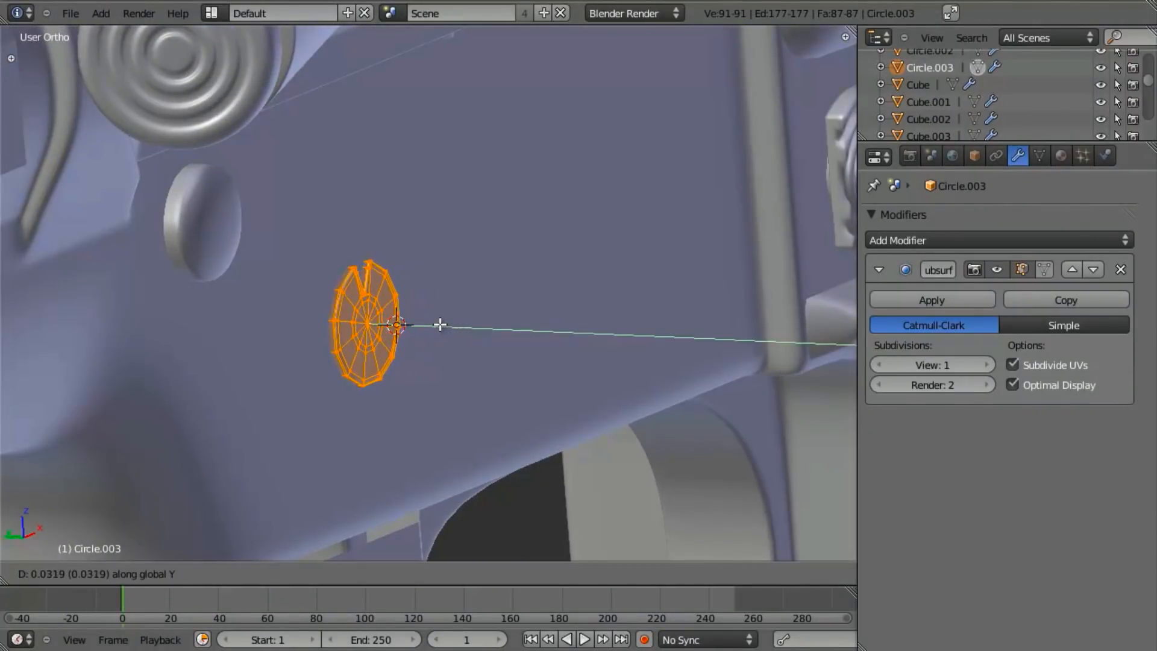
left_click(439, 326)
key("Tab")
Compare the notched disc's shape and depth with the round pin in the m4_right_side.jpg reference photo.
scroll(497, 351, "down", 3)
scroll(497, 348, "down", 3)
mouse_move(497, 348)
middle_mouse_down()
mouse_move(406, 335)
mouse_move(487, 366)
middle_mouse_up()
scroll(487, 366, "up", 1)
key("alt+Tab")
left_click(422, 323)
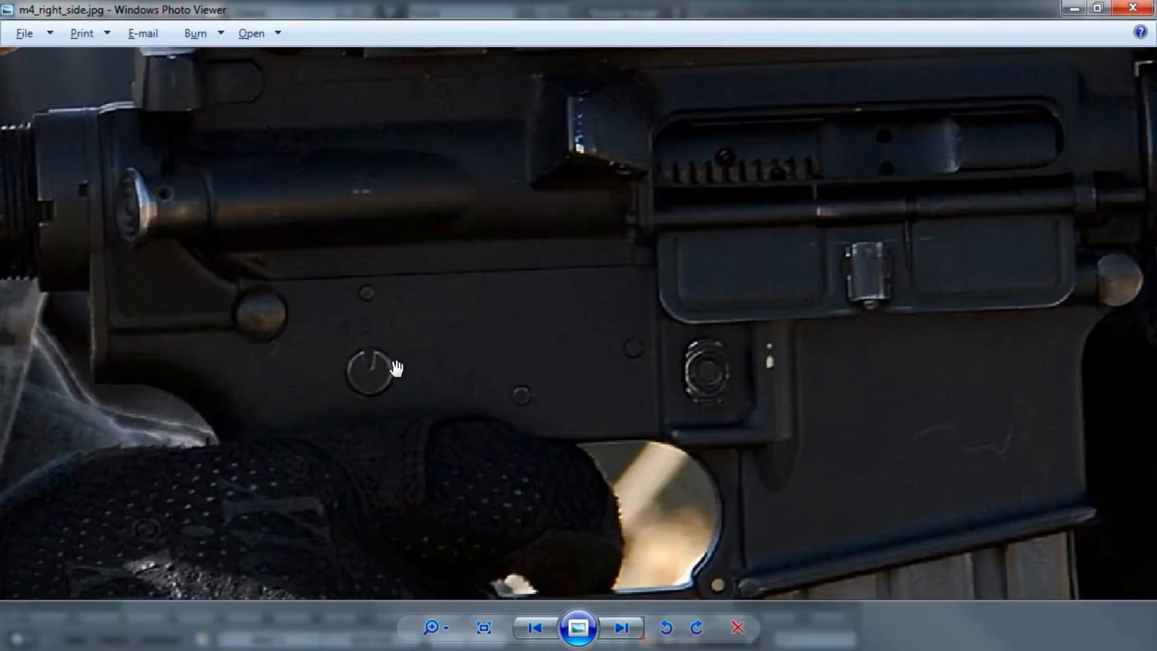
key("alt+Tab")
scroll(488, 297, "up", 7)
right_click(429, 307)
key("Tab")
scroll(431, 325, "up", 4)
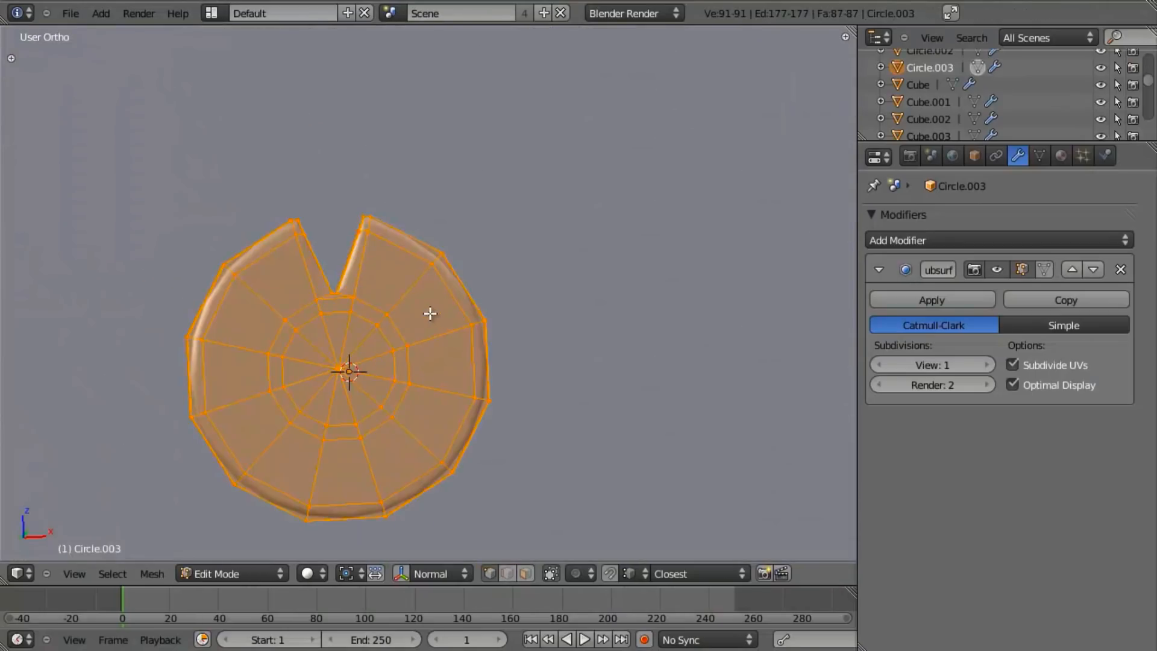
key("Tab")
Open the receiver body's mesh for editing in front view and check the pin's surroundings in the reference photo.
key("z")
right_click(381, 139)
key("z")
scroll(592, 419, "down", 7)
key("KP_1")
key("Tab")
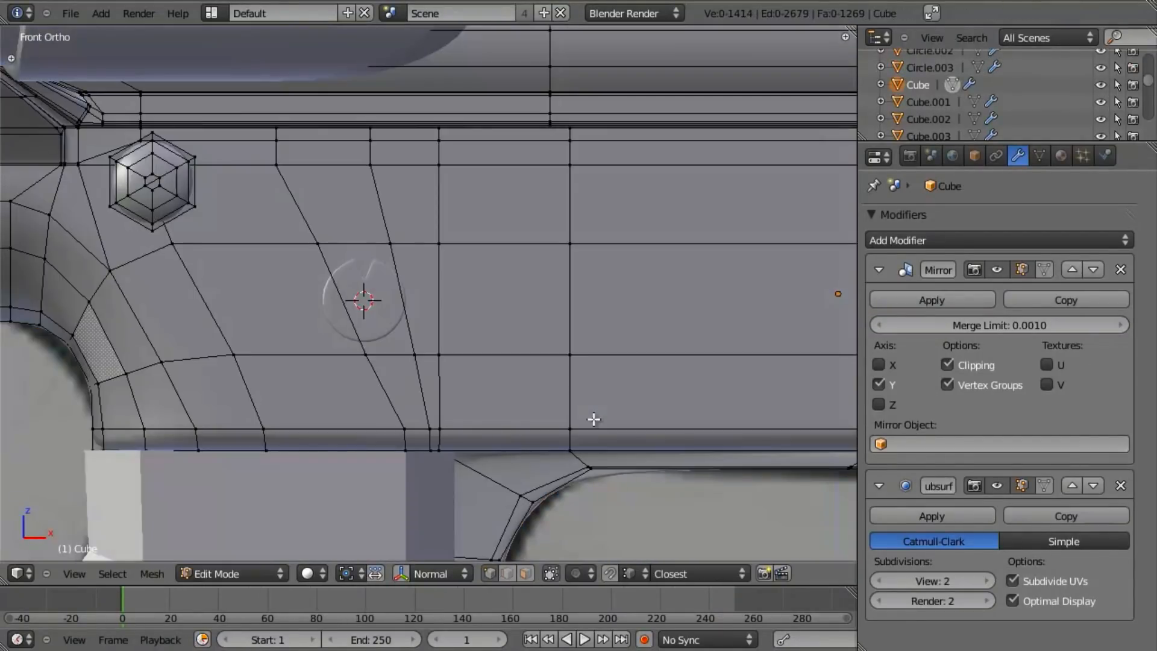
key("alt+Tab")
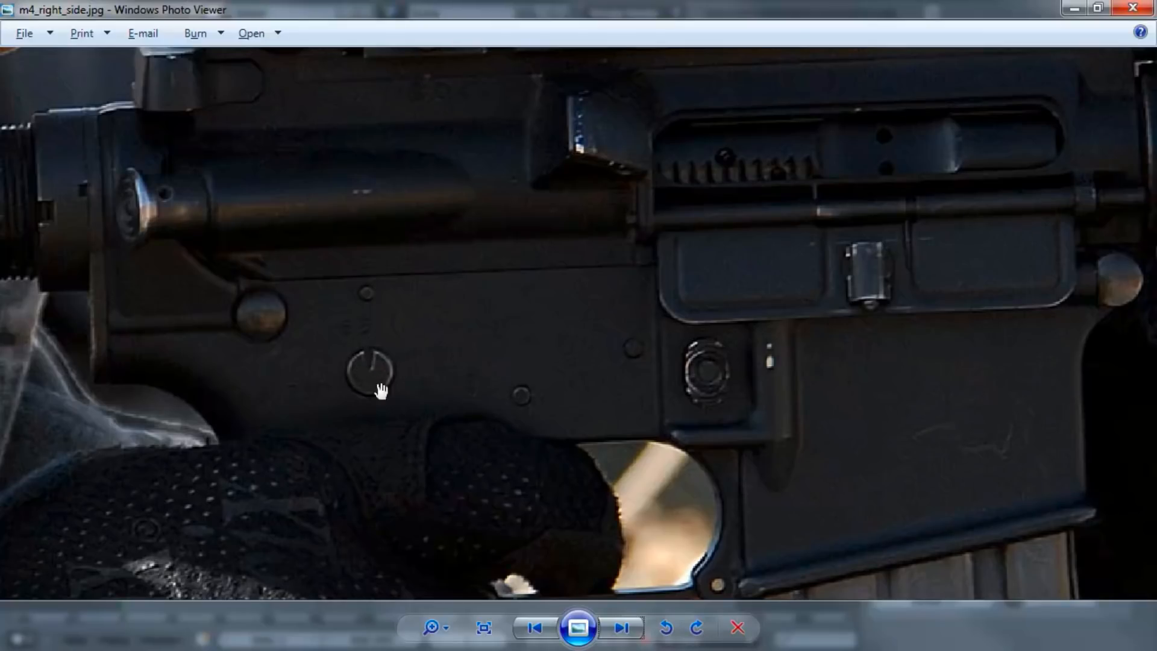
key("alt+Tab")
Straighten the slanted edge crossing the disc's left half by scaling its two vertices to 0 along X.
scroll(555, 388, "up", 2)
scroll(546, 391, "up", 4)
right_click(449, 409)
scroll(487, 453, "down", 3)
scroll(489, 449, "up", 3)
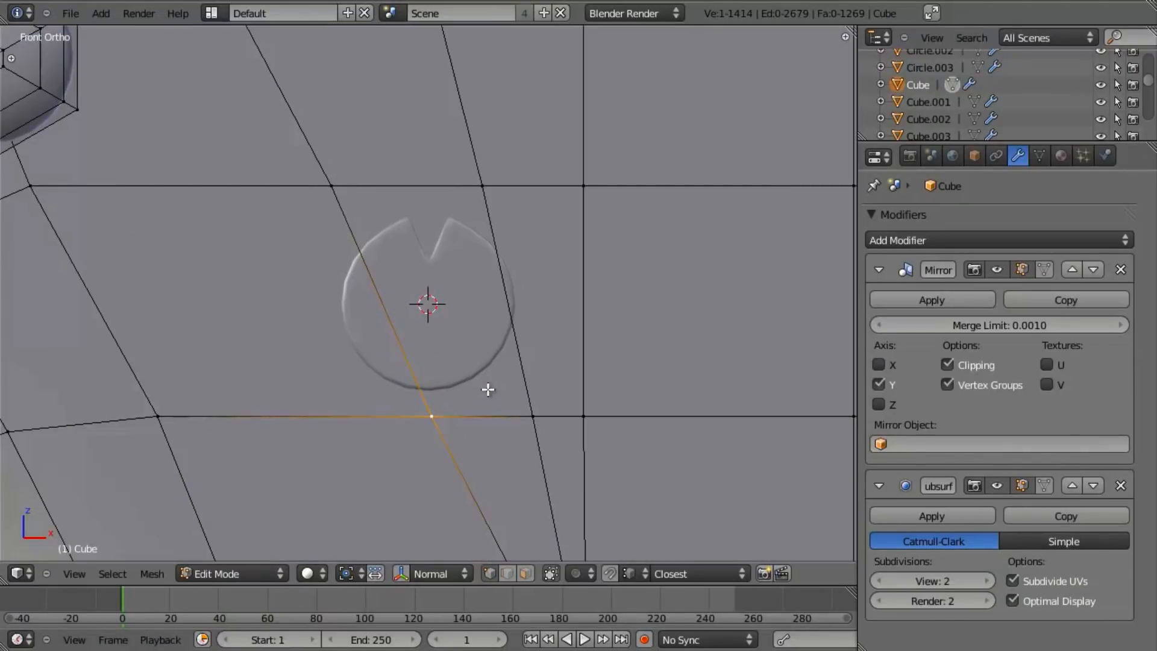
right_click(331, 170, "shift")
key("s")
key("x")
key("0")
key("Return")
Straighten the slanted edge along the disc's right side by scaling its two vertices to 0 along X.
key("a")
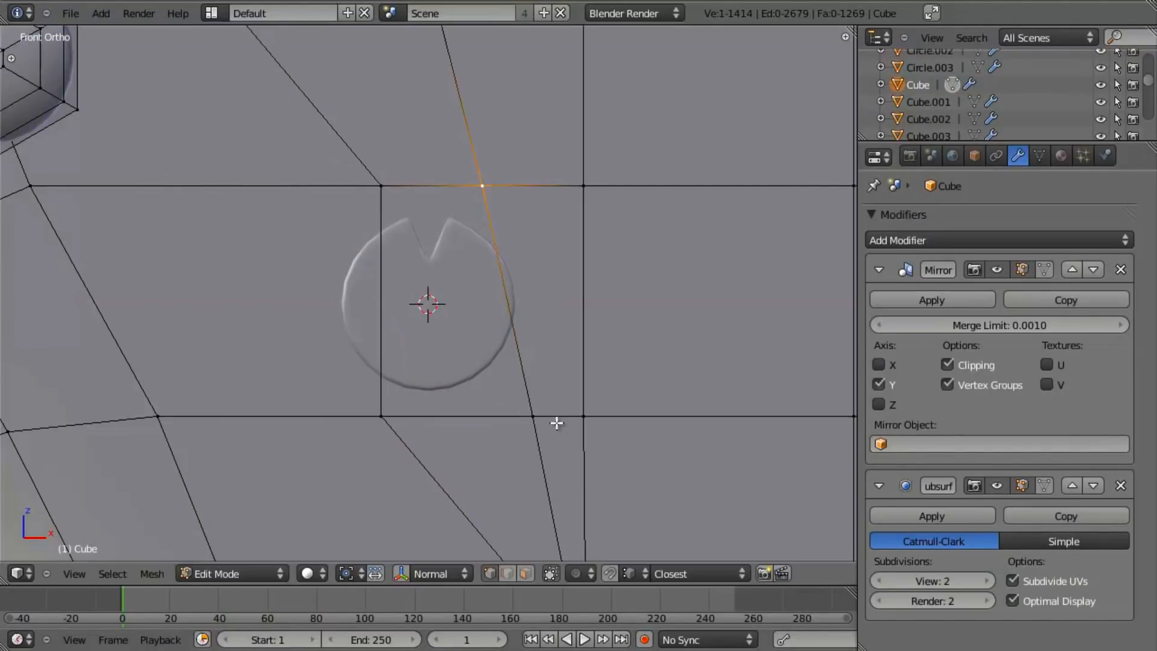
right_click(535, 408, "shift")
key("s")
key("x")
key("0")
key("Return")
Move the six receiver vertices around the disc along X so their two faces enclose it.
key("b")
left_click_drag(322, 141, 710, 566)
key("g")
key("x")
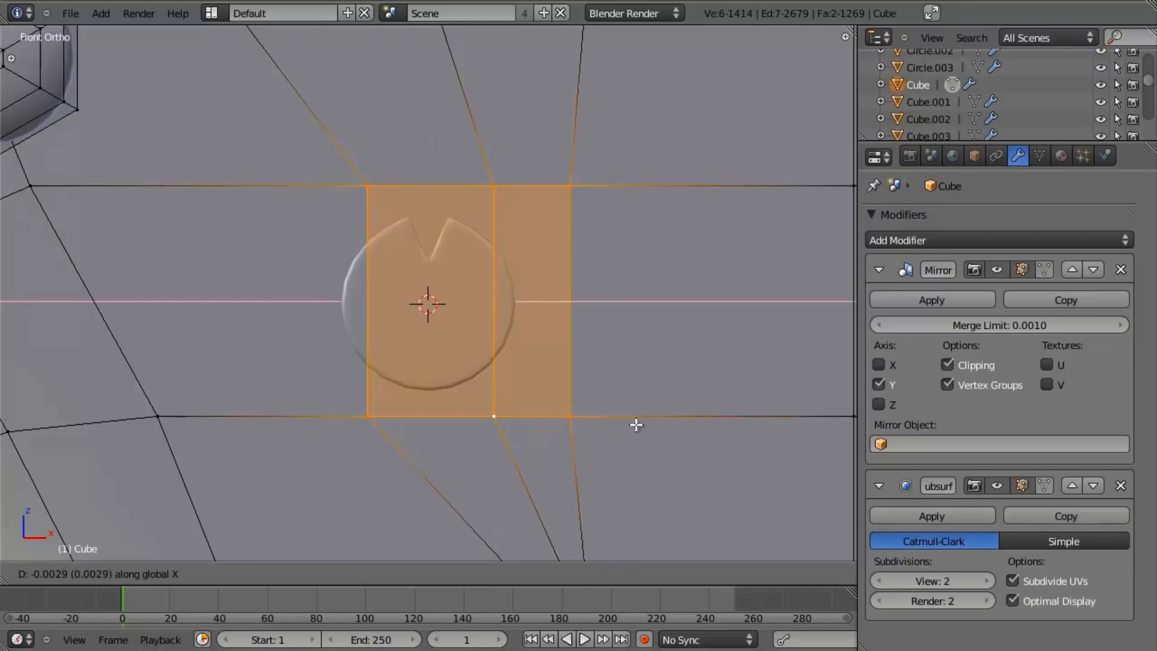
left_click(605, 418)
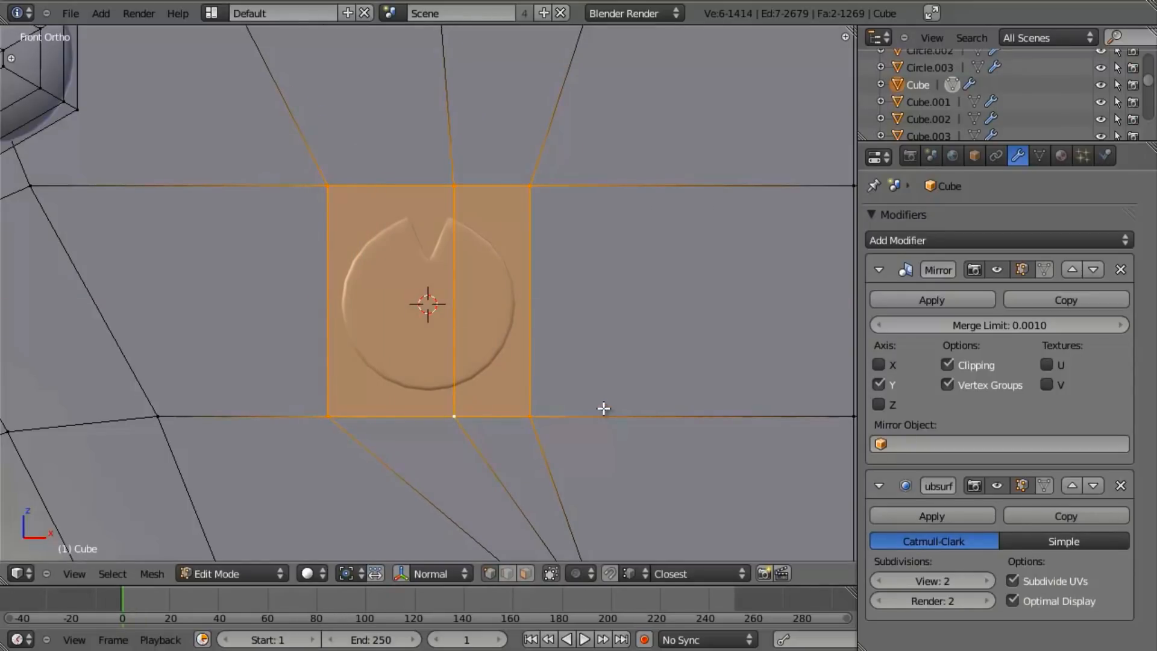
Turn on the edge length display for the mesh.
key("n")
scroll(748, 485, "down", 10)
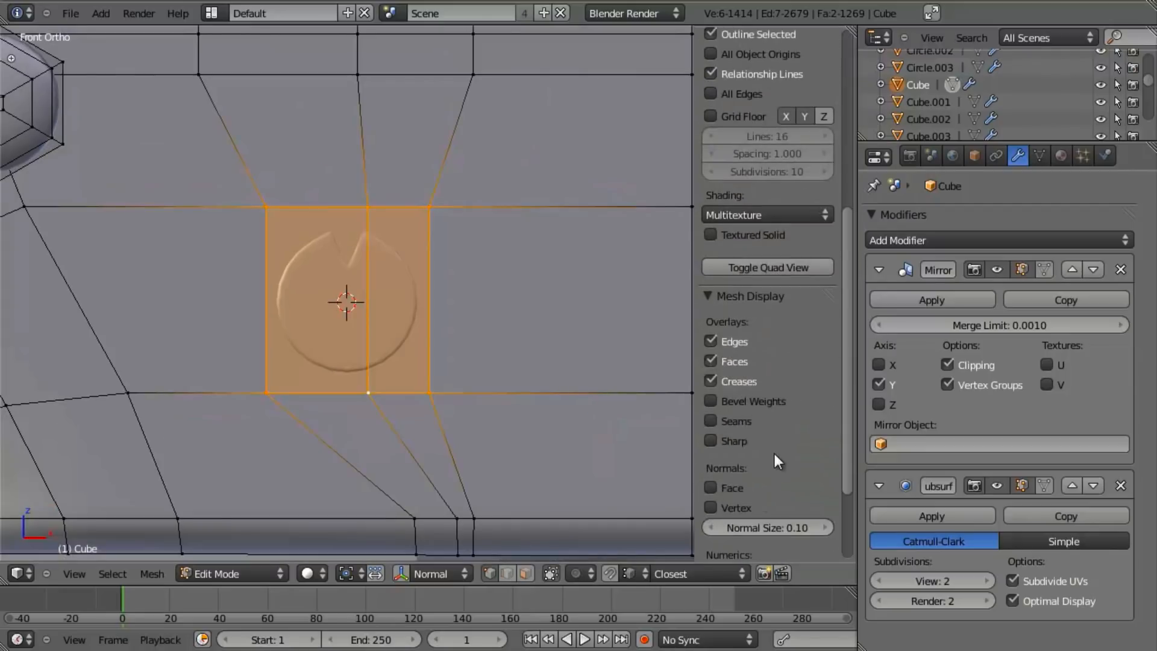
scroll(774, 455, "down", 5)
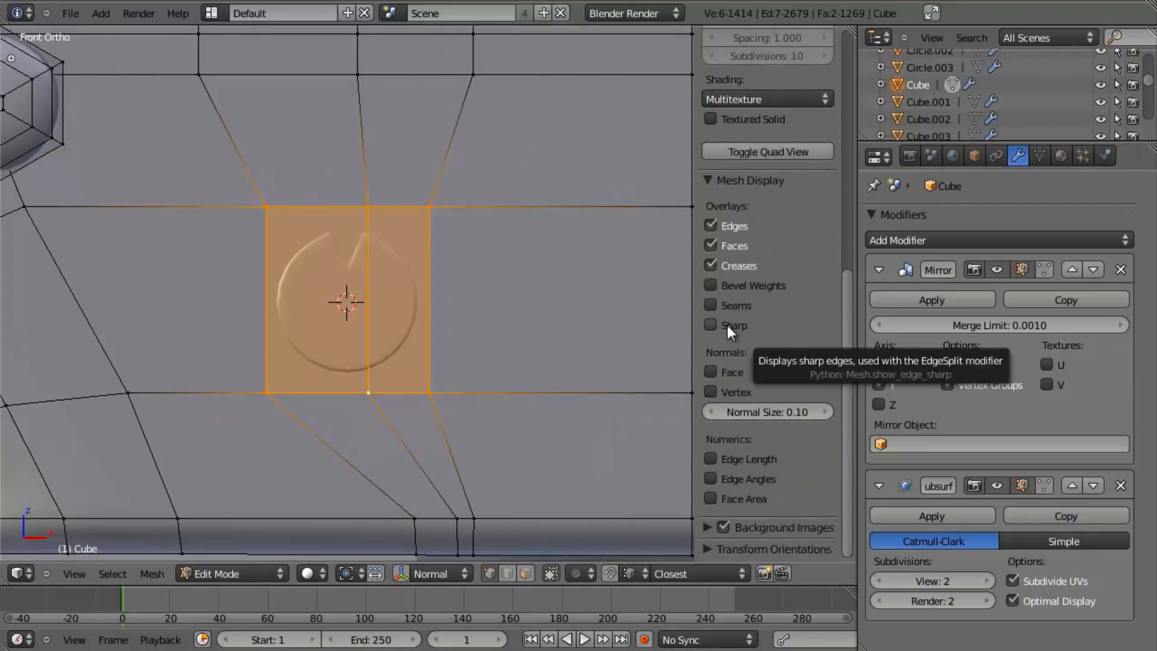
left_click(732, 459)
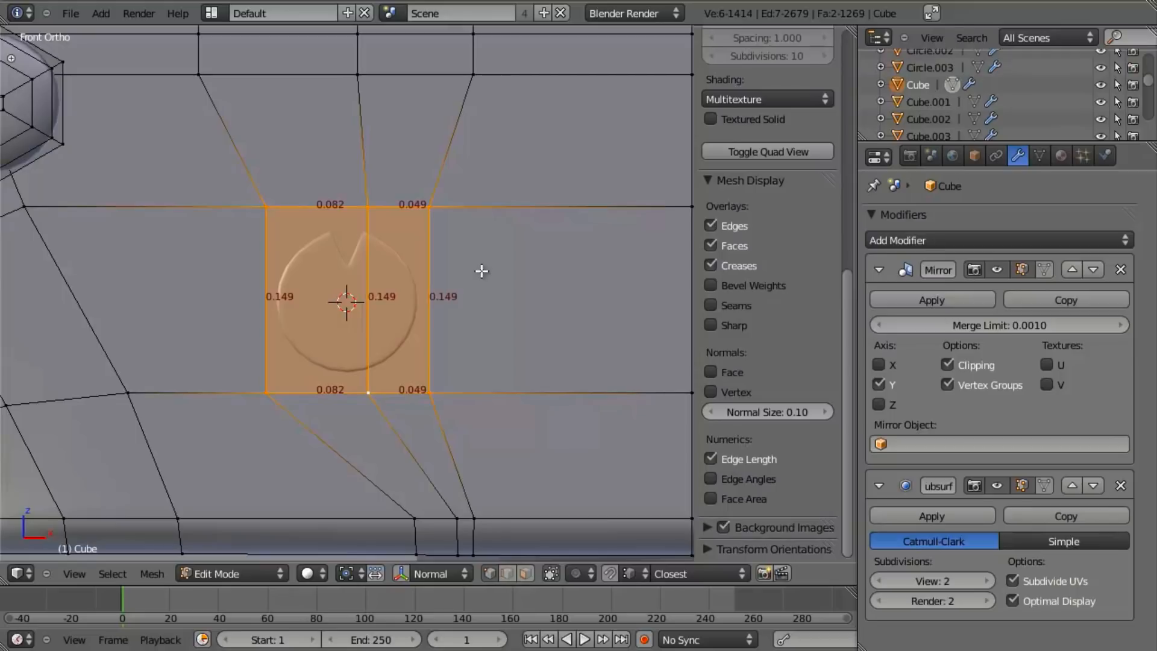
scroll(481, 274, "up", 3)
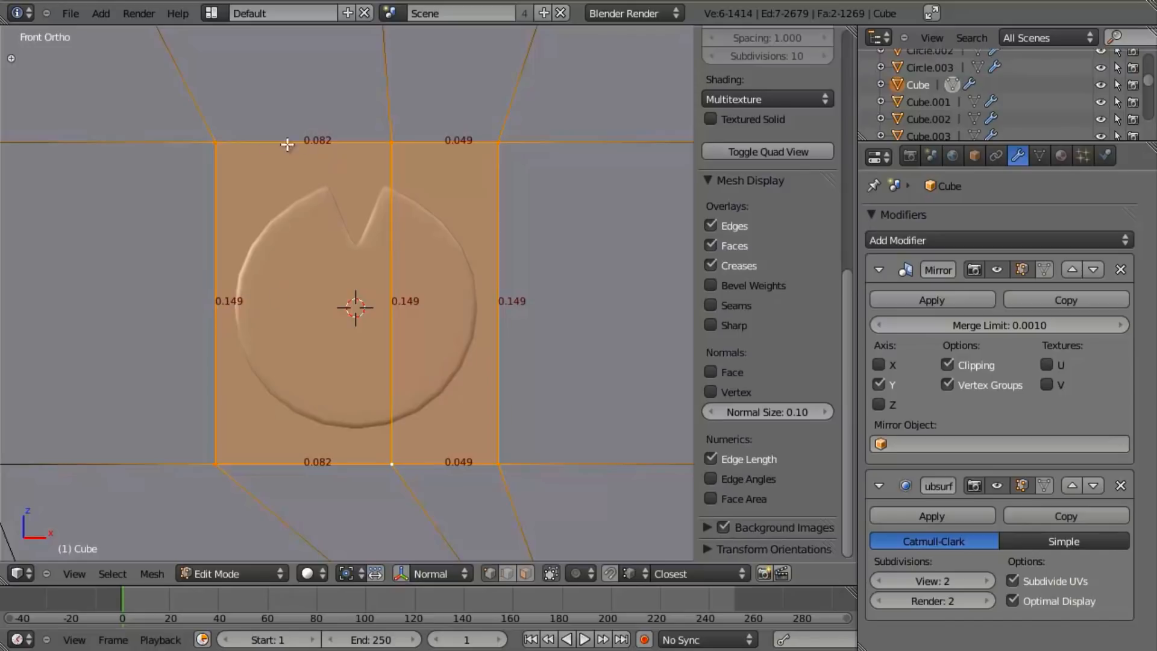
Move the left edge of the two faces outward along X to make their combined outline square.
right_click(208, 138)
right_click(216, 450, "shift")
key("g")
key("x")
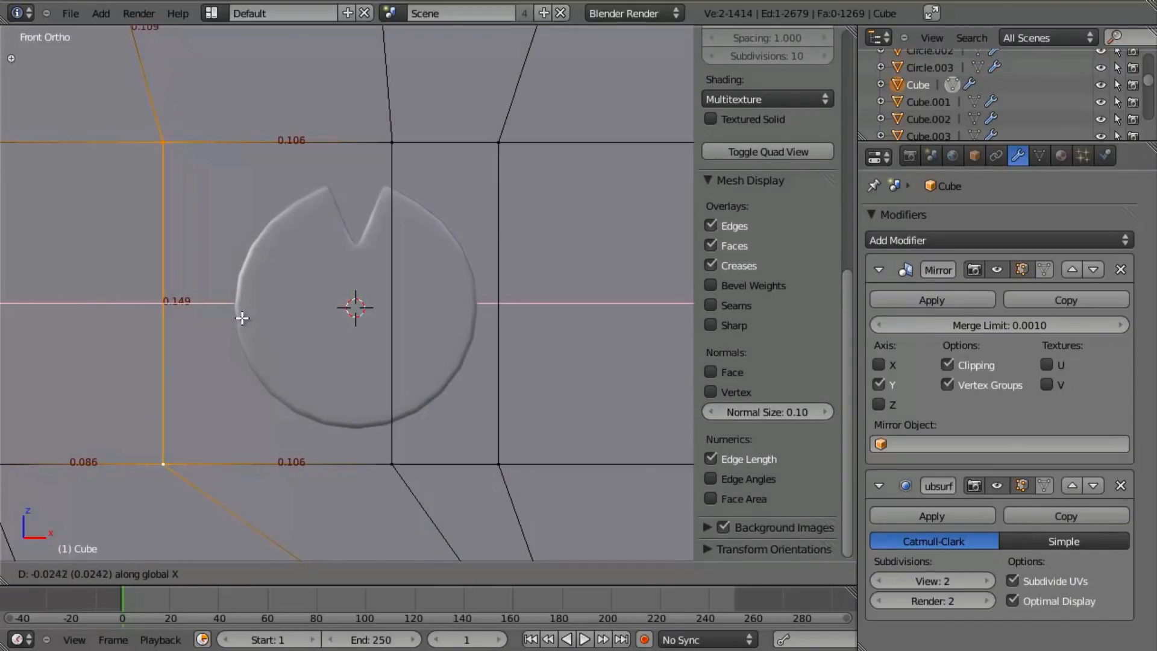
left_click(352, 337)
Move the middle vertical edge along X to halve the square, with 0.075 on each side.
right_click(380, 140)
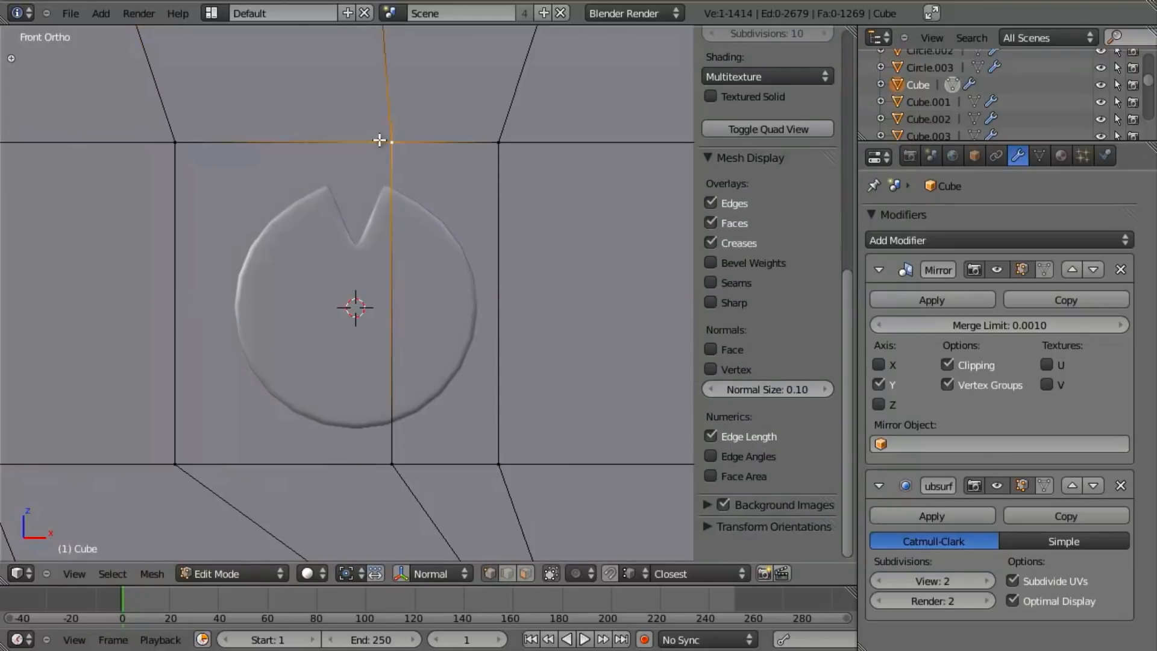
right_click(399, 439, "shift")
key("g")
key("x")
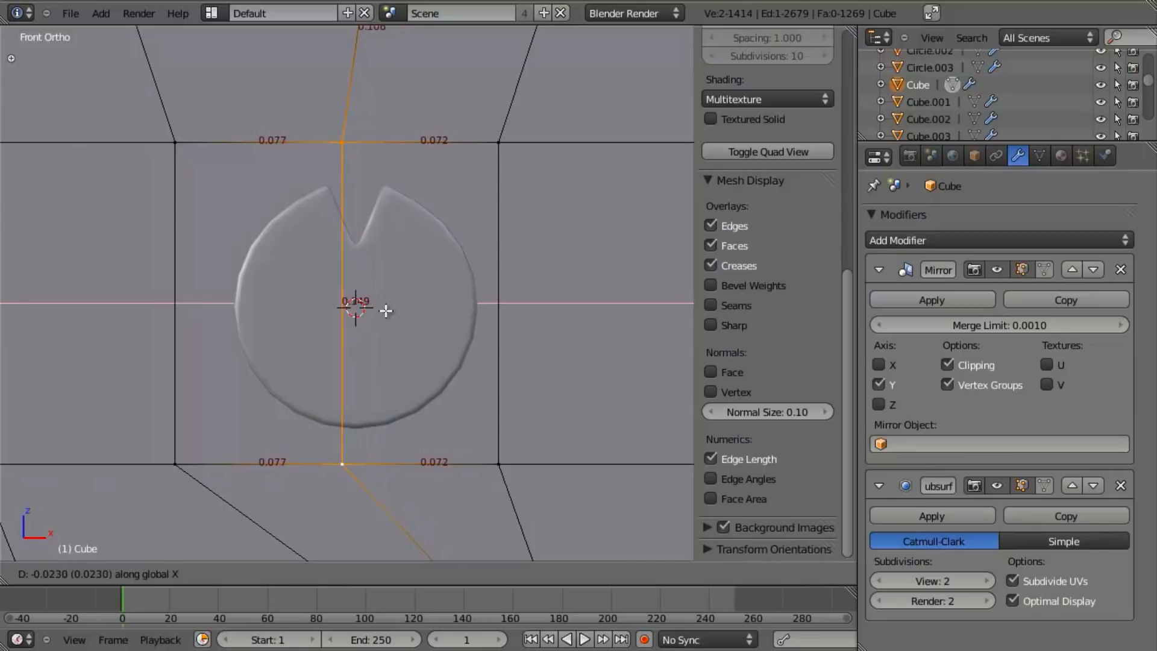
left_click(325, 307)
Center the whole six-vertex square on the notched disc by moving it along X.
key("b")
mouse_move(114, 110)
left_mouse_down()
mouse_move(651, 512)
mouse_move(612, 479)
left_mouse_up()
key("g")
key("x")
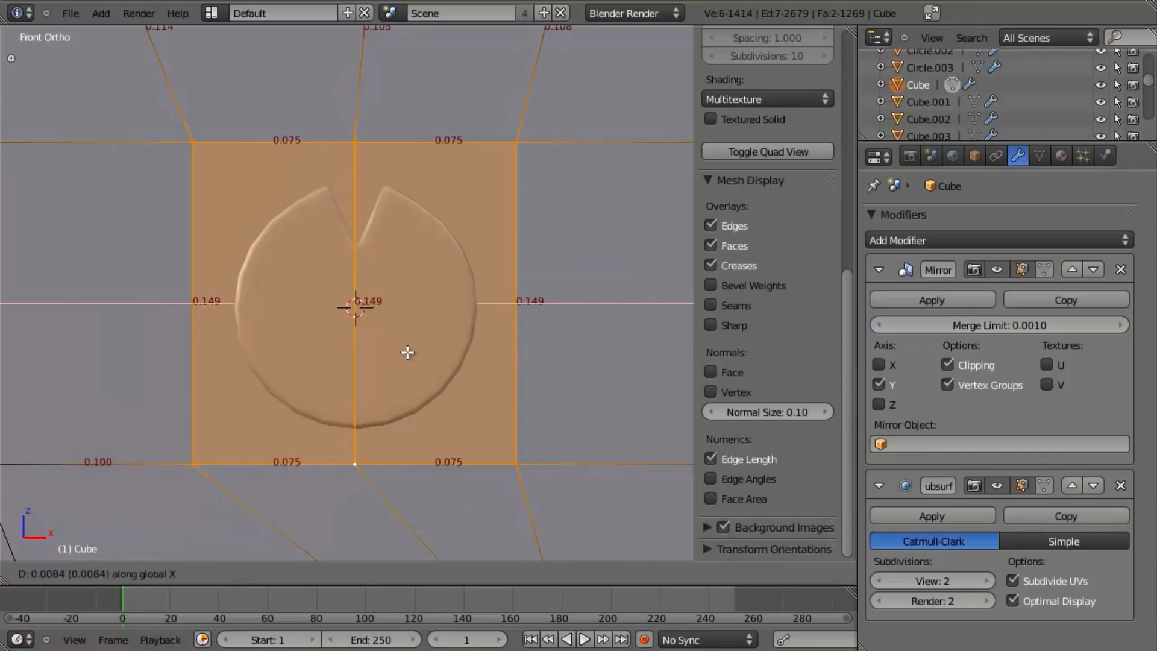
left_click(409, 353)
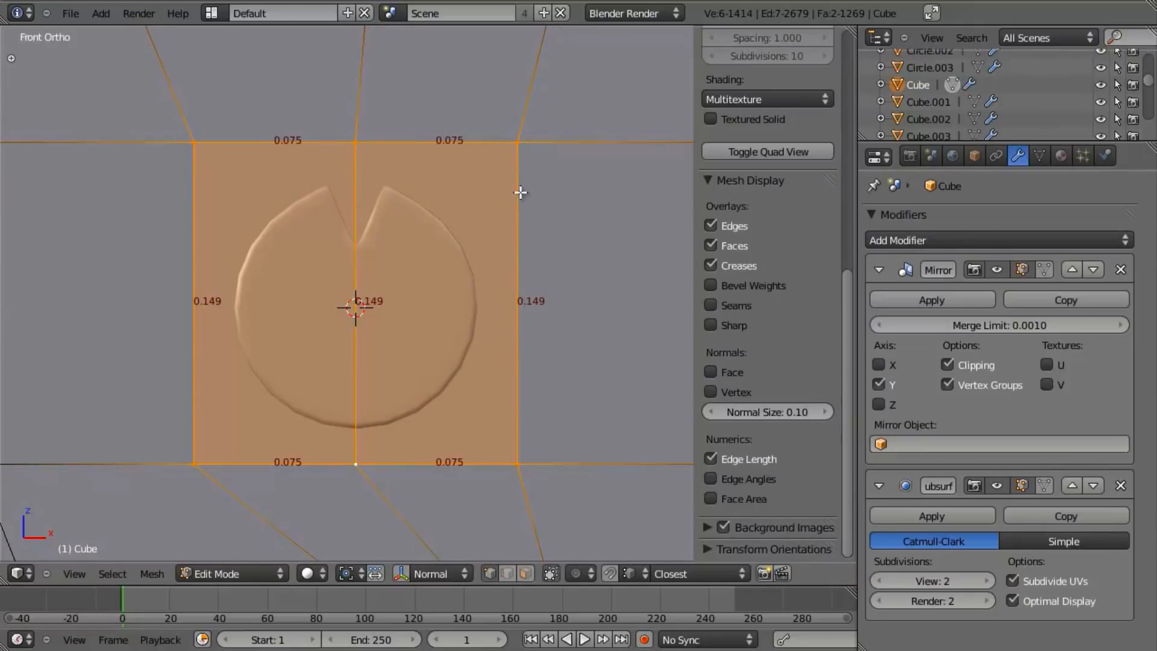
Extrude the two square faces in place and scale them down to the disc's outline, about 0.114 across.
key("e")
right_click(647, 298)
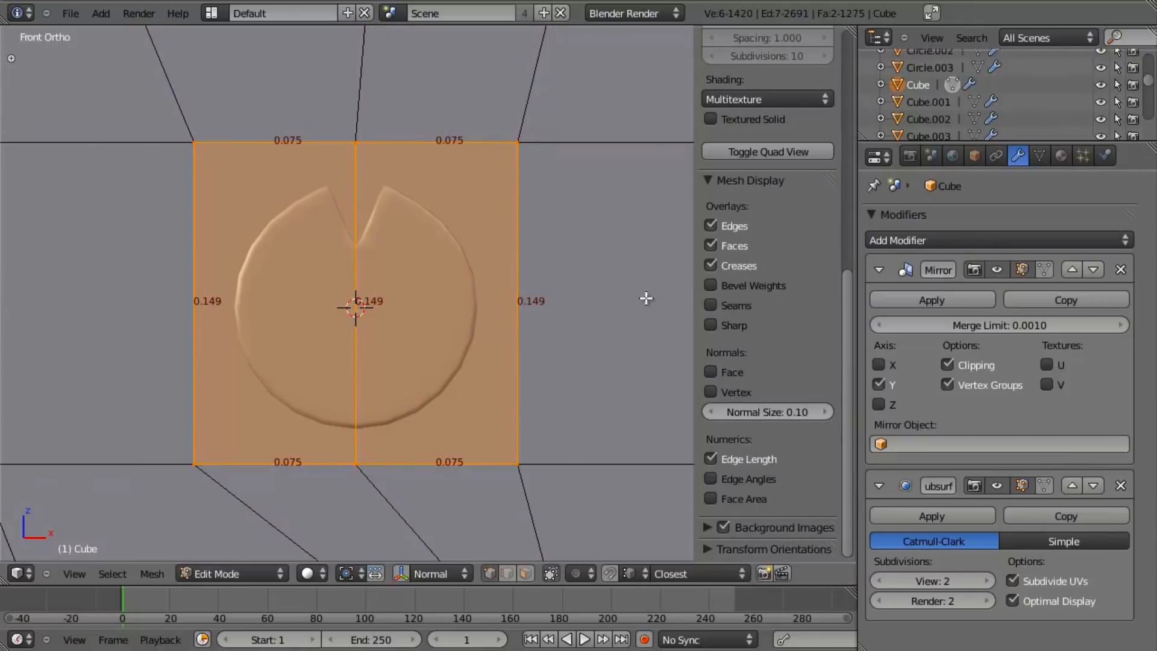
key("s")
left_click(569, 278)
key("s")
left_click(574, 276)
Extrude the inset faces and push them inward about 0.002 along Y as a narrow support edge.
scroll(538, 293, "down", 3)
key("z")
key("z")
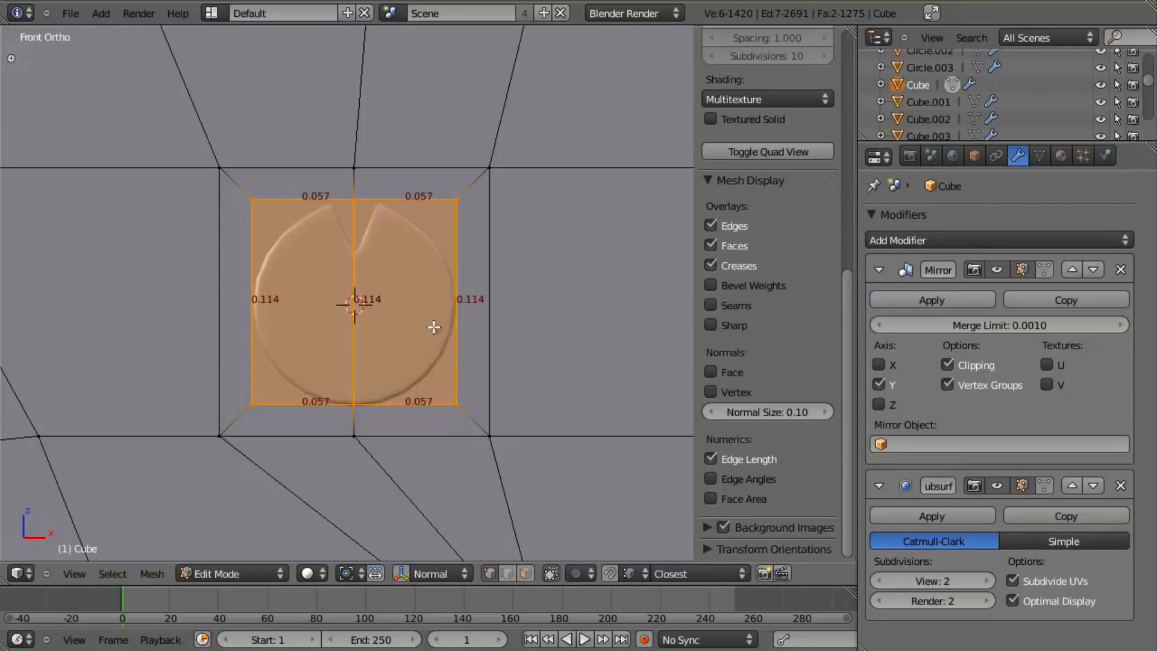
middle_click_drag(455, 328, 522, 318)
key("e")
key("y")
key("y")
right_click(512, 311)
key("ctrl+z")
key("g")
key("y")
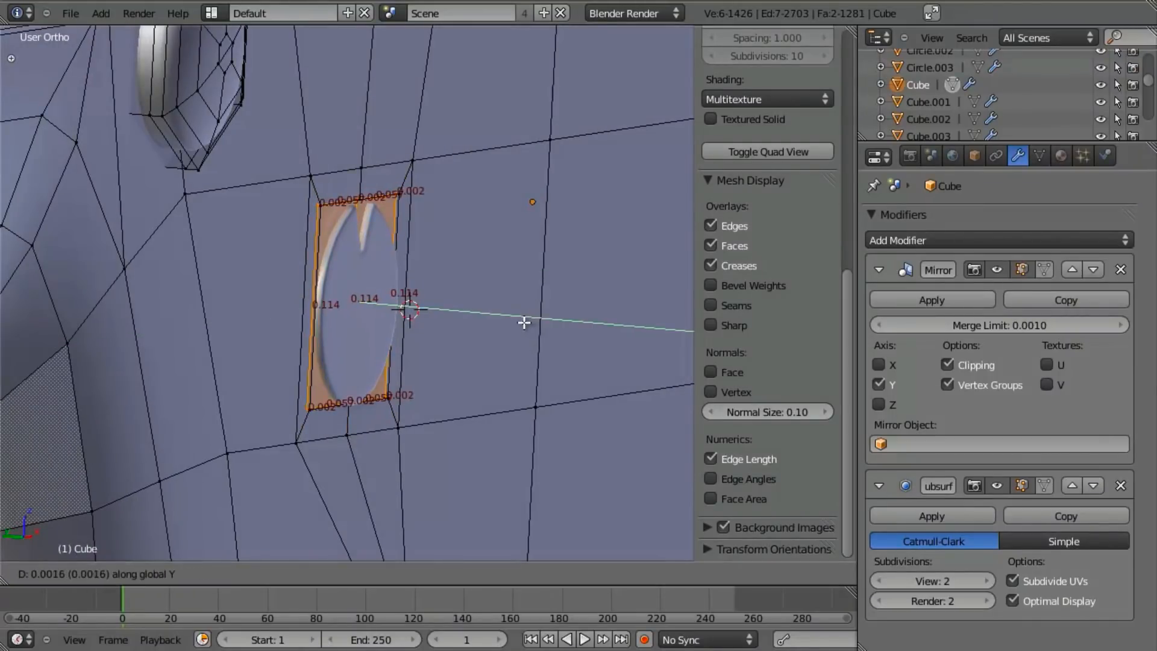
left_click(523, 326)
Extrude the inset faces again and move them deeper along Y to form the recess behind the disc.
scroll(542, 343, "up", 4)
key("z")
key("e")
right_click(554, 350)
key("g")
key("y")
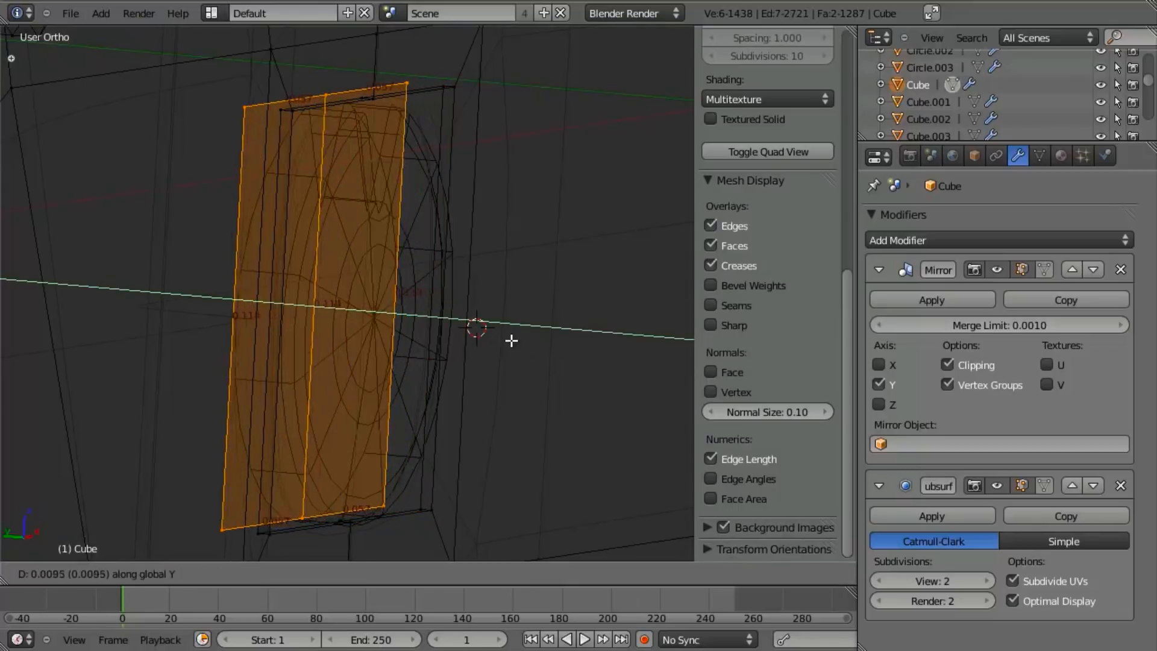
right_click(496, 336)
key("ctrl+z")
key("g")
right_click(487, 345)
key("g")
key("y")
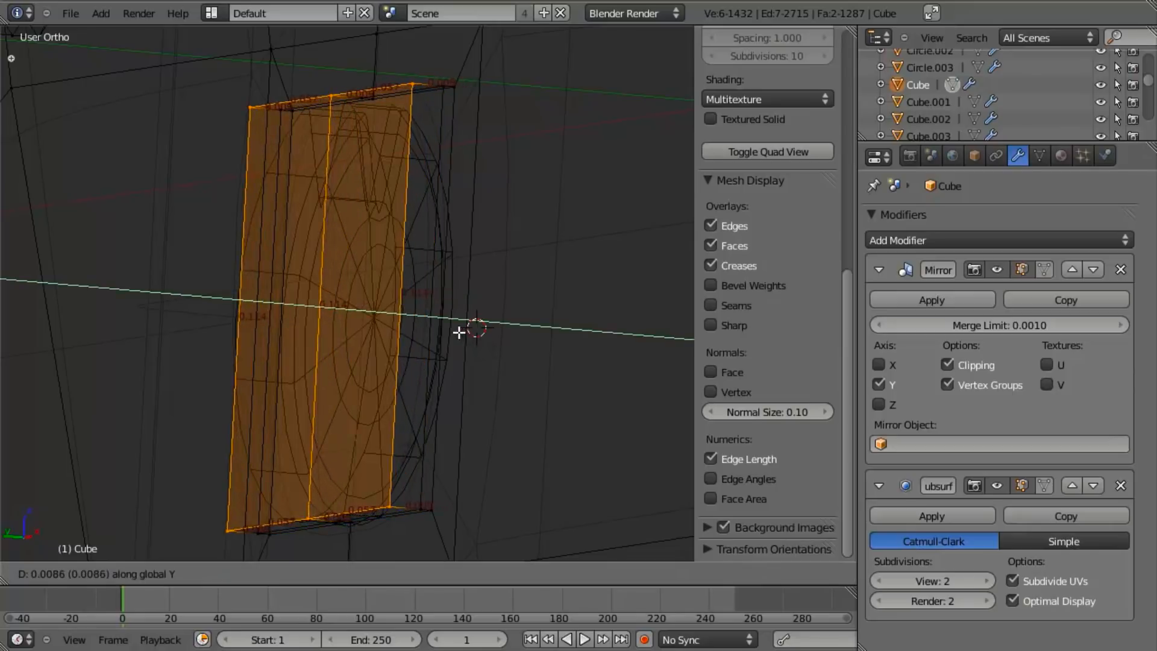
left_click(462, 329)
Select the recess's corner vertices at every depth and scale them to about 0.74 along Z to round the outline.
key("z")
scroll(460, 328, "down", 2)
mouse_move(460, 328)
middle_mouse_down()
mouse_move(437, 243)
mouse_move(354, 264)
middle_mouse_up()
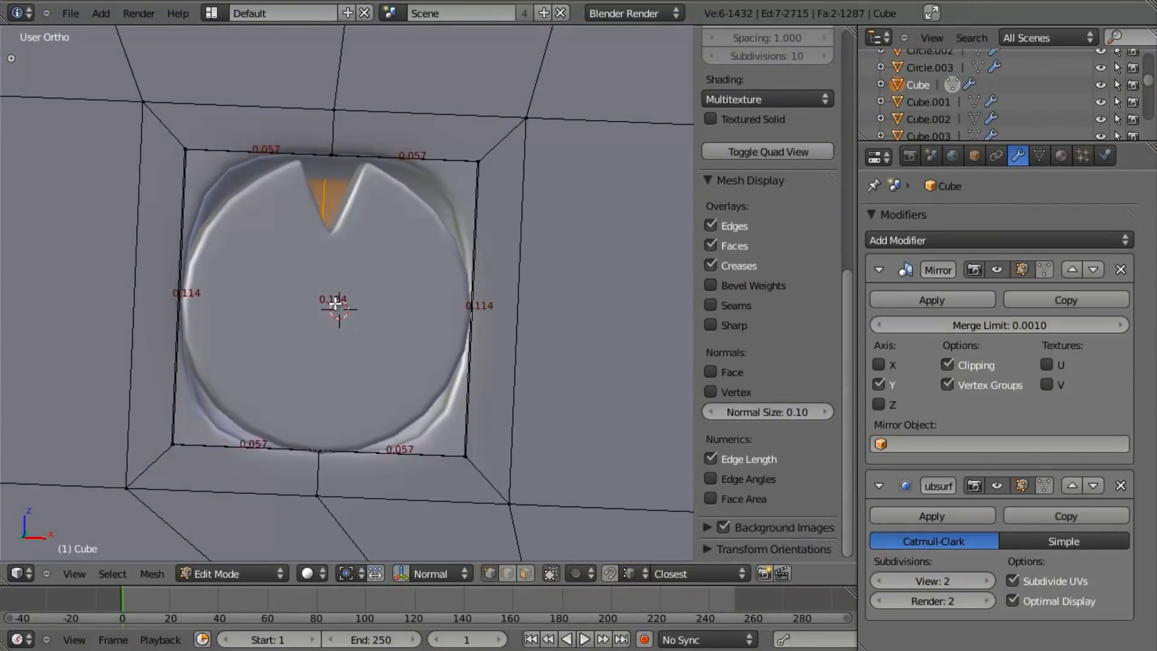
key("KP_1")
middle_click_drag(180, 192, 289, 217, "shift")
key("z")
key("a")
key("b")
left_click_drag(105, 154, 163, 216)
key("b")
left_click_drag(369, 138, 458, 510)
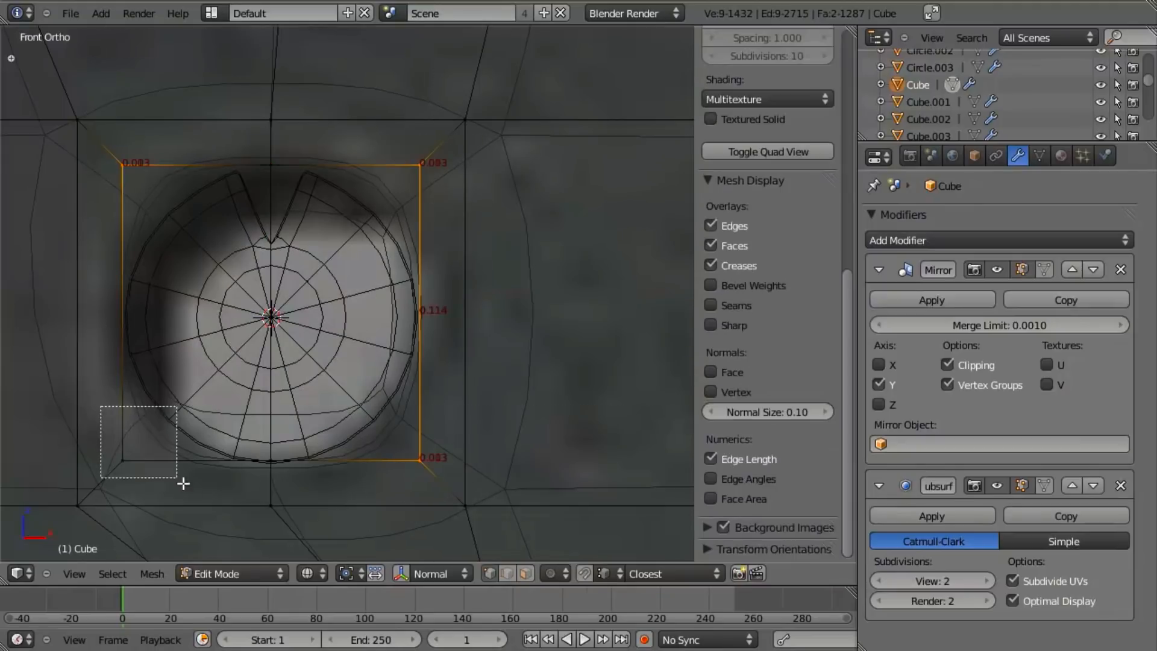
left_click_drag(161, 461, 163, 463)
key("z")
key("s")
key("z")
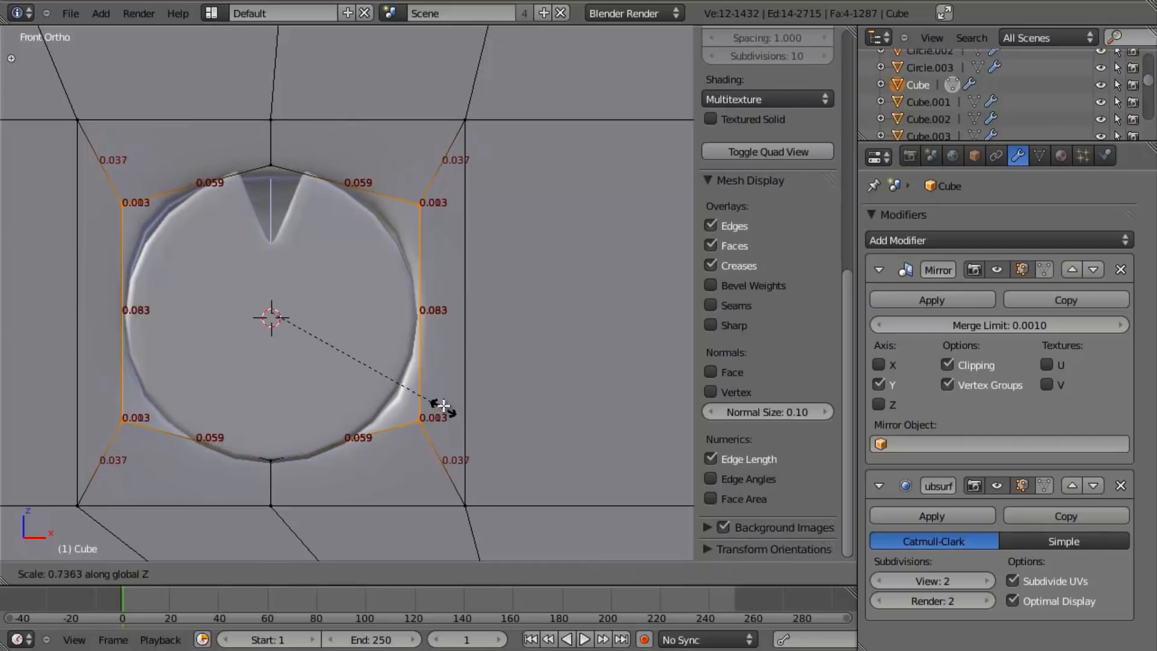
left_click(443, 407)
Select all the recess vertices and enlarge them slightly in X and Z while keeping their Y depth.
key("z")
key("b")
left_click_drag(186, 155, 400, 468)
key("z")
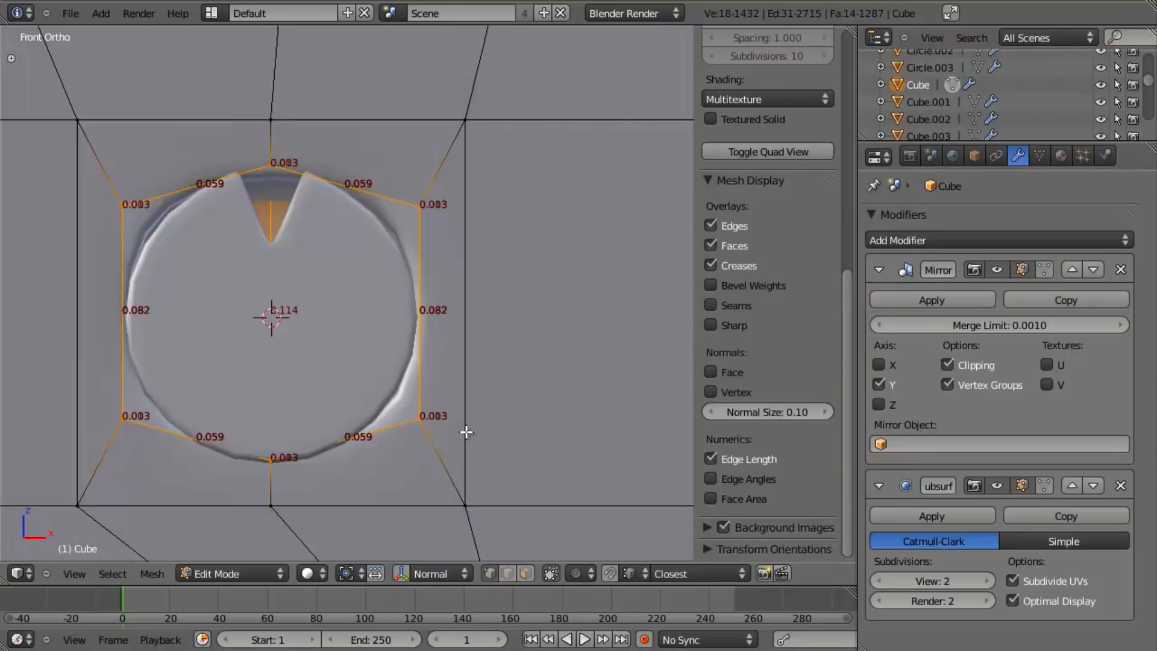
key("s")
right_click(467, 433)
key("z")
key("s")
key("shift+y")
left_click(476, 425)
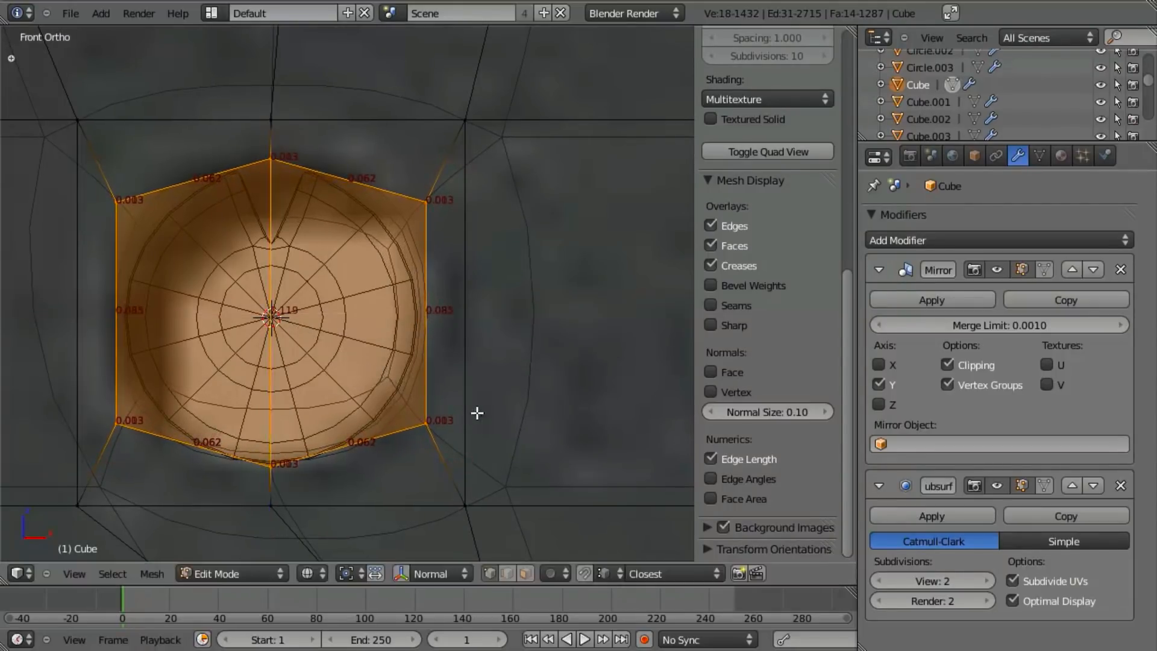
Enlarge the recess further in X and Z to leave a gap around the disc.
key("z")
key("s")
right_click(440, 277)
key("s")
key("shift+y")
left_click(449, 273)
Select the recess's left and right corner vertices, scale them down along Z and to about 0.95 along X.
key("z")
key("a")
key("b")
left_click_drag(418, 174, 487, 463)
key("b")
left_click_drag(71, 154, 182, 453)
key("z")
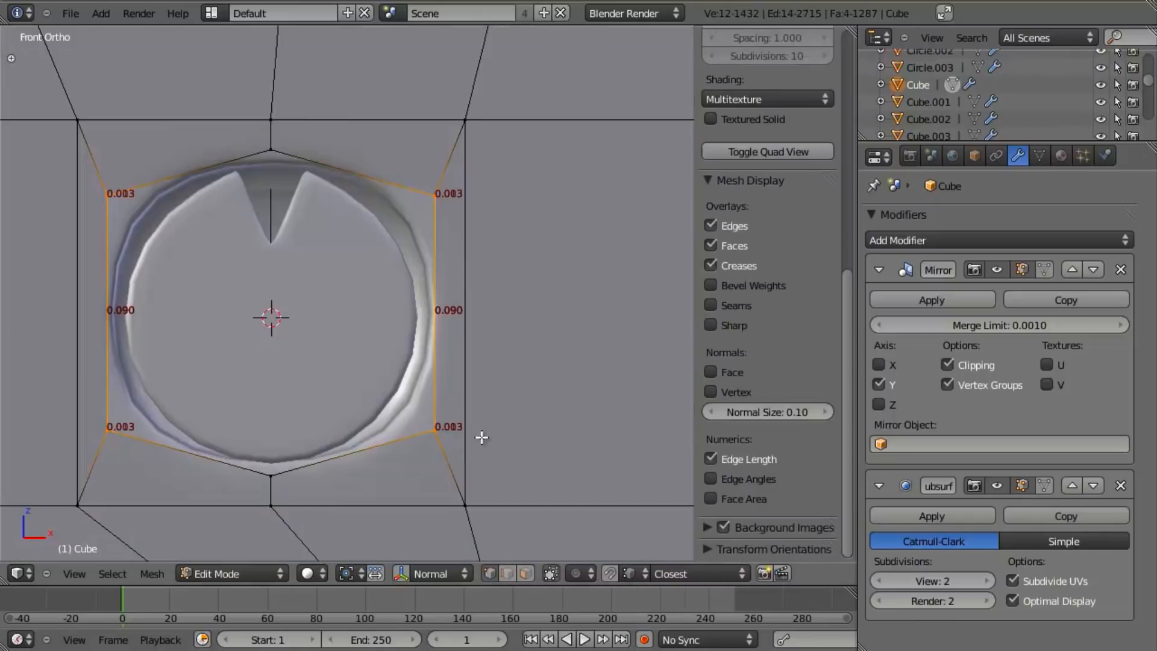
key("s")
key("z")
key("x")
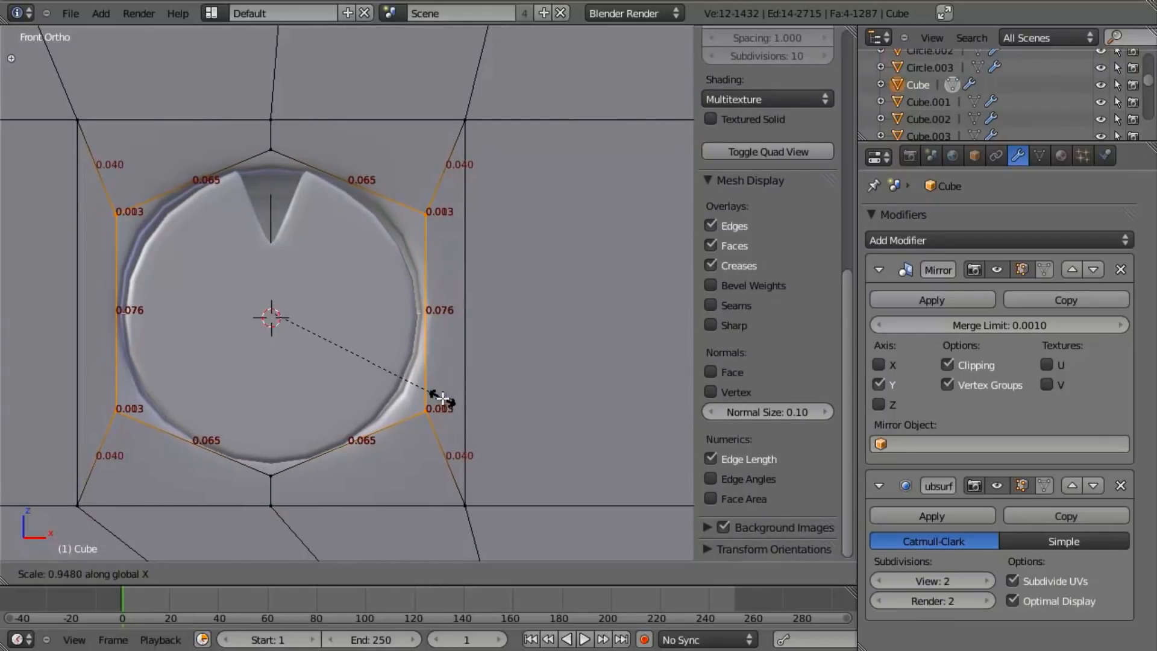
left_click(435, 401)
Inspect the recess in Object Mode, then scale its side corners along Z until the vertical edges are about 0.064 long.
key("z")
key("z")
key("Tab")
scroll(350, 345, "down", 3)
middle_click_drag(354, 339, 544, 377)
key("KP_1")
key("Tab")
scroll(352, 349, "up", 3)
key("s")
key("z")
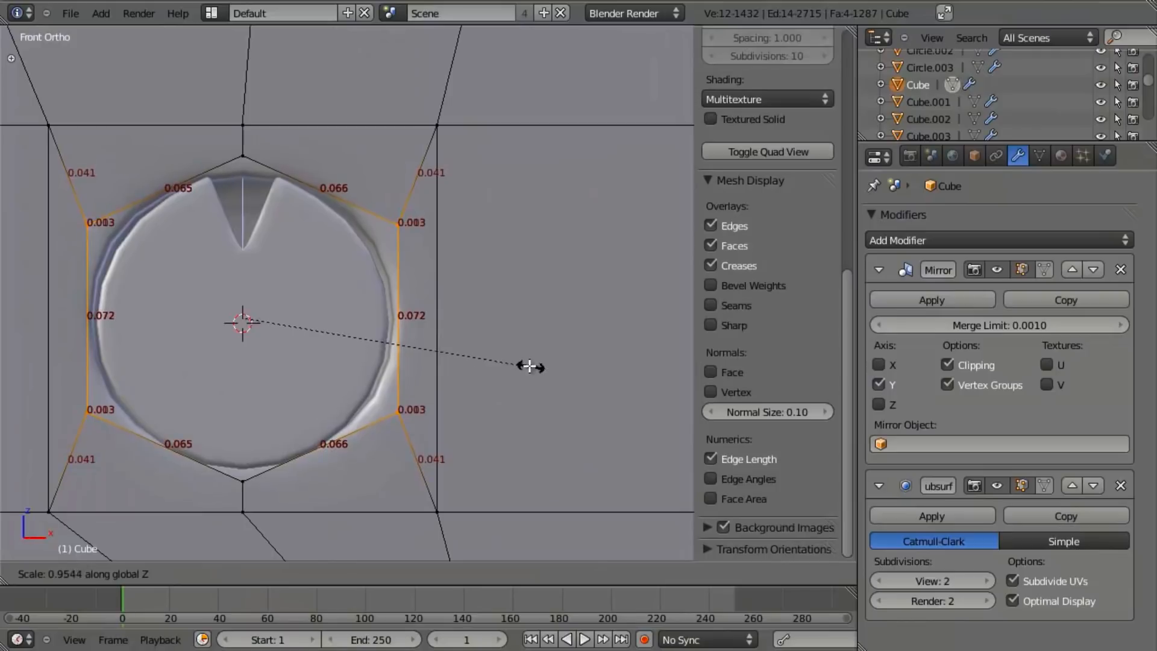
left_click(499, 361)
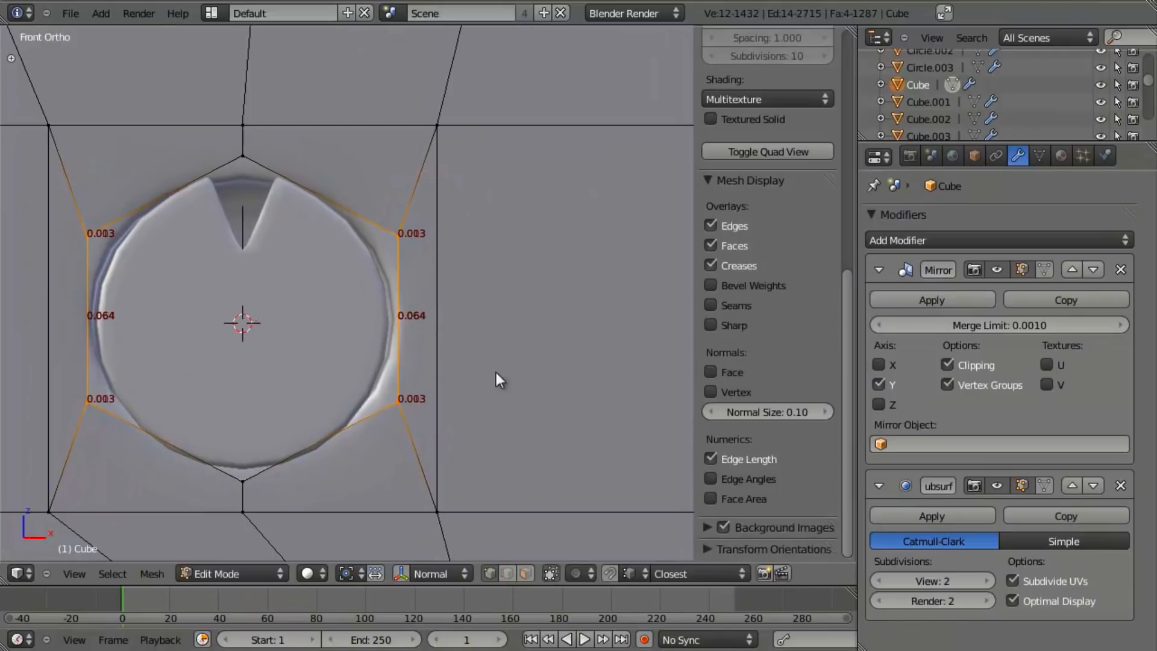
Select the pin disc's two notch corners and lower them slightly along Z to follow the recess outline.
key("Tab")
scroll(476, 377, "down", 3)
scroll(379, 362, "up", 5)
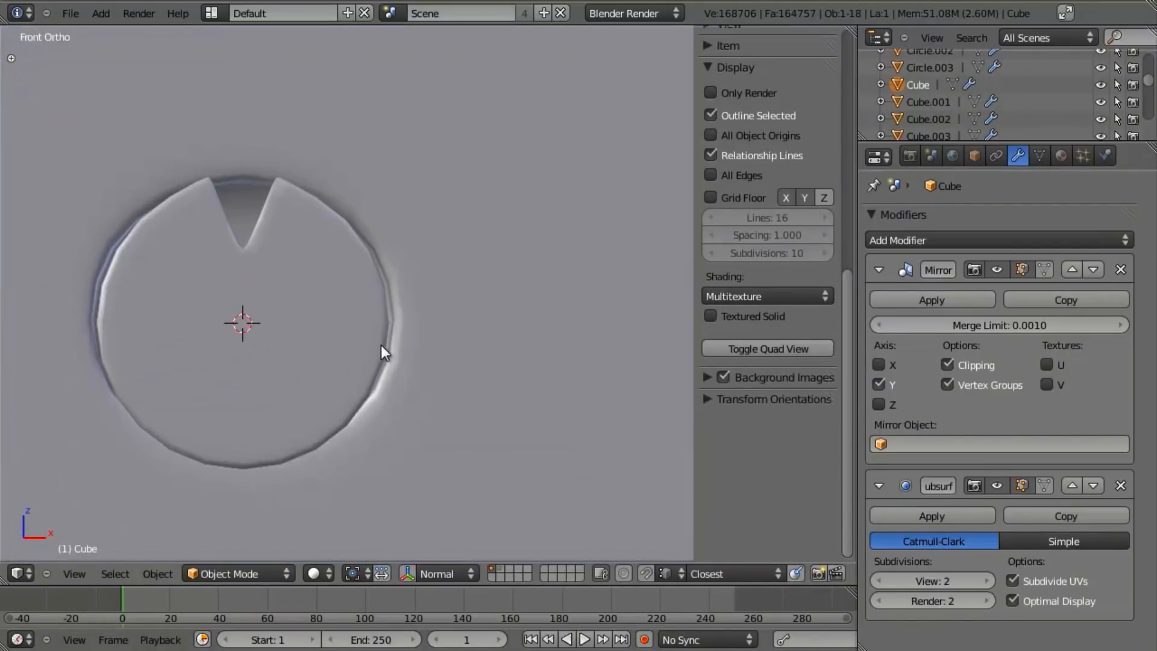
right_click(295, 236)
key("Tab")
key("a")
key("b")
left_click_drag(202, 163, 302, 206)
key("g")
key("z")
left_click(299, 215)
key("Tab")
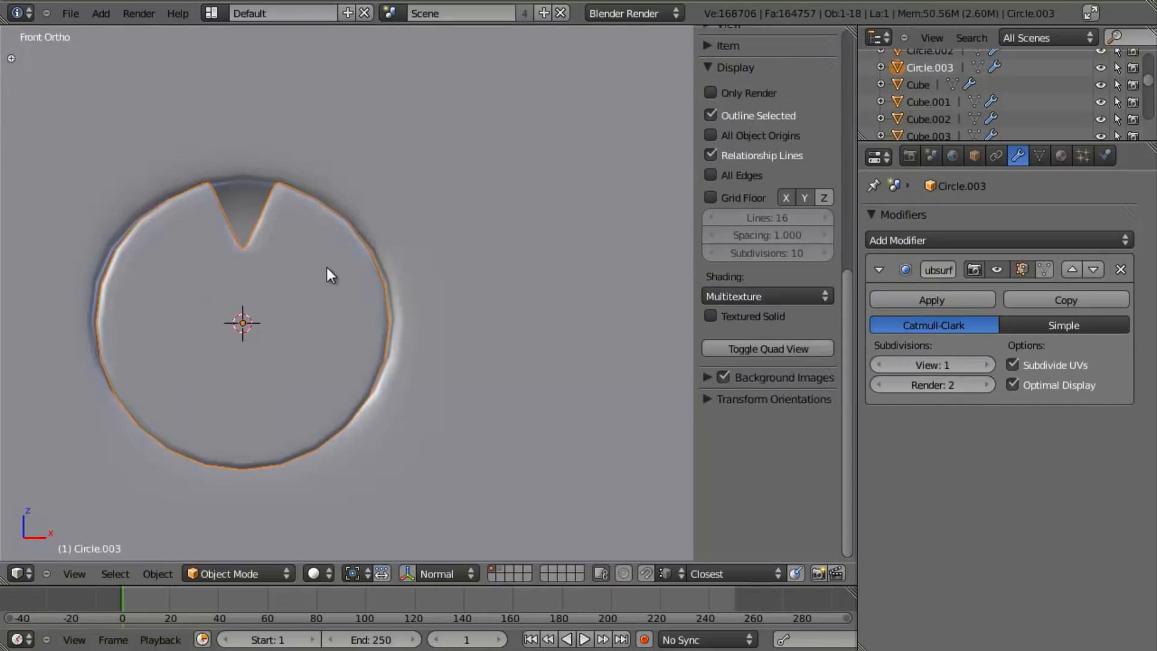
Examine the disc's fit in its recess from several angles and compare it with the right-side reference photo.
scroll(330, 272, "down", 4)
scroll(330, 273, "up", 3)
middle_click_drag(353, 323, 473, 328, "shift")
right_click(400, 317)
key("Tab")
key("Tab")
scroll(359, 320, "down", 4)
scroll(367, 356, "down", 5)
scroll(356, 350, "up", 4)
scroll(355, 352, "down", 4)
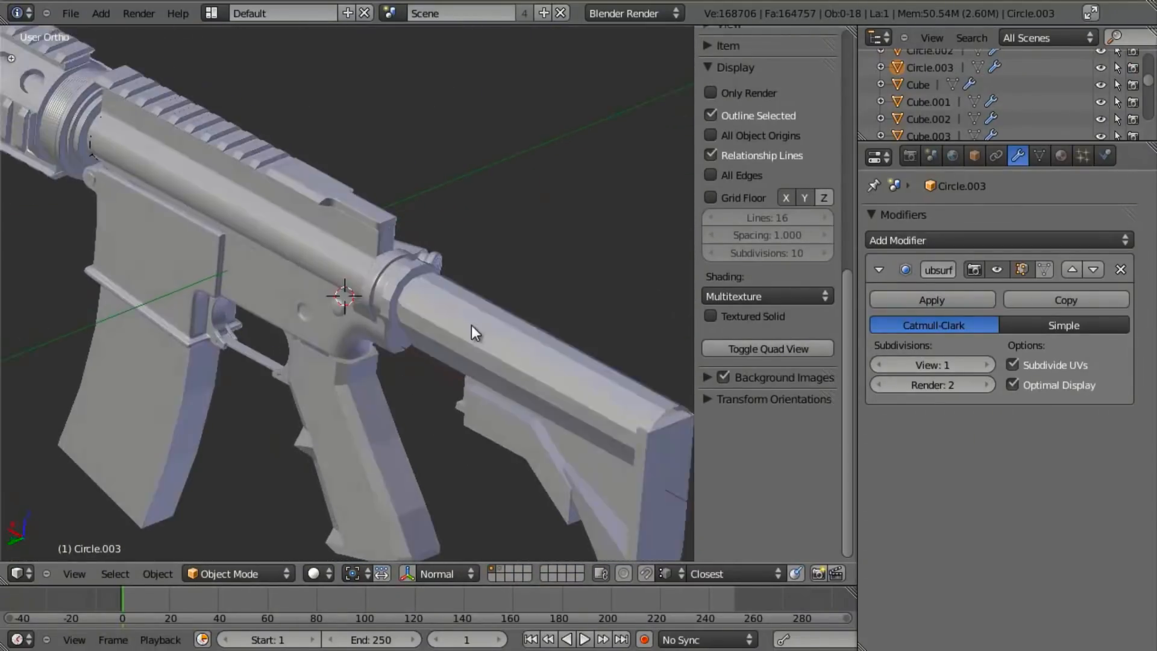
scroll(459, 324, "up", 5)
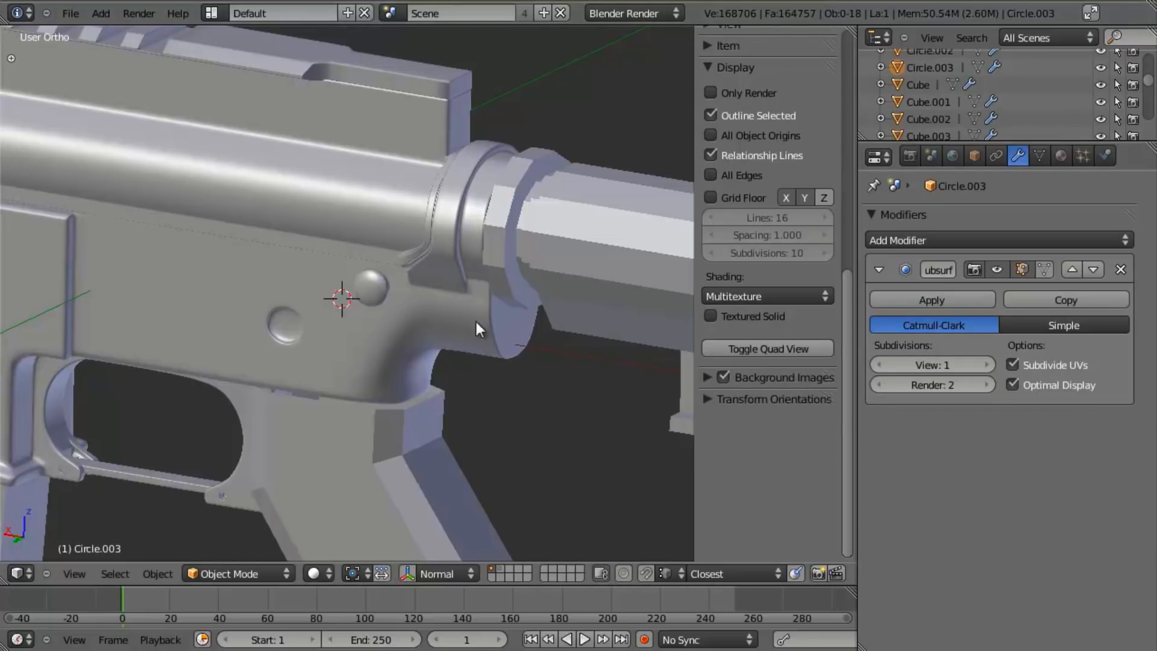
middle_click_drag(552, 328, 311, 326)
scroll(312, 327, "up", 5)
right_click(344, 306)
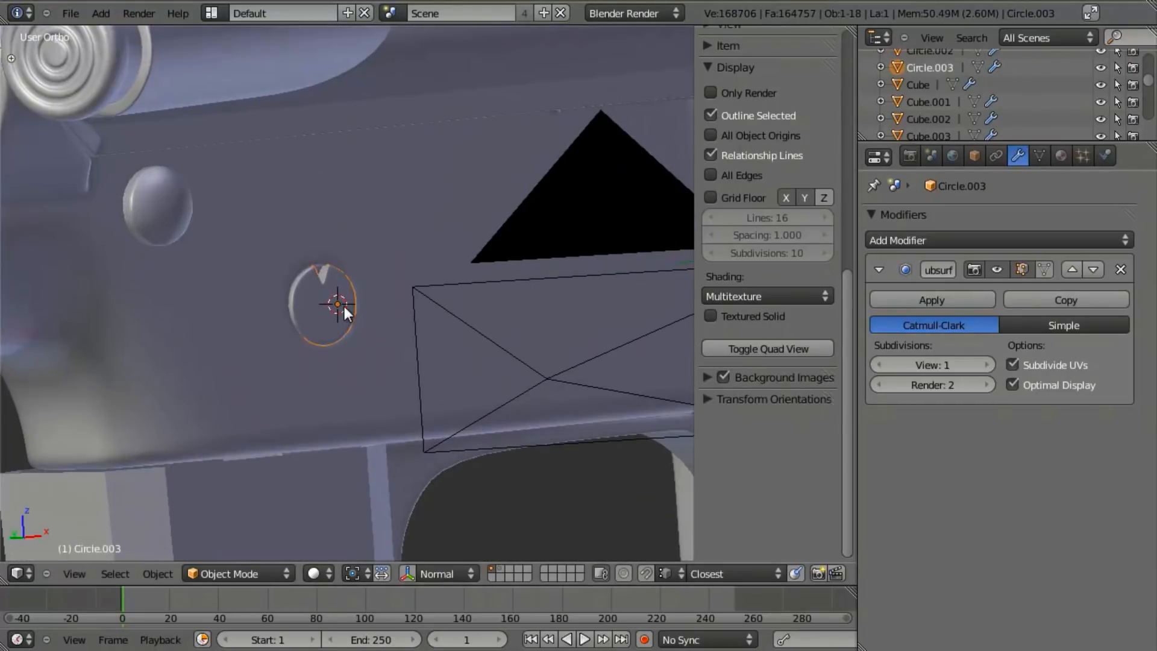
scroll(344, 306, "up", 5)
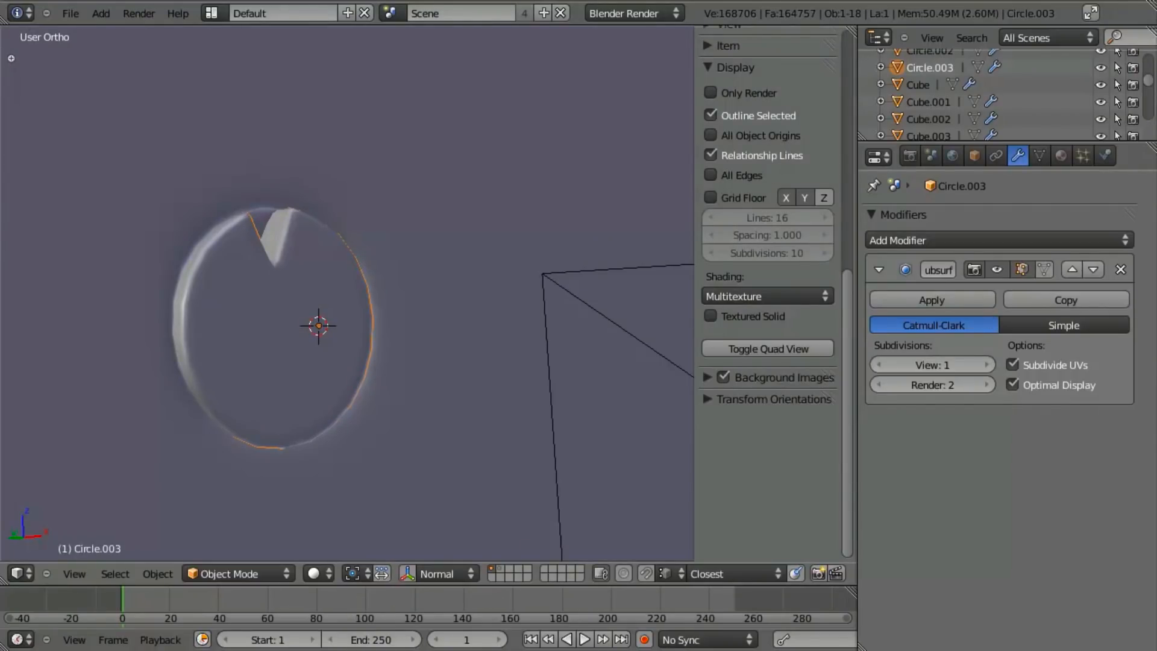
key("alt+Tab")
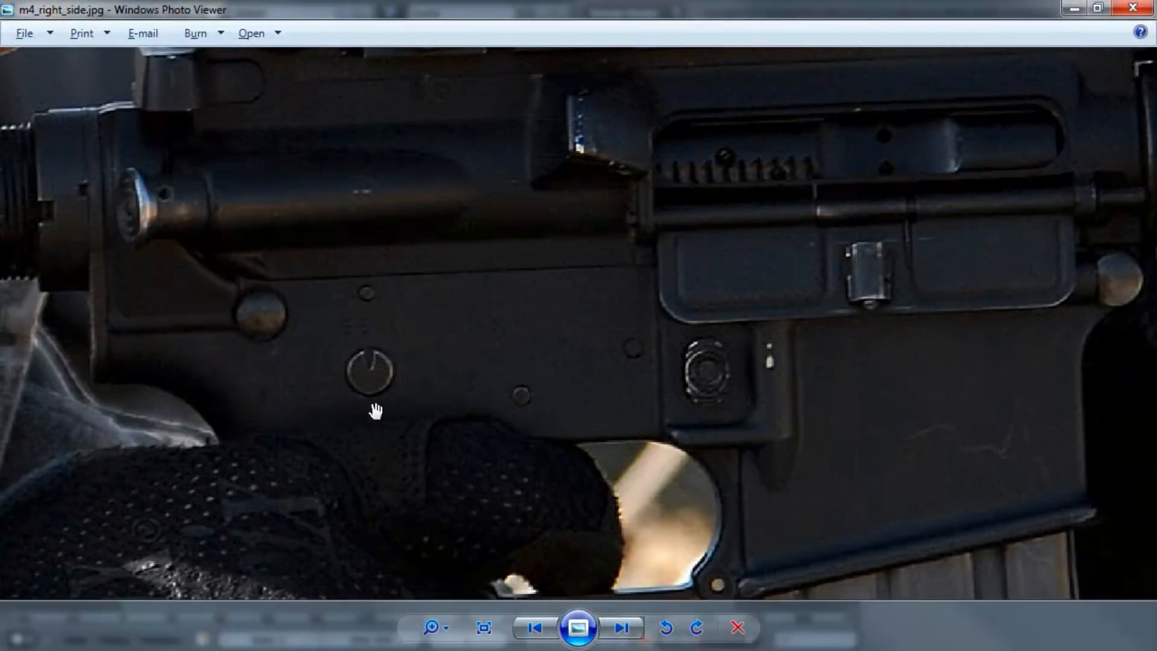
key("alt+Tab")
Select the pin disc's centre vertex in Edit Mode and snap the 3D cursor to it.
left_click(544, 295, "alt")
scroll(386, 338, "up", 5)
middle_click_drag(341, 312, 281, 229, "shift")
key("Tab")
scroll(370, 312, "down", 3)
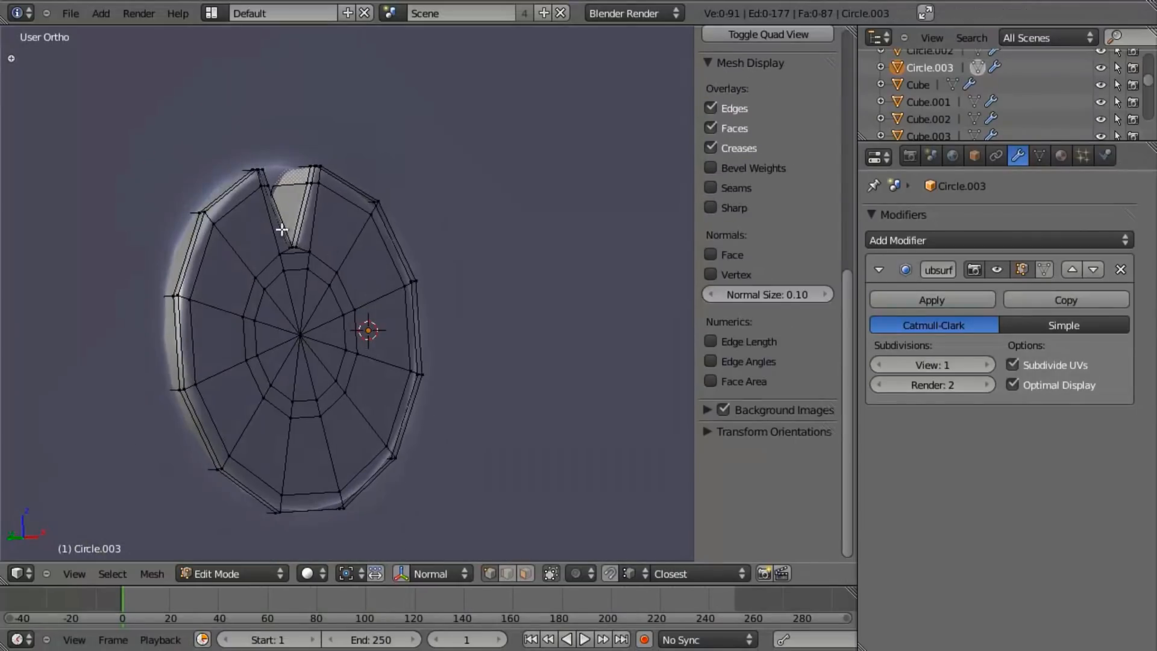
left_click(222, 199, "alt")
right_click(302, 332)
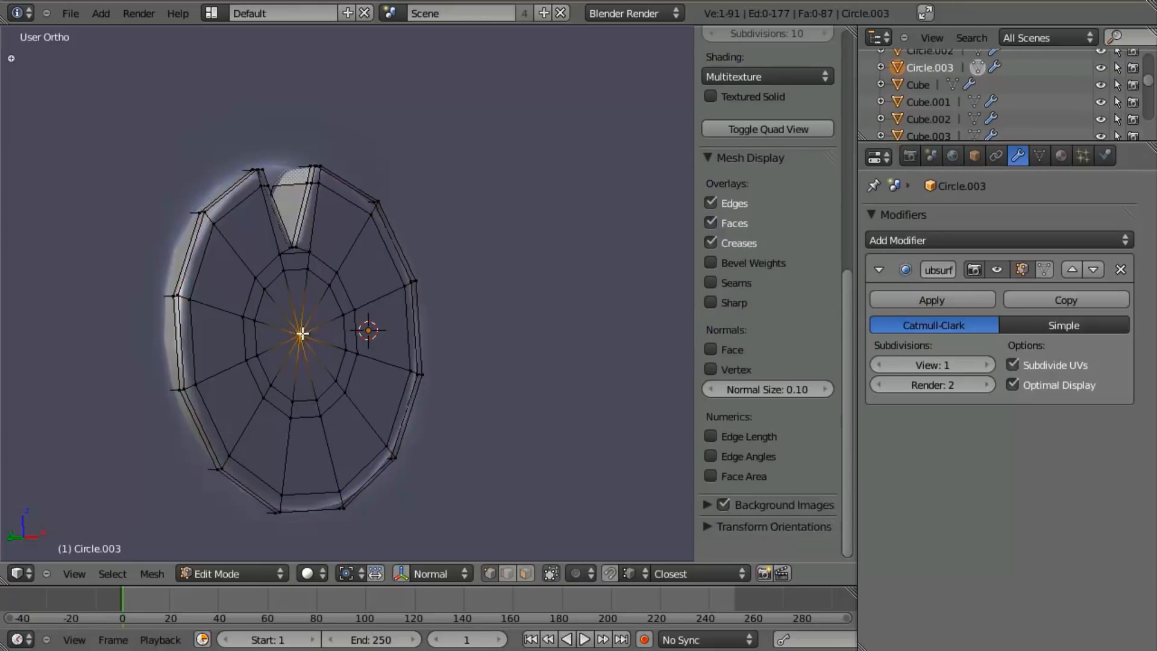
key("shift+s")
left_click(357, 362)
Select the disc's front rim faces and extend the selection inward through the surrounding rings, leaving the centre fan unselected.
left_click(229, 199, "alt")
left_click(320, 210, "alt+shift")
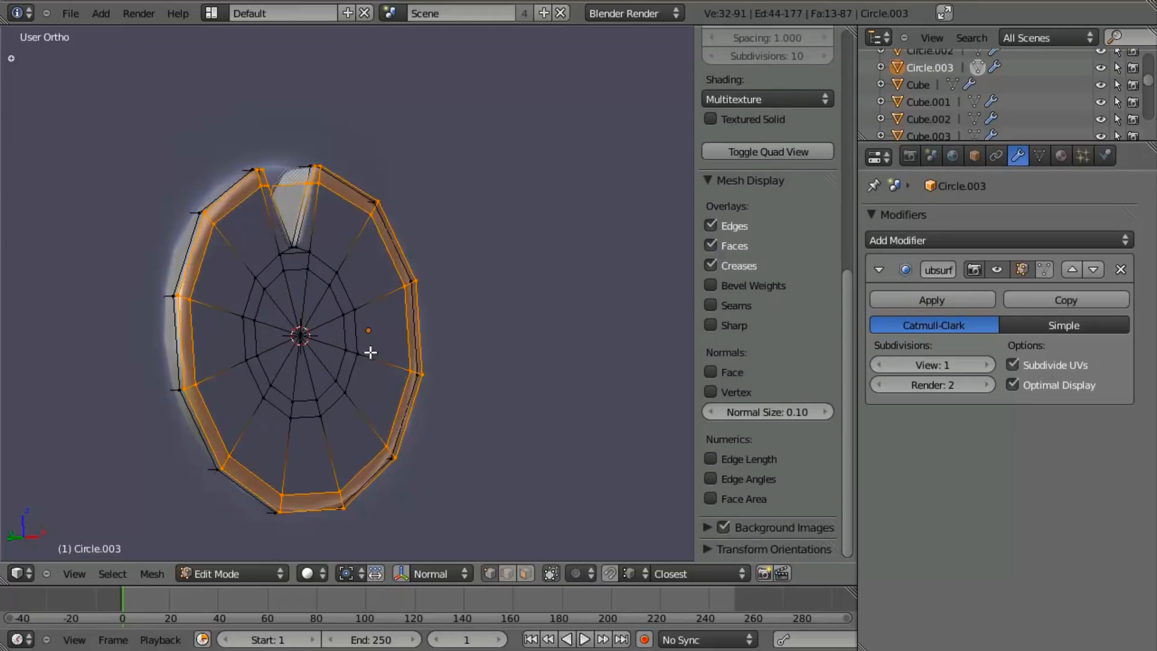
right_click(353, 293, "shift")
key("ctrl+z")
right_click(346, 294, "alt+shift")
right_click(341, 302, "alt+shift")
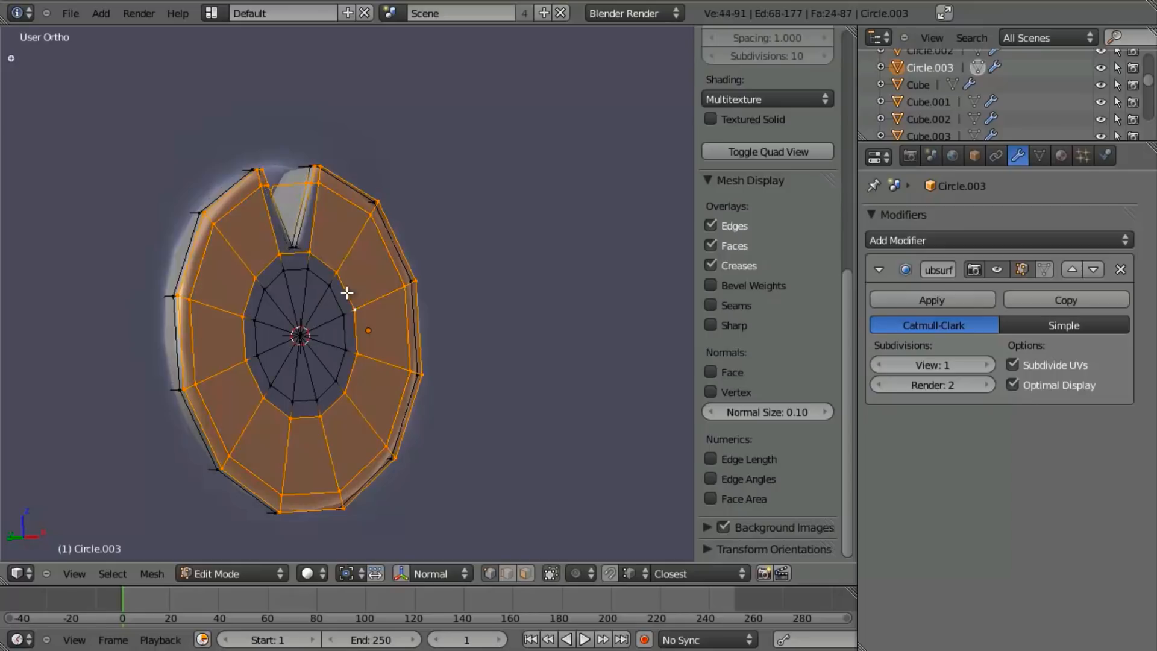
scroll(342, 301, "up", 4)
middle_click_drag(370, 281, 202, 188)
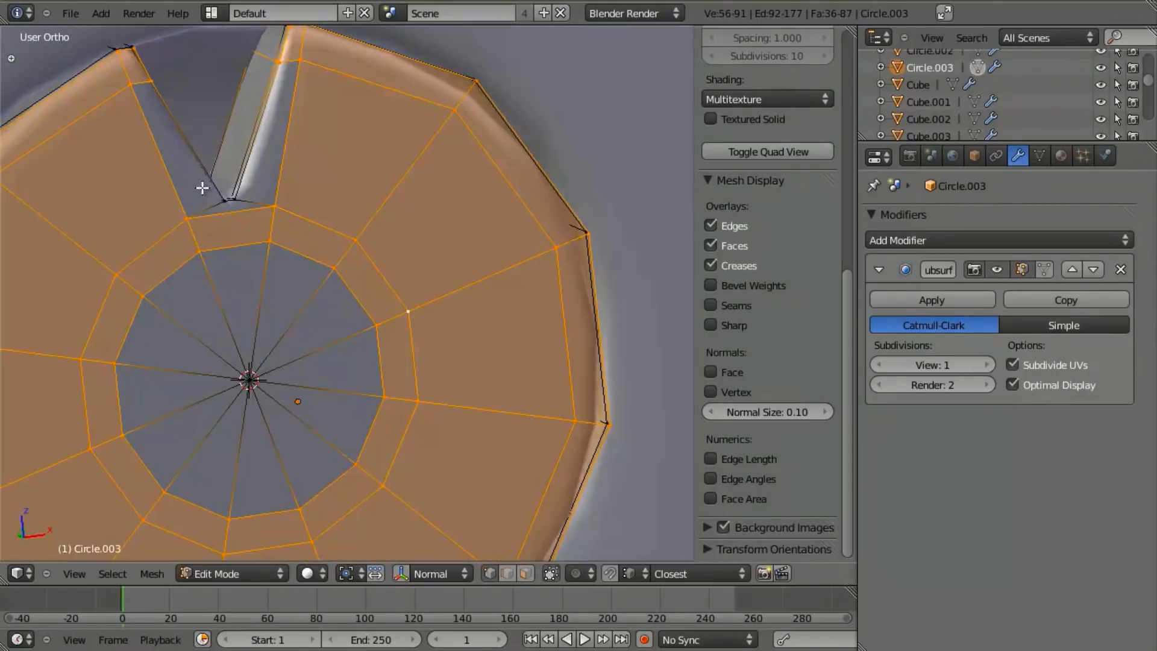
Add the front notch vertices to the selection and scale the front face down around the 3D cursor to bevel the rim.
right_click(237, 206, "shift")
right_click(225, 208, "shift")
middle_click_drag(279, 194, 395, 287, "shift")
key("z")
right_click(388, 178, "shift")
right_click(320, 165, "shift")
right_click(301, 206, "shift")
right_click(230, 180, "shift")
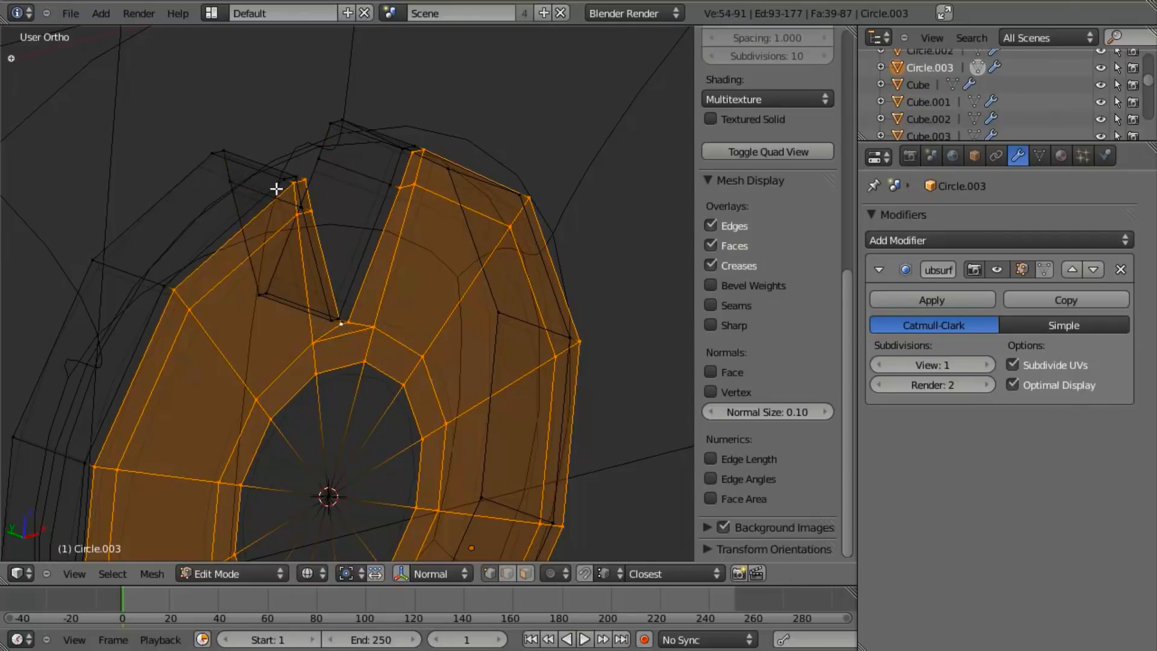
key("z")
key("s")
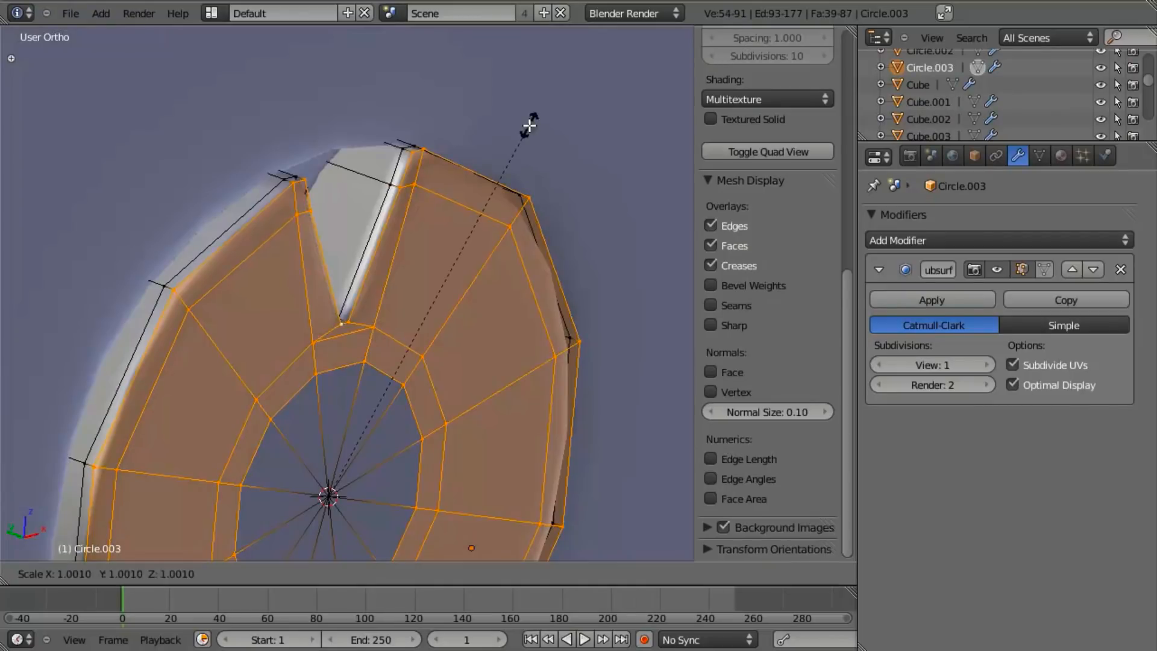
left_click(519, 159)
key("Tab")
key("Tab")
scroll(422, 362, "down", 4)
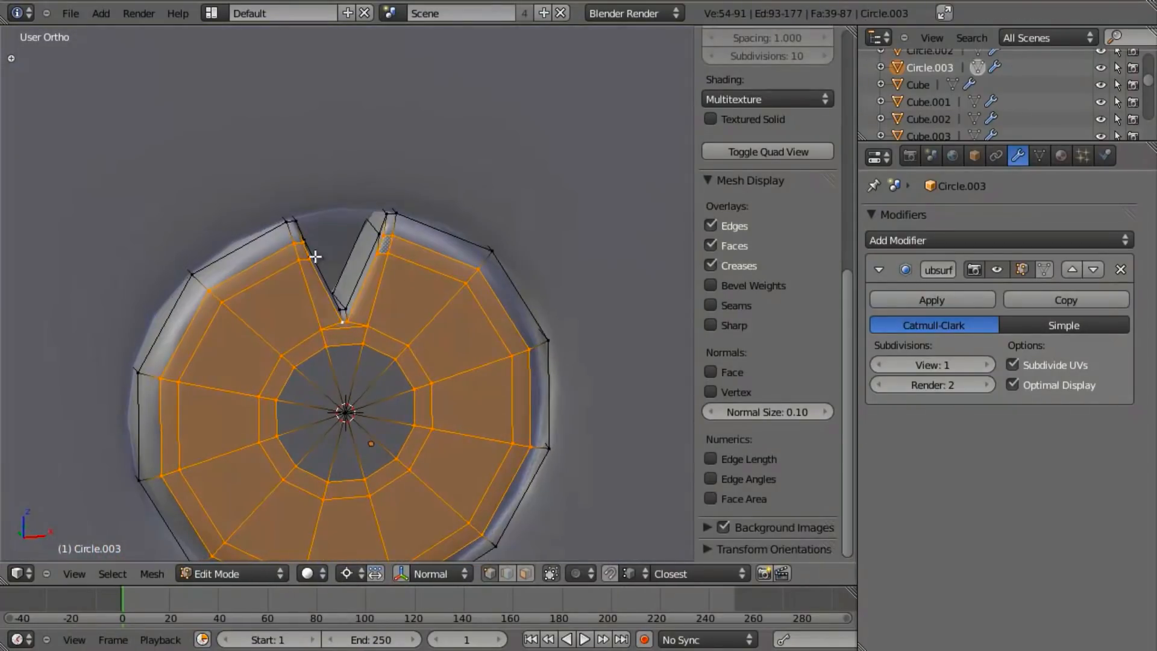
Cut an extra edge loop around the disc's front bevel and check the smoothed shape in Object Mode.
key("a")
scroll(276, 225, "up", 2)
middle_click_drag(276, 224, 363, 223)
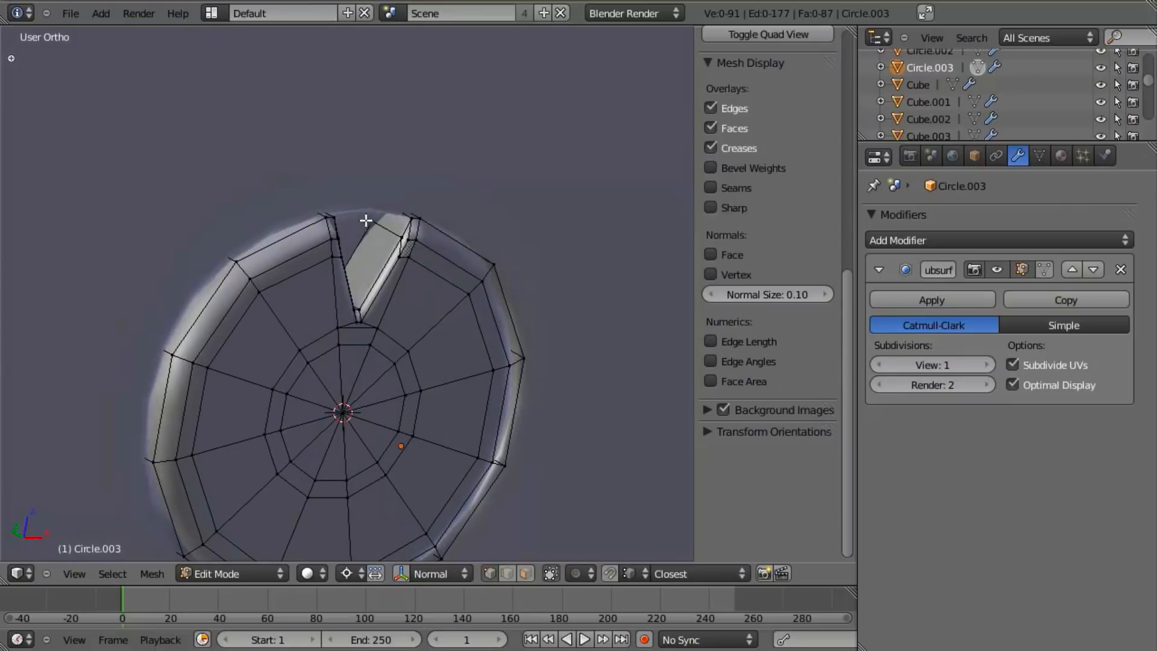
left_click(385, 225)
left_click(401, 237)
key("Tab")
middle_click_drag(410, 358, 480, 320)
key("Tab")
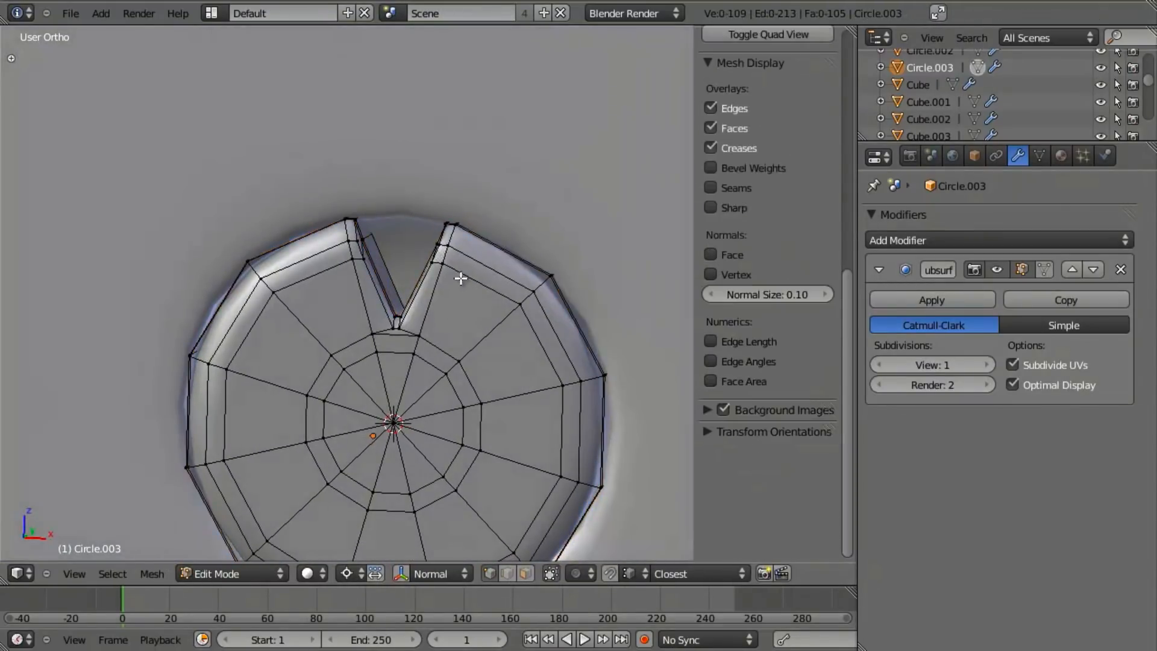
Edge-slide the loop just inside the disc's front rim and check the disc on the receiver in Object Mode.
key("ctrl+e")
left_click(553, 289)
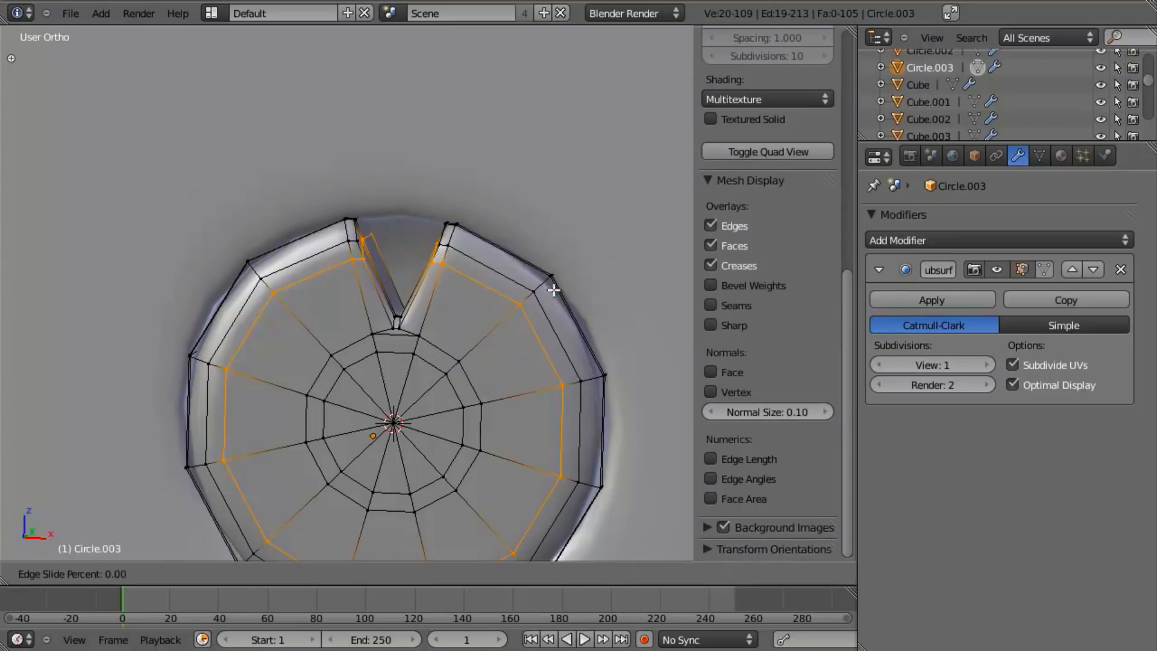
left_click(577, 272)
key("Tab")
middle_click_drag(401, 338, 370, 353)
scroll(334, 343, "down", 2)
scroll(382, 372, "down", 3)
scroll(370, 353, "down", 3)
middle_click_drag(479, 302, 457, 283)
Examine the case deflector beside the ejection port in the front-view background image and the right-side reference photo.
key("KP_1")
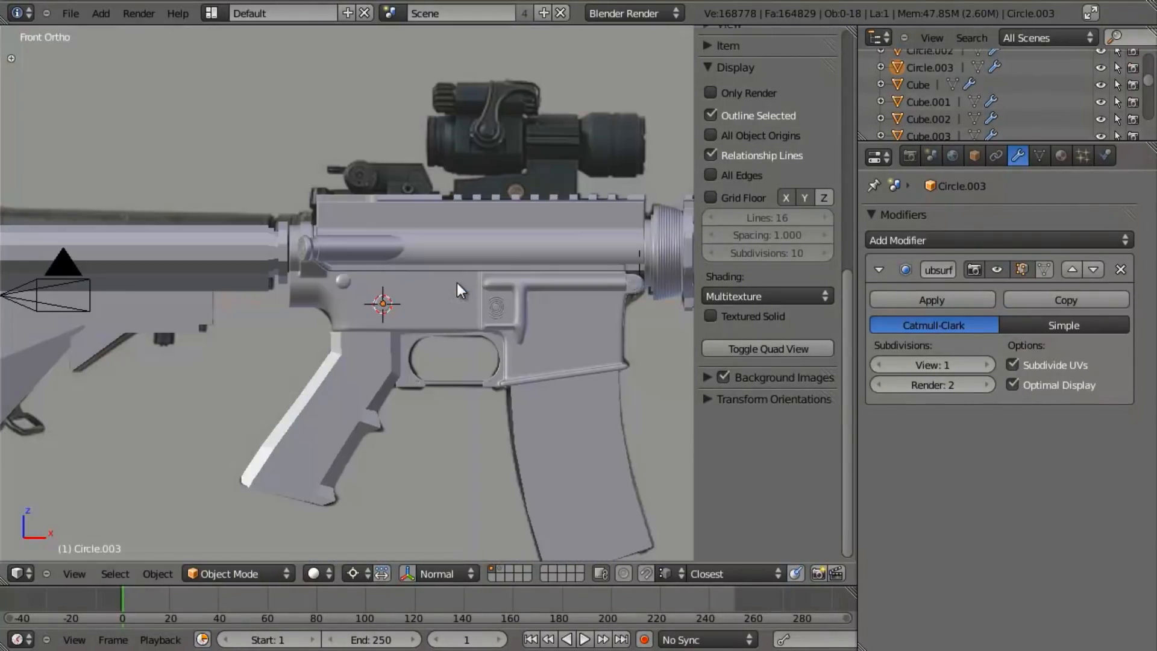
middle_click_drag(505, 278, 351, 282, "shift")
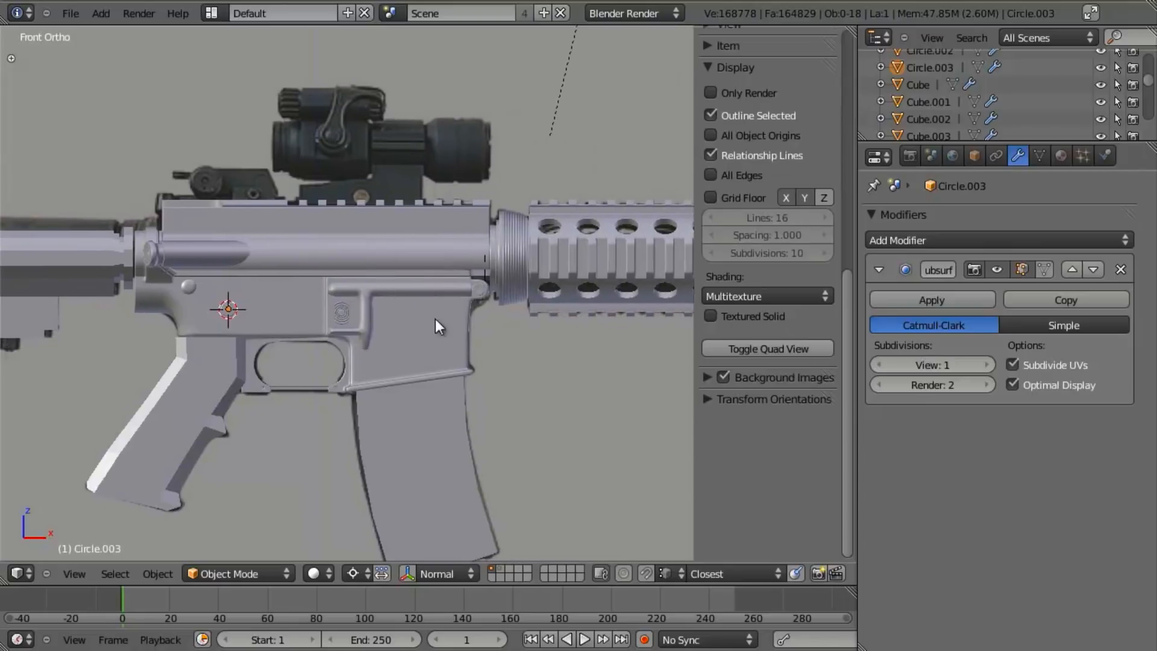
scroll(469, 324, "up", 3)
key("n")
key("z")
scroll(590, 241, "up", 3)
middle_click_drag(588, 165, 570, 316, "shift")
scroll(513, 315, "down", 5)
key("z")
scroll(447, 316, "up", 3)
middle_click_drag(447, 316, 506, 343, "shift")
key("z")
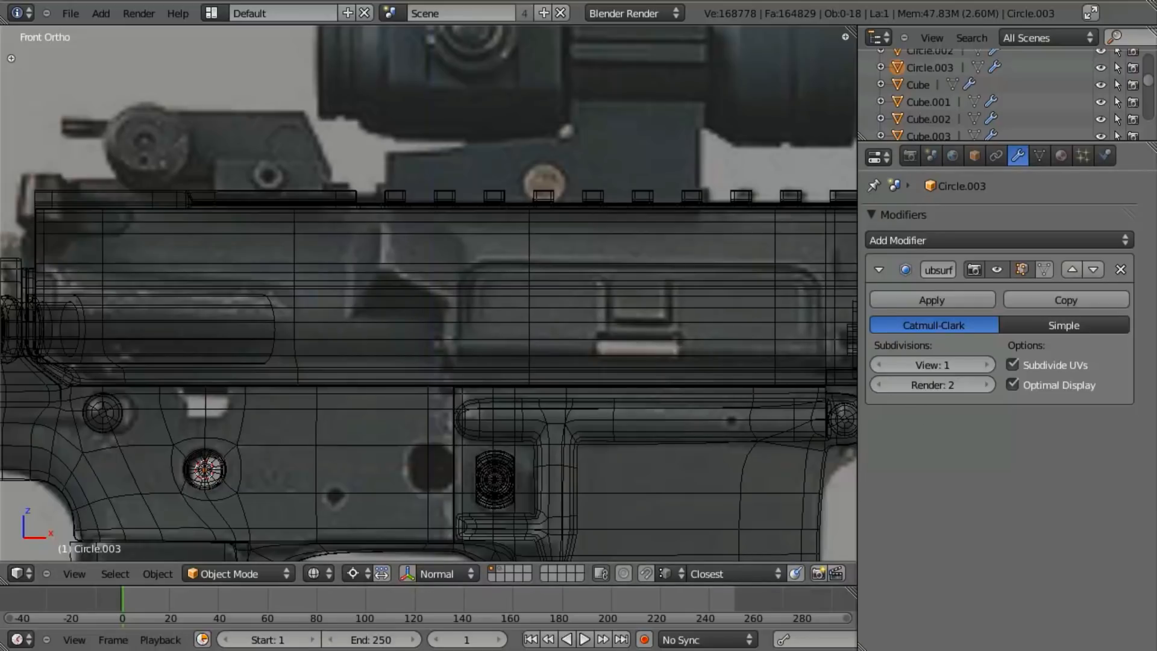
key("alt+Tab")
left_click_drag(465, 217, 449, 387)
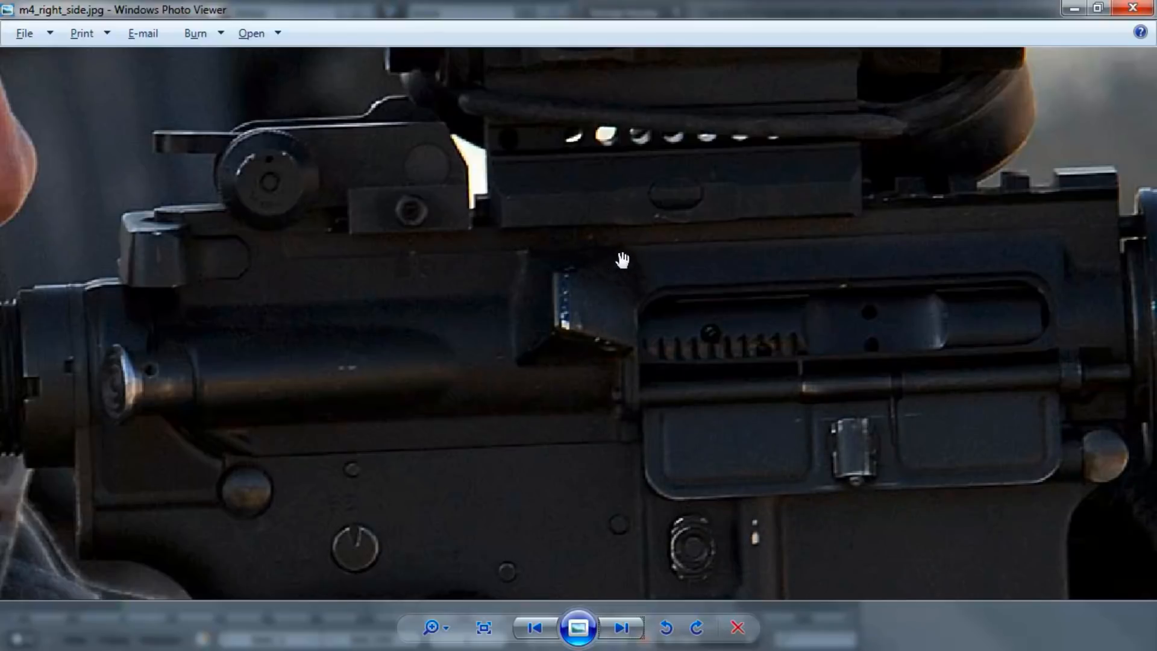
key("alt+Tab")
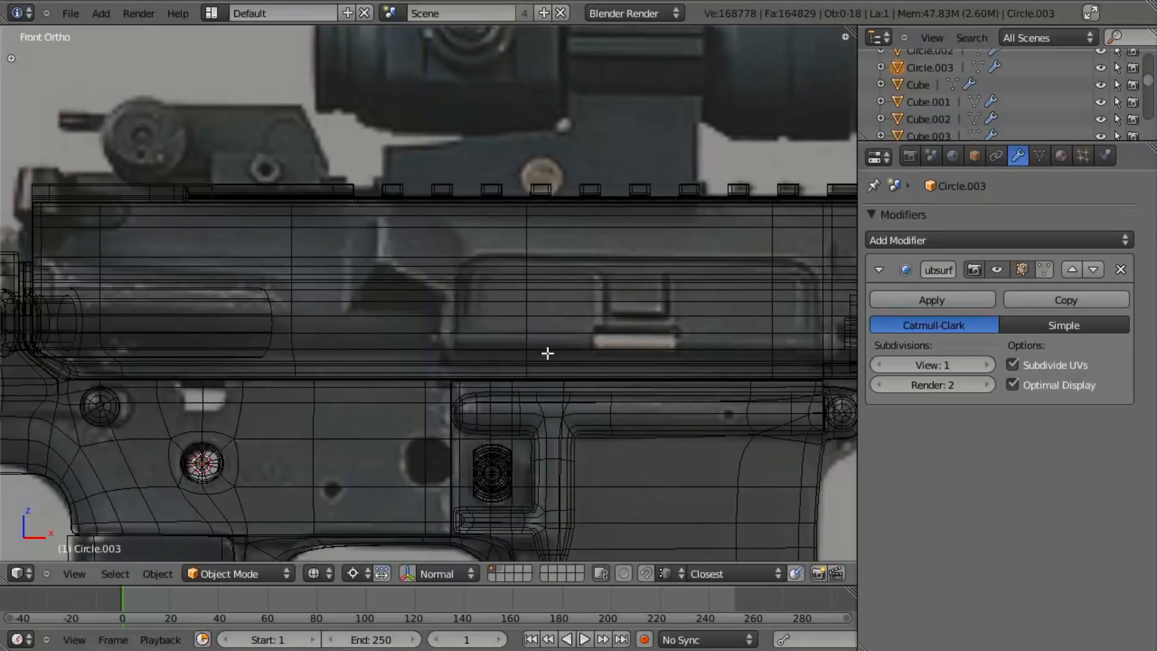
Add a cube at the case deflector within the disc's mesh and scale it down to the deflector's size.
key("Tab")
left_click(401, 269)
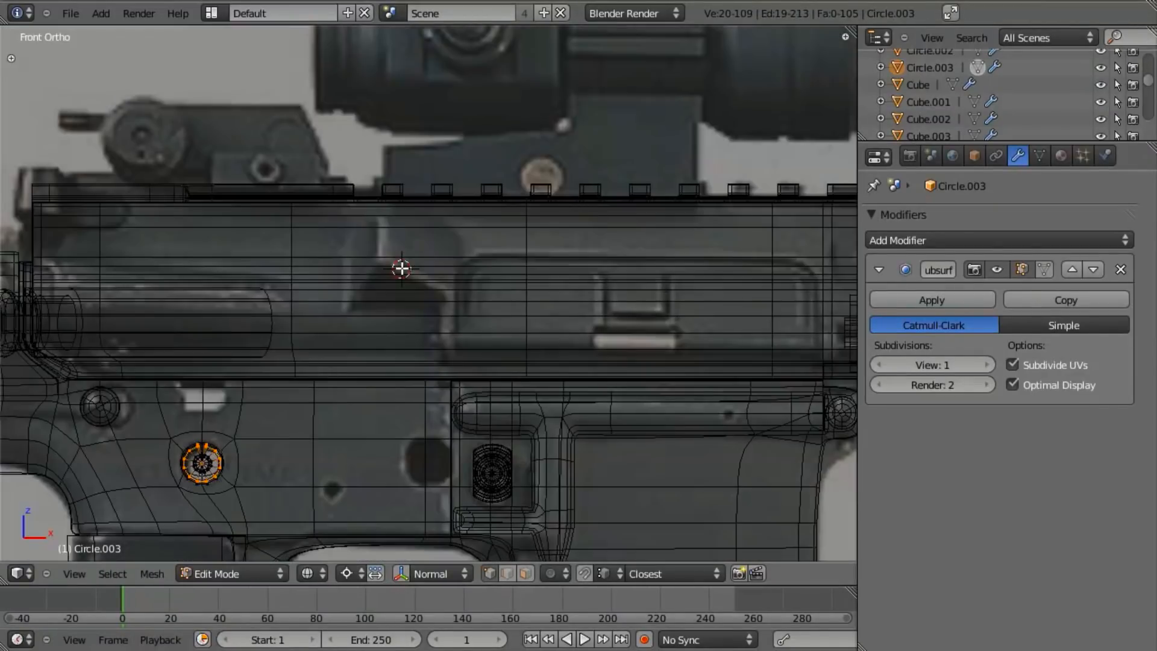
key("shift+a")
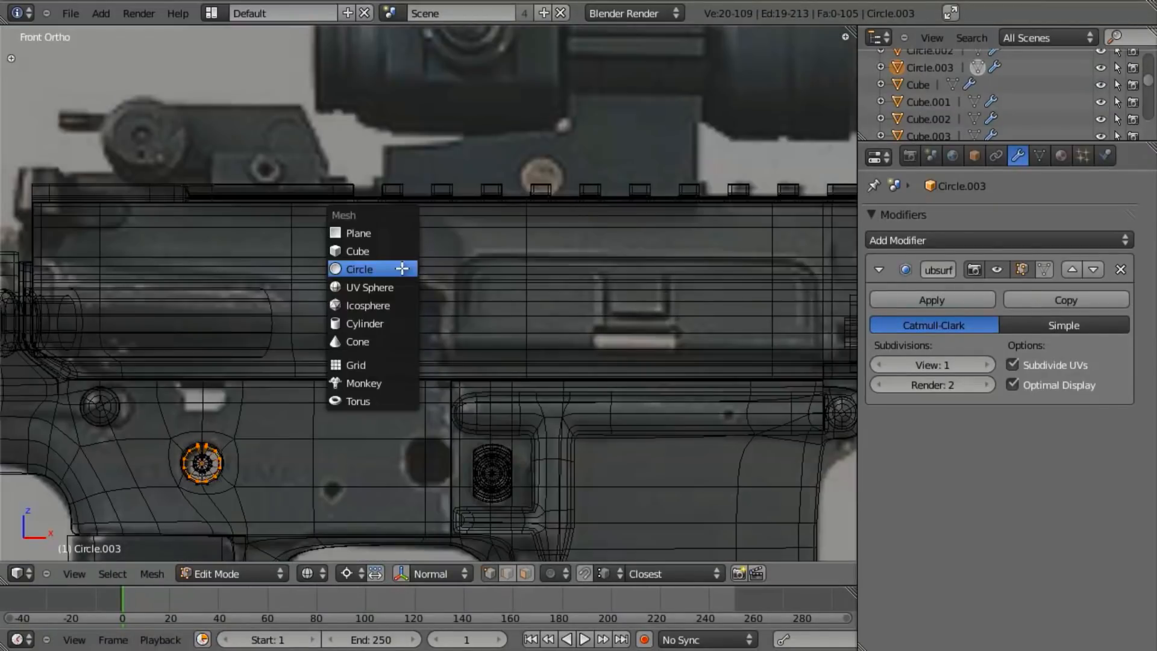
left_click(406, 251)
middle_click_drag(501, 335, 518, 302, "shift")
key("s")
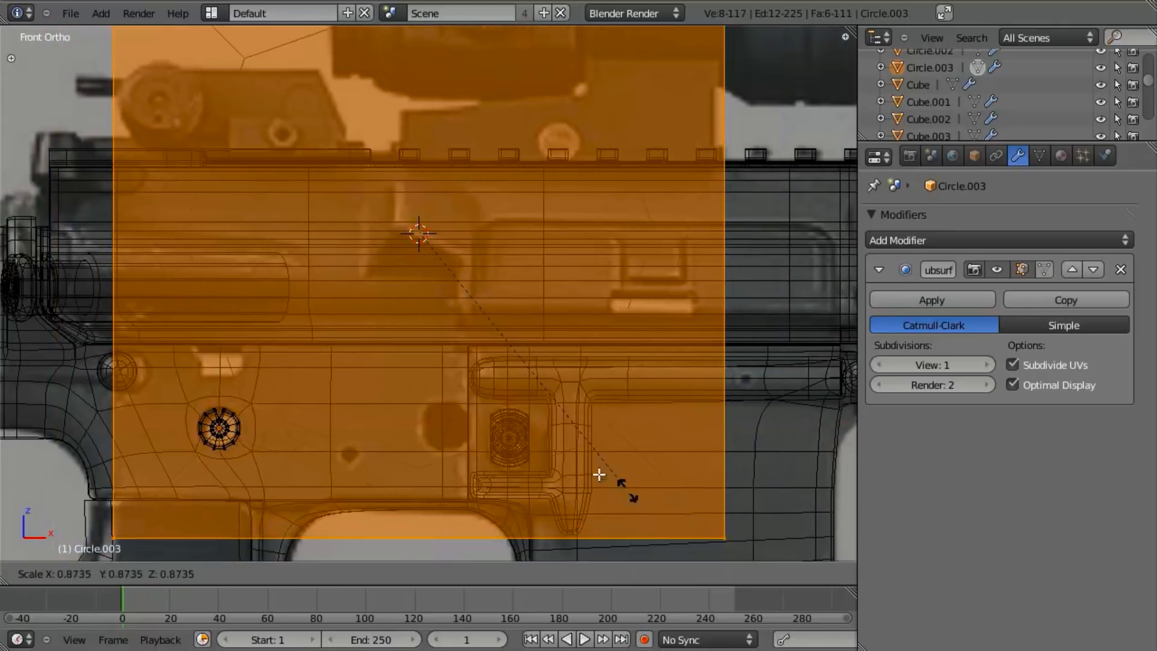
left_click(441, 292)
scroll(514, 344, "up", 6)
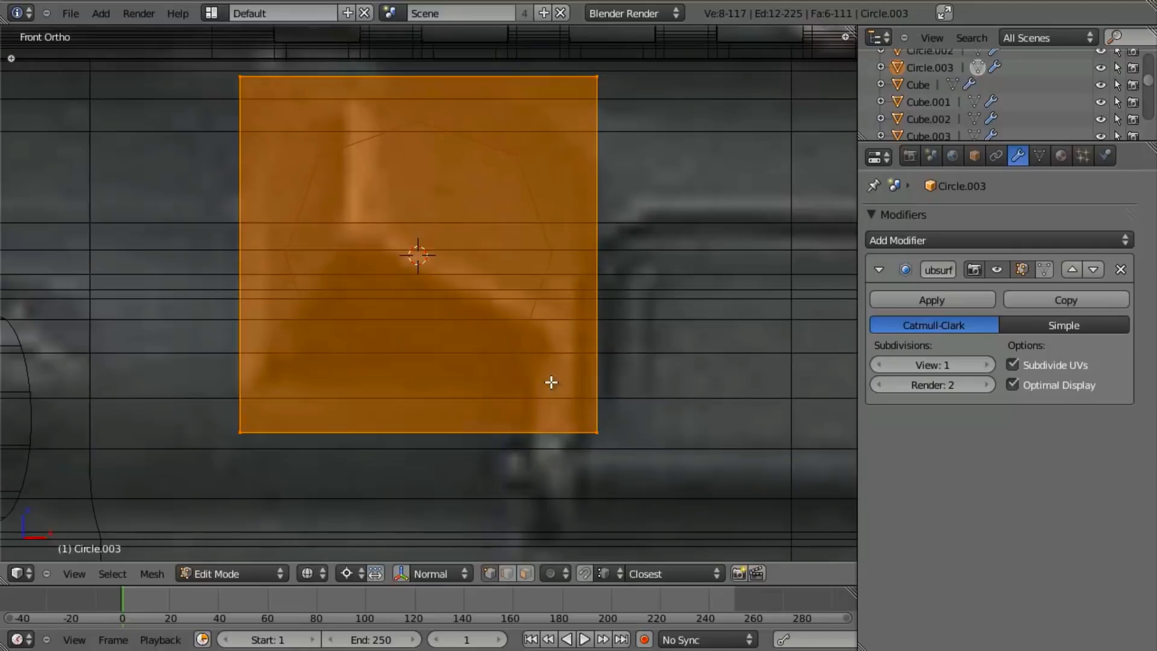
Turn off the Subsurf modifier's display in Edit Mode and lower the cube slightly along Z.
middle_click_drag(551, 382, 574, 367, "shift")
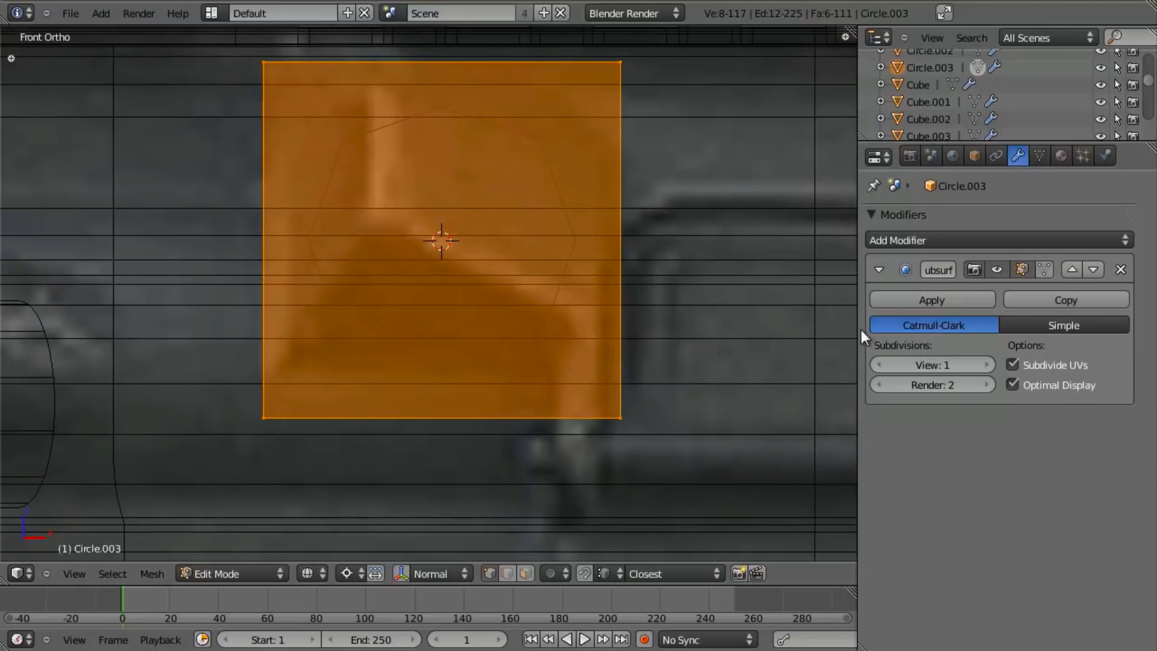
left_click(1021, 271)
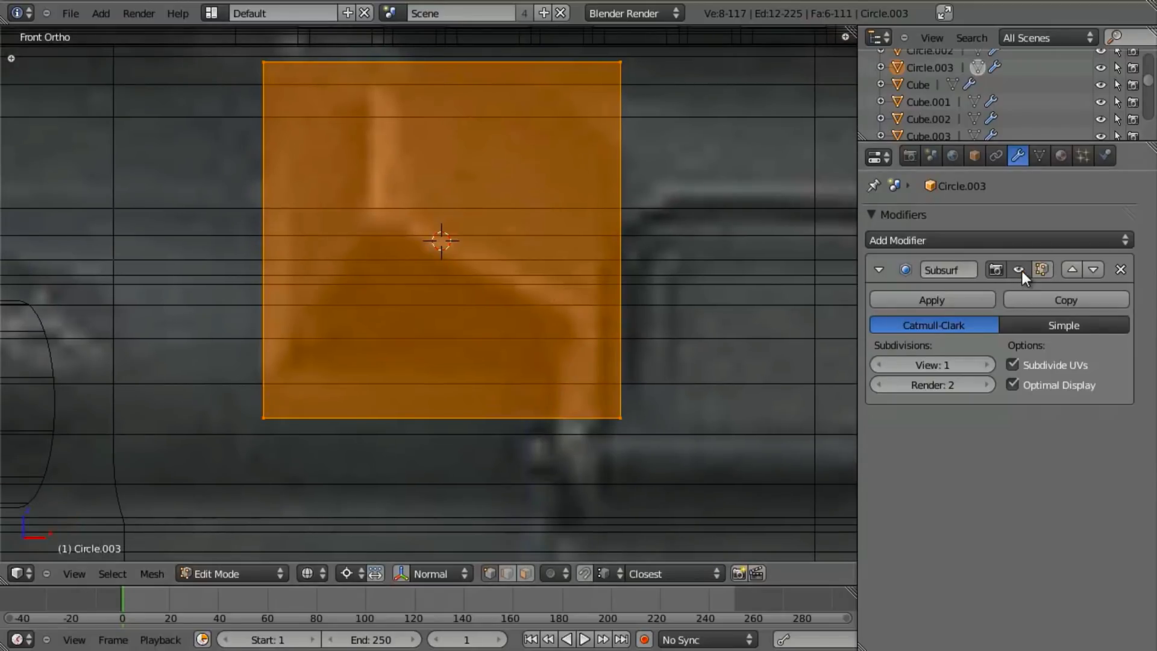
scroll(599, 346, "down", 4)
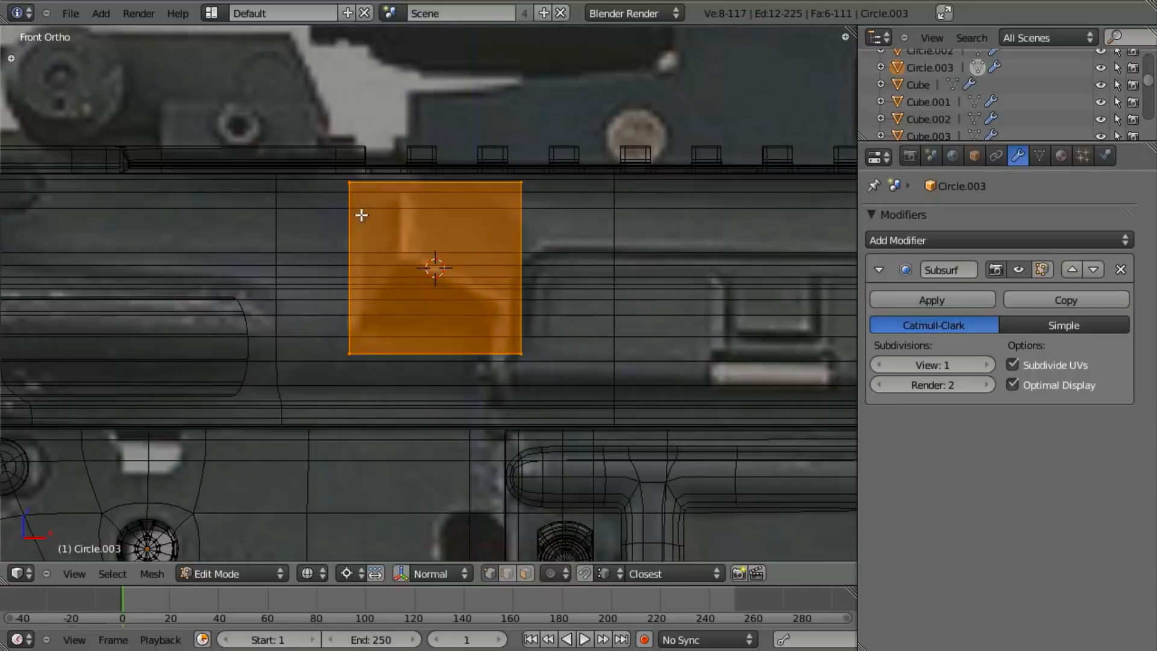
key("g")
key("z")
left_click(451, 214)
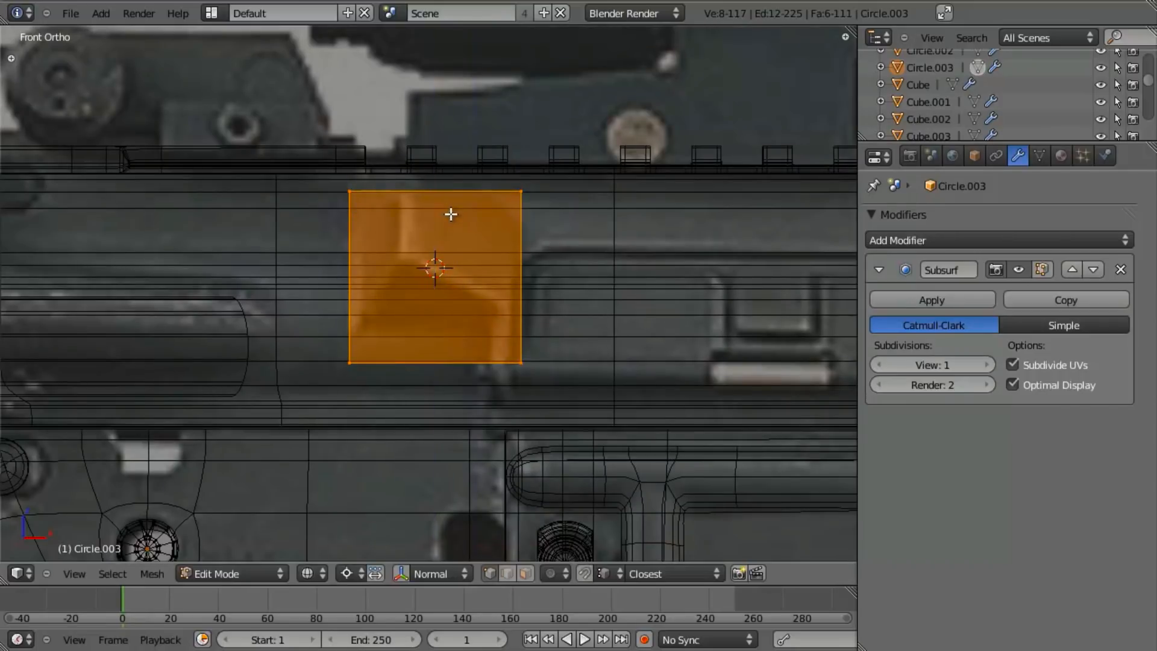
Move the cube's two front-left vertices right along X to match the deflector's edge in the background image.
key("a")
key("z")
right_click(350, 203)
right_click(354, 375, "shift")
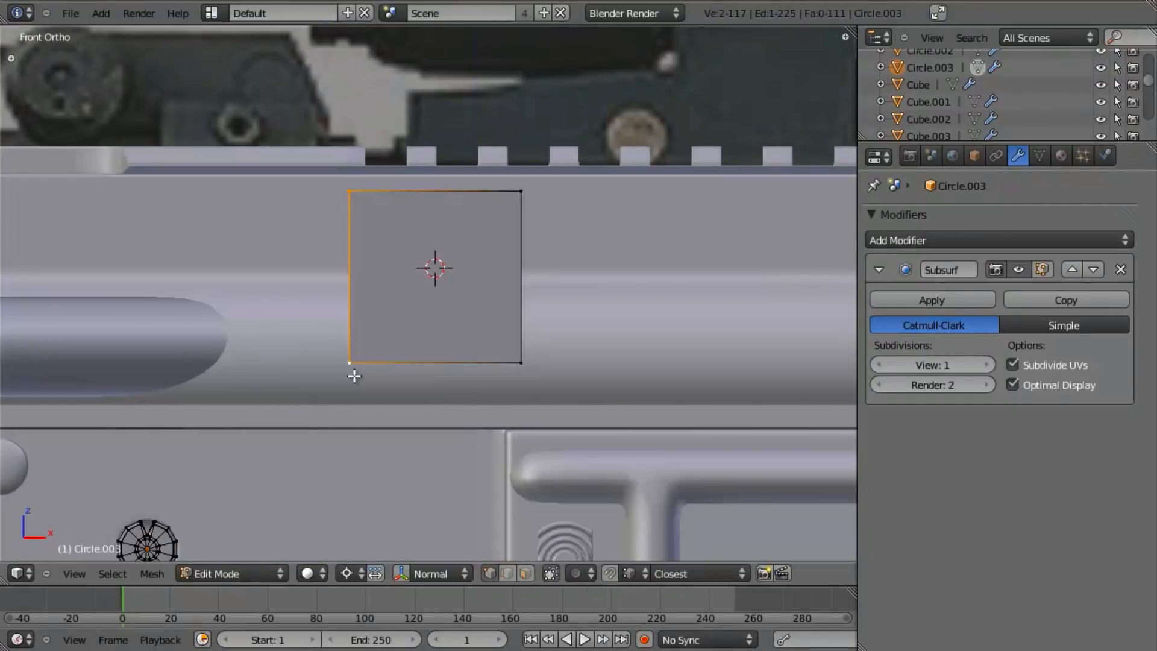
key("z")
key("g")
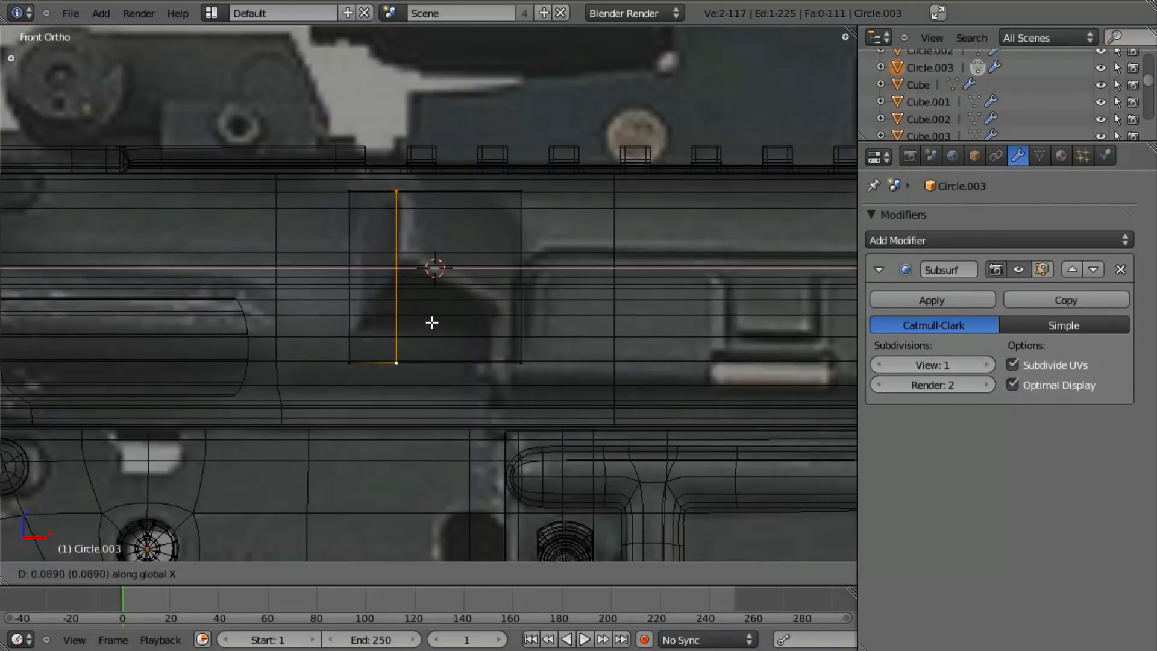
left_click(439, 323)
Select the cube's two rear-left vertices and shift them slightly right along X.
key("a")
right_click(346, 191)
right_click(349, 331)
right_click(345, 360, "shift")
key("g")
key("x")
left_click(359, 360)
Select the four vertices of the cube's rear face, on the side sunk into the receiver, and delete that face.
key("z")
middle_click_drag(490, 187, 515, 248)
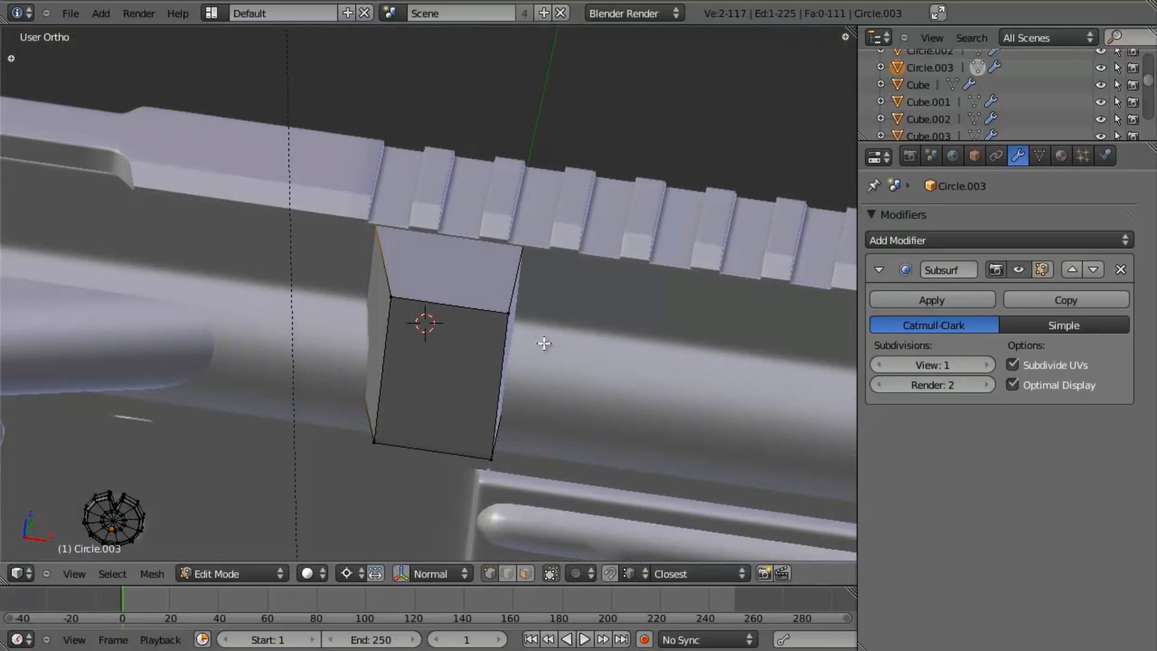
key("z")
right_click(525, 238, "shift")
right_click(519, 341, "shift")
key("x")
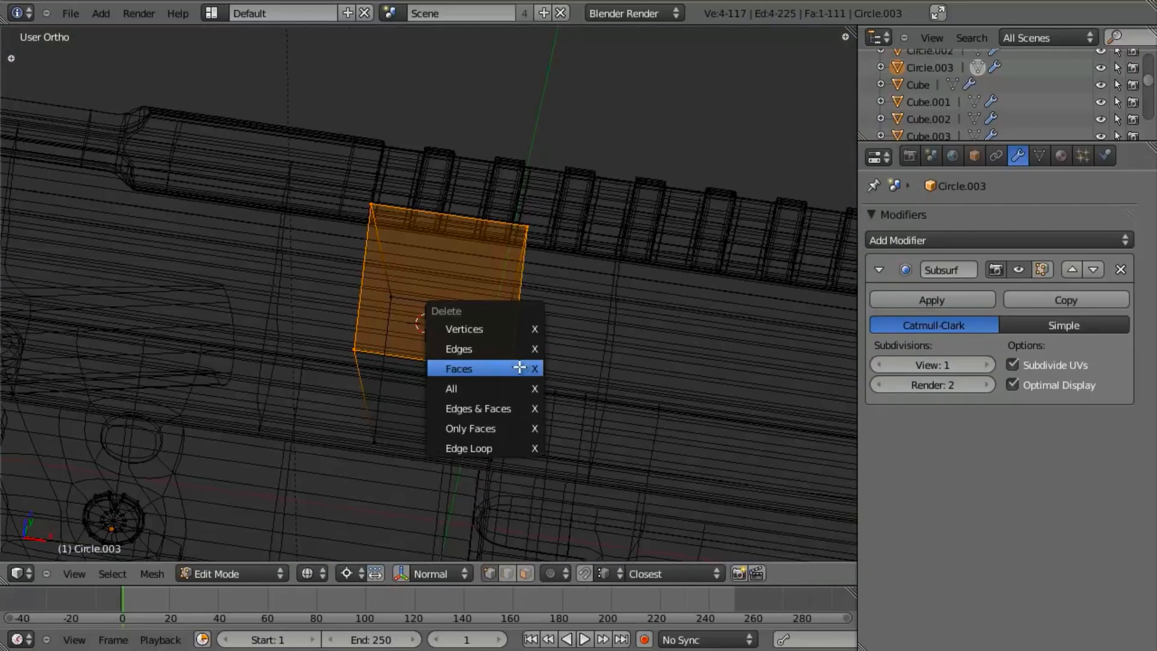
left_click(520, 368)
Select the cube's top vertices and lower them slightly along Z to match the deflector's upper edge.
key("KP_1")
key("b")
left_click_drag(411, 132, 602, 176)
key("b")
left_click_drag(336, 91, 592, 181)
key("g")
key("z")
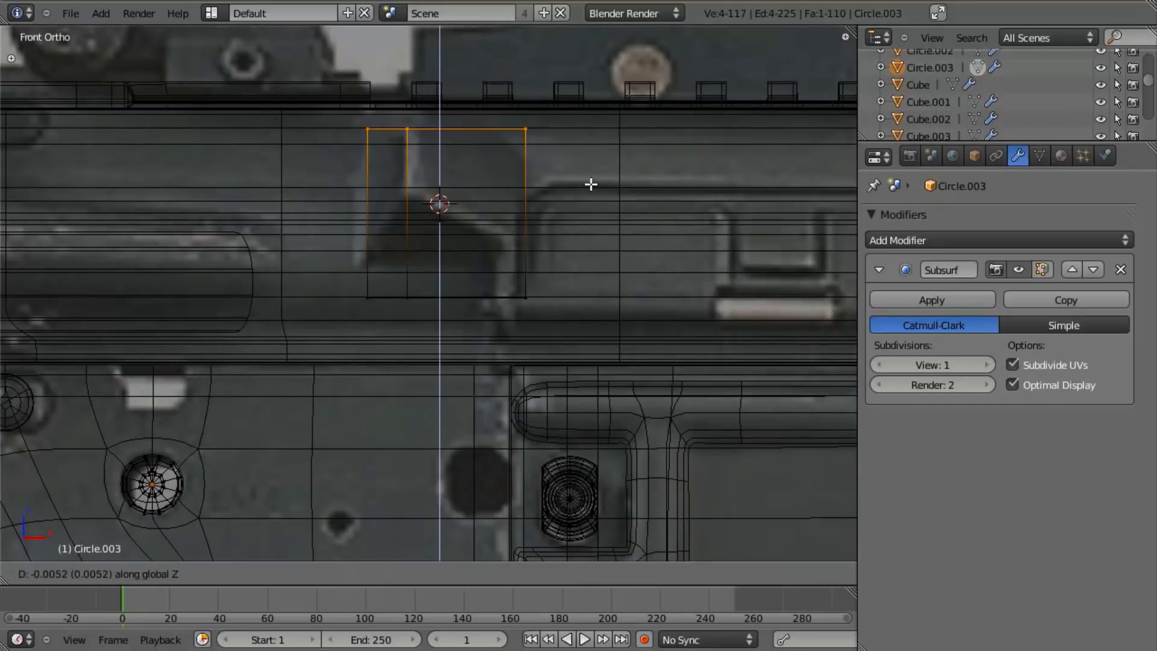
left_click(592, 192)
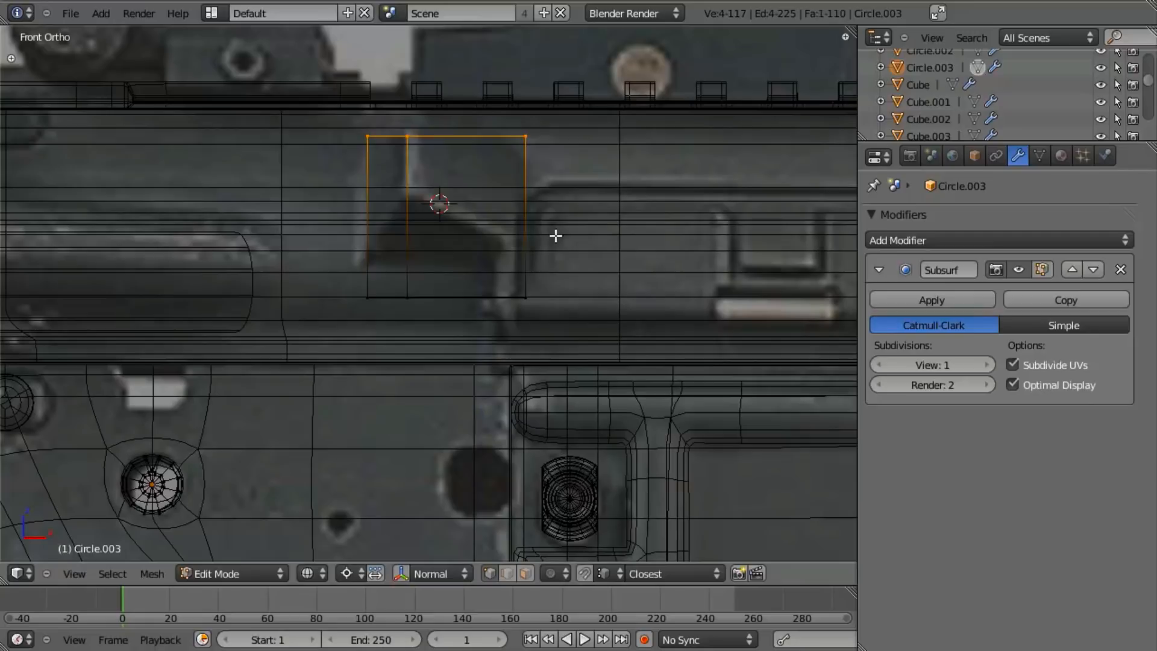
Try to move a lower front vertex along Z and fill a face with the neighbouring bottom vertices, and undo these edits.
key("a")
right_click(412, 293)
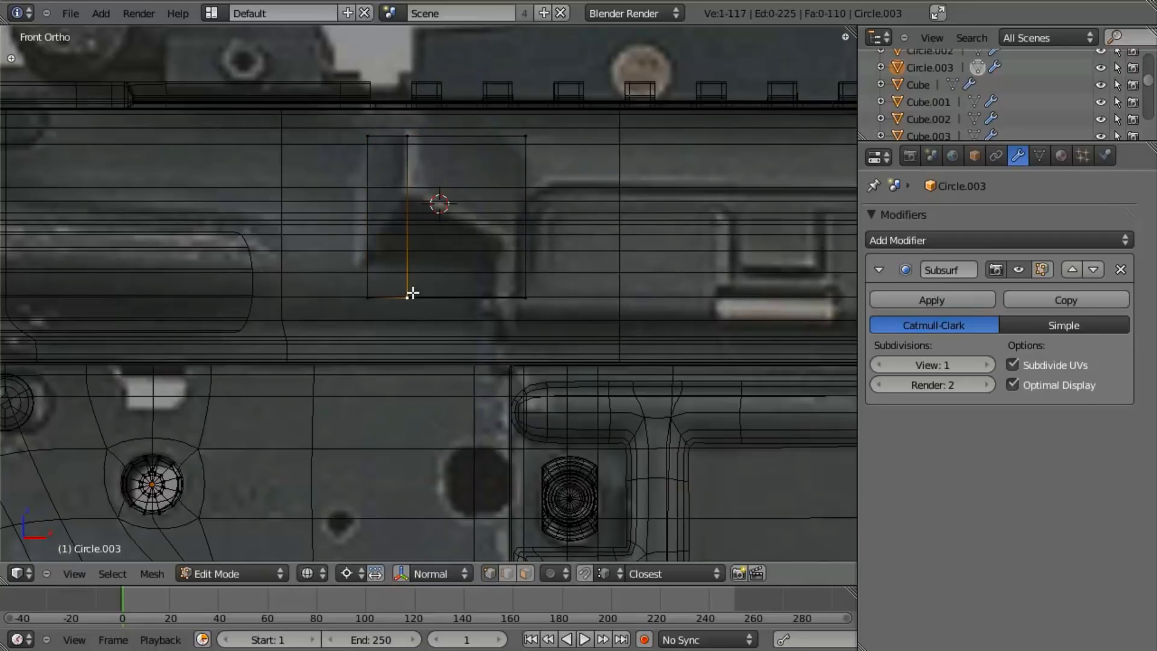
key("z")
key("z")
key("g")
key("z")
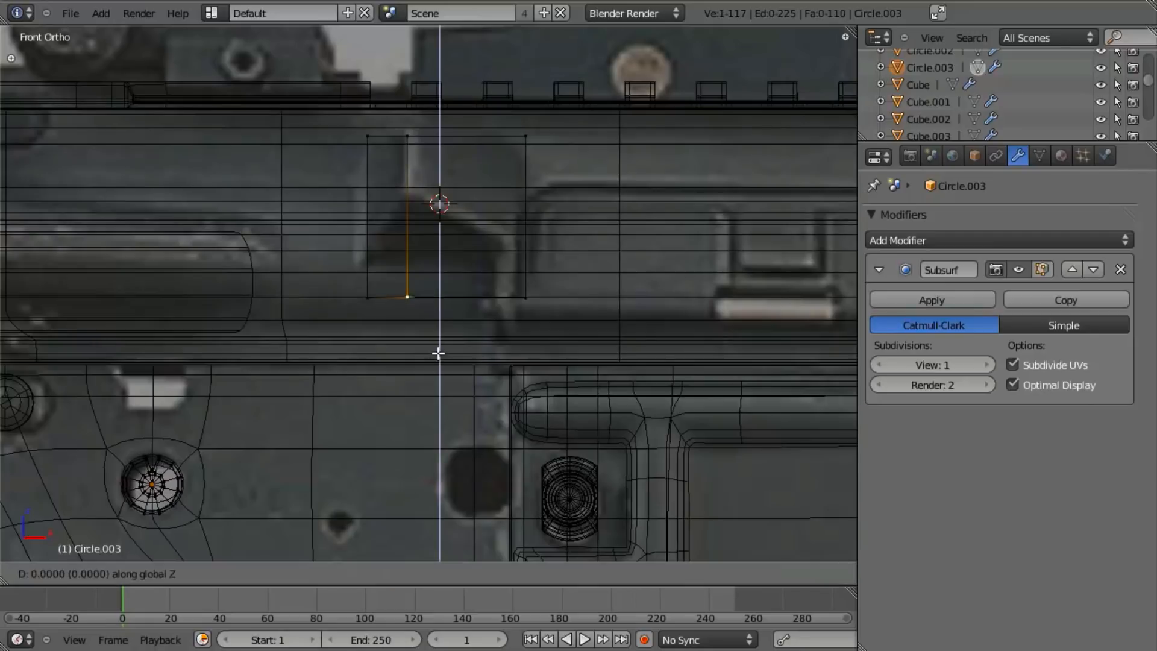
left_click(437, 308)
right_click(367, 297, "shift")
right_click(523, 296, "shift")
key("f")
key("ctrl+z")
key("ctrl+z")
key("ctrl+z")
key("ctrl+z")
Select the cube's four bottom vertices and raise them about 0.045 along Z to the deflector's lower edge.
key("b")
left_click_drag(363, 302, 606, 342)
key("b")
left_click_drag(308, 247, 663, 362)
key("g")
key("z")
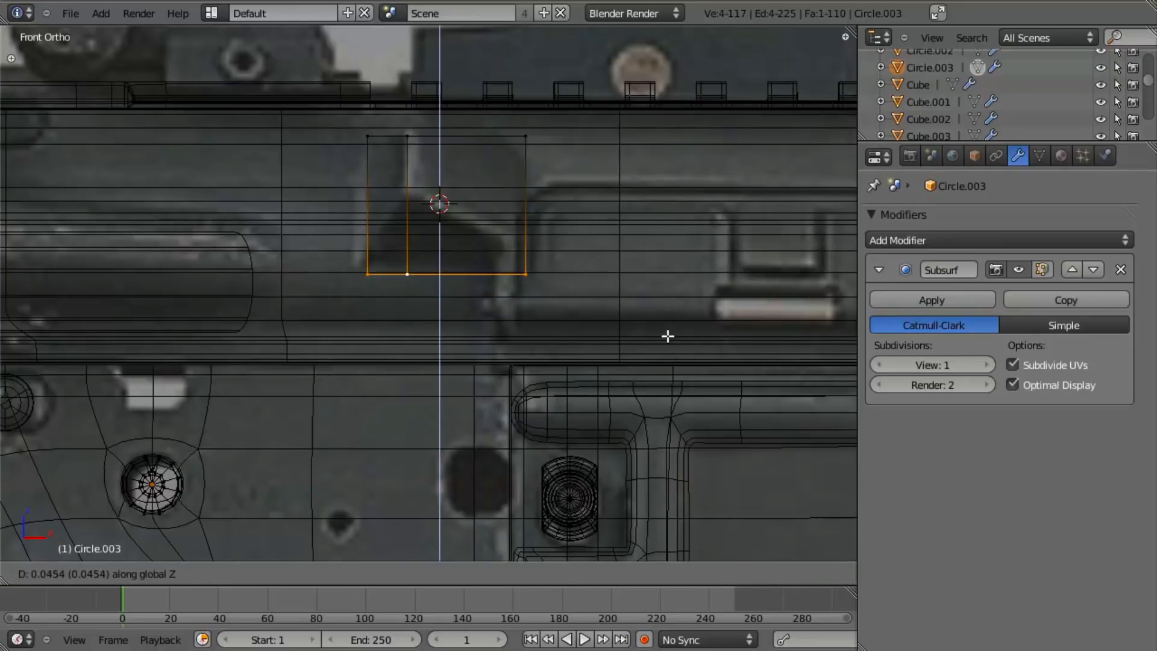
left_click(668, 333)
Try to raise the cube's two lower front vertices along Z to form a sloped underside.
right_click(408, 257)
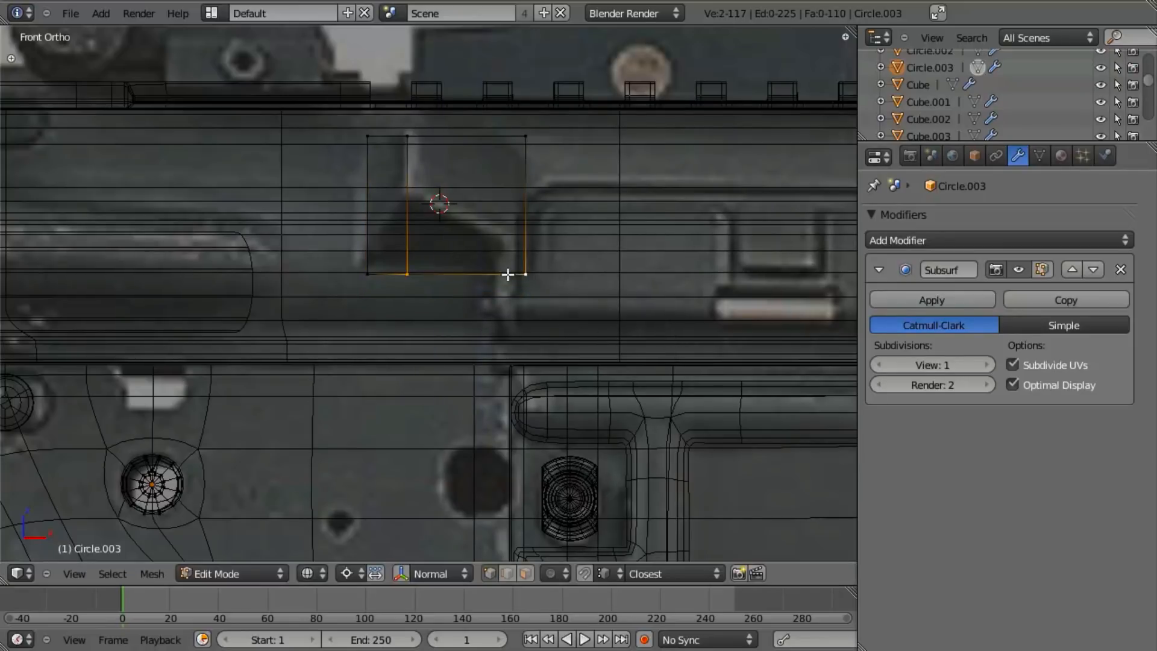
key("z")
middle_click_drag(428, 395, 452, 291)
right_click(410, 239, "shift")
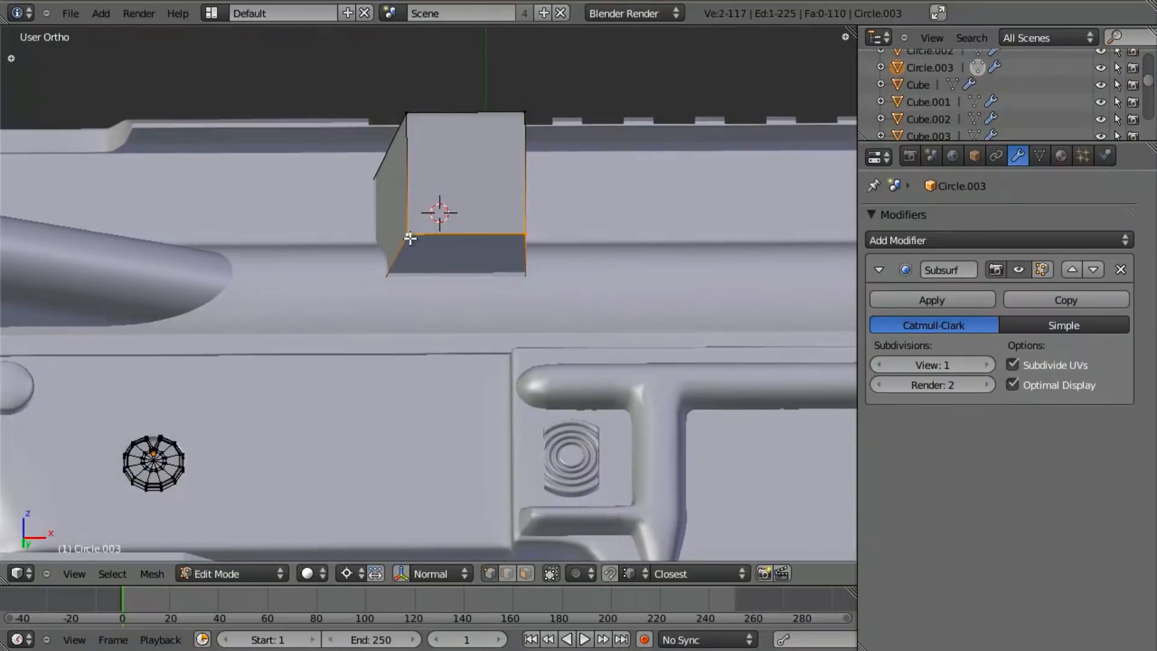
key("KP_1")
key("z")
key("g")
key("z")
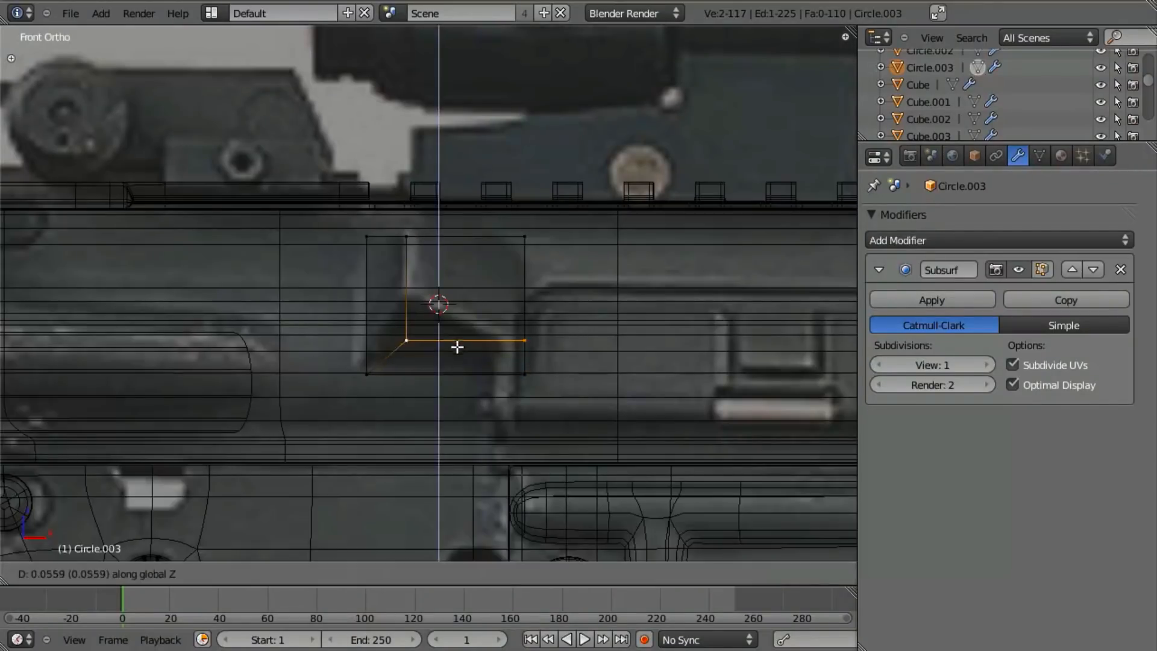
left_click(456, 306)
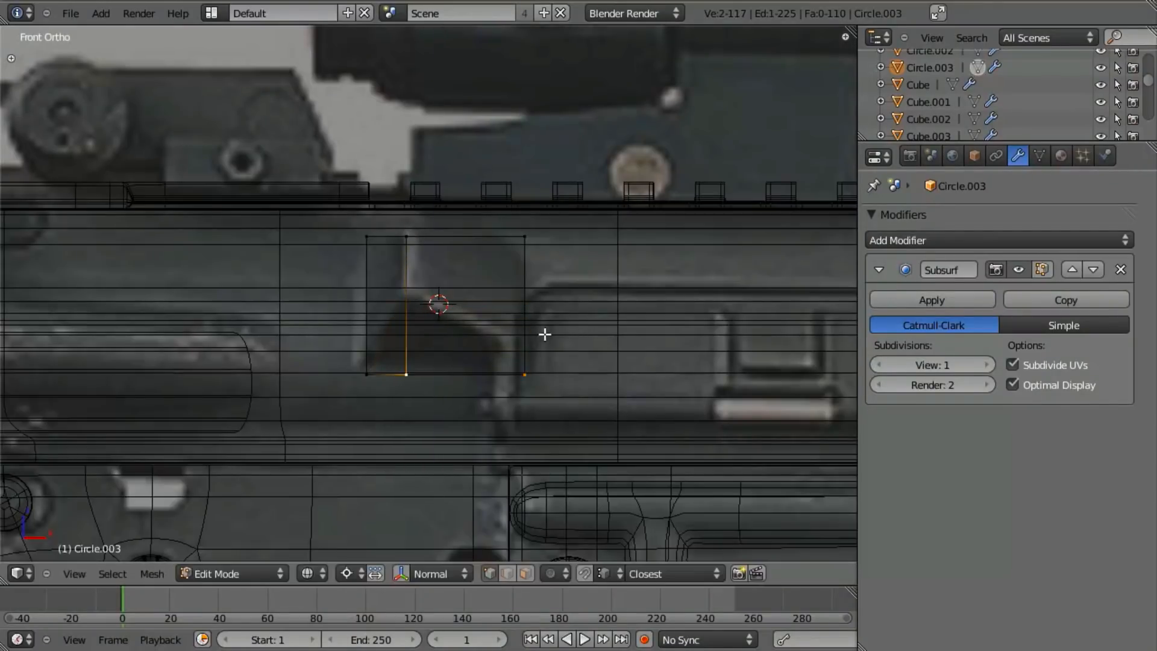
Select the cube's front-right vertical edge and move it along Y towards the receiver, tapering the block.
middle_click_drag(542, 335, 452, 356)
key("z")
right_click(531, 289)
right_click(512, 389, "shift")
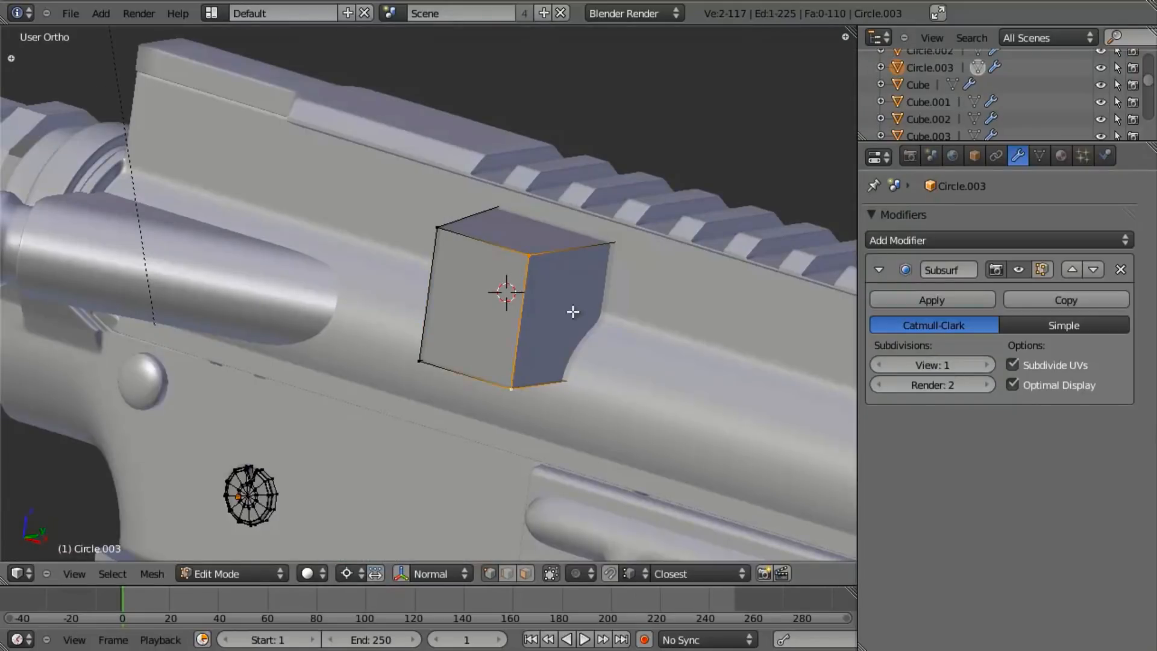
middle_click_drag(581, 310, 523, 333)
key("g")
key("y")
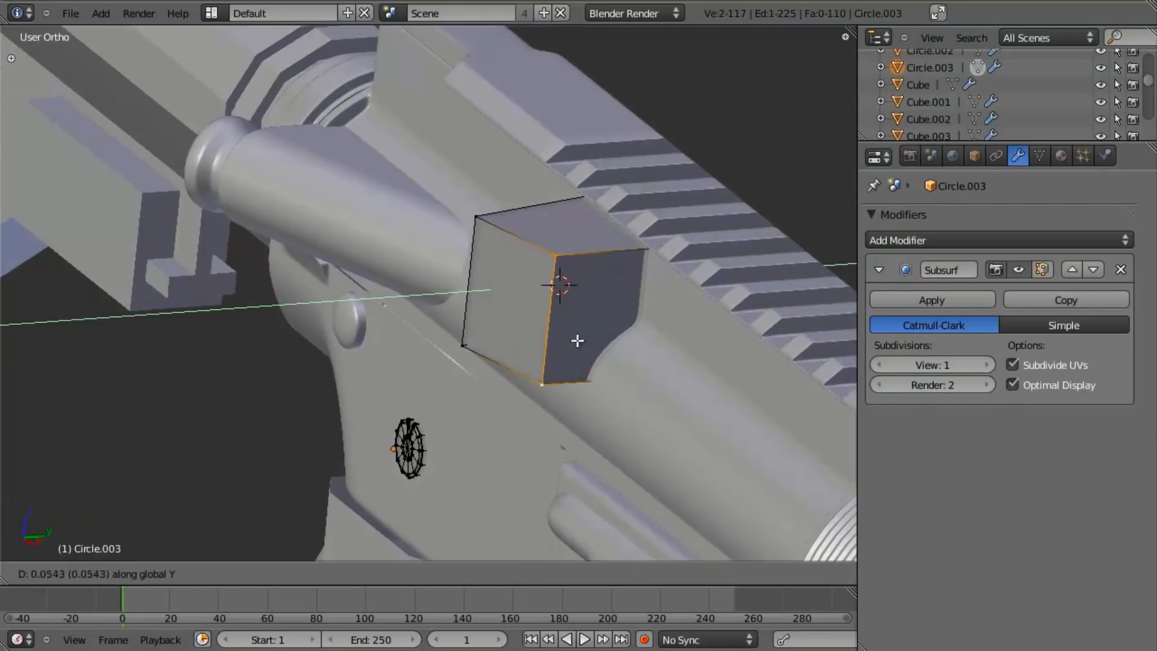
left_click(594, 345)
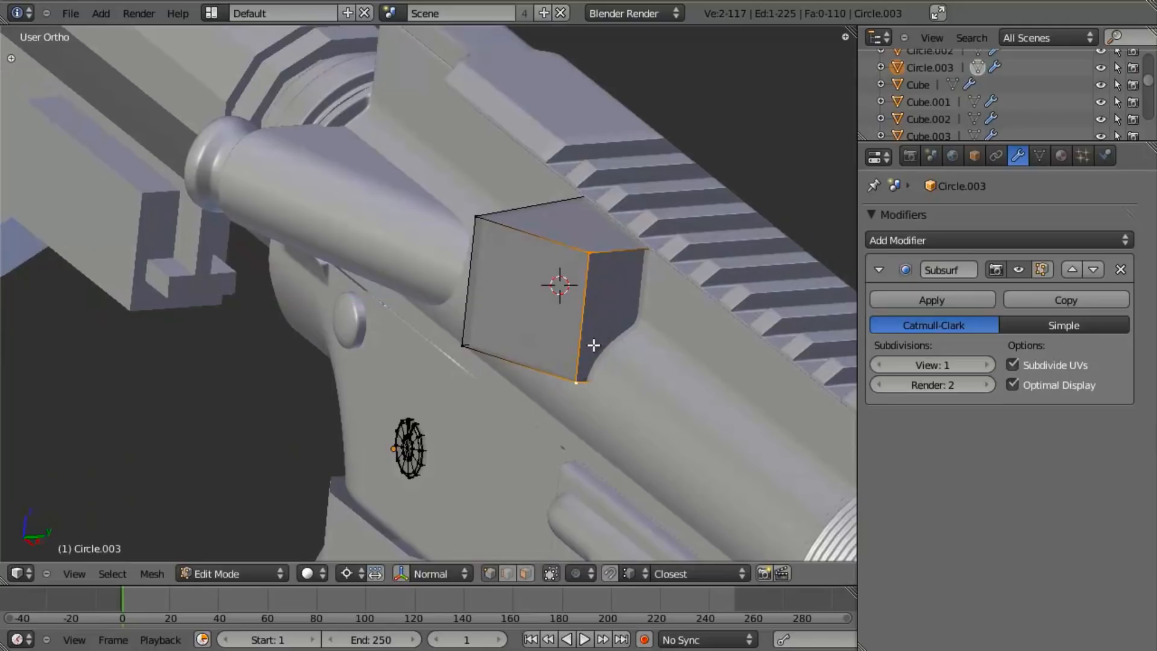
Select the four vertices on the block's right side and move them left along X towards the deflector's edge.
key("KP_1")
key("z")
scroll(427, 300, "up", 3)
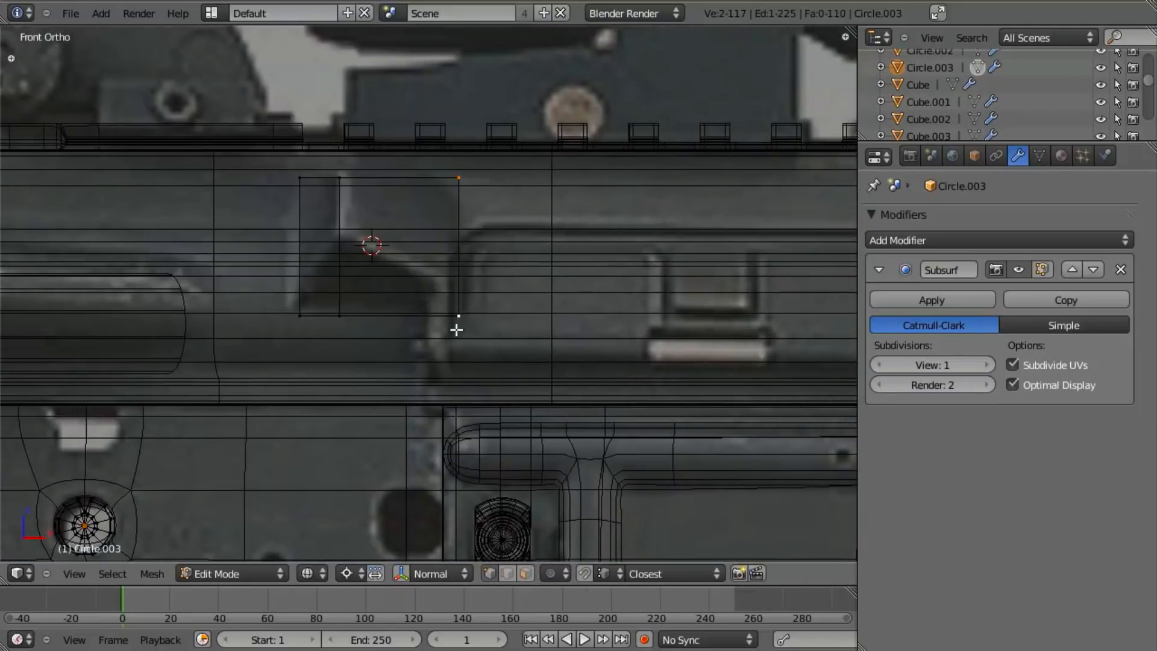
key("b")
left_click_drag(426, 155, 609, 477)
key("g")
key("x")
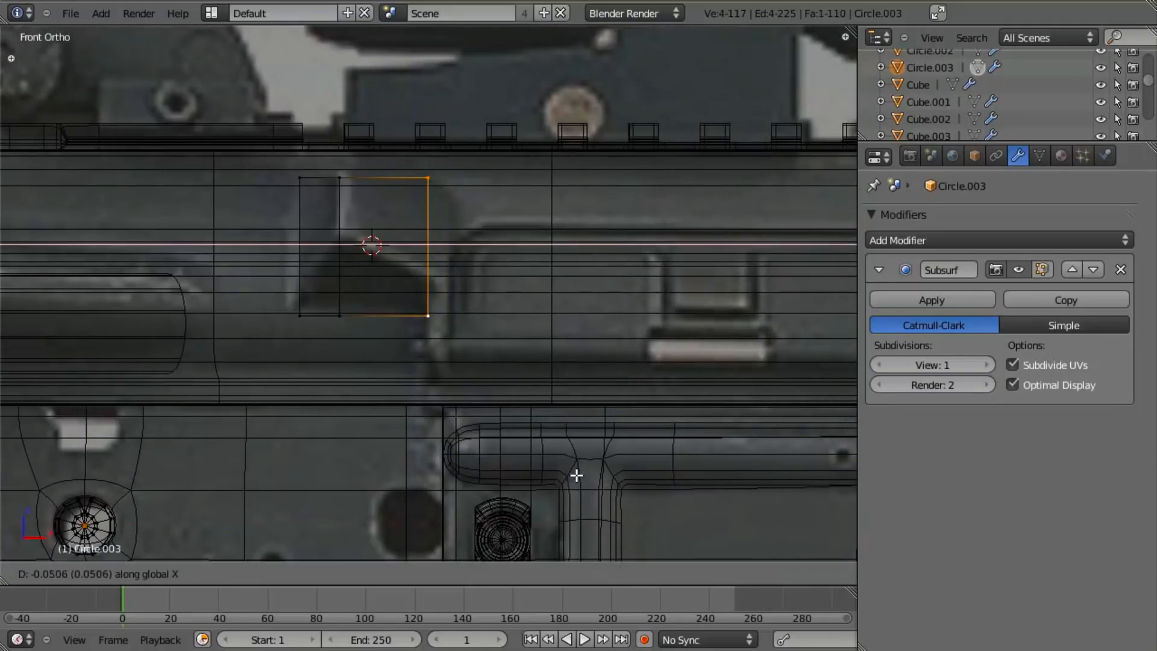
left_click(595, 472)
key("z")
middle_click_drag(481, 367, 365, 271)
right_click(367, 269)
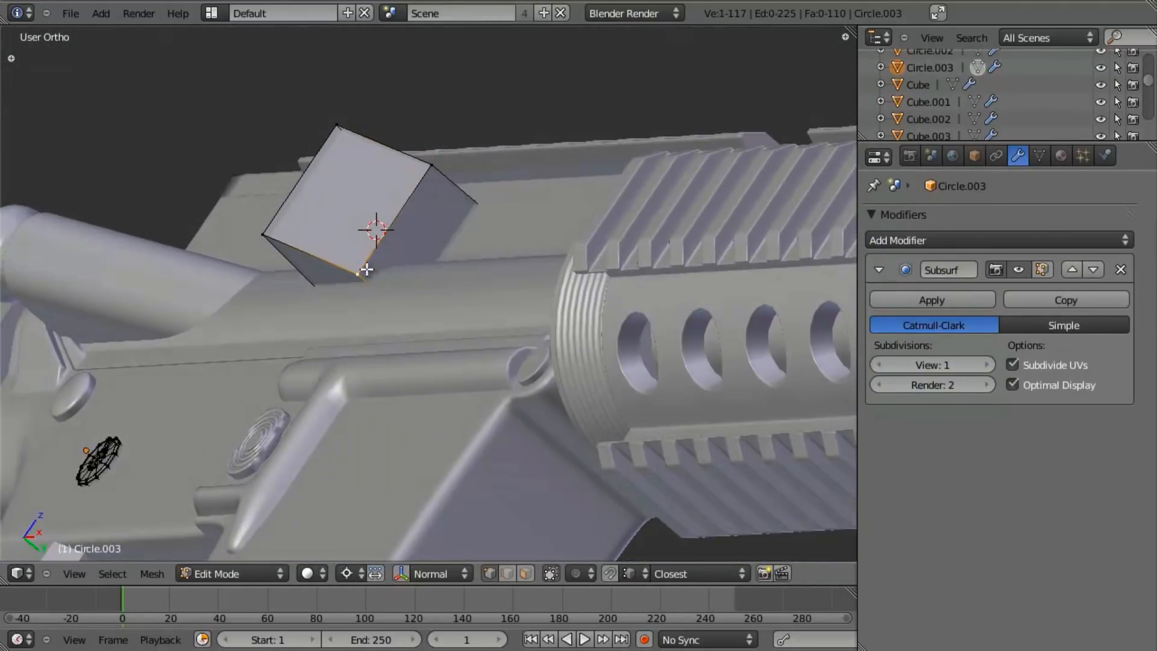
key("e")
left_click(437, 176)
Select the block's four bottom vertices and try to shear them in the front view.
key("KP_1")
key("z")
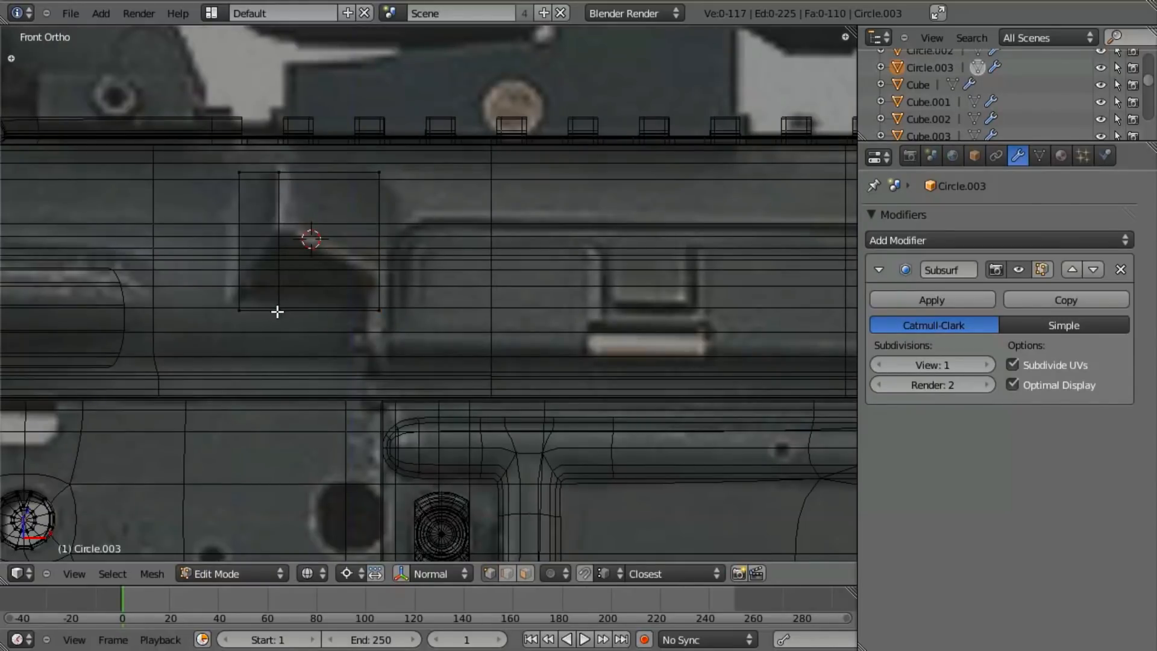
key("b")
left_click_drag(190, 282, 412, 351)
key("z")
middle_click_drag(385, 374, 356, 279)
key("z")
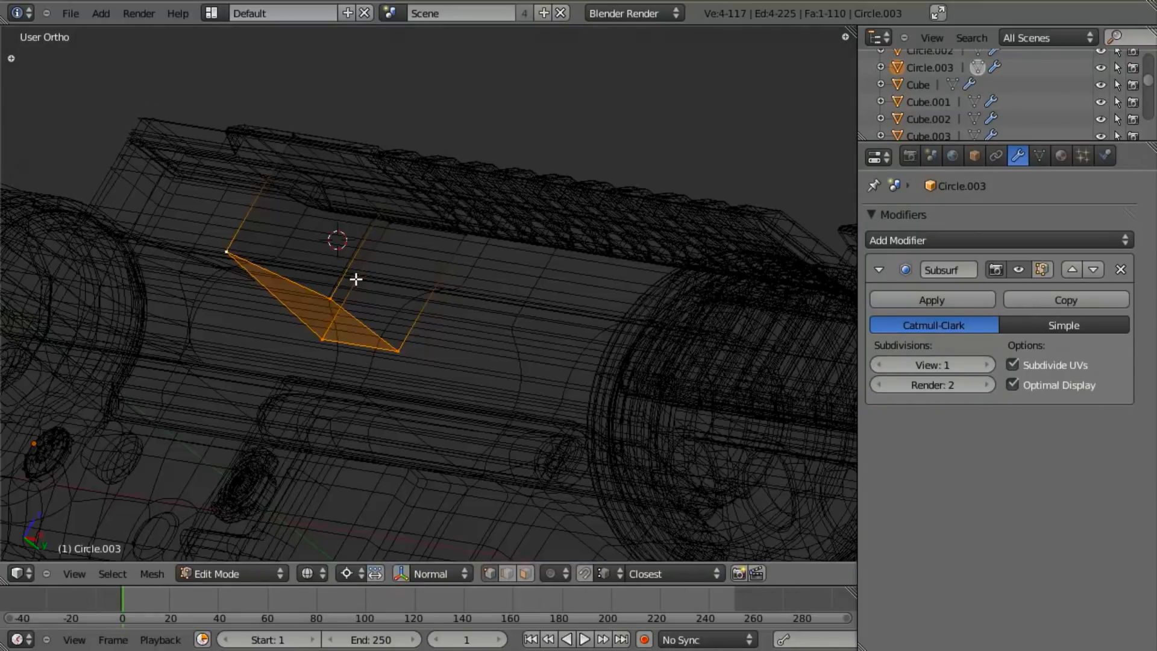
key("KP_1")
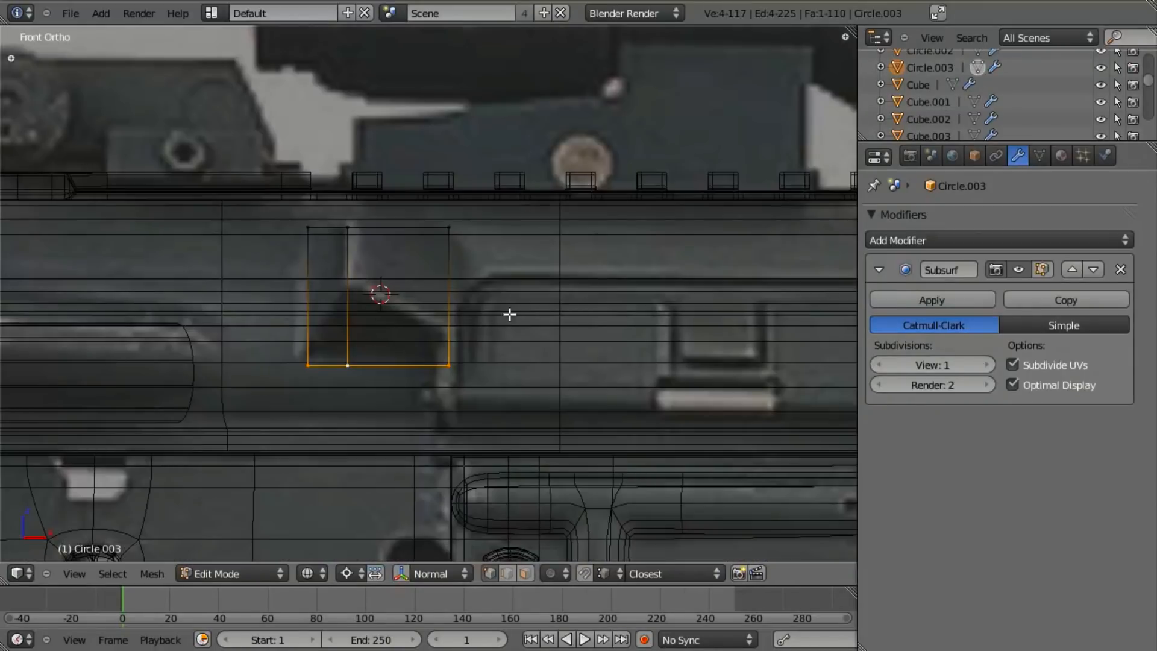
key("ctrl+alt+shift+s")
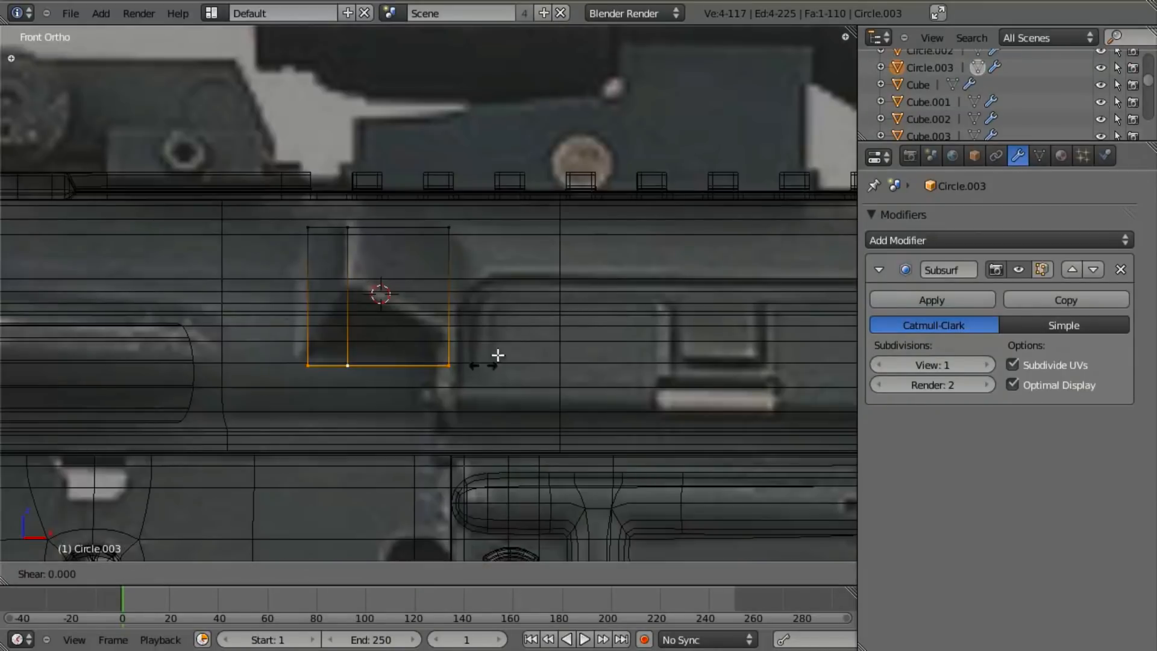
right_click(456, 277)
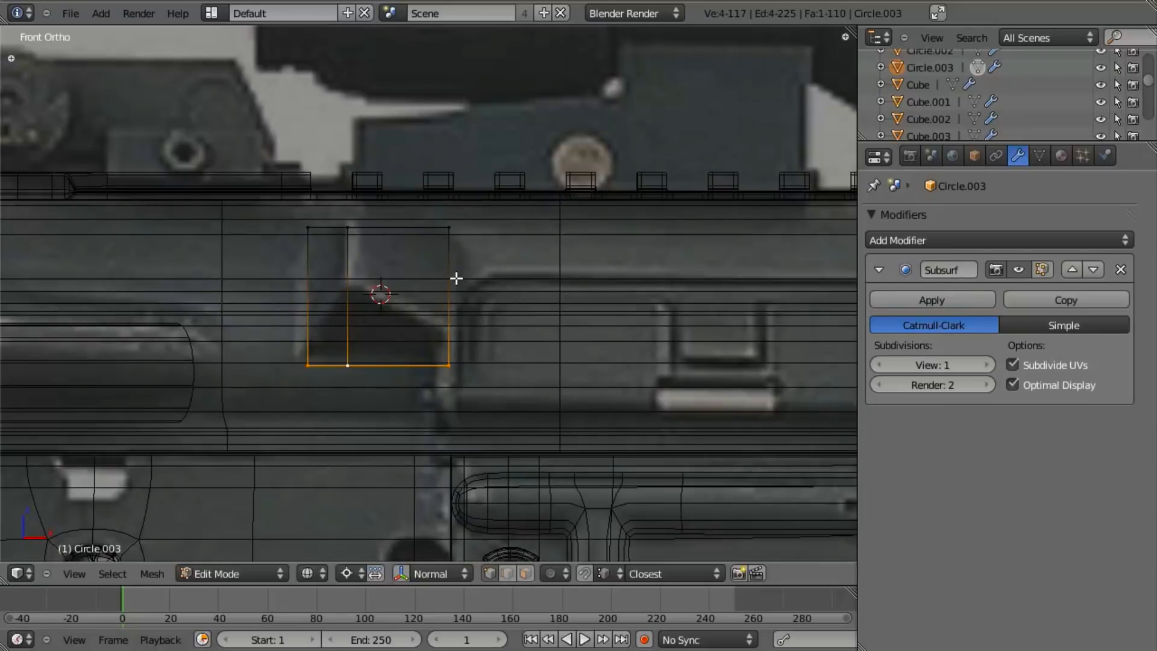
Try to shear the block's bottom vertices in the right and top views.
key("shift+KP_7")
key("shift+KP_3")
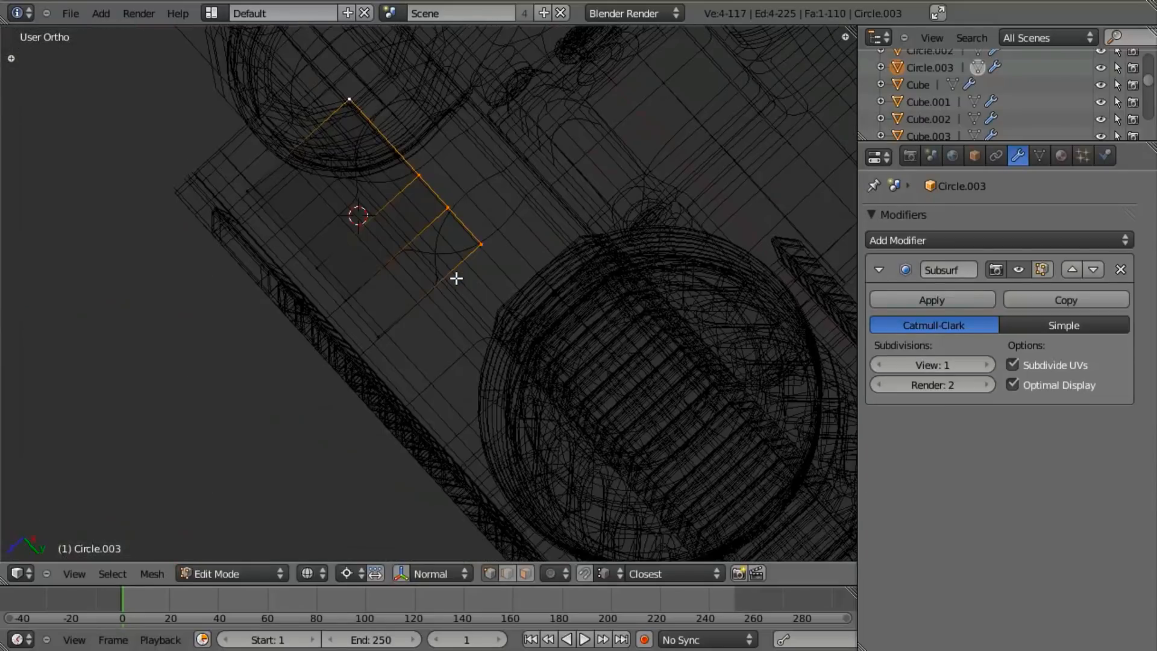
middle_click_drag(473, 407, 474, 342, "shift")
middle_click_drag(504, 300, 616, 373, "shift")
key("KP_3")
key("ctrl+alt+shift+s")
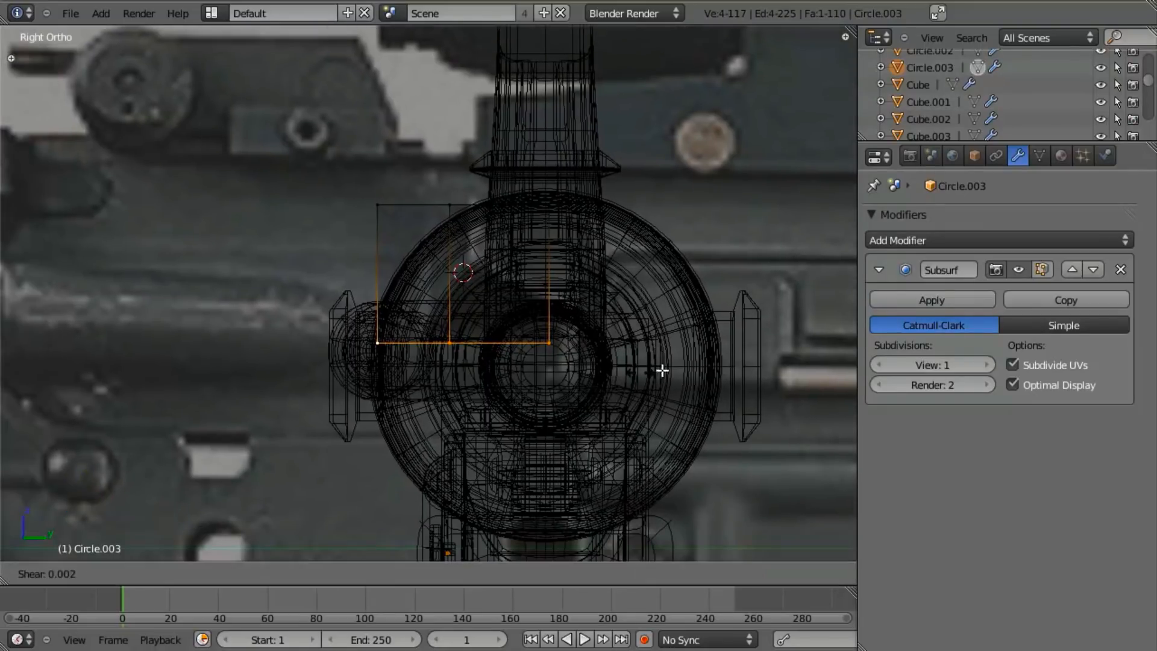
right_click(512, 409)
key("KP_7")
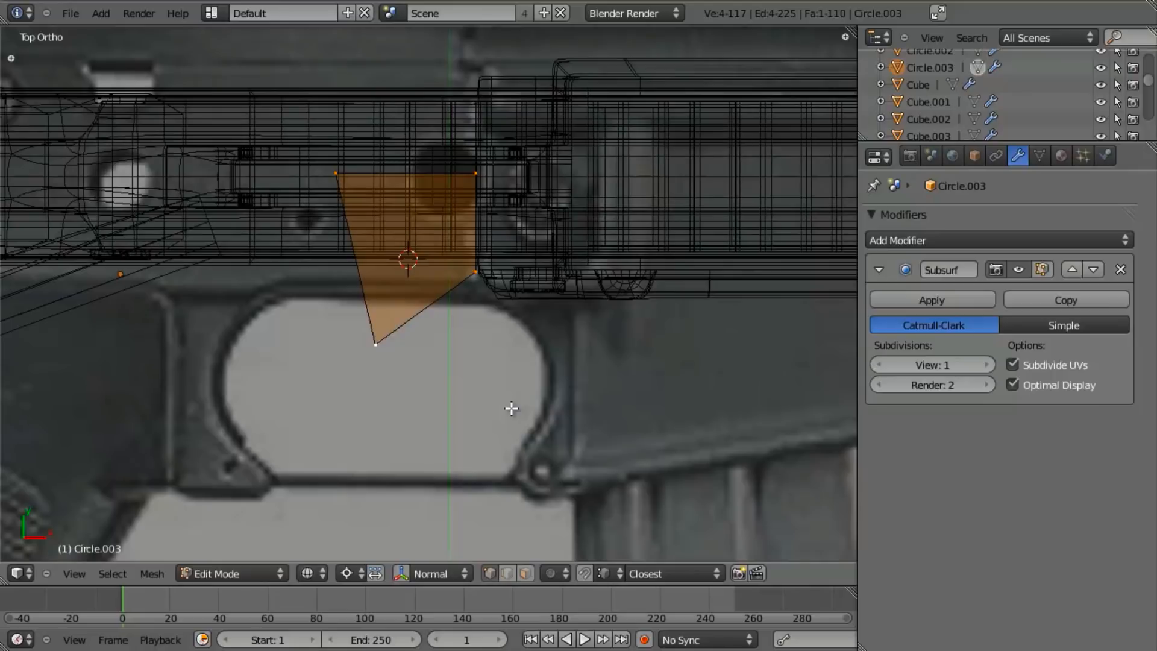
key("ctrl+alt+shift+s")
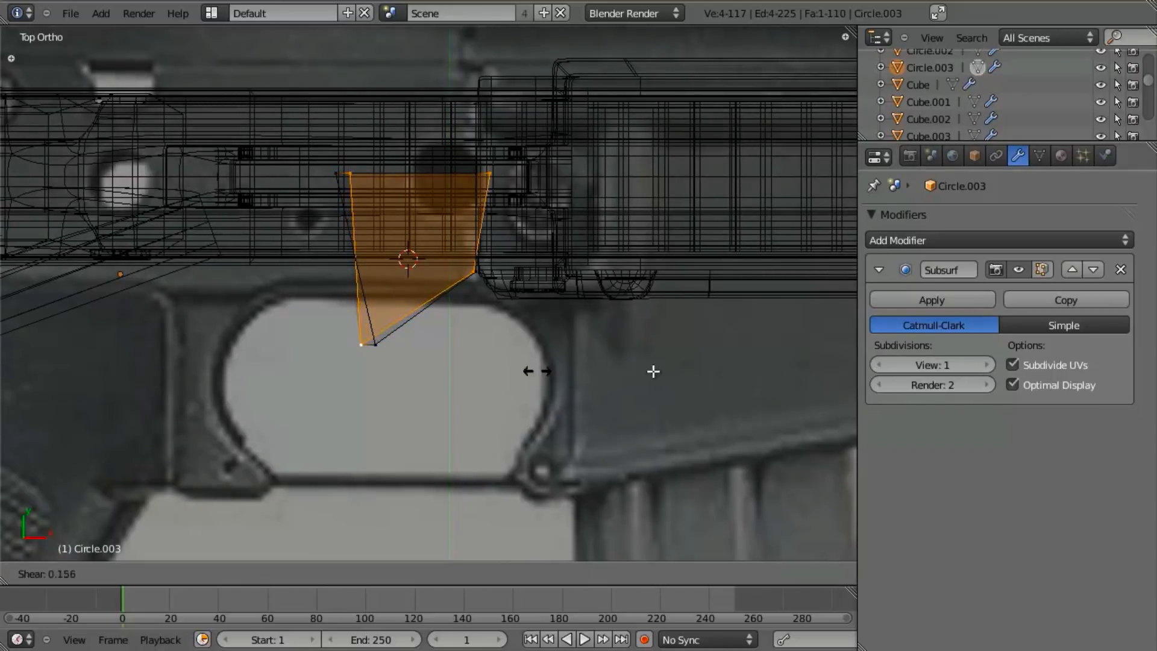
right_click(626, 368)
Try to shear the block's bottom vertices in the left view.
key("KP_1")
key("ctrl+KP_1")
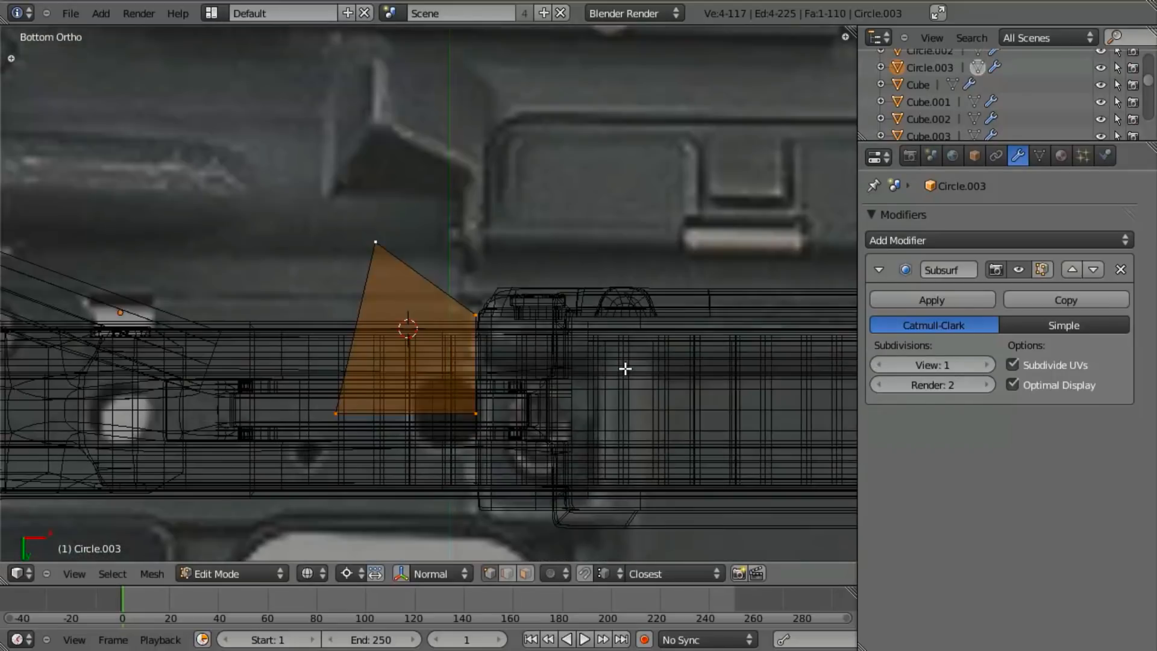
key("ctrl+KP_3")
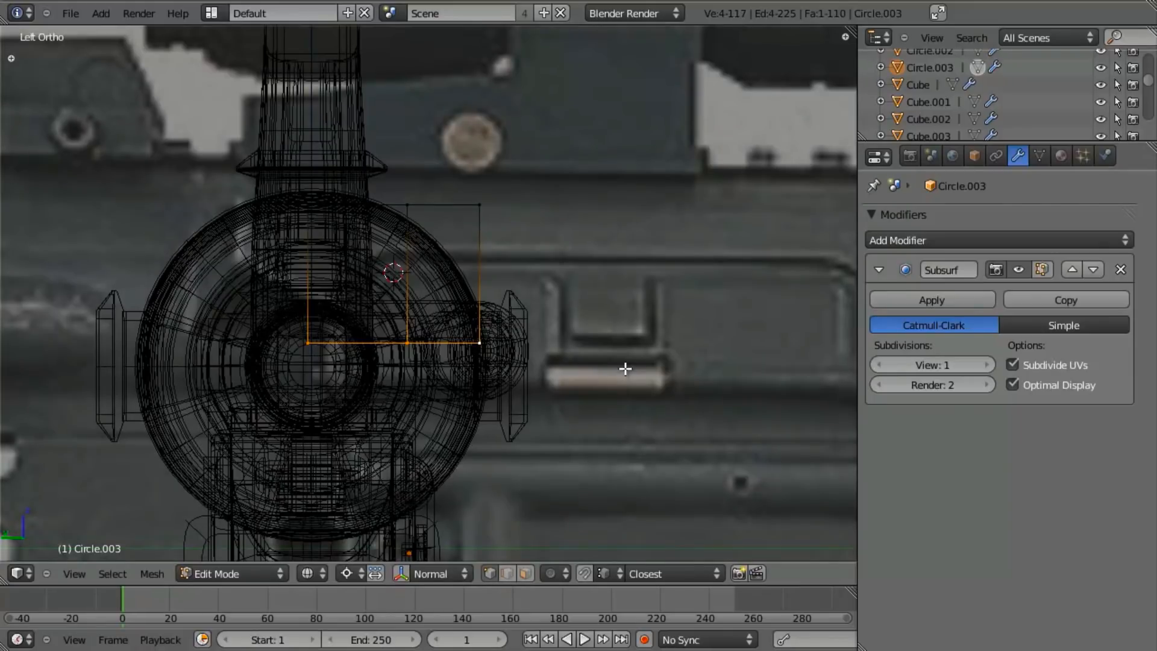
key("ctrl+alt+shift+s")
right_click(387, 320)
key("ctrl+alt+shift+s")
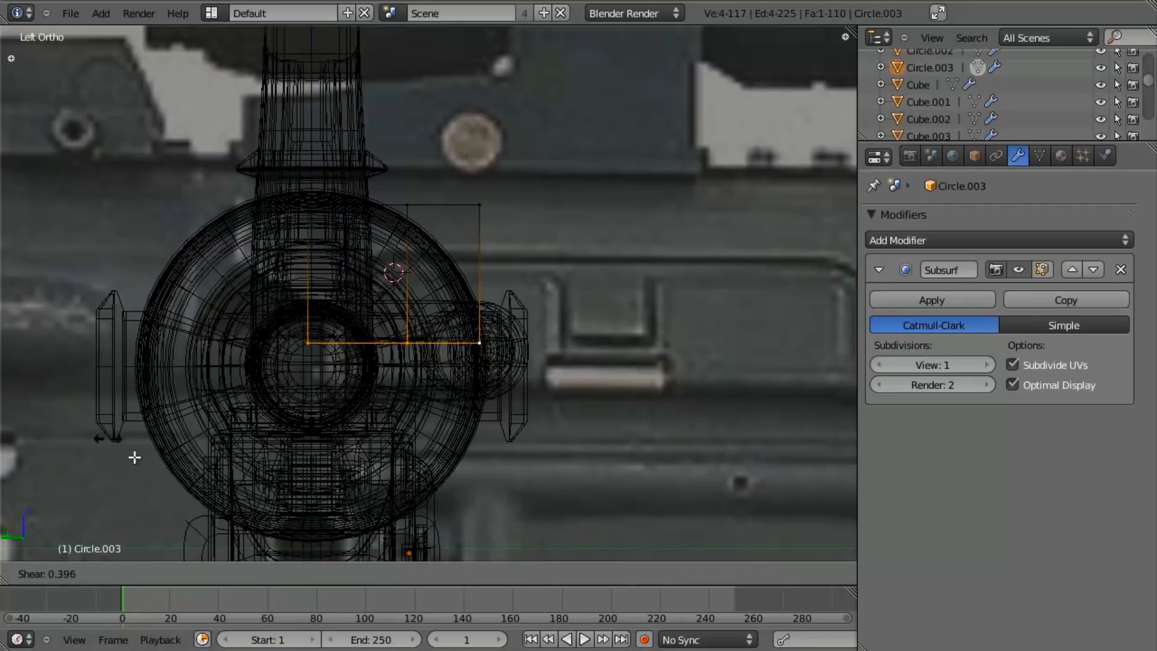
right_click(106, 393)
key("KP_1")
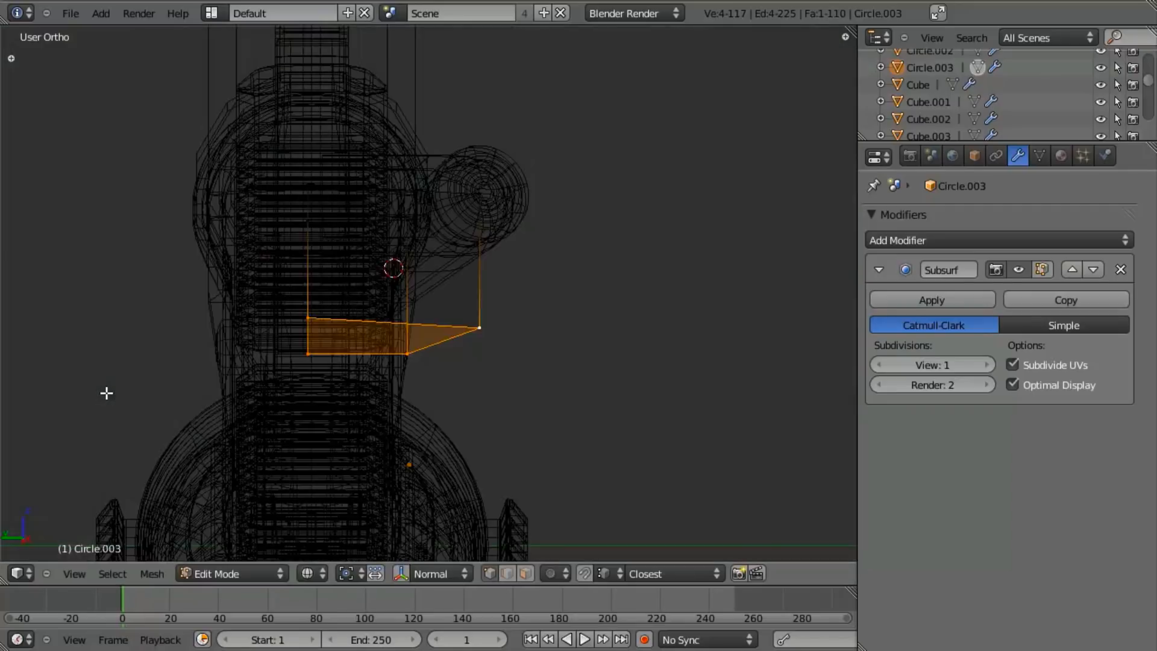
Select the two rear bottom vertices of the block and snap the 3D cursor to them.
middle_click_drag(555, 348, 326, 370)
right_click(317, 367)
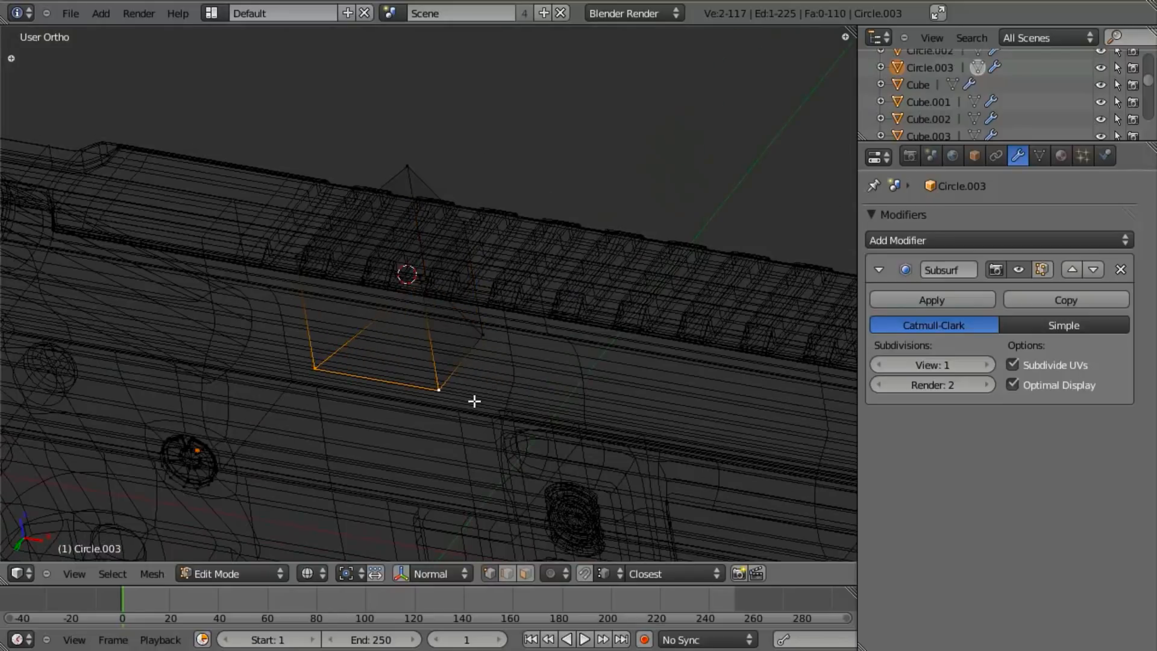
key("shift+s")
left_click(468, 399)
key("KP_1")
key("KP_Decimal")
Reselect all four bottom vertices of the block and try shearing them in the front, top and right views.
left_click_drag(224, 269, 632, 362)
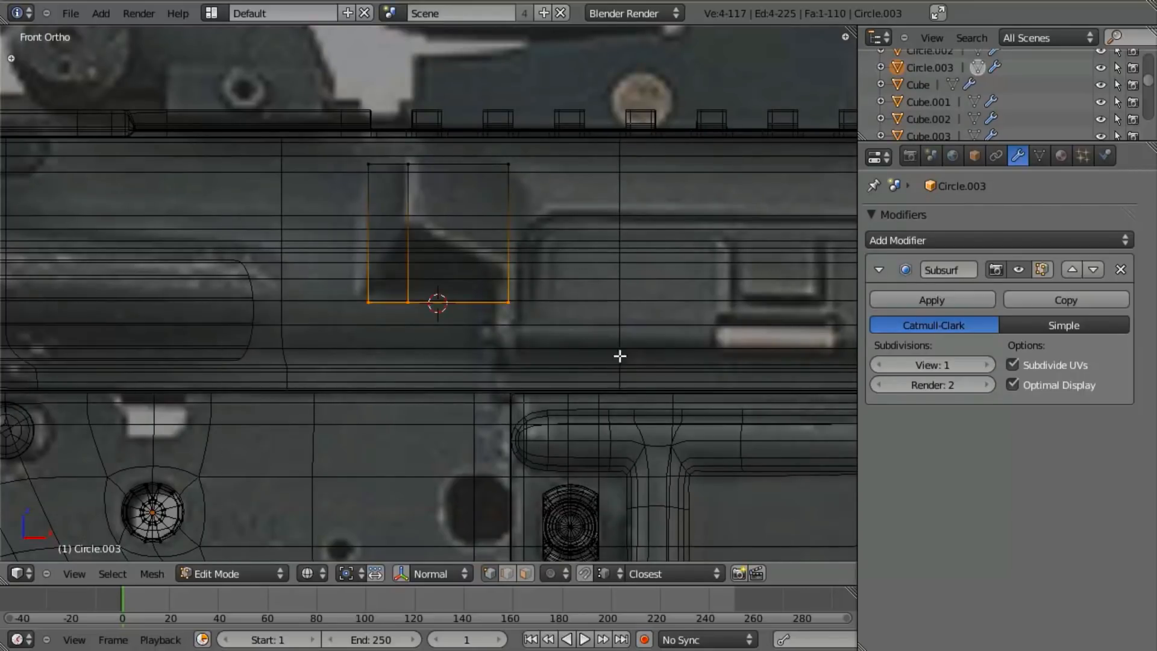
key("ctrl+shift+alt+s")
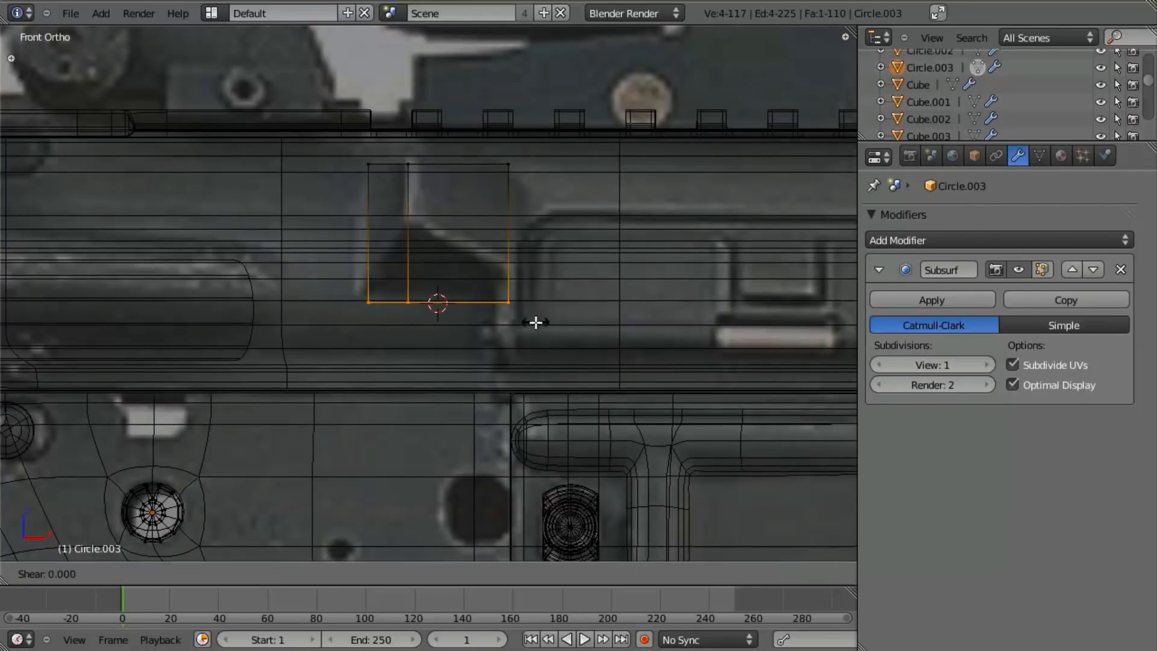
left_click(180, 415)
key("KP_7")
key("ctrl+shift+alt+s")
right_click(706, 259)
key("KP_3")
key("ctrl+shift+alt+s")
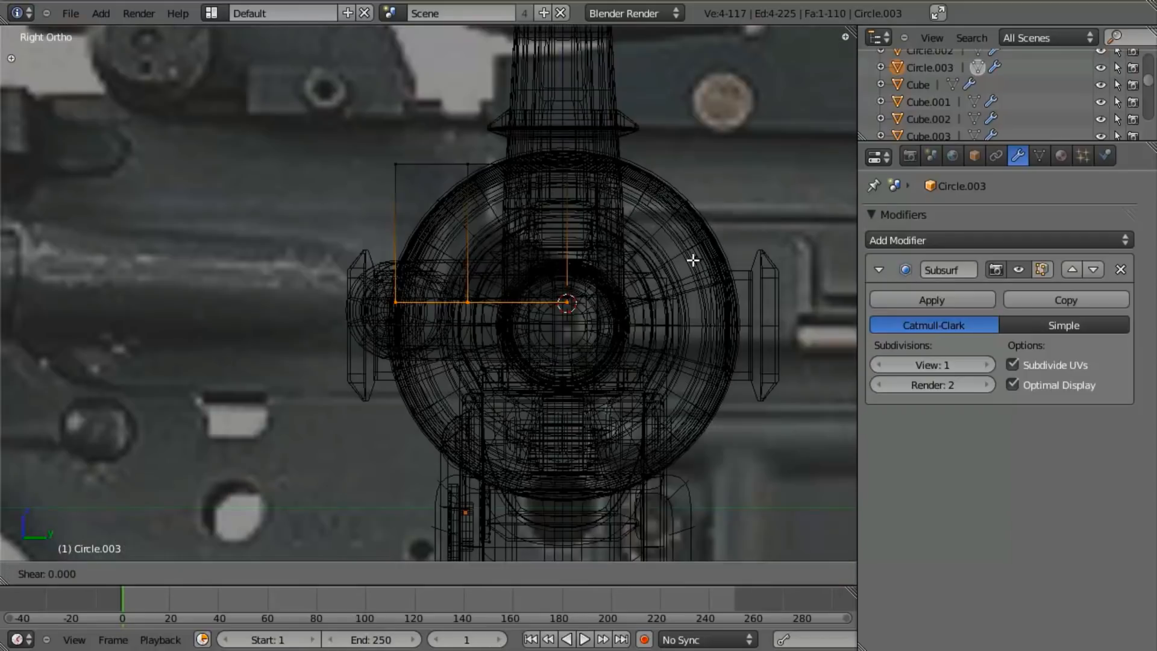
right_click(659, 255)
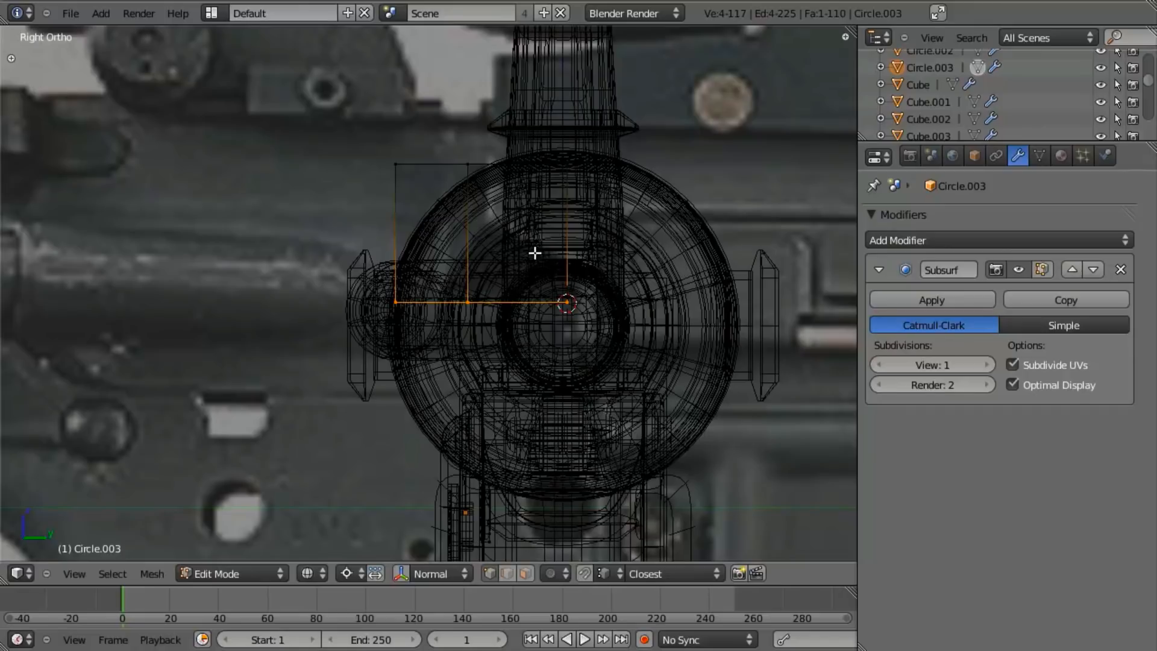
Keep only the block's two outer bottom vertices selected and raise them along Z to slope the underside.
left_click_drag(532, 232, 547, 342, "ctrl+shift")
key("g")
key("z")
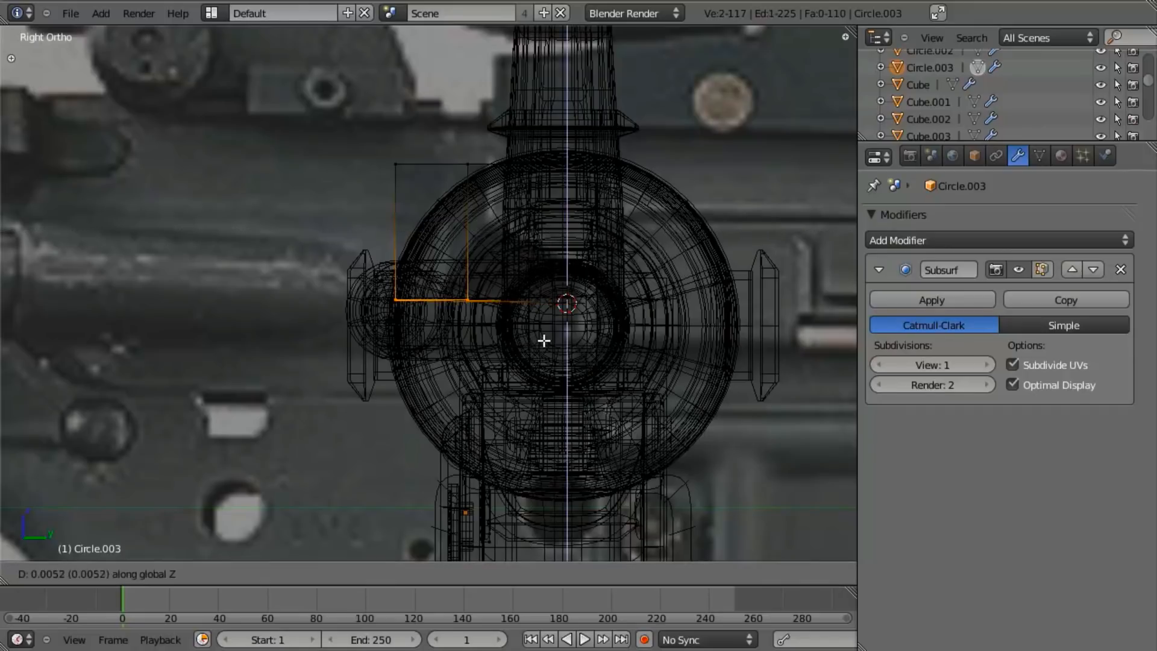
left_click(559, 292)
key("KP_1")
key("z")
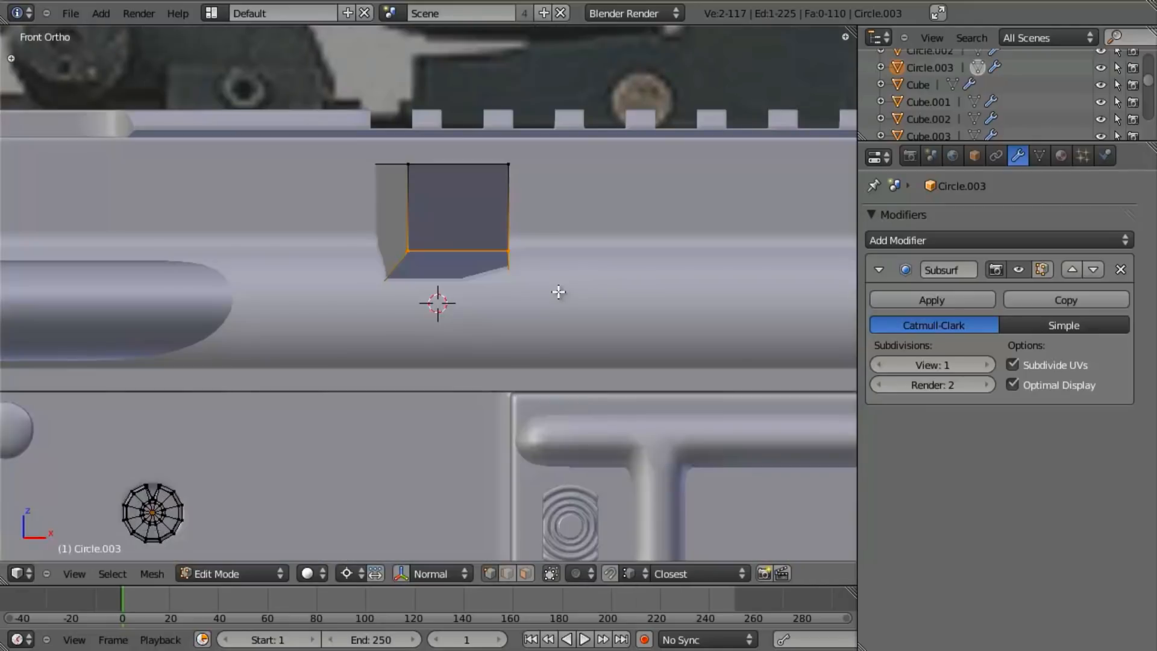
key("z")
scroll(563, 291, "up", 3)
key("g")
key("z")
left_click(536, 249)
Lower the single outer bottom corner vertex at the block's front end along Z so the lower edge slants.
right_click(586, 187)
key("g")
key("z")
left_click(587, 251)
key("z")
mouse_move(587, 251)
middle_mouse_down()
mouse_move(424, 362)
mouse_move(505, 342)
mouse_move(225, 338)
mouse_move(258, 313)
mouse_move(290, 311)
mouse_move(278, 302)
middle_mouse_up()
Lower the inner bottom vertex at the block's front end about 0.013 along global Z in the front view.
key("z")
key("KP_3")
key("z")
scroll(227, 315, "down", 4)
key("KP_1")
key("z")
key("g")
key("z")
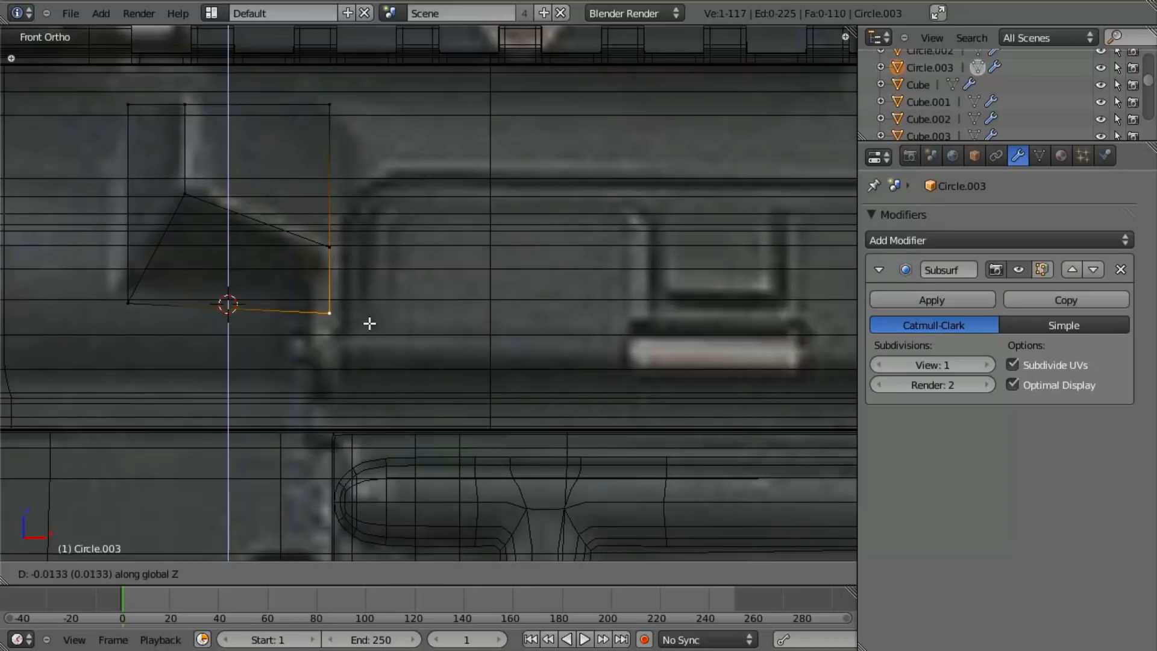
left_click(369, 323)
key("z")
middle_click_drag(235, 299, 370, 232)
key("Tab")
key("Tab")
Add two edge loops to the block, sliding each close to one end of its outer face.
scroll(370, 233, "up", 2)
middle_click_drag(370, 156, 427, 237, "shift")
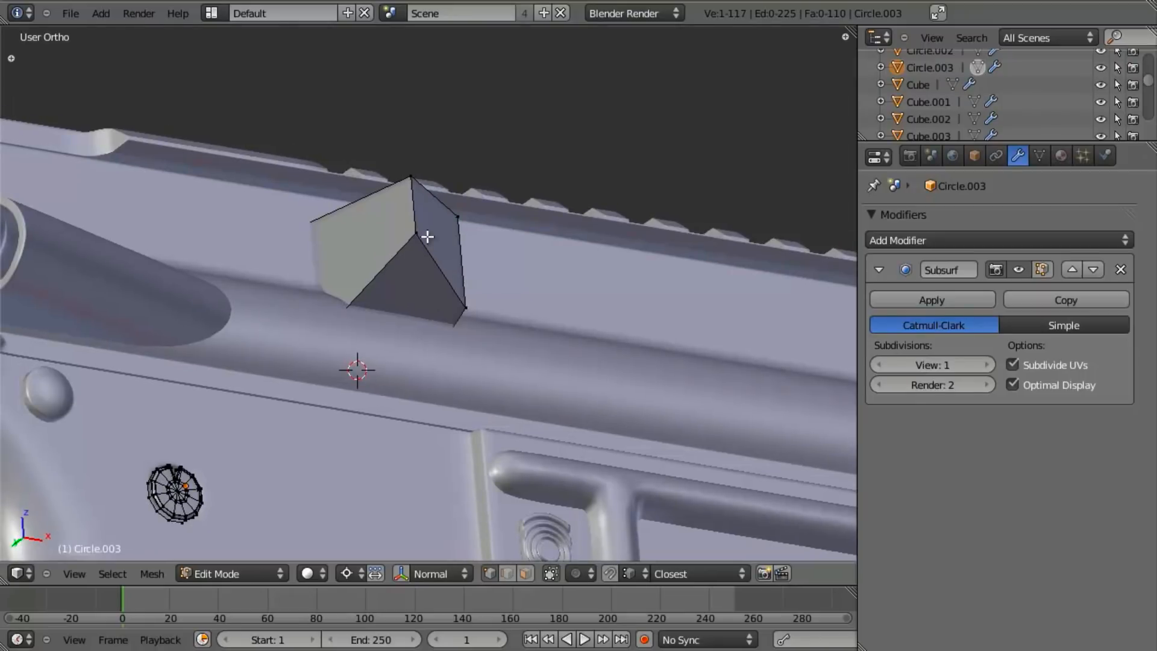
left_click(433, 252)
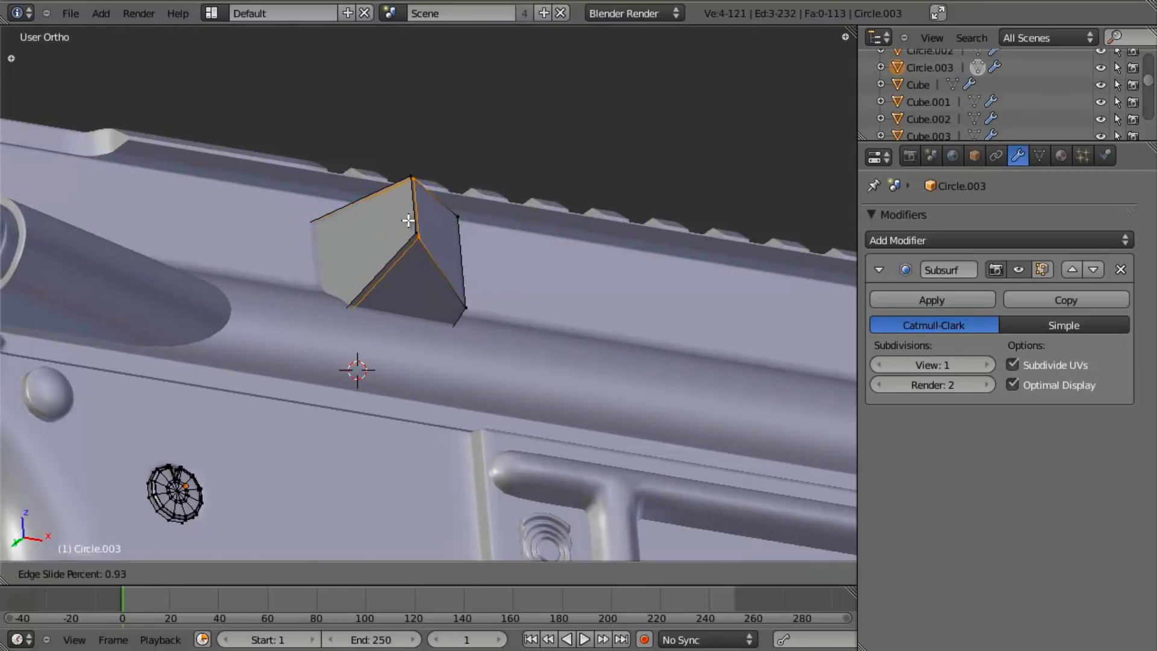
left_click(409, 221)
left_click(447, 259)
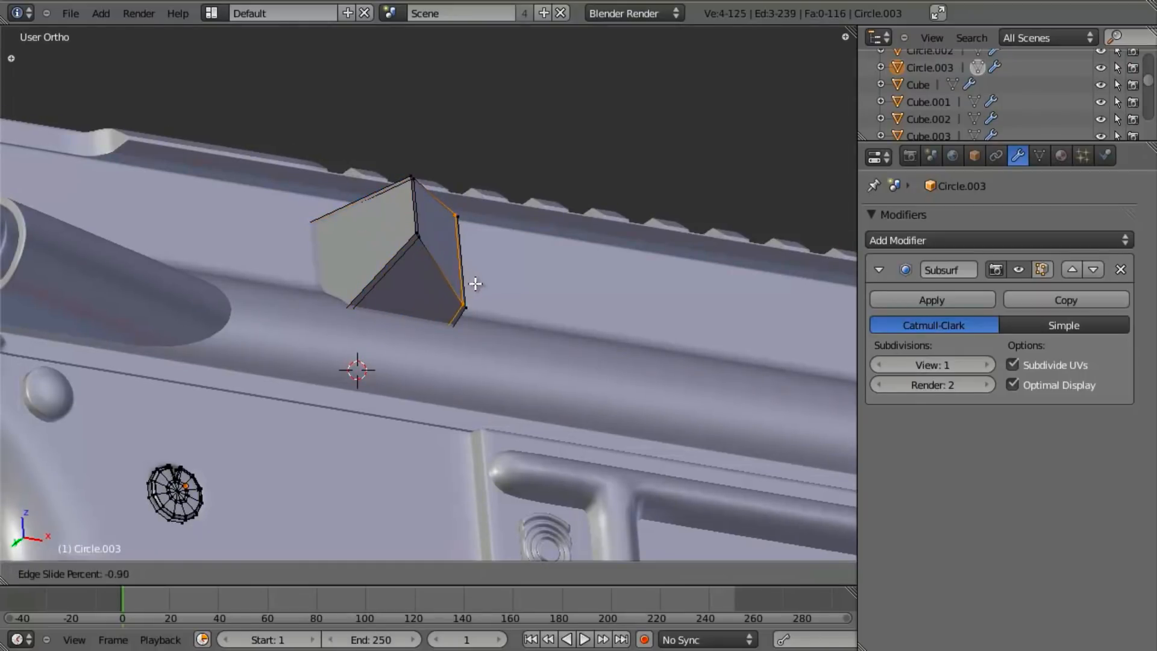
left_click(476, 284)
middle_click_drag(473, 284, 396, 257)
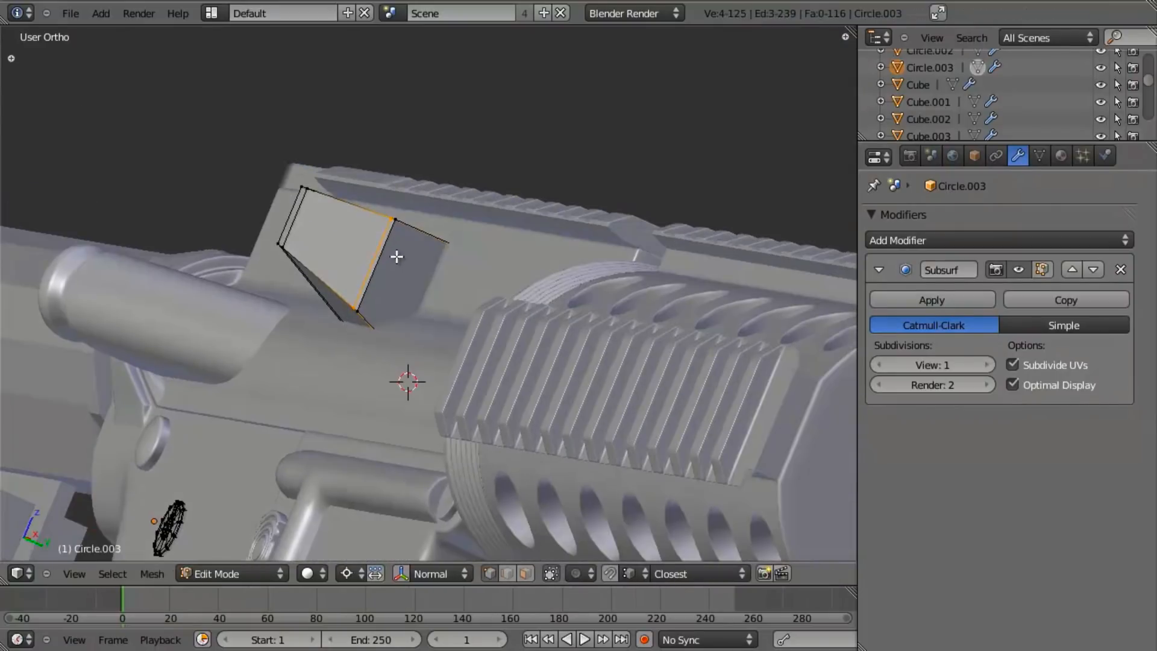
Add two more edge loops to tighten the block's outer edges, placing the second along the lower outer edge.
key("ctrl+r")
left_click(410, 235)
left_click(420, 222)
key("ctrl+r")
left_click(383, 261)
left_click(383, 306)
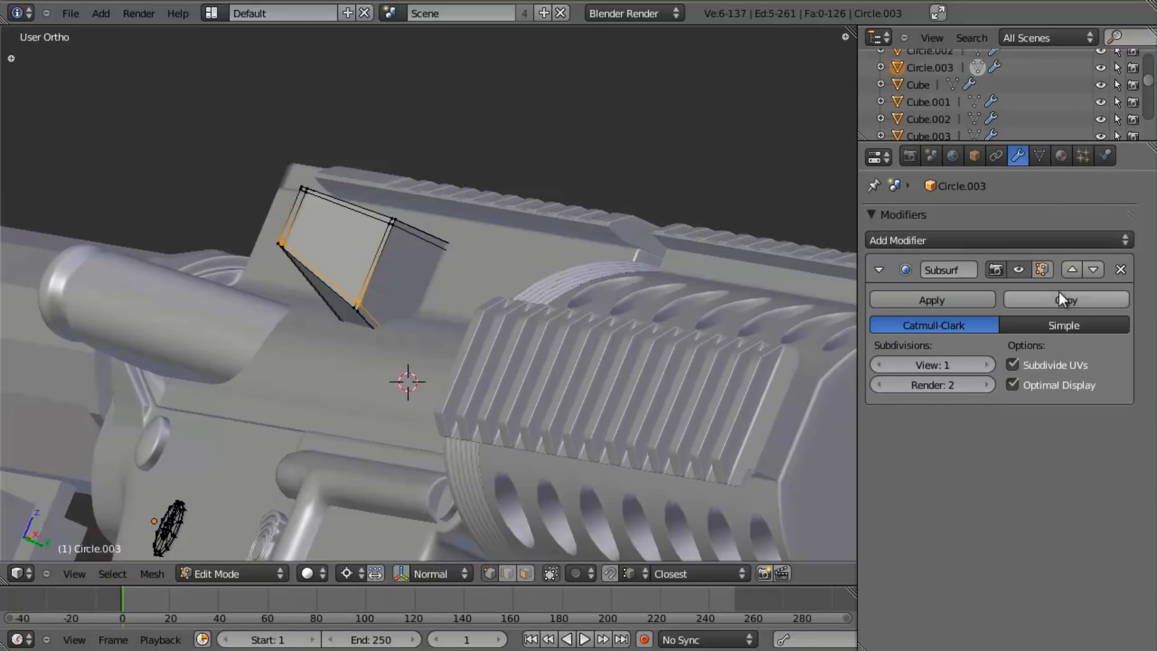
Select the whole mesh and shade all its faces smooth.
middle_click_drag(199, 292, 494, 378)
key("a")
key("a")
key("w")
left_click(483, 324)
scroll(478, 326, "down", 3)
key("z")
key("z")
scroll(266, 338, "up", 6)
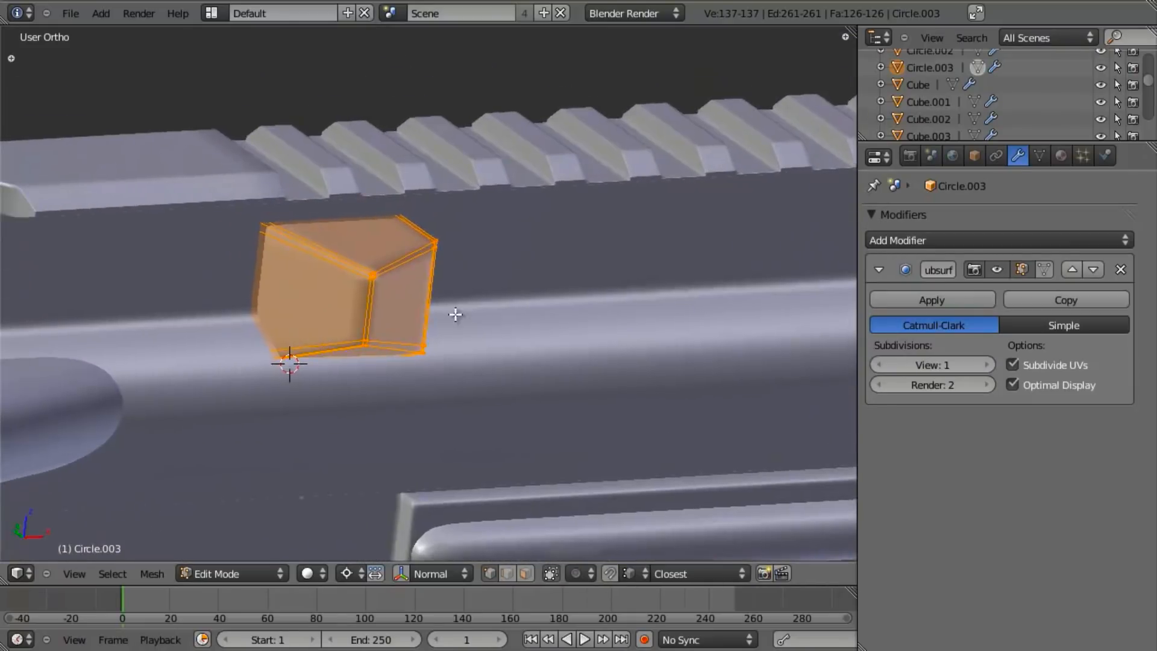
middle_click_drag(485, 255, 463, 258)
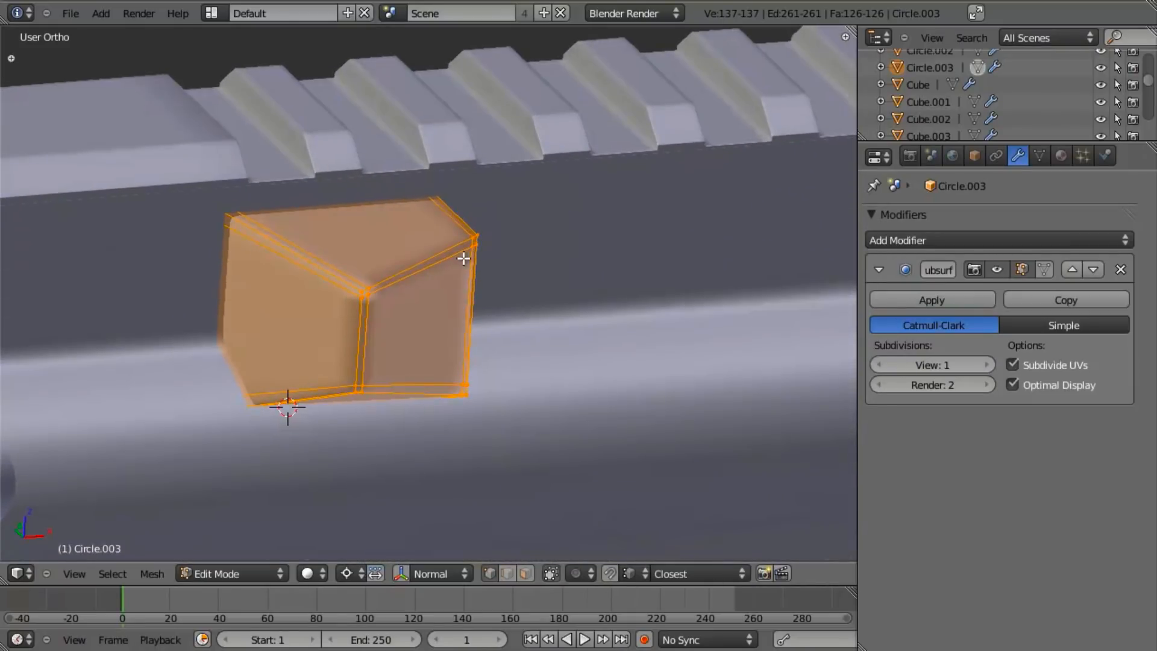
Box-select the block's four outermost top corner vertices in the right view and try lowering them along Z.
key("KP_3")
key("a")
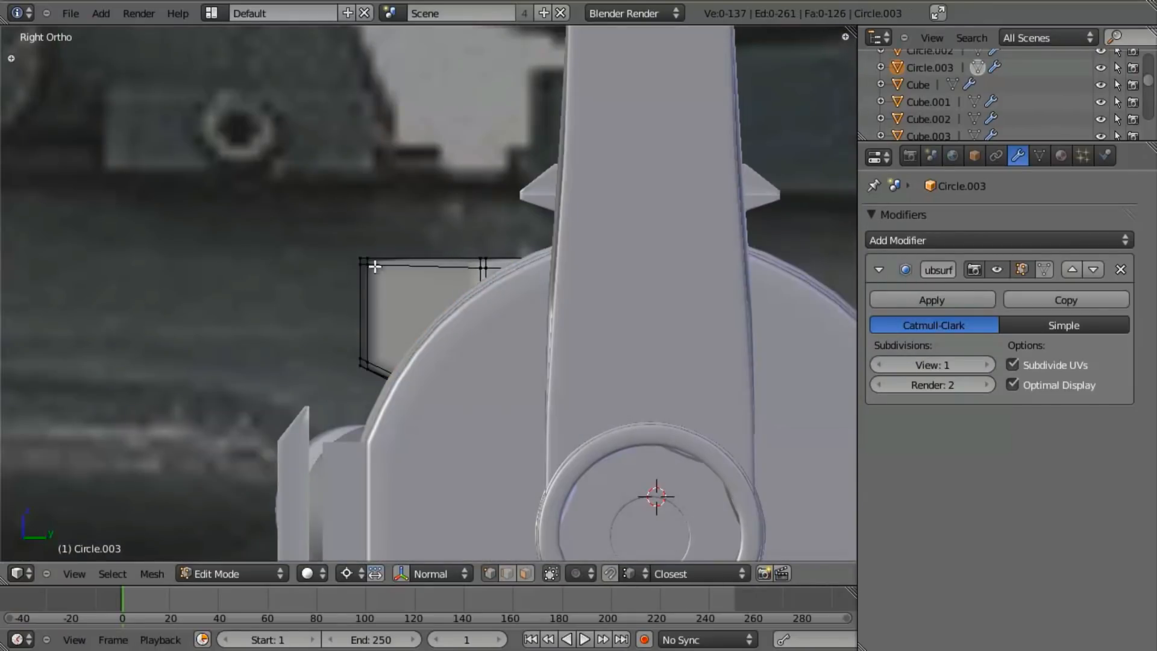
scroll(483, 281, "up", 1)
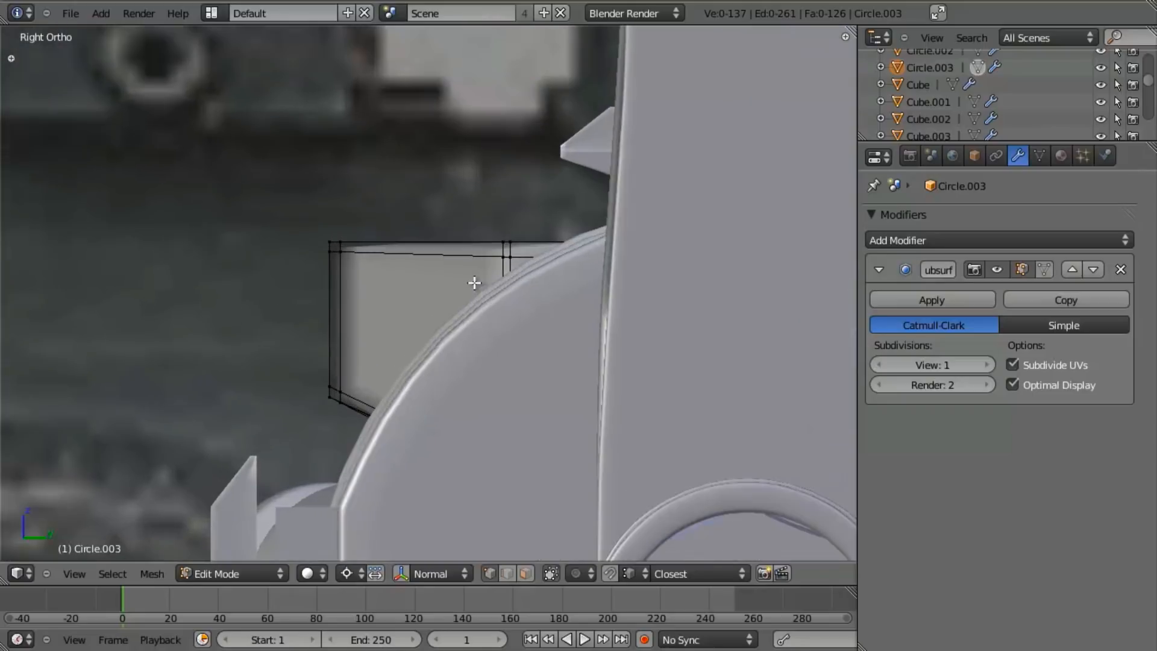
key("z")
key("b")
left_click_drag(294, 217, 445, 302)
key("g")
key("z")
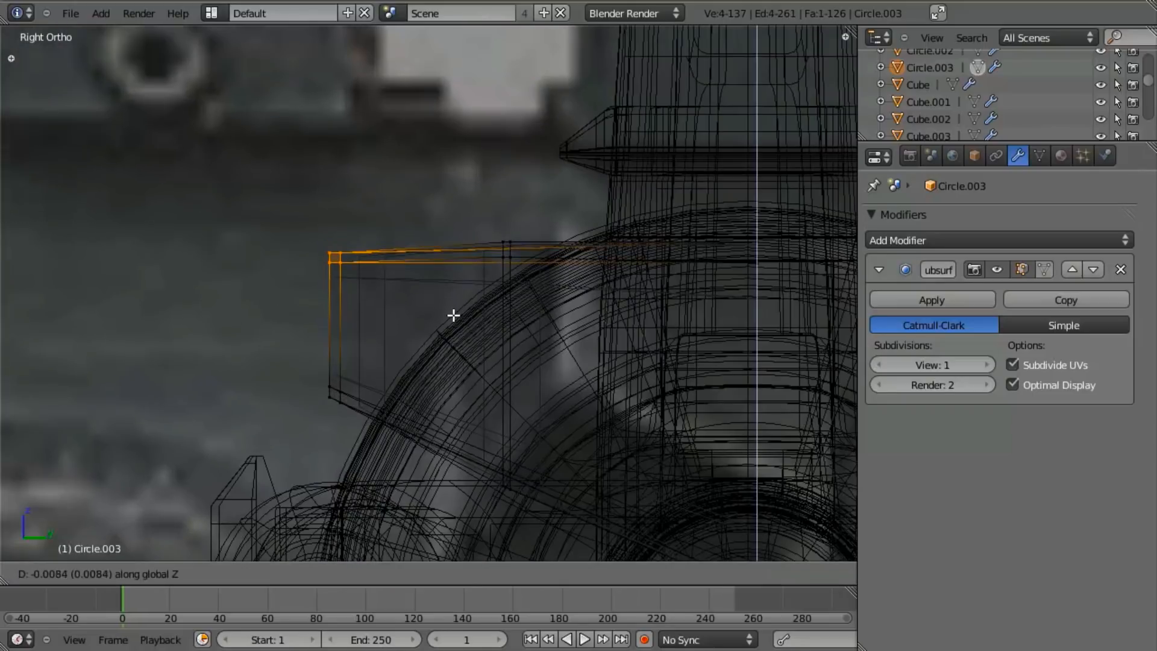
right_click(452, 314)
Add the other top corner's four vertices to the selection and lower all eight slightly along global Z.
key("z")
key("z")
key("b")
left_click_drag(463, 222, 524, 287)
key("z")
key("g")
key("z")
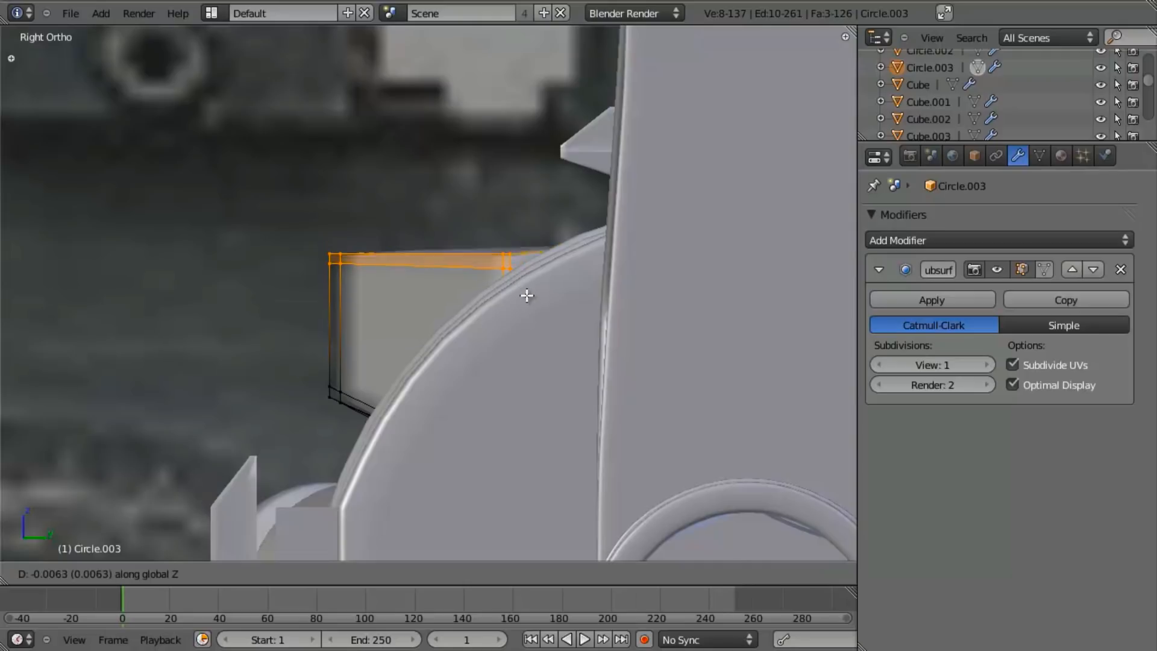
left_click(527, 298)
Insert an edge loop across the block's depth and raise the loop's top vertices about 0.0056 along Z.
key("a")
left_click(544, 249)
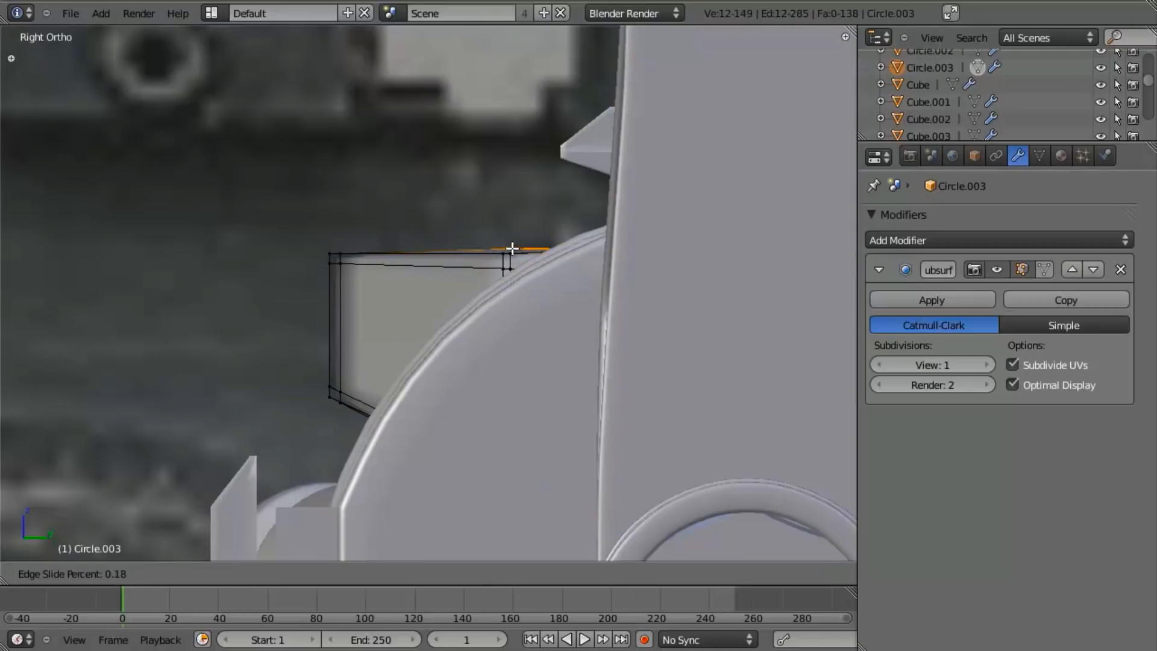
left_click(513, 250)
key("z")
key("b")
middle_click_drag(382, 323, 716, 619)
key("g")
key("z")
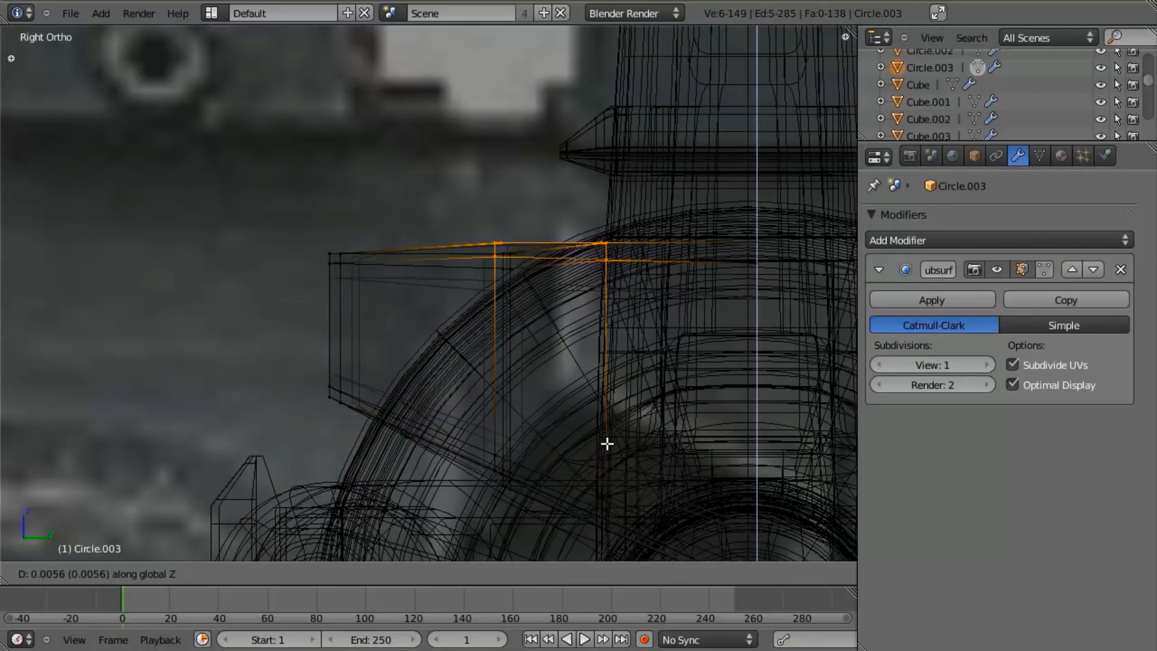
left_click(607, 443)
key("z")
Inspect the smoothed block in object mode from several angles and against the reference in the front view.
middle_click_drag(607, 444, 568, 385)
key("Tab")
scroll(543, 383, "down", 3)
mouse_move(399, 367)
middle_mouse_down()
mouse_move(594, 435)
mouse_move(567, 428)
mouse_move(511, 276)
mouse_move(292, 297)
middle_mouse_up()
scroll(566, 428, "down", 3)
scroll(500, 277, "down", 4)
key("KP_1")
scroll(444, 334, "up", 3)
key("z")
scroll(444, 338, "up", 3)
Select the block's outer lower-edge vertices at both corners and raise them about 0.006 along global Z.
key("Tab")
scroll(446, 344, "up", 4)
key("a")
key("b")
left_click_drag(405, 342, 532, 474)
middle_click_drag(684, 413, 569, 411)
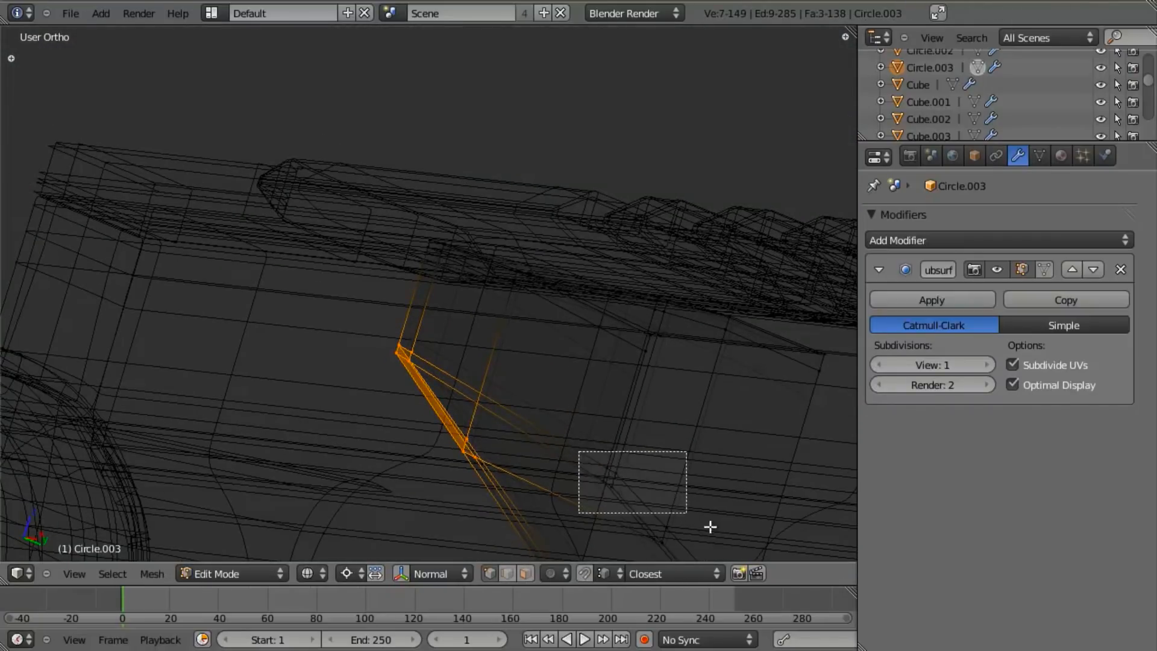
left_click_drag(686, 513, 686, 512)
middle_click_drag(633, 504, 563, 401)
key("g")
key("z")
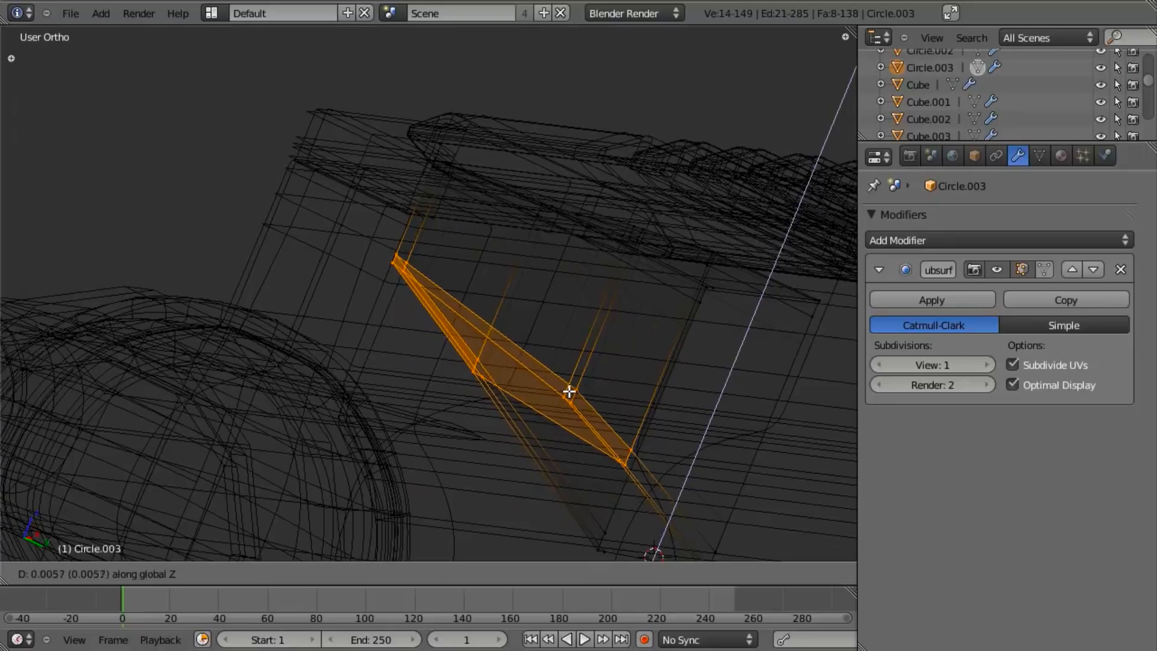
left_click(568, 393)
Select the bottom vertices of the block's middle edge loop and lower them slightly along Z.
key("z")
key("KP_3")
key("z")
middle_click_drag(319, 253, 548, 357)
key("b")
key("g")
key("z")
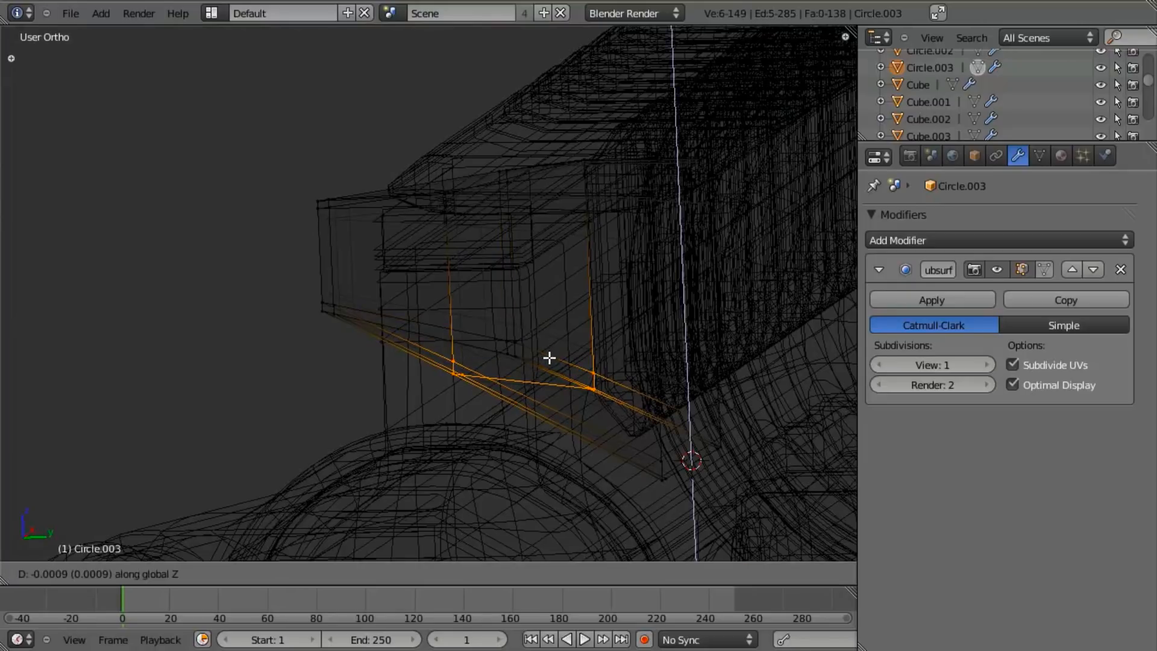
left_click(549, 361)
Check the block's sloped underside and smoothed shape in edit and object mode.
mouse_move(351, 336)
middle_mouse_down()
mouse_move(344, 326)
mouse_move(410, 317)
mouse_move(422, 260)
middle_mouse_up()
key("z")
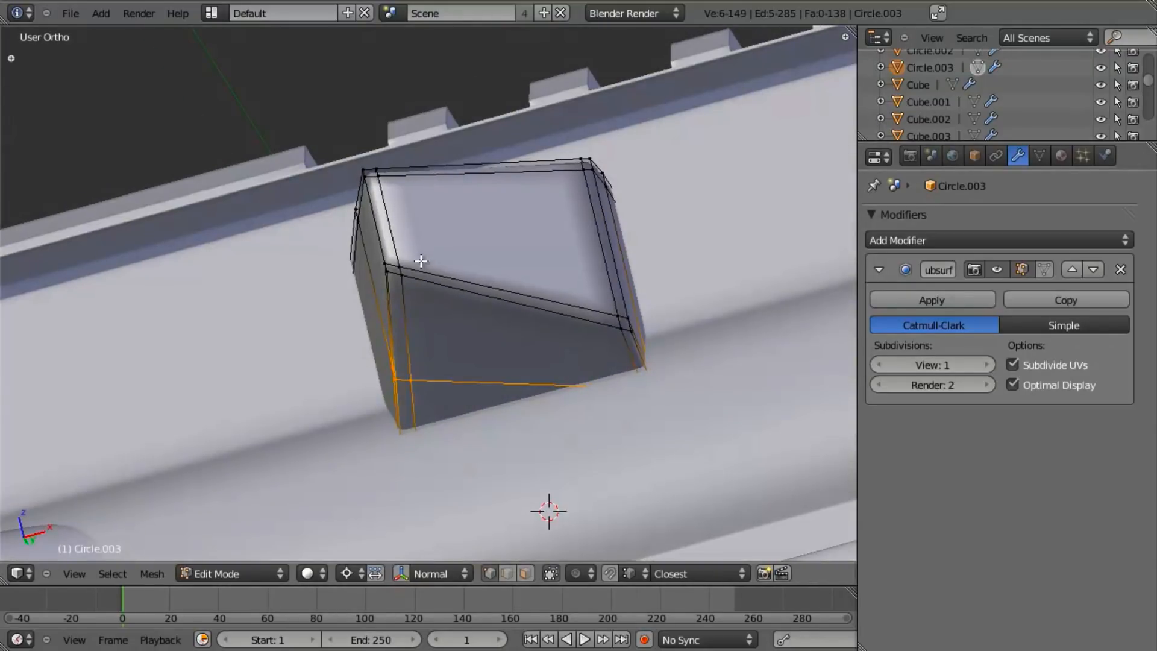
key("KP_1")
key("z")
key("Tab")
scroll(639, 409, "down", 3)
key("z")
middle_click_drag(547, 466, 502, 360)
key("Tab")
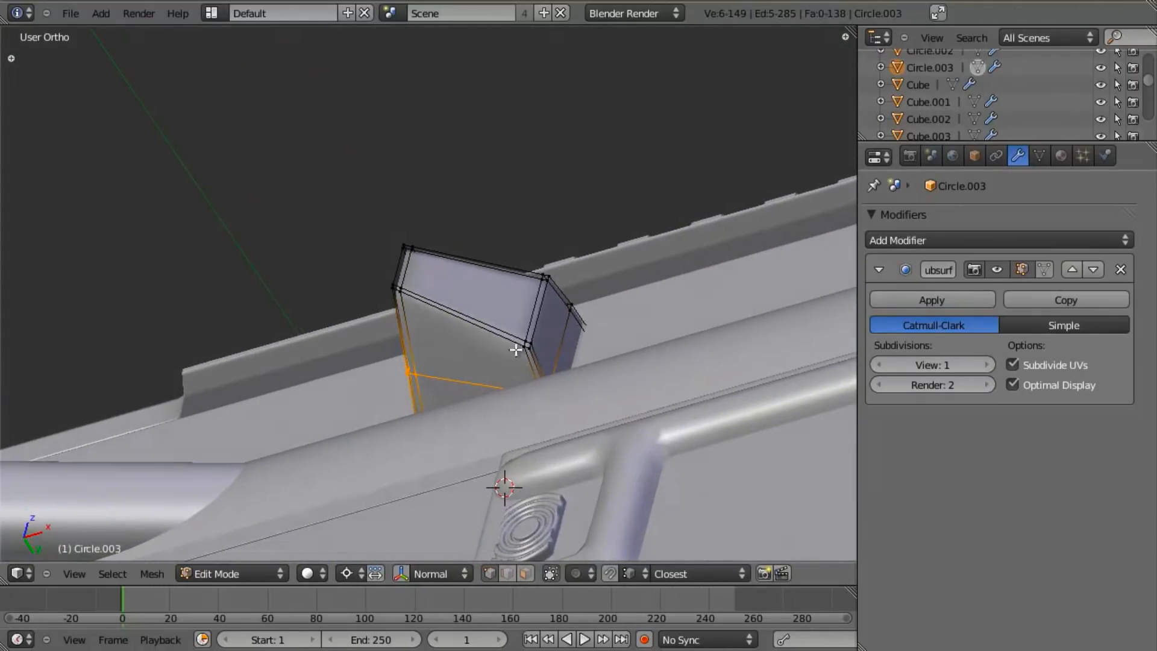
Select the four vertices at the block's inner upper corner and compare the shape with the front reference photo.
middle_click_drag(579, 243, 387, 406)
key("a")
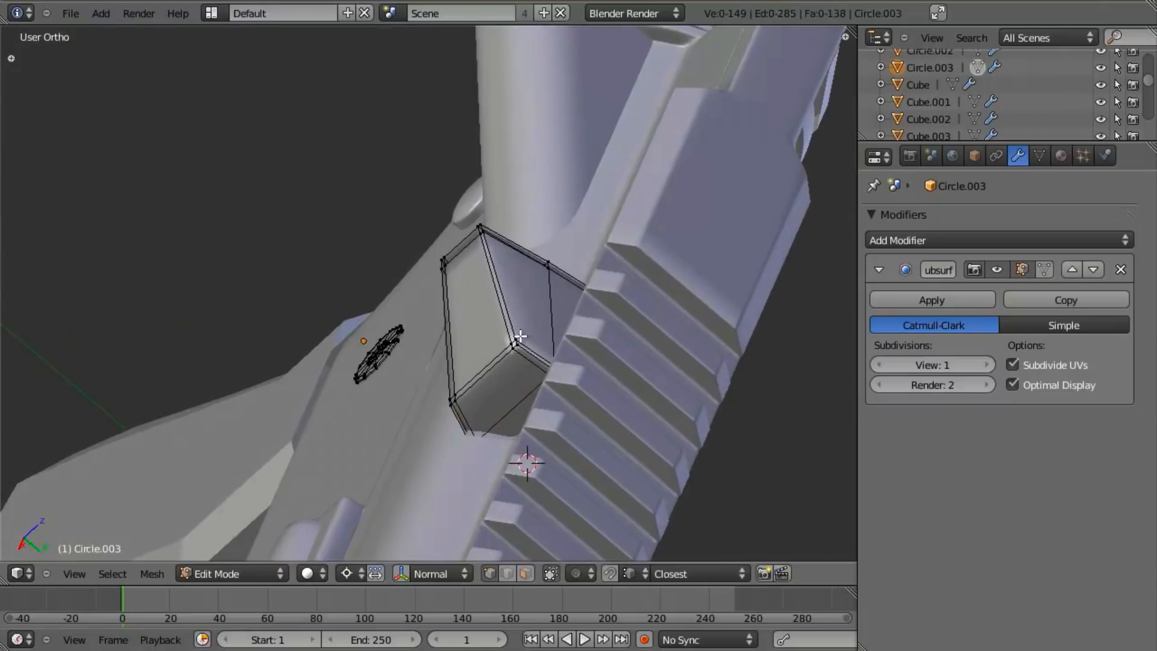
key("z")
middle_click_drag(509, 370, 486, 373)
key("z")
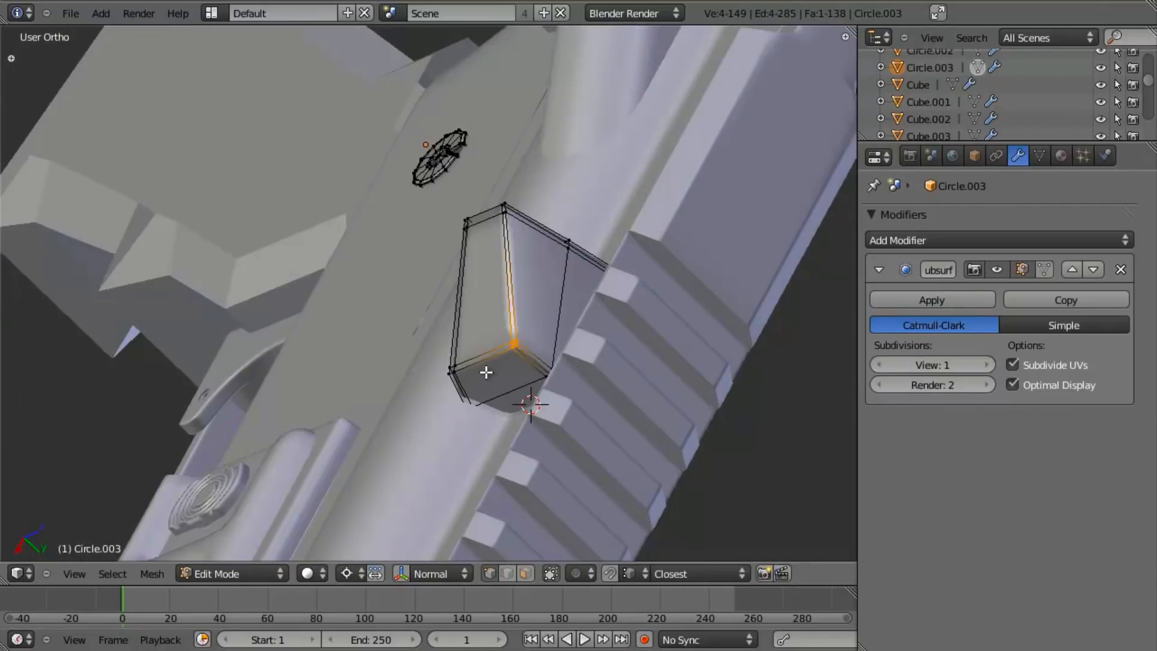
key("KP_1")
key("Tab")
key("z")
middle_click_drag(490, 320, 481, 339, "shift")
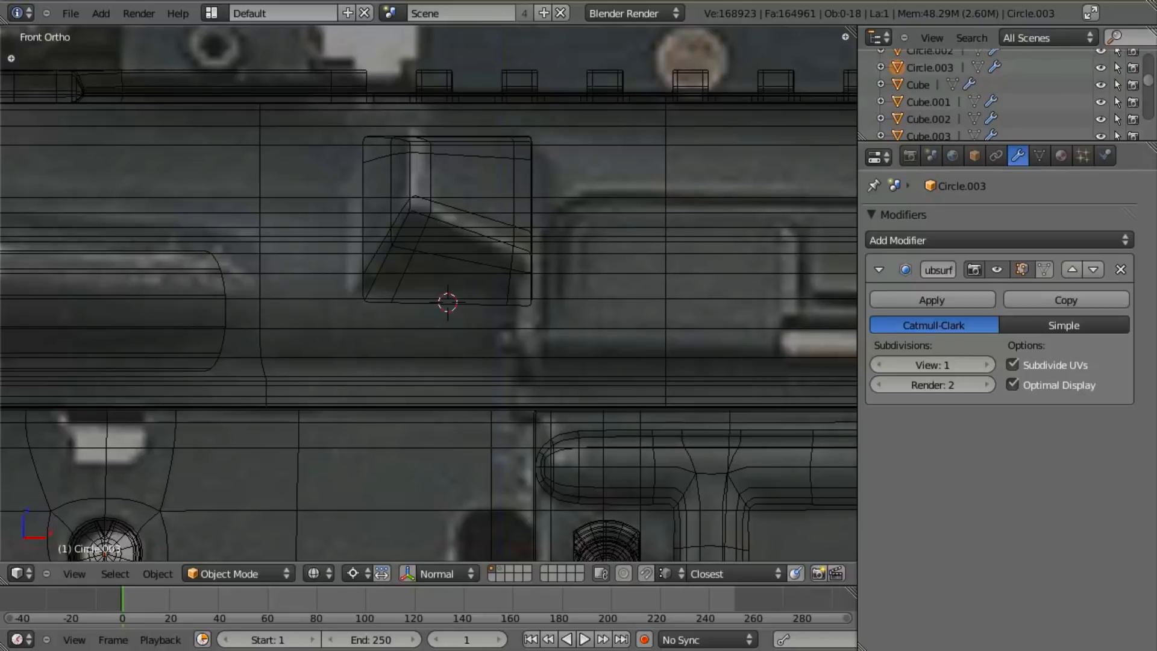
key("z")
middle_click_drag(697, 303, 533, 301)
Add the outermost upper corner's vertices to the selection and shift all eight inward along Y to slant the side.
key("Tab")
mouse_move(572, 289)
middle_mouse_down("shift")
mouse_move(566, 326)
mouse_move(564, 254)
mouse_move(571, 261)
mouse_move(571, 273)
mouse_move(560, 258)
middle_mouse_up("shift")
scroll(566, 325, "up", 1)
key("z")
key("KP_3")
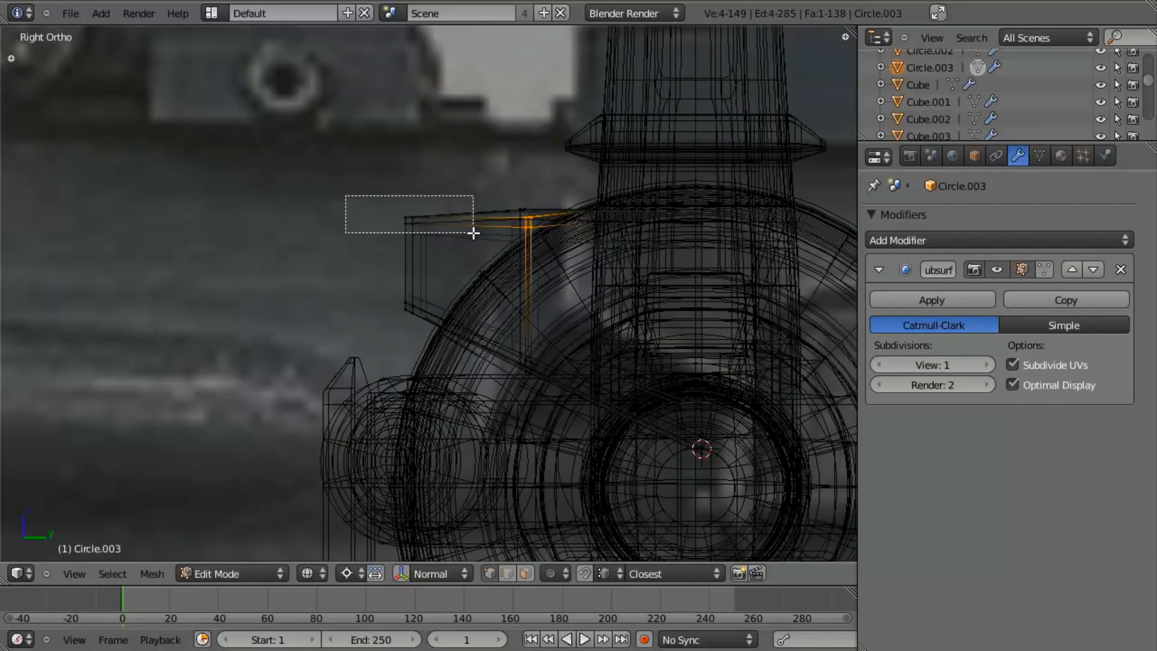
left_click_drag(346, 195, 474, 233)
key("z")
key("g")
key("x")
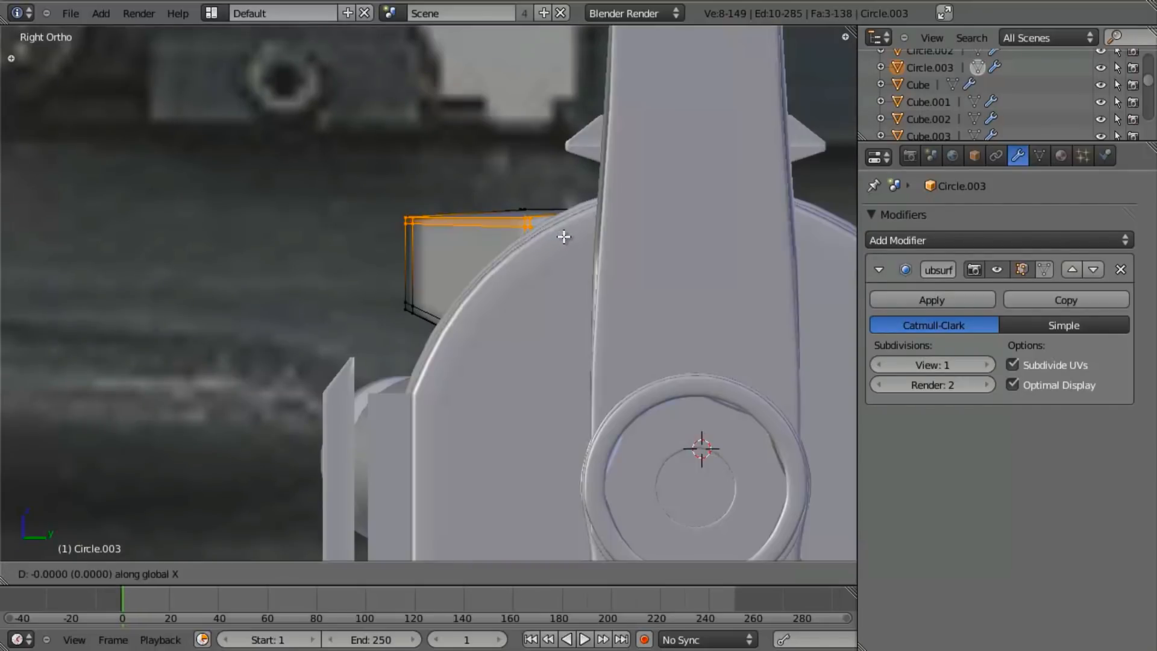
key("y")
left_click(583, 258)
key("z")
key("g")
key("y")
left_click(610, 284)
Select the four vertices along the block's slanted top edge and shift them about 0.007 inward along Y.
key("a")
key("b")
left_click_drag(443, 211, 469, 214)
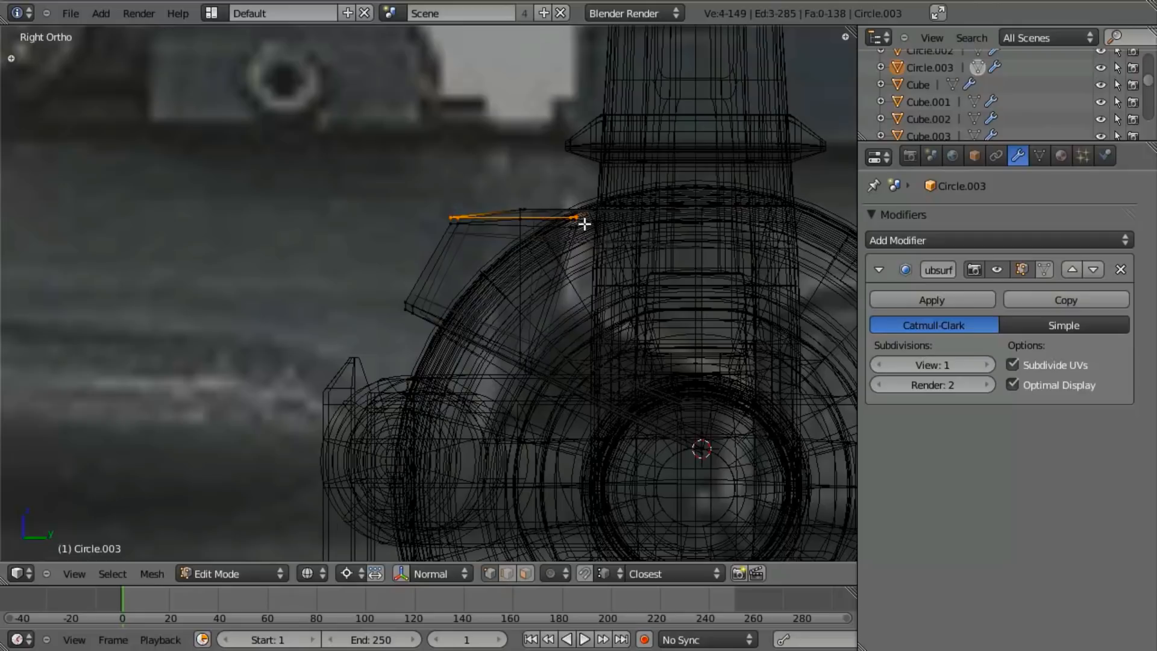
left_click_drag(549, 207, 584, 224)
scroll(483, 279, "up", 4)
key("g")
key("y")
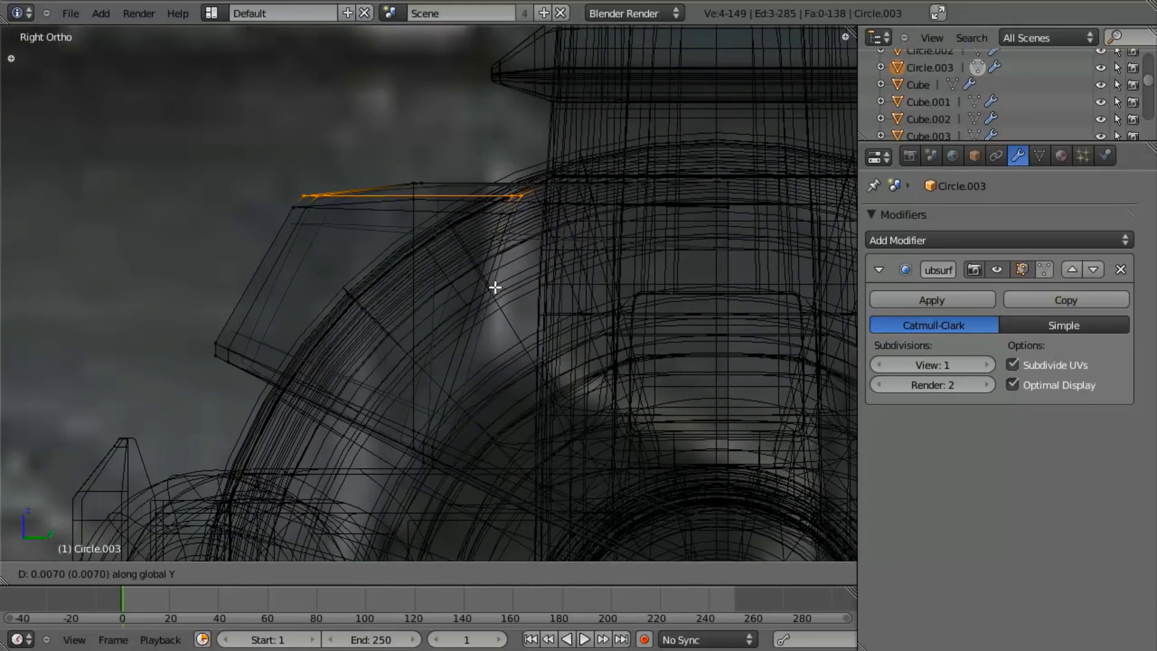
left_click(496, 288)
Check the slanted block from several angles, and adjust its vertices' height slightly along Z.
key("Tab")
key("z")
scroll(464, 328, "down", 3)
mouse_move(396, 344)
middle_mouse_down()
mouse_move(374, 348)
mouse_move(519, 328)
middle_mouse_up()
scroll(458, 332, "down", 5)
middle_click_drag(324, 337, 602, 279)
scroll(483, 260, "up", 4)
middle_click_drag(483, 260, 441, 341)
key("Tab")
key("a")
key("g")
key("z")
left_click(473, 313)
key("Tab")
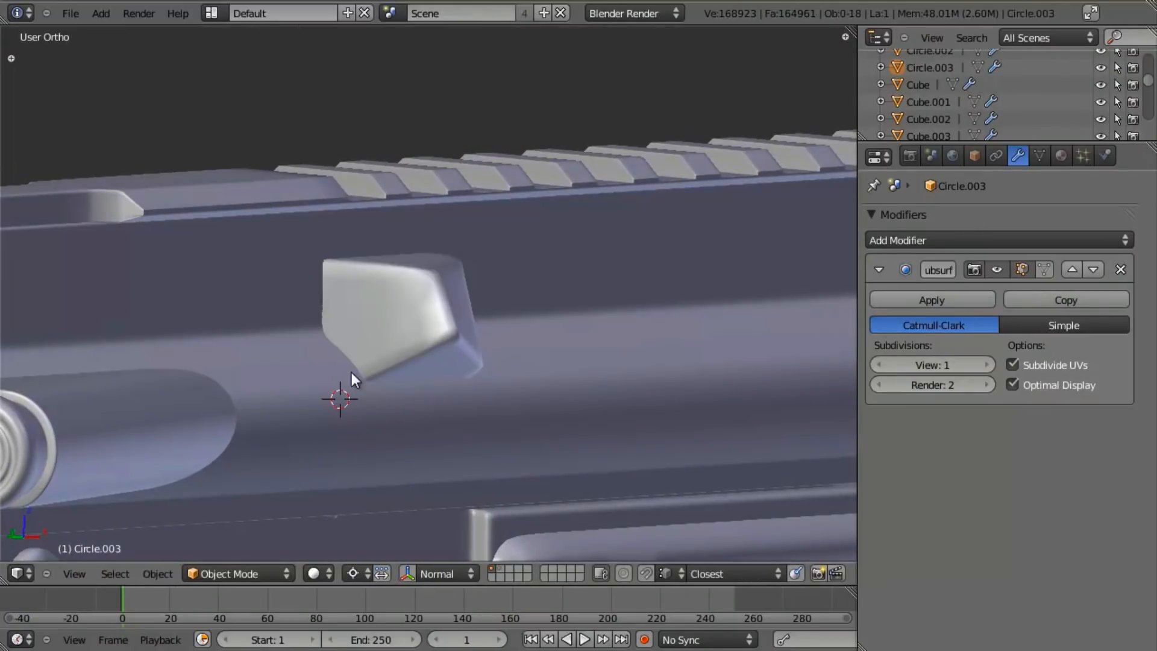
Inspect the block's smoothed corners and its fit against the receiver in object and edit mode.
scroll(419, 321, "down", 2)
mouse_move(418, 321)
middle_mouse_down()
mouse_move(498, 304)
mouse_move(392, 327)
mouse_move(244, 327)
mouse_move(431, 315)
middle_mouse_up()
key("Tab")
scroll(431, 315, "up", 3)
scroll(431, 315, "down", 4)
key("Tab")
middle_click_drag(343, 338, 397, 287)
scroll(396, 287, "down", 4)
middle_click_drag(313, 366, 441, 314)
scroll(457, 342, "up", 6)
Reselect the vertices at one of the block's corners and nudge them into a better position.
key("Tab")
scroll(464, 328, "up", 2)
scroll(442, 289, "up", 2)
scroll(462, 336, "up", 3)
key("a")
key("b")
key("a")
left_click_drag(465, 345, 465, 346)
middle_click_drag(465, 345, 455, 303)
key("g")
left_click(459, 364)
Select the edge loop beside the block's slanted vertical corner and shift it along X.
key("Tab")
scroll(458, 363, "down", 3)
scroll(433, 288, "up", 3)
key("Tab")
key("Tab")
scroll(406, 259, "down", 2)
scroll(562, 339, "up", 4)
key("Tab")
right_click(426, 295, "alt")
key("g")
key("x")
left_click(449, 289)
key("KP_1")
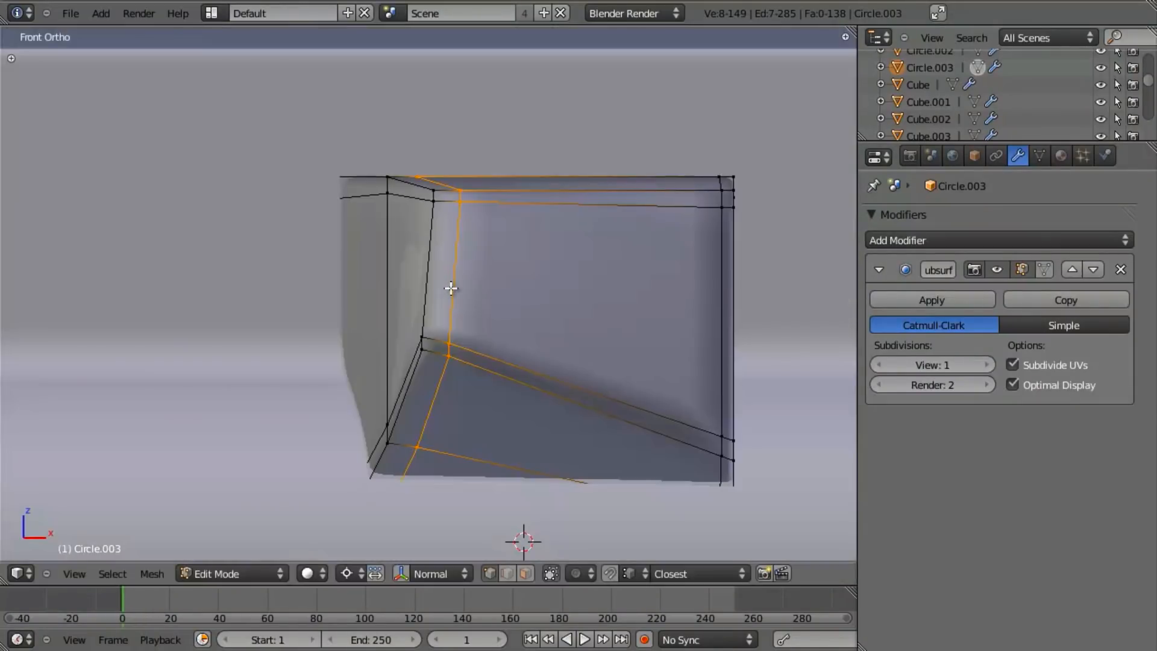
Select the four vertices where the vertical corner meets the sloped underside and shift them about 0.006 along X.
key("a")
key("g")
key("x")
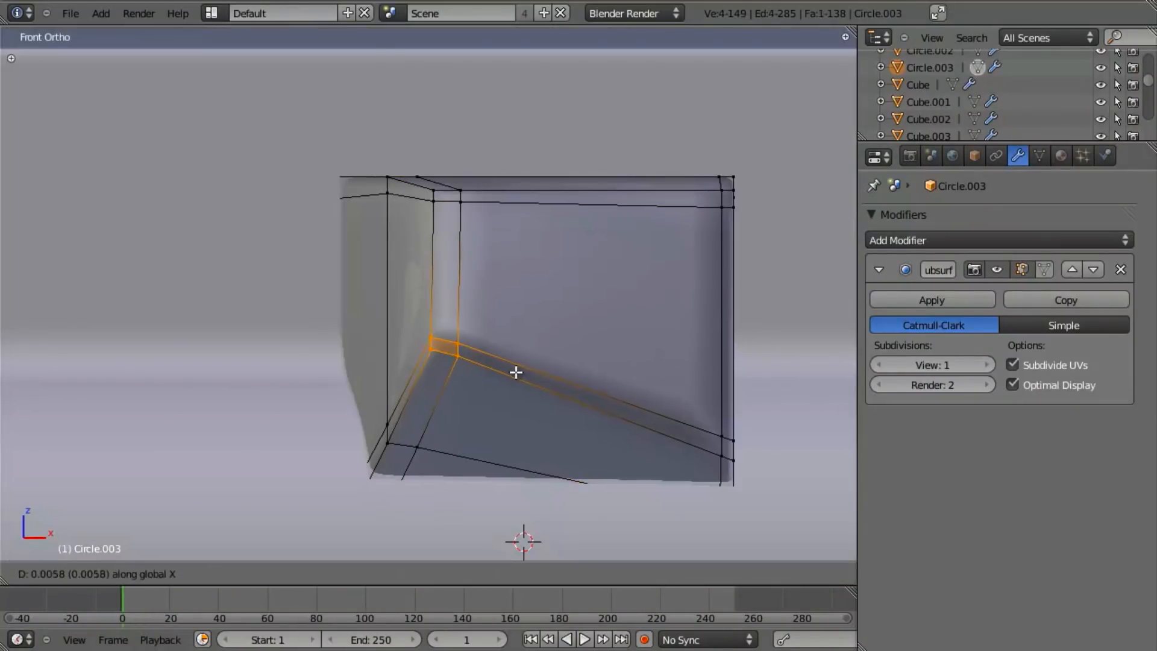
left_click(521, 373)
Compare the block's outline with the front reference photo and inspect its smoothed shape from below.
key("Tab")
scroll(523, 372, "down", 6)
key("z")
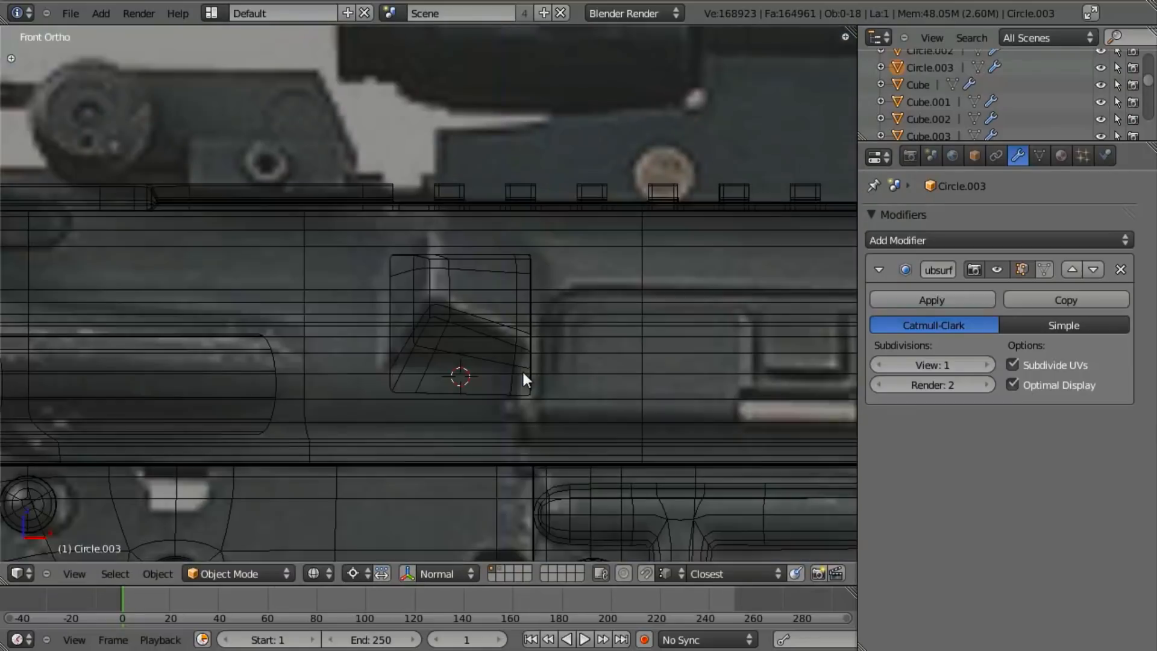
scroll(523, 373, "up", 4)
key("z")
key("Tab")
key("z")
key("a")
key("z")
key("Tab")
scroll(377, 465, "down", 5)
middle_click_drag(380, 457, 191, 224)
scroll(451, 345, "up", 10)
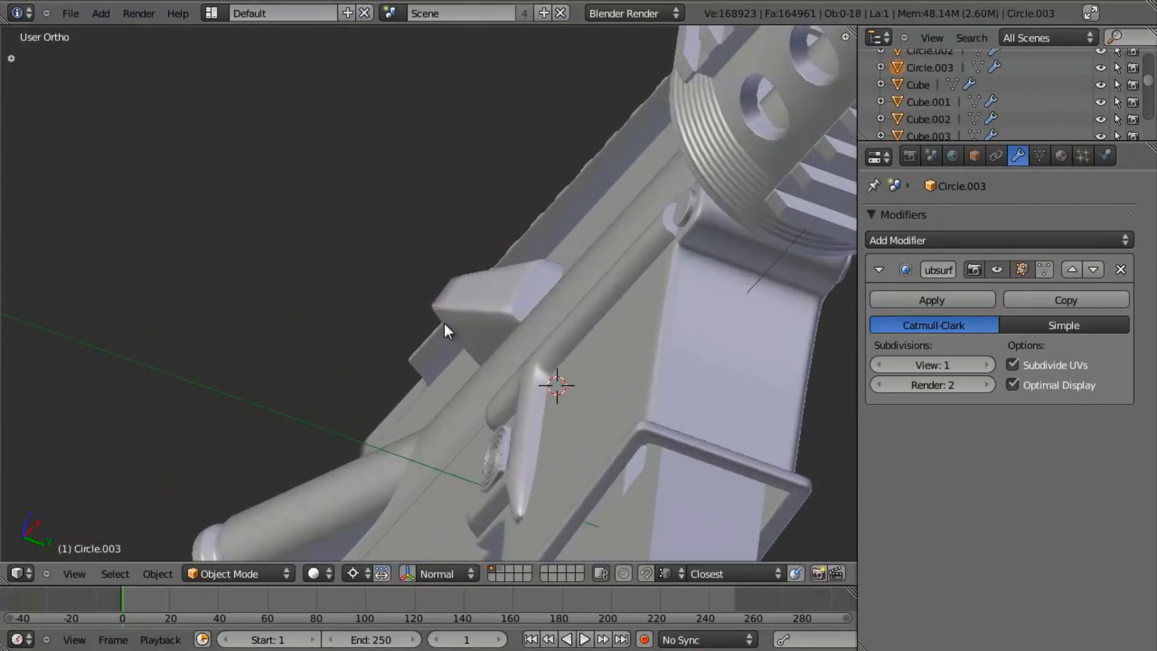
middle_click_drag(598, 327, 524, 326, "shift")
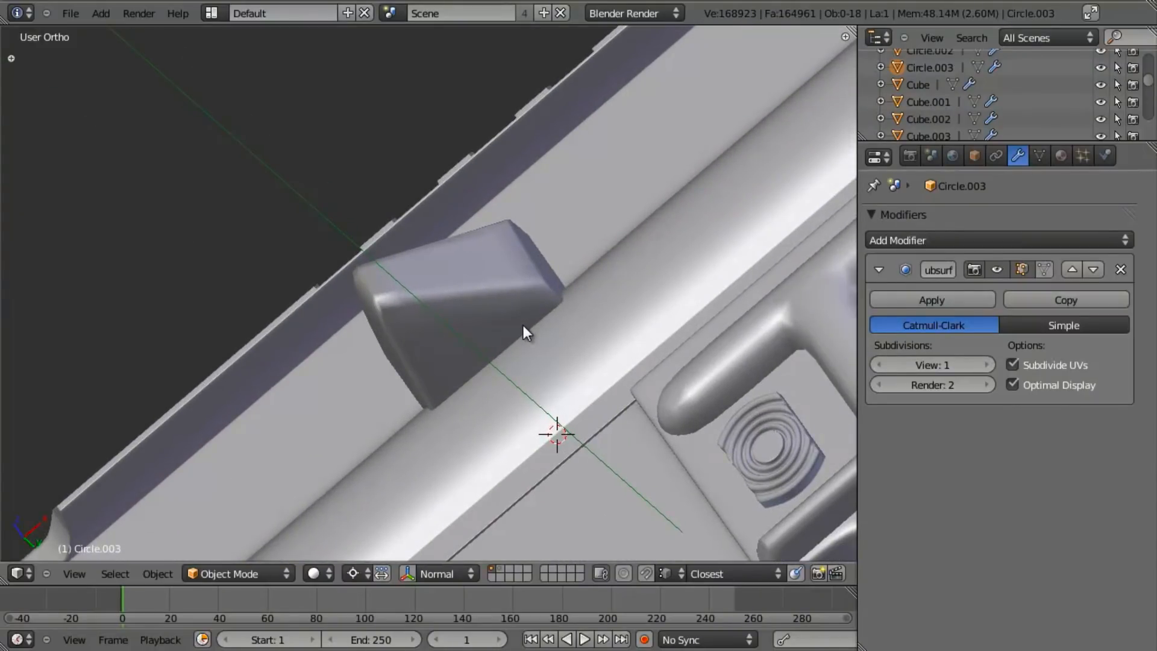
Select all vertices of the block's side nearest the ejection port and move them about 0.011 along X.
key("Tab")
key("KP_1")
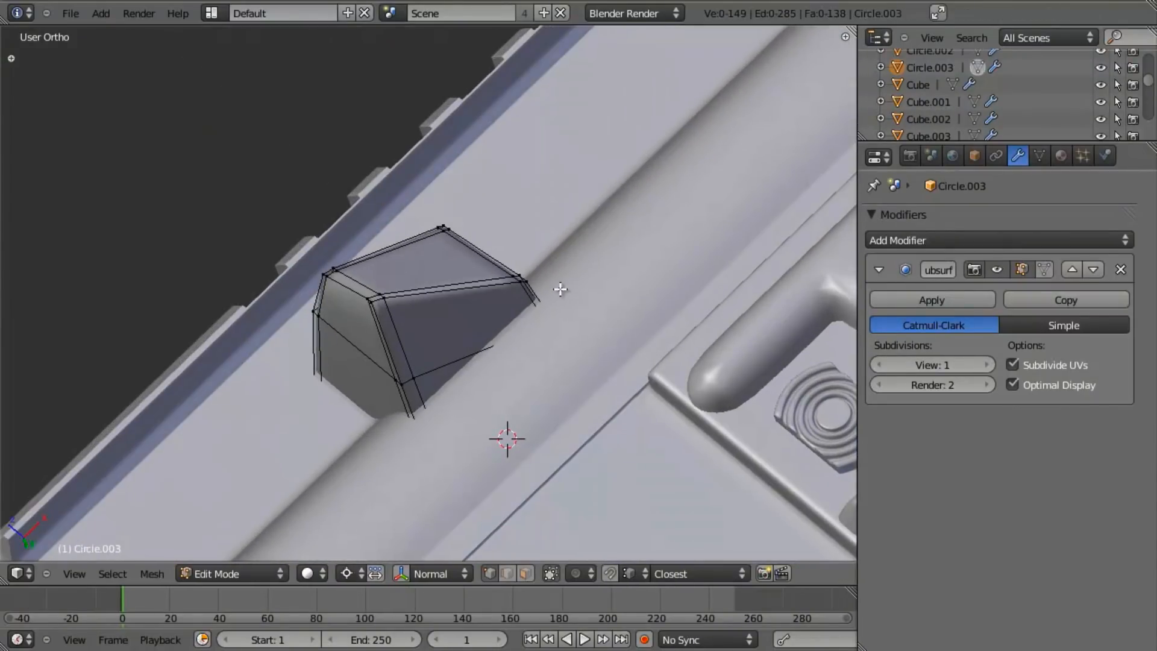
key("b")
left_click_drag(473, 181, 555, 382)
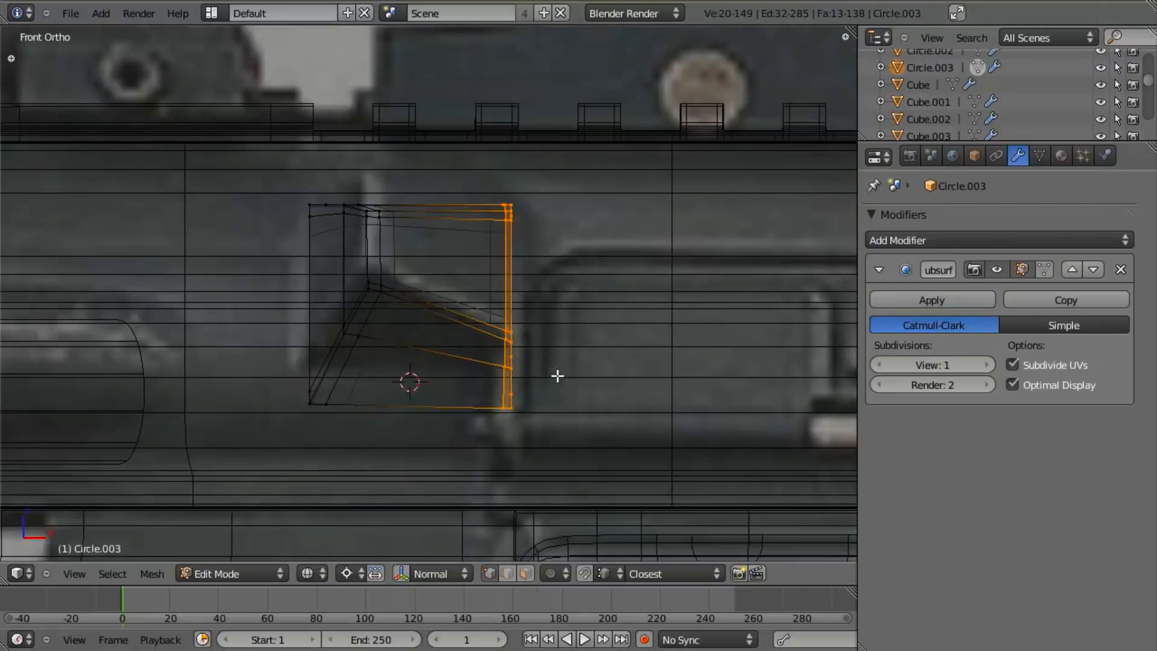
key("g")
key("x")
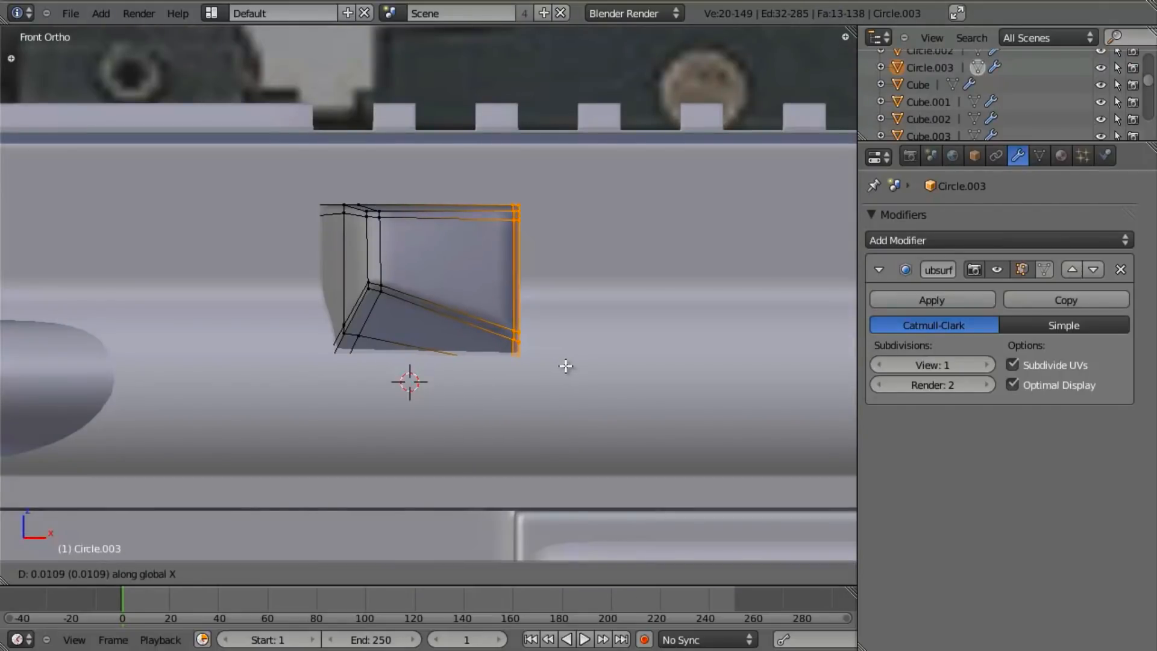
left_click(567, 367)
scroll(565, 369, "down", 3)
middle_click_drag(563, 404, 547, 376, "shift")
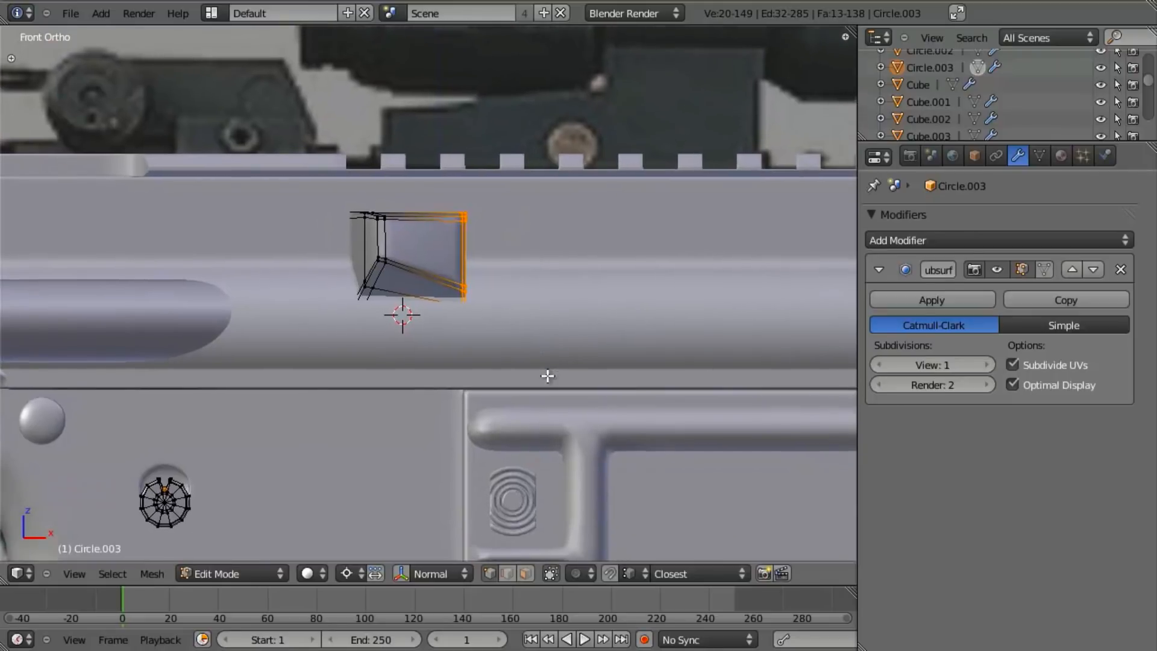
scroll(547, 376, "up", 3)
key("z")
key("g")
key("x")
key("Escape")
key("z")
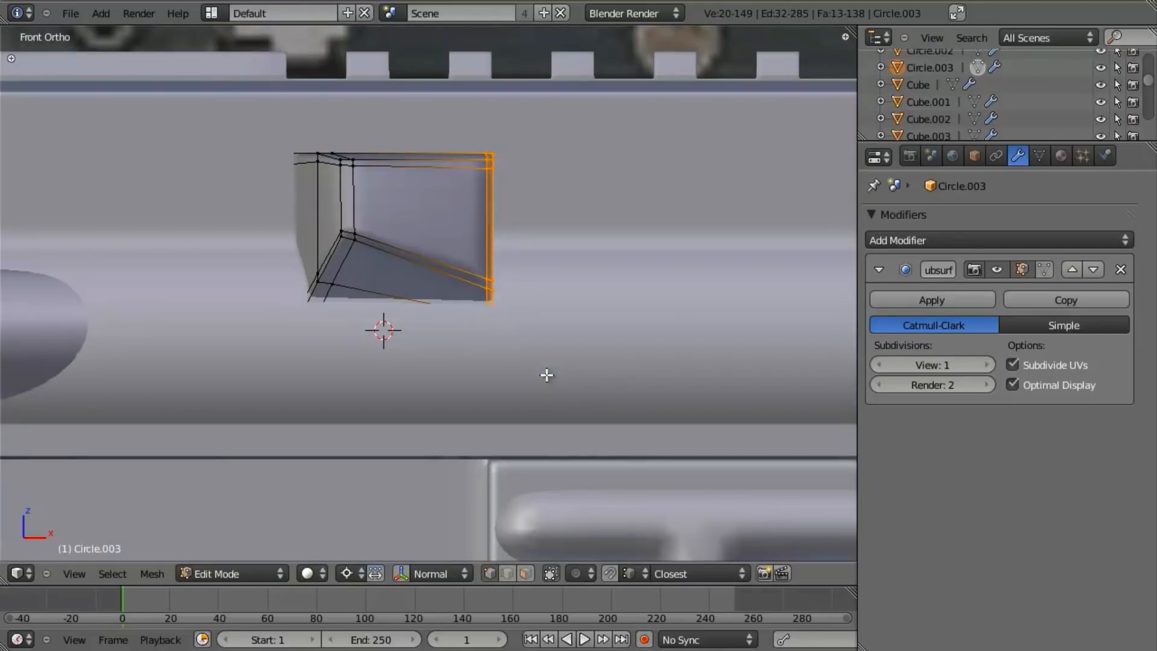
Inspect the smoothed case deflector together with the receiver and the handguard.
key("Tab")
scroll(547, 375, "down", 3)
middle_click_drag(555, 336, 426, 355, "shift")
scroll(519, 349, "down", 2)
middle_click_drag(520, 350, 598, 336, "shift")
scroll(599, 334, "up", 4)
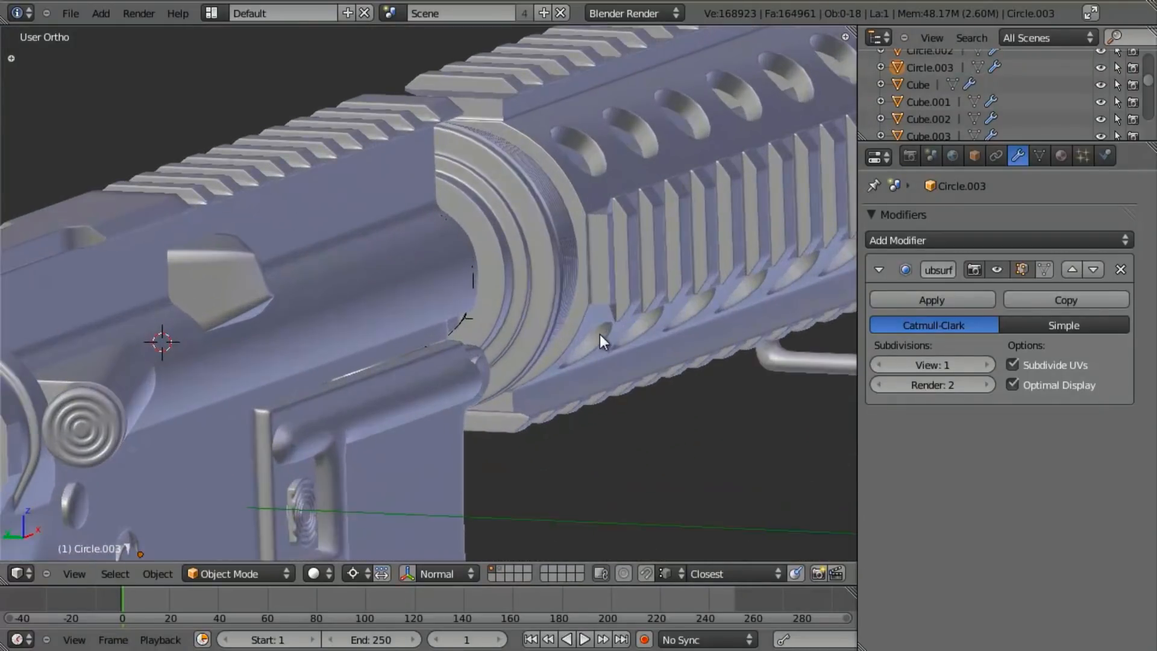
Examine the end of the handguard beside the ribbed ring in shaded, wireframe and edit mode.
right_click(597, 244)
scroll(579, 247, "up", 5)
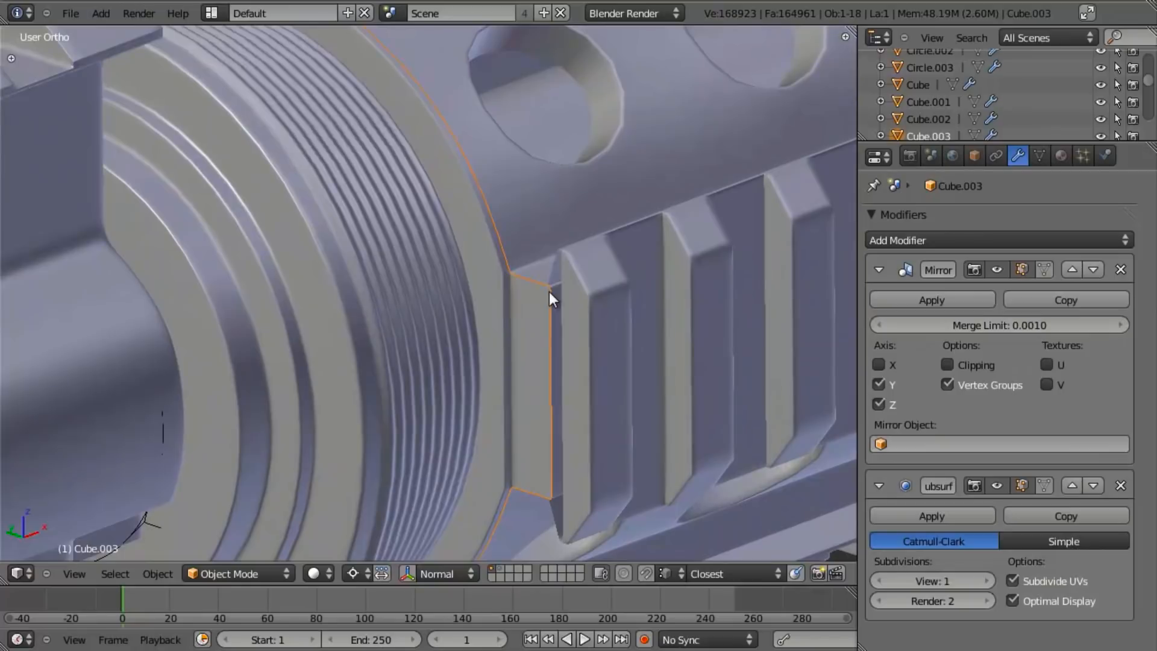
scroll(526, 324, "down", 2)
key("z")
key("z")
scroll(537, 314, "down", 2)
middle_click_drag(194, 381, 348, 323)
scroll(386, 331, "up", 3)
key("Tab")
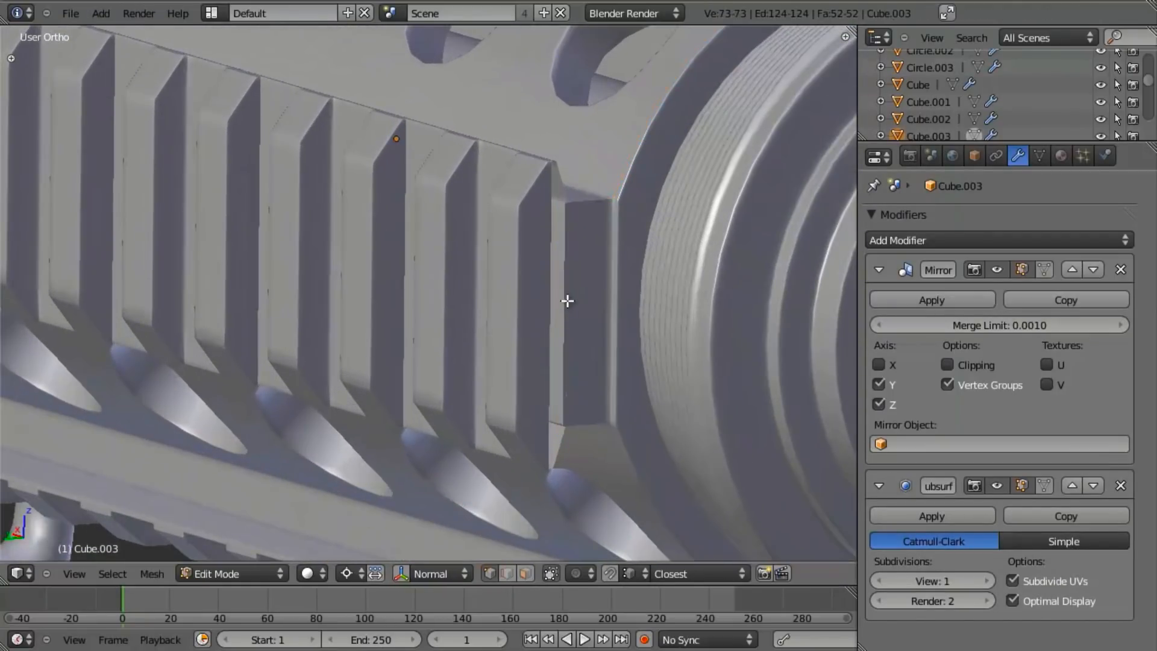
scroll(567, 305, "down", 6)
key("Tab")
mouse_move(569, 323)
middle_mouse_down()
mouse_move(555, 303)
mouse_move(528, 298)
mouse_move(428, 324)
mouse_move(549, 327)
middle_mouse_up()
scroll(549, 327, "up", 3)
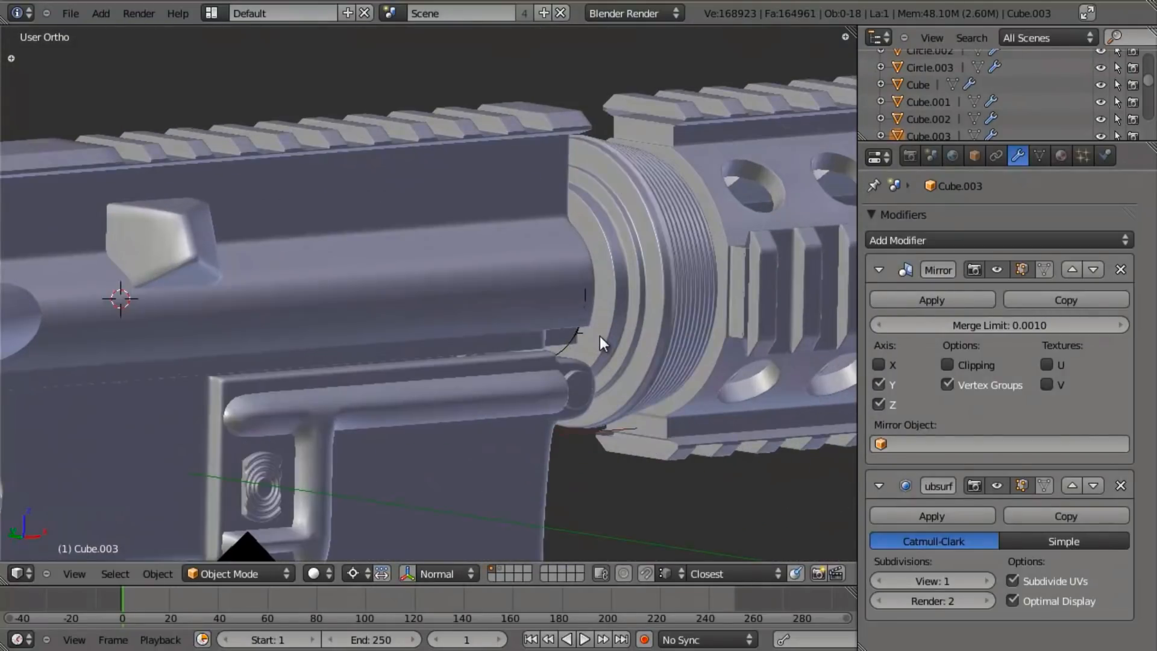
Edit the receiver body and delete the 33 vertices of the stray circular edge loop at its front end.
right_click(599, 336)
key("KP_Decimal")
key("z")
scroll(530, 381, "up", 2)
key("Tab")
key("z")
scroll(504, 398, "up", 2)
key("Tab")
right_click(493, 346)
key("z")
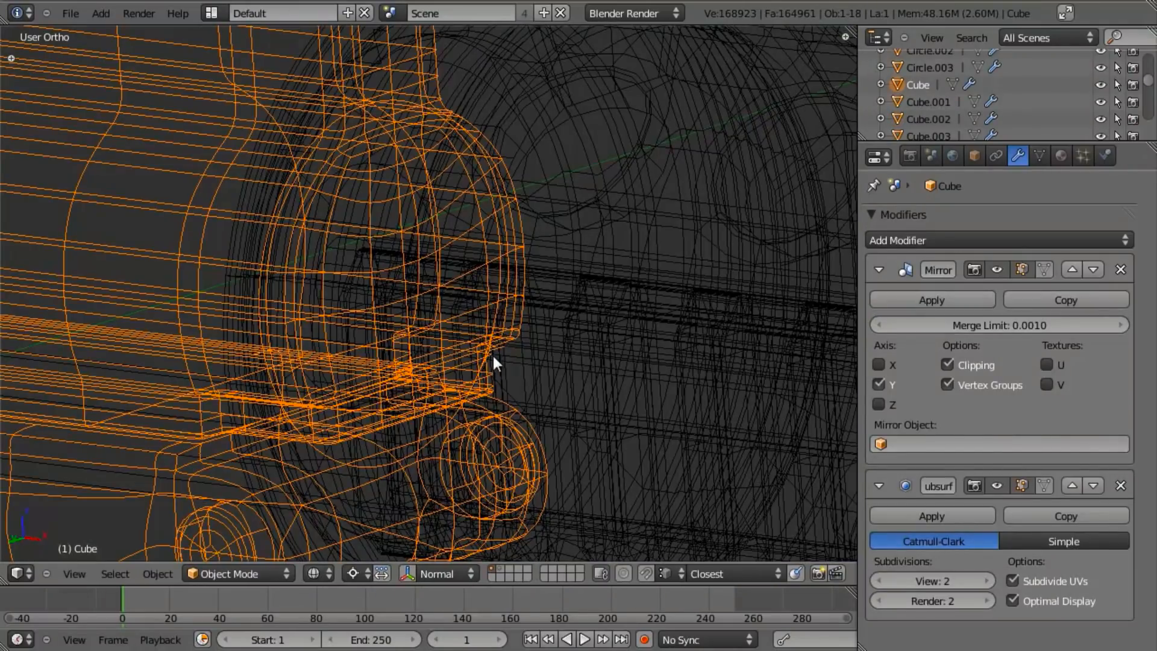
key("Tab")
right_click(489, 349, "alt")
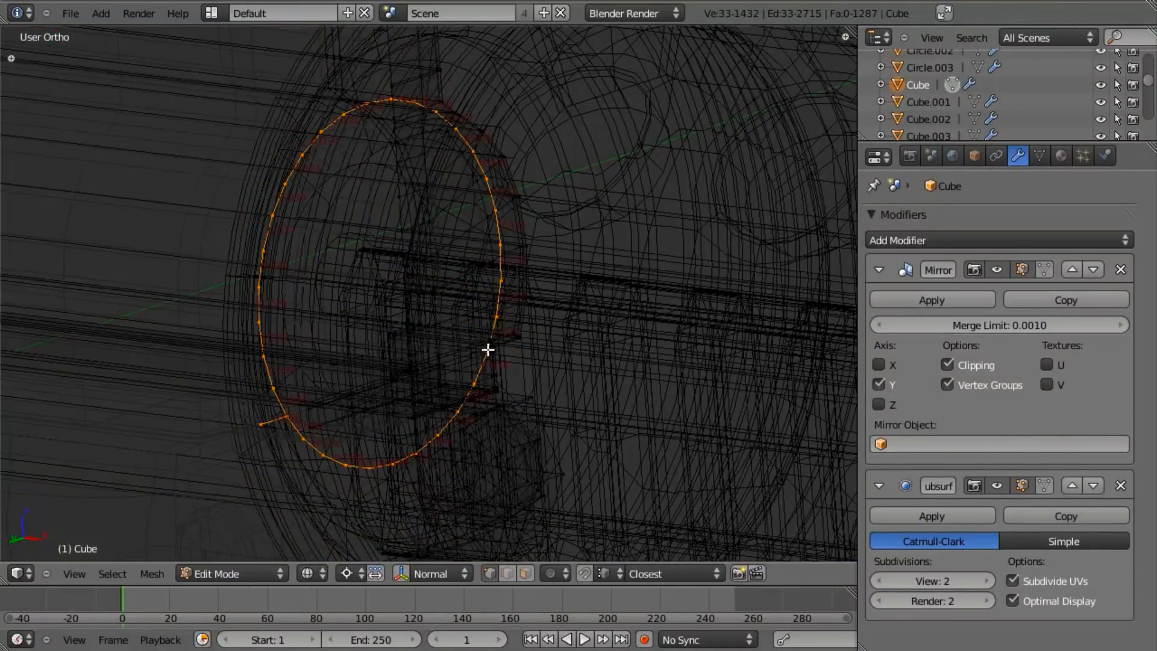
scroll(508, 320, "down", 3)
key("z")
key("x")
left_click(522, 272)
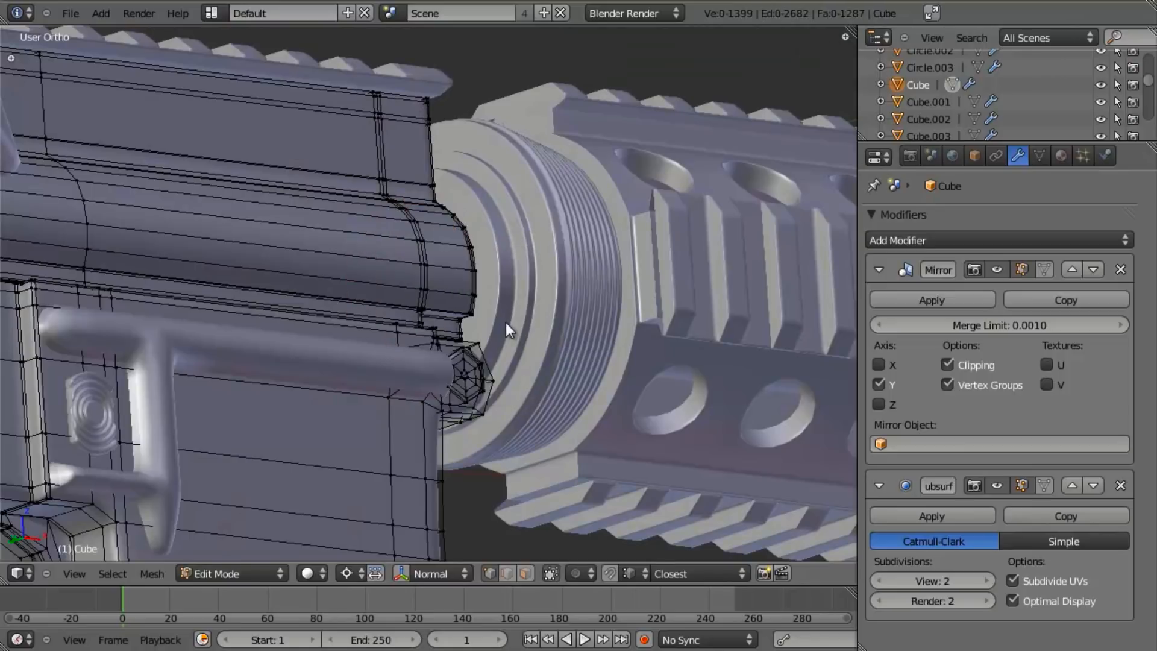
Review the whole rifle and compare the trigger guard area in wireframe with the front reference photo.
key("Tab")
scroll(505, 323, "down", 3)
scroll(490, 320, "up", 3)
scroll(422, 338, "down", 3)
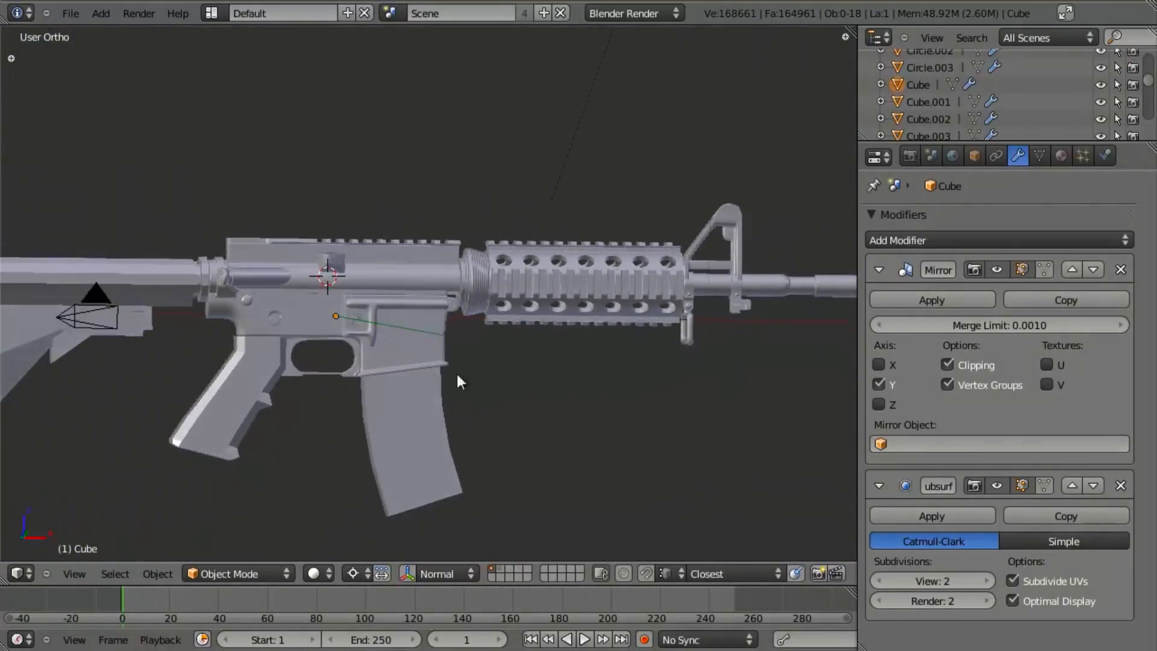
middle_click_drag(443, 370, 515, 351)
scroll(515, 351, "up", 4)
key("KP_1")
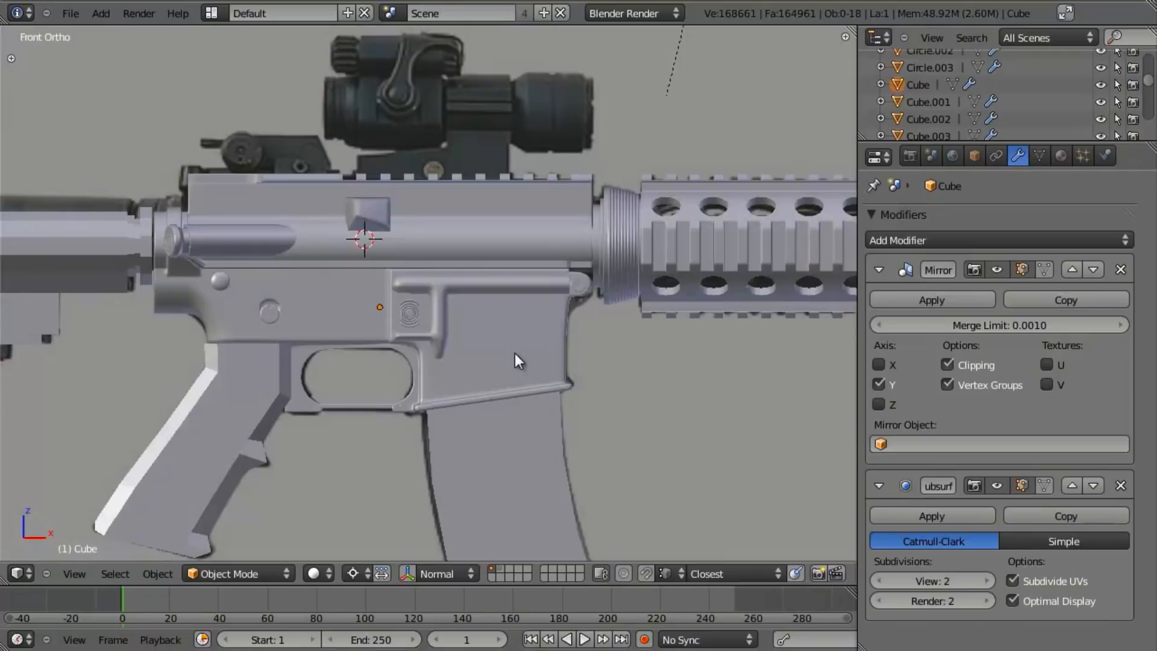
scroll(494, 362, "up", 5)
key("z")
middle_click_drag(528, 355, 509, 346, "shift")
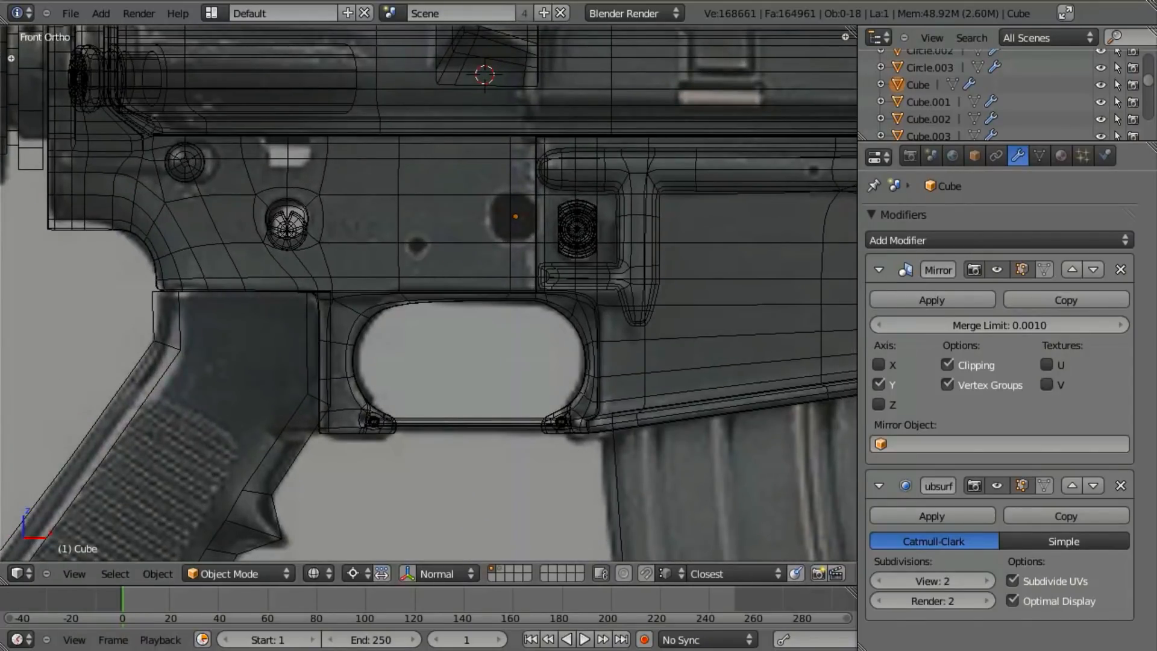
key("alt+Tab")
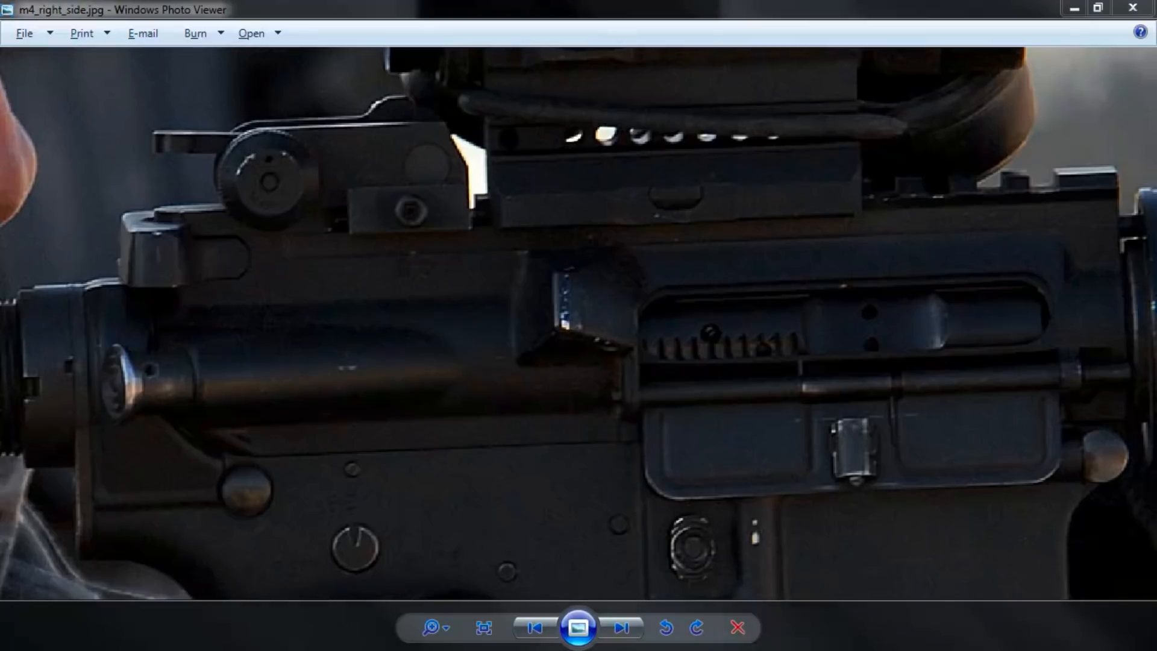
left_click_drag(501, 424, 490, 181)
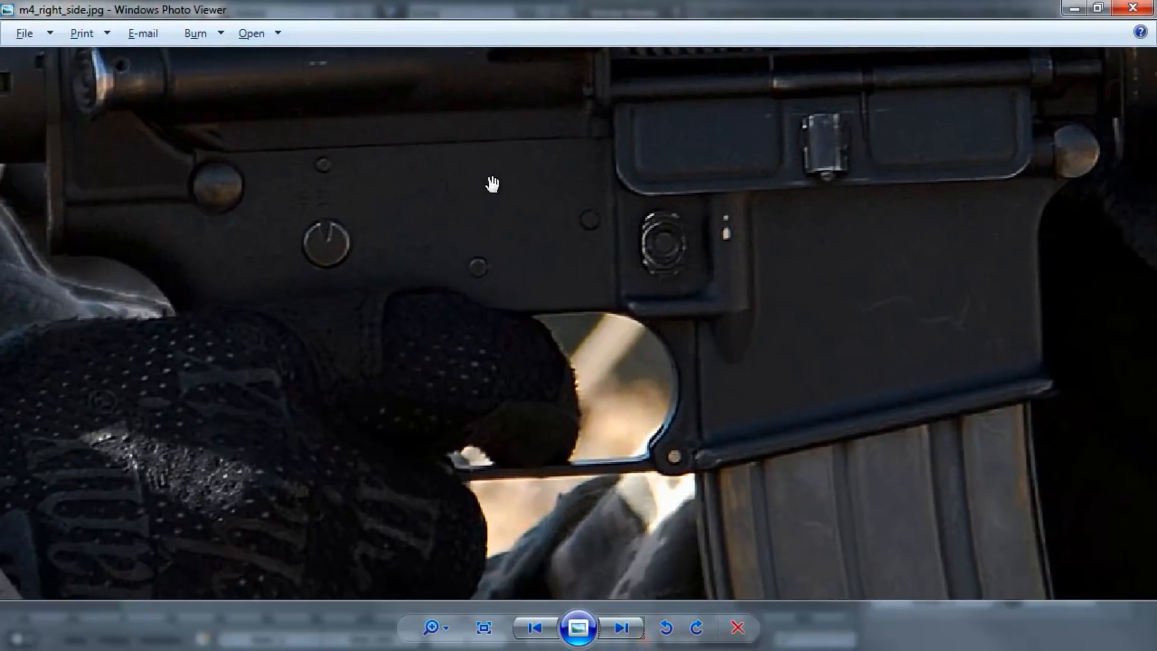
left_click(616, 633)
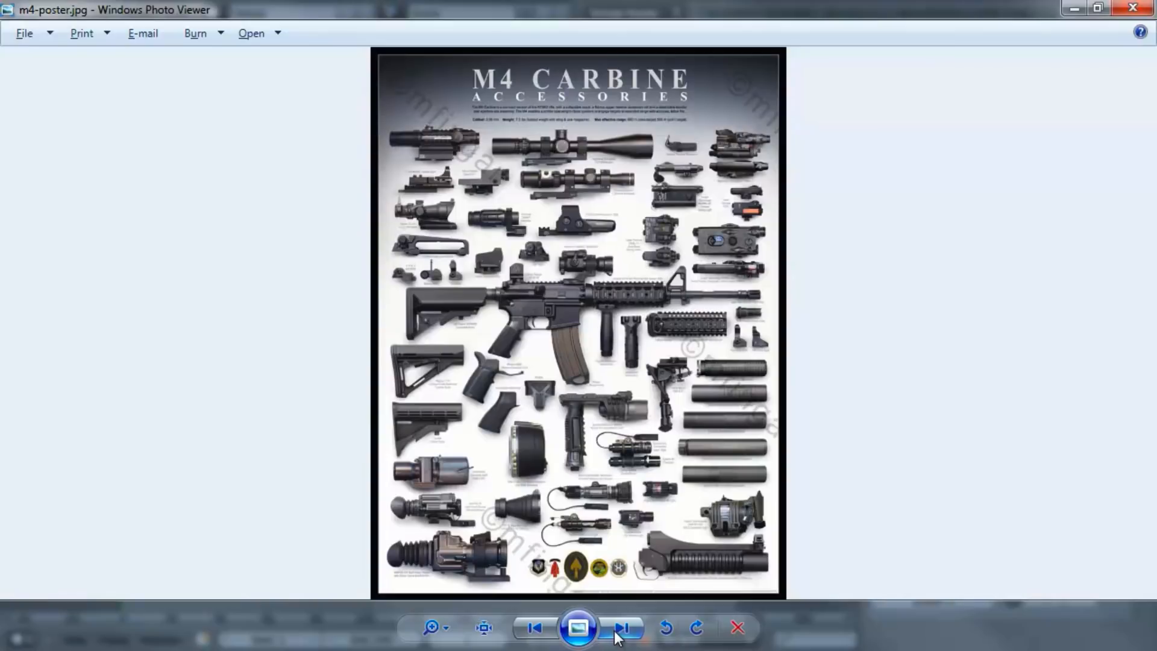
left_click(616, 633)
left_click(616, 633)
left_click(616, 633)
left_click(616, 633)
left_click(616, 633)
left_click(616, 633)
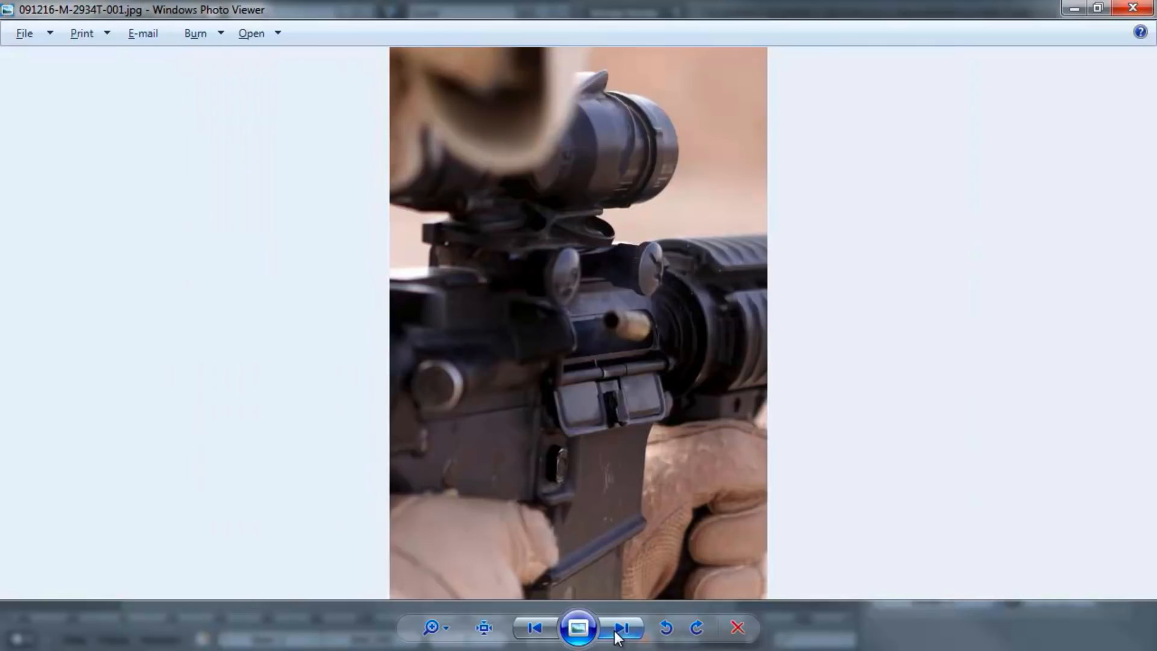
left_click(616, 633)
left_click(618, 633)
left_click(617, 633)
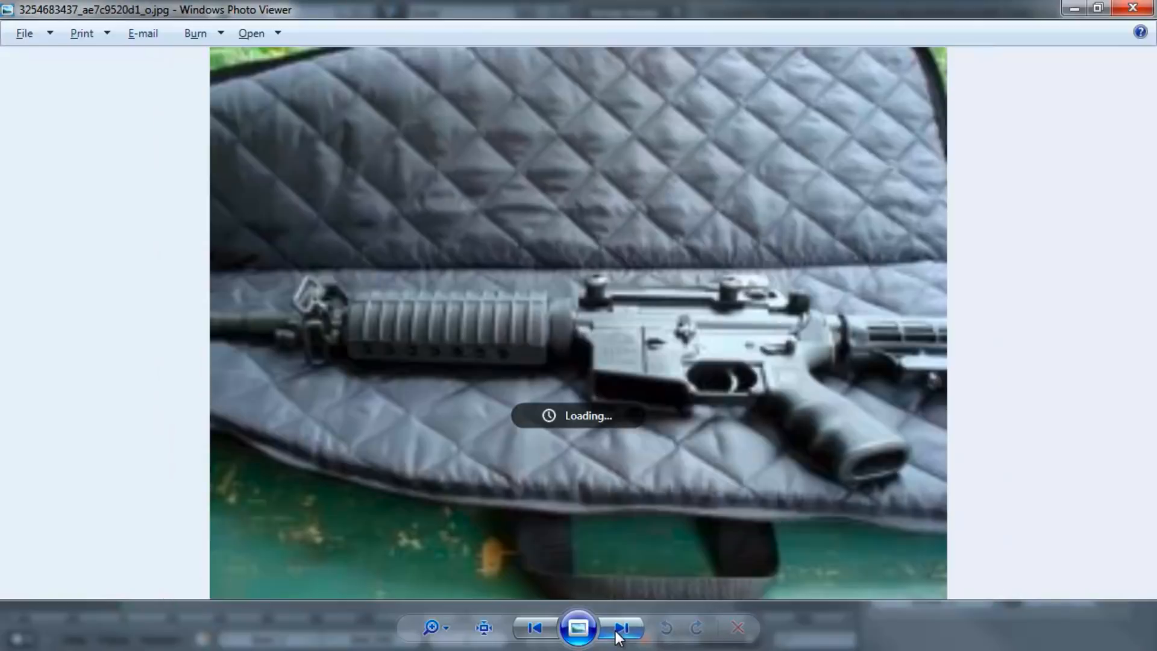
left_click(617, 633)
left_click(535, 628)
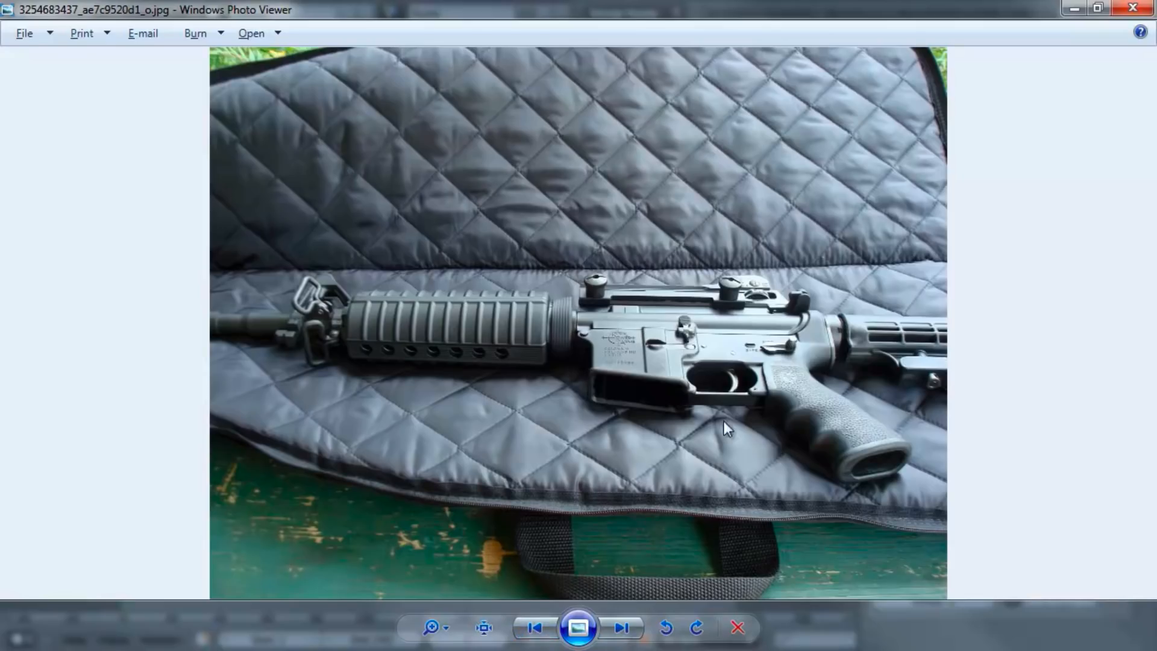
Examine the trigger and trigger guard closely in the photo, and return to Blender.
scroll(619, 407, "up", 5)
scroll(668, 326, "up", 3)
scroll(668, 325, "down", 2)
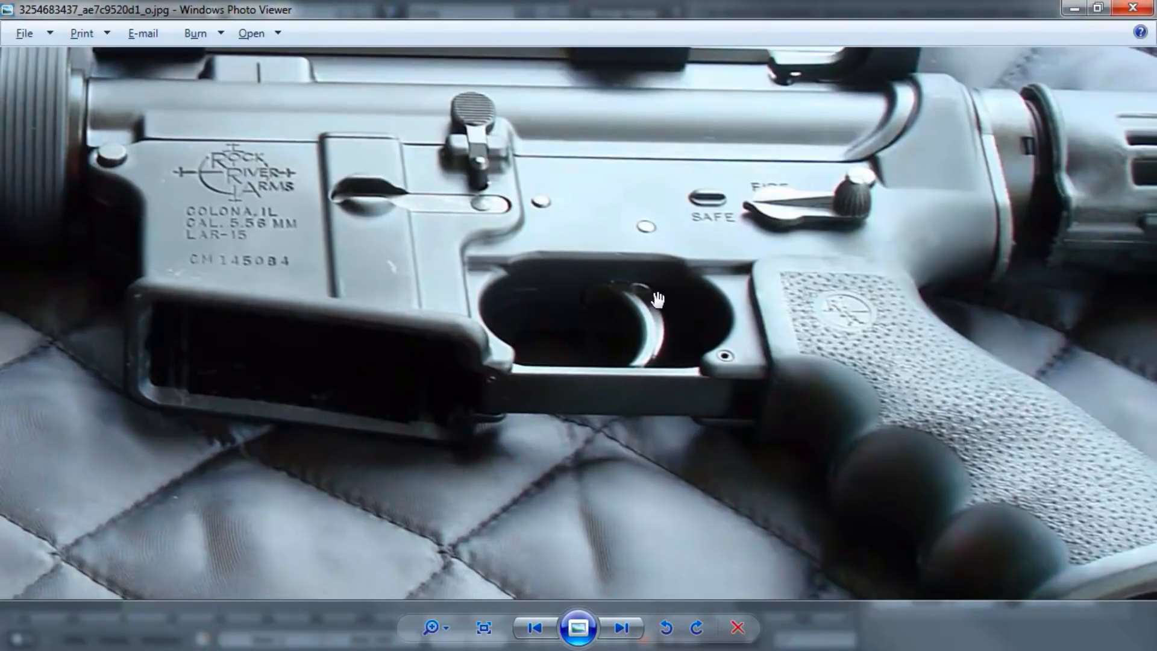
key("alt+Tab")
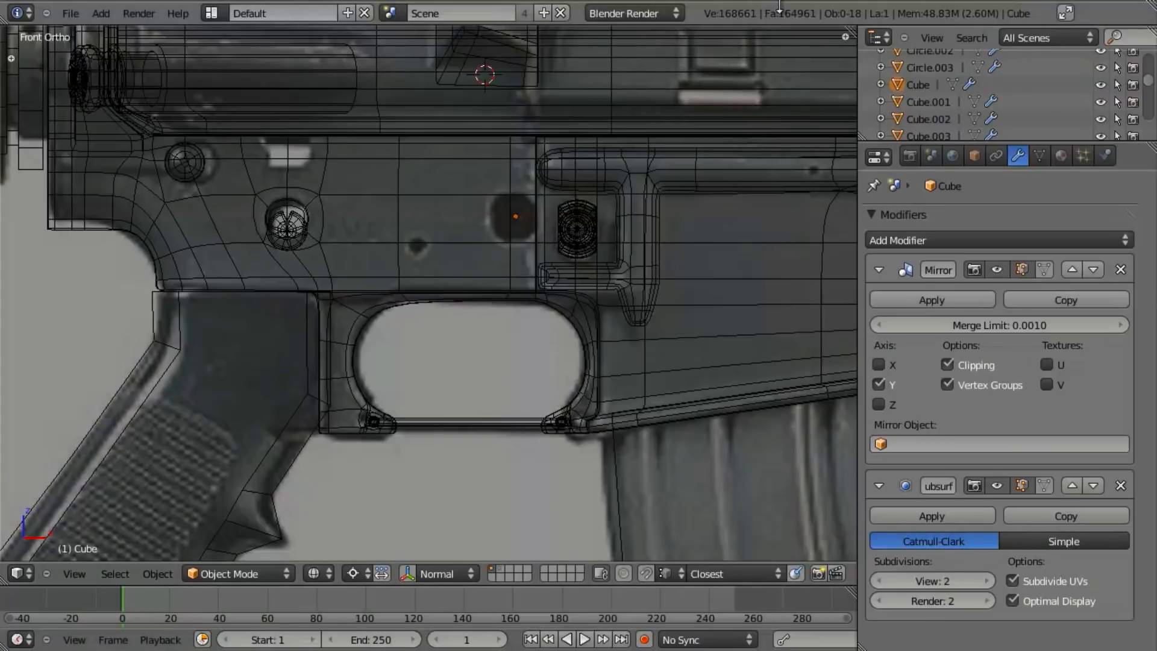
Examine the receiver's trigger guard opening in shaded and wireframe display from below, the front and the side.
scroll(572, 235, "up", 3)
right_click(455, 401)
mouse_move(455, 400)
middle_mouse_down()
mouse_move(446, 279)
mouse_move(477, 217)
mouse_move(453, 265)
middle_mouse_up()
key("z")
key("Tab")
key("z")
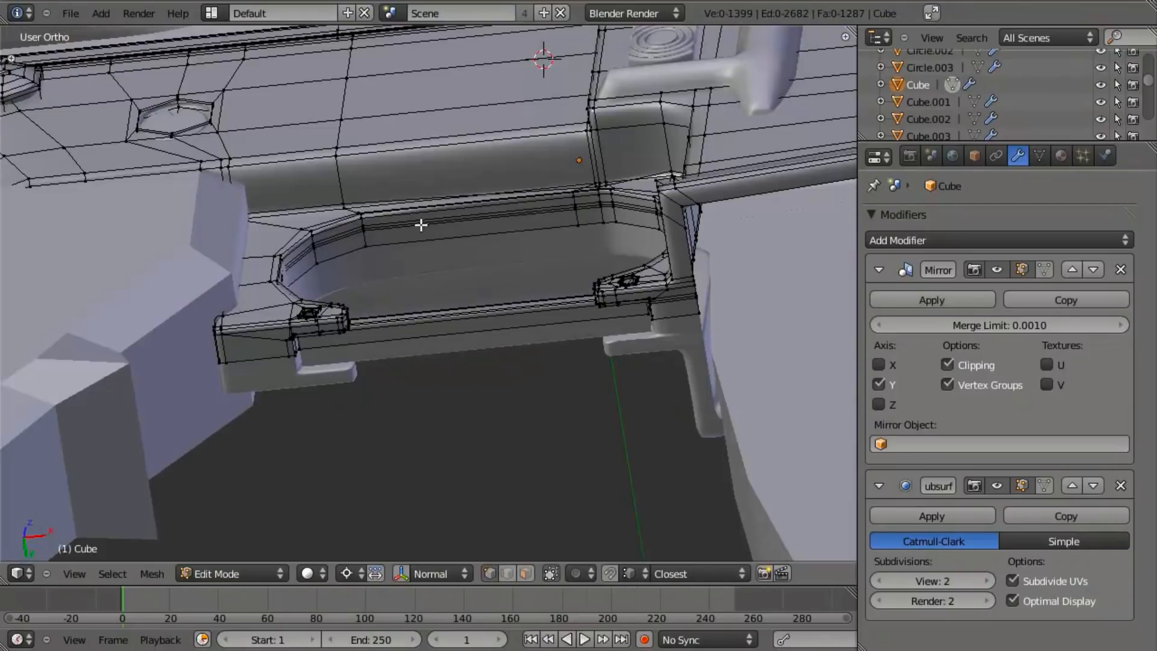
key("KP_1")
key("Tab")
scroll(434, 220, "down", 5)
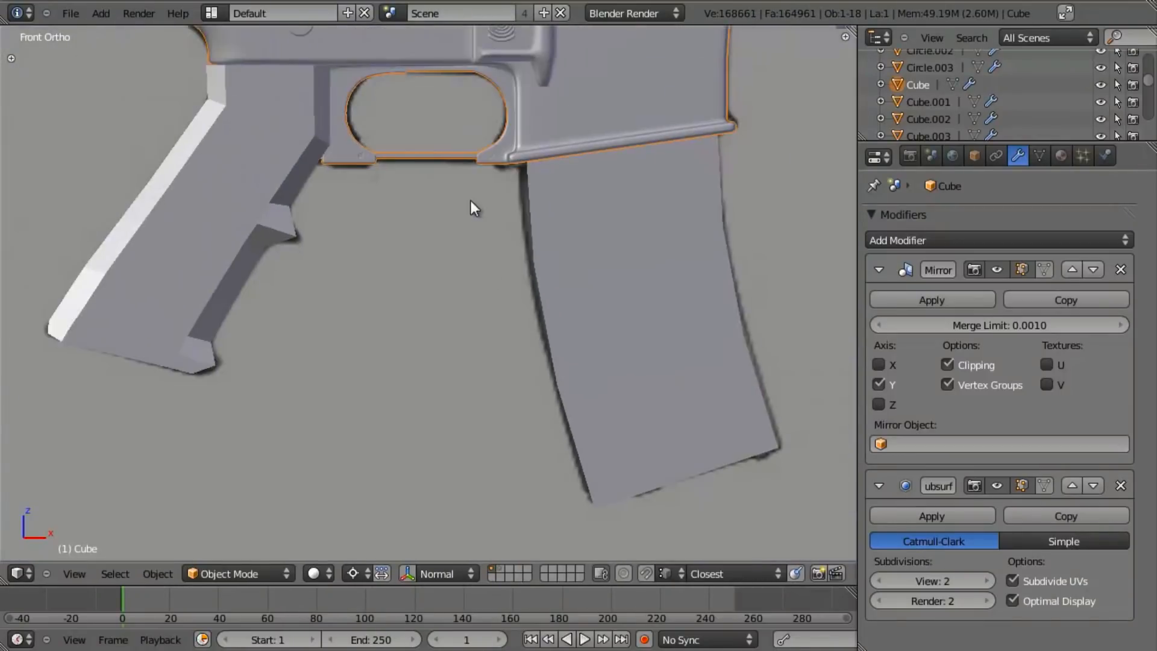
middle_click_drag(471, 187, 527, 278, "shift")
scroll(527, 277, "up", 3)
key("KP_3")
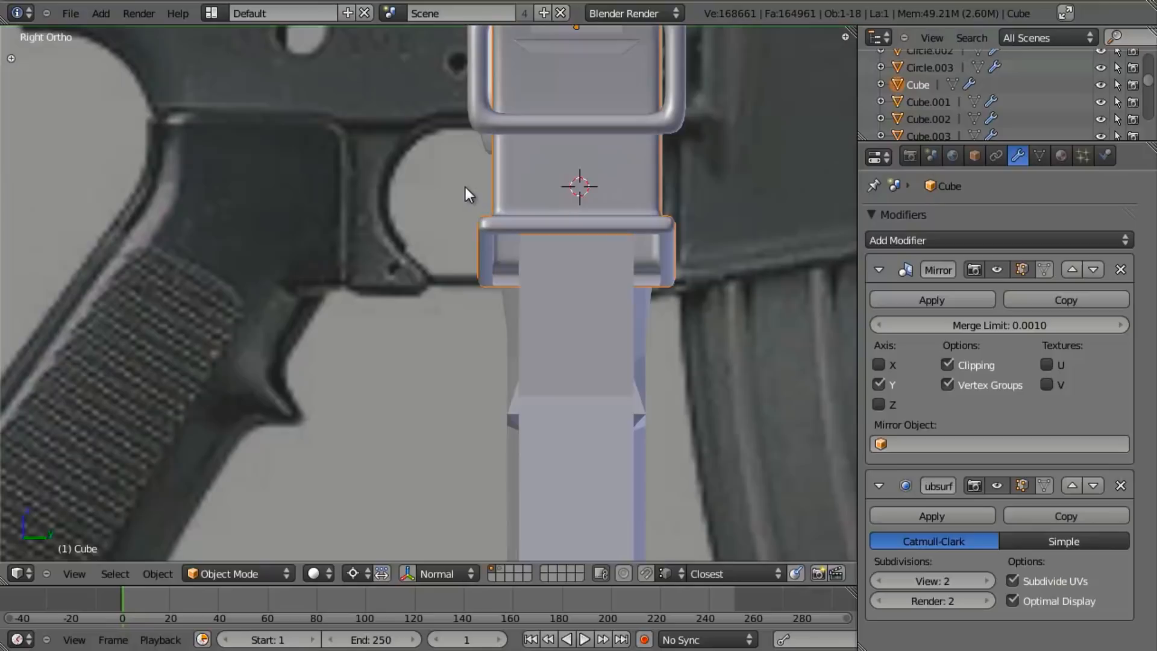
Snap the 3D cursor to the receiver's origin and place it inside the upper part of the trigger guard opening.
key("z")
middle_click_drag(572, 214, 534, 313, "shift")
key("z")
key("z")
key("shift+s")
left_click(538, 281)
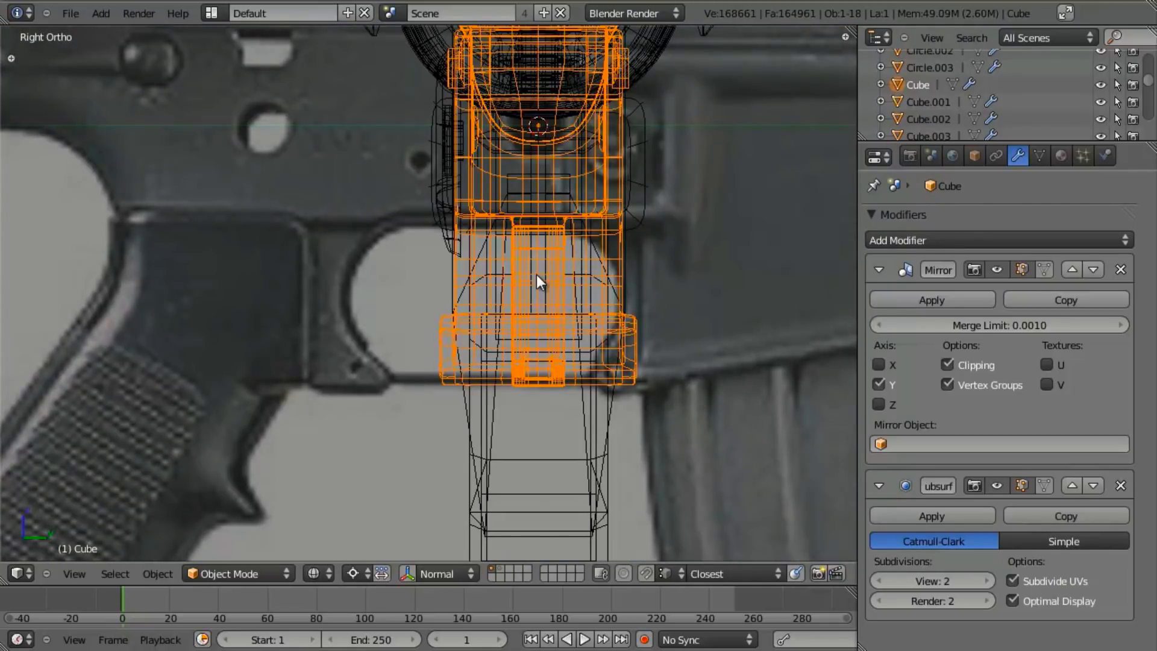
key("KP_1")
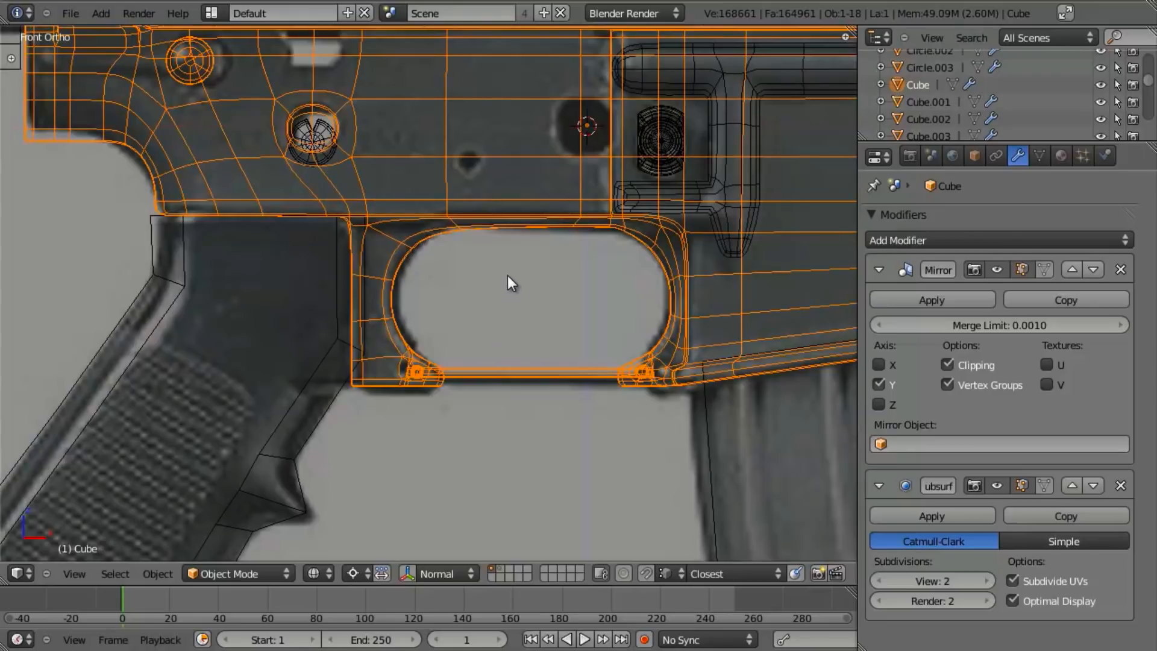
left_click(507, 276)
Add a cube mesh at the 3D cursor and scale it down to a small block inside the trigger guard opening.
scroll(534, 320, "up", 4)
key("shift+a")
mouse_move(530, 319)
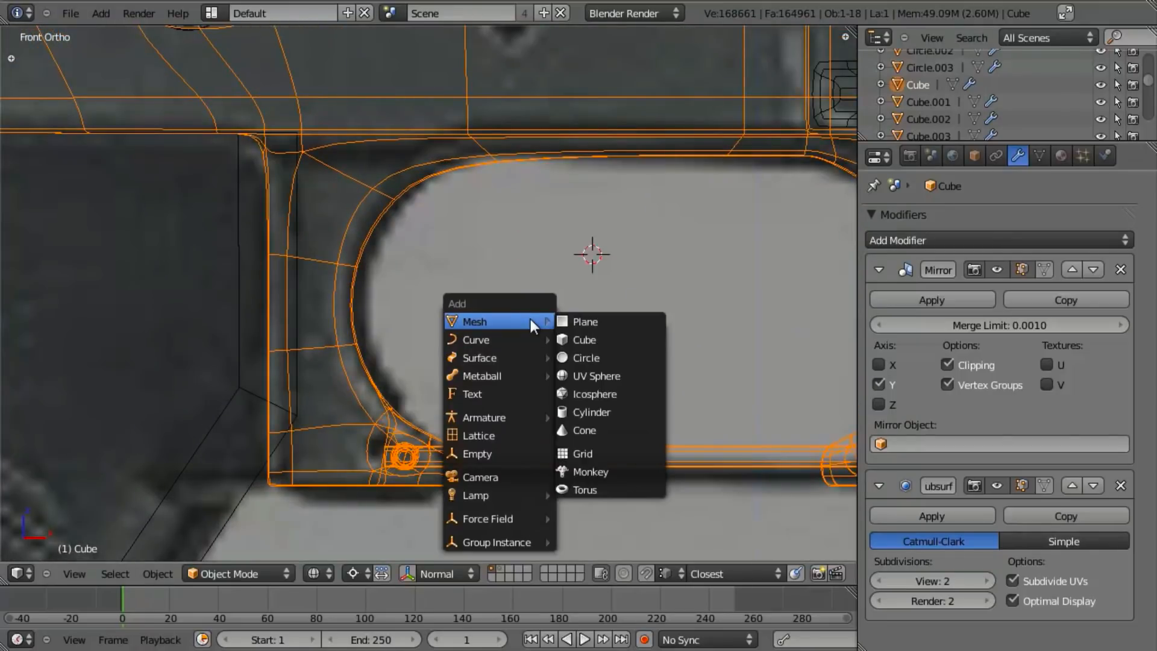
left_click(597, 341)
scroll(599, 321, "down", 5)
key("Tab")
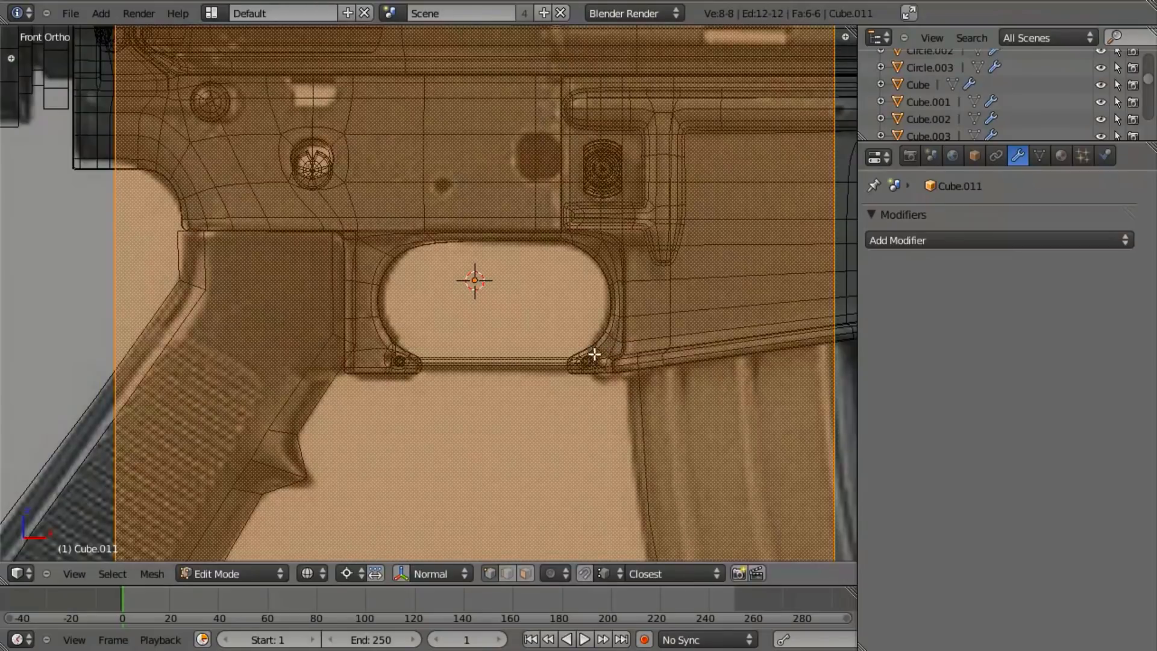
key("s")
left_click(472, 292)
scroll(650, 389, "up", 6)
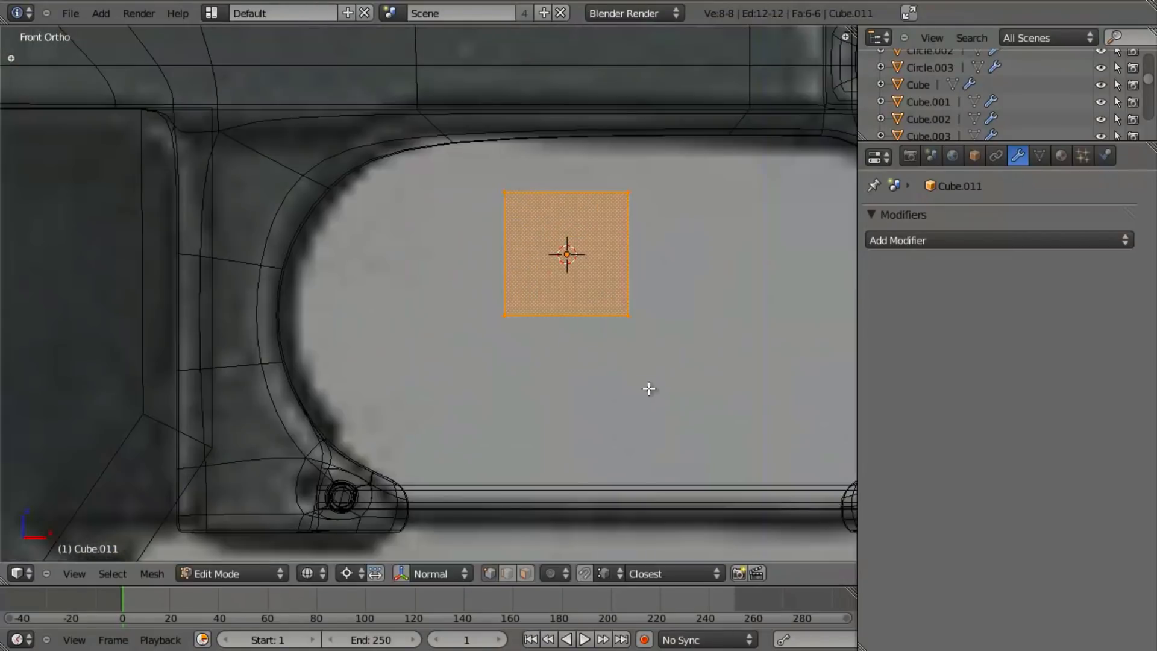
Narrow the small cube slightly along the Y axis to set the trigger's thickness.
key("z")
mouse_move(615, 336)
middle_mouse_down()
mouse_move(579, 283)
mouse_move(540, 315)
mouse_move(466, 259)
mouse_move(568, 349)
middle_mouse_up()
key("s")
key("y")
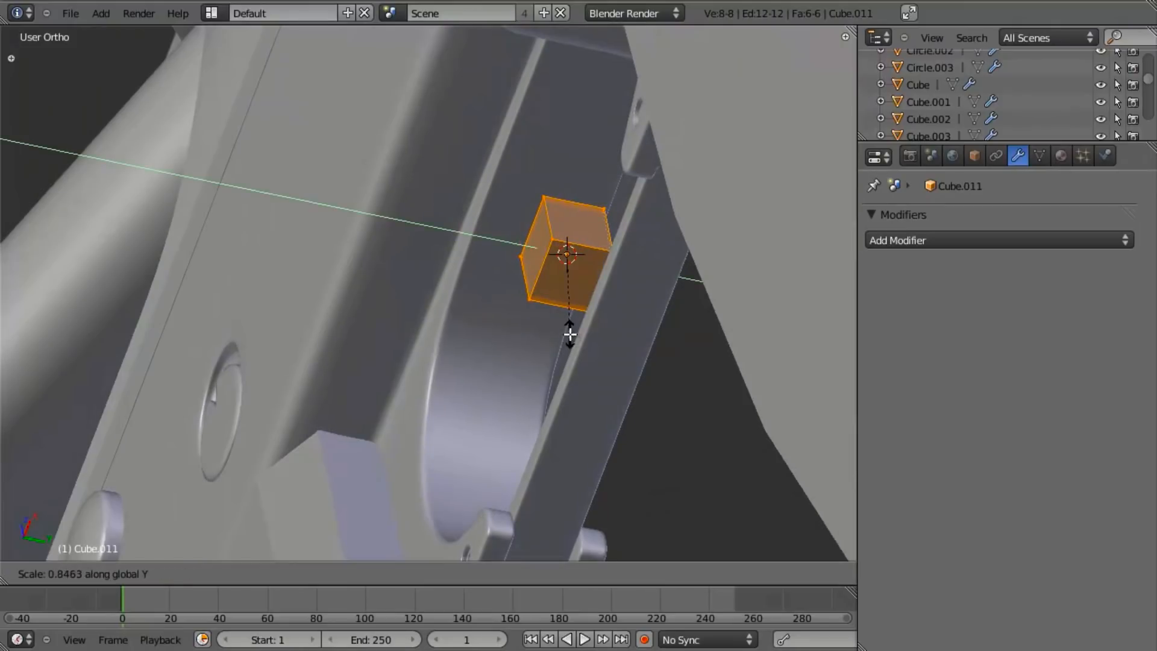
left_click(573, 334)
Move the cube up along Z until it overlaps the upper edge of the trigger guard opening.
key("KP_1")
key("z")
scroll(530, 310, "down", 6)
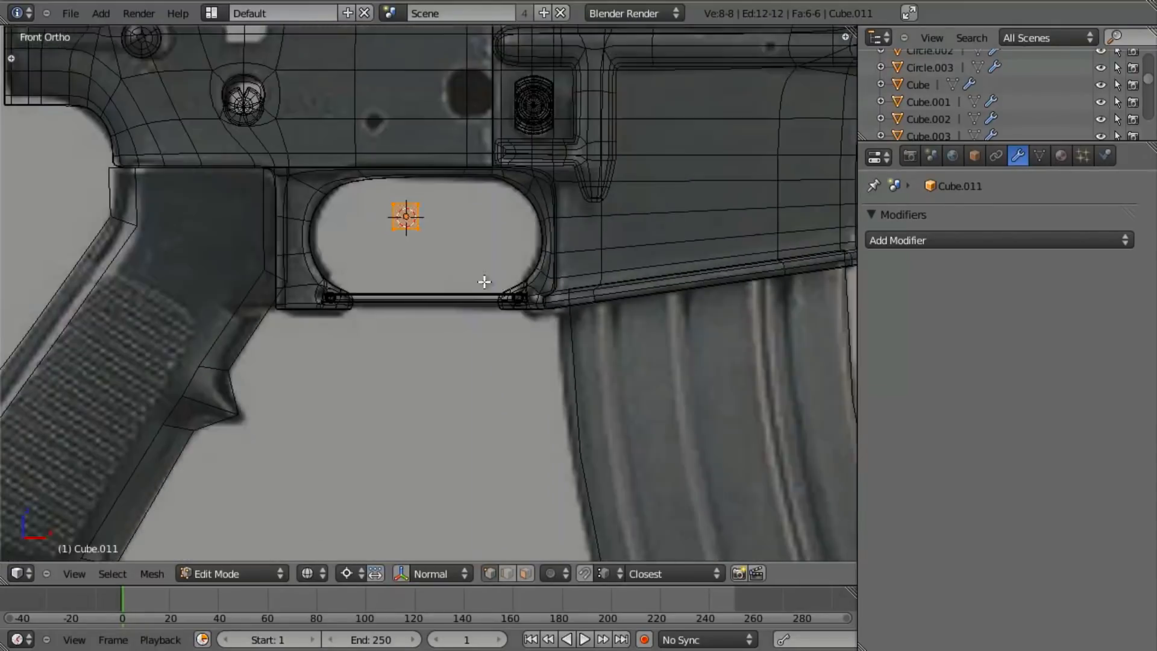
middle_click_drag(483, 289, 507, 373, "shift")
scroll(507, 375, "up", 4)
key("g")
key("z")
left_click(504, 306)
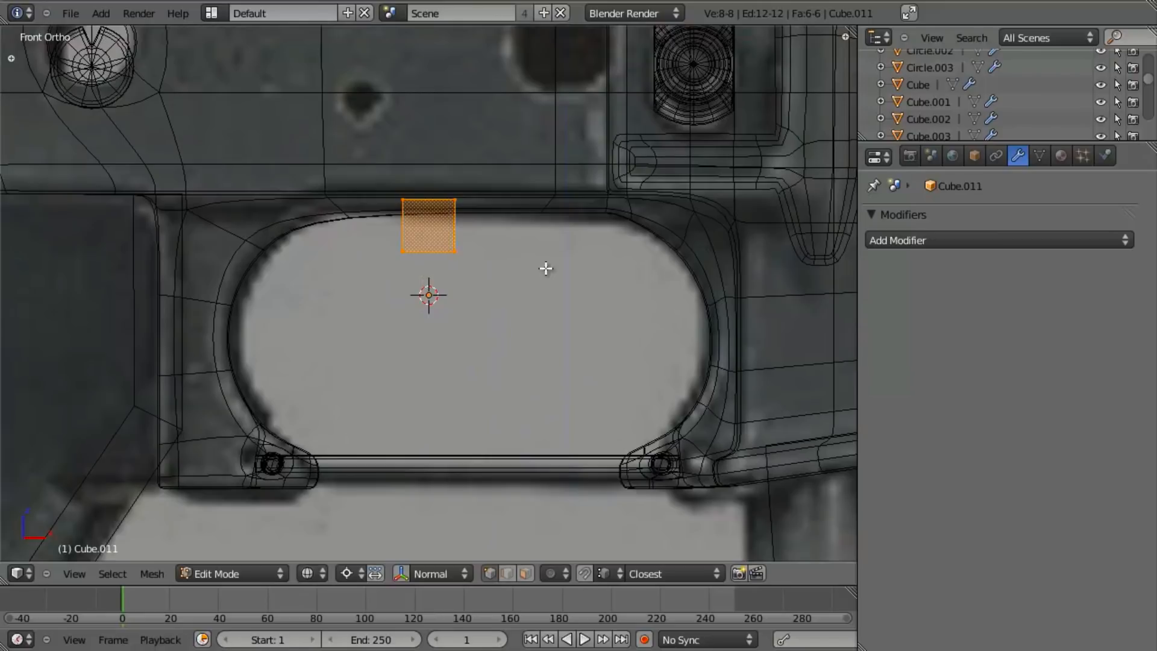
Pull the cube's lower end down near the bottom of the guard opening and divide the bar with three horizontal loop cuts.
key("a")
key("g")
key("z")
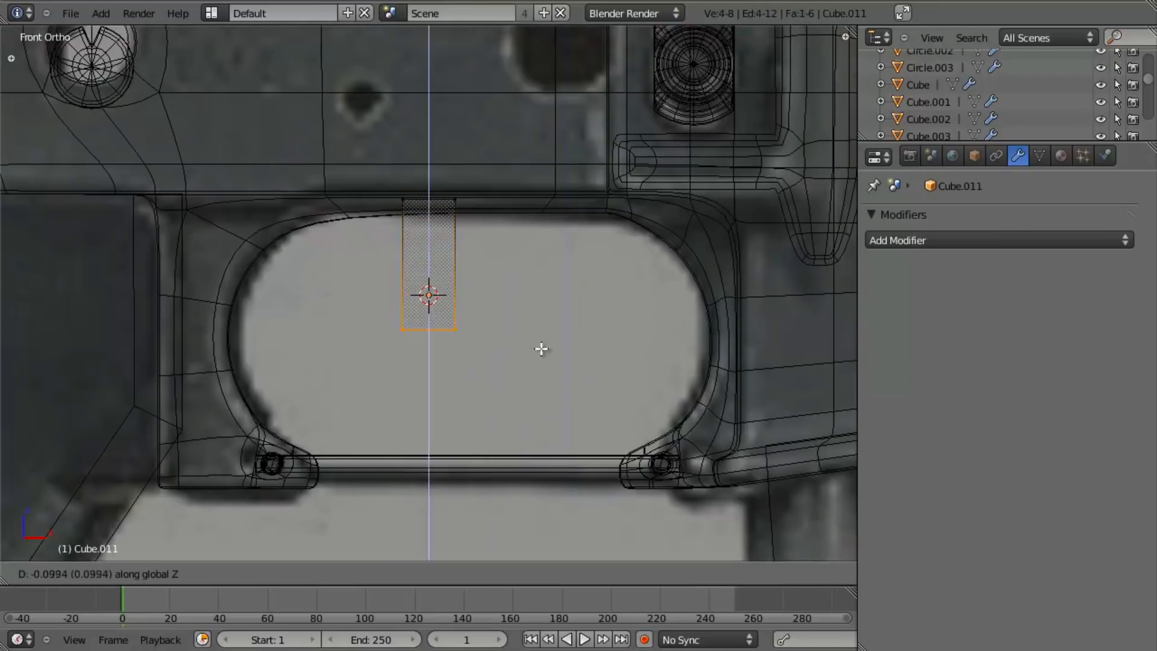
left_click(556, 439)
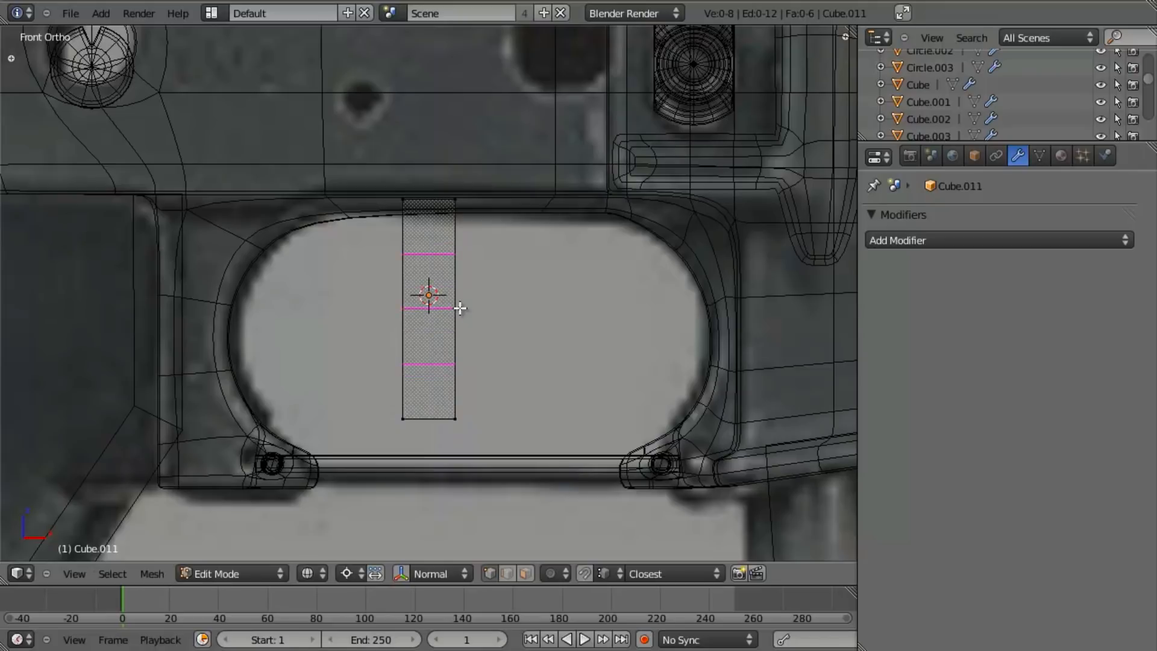
left_click(460, 308)
Rotate the bar's lowest segment toward the magazine and shift it slightly forward to begin the trigger curve.
right_click(405, 387)
key("r")
right_click(560, 407)
key("comma")
key("r")
left_click(565, 404)
key("g")
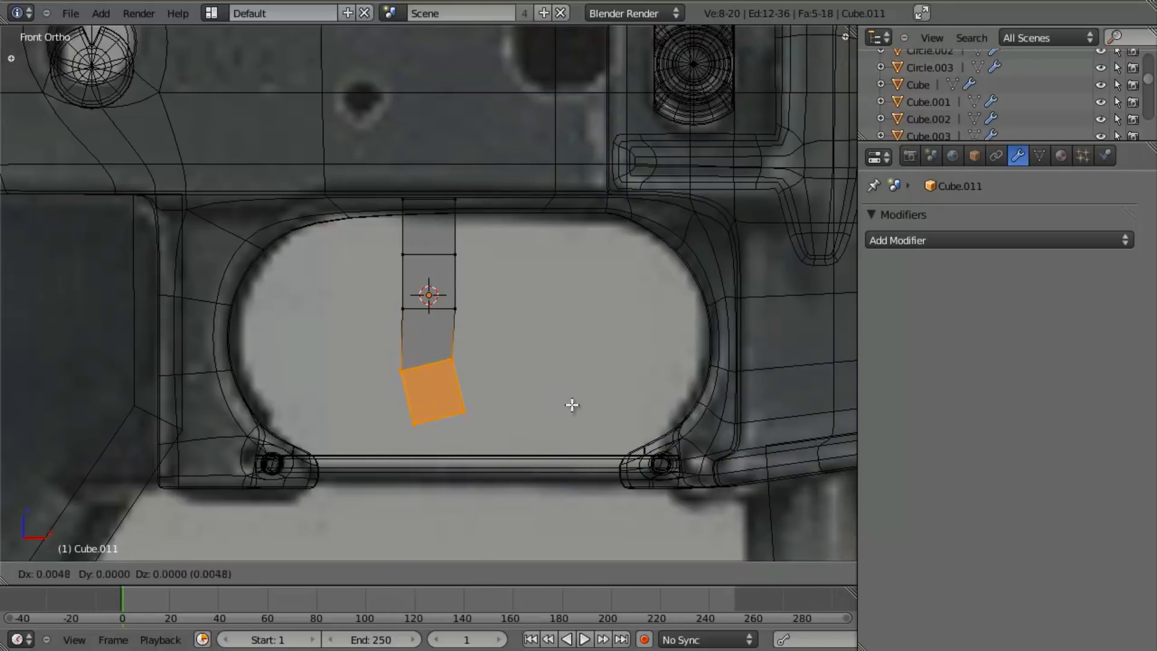
right_click(579, 404)
key("a")
key("b")
left_click_drag(382, 246, 508, 351)
key("r")
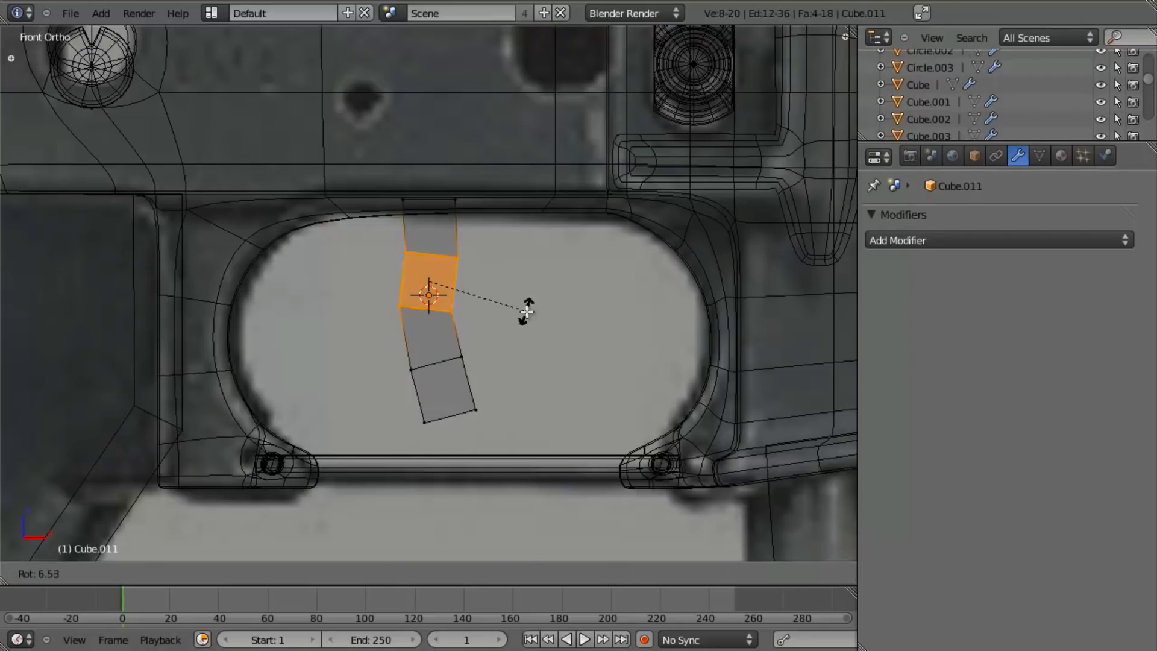
right_click(528, 310)
Rotate the bar's top segment so it leans toward the magazine and shift it slightly along X.
key("a")
key("b")
left_click_drag(383, 155, 528, 253)
key("r")
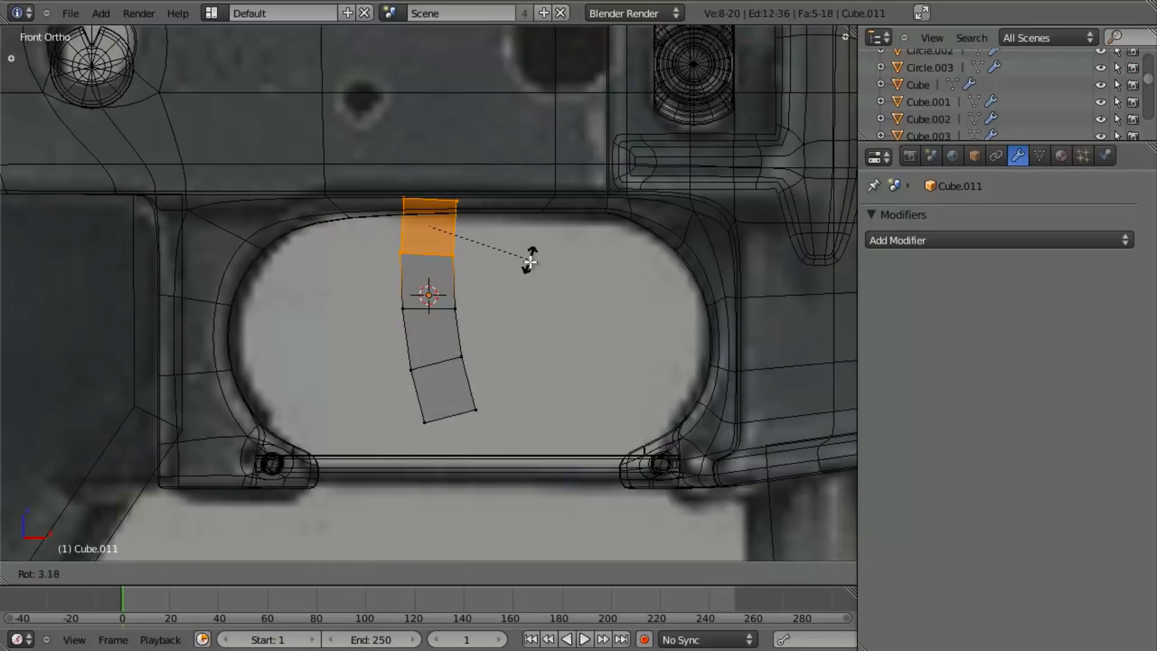
left_click(530, 273)
key("g")
key("y")
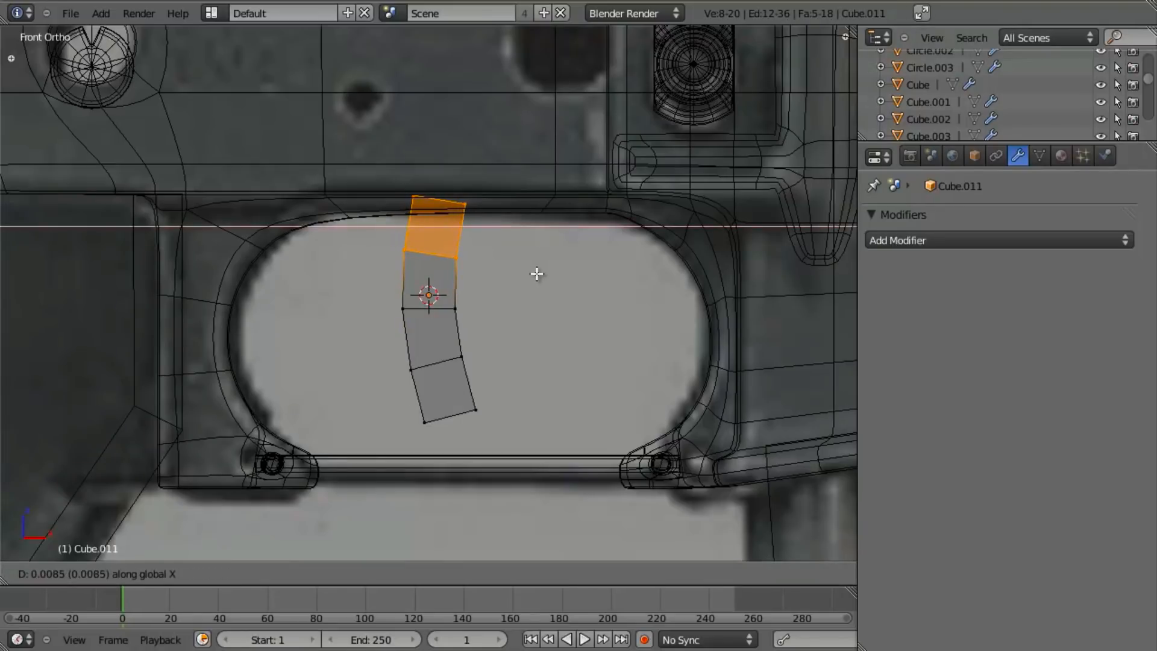
right_click(535, 273)
Nudge the whole trigger mesh slightly backward along the X axis.
key("a")
key("a")
key("g")
key("x")
right_click(596, 374)
Slim the trigger's lower half by moving its rear vertices forward along X, including those at mid-height.
key("a")
key("b")
left_click_drag(401, 352, 428, 407)
key("g")
key("x")
left_click(431, 360)
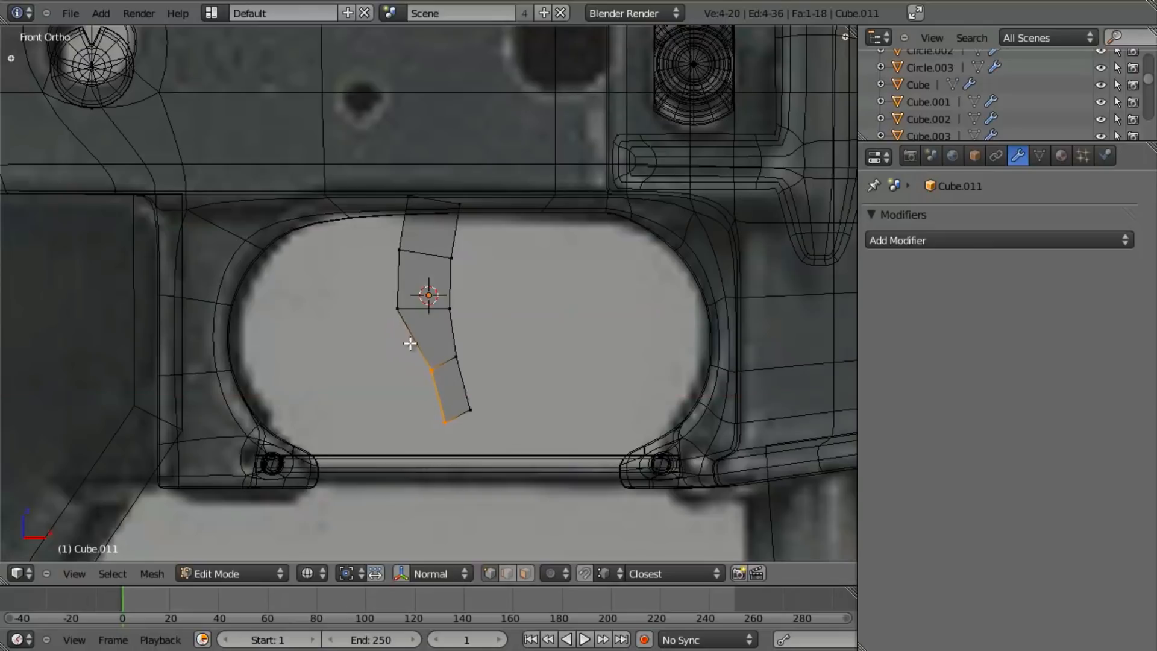
key("g")
key("x")
left_click(460, 301)
Move the rear vertices of the lowest segment forward so the trigger tapers to a narrow tip.
key("a")
key("b")
left_click_drag(414, 358, 450, 385)
key("g")
left_click(458, 380)
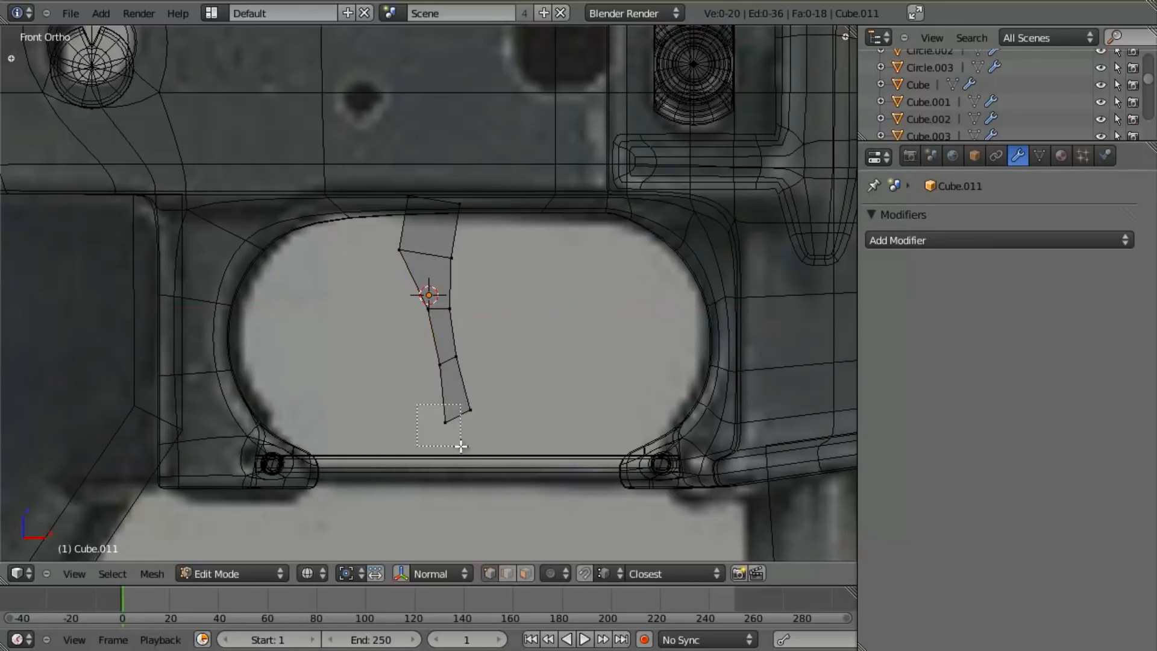
left_click_drag(462, 446, 461, 446)
key("g")
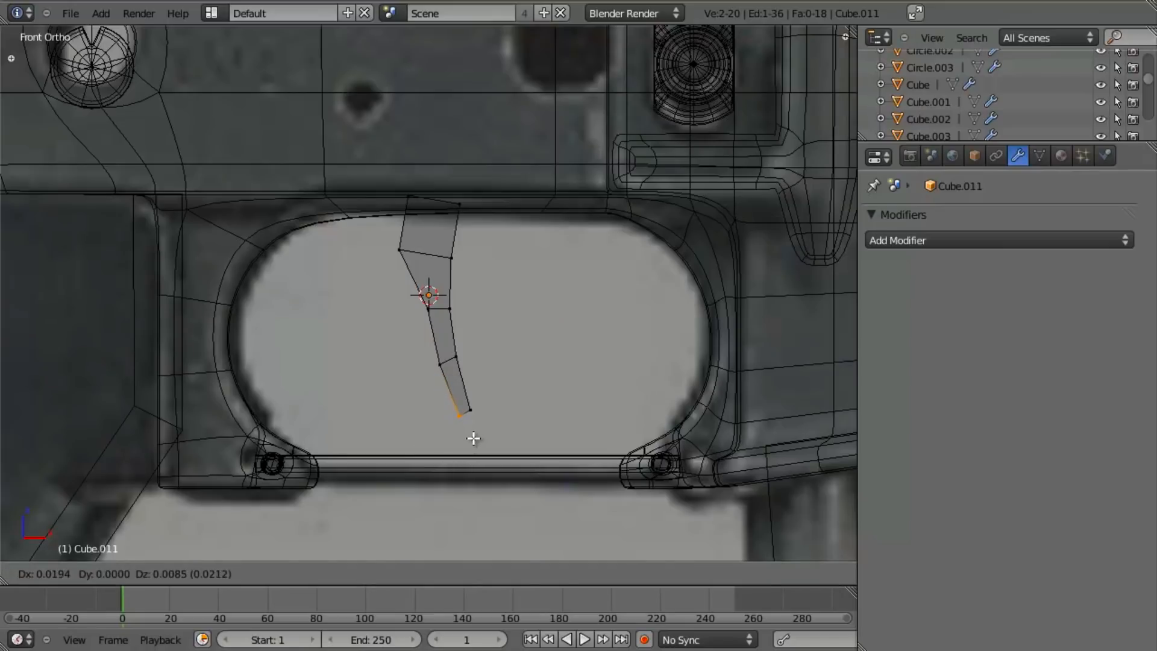
left_click(474, 439)
Reposition the rear vertices of the two middle cross-sections to smooth the curve of the trigger's back edge.
key("a")
key("b")
left_click_drag(408, 292, 492, 435)
key("g")
left_click(426, 361)
key("a")
key("b")
key("g")
right_click(447, 396)
key("a")
key("g")
left_click(445, 377)
Rotate the trigger's tip edge and move it up and forward to curl the lower end.
key("a")
key("b")
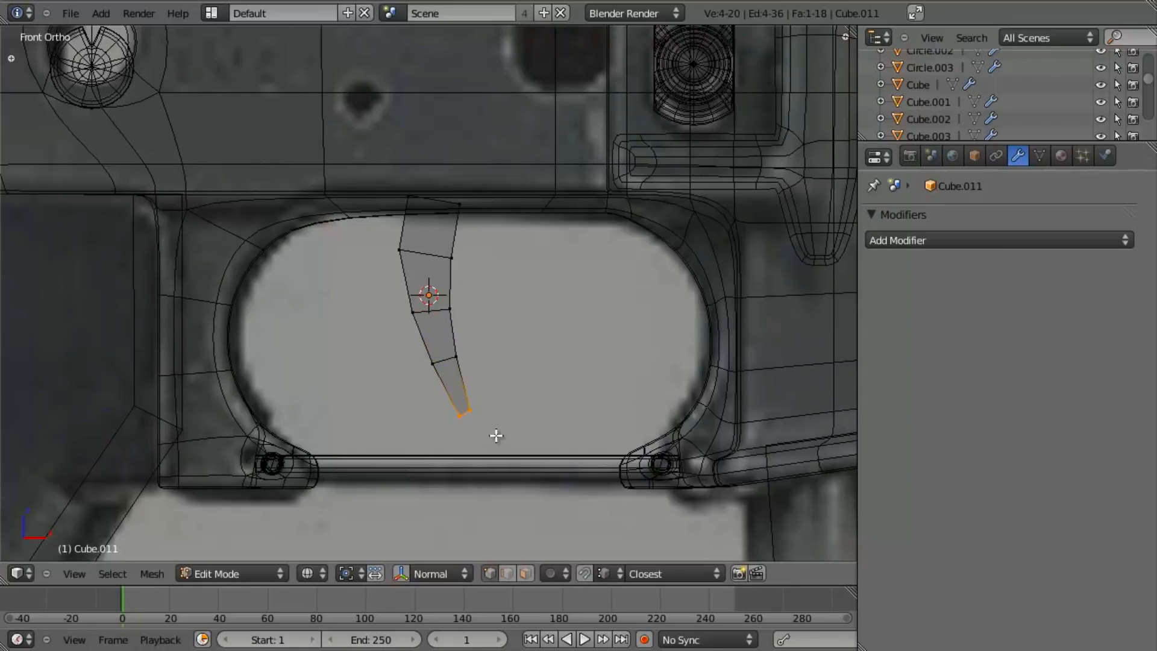
key("r")
left_click(499, 429)
key("g")
left_click(508, 423)
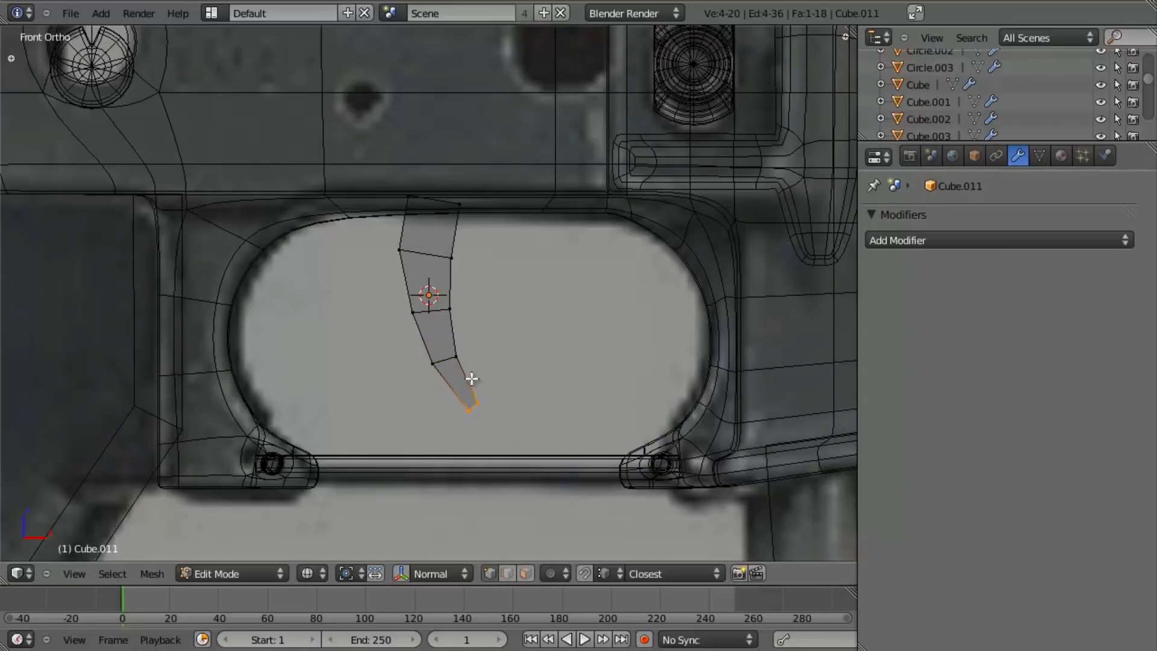
Move the trigger's upper front corner forward, level with the rear one, and delete the top face.
key("b")
left_click_drag(442, 187, 526, 232)
key("g")
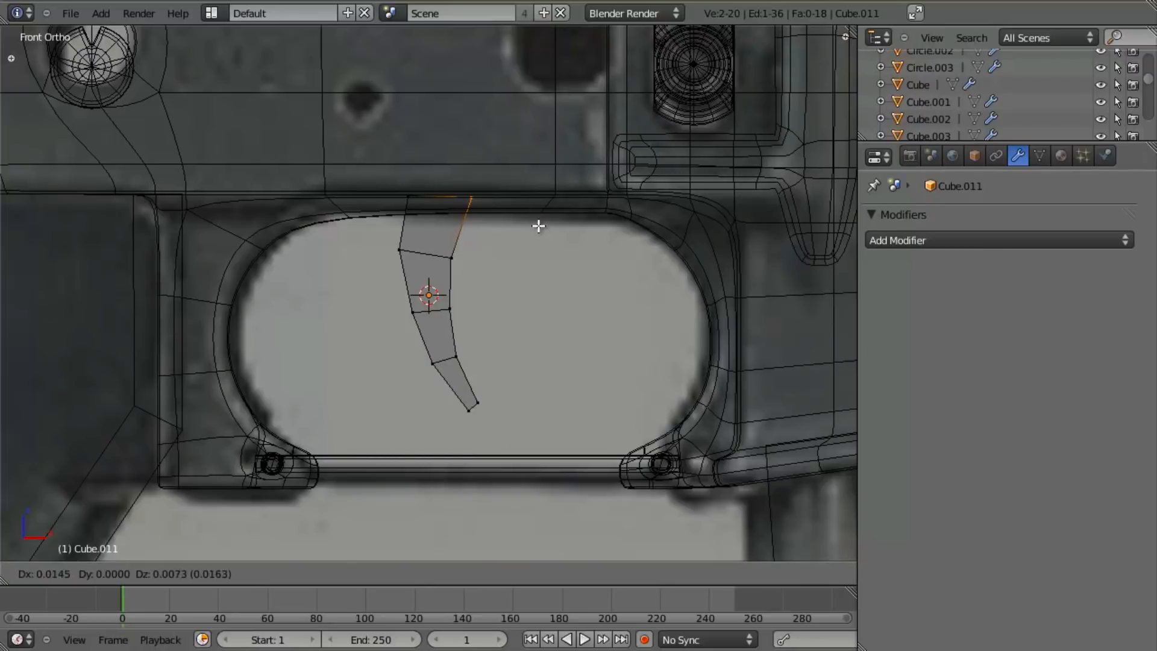
left_click(539, 226)
left_click_drag(350, 169, 479, 218)
key("x")
left_click(477, 257)
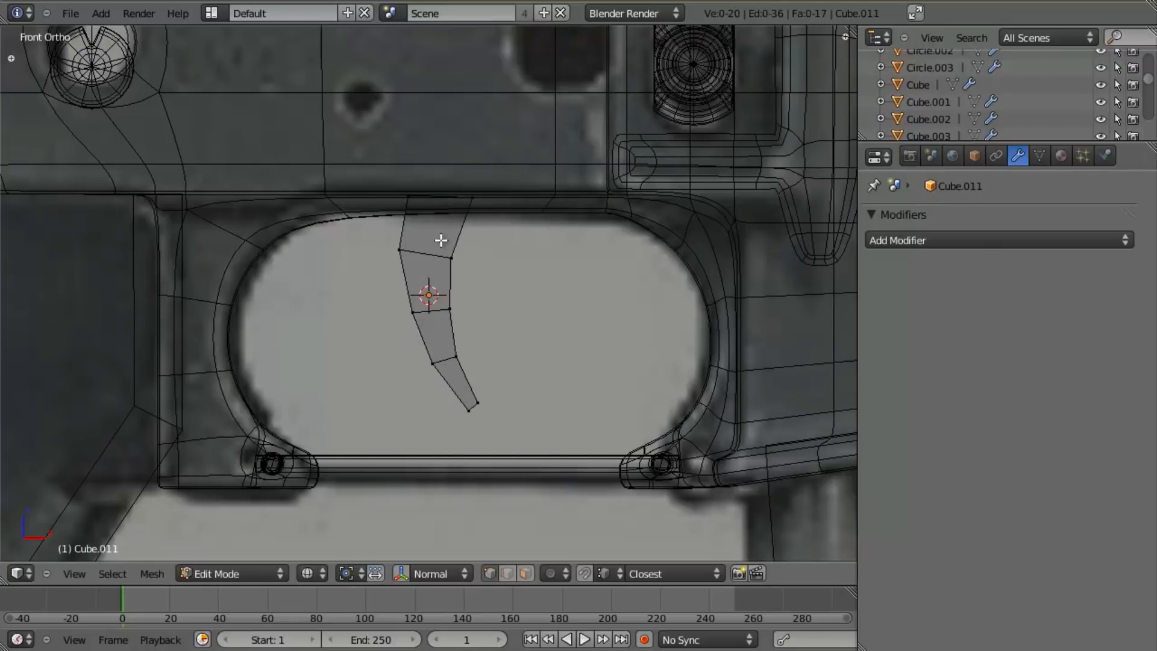
Widen the trigger's top end by sliding its front corner forward and its rear corner backward along X.
right_click(438, 213)
key("g")
key("x")
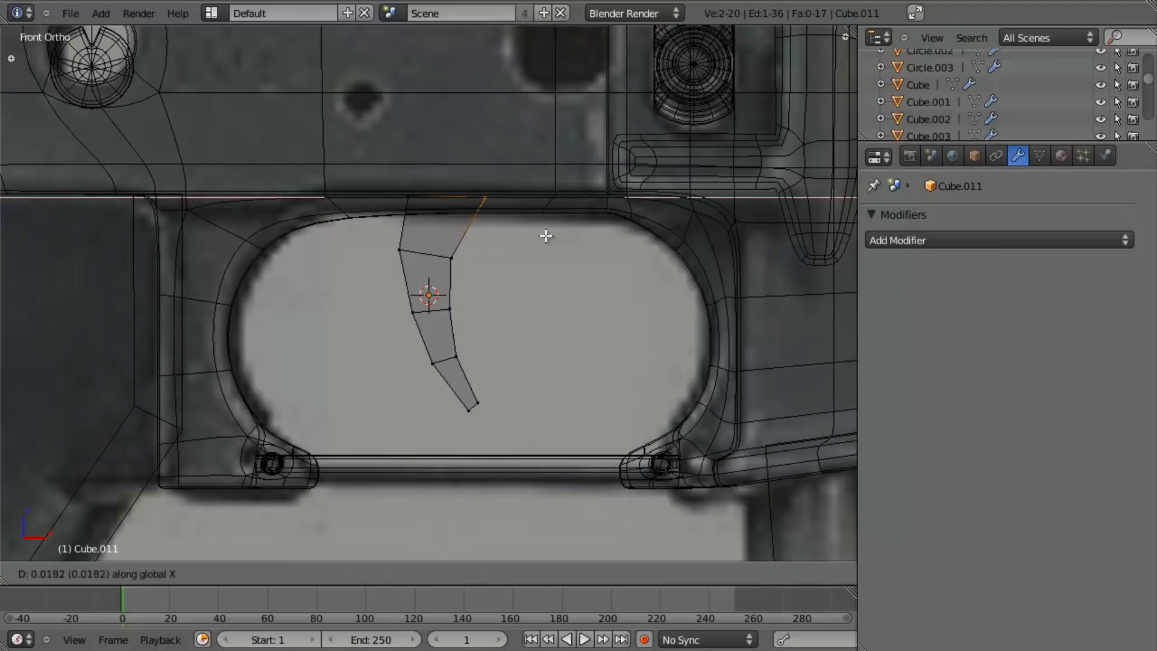
left_click(542, 238)
key("a")
key("g")
key("x")
left_click(420, 221)
key("a")
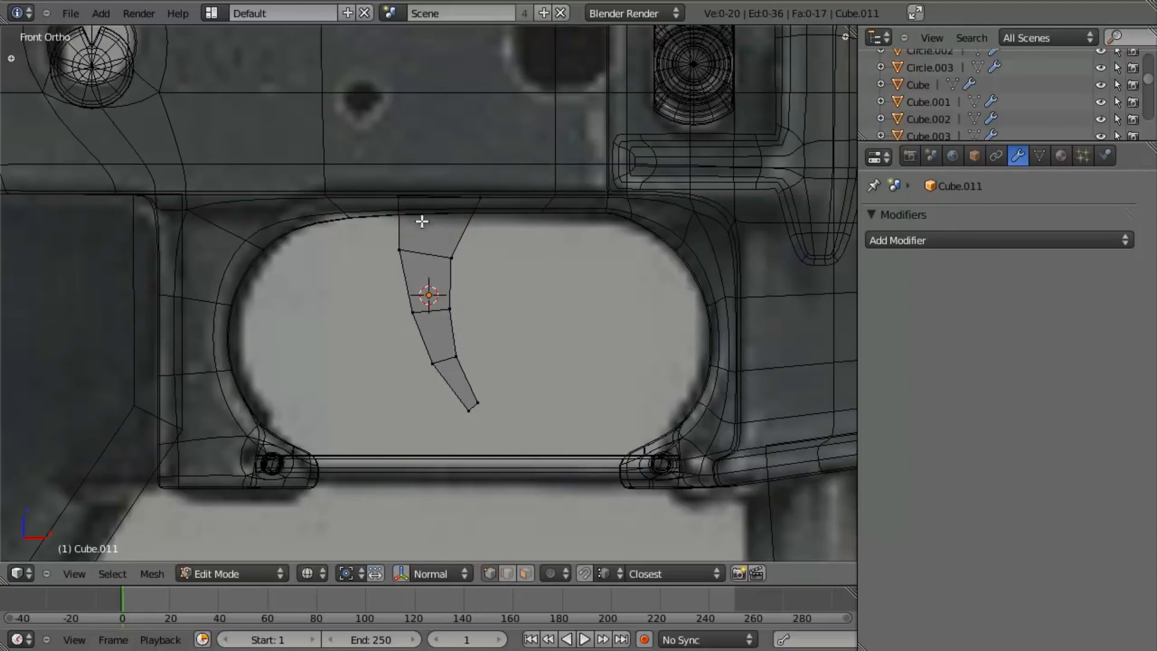
Add a lengthwise loop cut along the middle of the trigger and a crosswise one near its top.
left_click(452, 194)
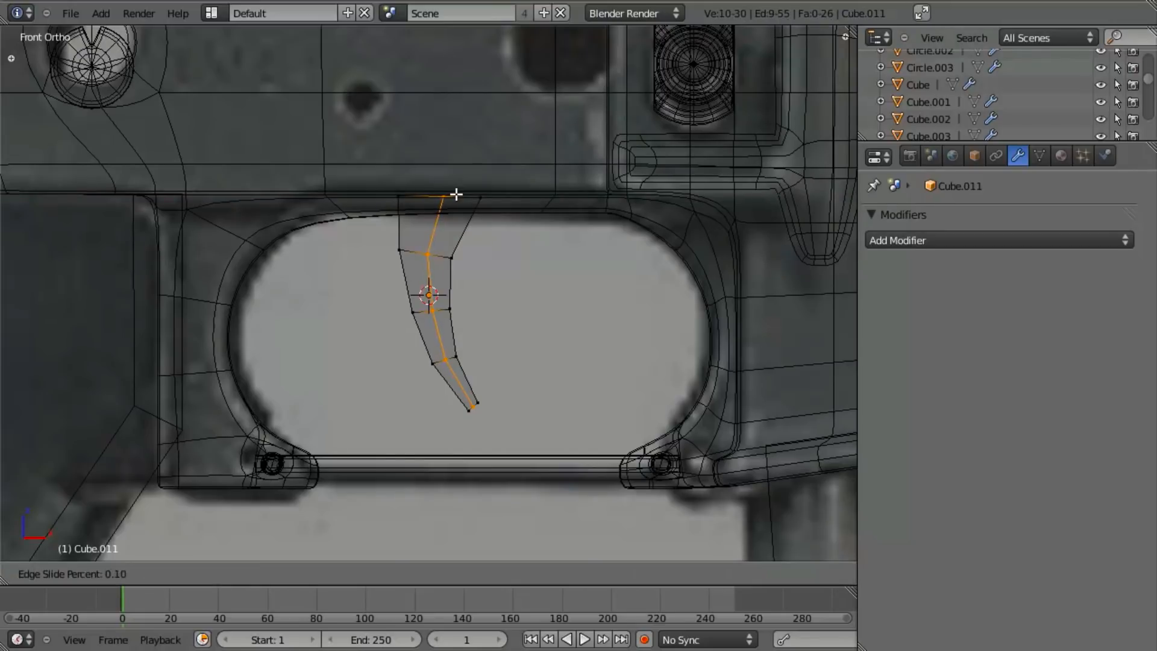
left_click(456, 194)
key("ctrl+r")
left_click(461, 232)
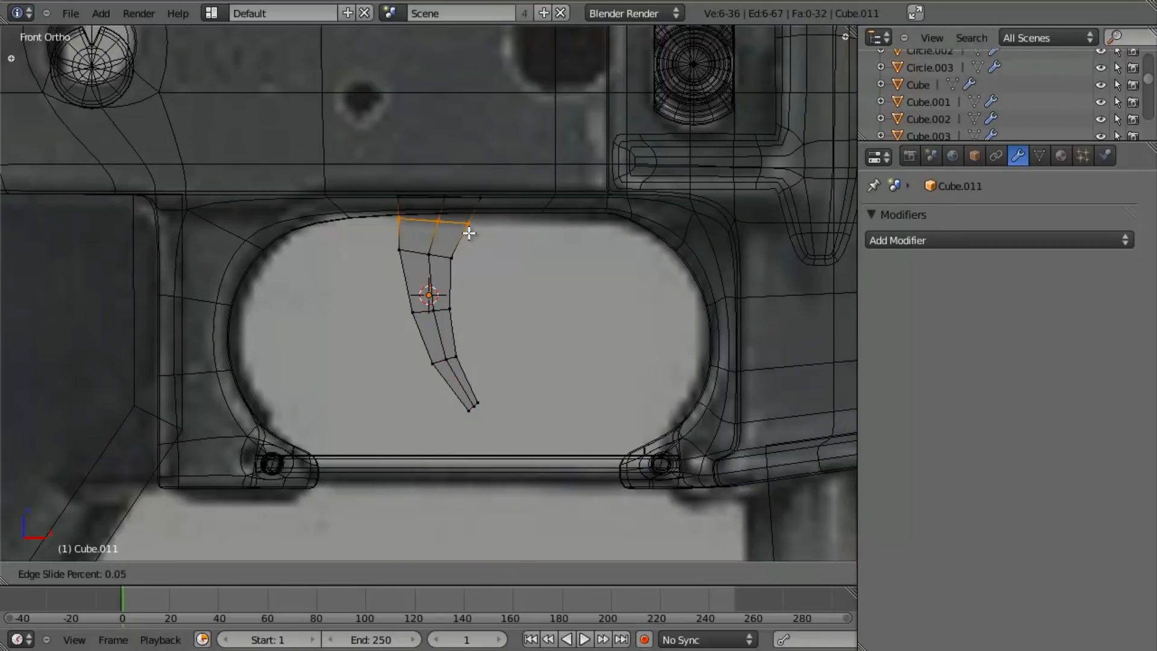
left_click(473, 230)
Extrude the faces of the trigger's rear half and scale them down along Y to narrow the back.
key("a")
key("b")
left_click_drag(389, 206, 399, 215)
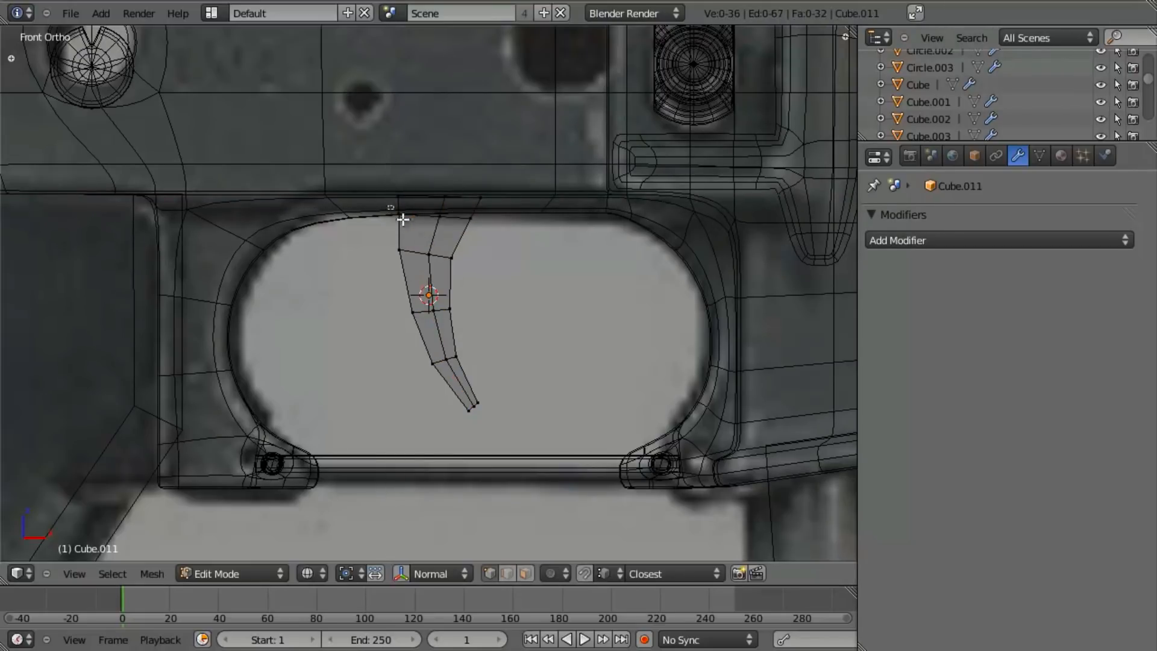
left_click_drag(443, 269, 443, 269)
key("b")
left_click_drag(369, 266, 410, 312)
left_click_drag(442, 354, 471, 420)
key("b")
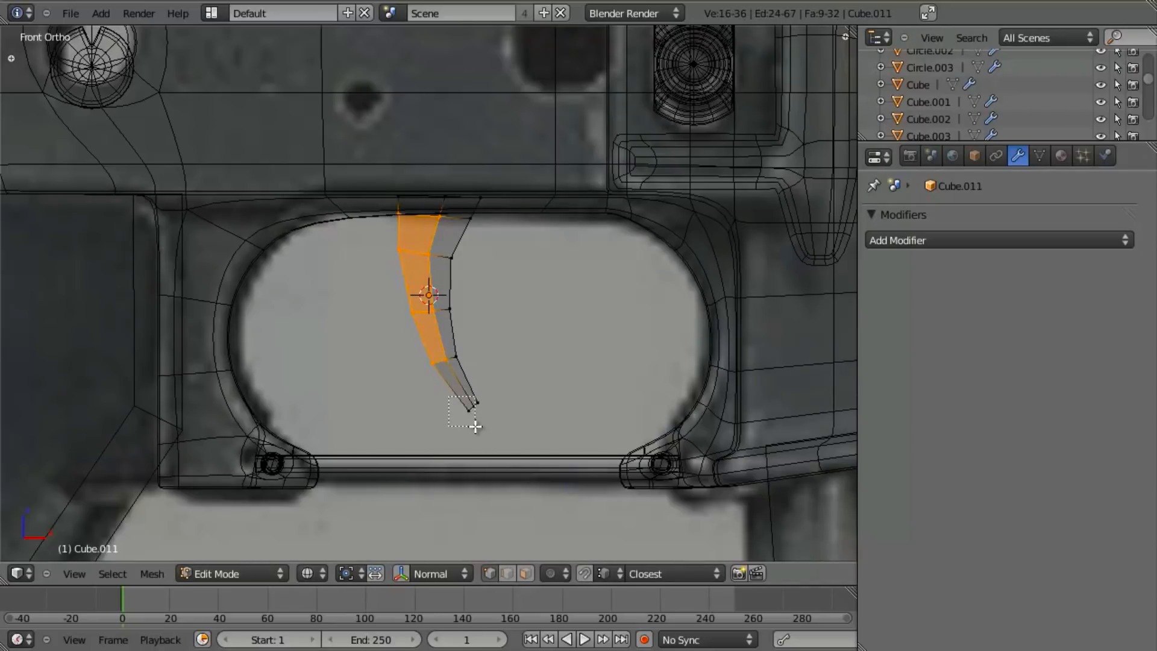
left_click_drag(476, 427, 476, 427)
key("z")
scroll(381, 301, "up", 3)
middle_click_drag(379, 300, 501, 352)
key("e")
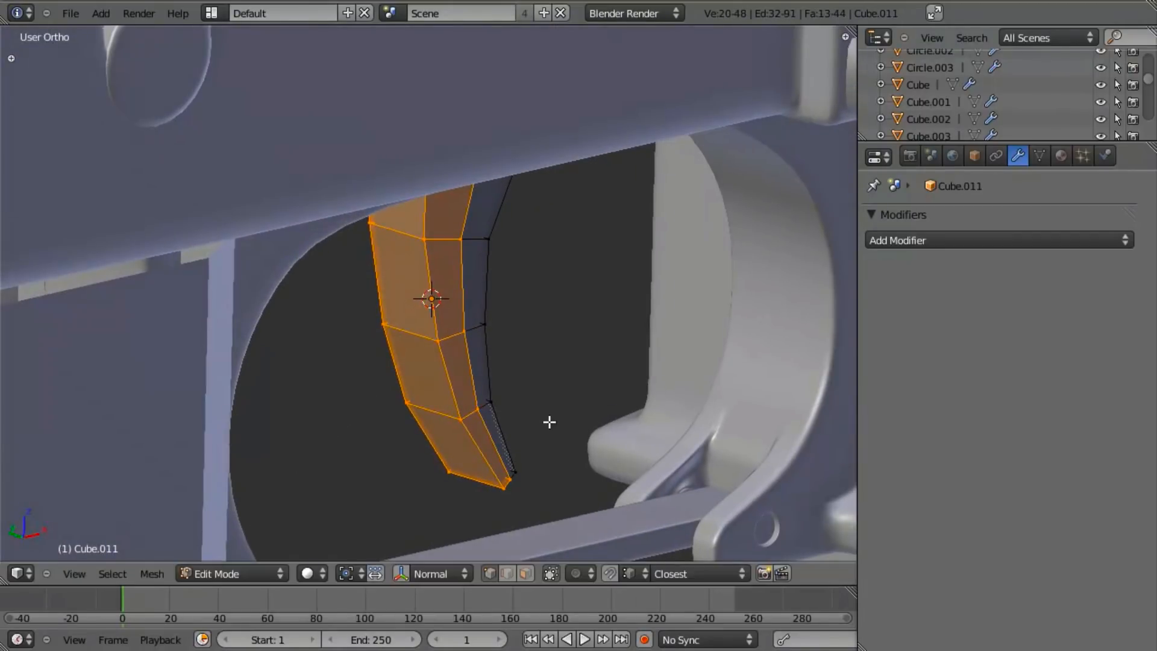
key("s")
key("y")
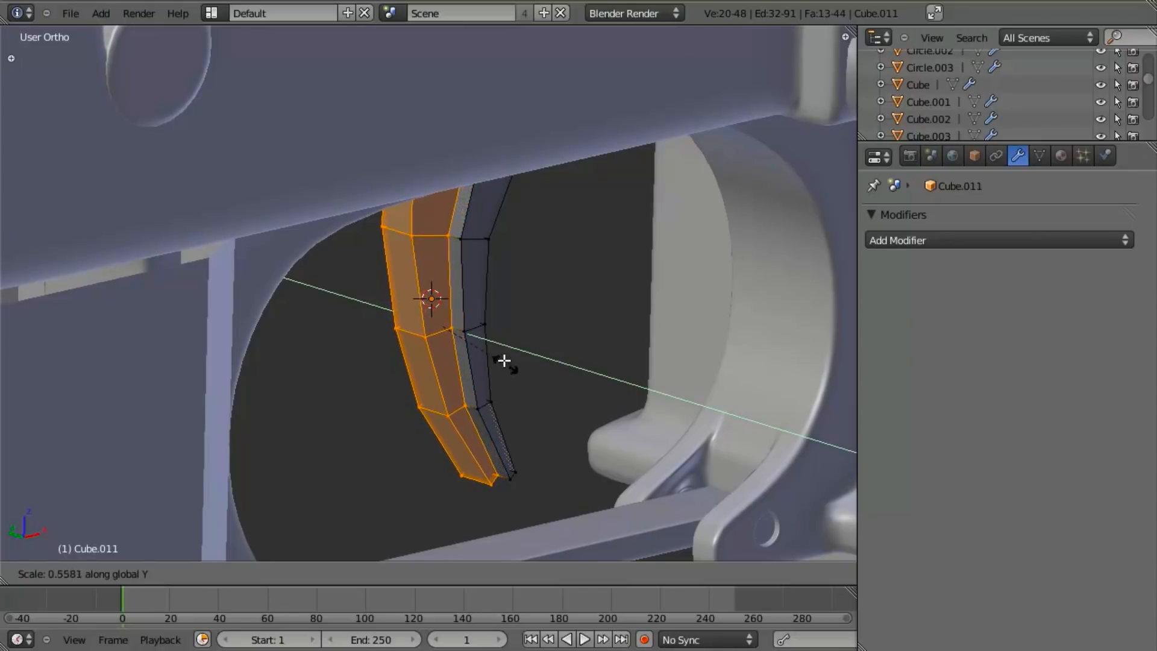
left_click(482, 342)
Delete the vertices along the extruded rear section's top edge and add a crosswise loop cut near the trigger's upper end.
mouse_move(483, 341)
middle_mouse_down()
mouse_move(369, 241)
mouse_move(596, 341)
mouse_move(478, 227)
middle_mouse_up()
key("z")
right_click(425, 154)
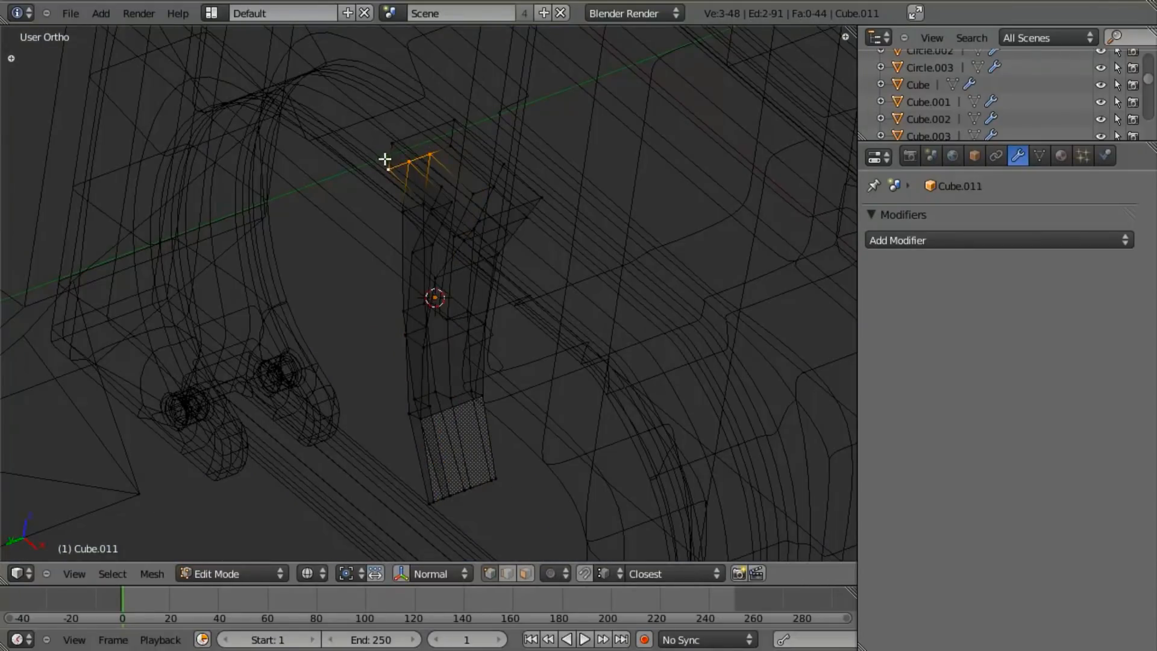
key("x")
left_click(444, 151)
left_click(419, 135)
Move the two upper corner edges of the recessed rear section along Y, snapping each onto its neighbouring vertices.
middle_click_drag(431, 223, 399, 309, "shift")
scroll(418, 364, "up", 5)
scroll(405, 357, "up", 5)
right_click(382, 363)
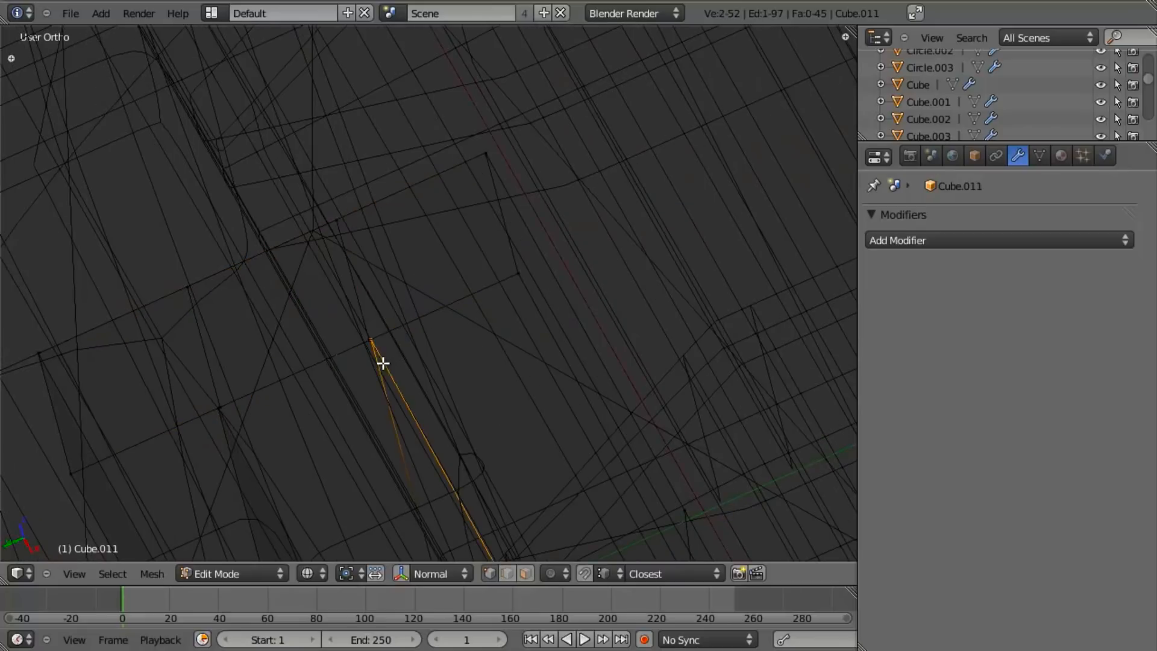
middle_click_drag(381, 372, 370, 351)
key("g")
key("y")
left_click(364, 341, "ctrl")
key("a")
key("g")
key("y")
left_click(218, 404, "ctrl")
Scale the edge loop bordering the recessed rear section slightly along Y.
middle_click_drag(339, 465, 273, 216, "shift")
key("a")
right_click(483, 442, "alt")
middle_click_drag(379, 335, 340, 229)
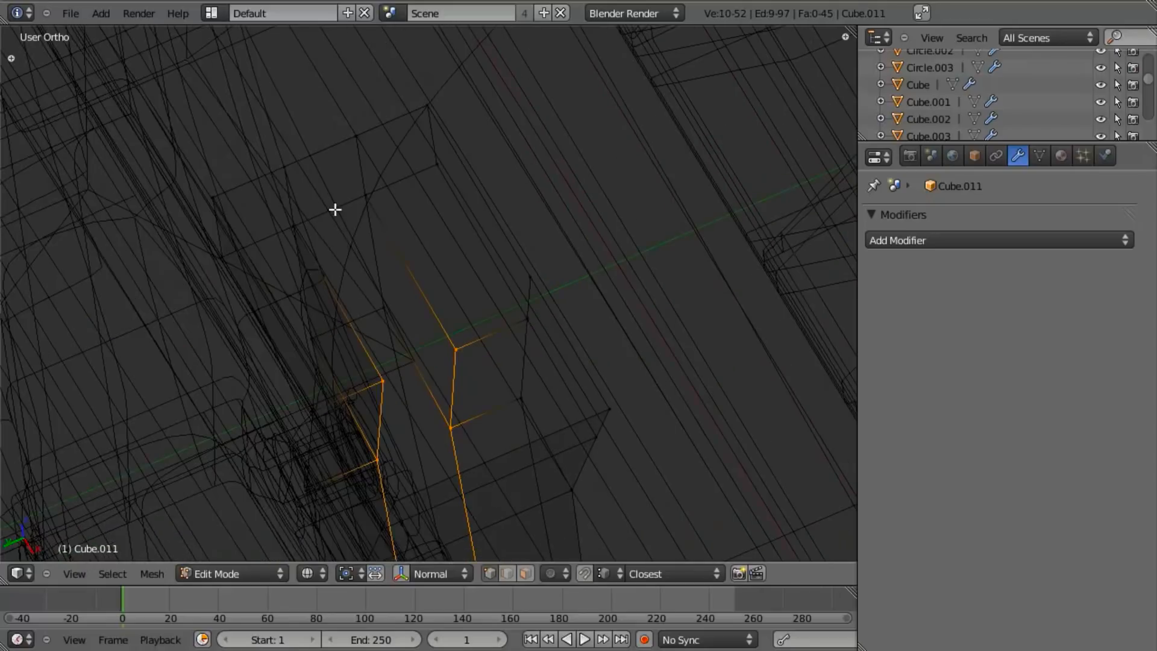
key("s")
key("y")
left_click(368, 195)
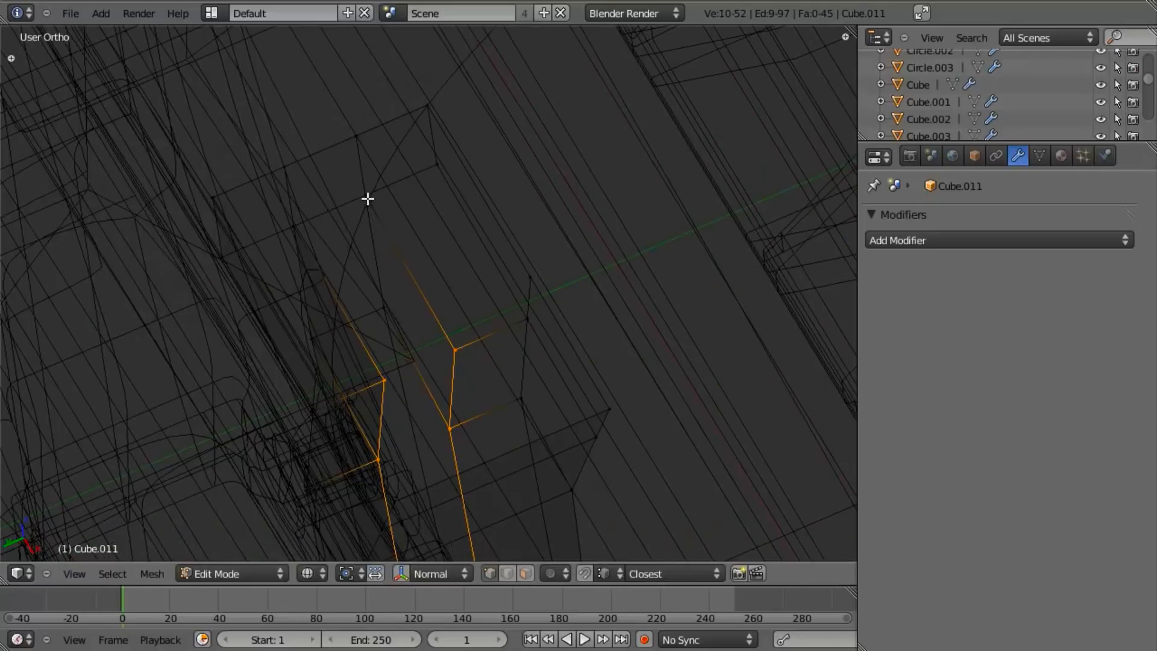
Remove the doubled vertices from the whole trigger mesh.
key("z")
scroll(437, 244, "down", 4)
mouse_move(437, 244)
middle_mouse_down()
mouse_move(419, 272)
mouse_move(419, 223)
mouse_move(480, 225)
mouse_move(467, 220)
middle_mouse_up()
scroll(419, 223, "up", 4)
key("z")
key("a")
key("a")
key("w")
left_click(413, 115)
key("z")
key("a")
key("Tab")
scroll(446, 284, "down", 2)
middle_click_drag(446, 285, 438, 287)
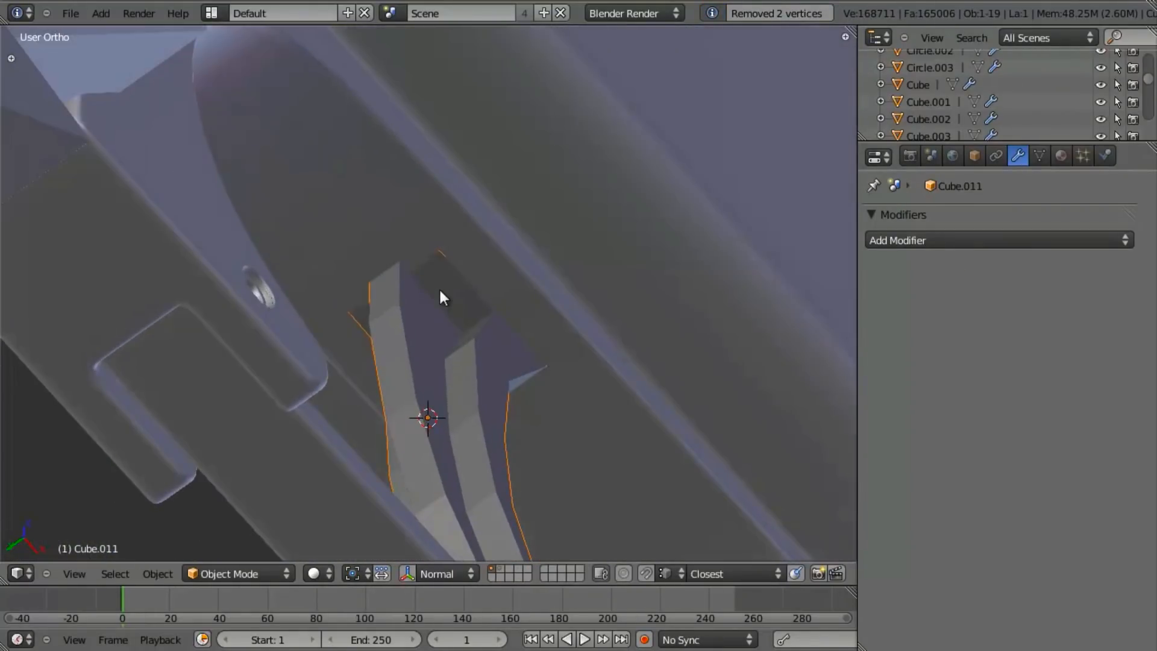
Lower the trigger's second row of vertices about 0.014 and nudge its middle and front vertices slightly backward.
key("KP_1")
key("z")
middle_click_drag(545, 78, 447, 256, "shift")
key("Tab")
middle_click_drag(480, 173, 451, 274, "shift")
key("b")
left_click_drag(404, 145, 674, 192)
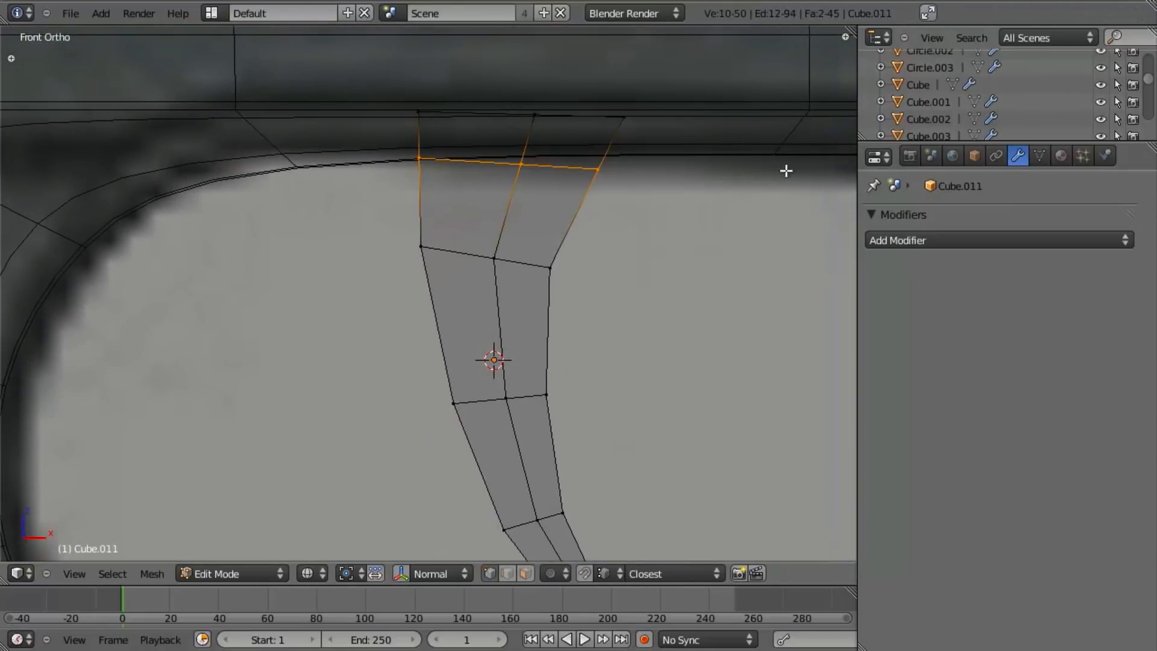
key("g")
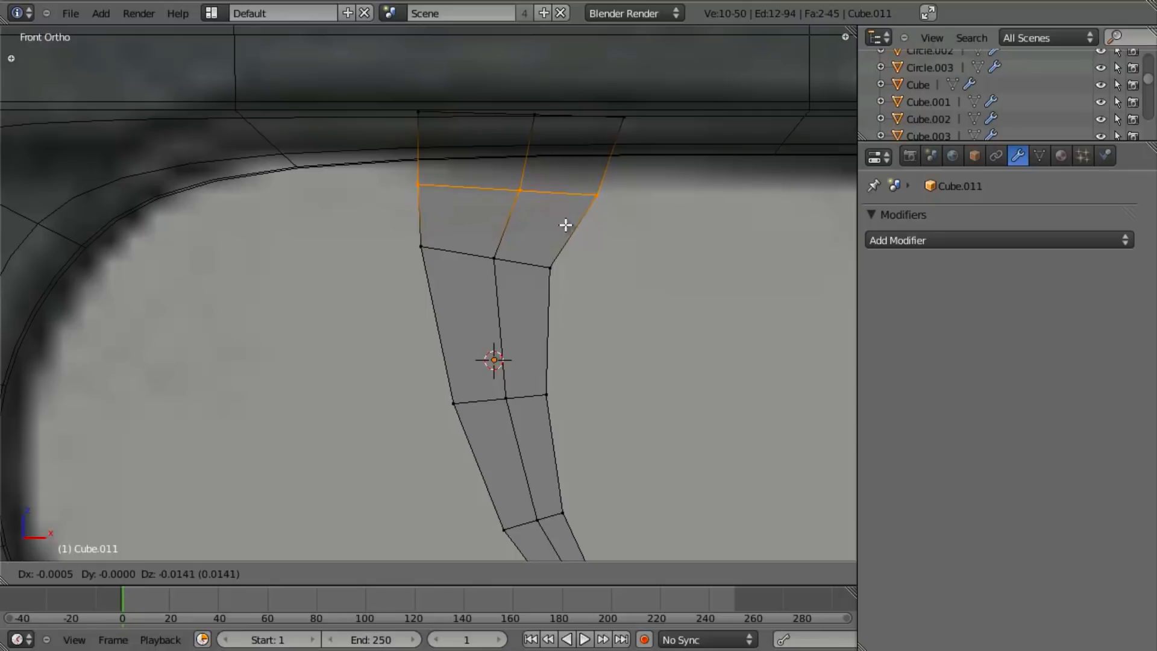
left_click(566, 224)
key("b")
middle_click_drag(456, 155, 400, 198)
key("g")
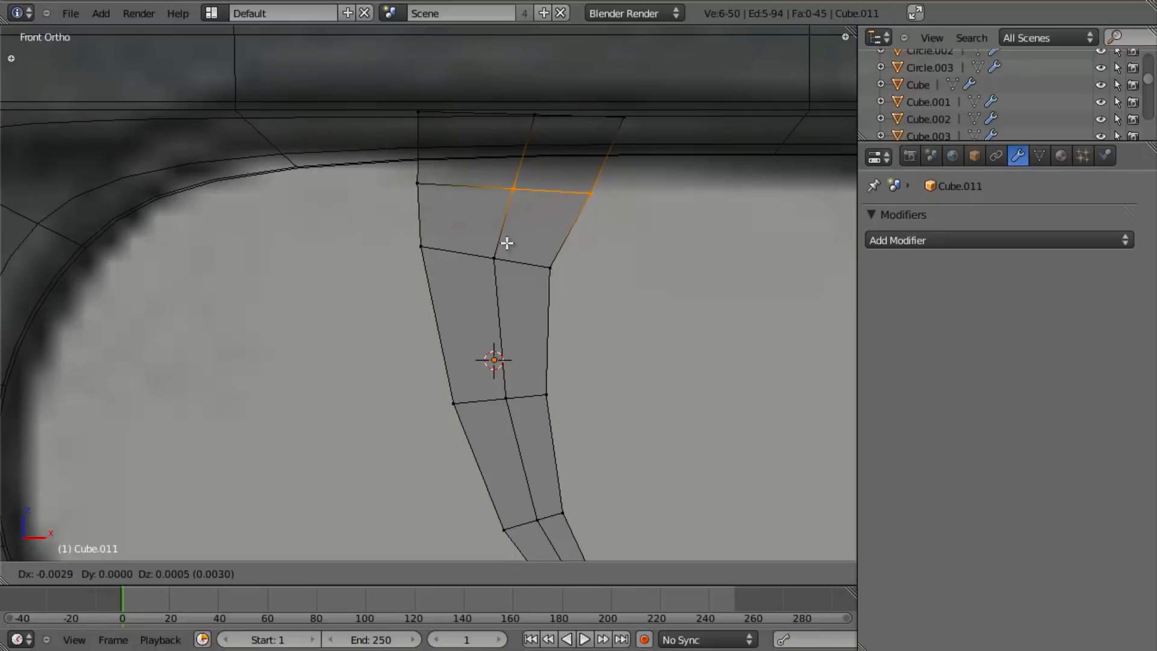
left_click(502, 241)
Add a Subdivision Surface modifier to the trigger.
middle_click_drag(496, 256, 592, 211)
left_click(938, 241)
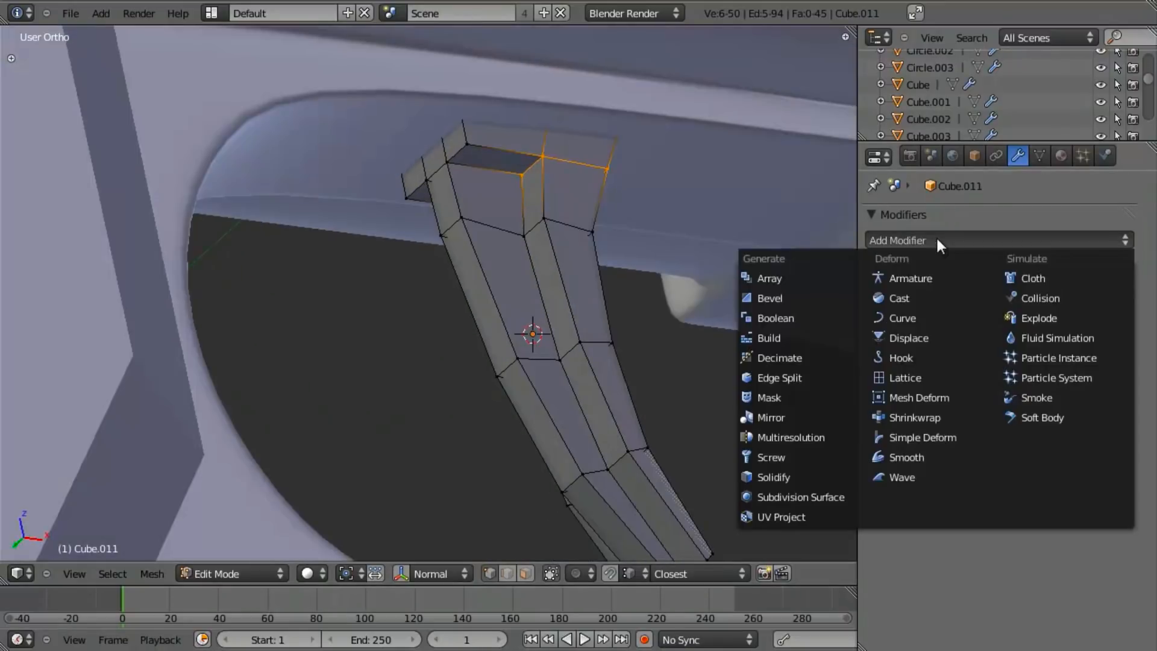
left_click(826, 500)
Add a lengthwise loop cut along the step between the trigger's front half and the recessed rear, slid off centre.
key("a")
middle_click_drag(622, 257, 567, 244)
middle_click_drag(548, 205, 562, 179)
left_click(533, 169)
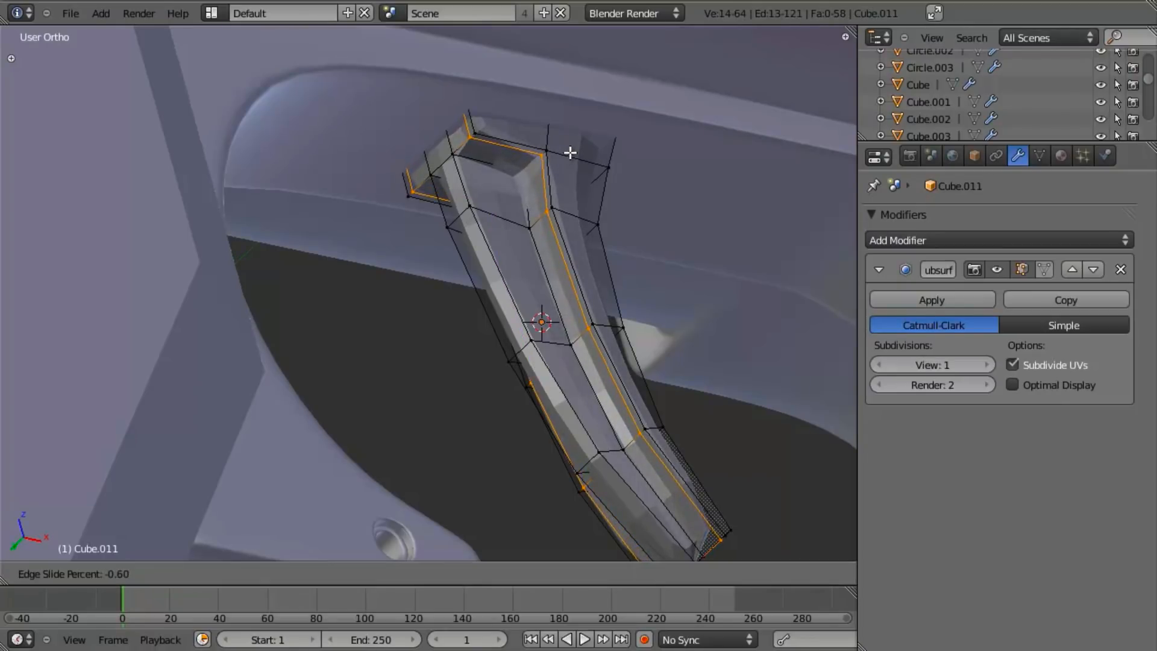
left_click(517, 186)
Move the rear corner edge of the trigger's lower tip up and backward, by about 0.038.
middle_click_drag(516, 187, 460, 579)
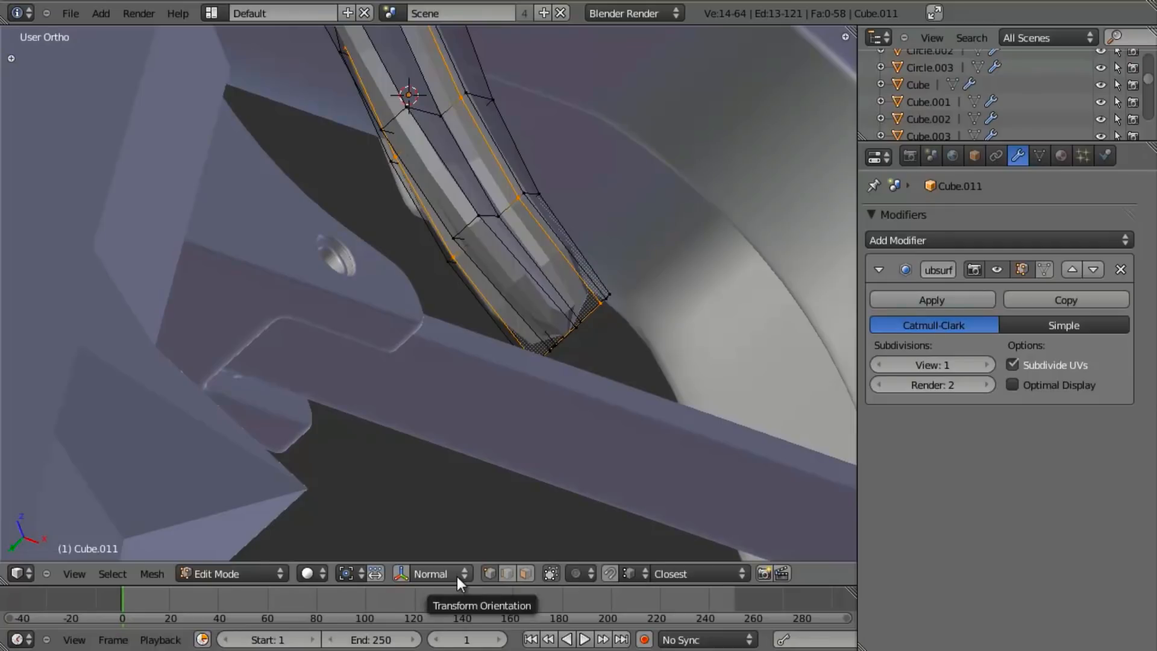
key("KP_1")
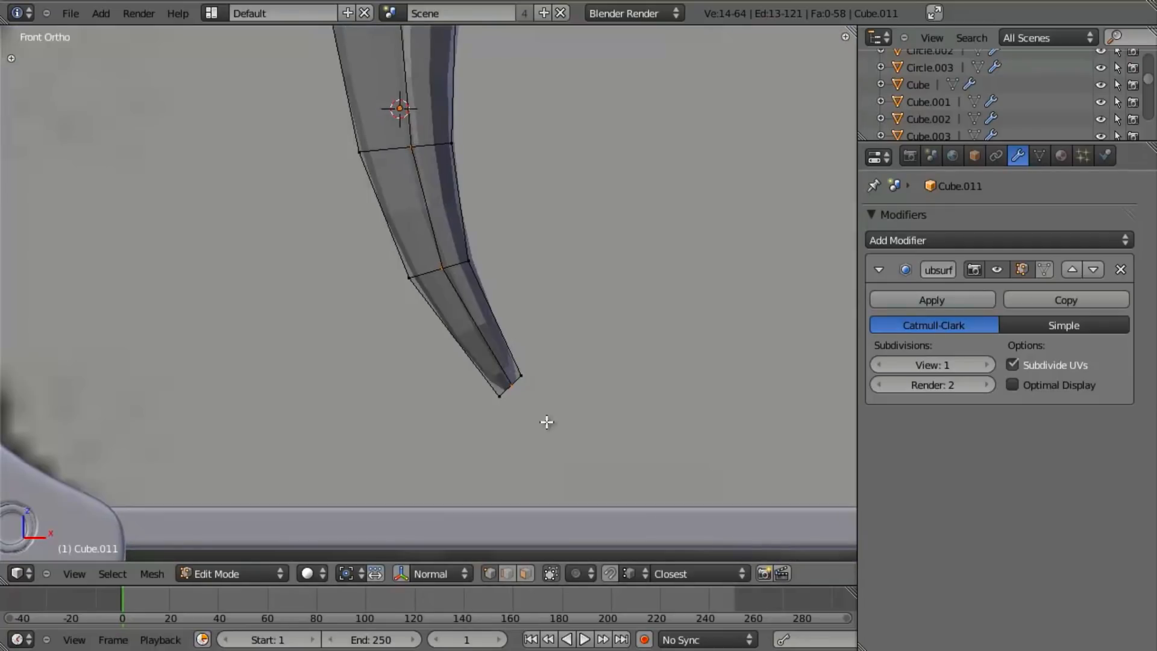
right_click(486, 395)
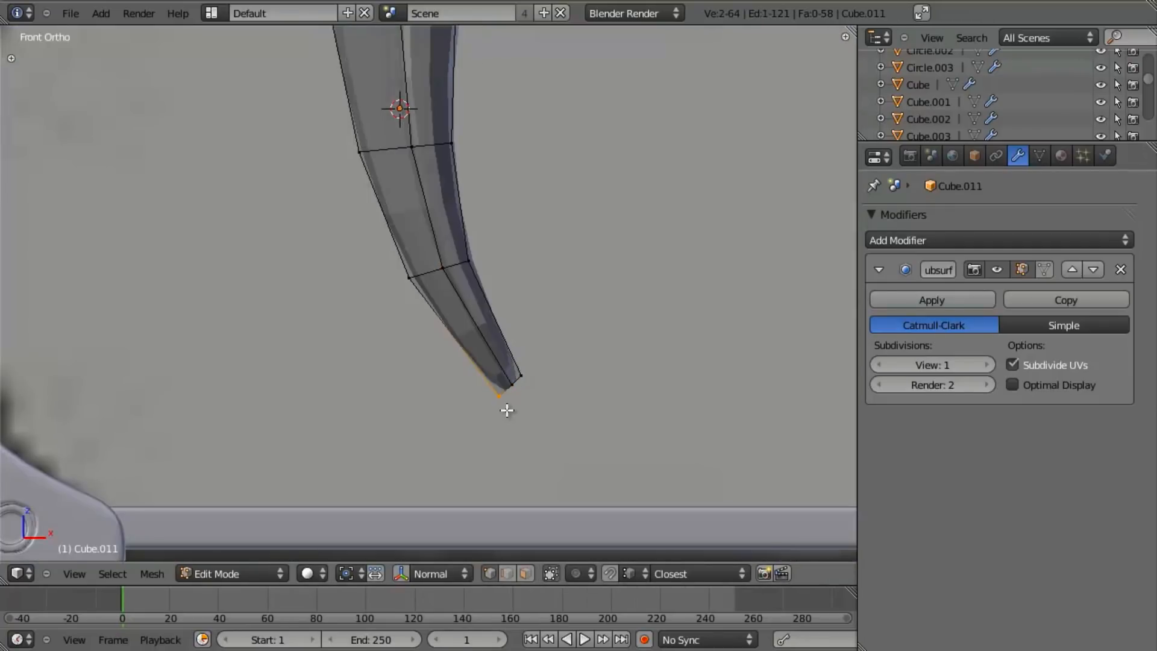
key("g")
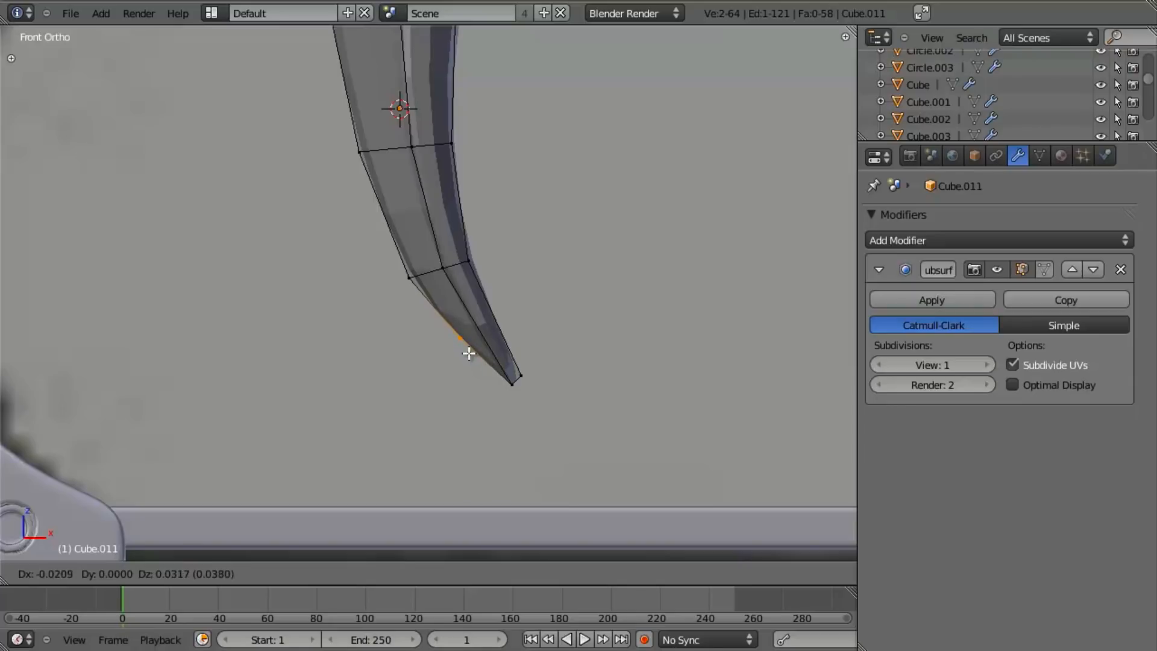
left_click(468, 353)
Apply smooth shading to the entire trigger mesh.
key("a")
key("w")
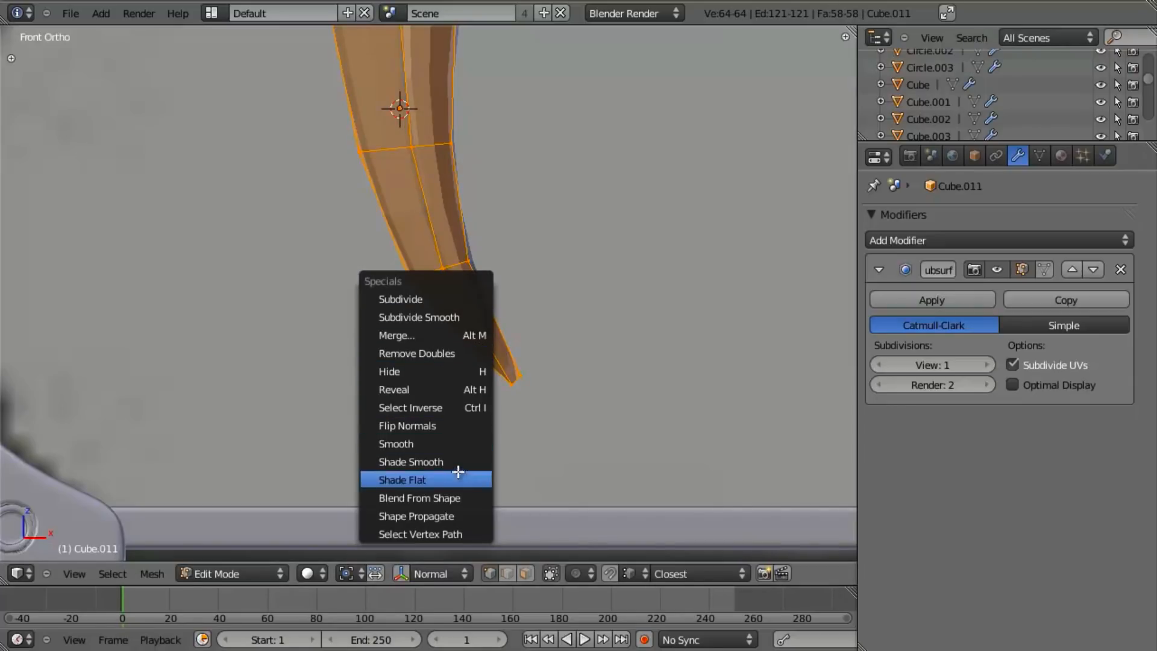
left_click(415, 462)
Add a lengthwise loop cut to the trigger's rear half and slide it close to the rear edge.
middle_click_drag(471, 249, 478, 321, "shift")
key("ctrl+r")
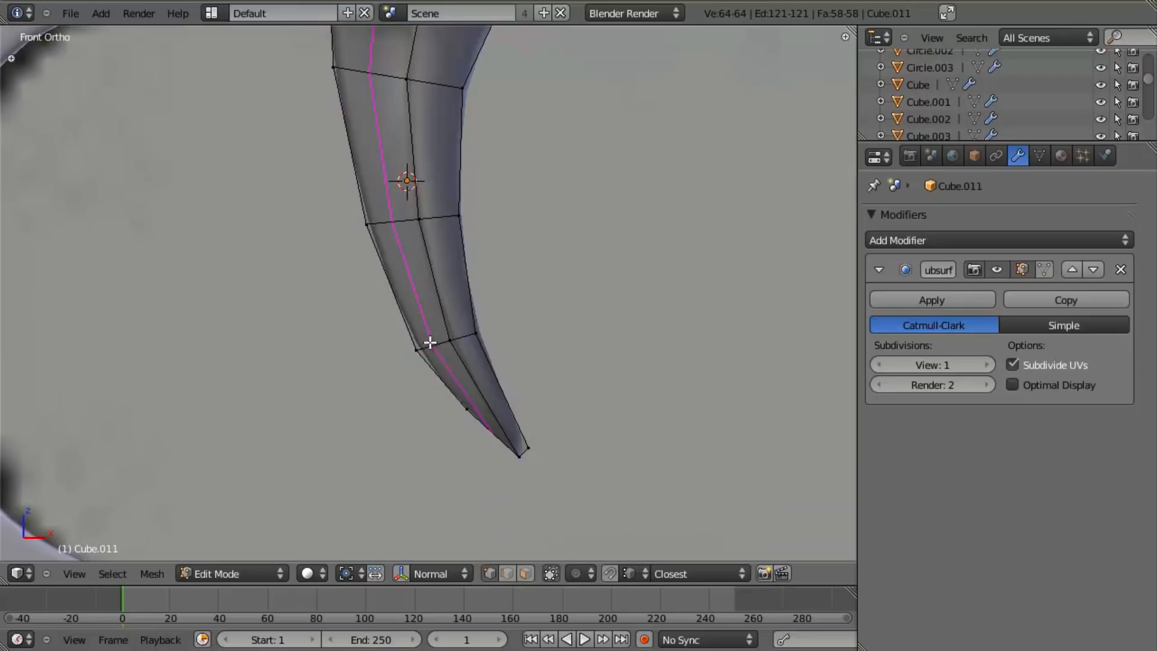
left_click(429, 341)
left_click(411, 295)
key("Tab")
scroll(407, 320, "down", 4)
middle_click_drag(408, 320, 415, 278)
scroll(415, 278, "up", 3)
Add a loop cut following the recess outline on the trigger's side to sharpen the groove.
key("Tab")
scroll(414, 266, "up", 1)
middle_click_drag(412, 135, 480, 211, "shift")
key("a")
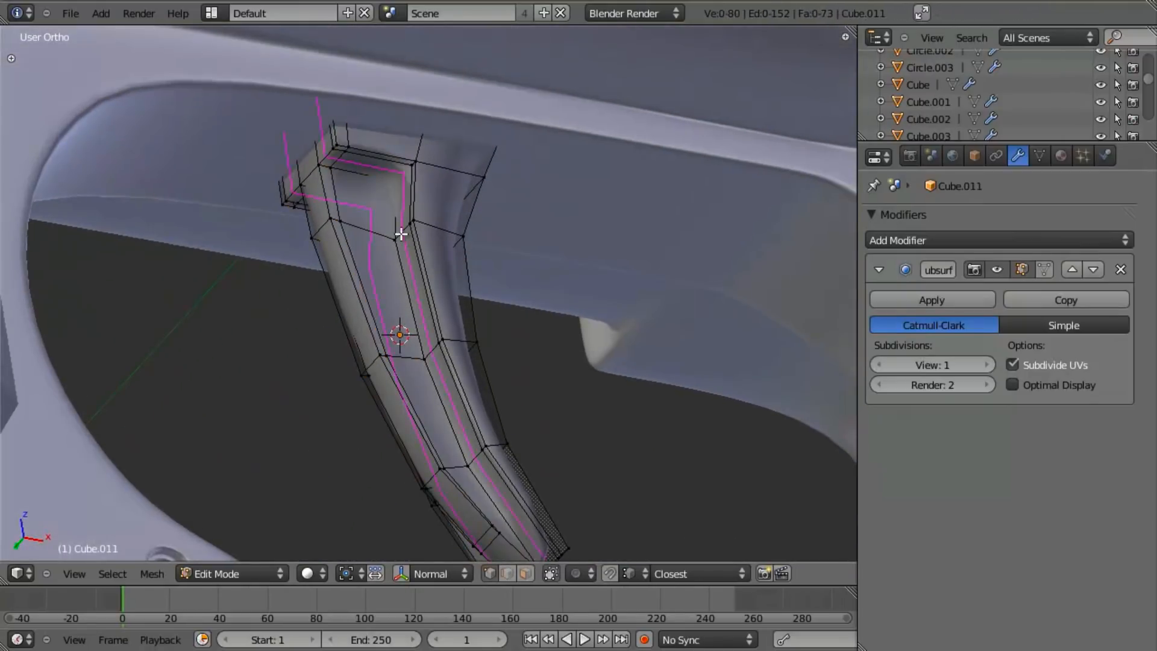
left_click(401, 234)
left_click(487, 390)
Add a centred lengthwise loop cut down the trigger's curved front face.
key("Tab")
scroll(489, 387, "down", 4)
middle_click_drag(488, 387, 343, 299)
middle_click_drag(452, 348, 522, 231)
key("Tab")
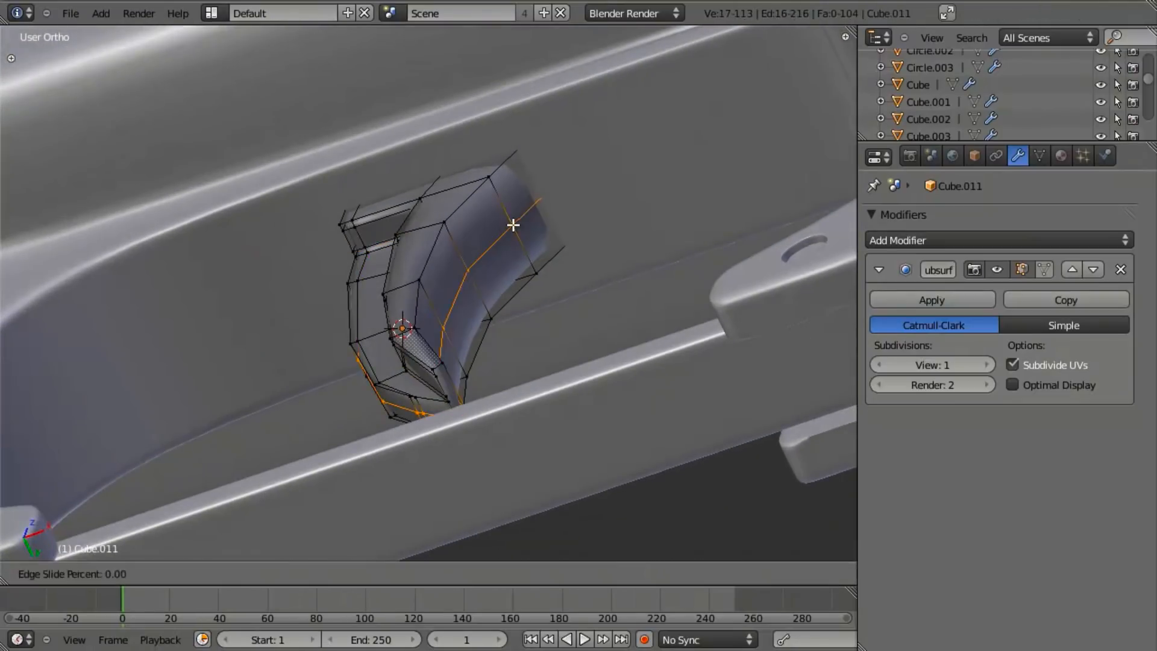
key("Tab")
middle_click_drag(512, 305, 555, 424)
scroll(552, 414, "up", 3)
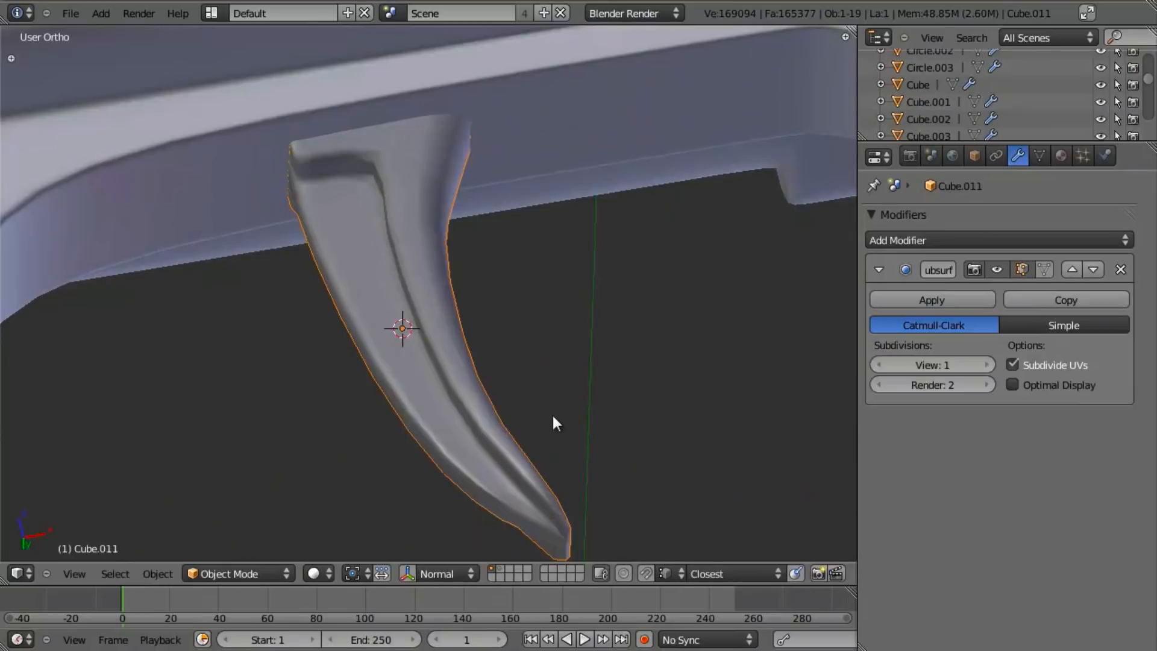
Move the front vertices of the trigger's lower tip forward and slightly up to widen the tip.
key("KP_1")
key("Tab")
middle_click_drag(433, 536, 342, 289, "shift")
scroll(341, 289, "up", 4)
key("a")
key("z")
key("b")
left_click_drag(394, 451, 455, 512)
key("z")
key("g")
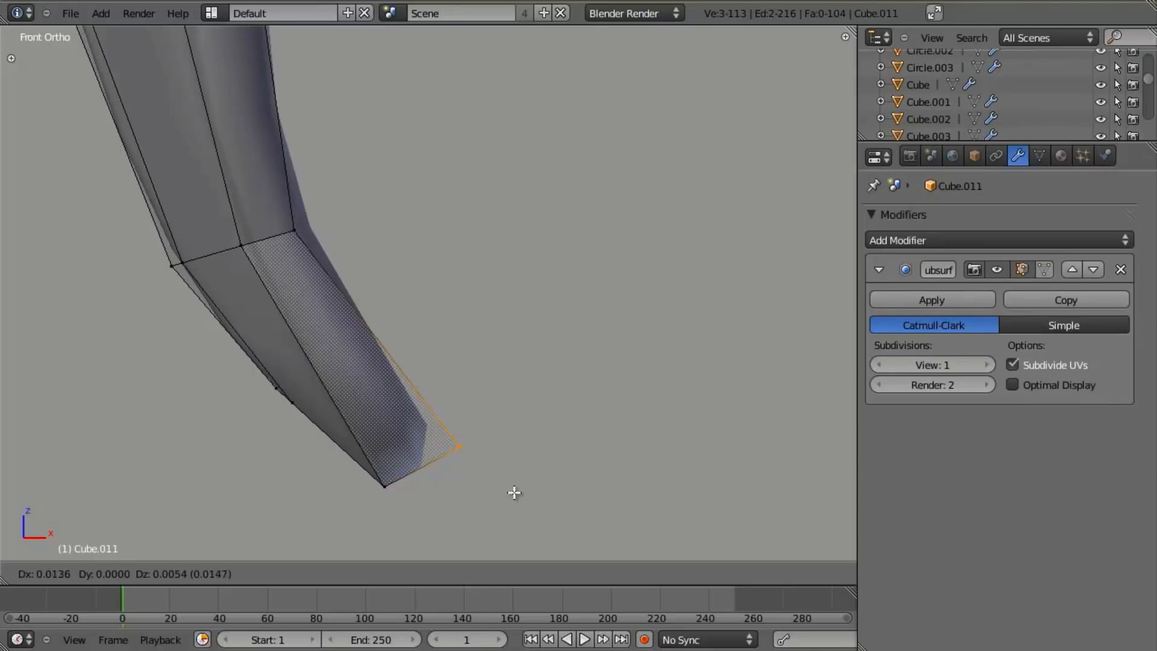
left_click(505, 476)
Add a crosswise loop cut just above the trigger's lower tip, slid close to the end.
key("a")
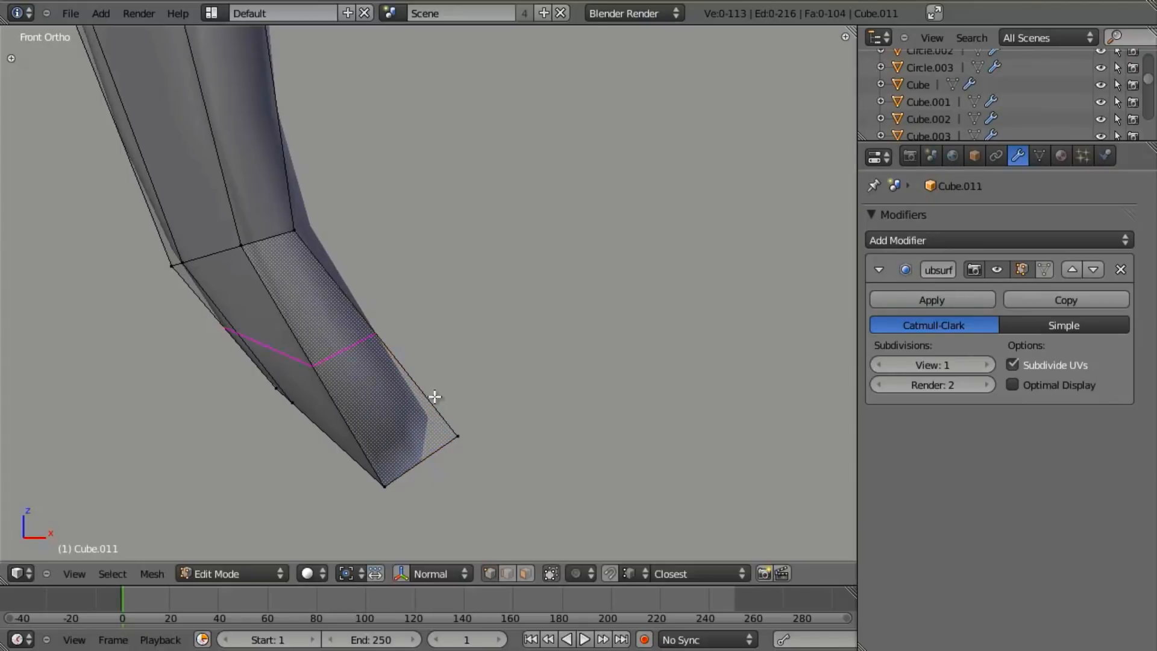
left_click(435, 396)
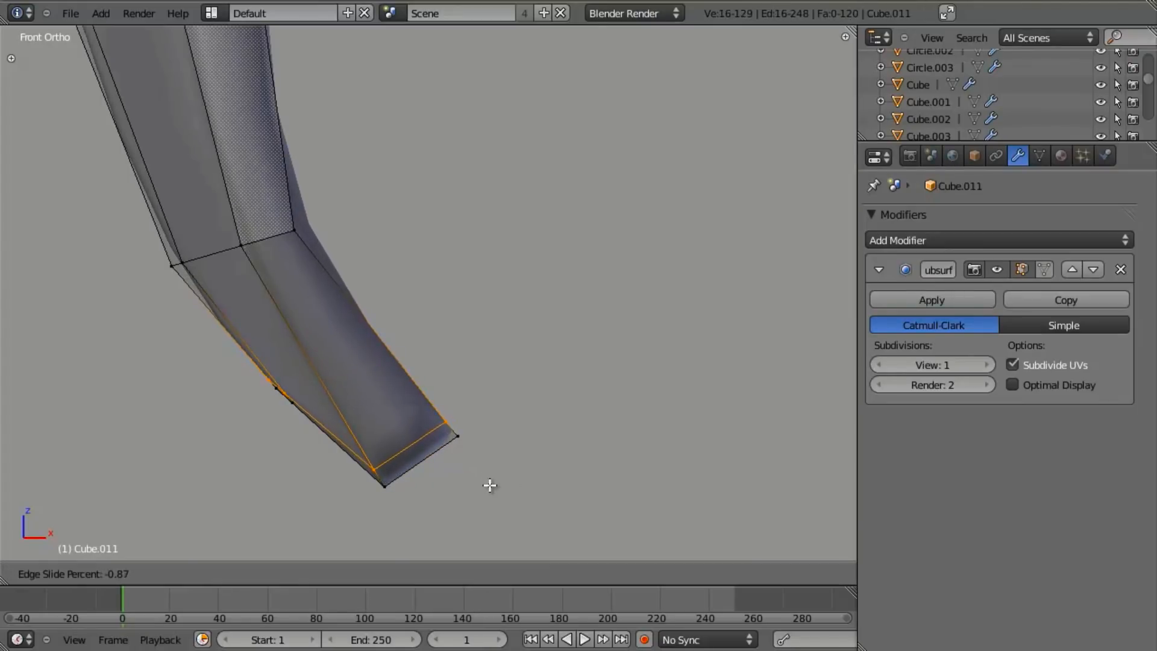
left_click(484, 476)
Move the front vertices of the tip's last two rows backward and rotate them slightly to narrow the tip.
key("z")
key("a")
key("b")
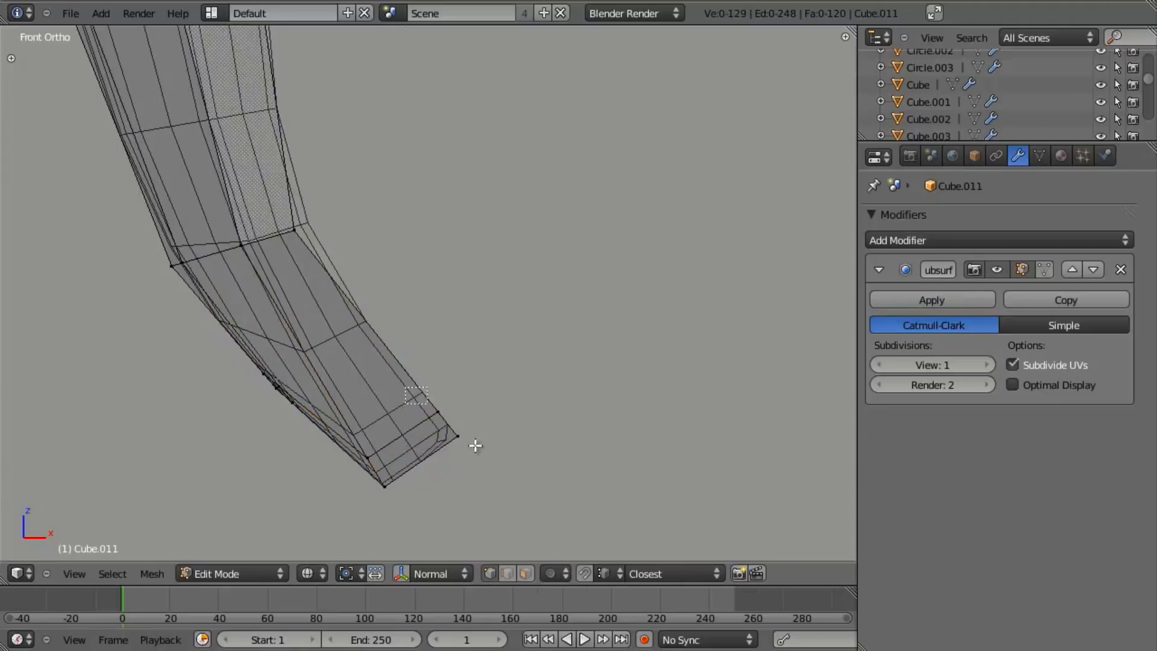
left_click_drag(407, 389, 490, 473)
key("g")
left_click(498, 507)
key("z")
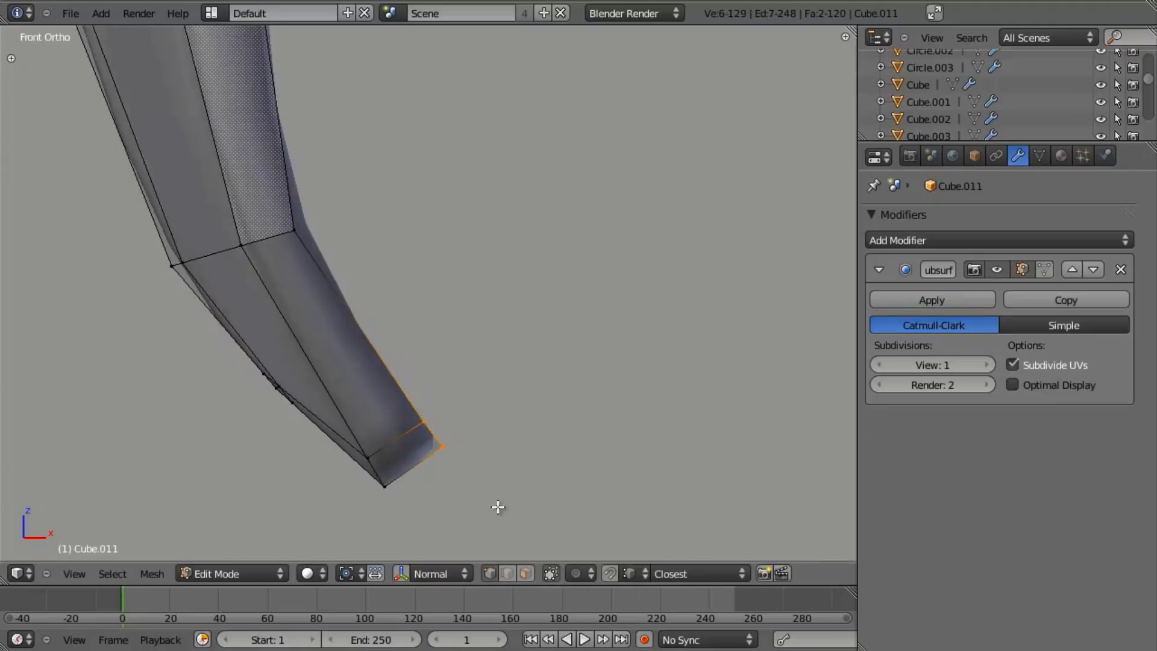
key("g")
left_click(391, 341)
key("r")
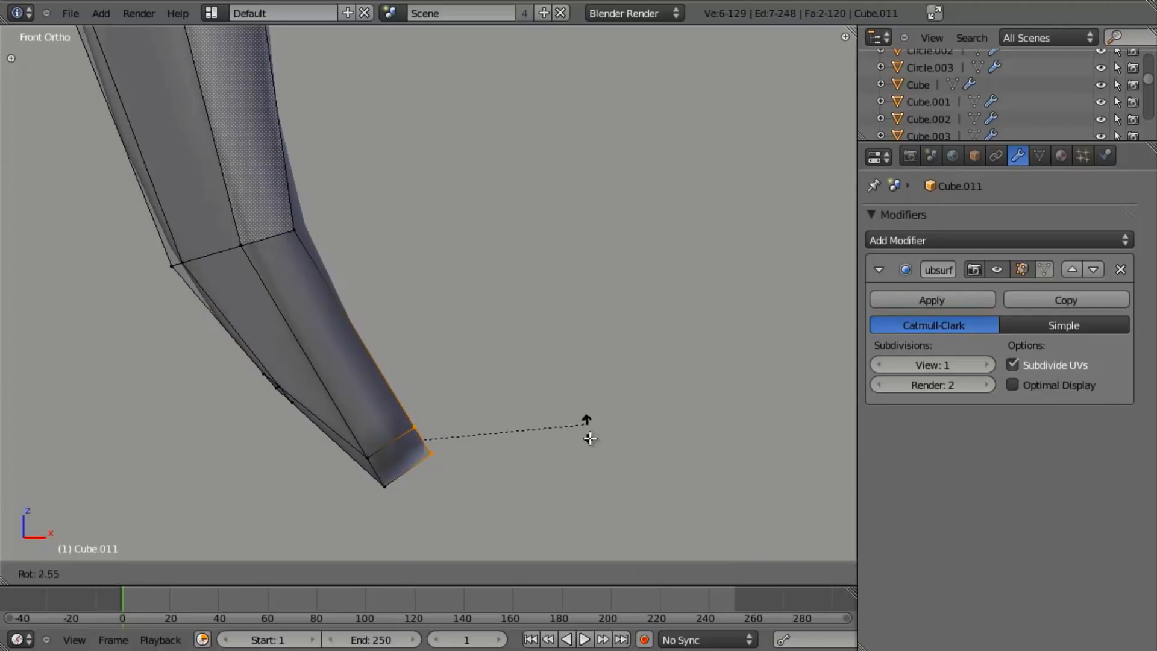
left_click(587, 435)
Examine the trigger's shape and upper end inside the guard from the front and below, and open its material settings.
key("Tab")
scroll(493, 436, "down", 8)
middle_click_drag(383, 310, 427, 204)
key("KP_1")
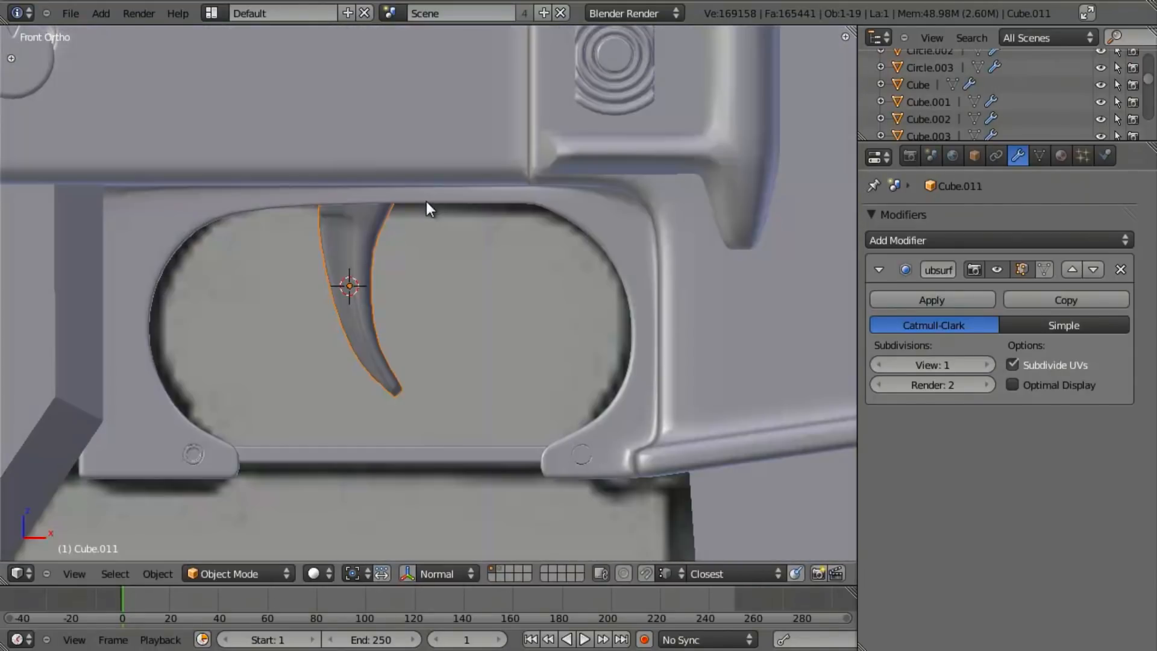
scroll(426, 204, "up", 4)
key("Tab")
middle_click_drag(386, 291, 467, 360, "shift")
scroll(467, 360, "up", 2)
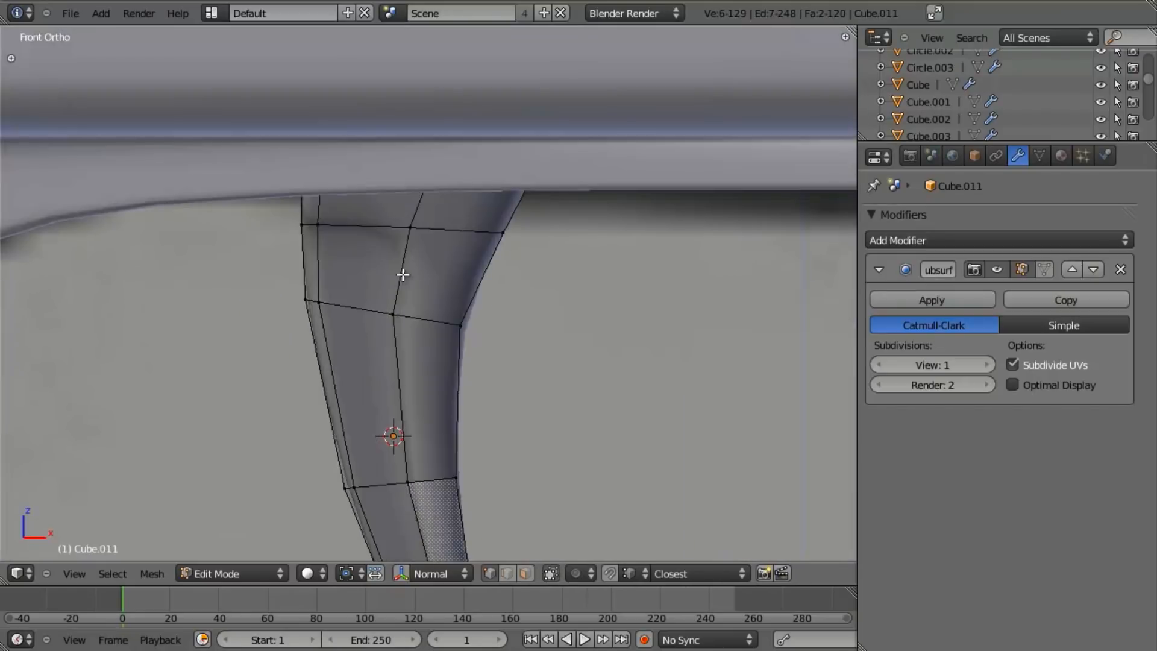
middle_click_drag(400, 274, 474, 190)
key("KP_1")
key("z")
key("z")
middle_click_drag(378, 327, 405, 261)
key("Tab")
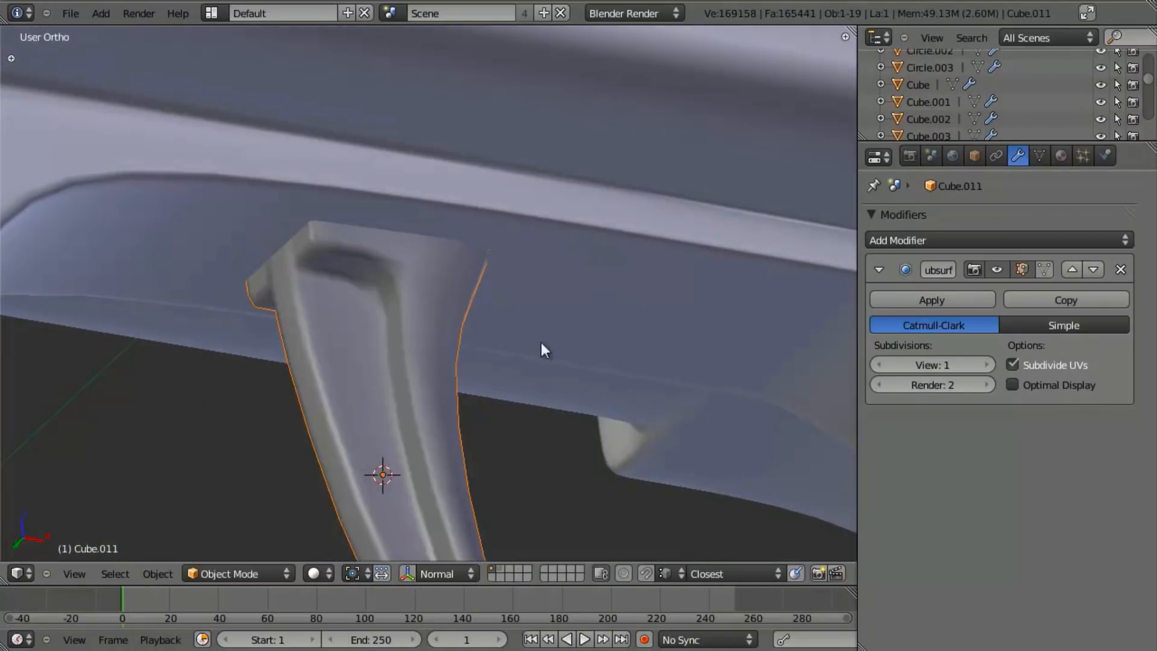
left_click(1061, 156)
scroll(454, 319, "down", 5)
middle_click_drag(444, 299, 455, 277)
key("KP_1")
Rotate the trigger's upper rows of vertices slightly and shift them forward.
key("Tab")
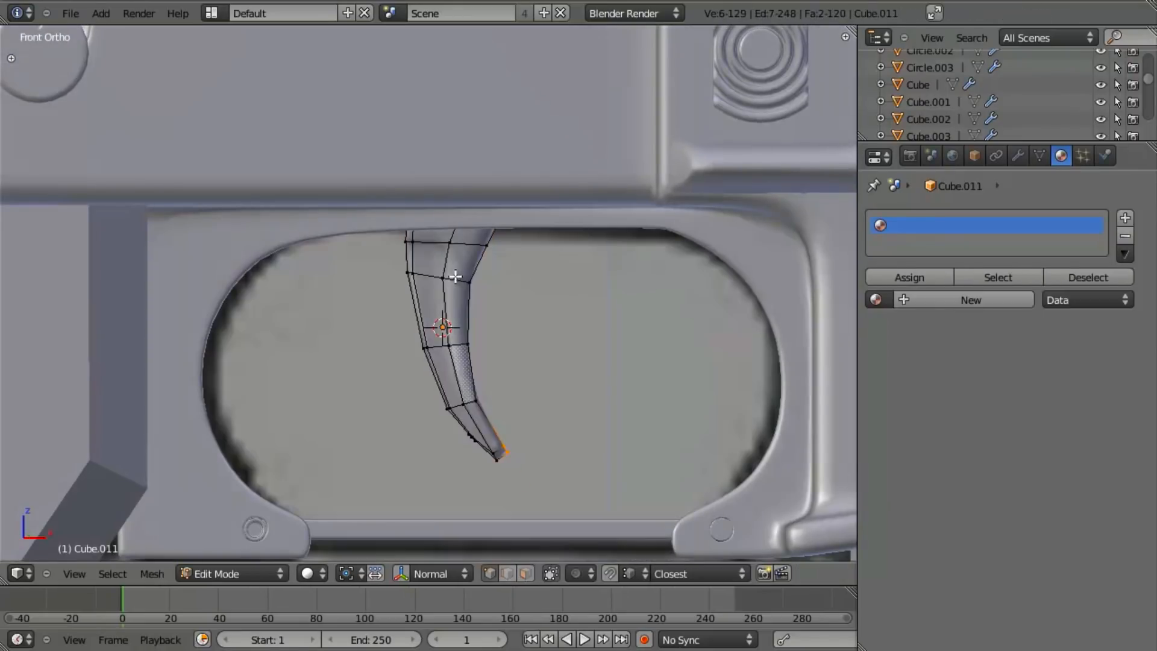
key("z")
scroll(455, 277, "up", 3)
key("b")
left_click_drag(334, 130, 651, 351)
key("r")
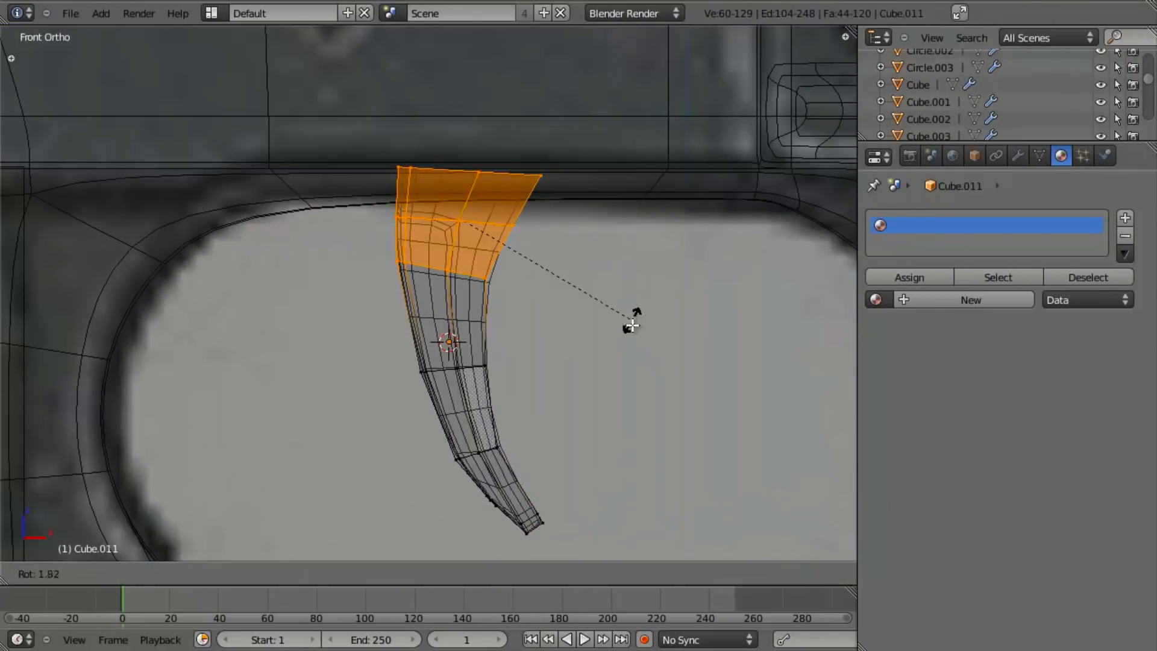
left_click(625, 345)
key("g")
left_click(636, 348)
Shift the middle row of the trigger's vertices slightly backward to smooth the curve.
key("a")
key("b")
left_click_drag(362, 342, 523, 403)
key("g")
left_click(519, 392)
Shift the trigger's top row of vertices forward about 0.0035 along the global X axis.
key("a")
key("b")
left_click_drag(369, 119, 581, 193)
key("s")
key("z")
key("z")
key("z")
key("x")
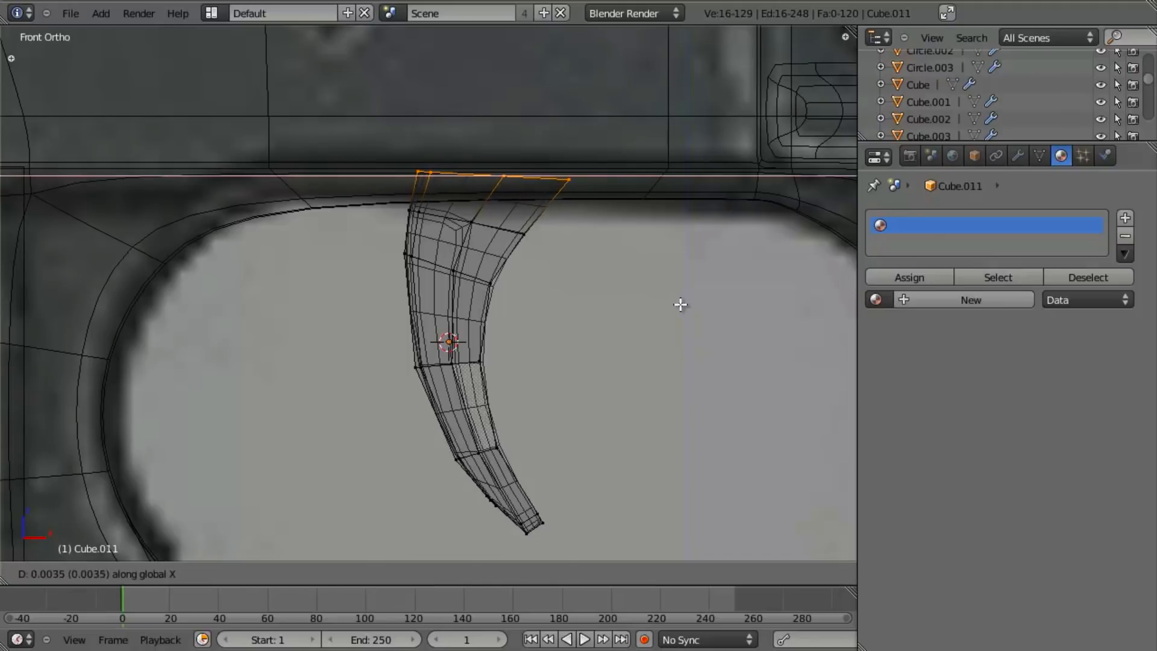
left_click(680, 304)
Move the front vertices of the trigger's second row slightly backward to smooth its front curve, and leave mesh editing.
key("a")
key("b")
left_click_drag(505, 220, 552, 259)
key("z")
key("g")
left_click(579, 298)
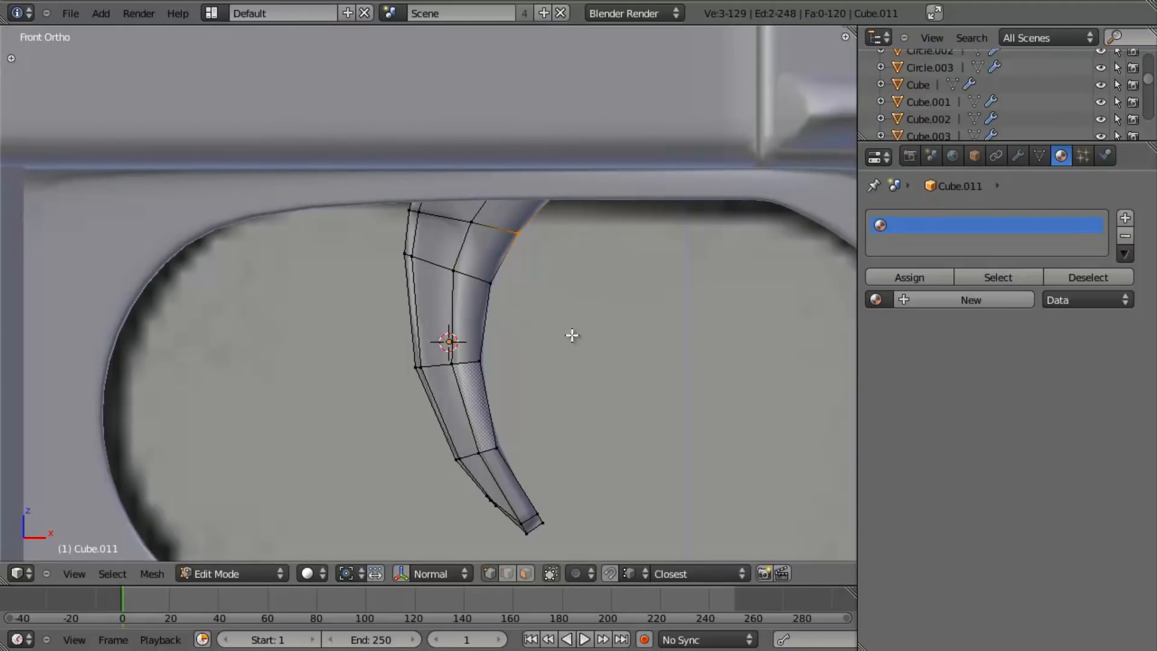
key("Tab")
Move the whole trigger backward along the global X axis, placing it near the rear of the trigger guard opening.
scroll(573, 335, "down", 8)
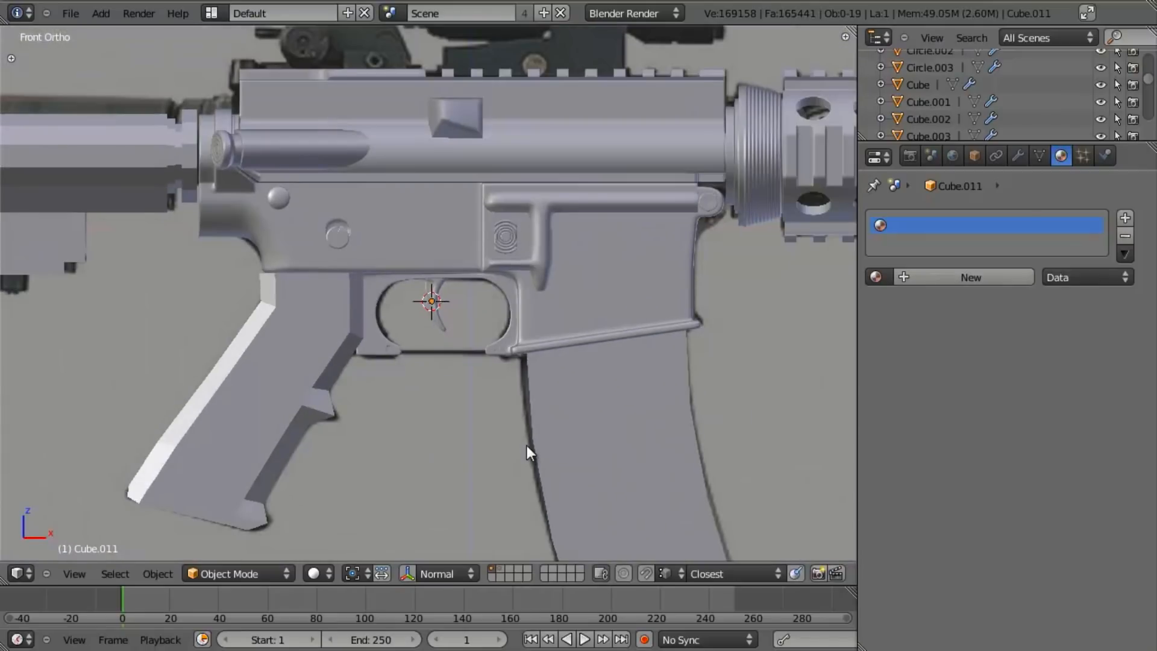
scroll(519, 346, "up", 3)
scroll(481, 325, "up", 2)
key("g")
key("x")
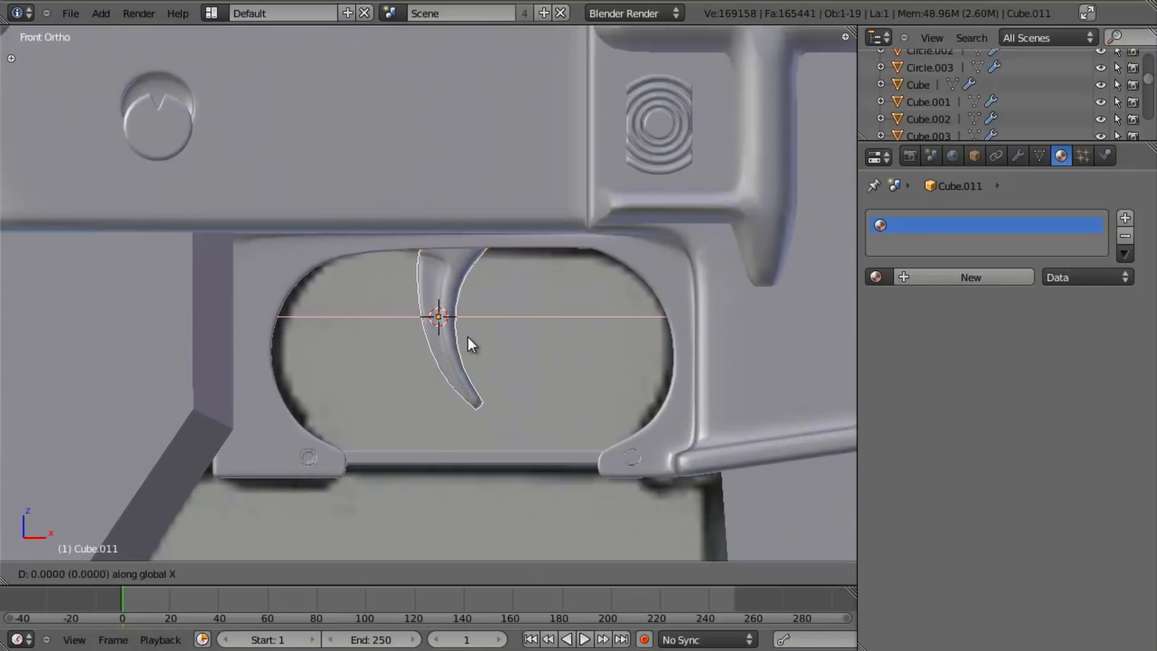
left_click(414, 341)
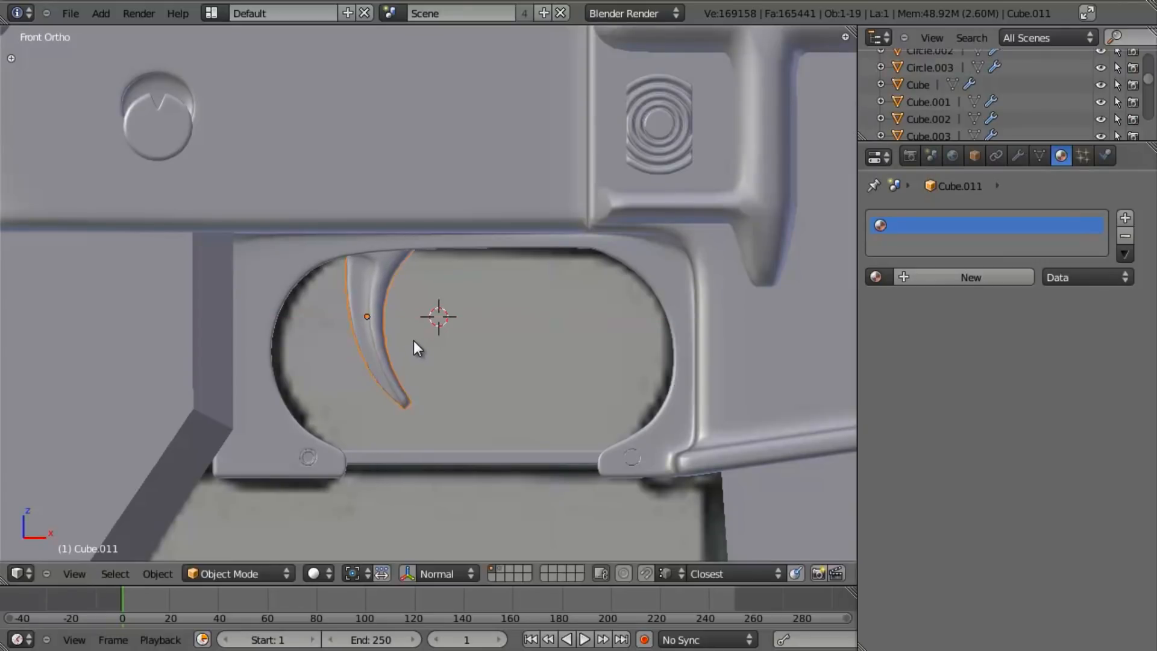
Check the repositioned trigger from an angle and save the file over the existing one.
scroll(361, 380, "down", 4)
mouse_move(330, 404)
middle_mouse_down()
mouse_move(451, 423)
mouse_move(562, 290)
mouse_move(525, 230)
mouse_move(432, 370)
mouse_move(444, 369)
mouse_move(447, 257)
mouse_move(516, 204)
mouse_move(356, 400)
middle_mouse_up()
scroll(426, 369, "up", 3)
scroll(352, 395, "down", 5)
middle_click_drag(334, 349, 377, 346)
key("ctrl+s")
left_click(538, 303)
Examine the rifle's receiver, trigger area, grip, magazine and handguard from several angles.
scroll(555, 294, "up", 2)
scroll(694, 370, "down", 2)
mouse_move(522, 317)
middle_mouse_down()
mouse_move(627, 302)
mouse_move(597, 354)
mouse_move(540, 360)
mouse_move(521, 306)
middle_mouse_up()
scroll(539, 350, "up", 3)
scroll(320, 326, "up", 2)
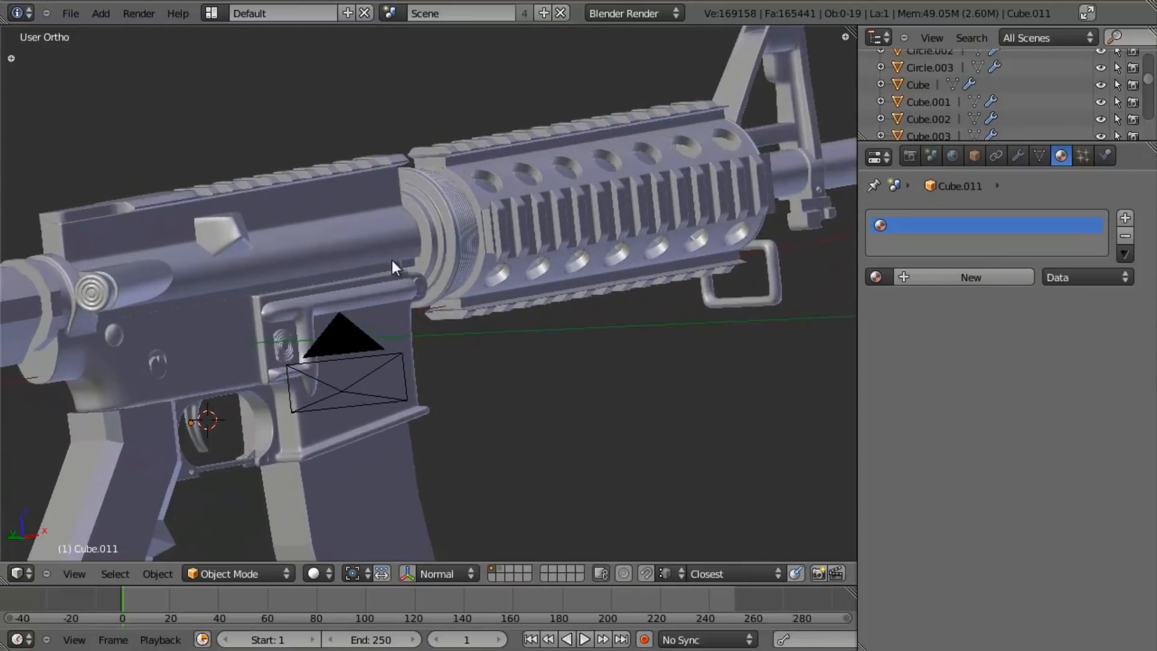
middle_click_drag(238, 336, 481, 320)
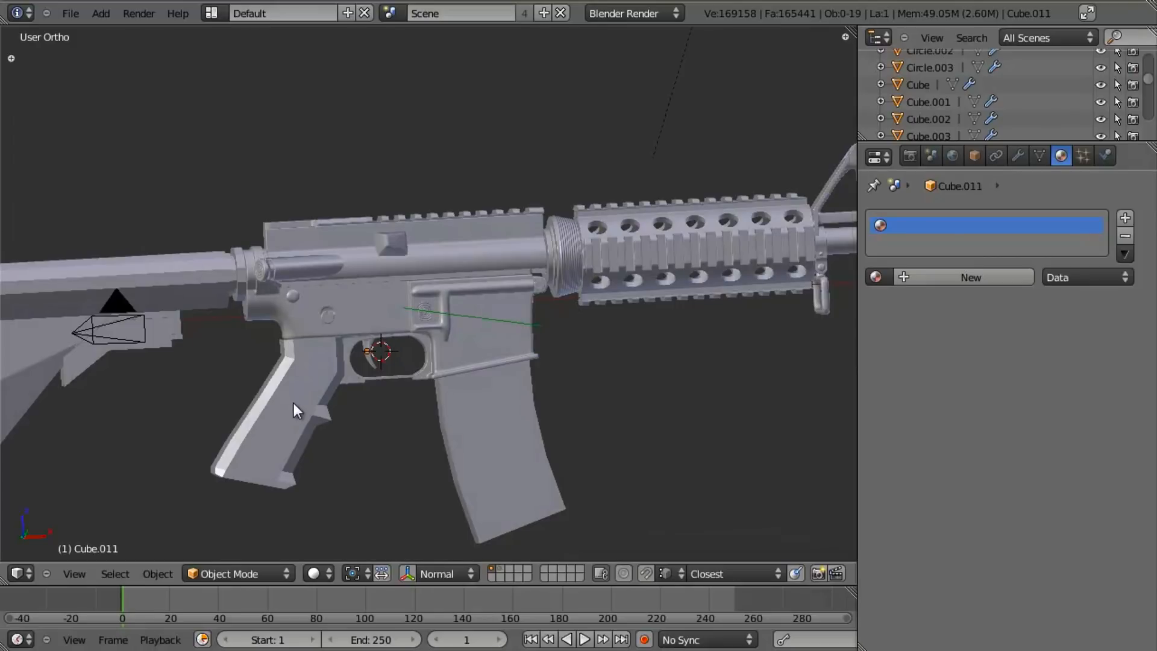
scroll(498, 456, "down", 3)
middle_click_drag(511, 450, 577, 433)
scroll(576, 429, "up", 3)
middle_click_drag(587, 385, 515, 348)
mouse_move(512, 306)
middle_mouse_down()
mouse_move(498, 202)
mouse_move(495, 314)
middle_mouse_up()
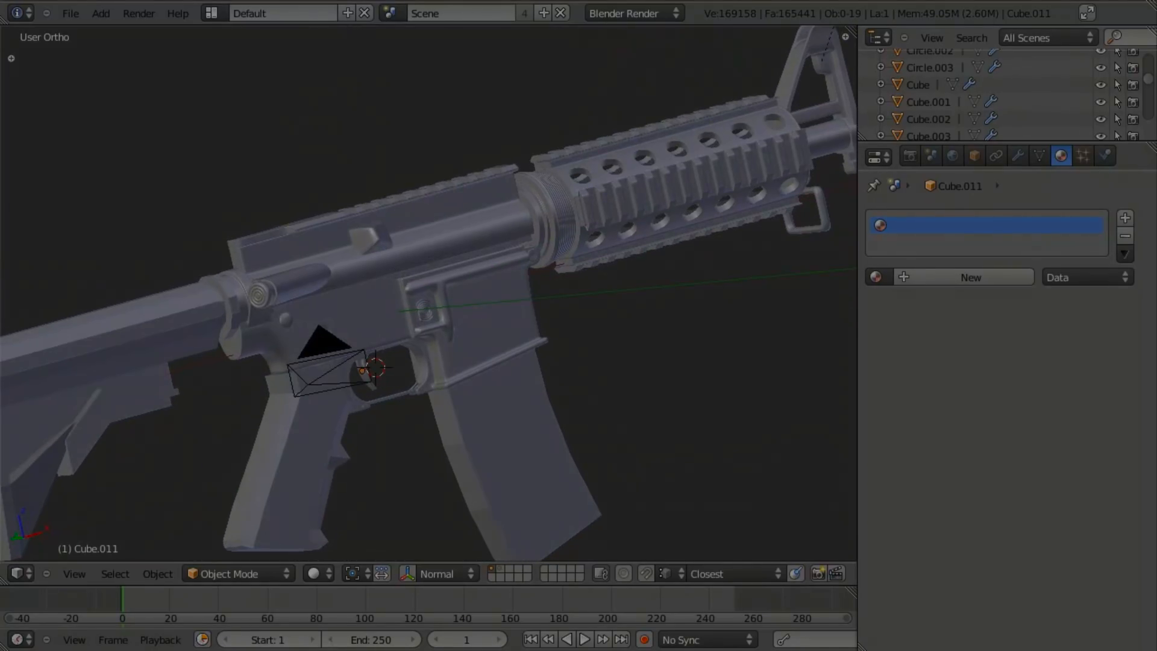